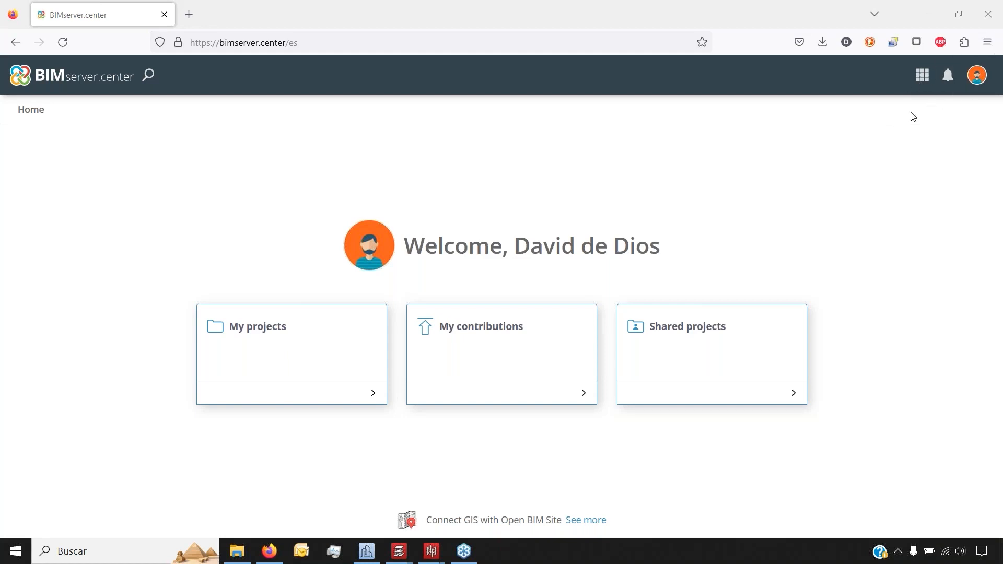
- Open the BIMserver.center Store, filter the applications by Structural analysis, and view the CYPECAD application page
click(920, 75)
click(767, 123)
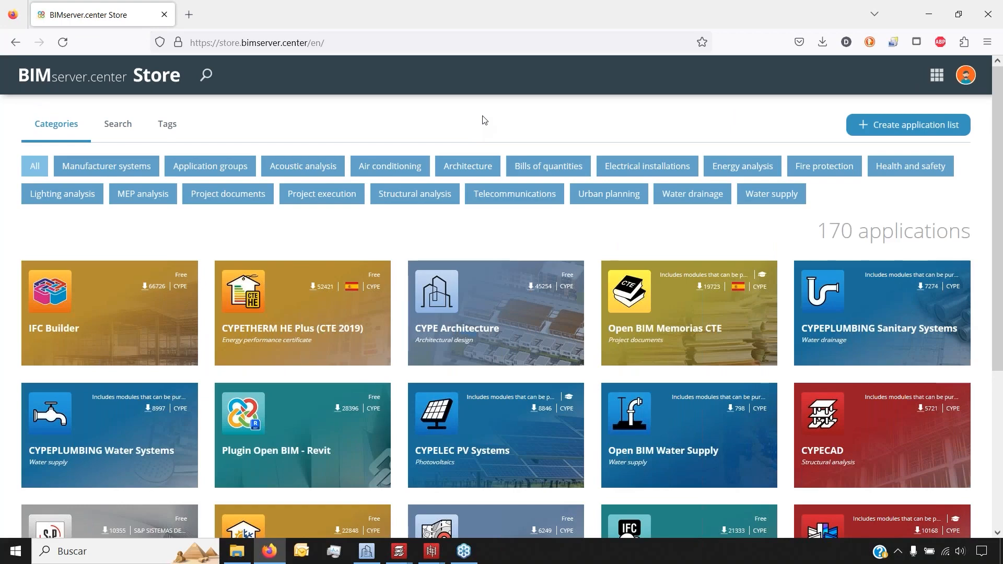
click(435, 203)
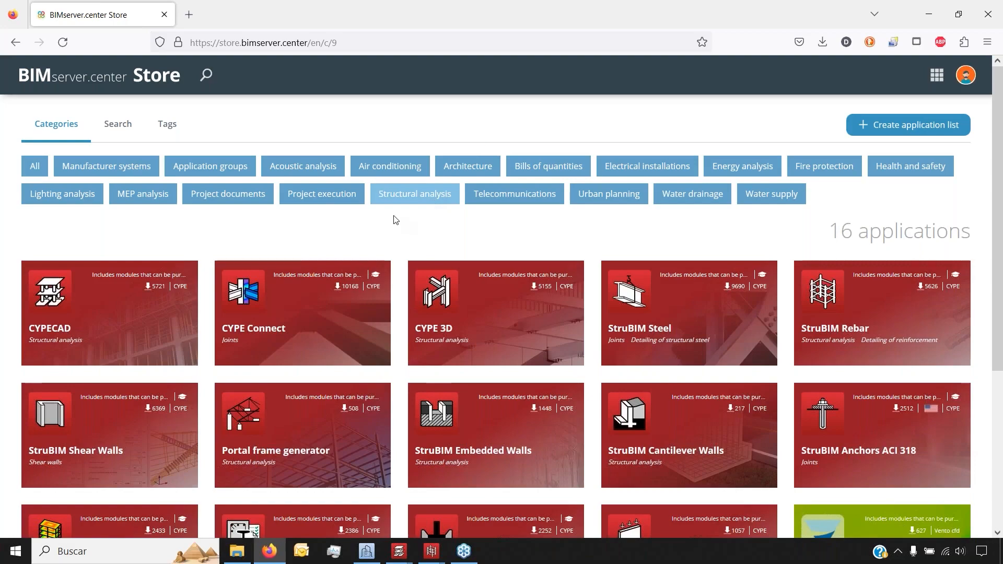
scroll(393, 217, down, 1)
click(72, 260)
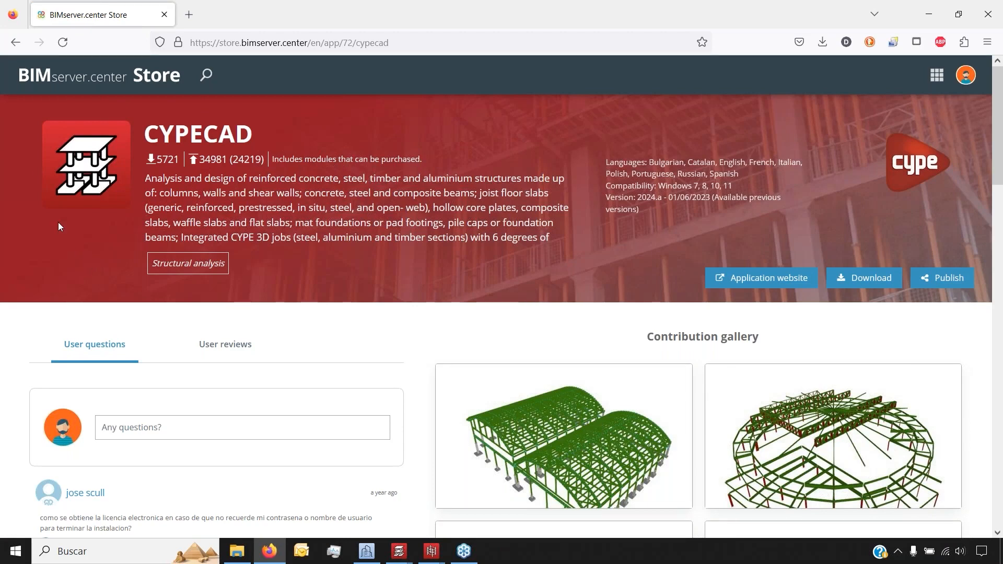
- Return to the structural analysis applications, open StruBIM Rebar, and view the learning resources on its application website
click(16, 43)
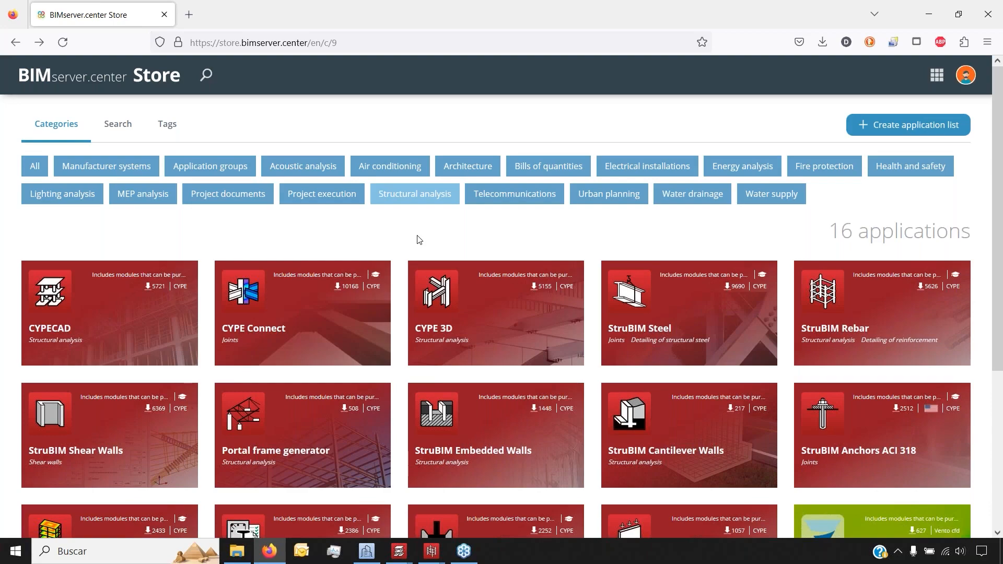
scroll(419, 240, down, 4)
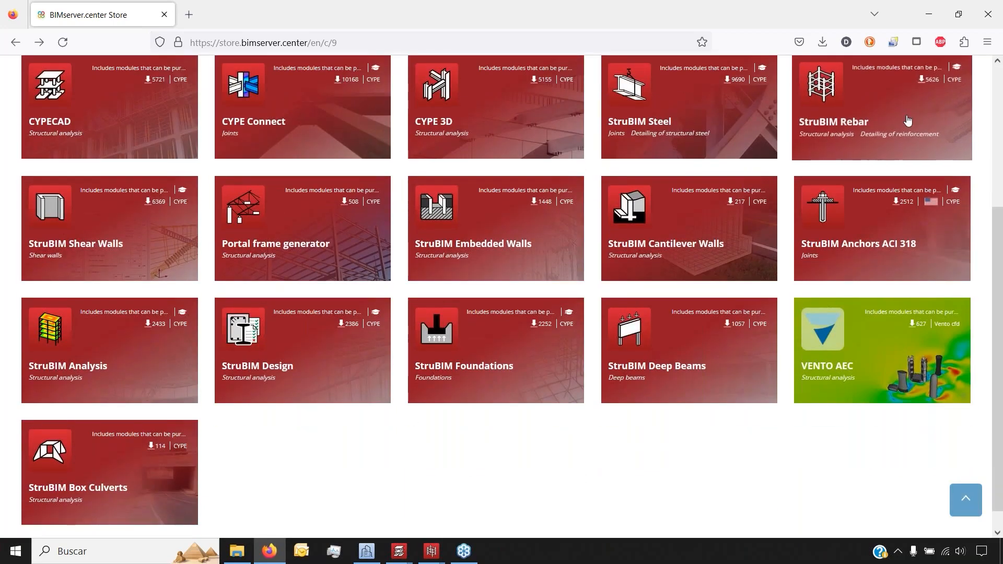
click(892, 103)
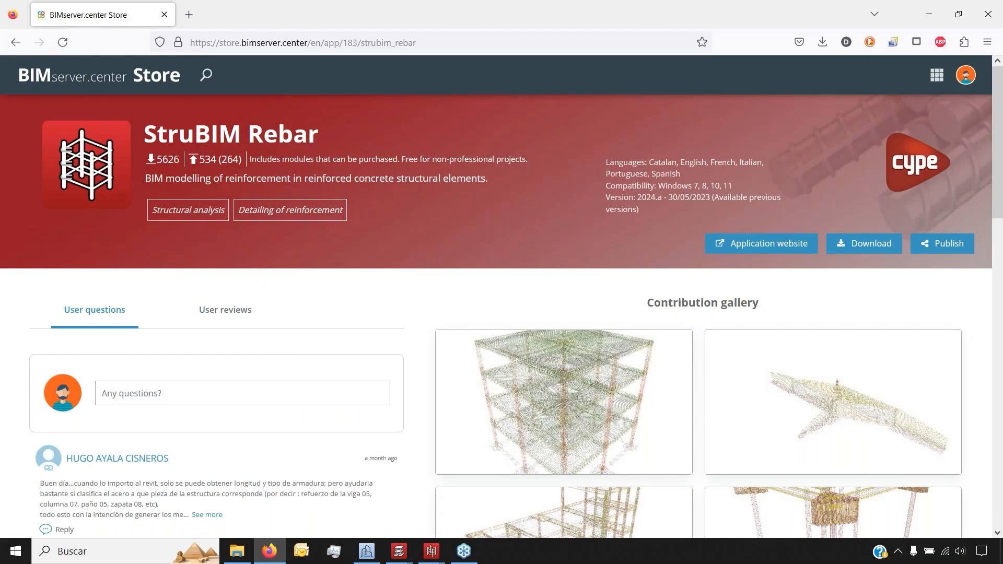
click(717, 247)
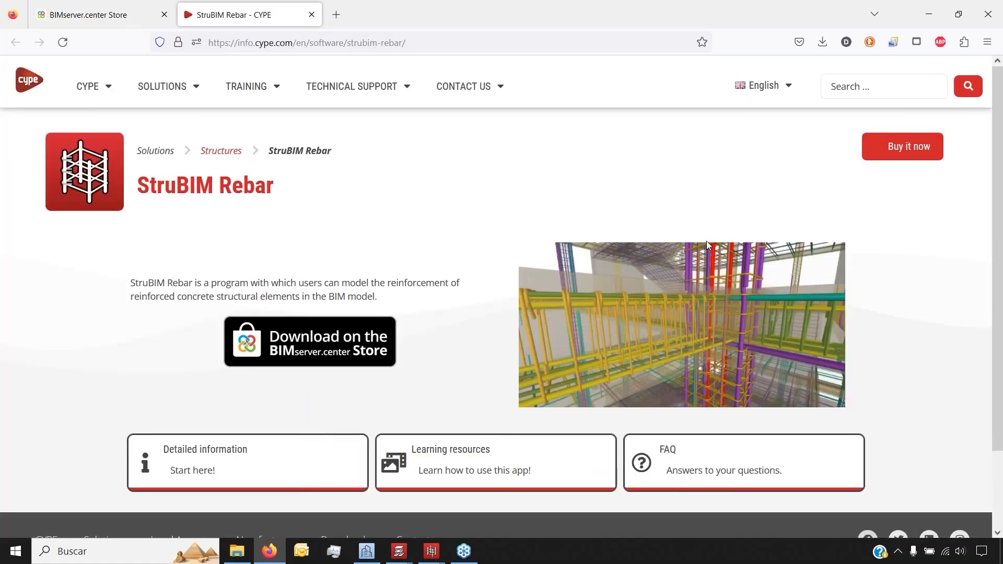
click(448, 454)
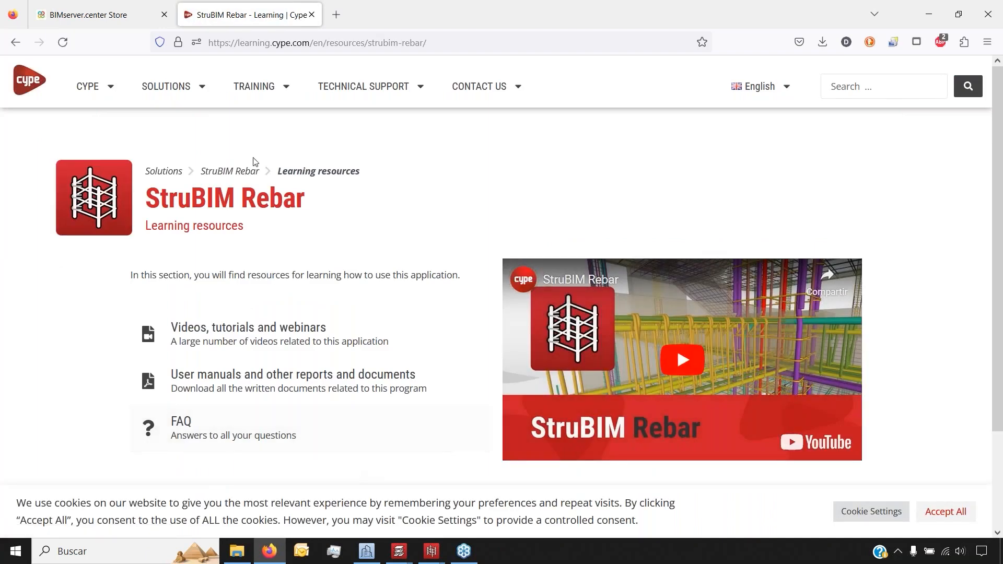
- Return to the BIMserver.center home page and look through the active projects in My projects
click(140, 5)
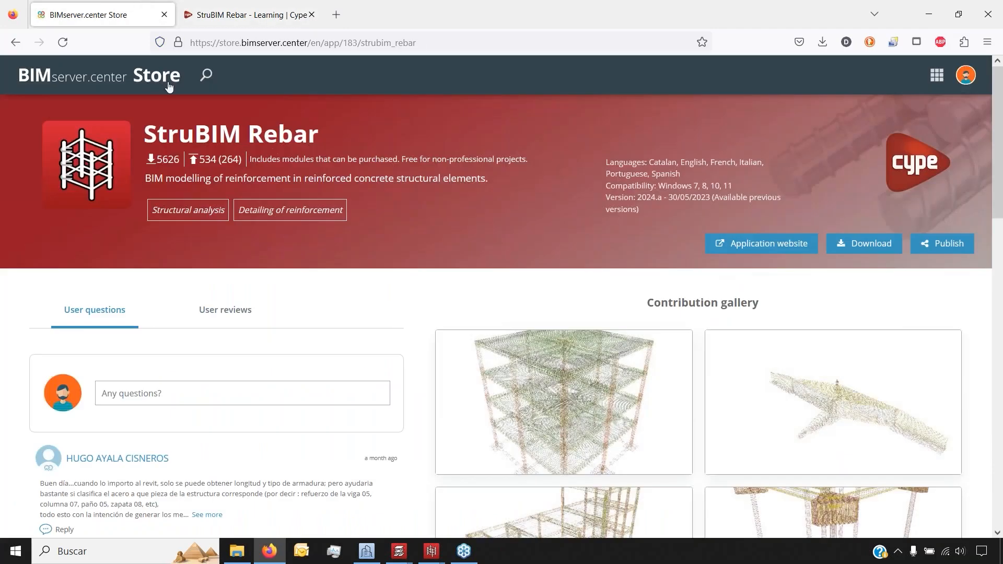
click(377, 42)
text(bimserver.center/)
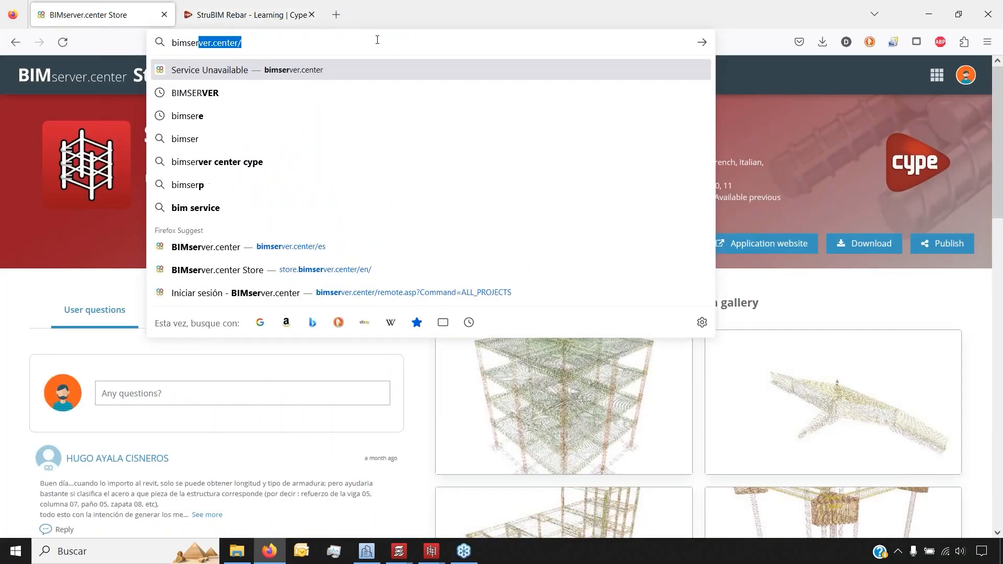
key(Return)
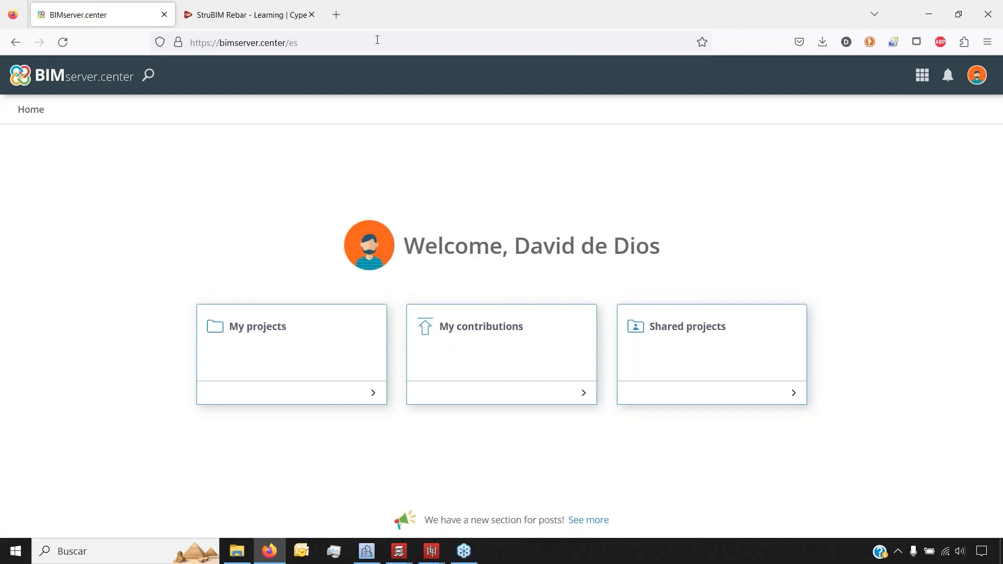
click(264, 326)
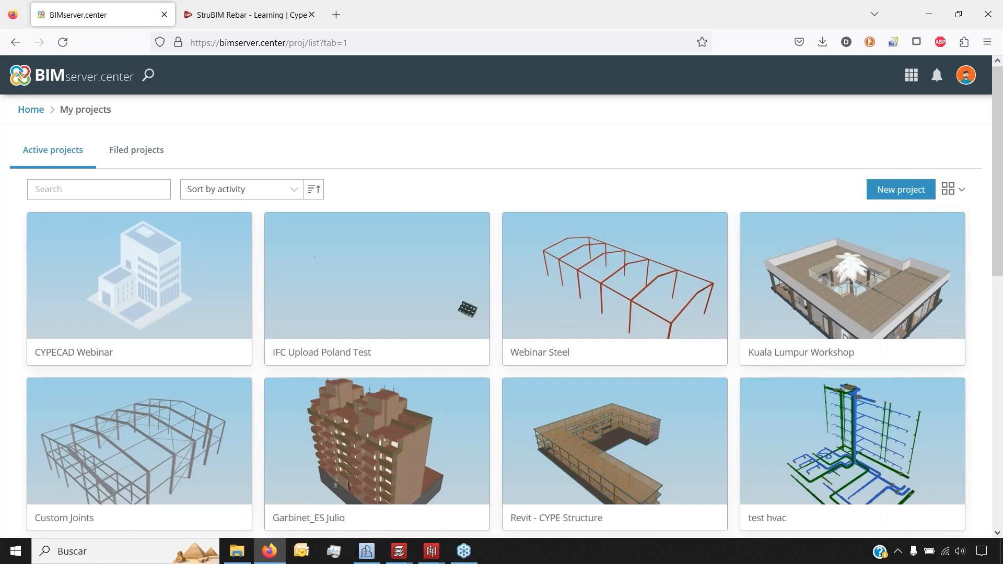
scroll(248, 358, down, 8)
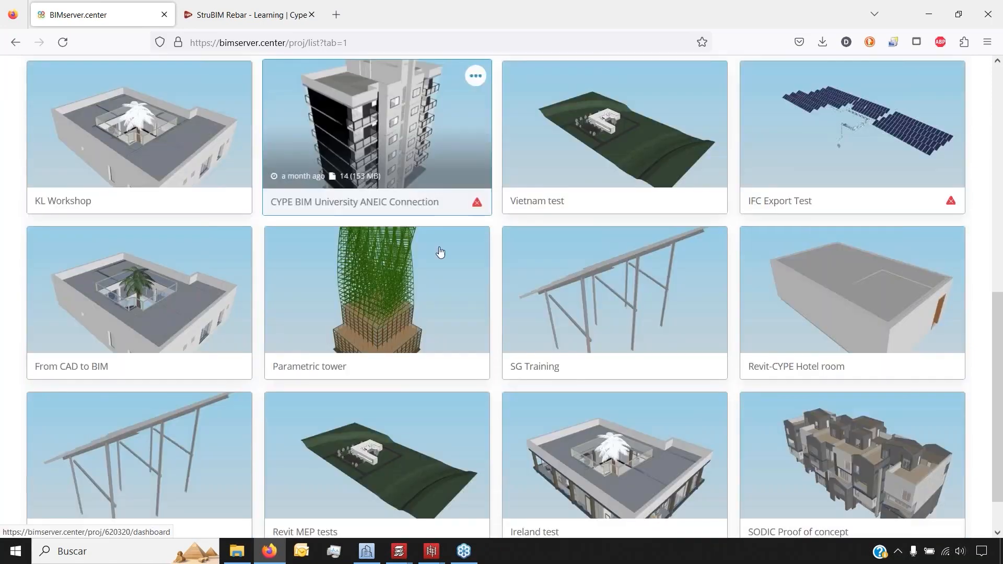
scroll(179, 336, down, 3)
scroll(146, 381, up, 12)
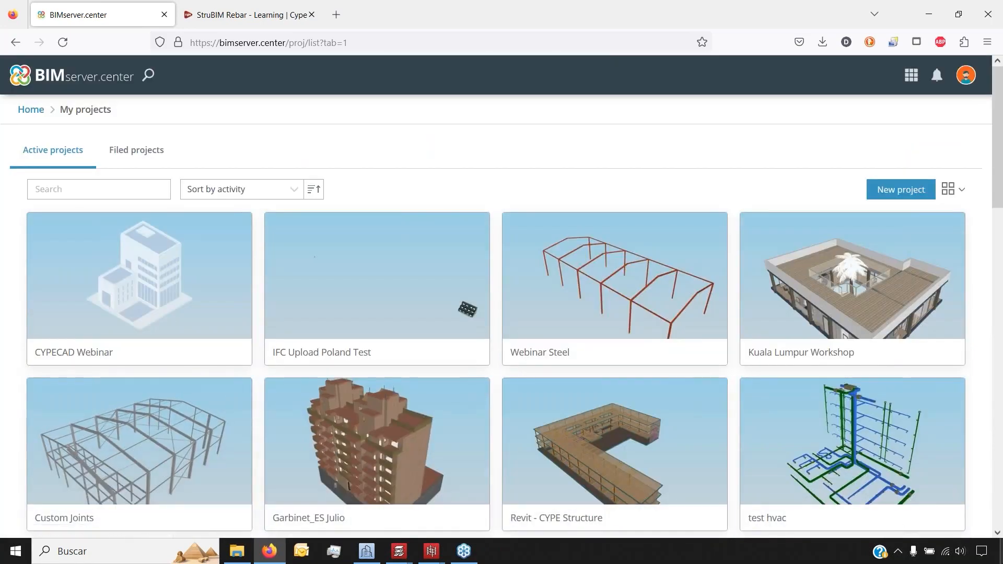
- Switch to the AMURA job in CYPECAD and examine its high-rise tower in 3D from another side
click(269, 551)
mouse_move(401, 556)
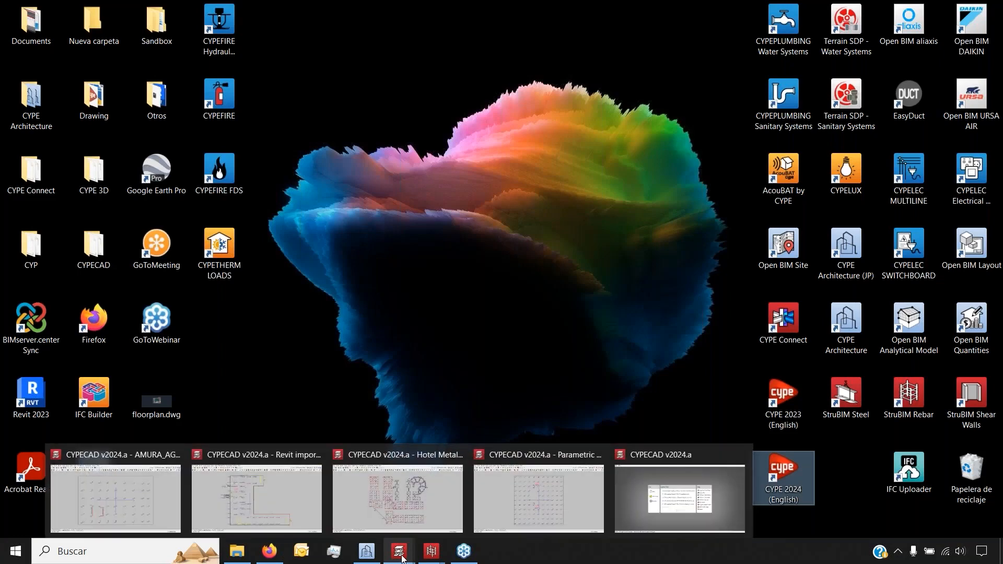
click(136, 487)
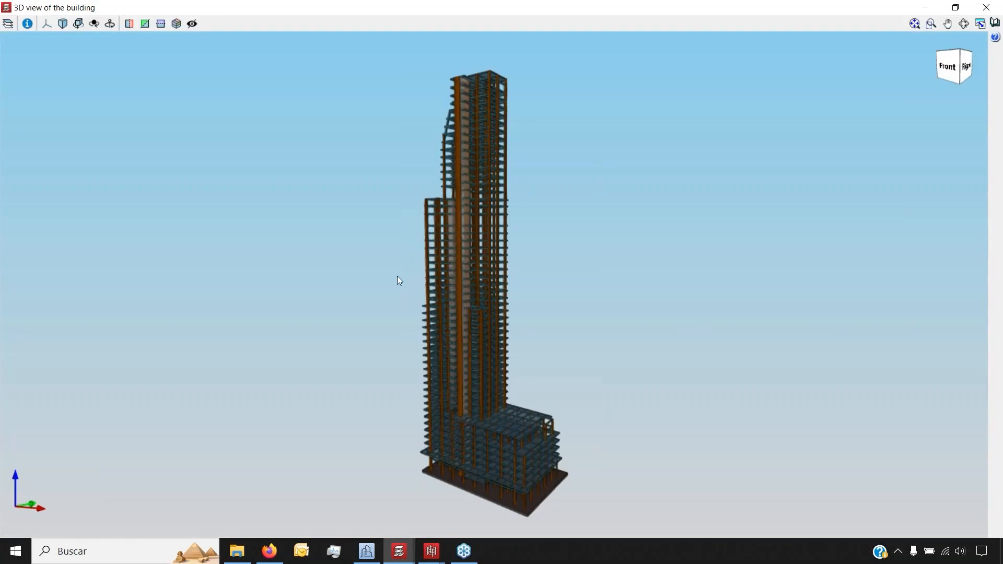
shift+middle_drag(397, 280, 380, 492)
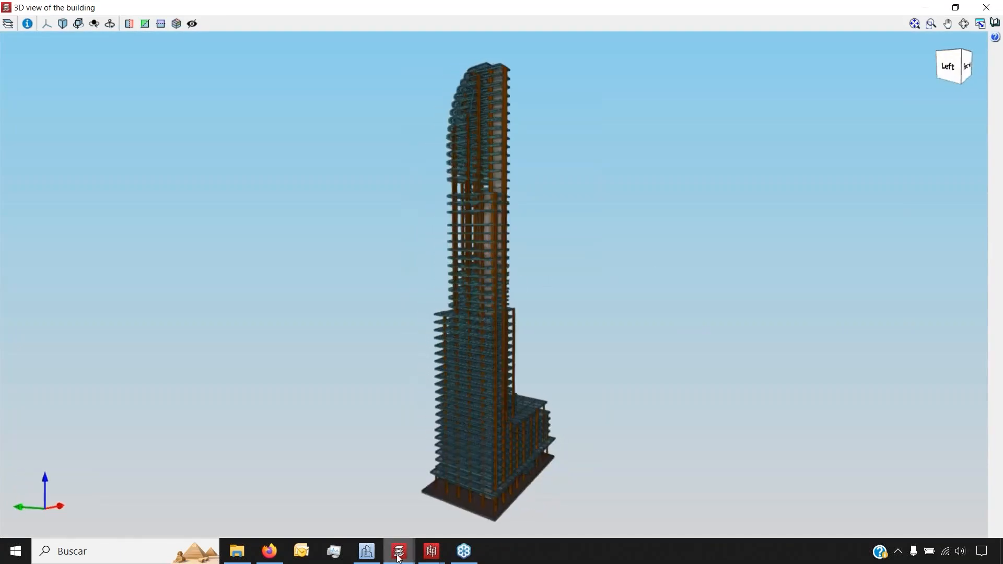
- Switch to the Revit import CYPECAD job and examine its building in 3D from another side
mouse_move(399, 551)
click(242, 490)
shift+middle_drag(369, 294, 105, 277)
- Switch to the Hotel Metalico CYPECAD job and examine its steel structure in 3D, up close and from several sides
mouse_move(399, 557)
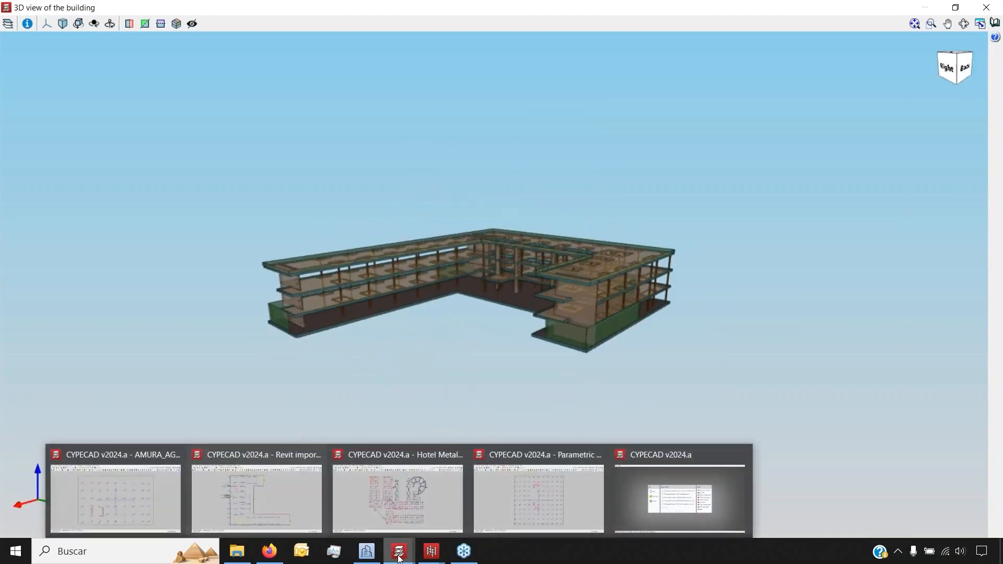
click(392, 507)
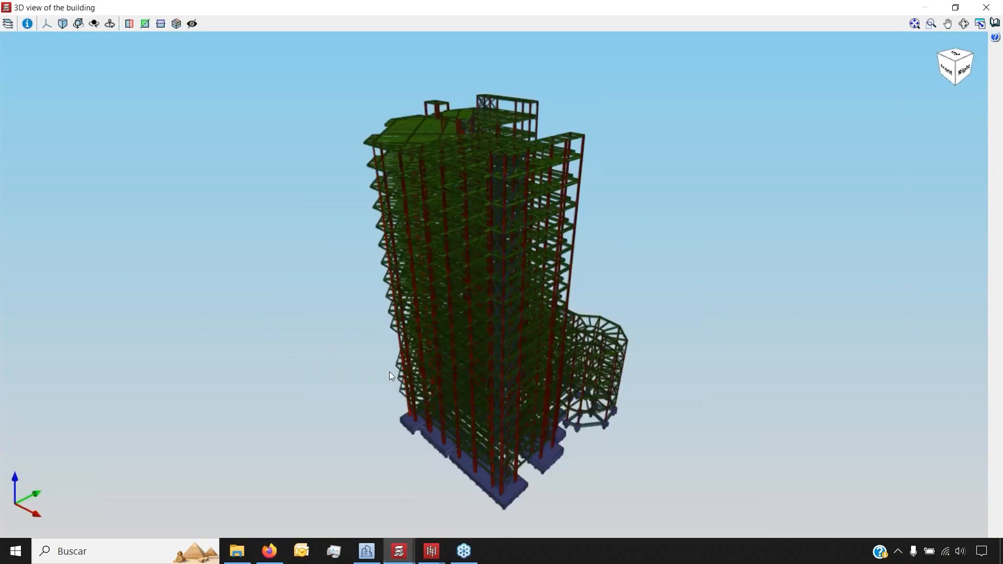
shift+middle_drag(400, 347, 488, 237)
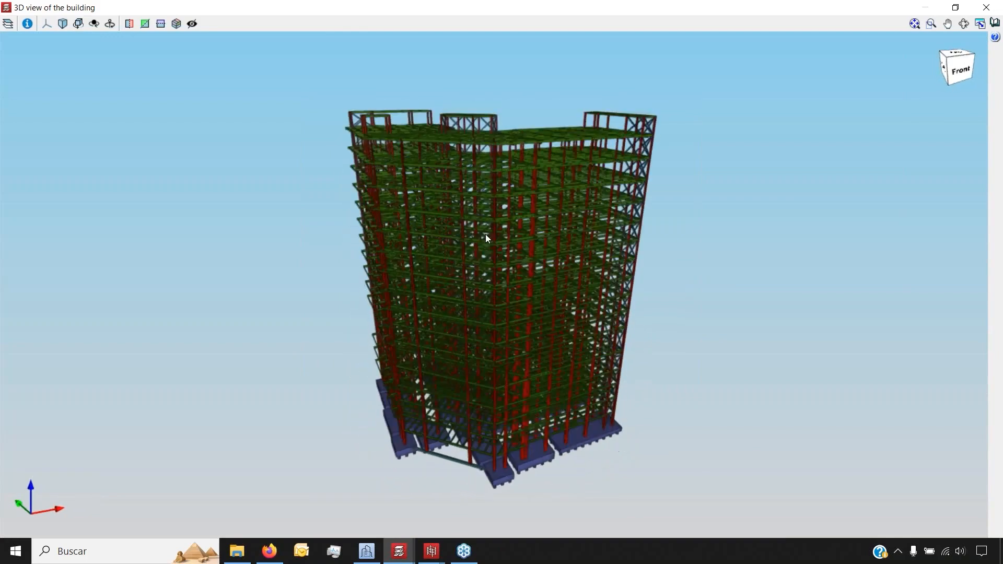
scroll(429, 156, up, 10)
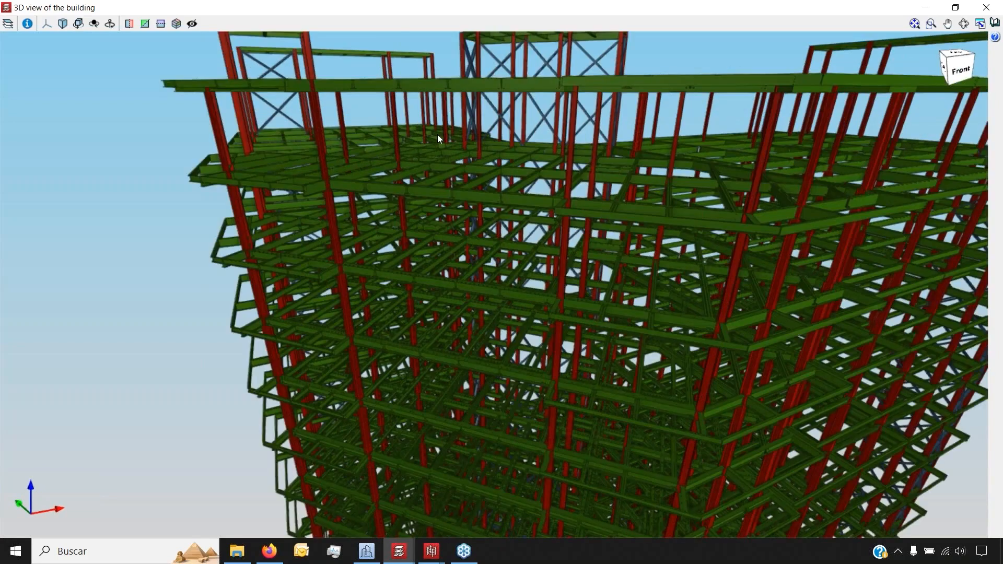
scroll(437, 134, down, 10)
mouse_move(437, 133)
shift+middle_down()
mouse_move(483, 139)
mouse_move(436, 138)
shift+middle_up()
scroll(437, 138, down, 3)
shift+middle_drag(536, 210, 262, 202)
- Switch to the Parametric Tower CYPECAD job and examine the twisted tower in 3D from another side
mouse_move(398, 551)
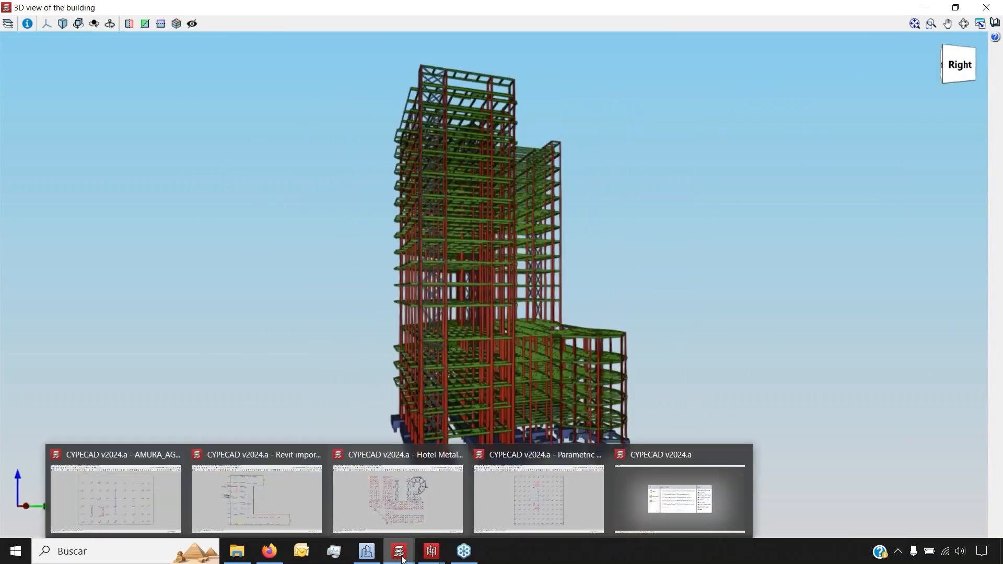
click(528, 494)
shift+middle_drag(406, 361, 377, 327)
- Start a new job in the empty CYPECAD window and clear its default file name
mouse_move(399, 551)
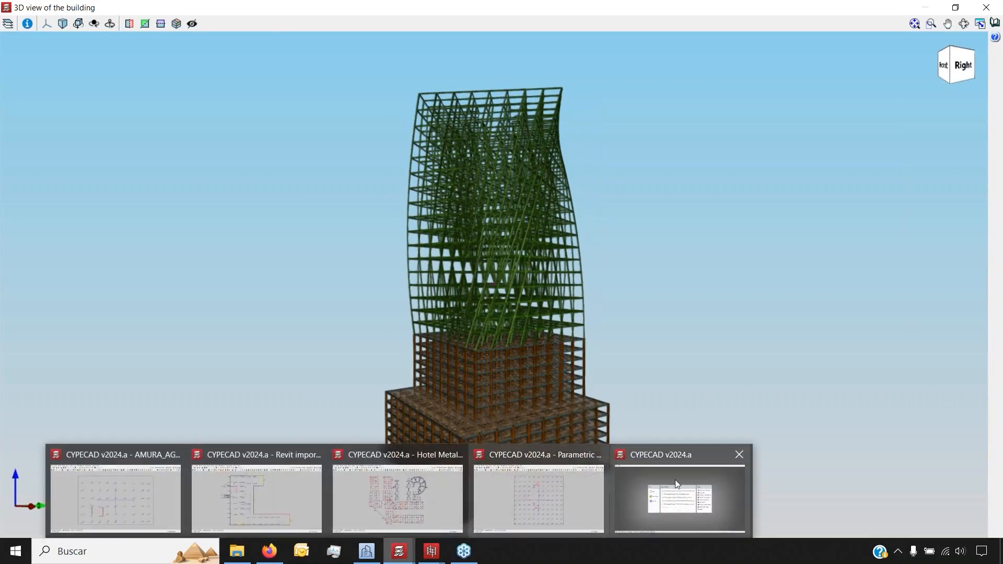
click(691, 488)
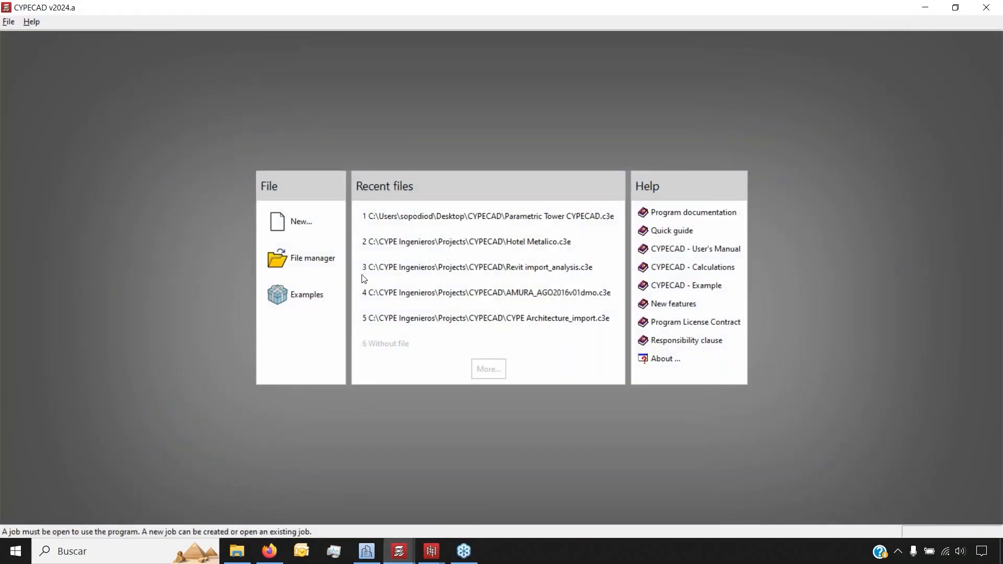
click(319, 224)
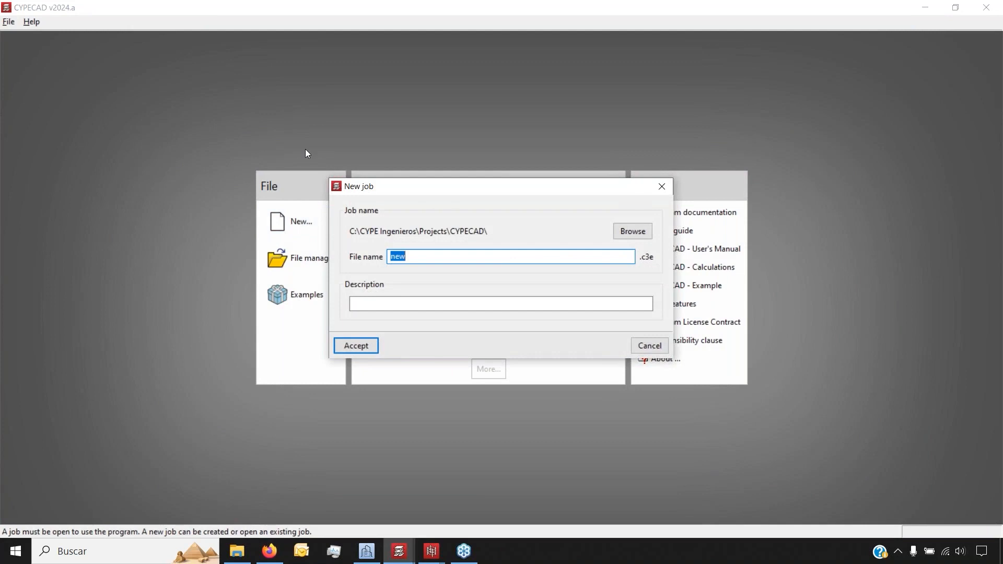
key(BackSpace)
- View the building model in CYPE Architecture and return to the new job in CYPECAD
click(366, 551)
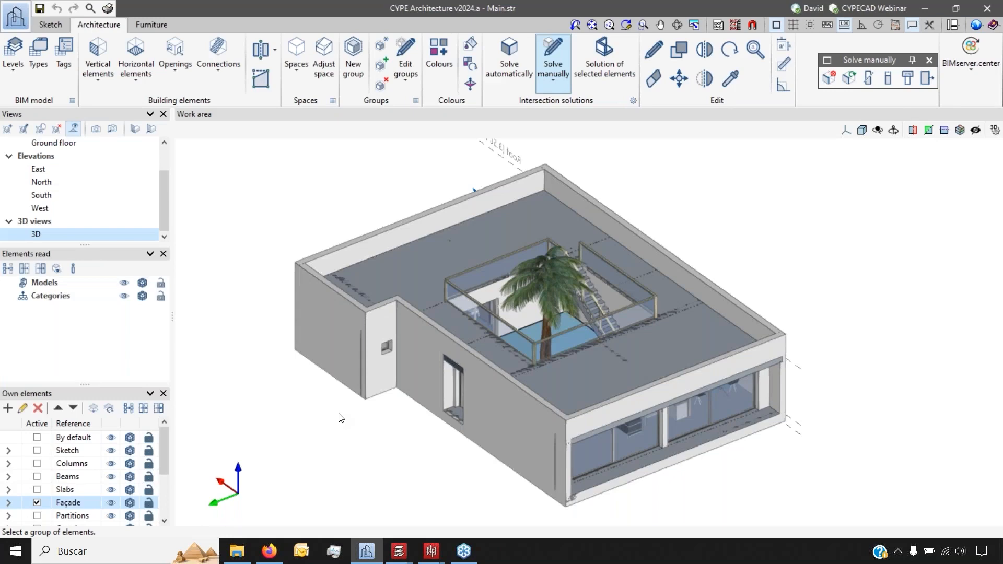
mouse_move(400, 552)
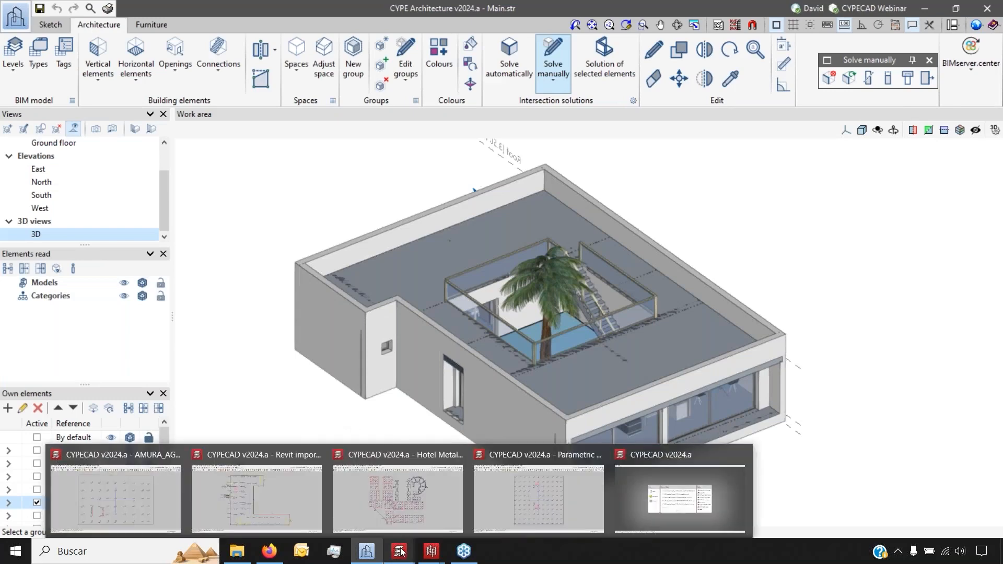
click(642, 488)
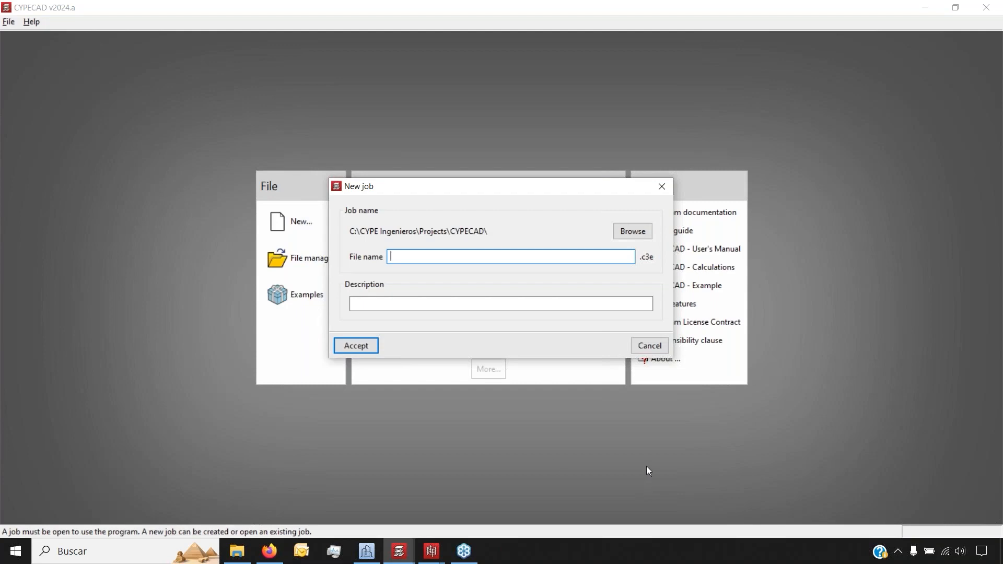
- Name the job "New job DWG" and create it without linking it to a BIMserver.center project
text(New job DWG)
click(361, 345)
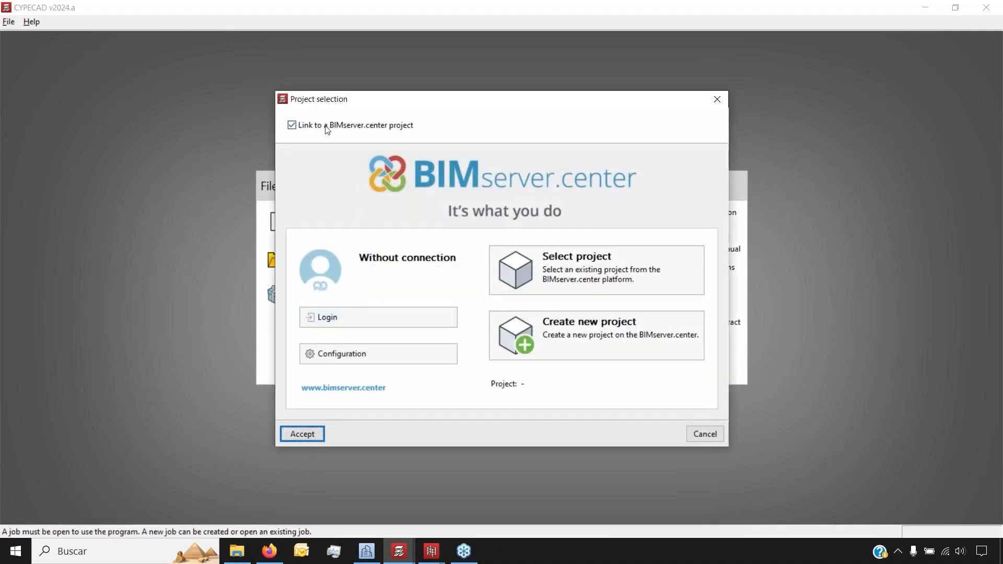
click(353, 126)
click(354, 126)
click(354, 127)
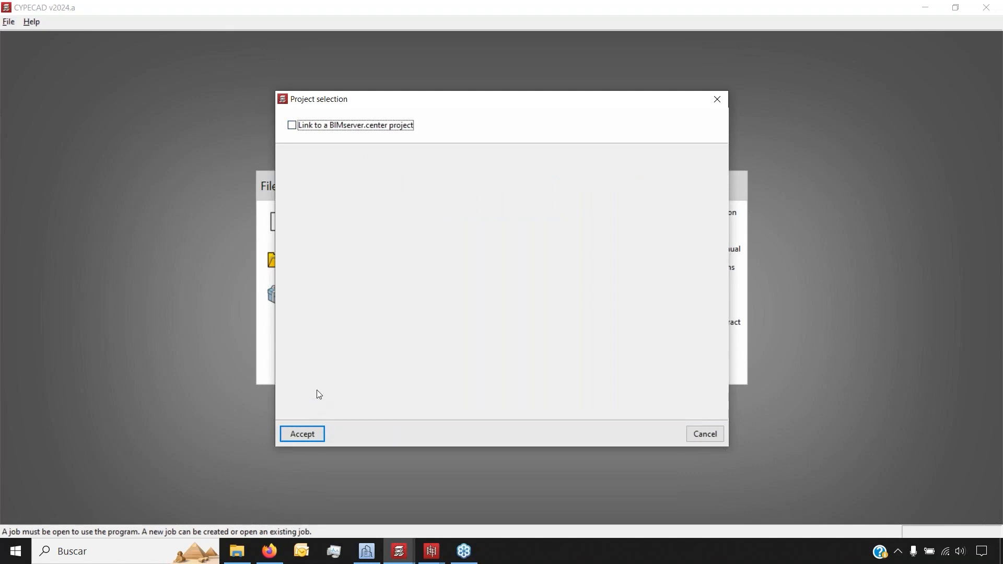
click(314, 431)
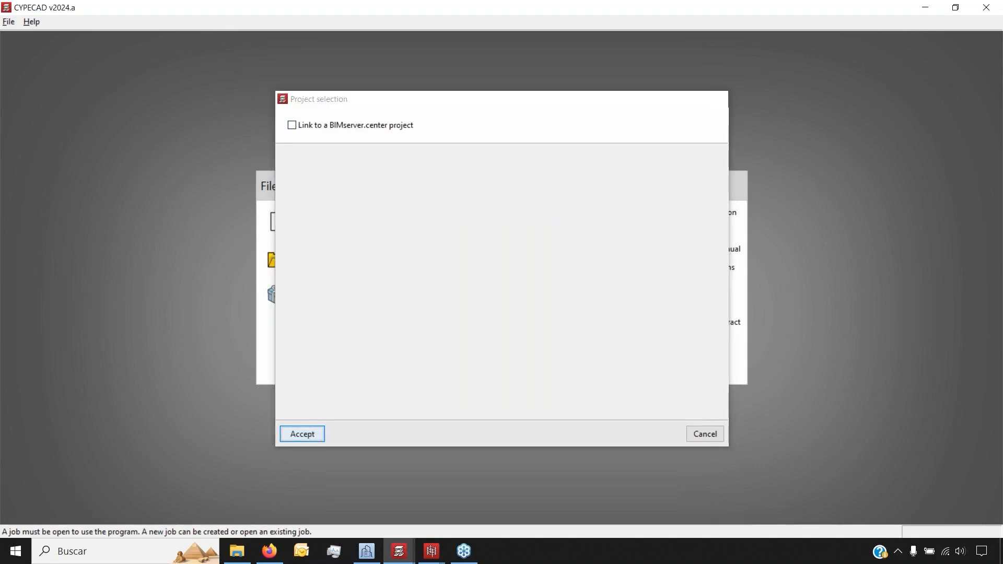
click(297, 452)
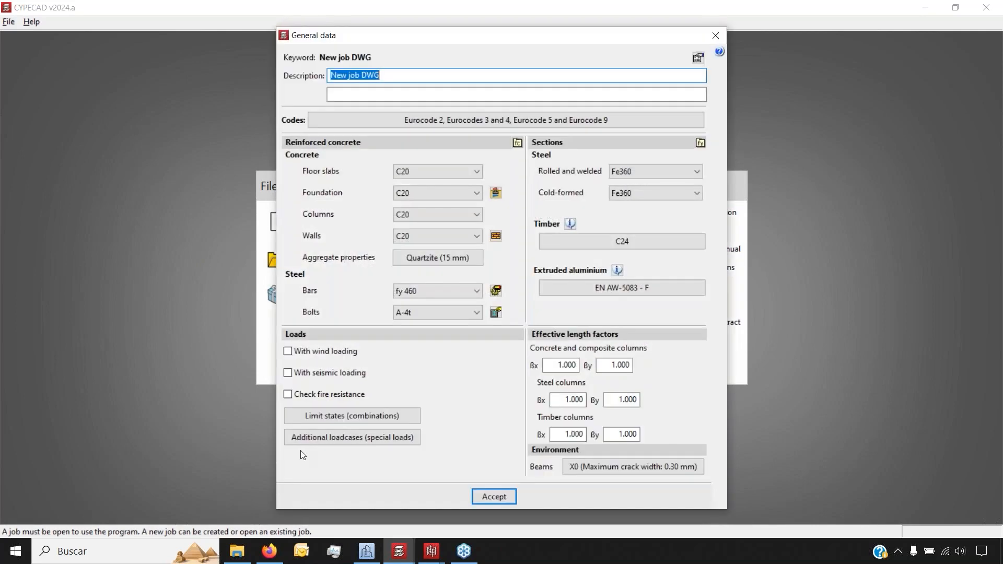
- Review the available concrete design codes and set the job's concrete code to Eurocode 2 (EU)
mouse_move(323, 170)
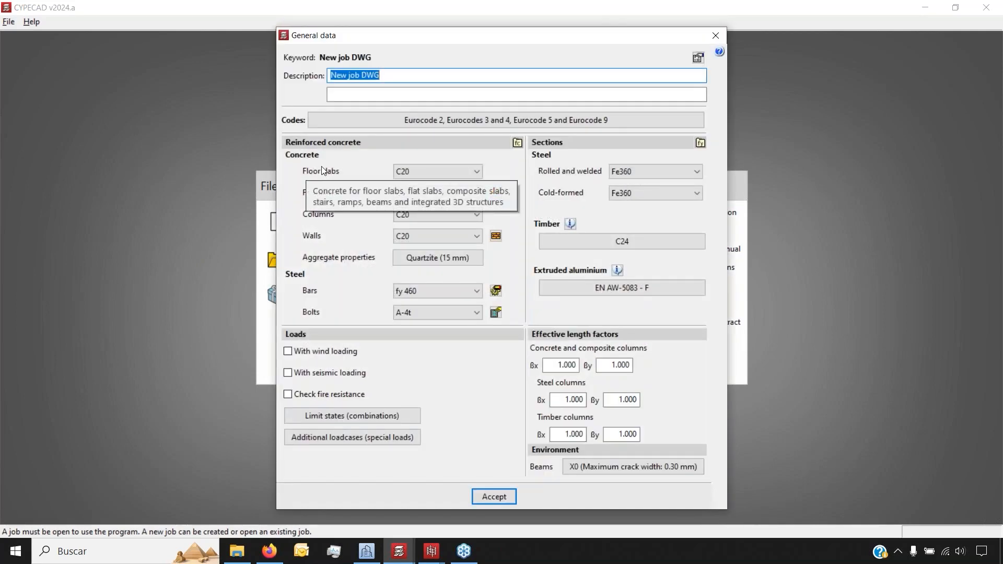
click(328, 120)
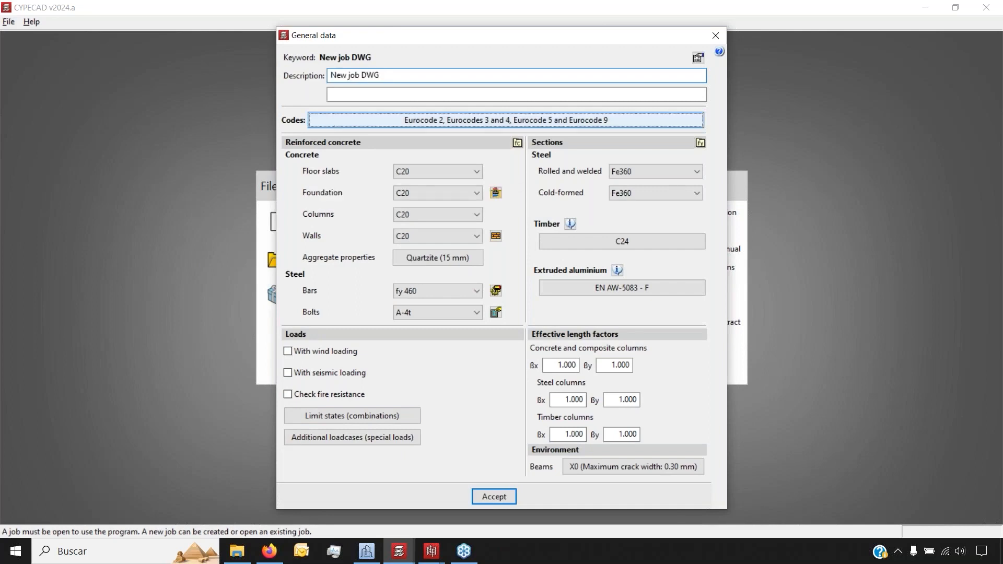
click(557, 205)
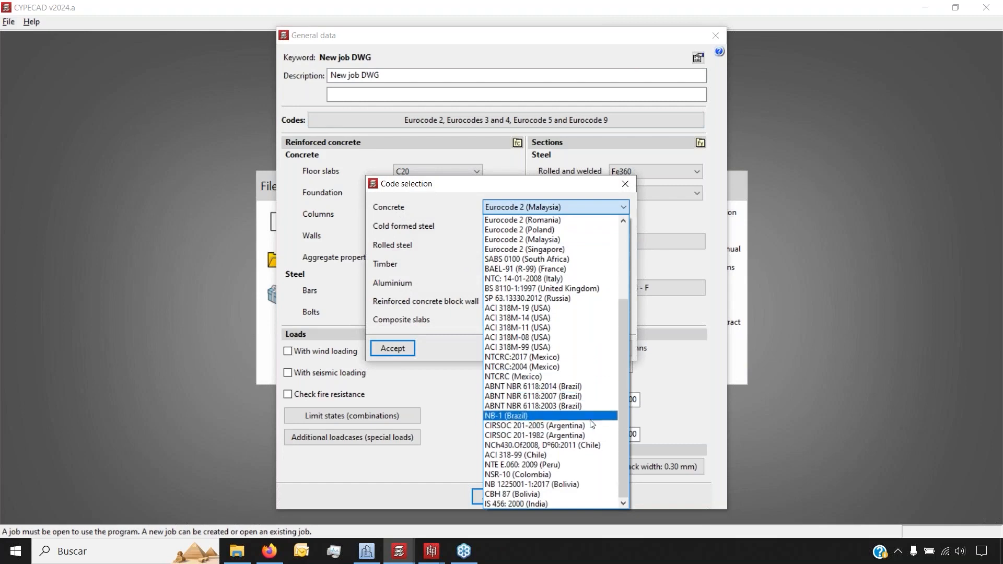
scroll(590, 421, up, 1)
scroll(590, 418, up, 3)
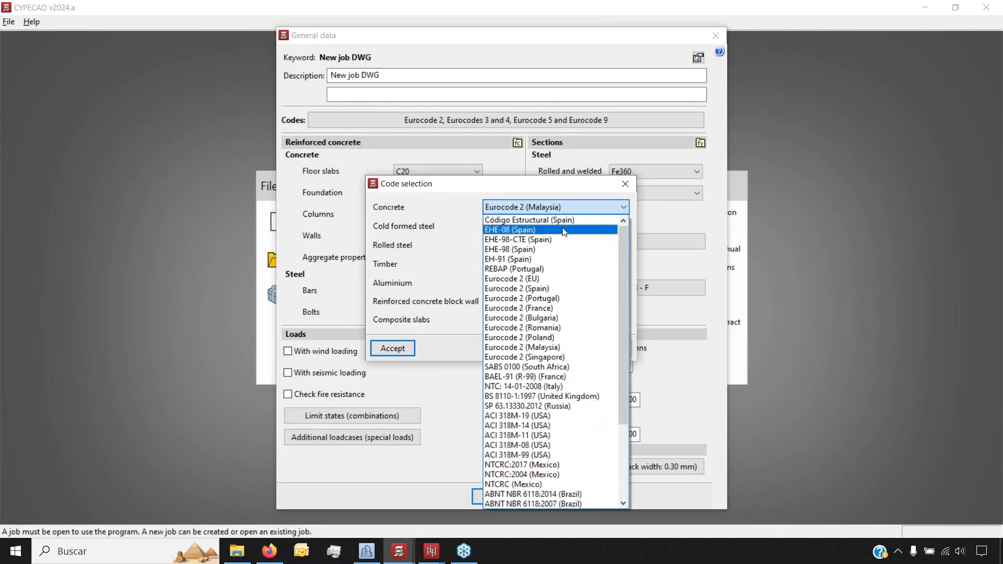
scroll(568, 286, down, 4)
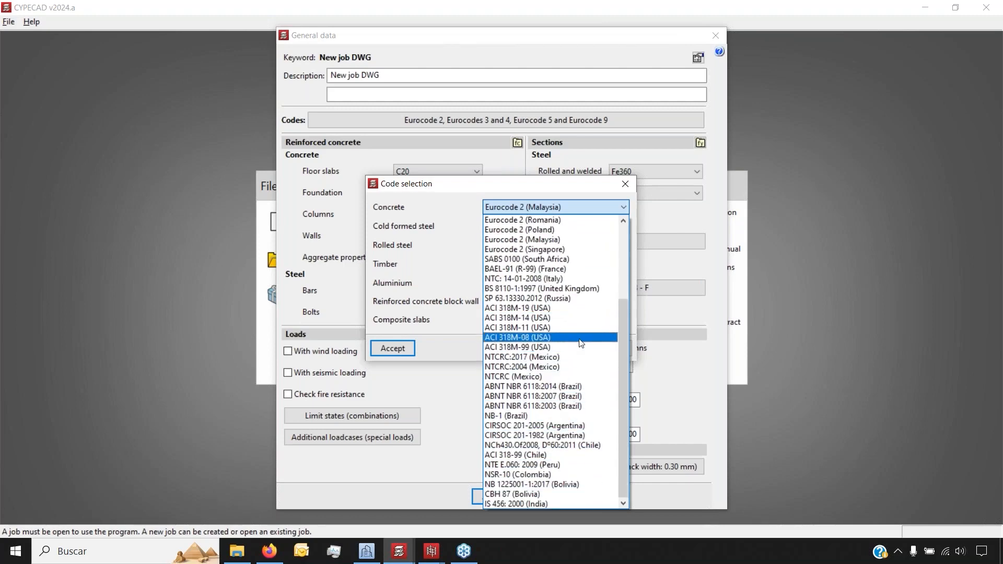
scroll(574, 323, up, 4)
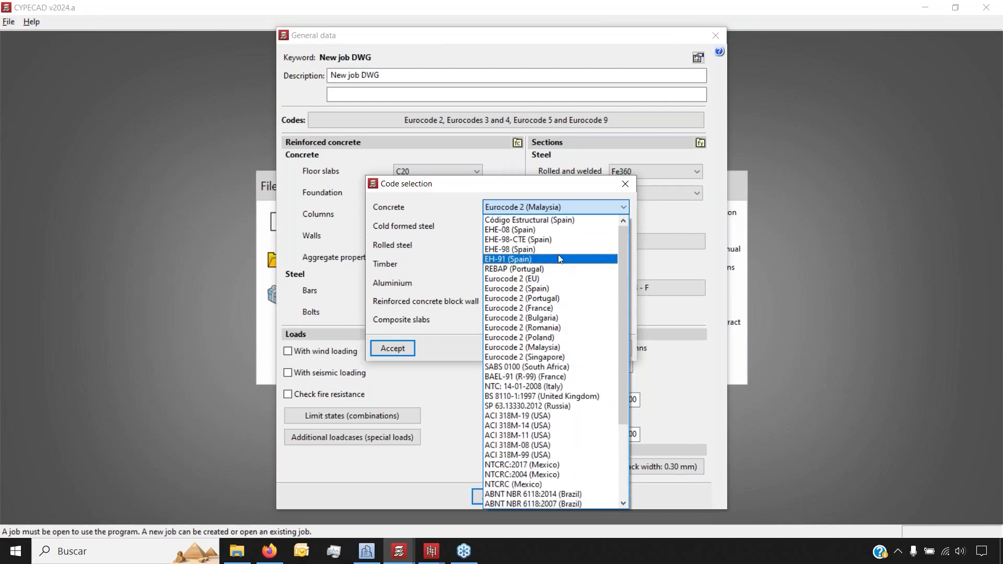
scroll(557, 259, down, 2)
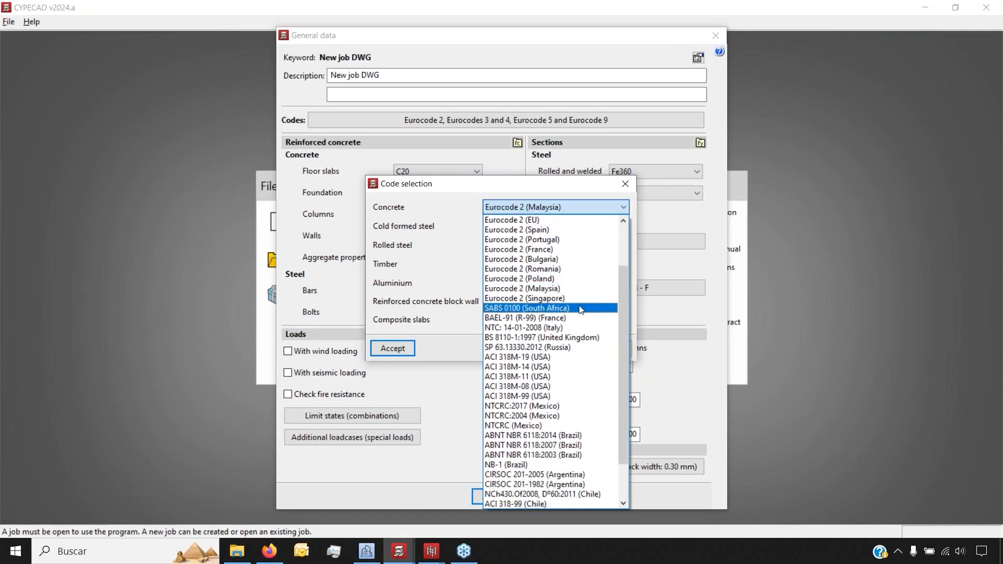
scroll(580, 308, down, 2)
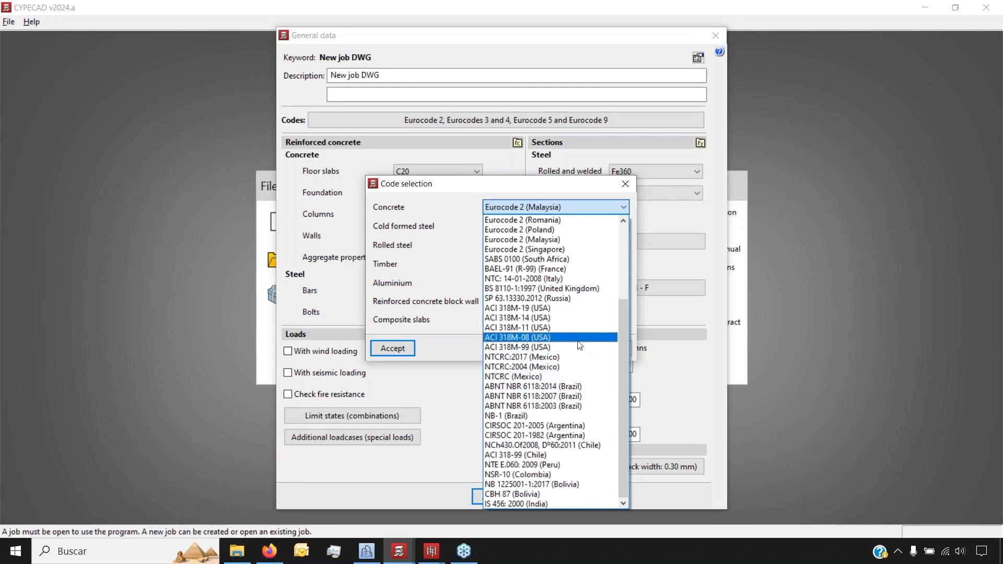
scroll(574, 332, up, 1)
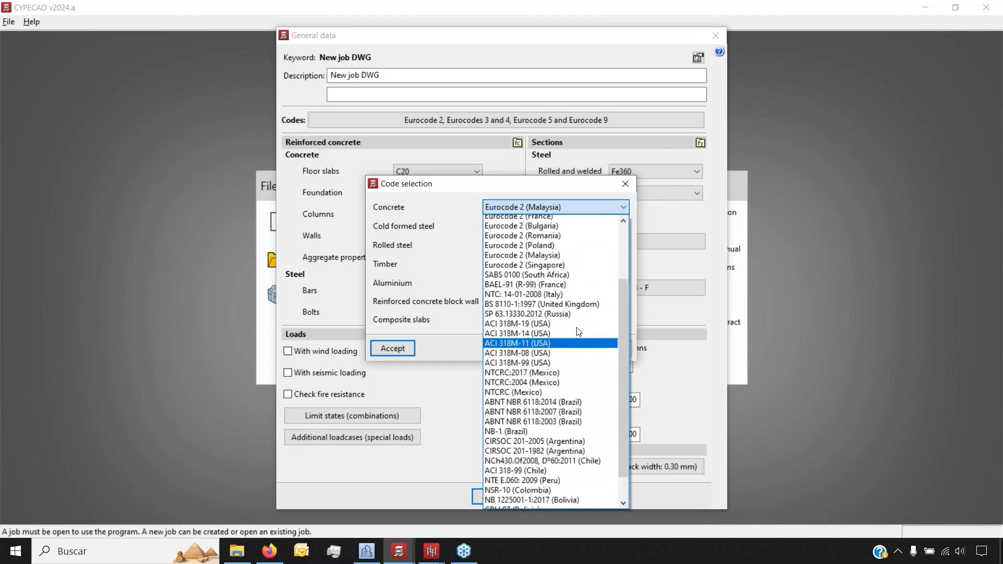
scroll(574, 314, up, 4)
click(568, 277)
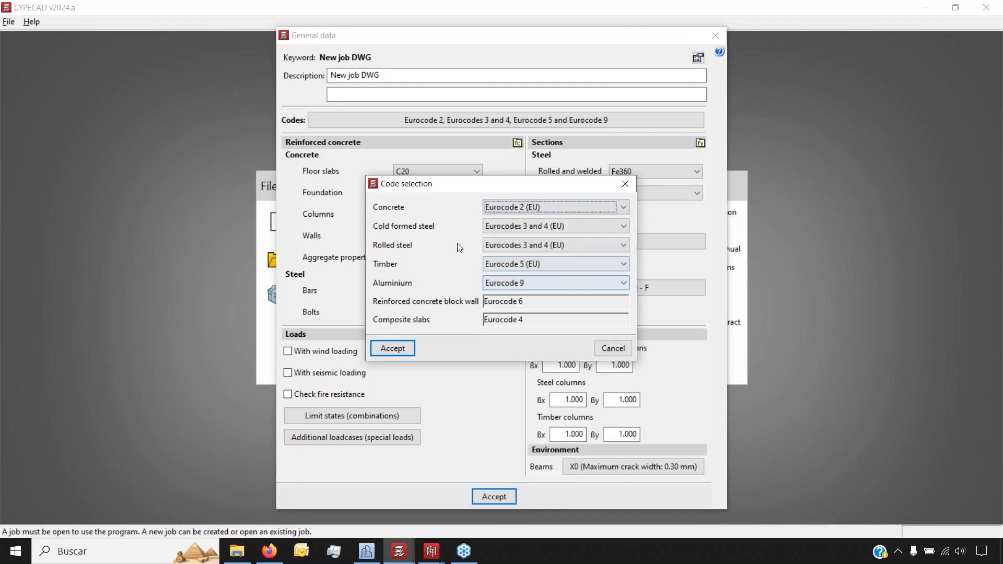
click(556, 226)
click(556, 228)
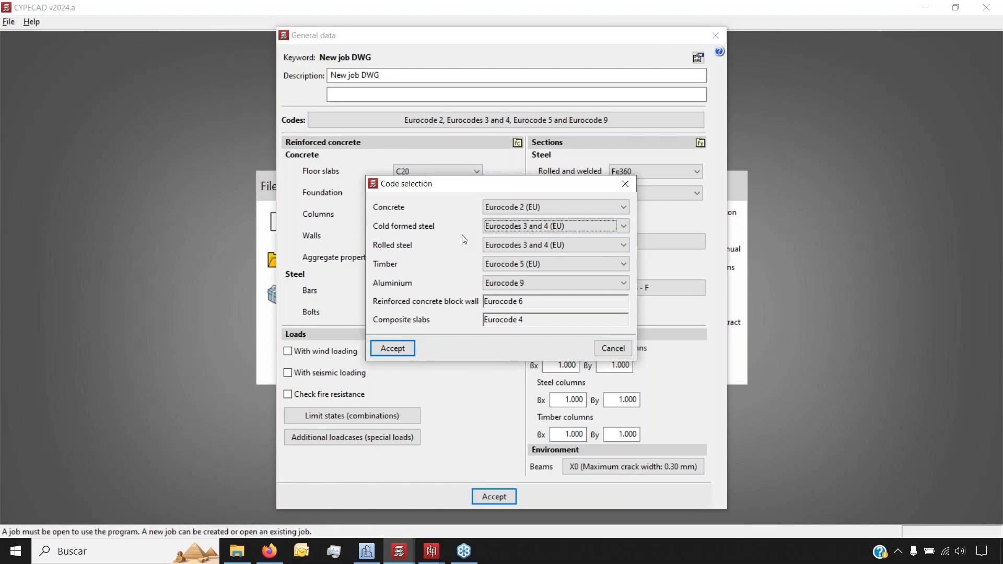
- Try concrete codes IS 456: 2000 (India), ACI 318M-99 (USA) and BS 8110-1:1997 (United Kingdom), and switch back to Eurocode 2 (EU)
click(510, 208)
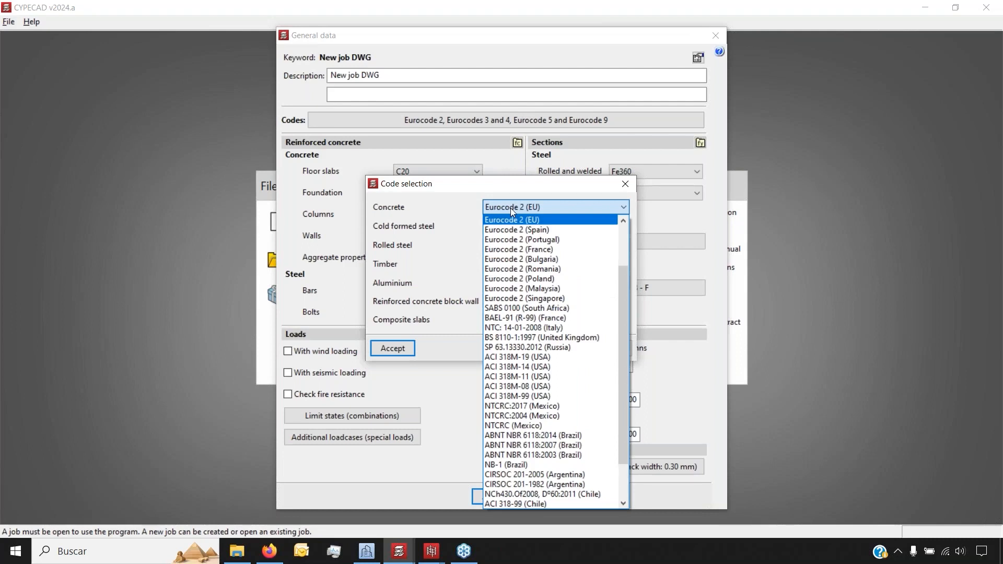
drag(626, 283, 551, 527)
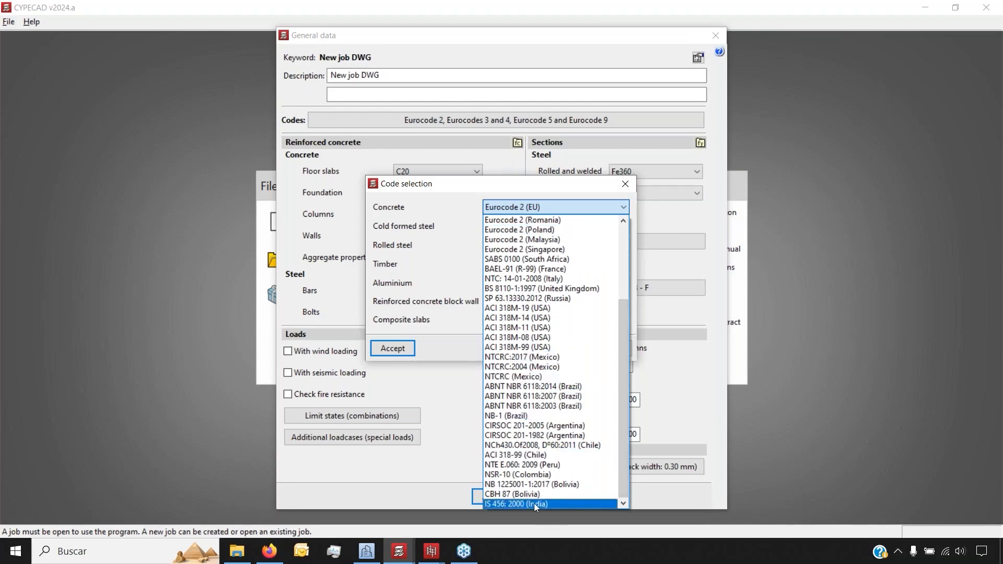
click(534, 502)
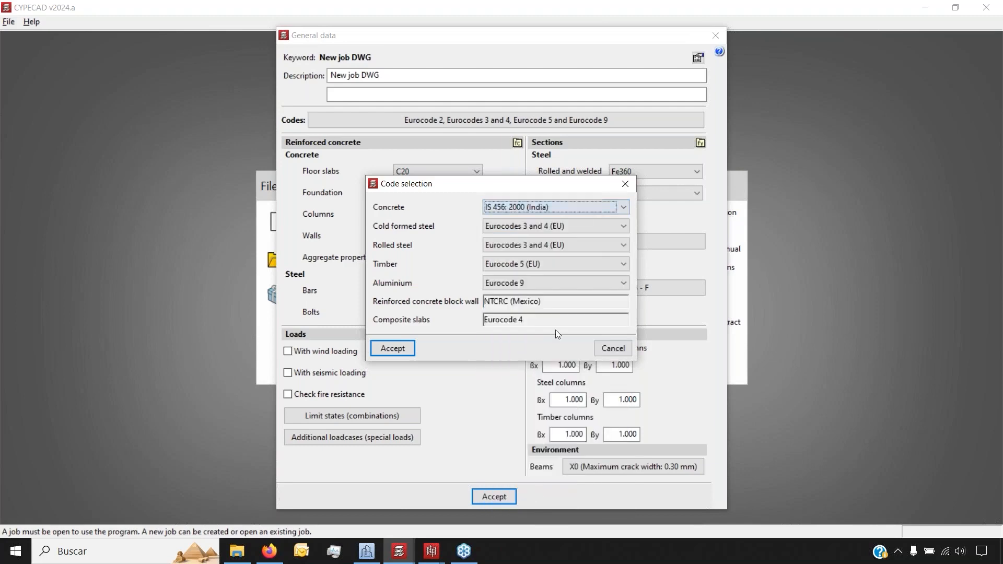
click(512, 209)
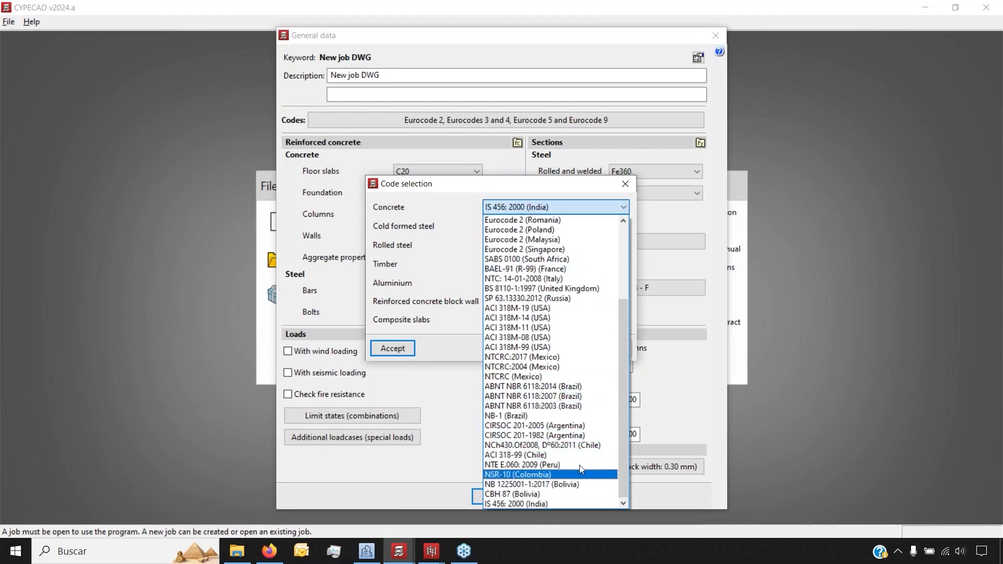
click(575, 347)
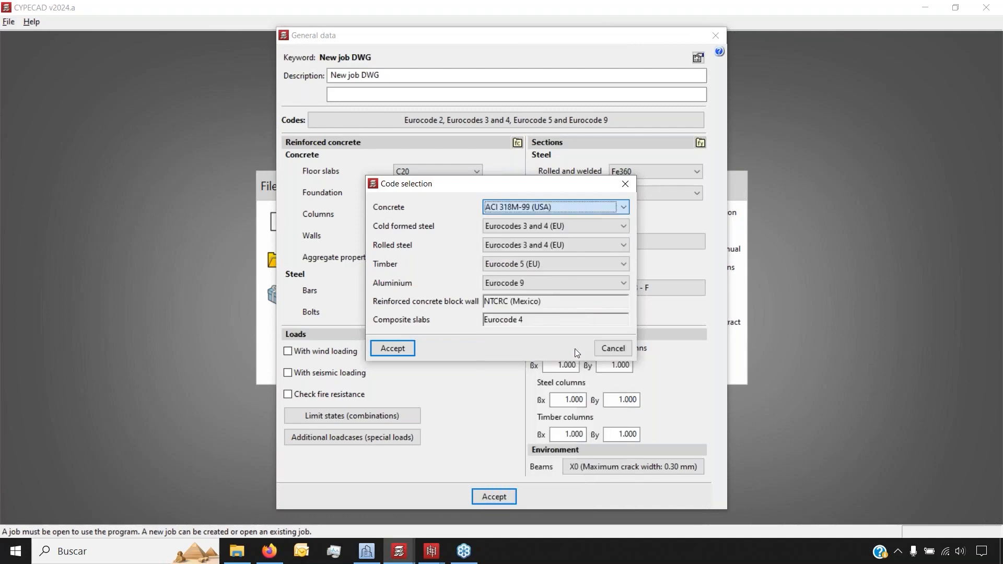
click(541, 206)
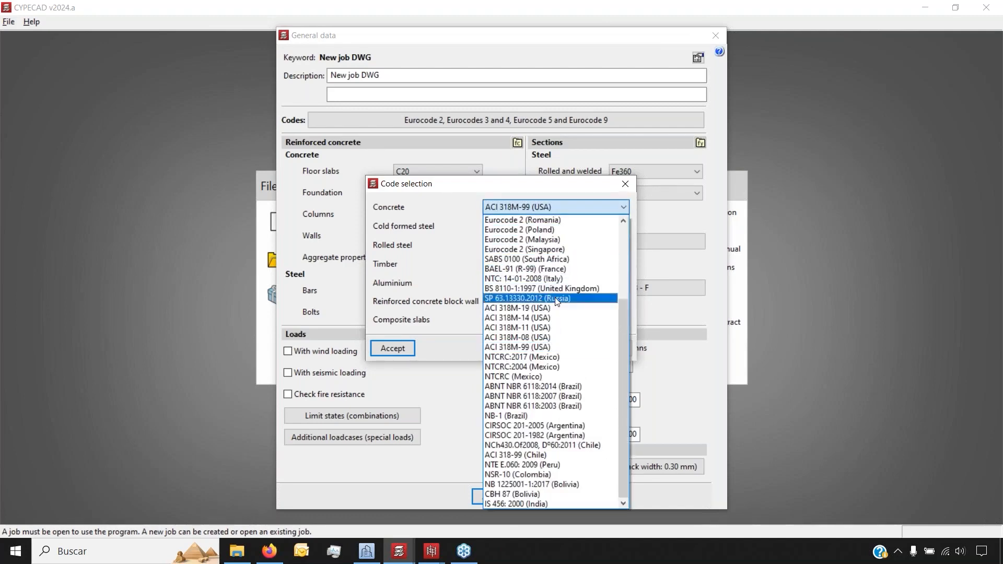
click(578, 289)
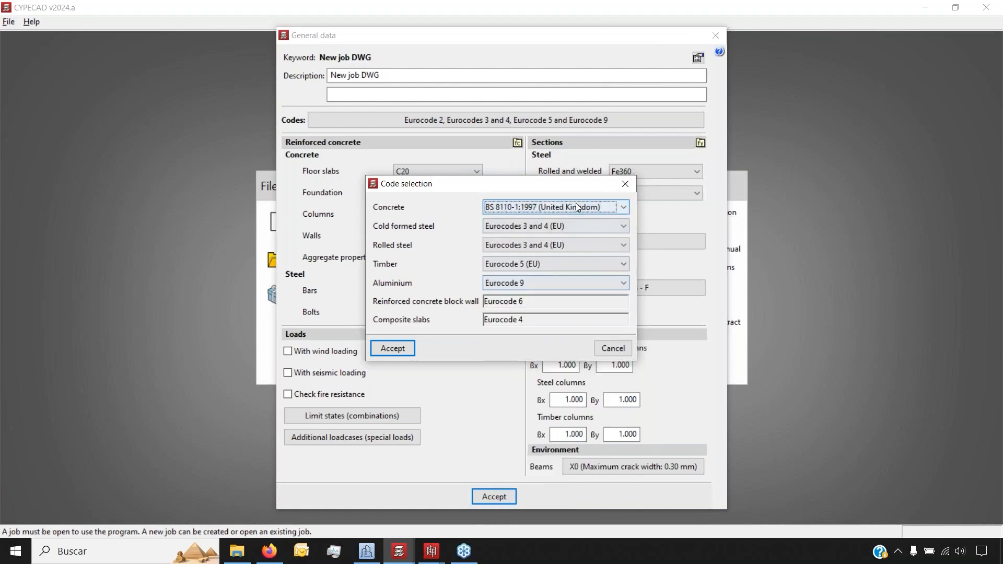
click(587, 207)
scroll(574, 311, up, 4)
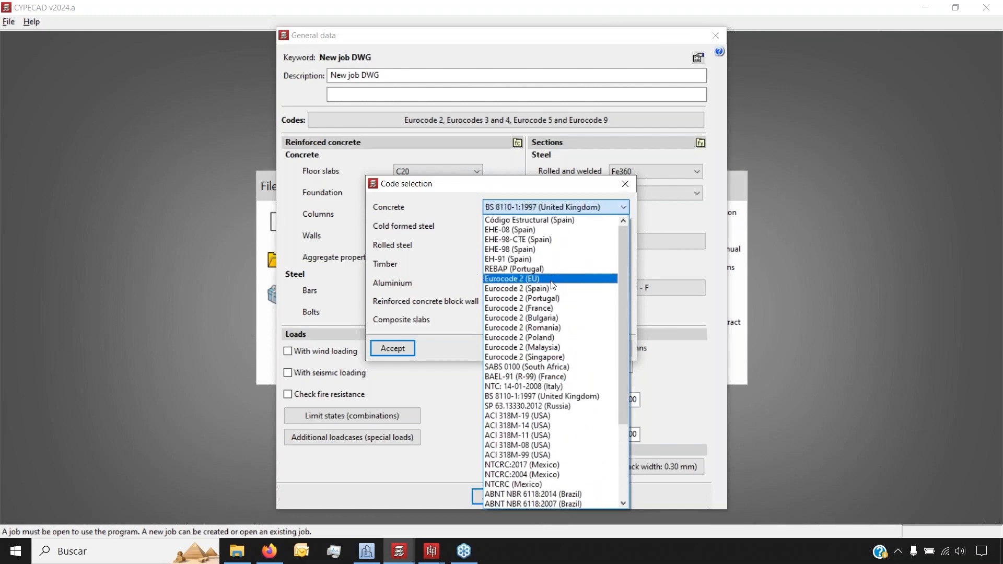
click(552, 281)
- Set cold formed steel to Eurocodes 3 and 4 (Malaysia), rolled steel to Eurocodes 3 and 4 (Singapore), and timber to ANSI/AWC NDS-2015 (ASD)
click(521, 226)
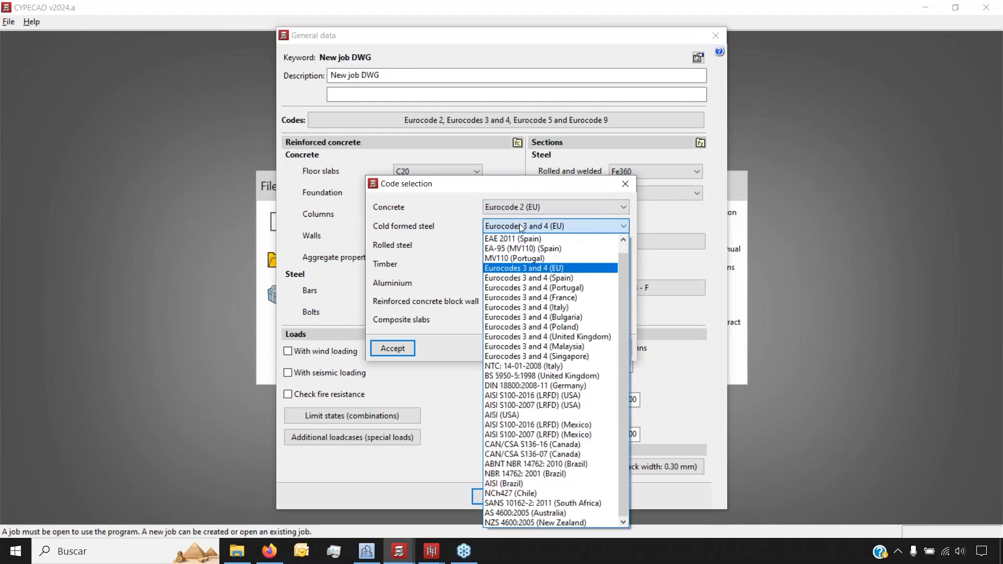
click(571, 347)
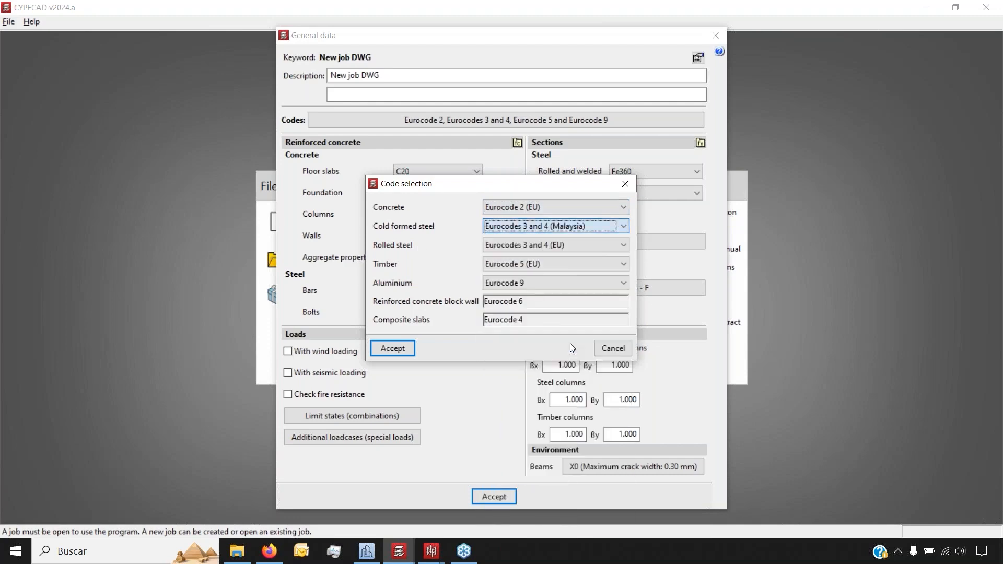
click(557, 245)
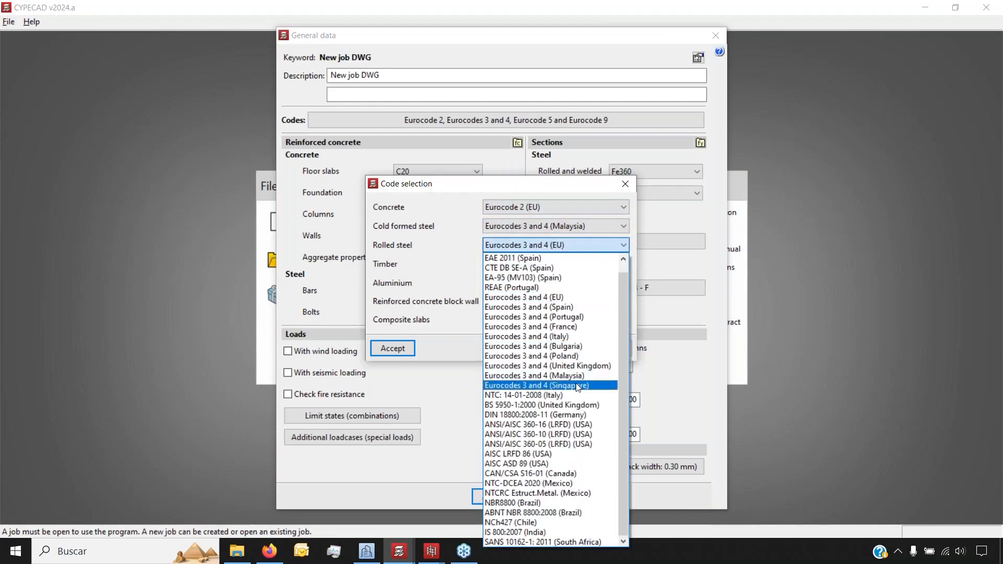
click(577, 386)
click(555, 265)
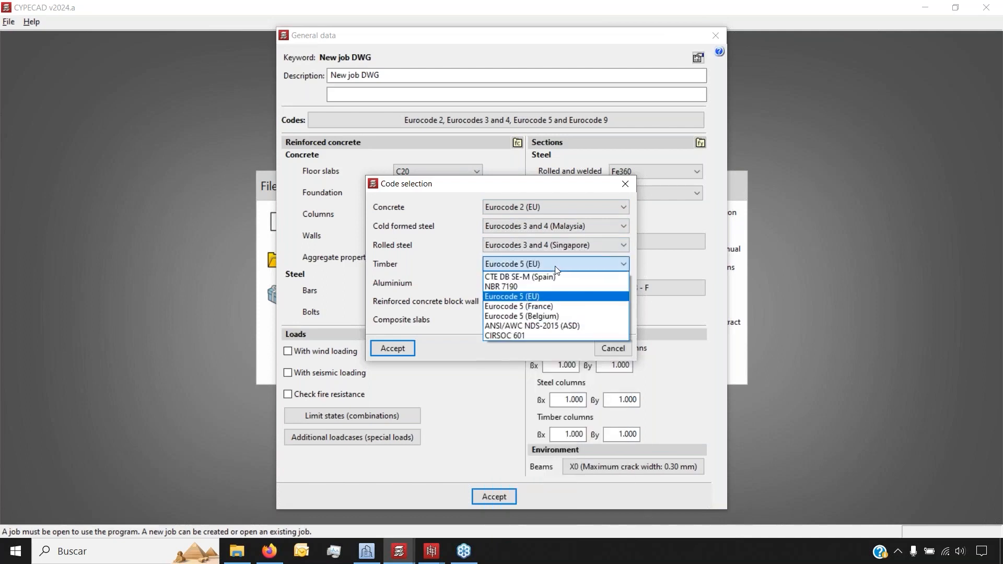
click(569, 326)
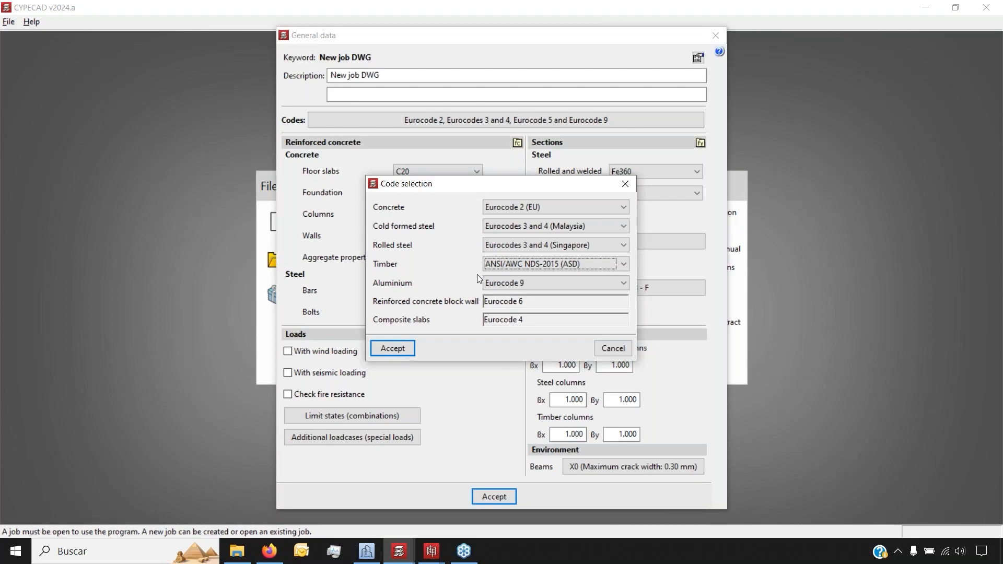
- Set both steel codes to Eurocodes 3 and 4 (EU) and timber to Eurocode 5 (EU), and accept the code change
click(534, 228)
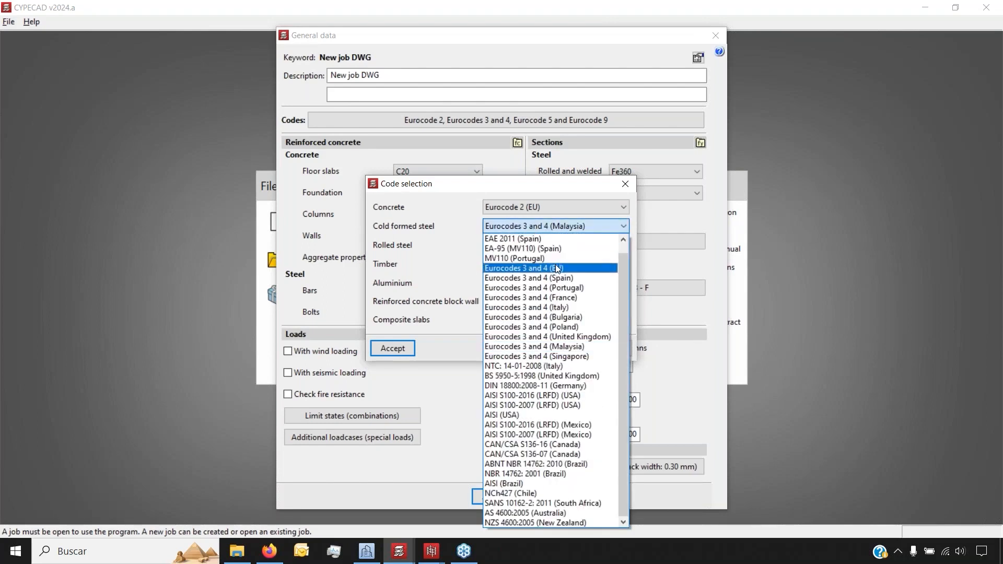
click(543, 268)
click(553, 248)
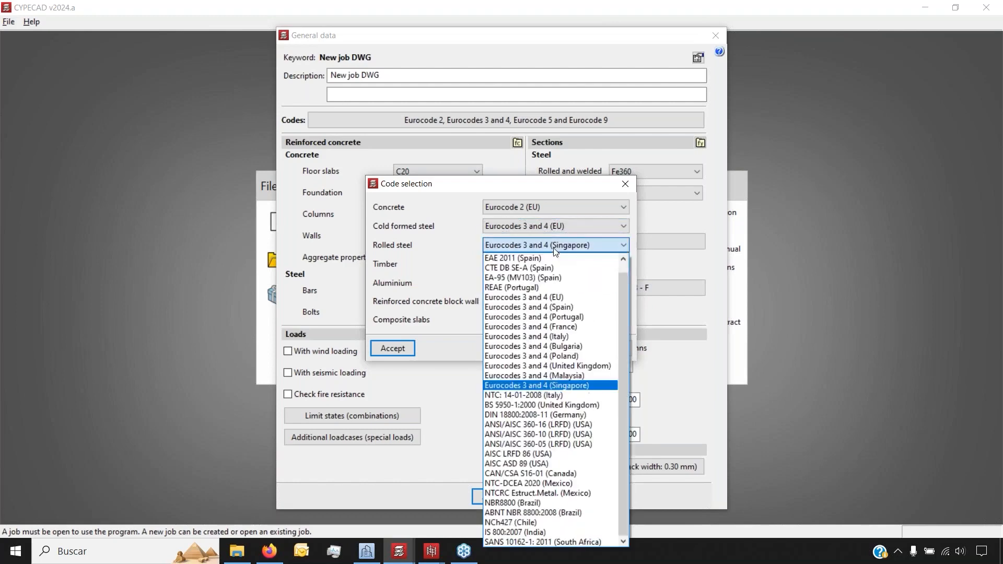
click(562, 297)
click(554, 264)
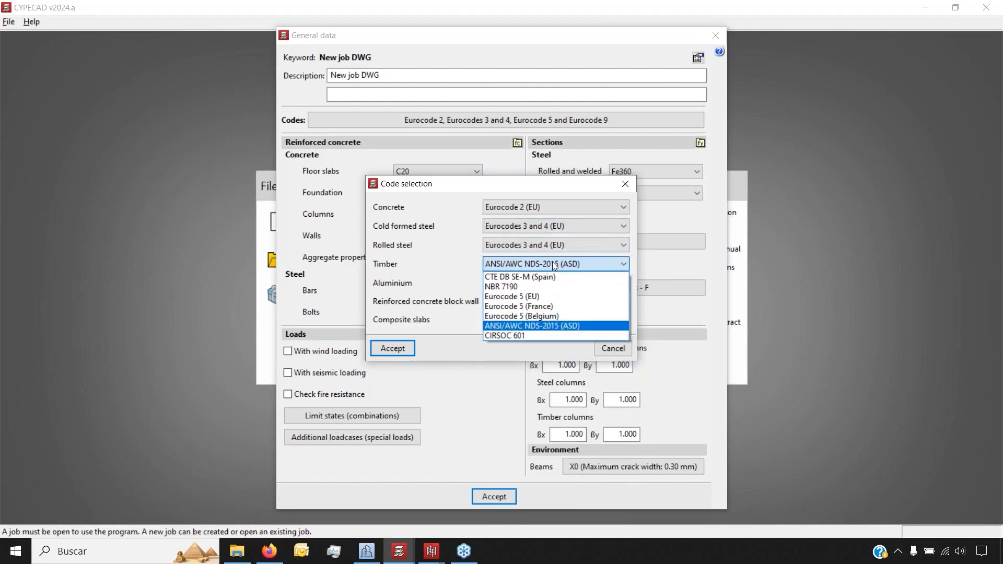
click(512, 296)
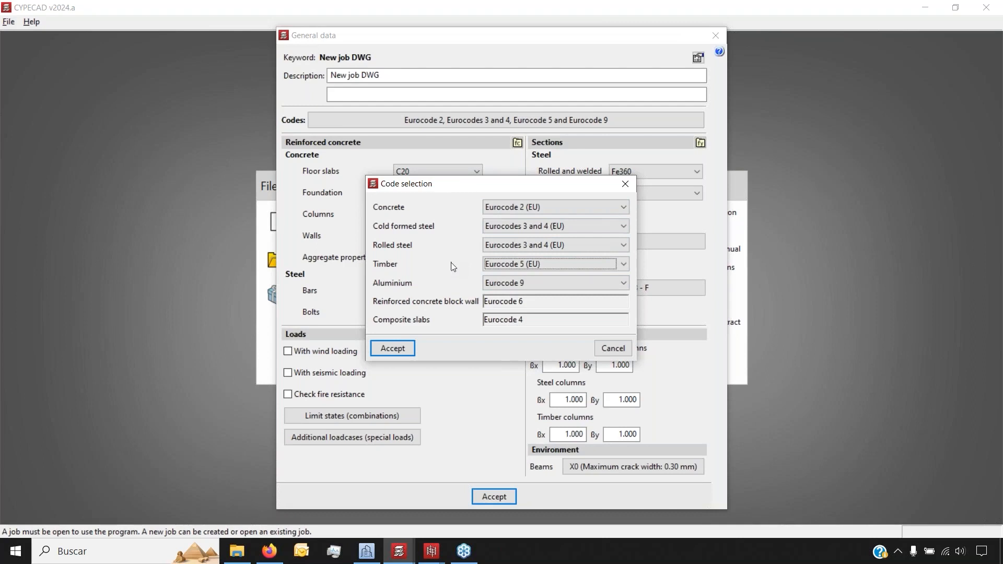
click(403, 349)
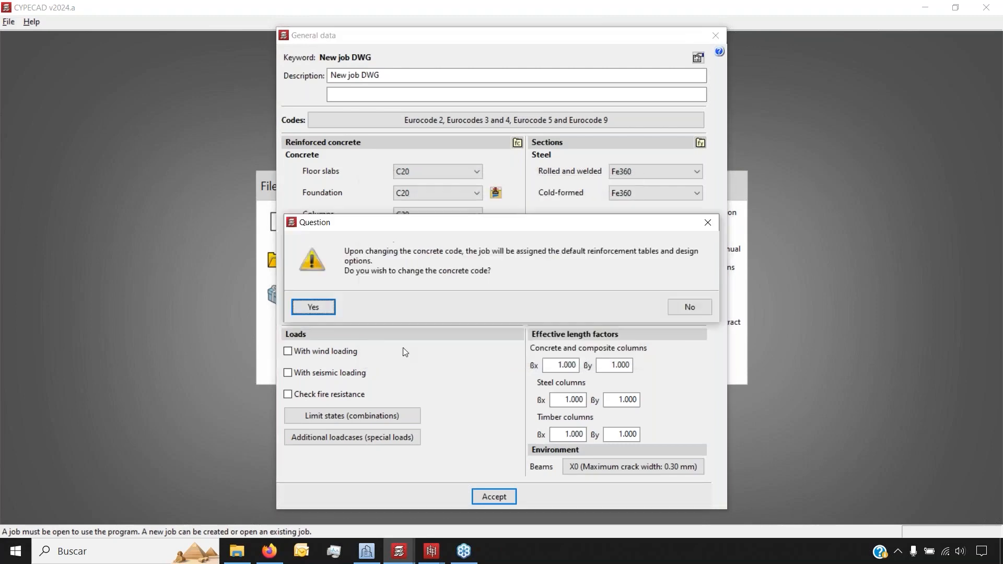
click(319, 306)
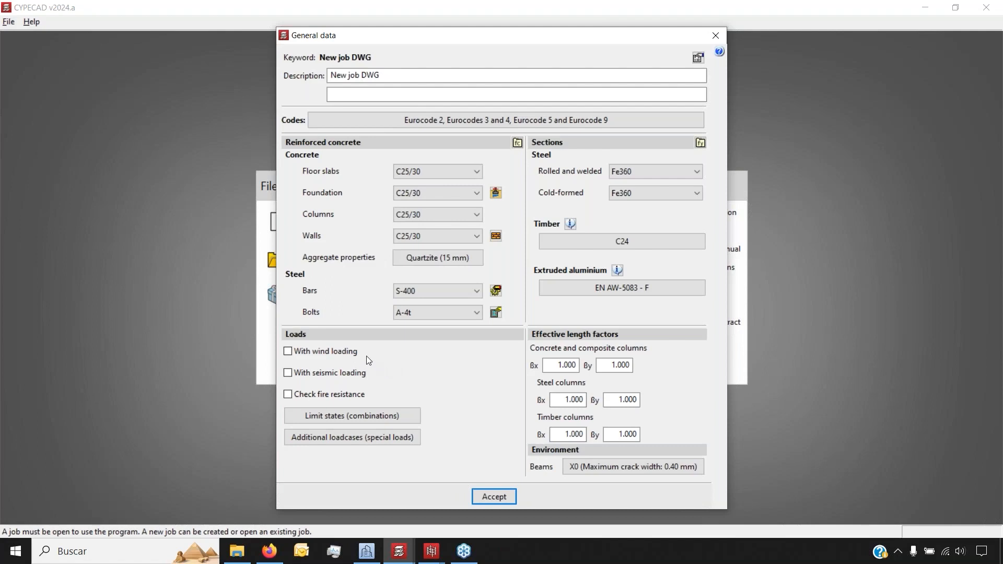
- Enable wind loading with the EU Eurocode 1 code and set the tributary widths to 14 in Y and 18 in X
click(336, 350)
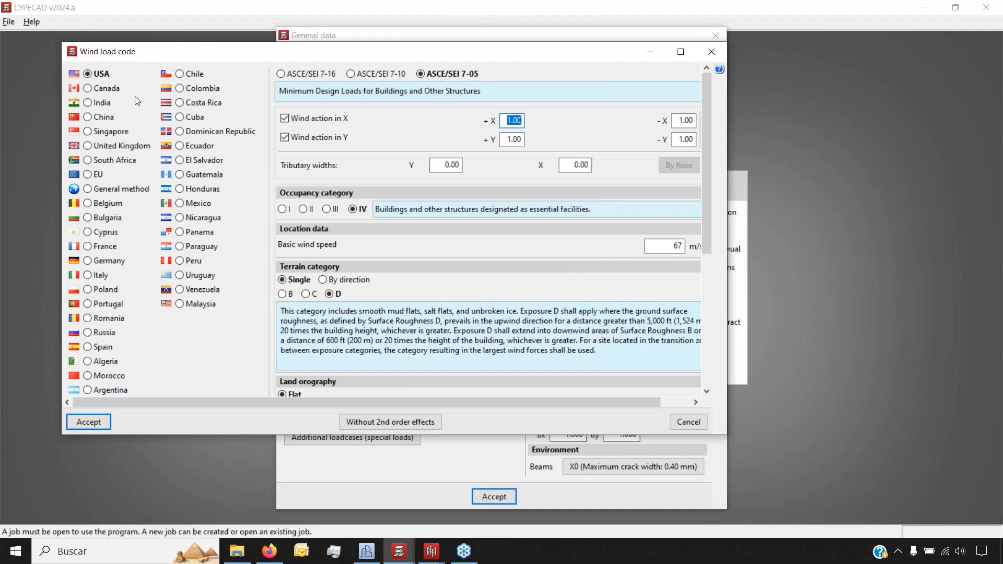
click(89, 173)
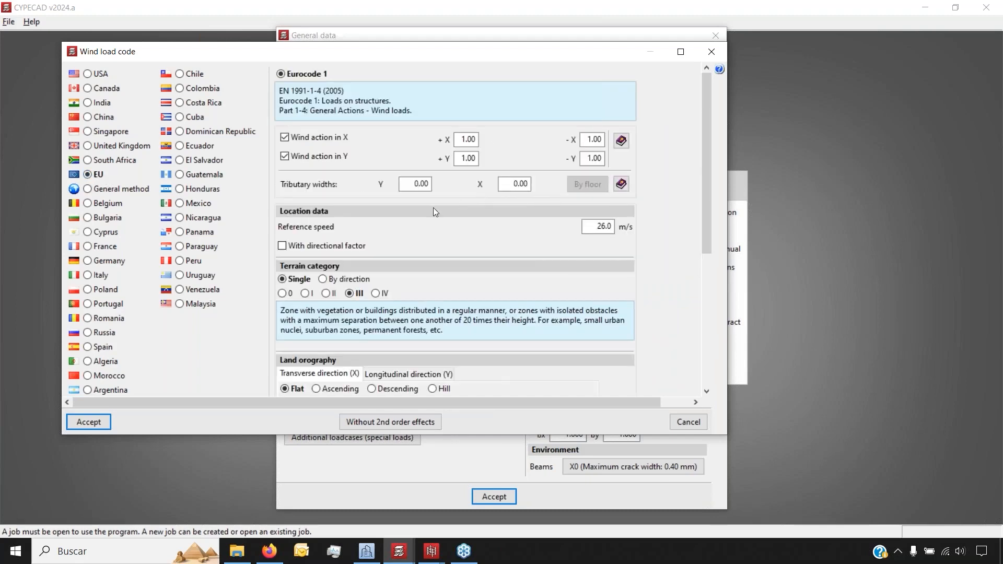
double_click(413, 184)
text(14)
double_click(511, 184)
text(18)
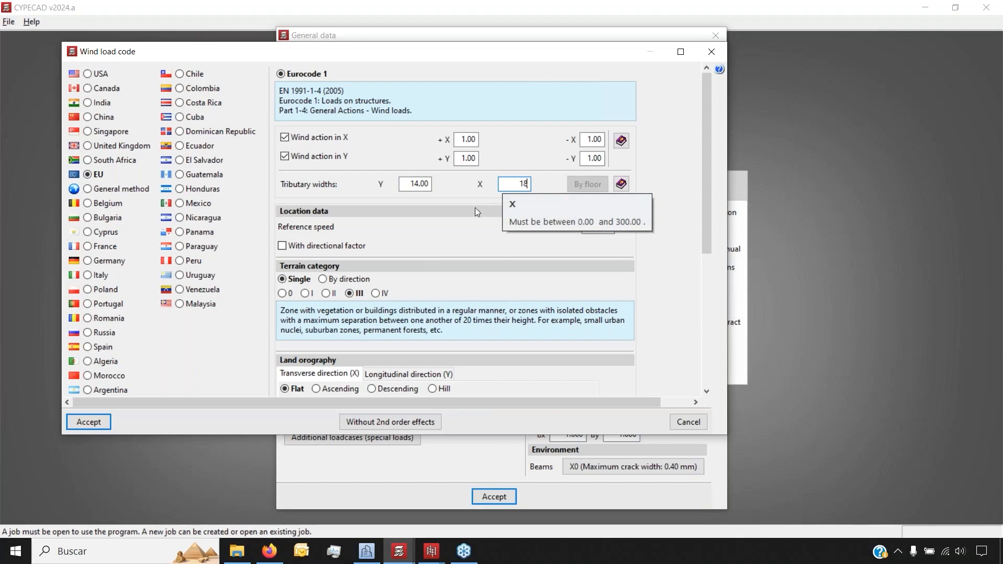
key(Tab)
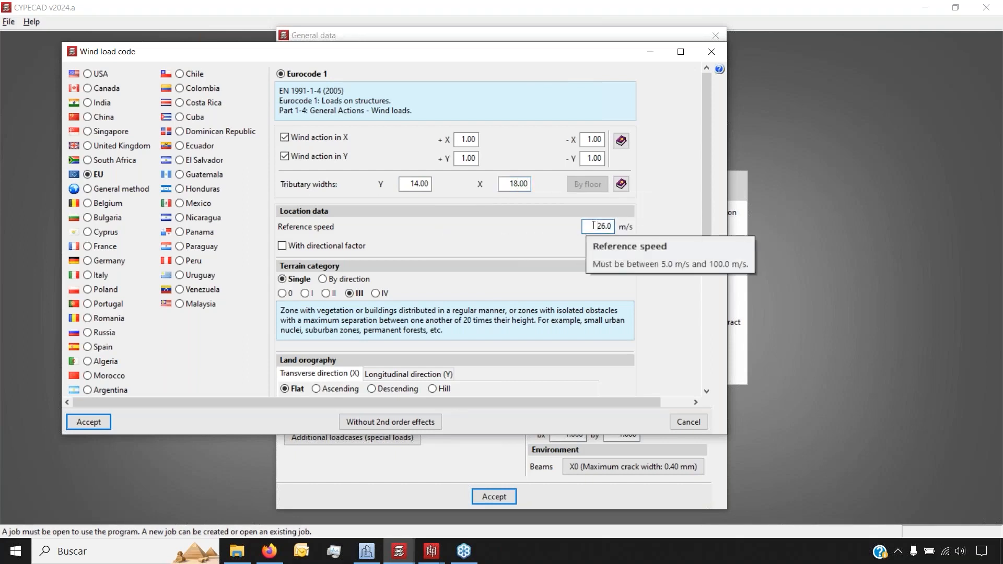
scroll(527, 243, down, 3)
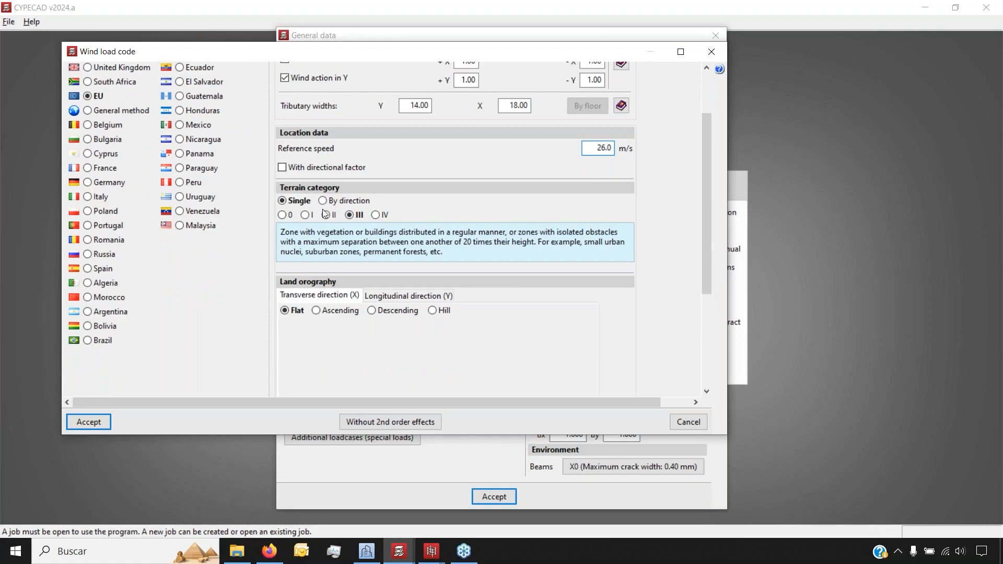
- Review the wind terrain category and land orography settings and accept the EU wind load code
scroll(319, 269, down, 6)
scroll(454, 244, up, 5)
scroll(463, 237, up, 3)
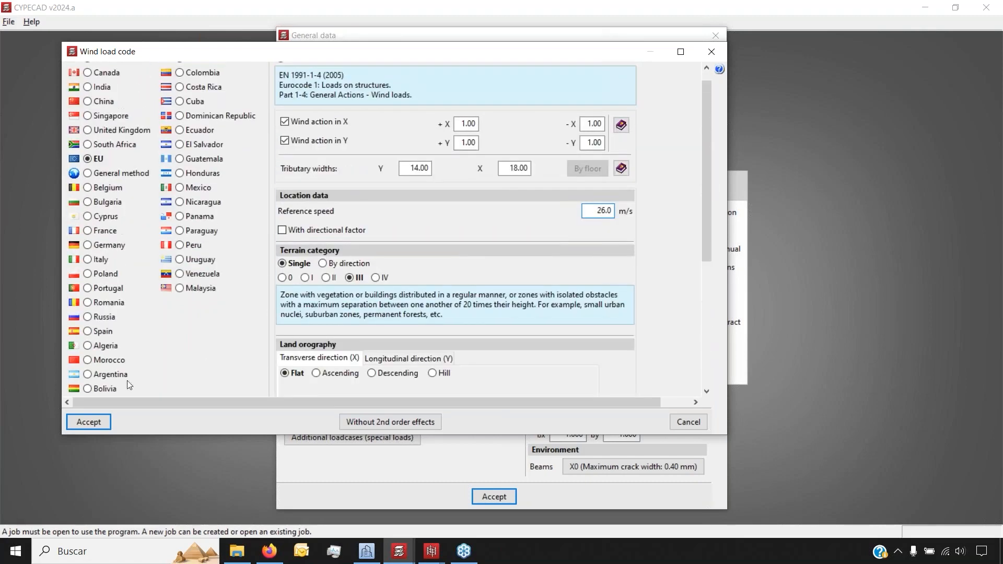
click(87, 422)
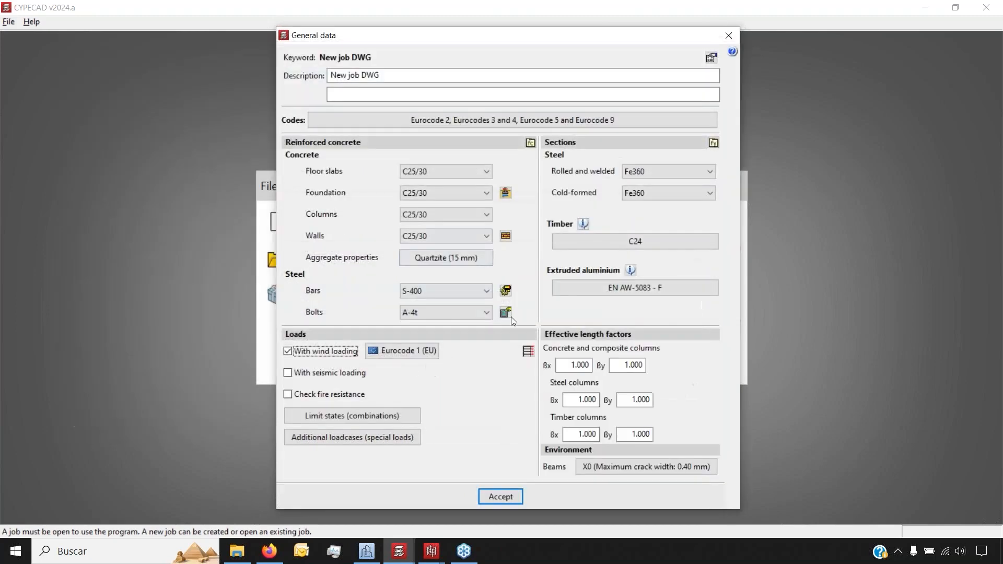
- Try the EU Eurocode 8 and General method seismic codes, and cancel without enabling seismic loading
click(329, 374)
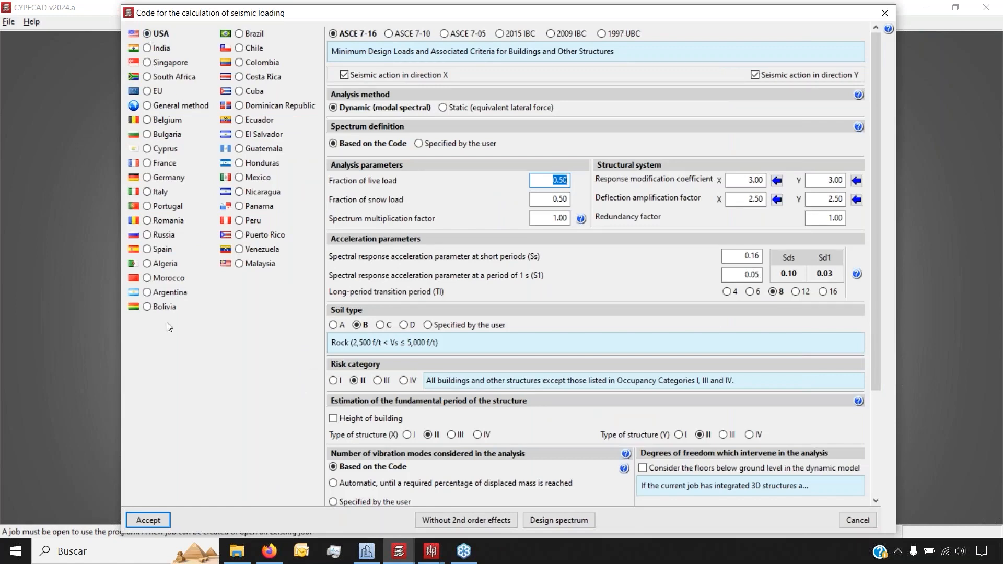
click(145, 95)
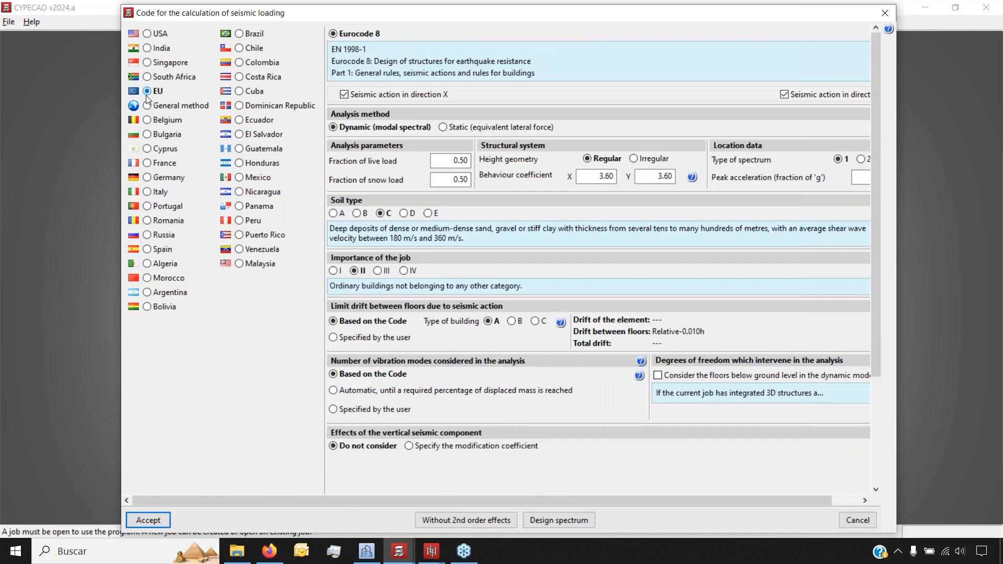
click(154, 107)
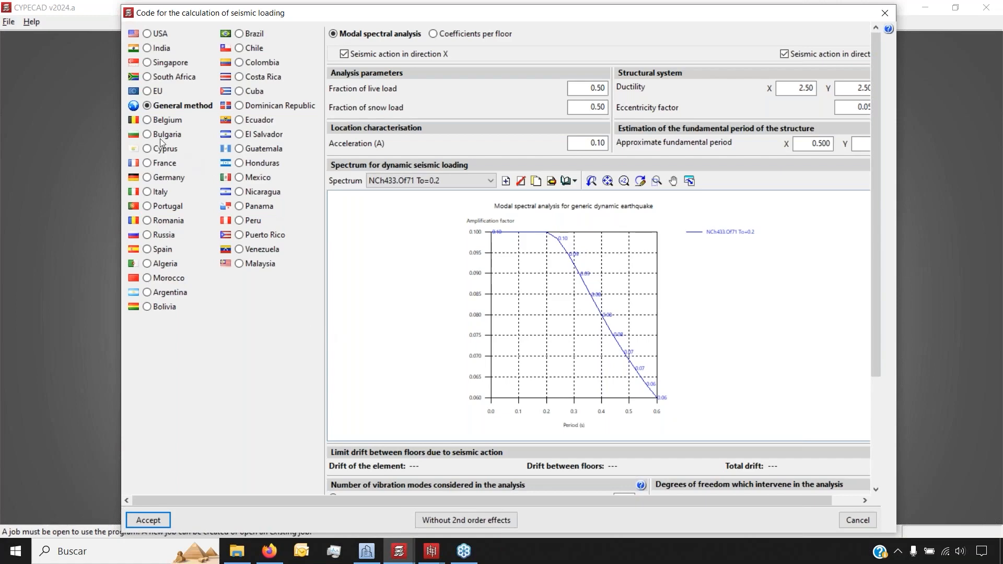
click(858, 519)
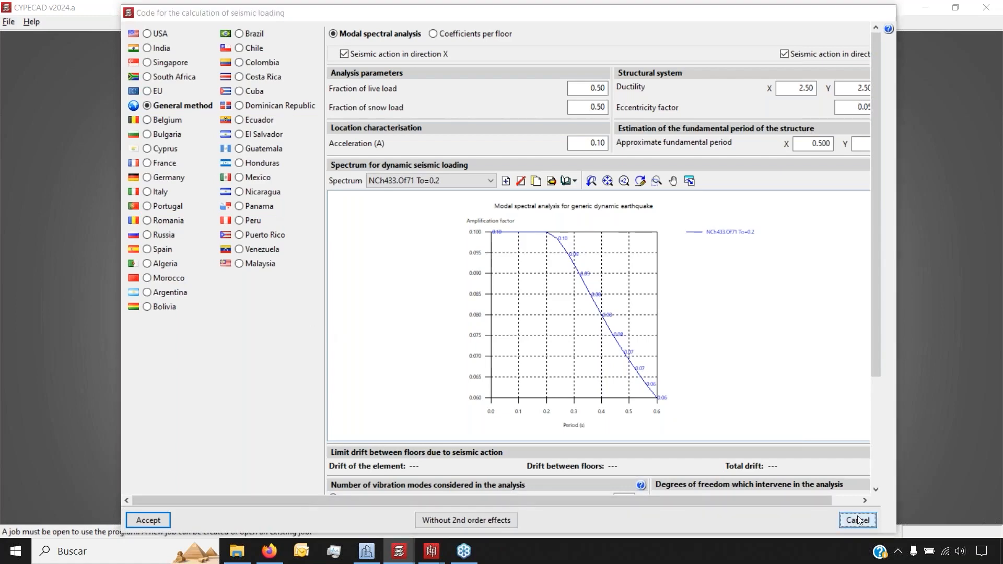
- Look at the general data for the fire resistance check and cancel without enabling it
mouse_move(353, 400)
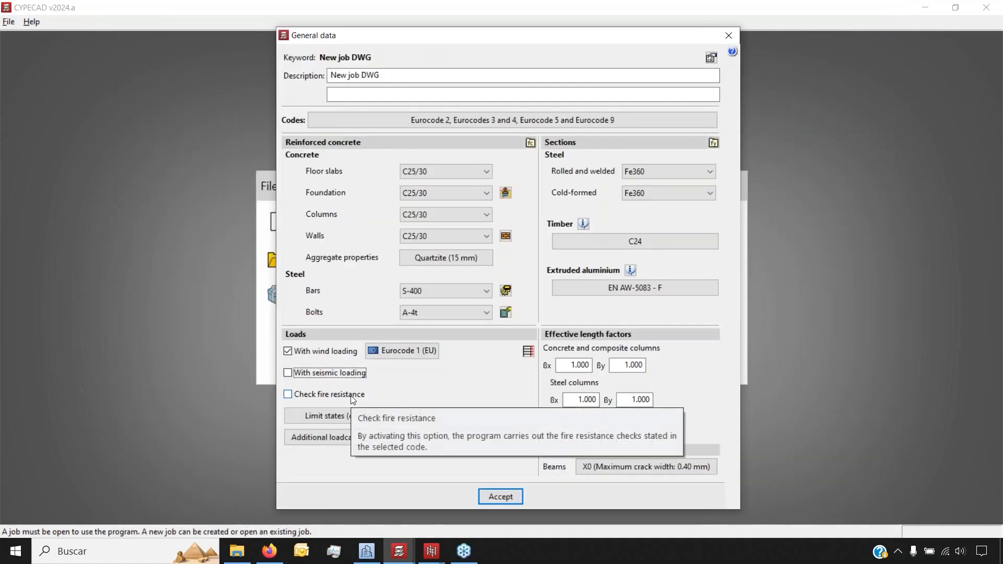
click(353, 399)
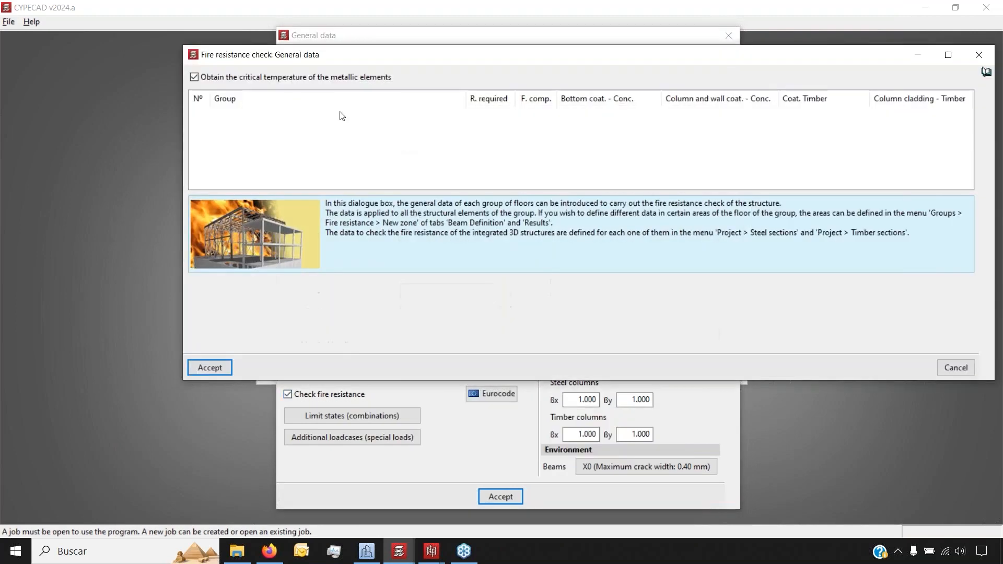
click(955, 367)
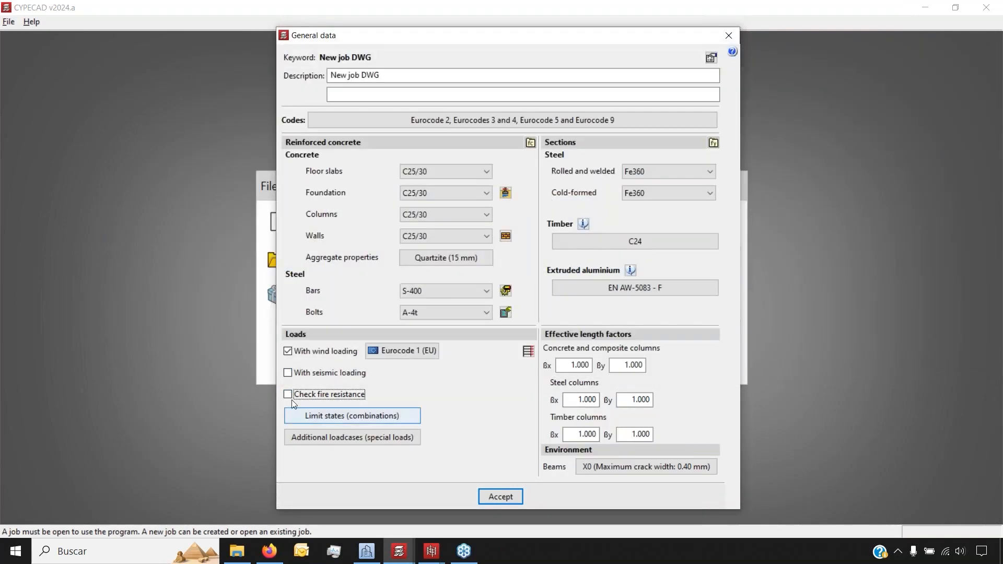
- Accept the job's general data and open the empty job for modelling
click(499, 498)
click(496, 317)
click(500, 362)
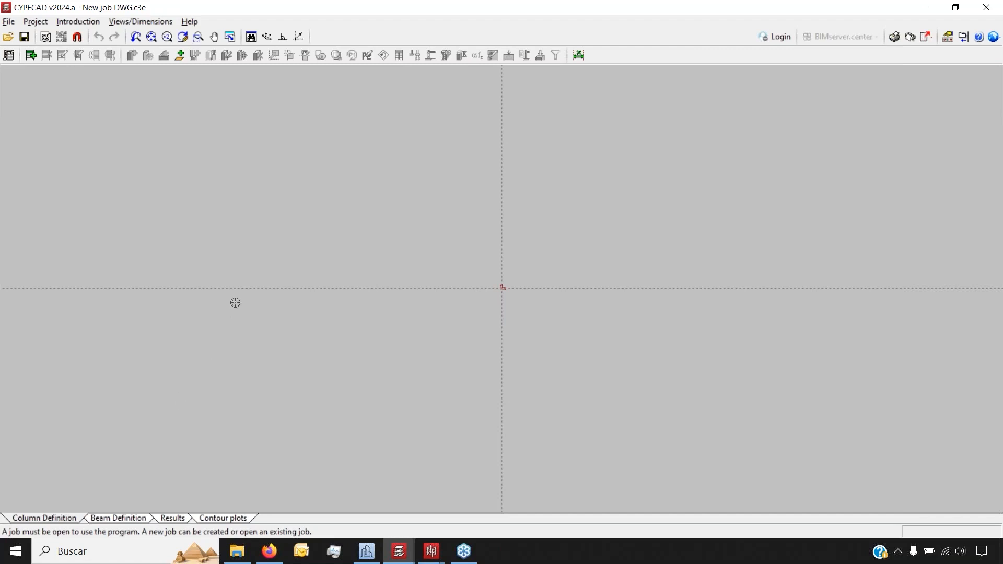
- Define two new floors with a height of 3.00 for Floor 2 and 0.50 for Floor 1
click(28, 59)
key(Return)
click(401, 224)
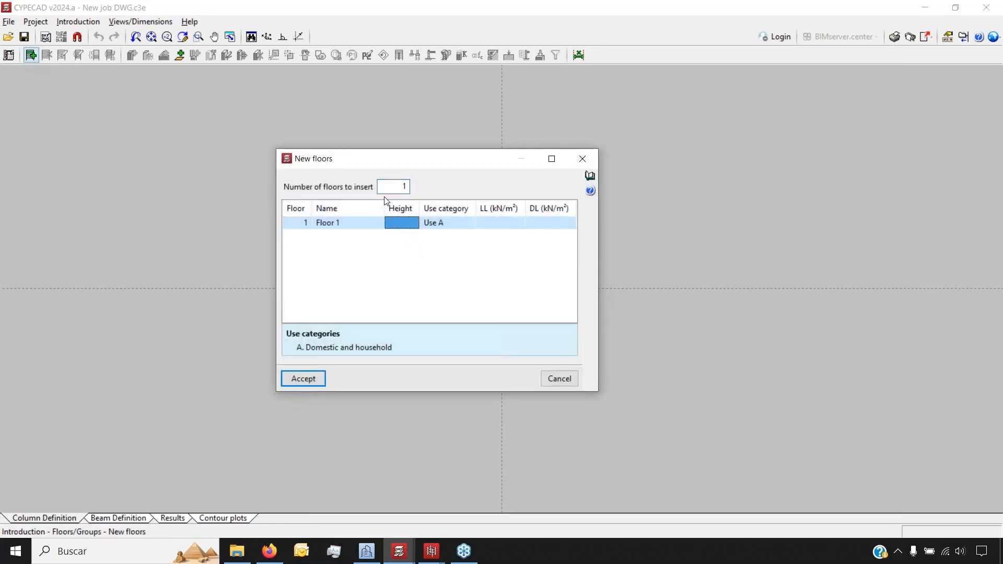
text(2)
text(3)
click(403, 236)
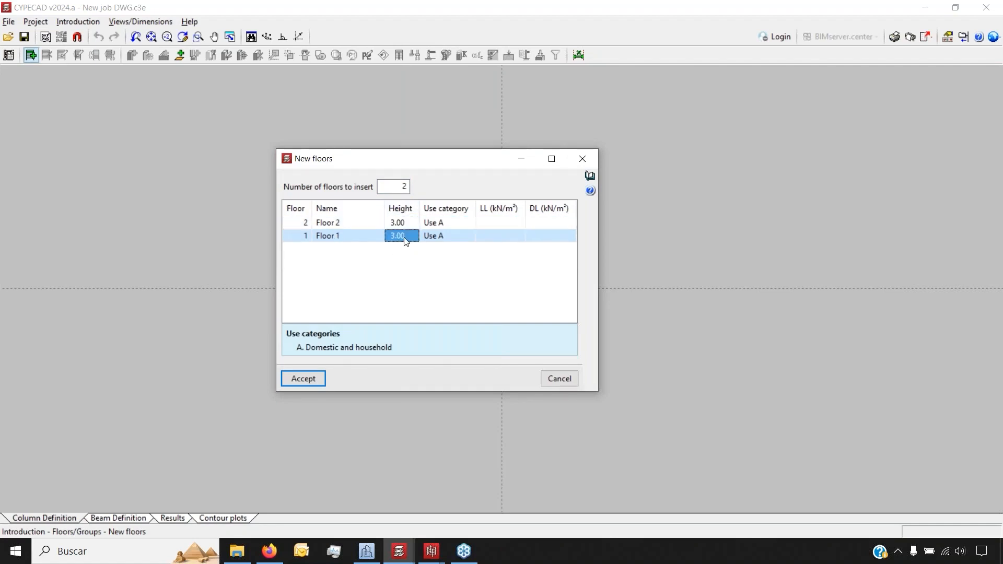
text(.5)
- Give both floors a live load of 1.75 and a dead load of 1.25 kN/m², insert them, and check the floor groups
click(484, 223)
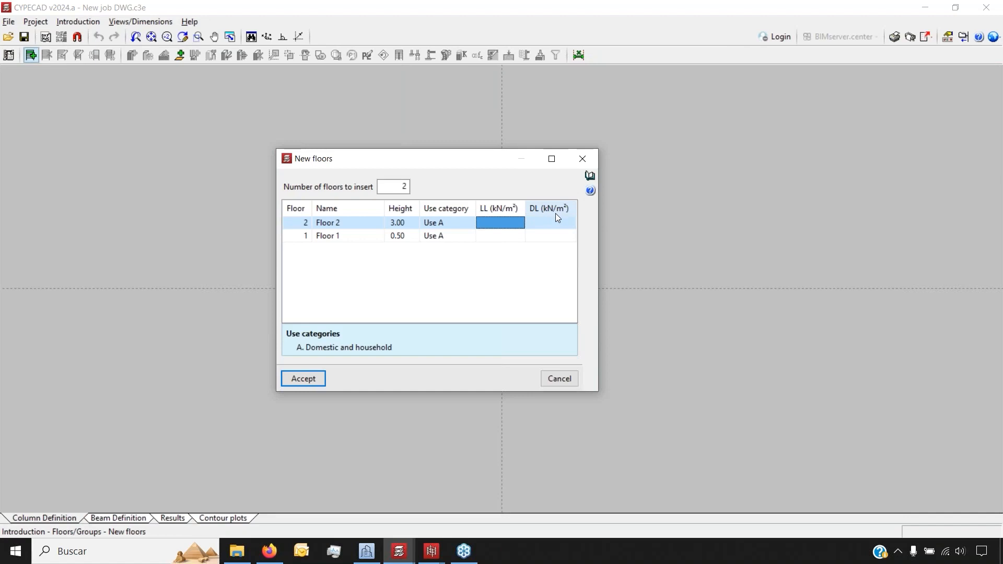
text(1.75)
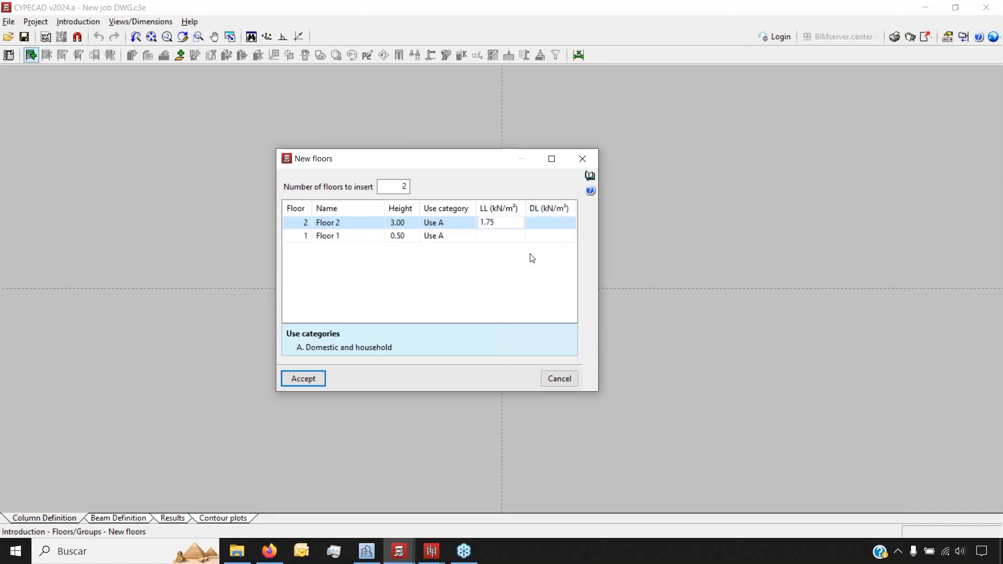
click(490, 239)
click(540, 224)
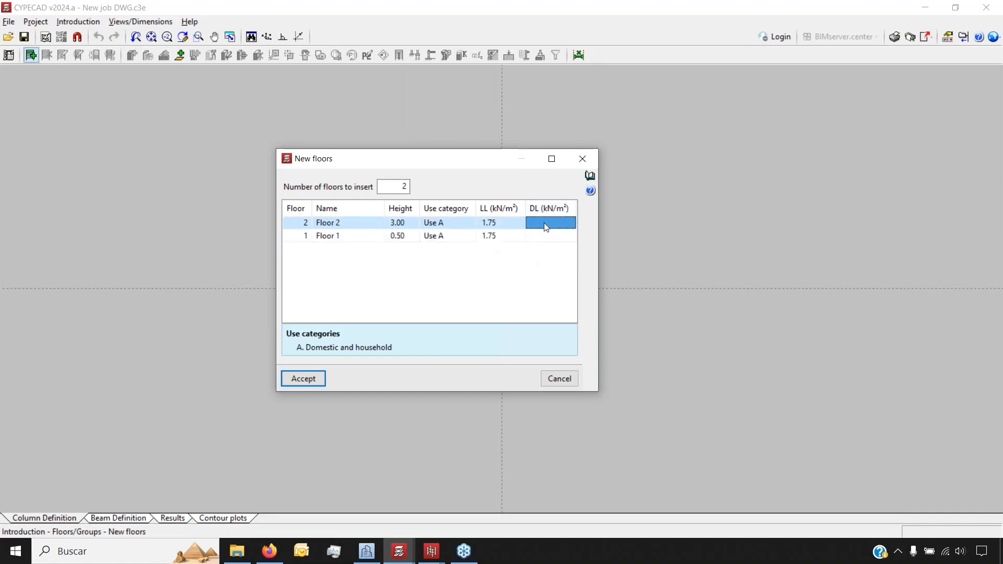
text(1.25)
key(Return)
click(541, 240)
click(315, 375)
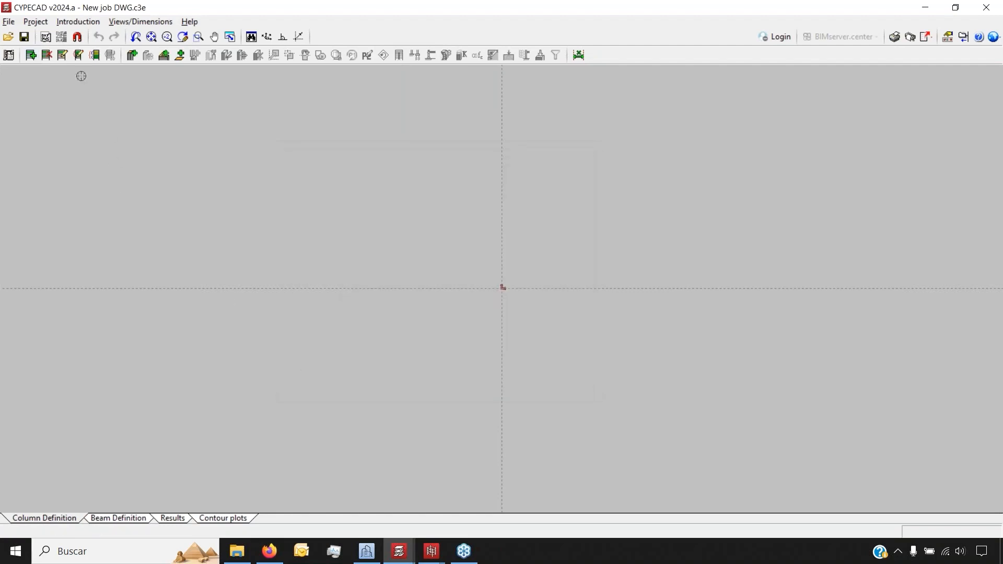
click(79, 57)
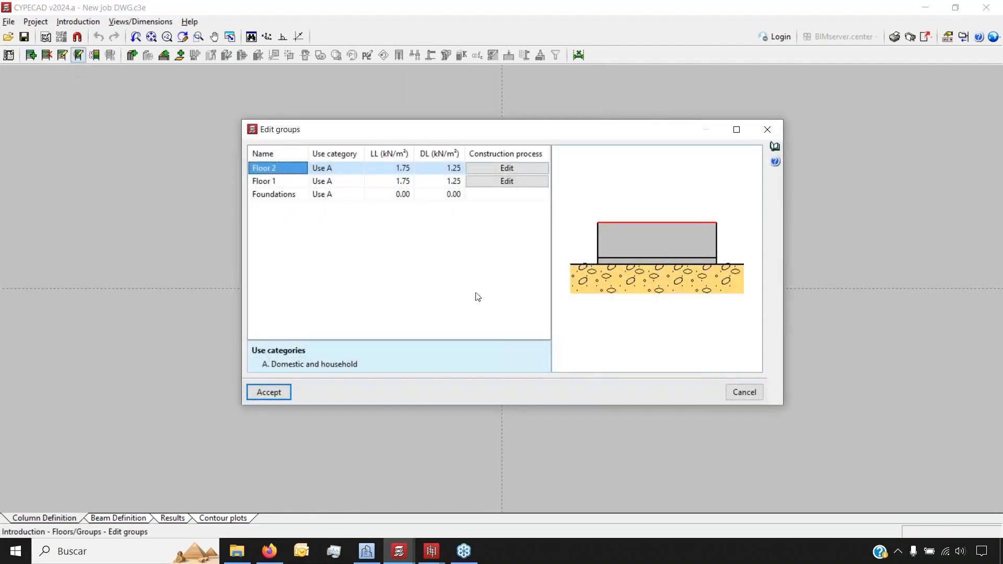
click(744, 392)
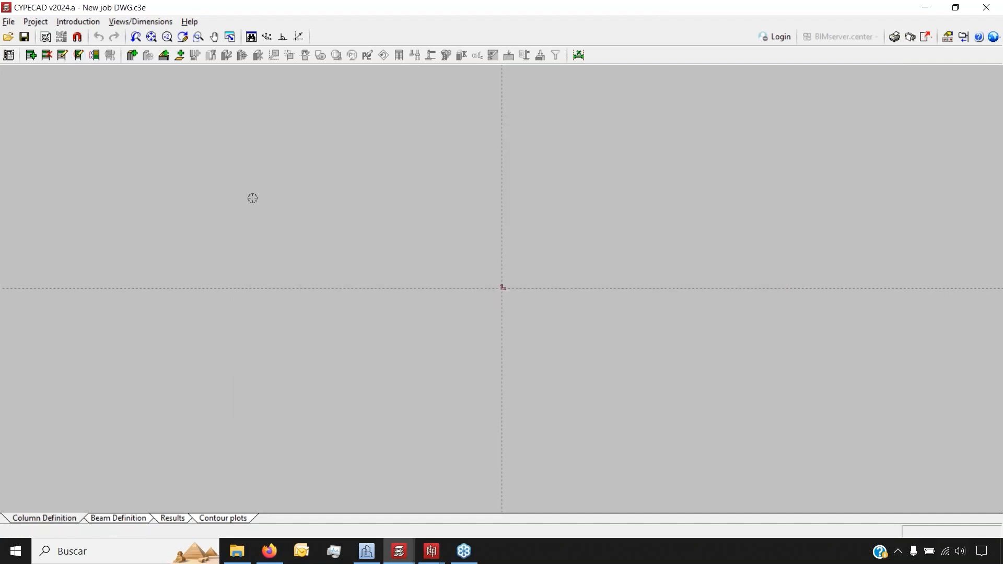
- Start a new column and preview steel, composite, timber and generic materials for its Floor 2 section, returning to concrete
click(132, 55)
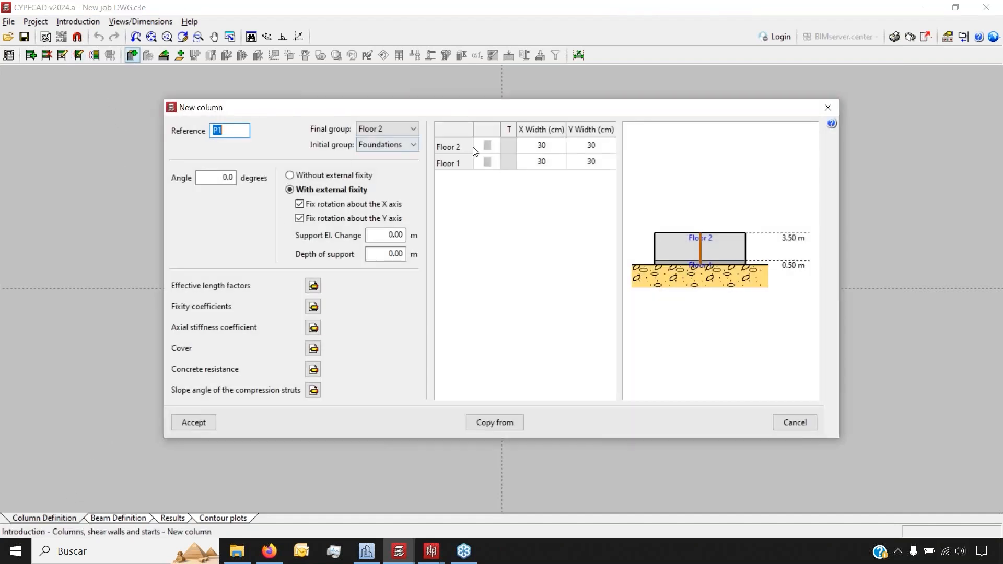
double_click(496, 147)
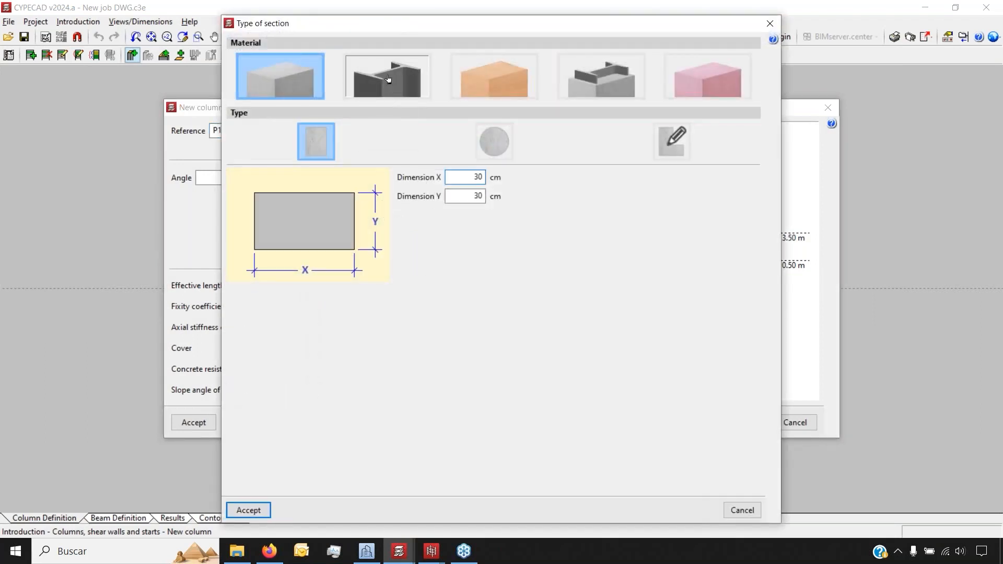
click(388, 78)
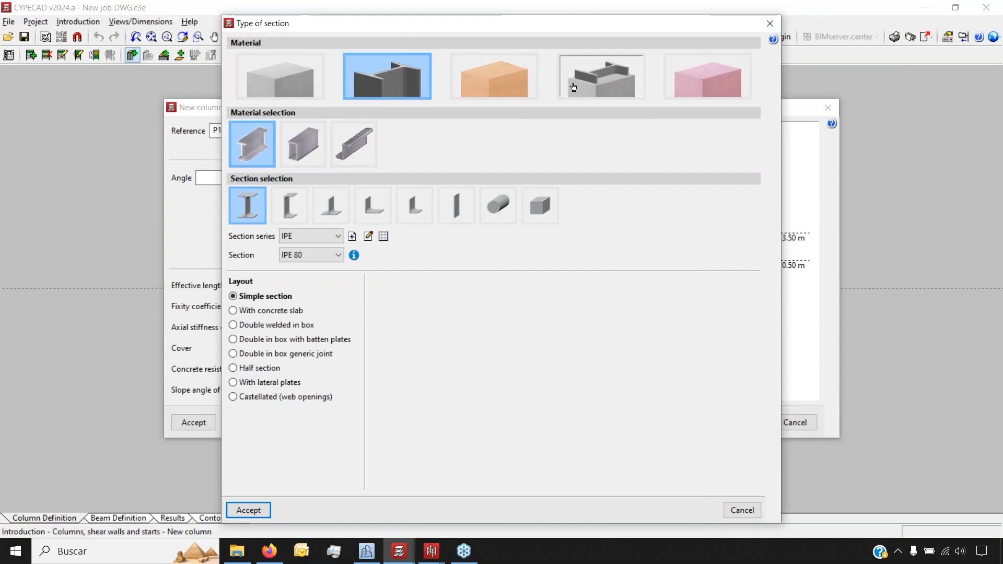
click(601, 80)
click(497, 83)
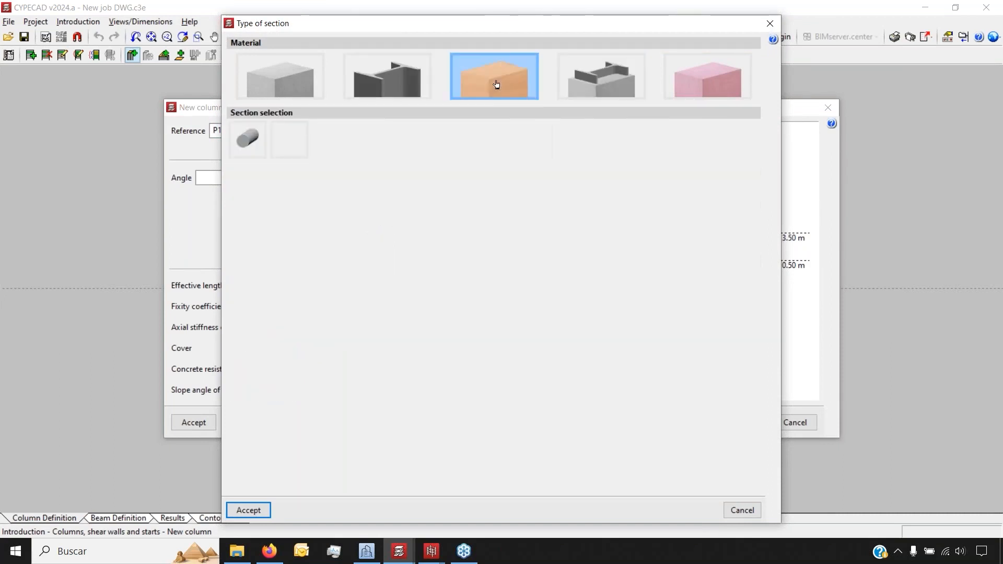
click(694, 87)
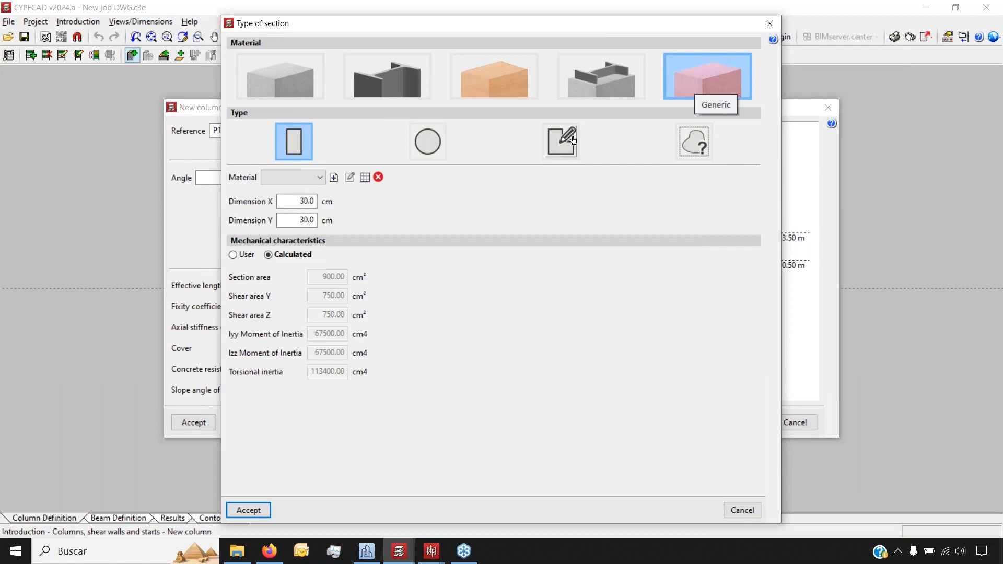
click(561, 150)
click(309, 94)
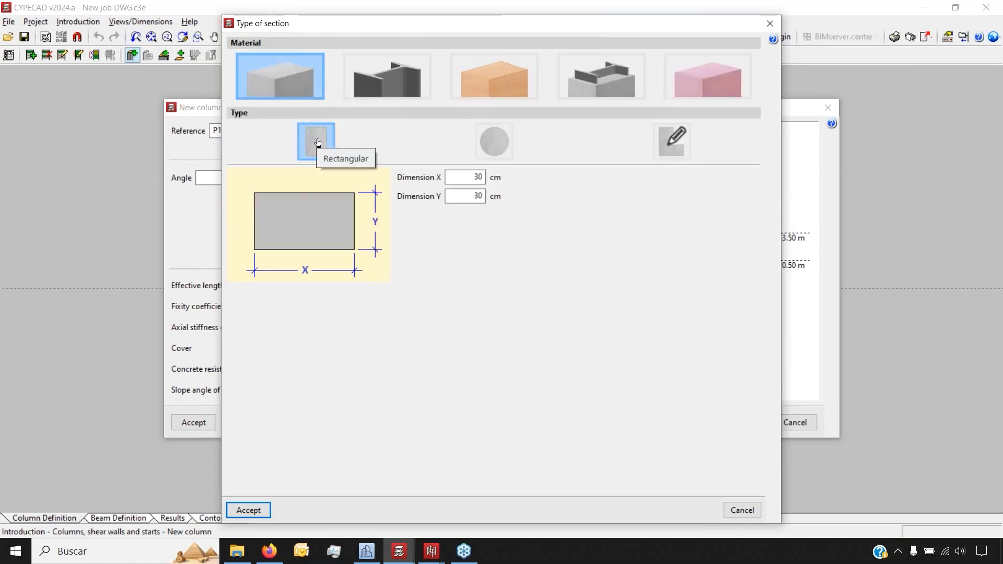
- Preview the circular concrete type and draw a custom L-shaped section about 111 cm wide and 50 cm high, with a base about 25 cm thick
click(500, 155)
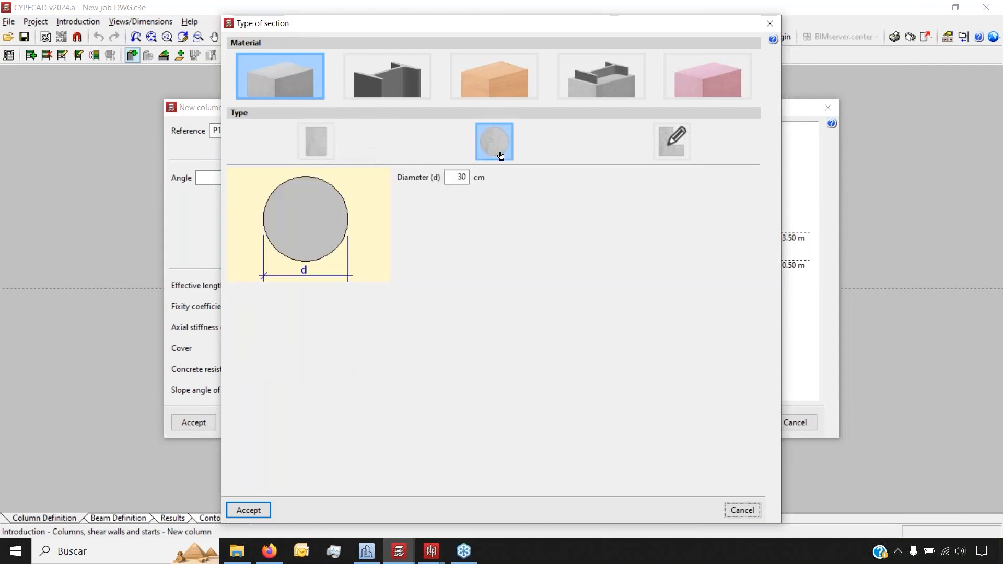
click(673, 143)
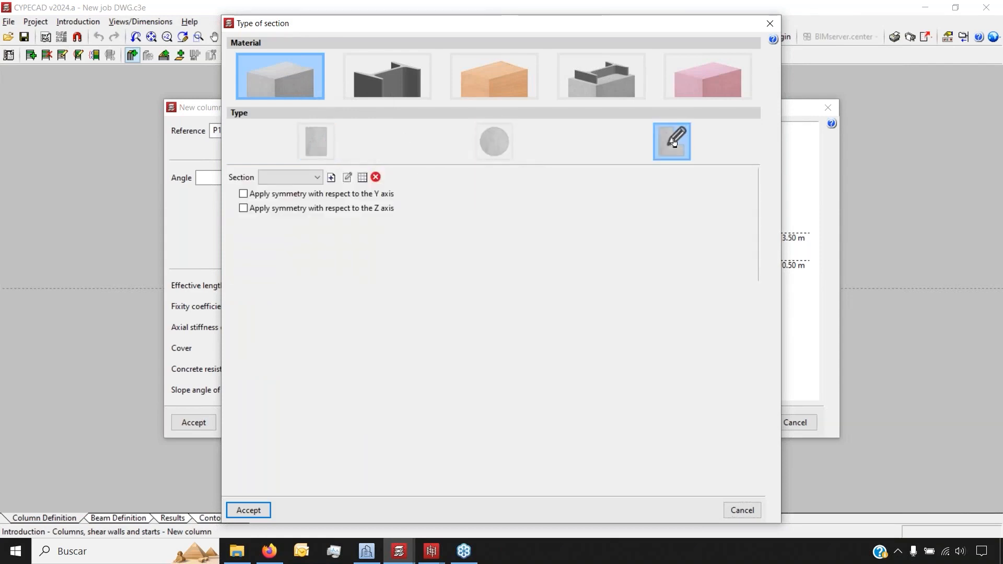
click(332, 178)
click(246, 106)
click(286, 183)
key(Return)
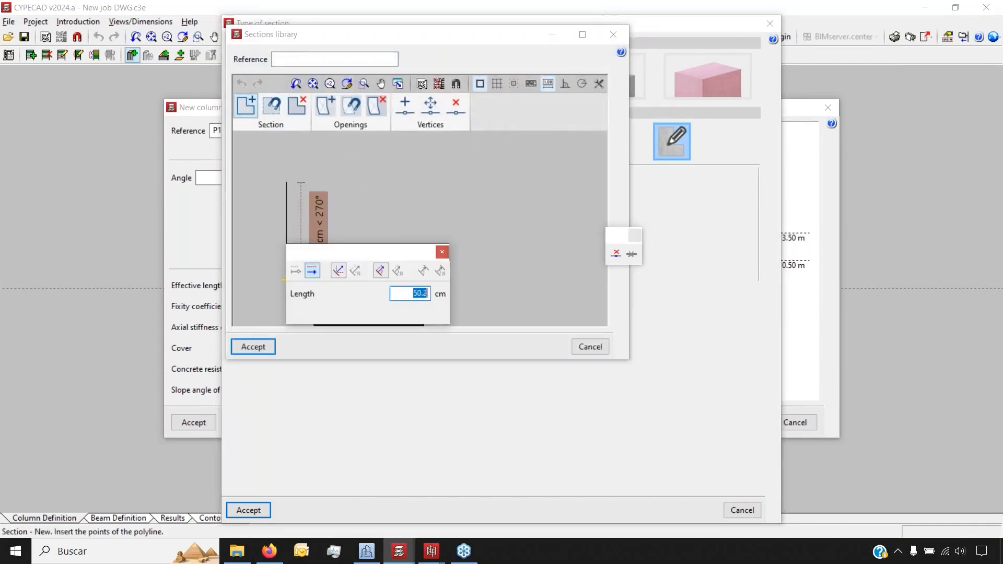
key(Return)
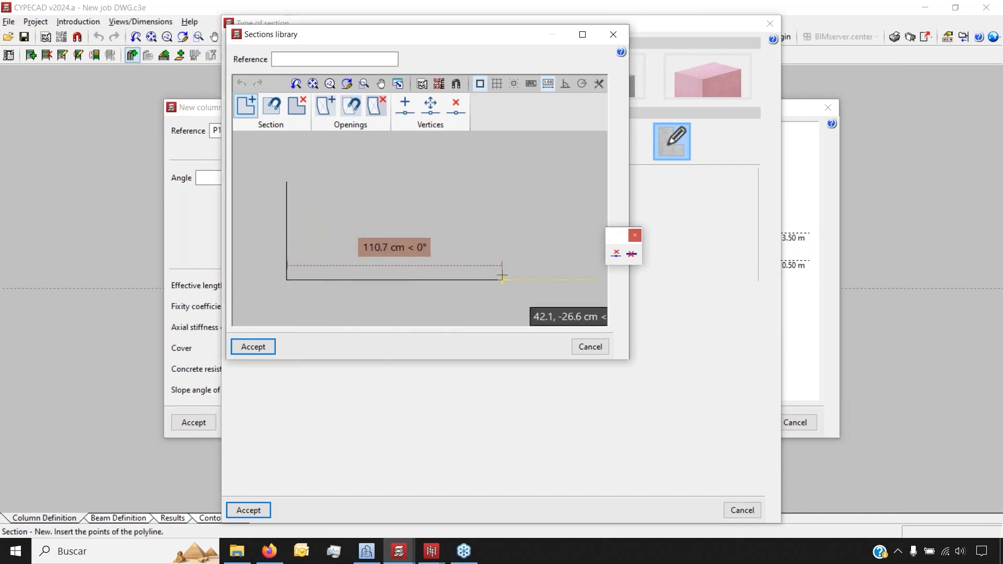
key(Return)
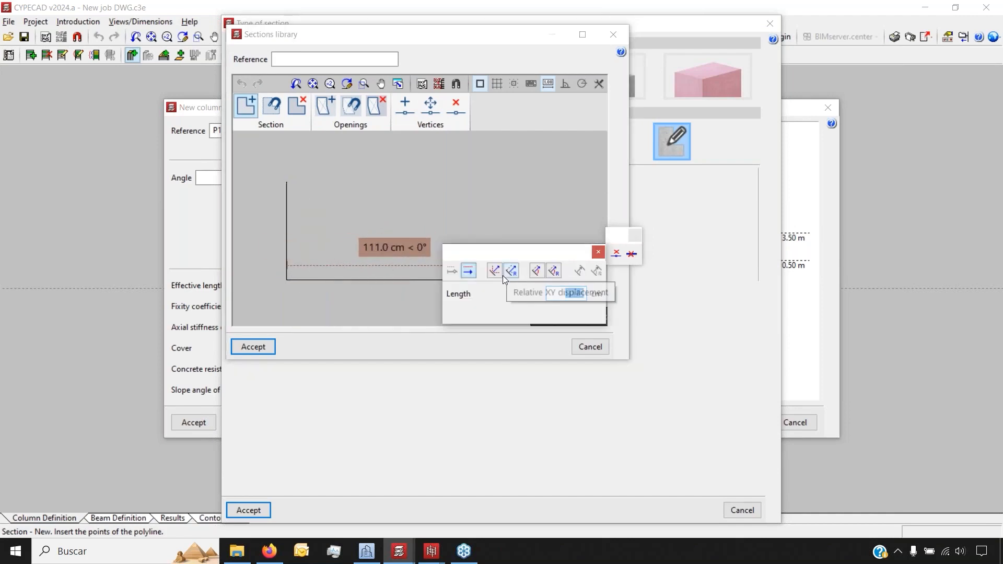
key(Return)
key(Return)
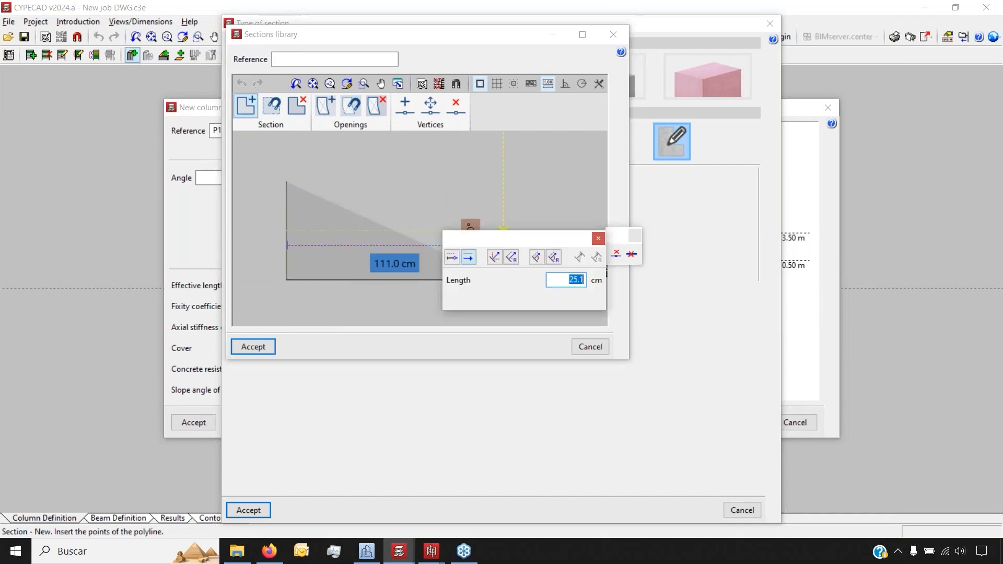
key(Return)
click(331, 231)
key(Return)
click(331, 182)
key(Return)
right_click(371, 182)
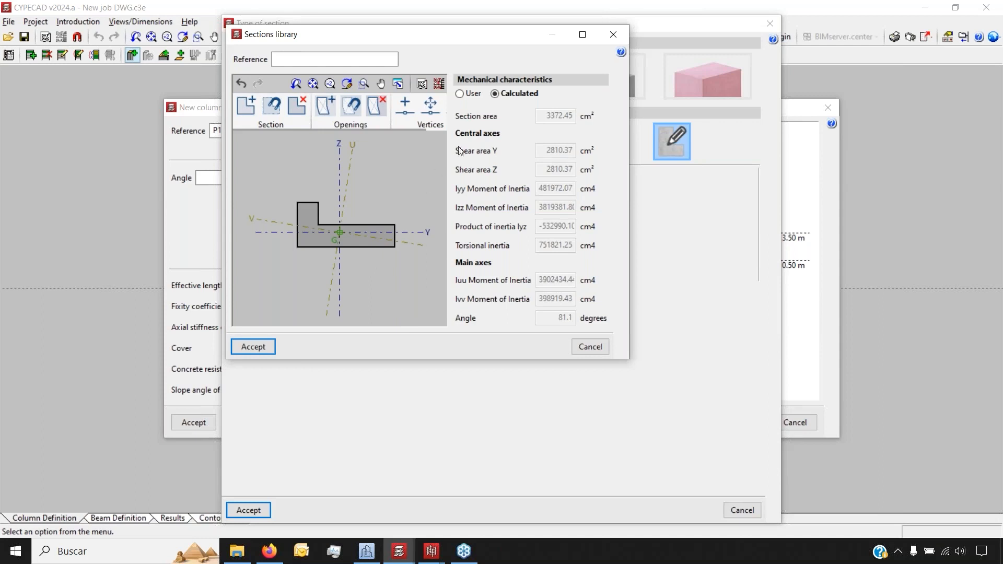
- Compare user-defined and calculated mechanical characteristics for the L-shaped section, discard it, and return to the rectangular type
click(470, 94)
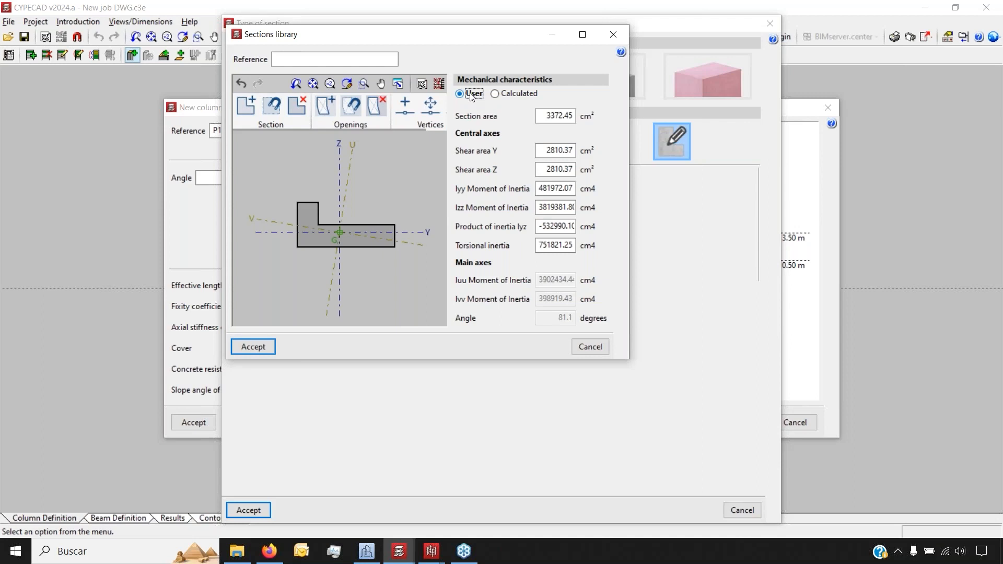
click(502, 94)
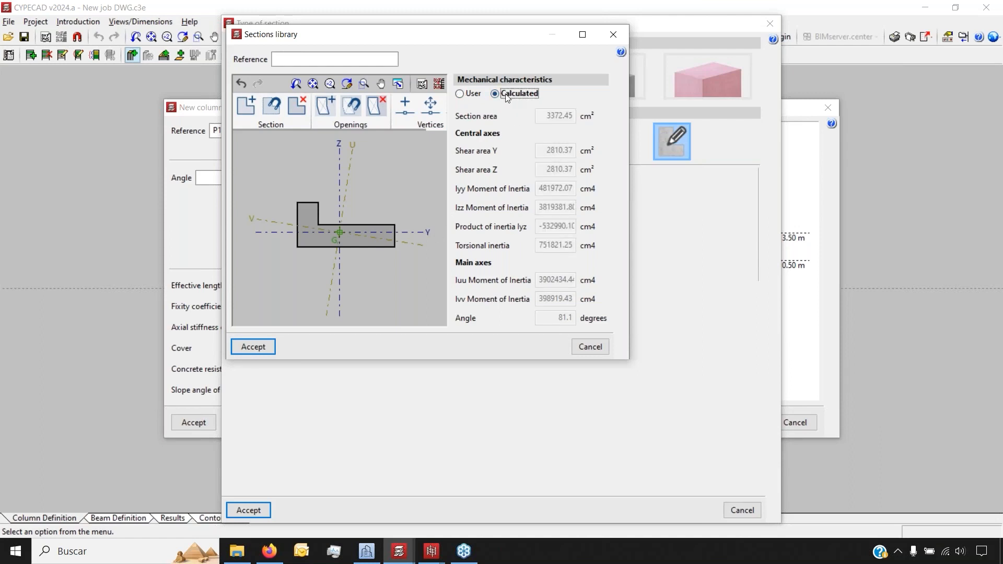
click(470, 95)
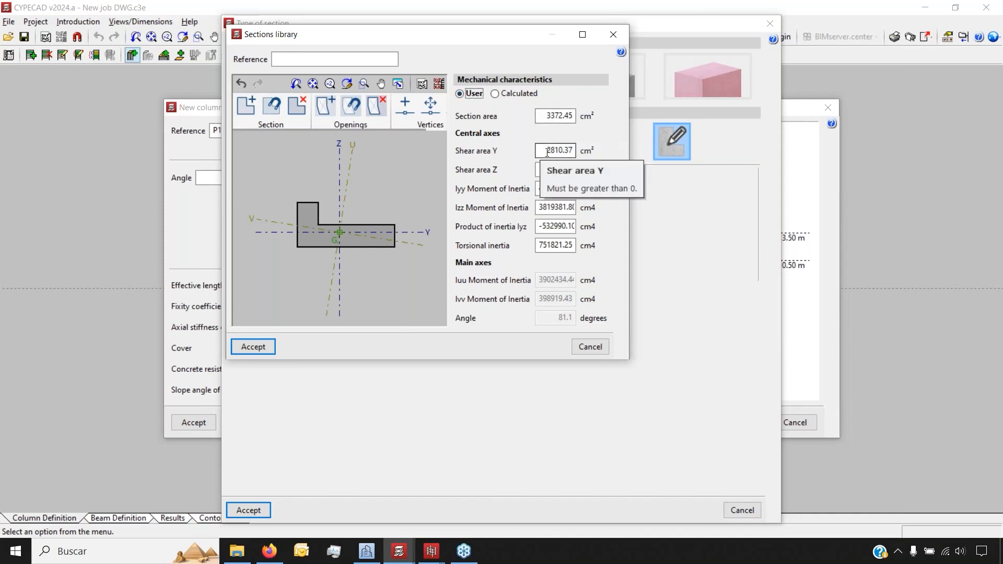
click(590, 347)
click(316, 151)
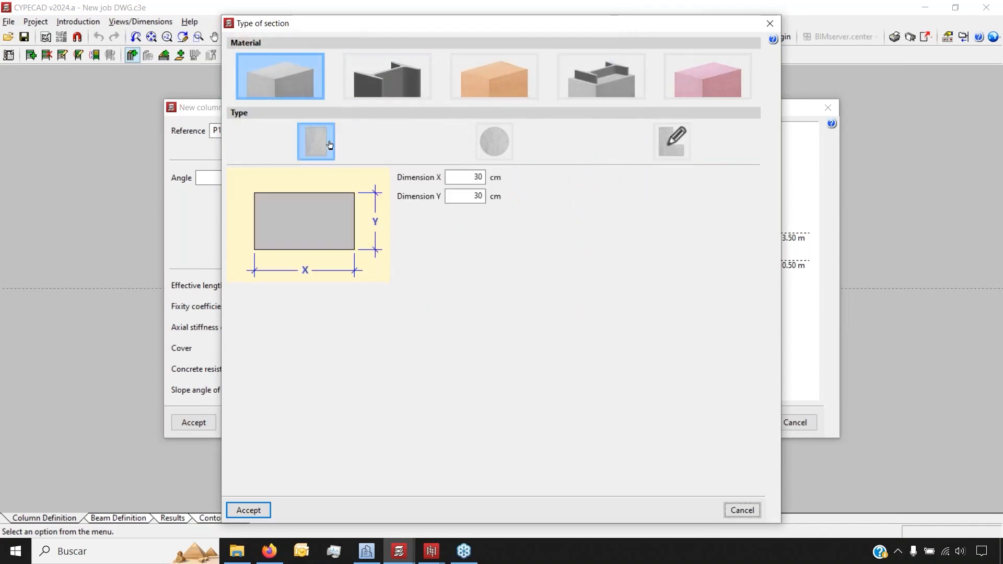
- Accept the 30 × 30 cm rectangular concrete section and the new column from Foundations to Floor 2 with external fixity
click(248, 510)
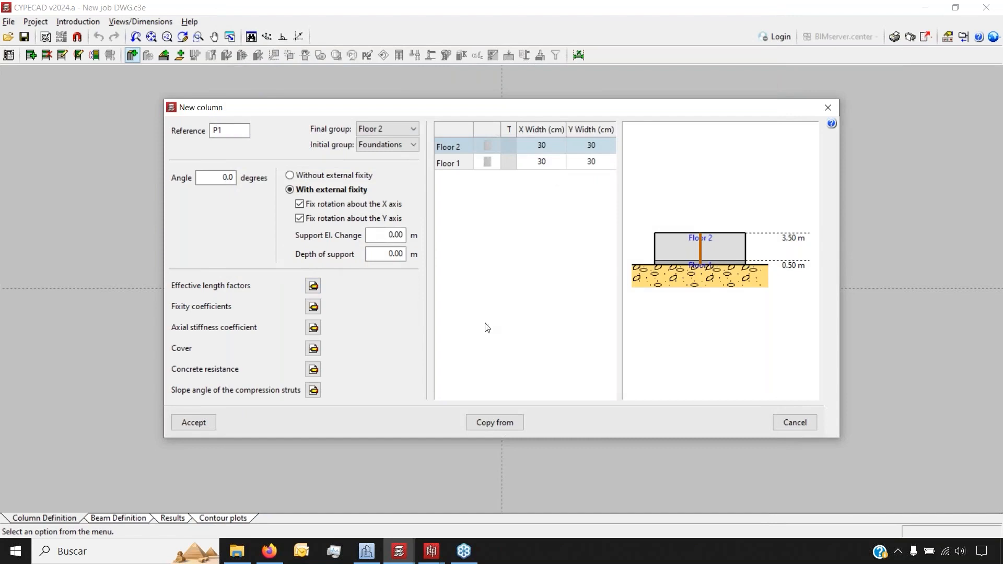
click(195, 424)
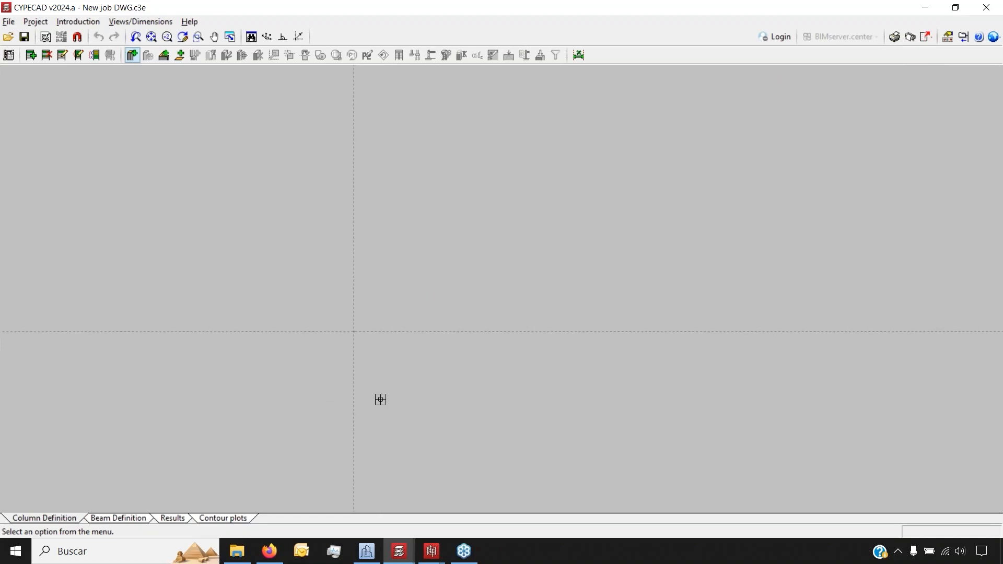
click(365, 377)
- Import floorplan.dwg from the Desktop as a drawing template and show its view with all layers
click(45, 37)
click(54, 93)
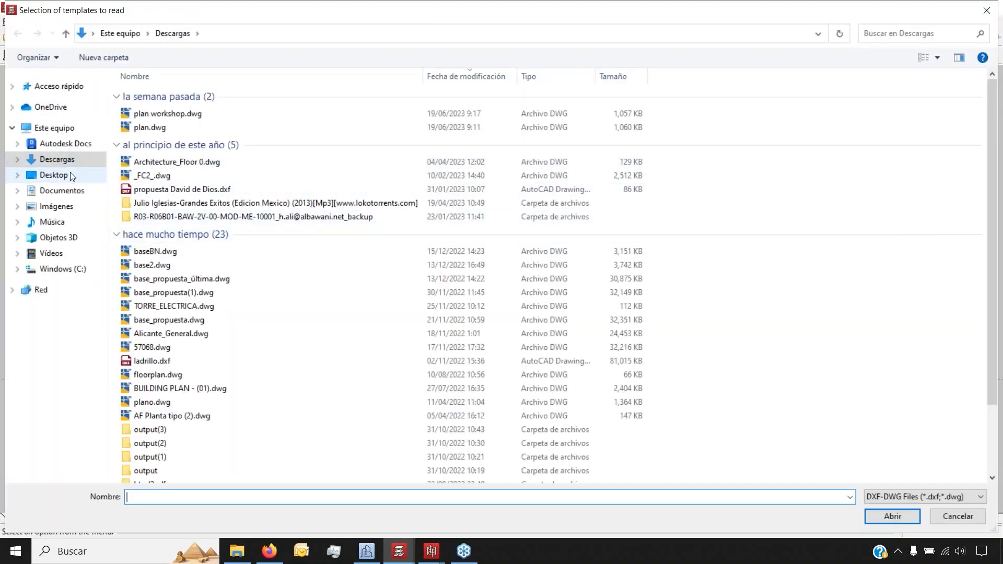
click(66, 175)
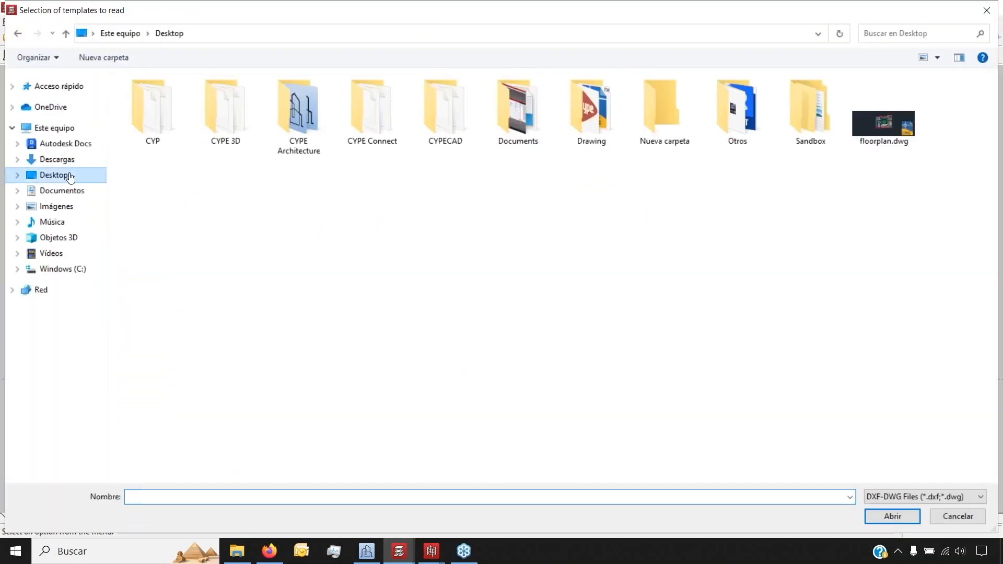
click(871, 95)
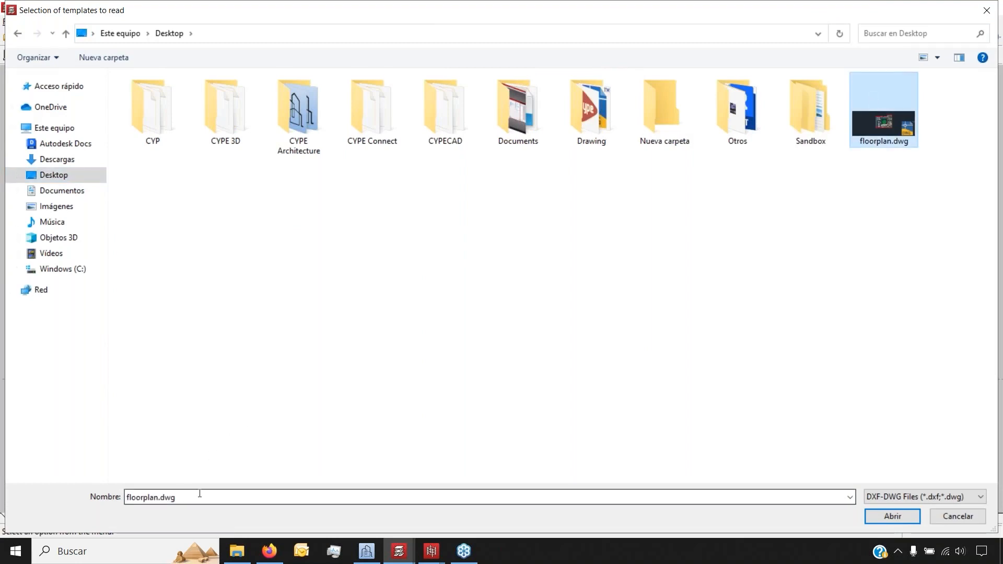
click(881, 513)
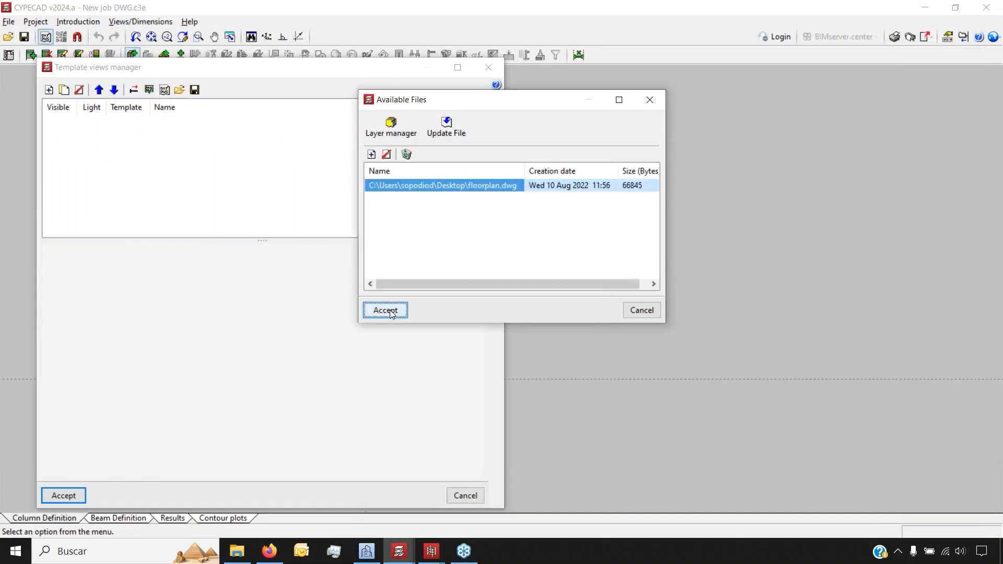
click(387, 311)
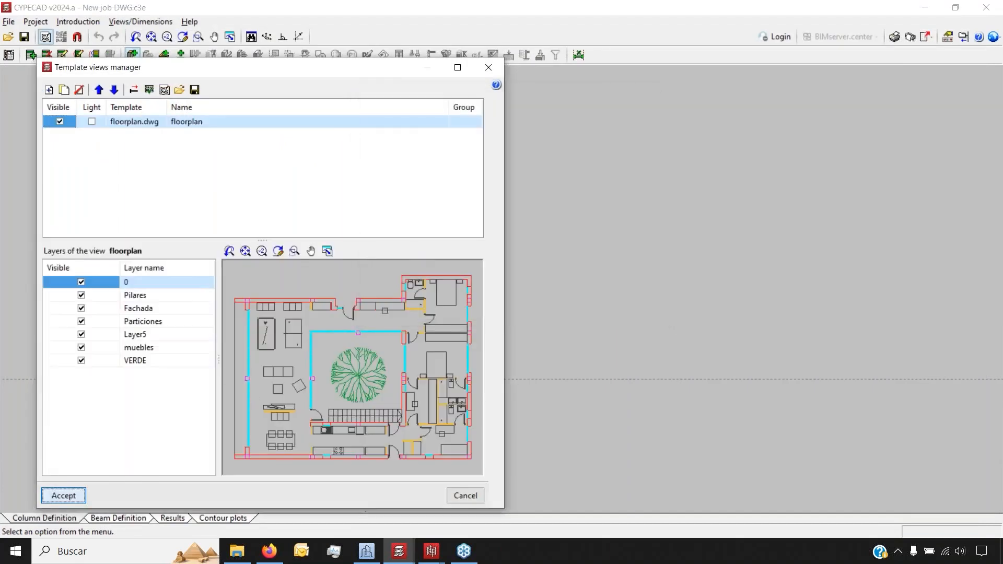
click(63, 495)
- Activate the template object snaps, ready for placing columns at the lower-left corner of the floor plan
click(172, 322)
scroll(389, 351, up, 5)
scroll(344, 401, up, 6)
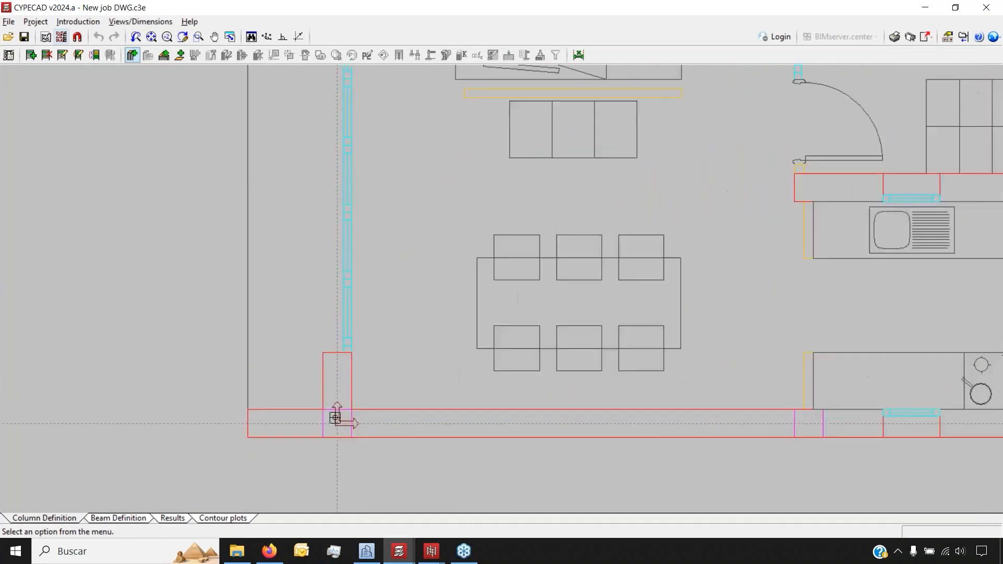
click(77, 37)
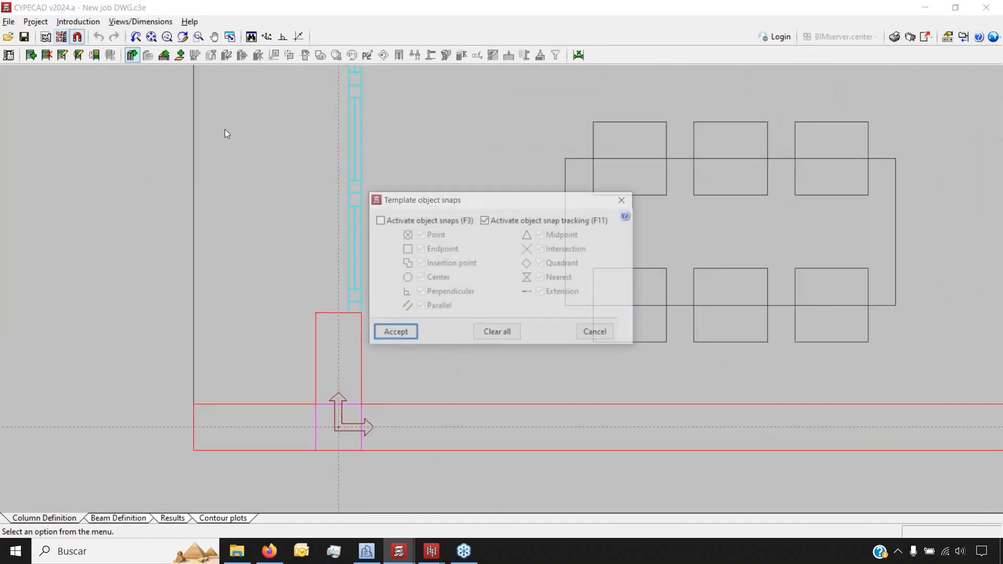
click(393, 221)
click(394, 333)
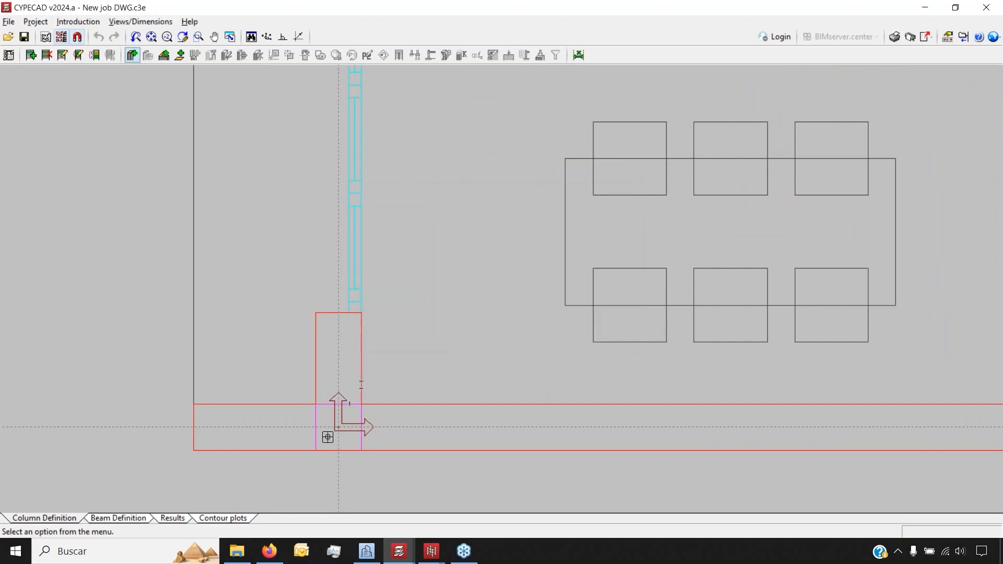
- Place a column at the centre of the lower-left corner mark and a second one 6 m above it on the left facade
scroll(336, 436, up, 3)
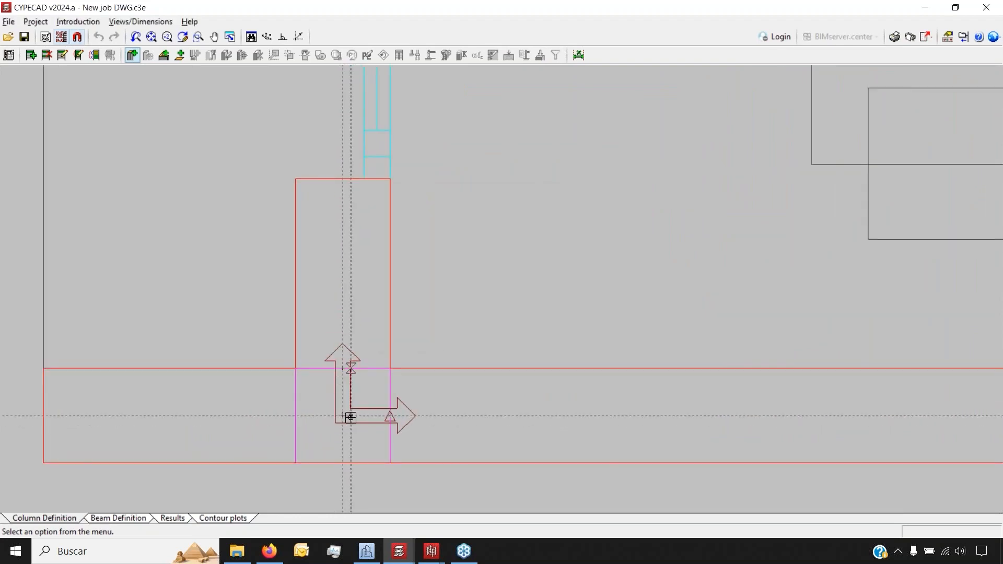
click(342, 415)
scroll(265, 435, down, 5)
scroll(267, 340, up, 6)
click(275, 353)
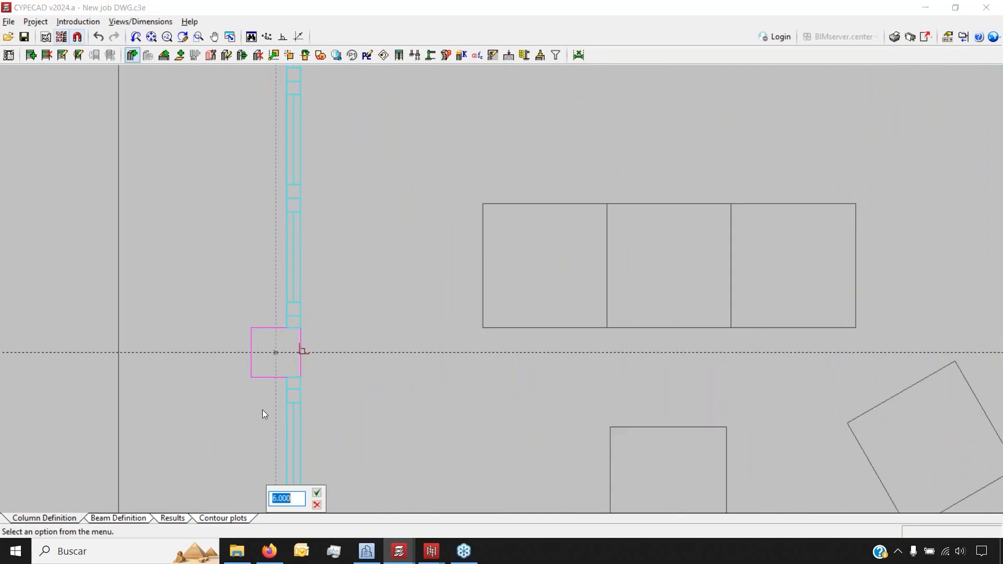
click(316, 493)
- Place a column at the upper-left corner mark of the floor plan, 6 m above the middle facade column
scroll(269, 346, down, 4)
scroll(280, 185, up, 5)
scroll(280, 182, up, 2)
click(254, 210)
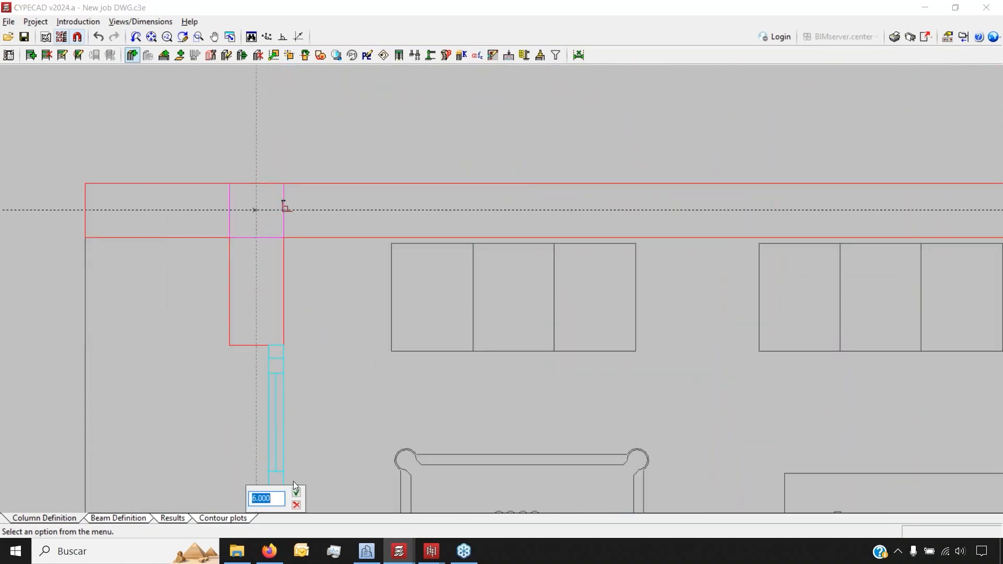
click(296, 493)
- Place three columns on the second column line, 5 m right of the left facade, at the lower wall, middle mark and upper wall
scroll(276, 96, down, 4)
scroll(338, 271, up, 5)
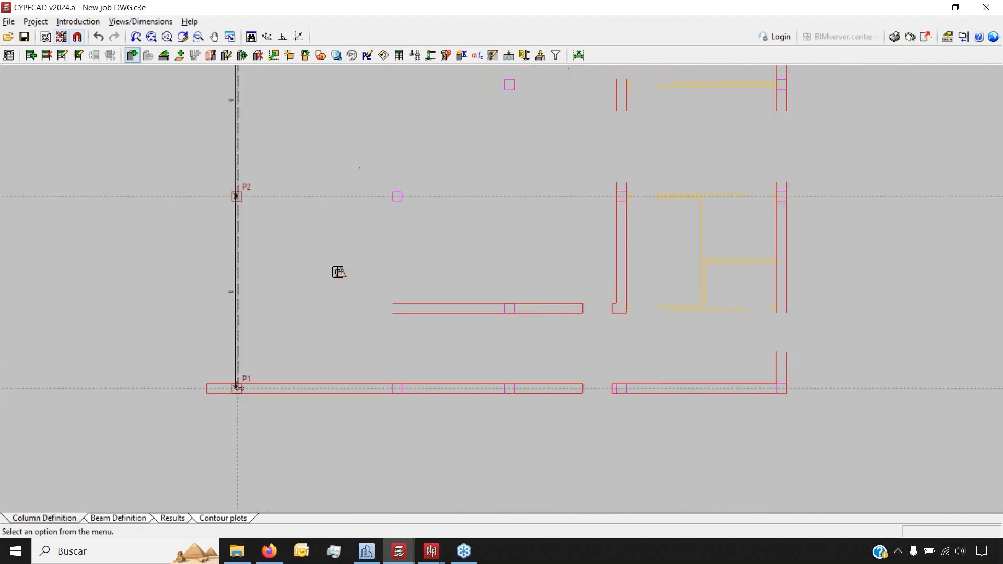
scroll(416, 448, down, 1)
scroll(399, 374, up, 5)
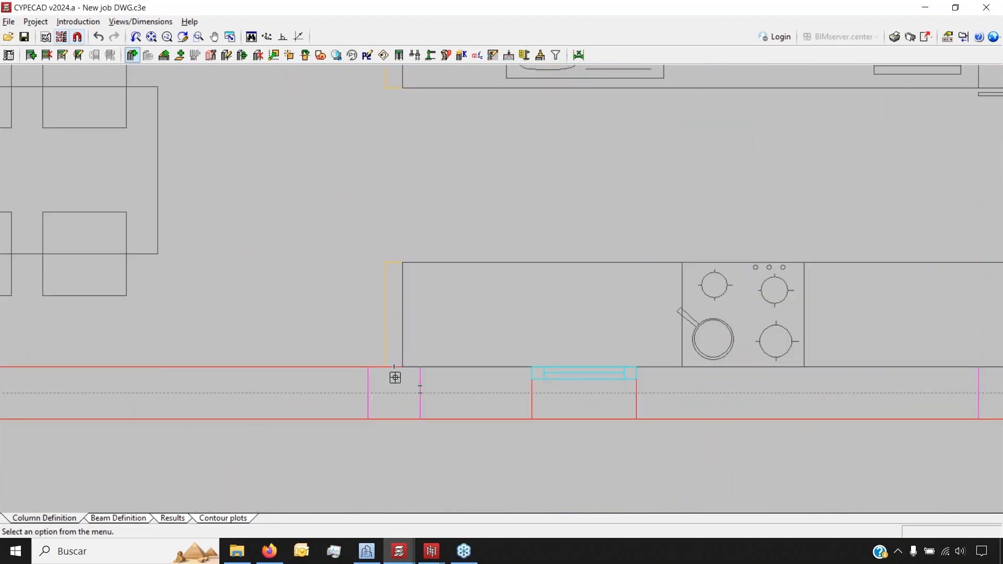
scroll(395, 393, down, 6)
scroll(382, 274, up, 6)
scroll(383, 274, up, 2)
click(371, 291)
scroll(387, 439, down, 3)
scroll(394, 215, up, 1)
scroll(367, 237, up, 5)
click(367, 238)
- Place a column on the lower wall 3.5 m right of P4 and another 2.5 m above it on the kitchen's upper wall
scroll(294, 197, down, 6)
scroll(293, 195, down, 4)
scroll(350, 334, up, 8)
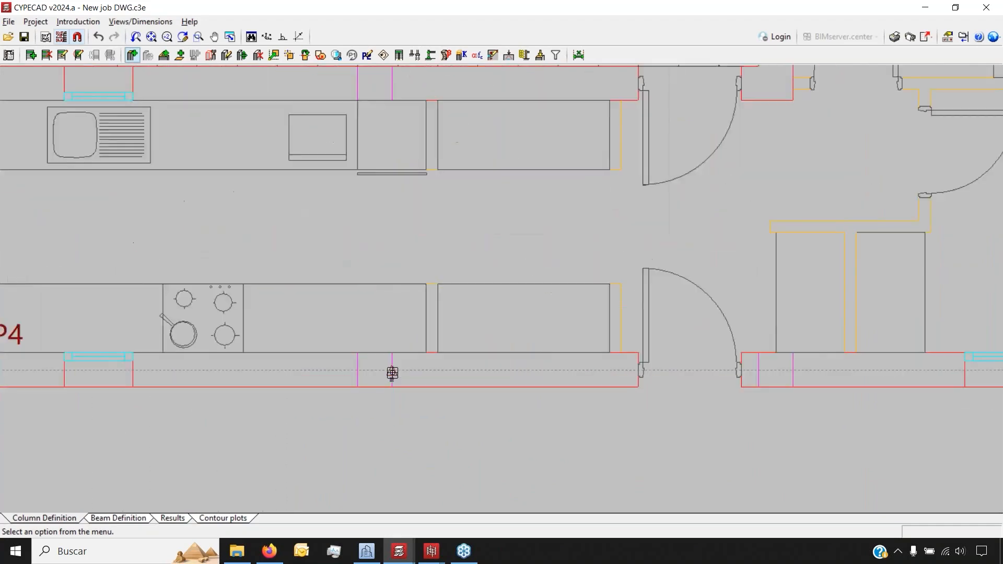
click(359, 366)
scroll(327, 462, down, 5)
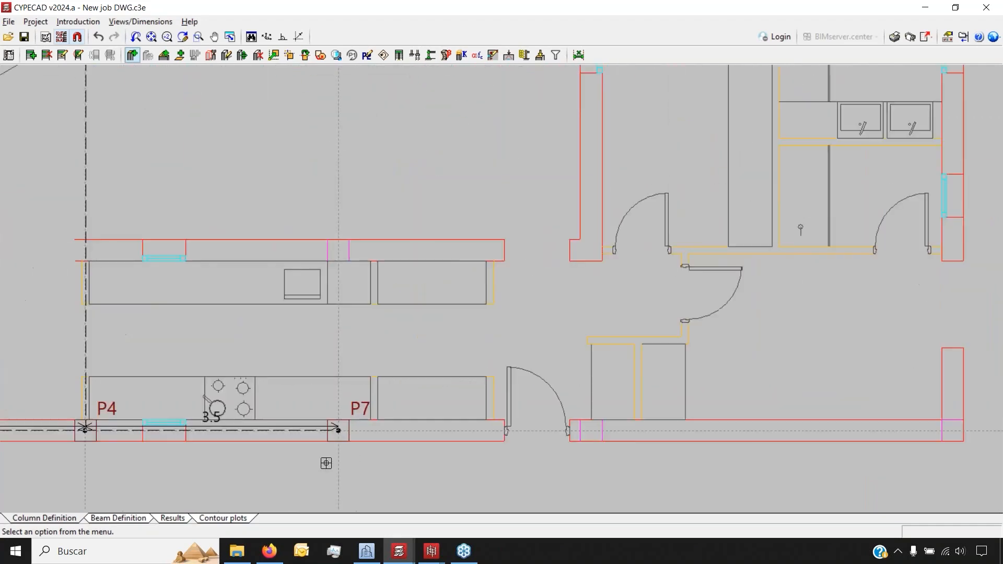
scroll(326, 463, up, 7)
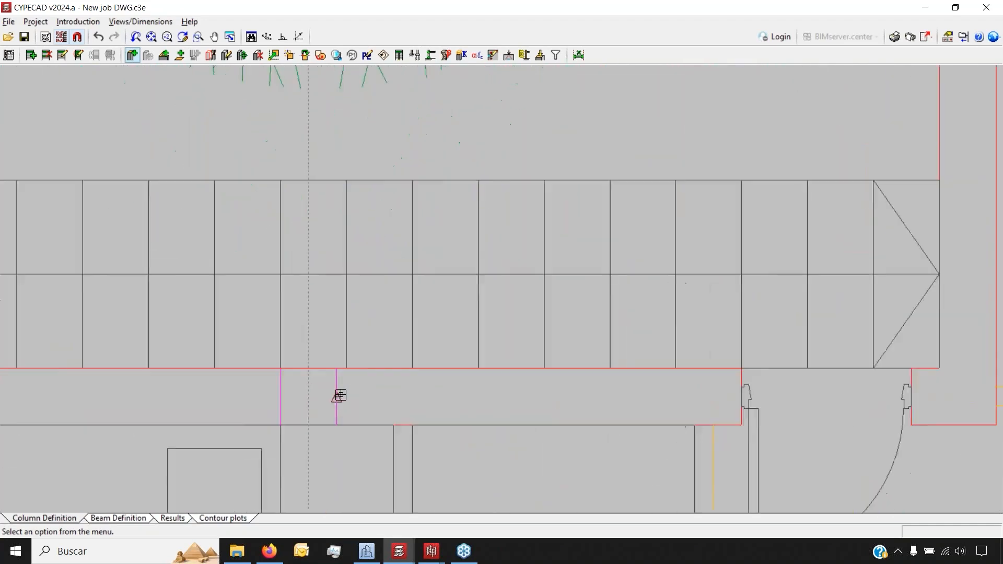
click(306, 397)
click(344, 493)
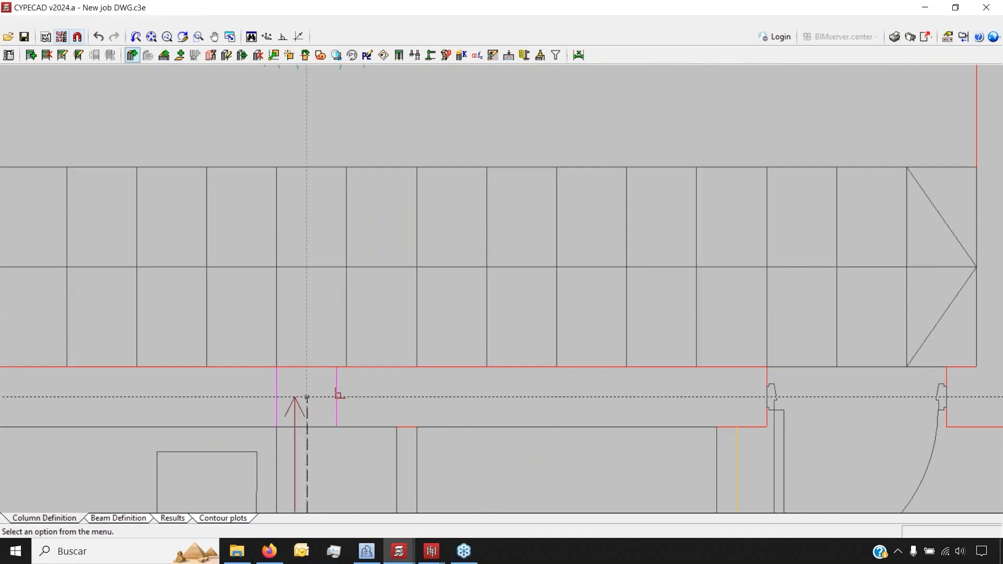
- Place a column 7 m above P8 at the top of the courtyard and another directly above it on the upper wall
scroll(307, 397, down, 6)
scroll(308, 176, up, 6)
click(314, 368)
scroll(313, 376, down, 5)
scroll(308, 222, up, 5)
scroll(313, 256, up, 2)
click(304, 259)
- Inspect the placed columns against the floor plan, including the column at P6
scroll(287, 174, down, 5)
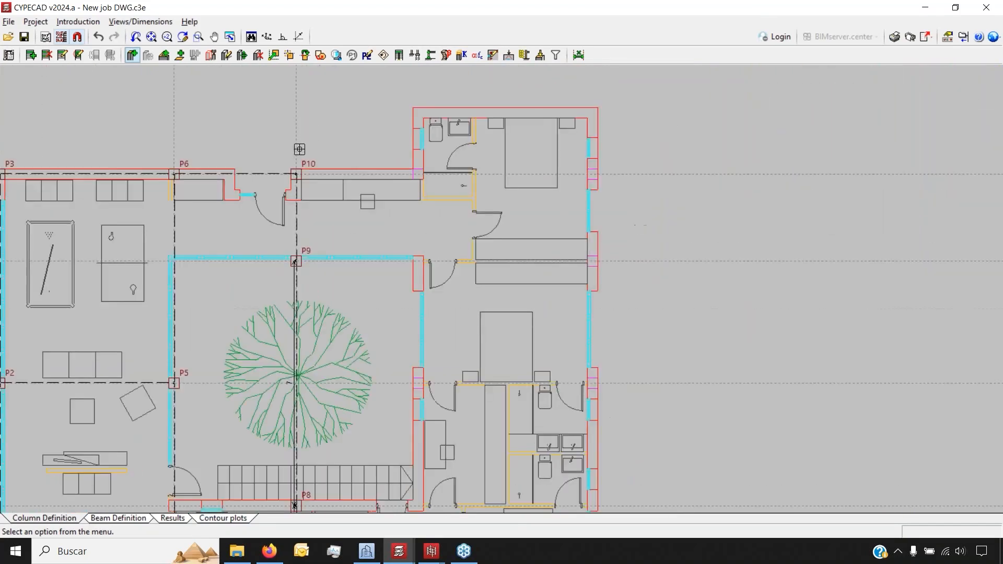
scroll(299, 150, down, 1)
scroll(275, 297, down, 1)
scroll(276, 297, up, 1)
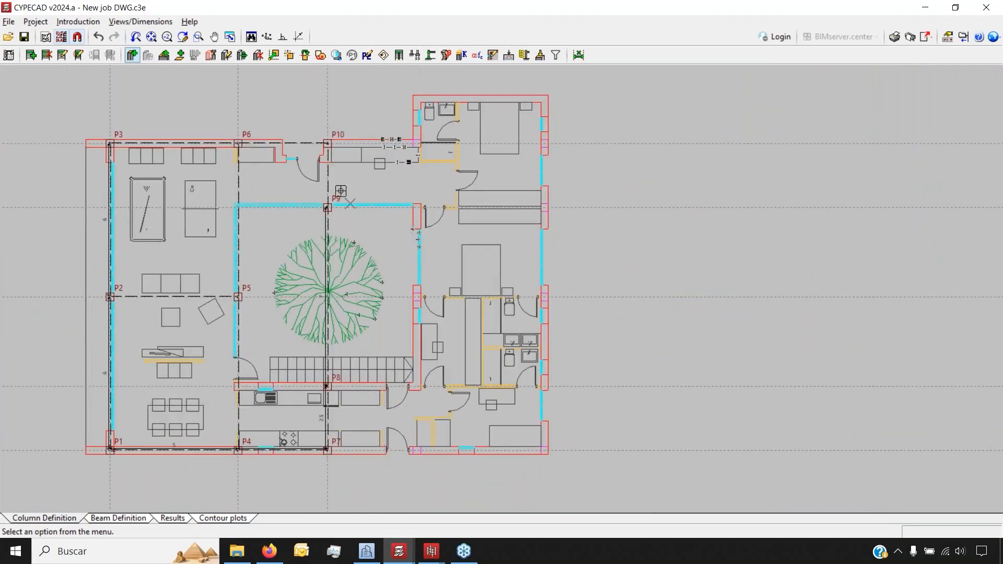
scroll(267, 103, up, 5)
scroll(267, 103, up, 2)
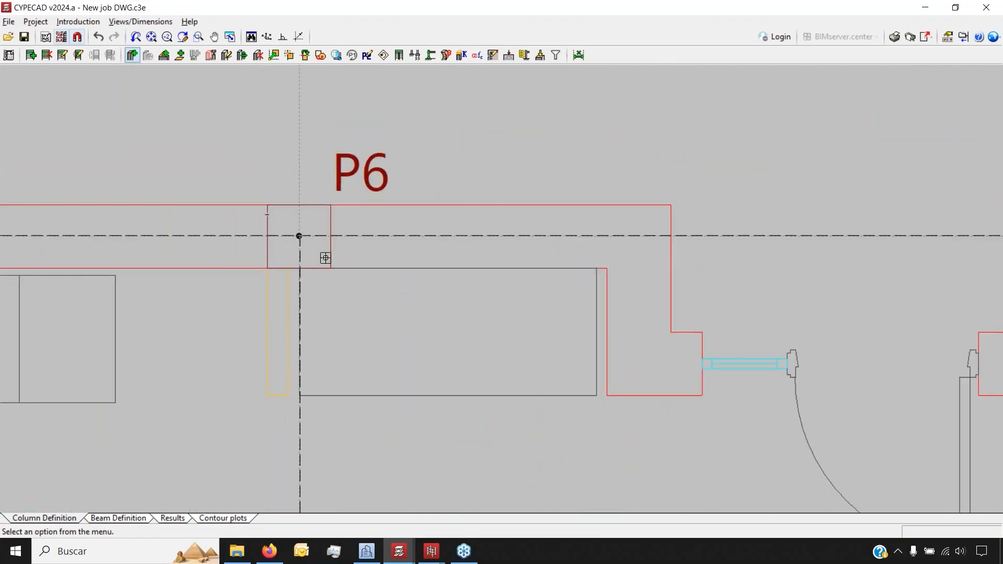
scroll(269, 136, down, 5)
scroll(274, 149, down, 3)
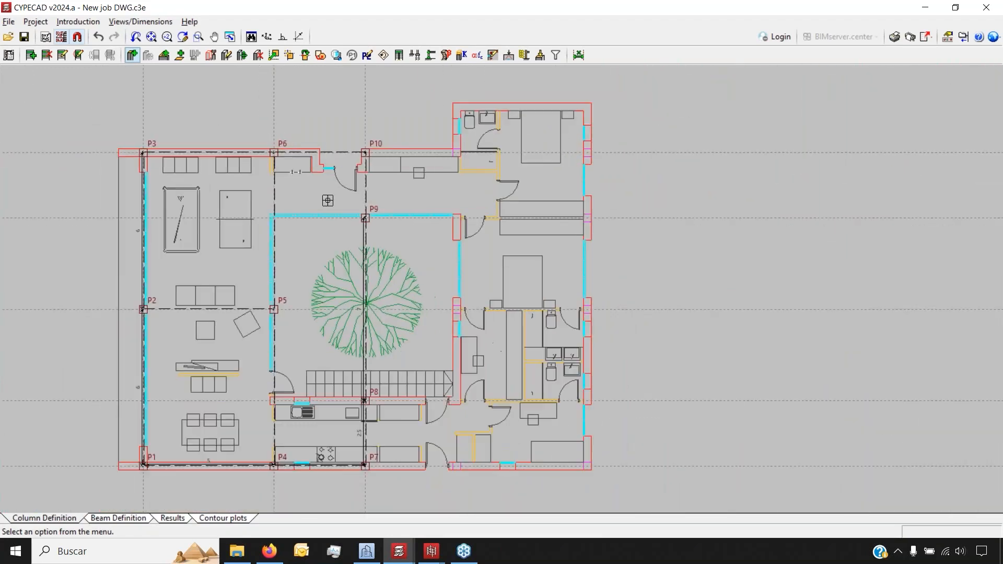
- Hide the floorplan template view and place a column 3.5 m to the right of P10
click(77, 37)
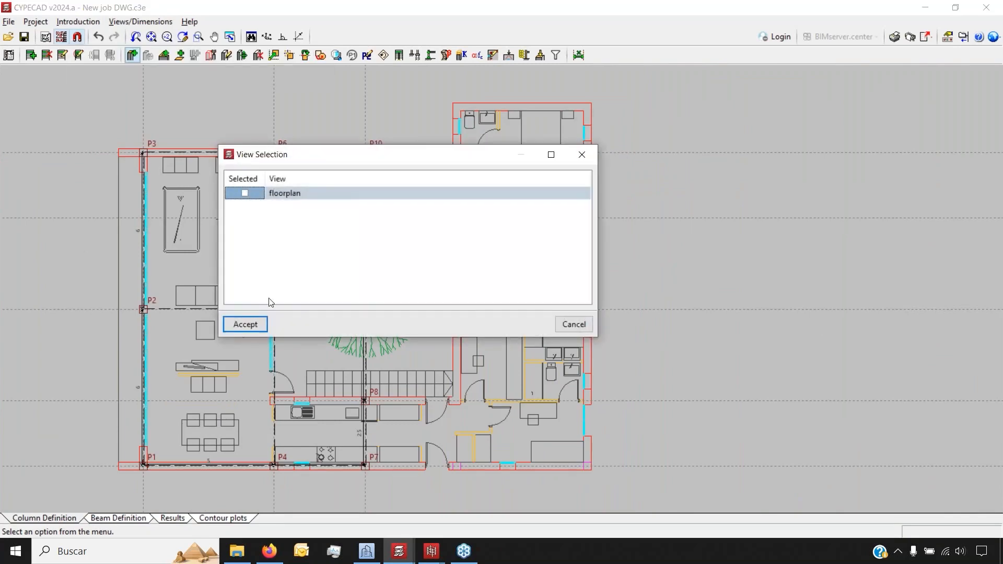
click(244, 323)
scroll(466, 152, up, 3)
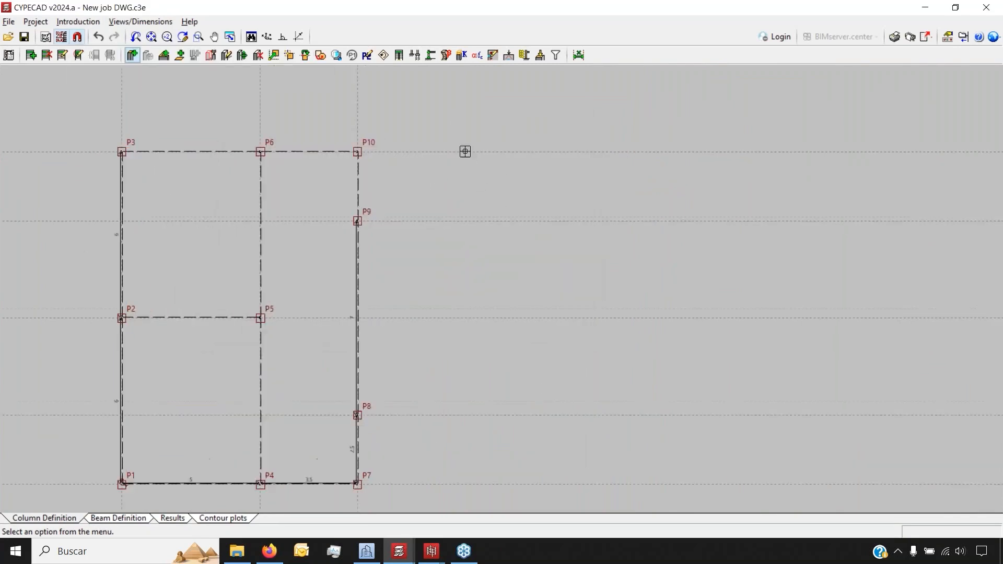
click(447, 152)
text(3.5)
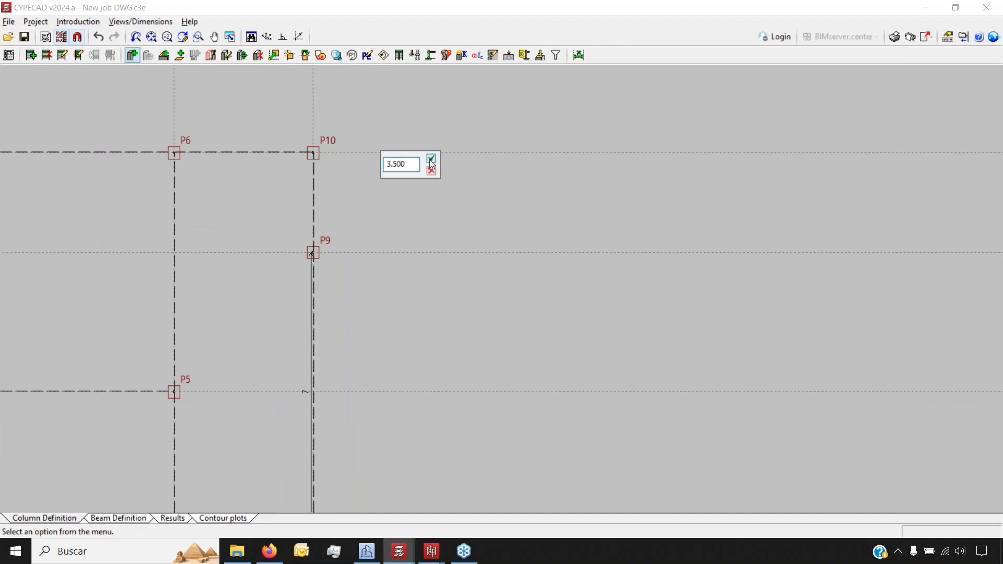
click(431, 163)
- Place two columns below P11, aligned with the P2–P5 row and the P1–P4–P7 row
scroll(457, 100, down, 3)
scroll(448, 237, up, 1)
click(458, 262)
click(454, 416)
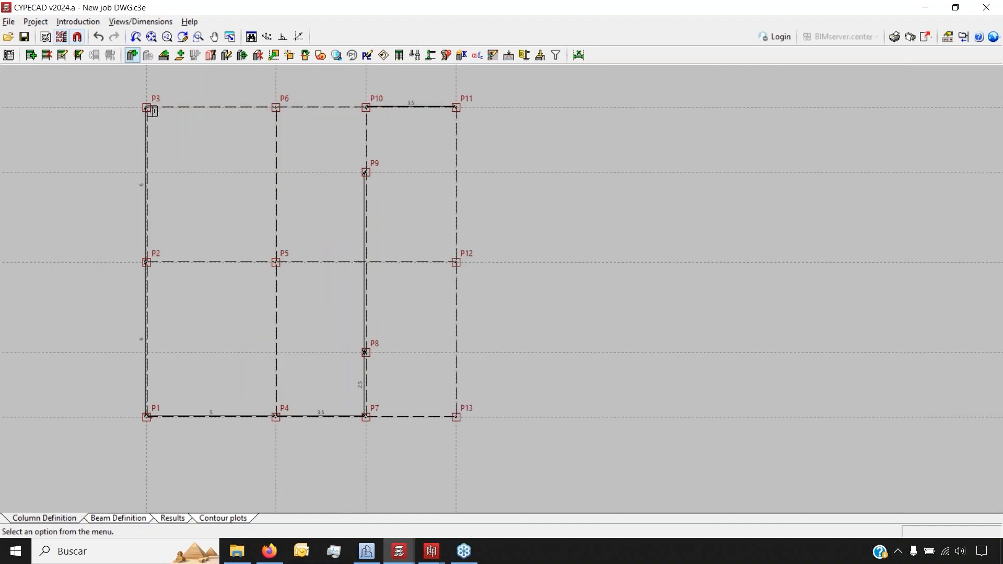
- Show the floorplan template view again and place a column on the right facade, 5 m from P11
click(61, 37)
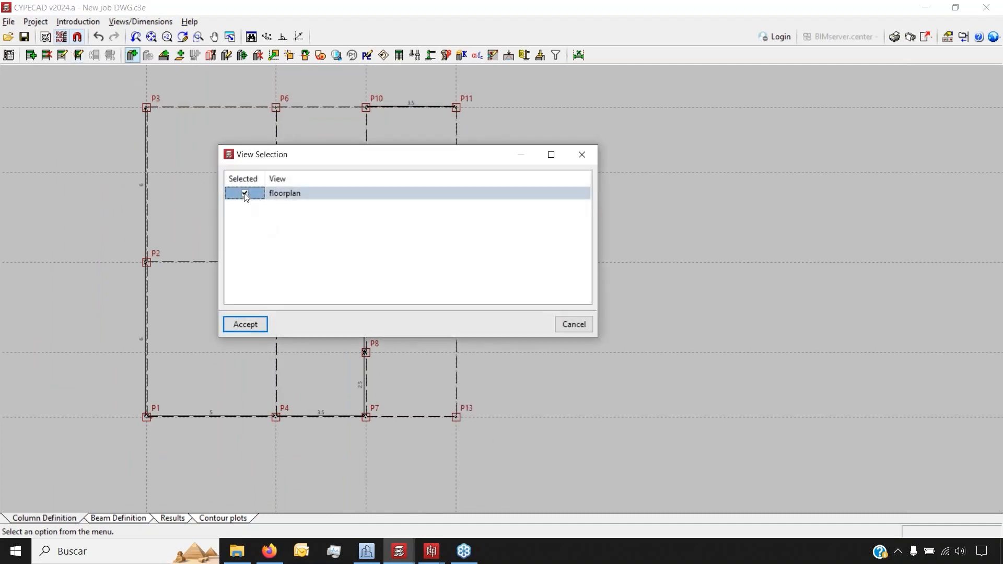
click(256, 330)
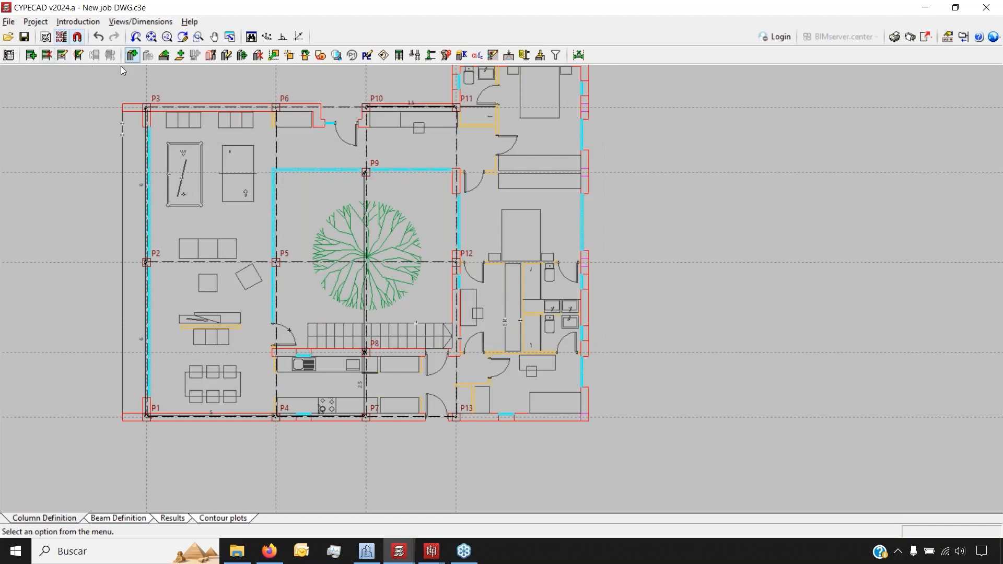
scroll(579, 149, up, 6)
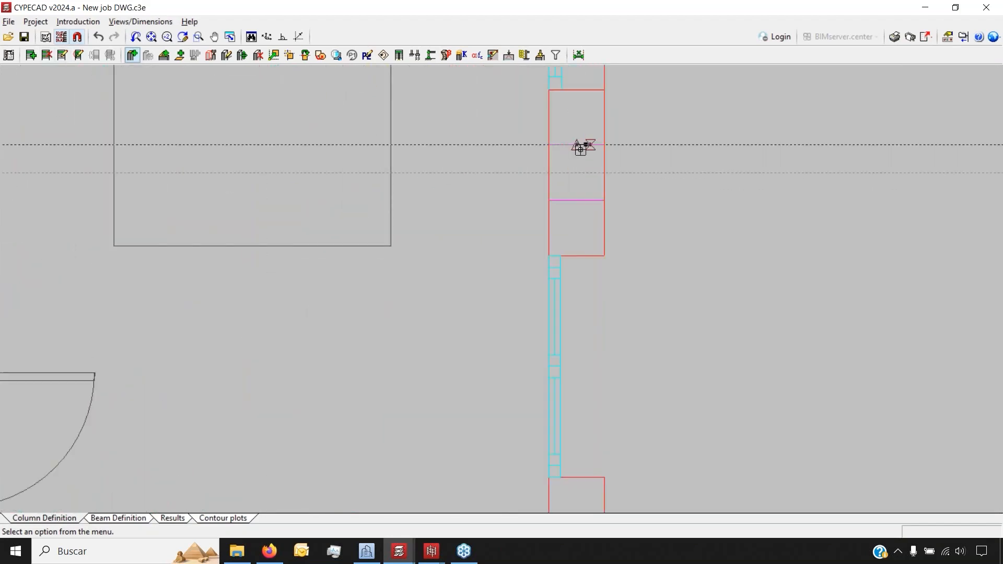
click(577, 173)
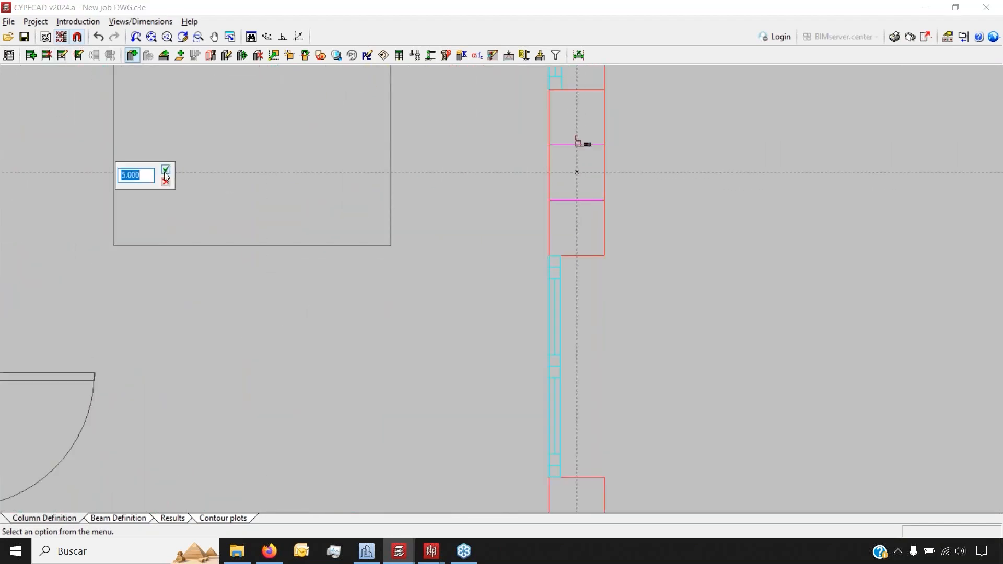
click(165, 173)
- Place two columns on the right facade below P14, one aligned with the P12 row and one 5 m to the right of P13
scroll(558, 293, down, 3)
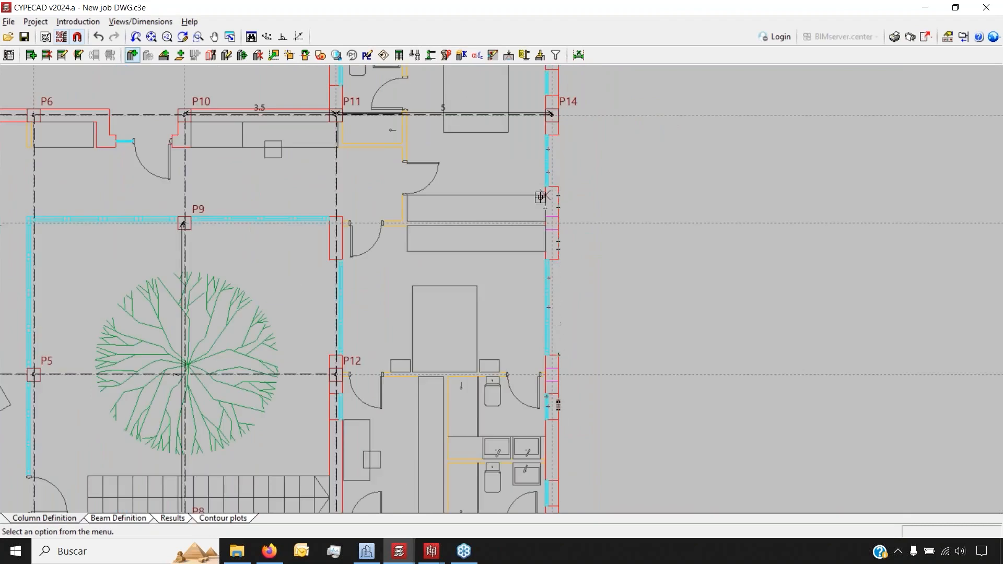
scroll(543, 209, down, 1)
scroll(538, 313, up, 5)
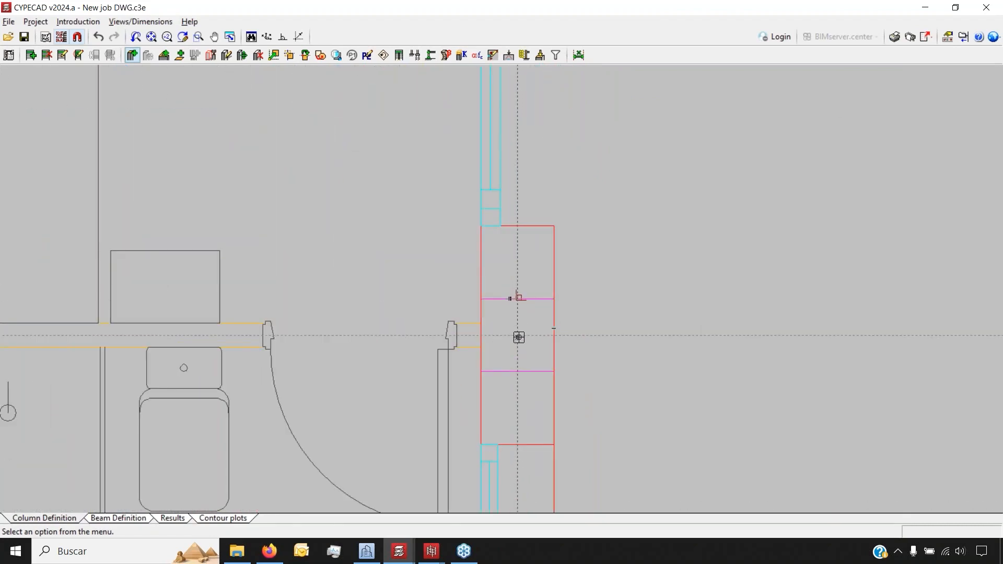
scroll(517, 336, up, 2)
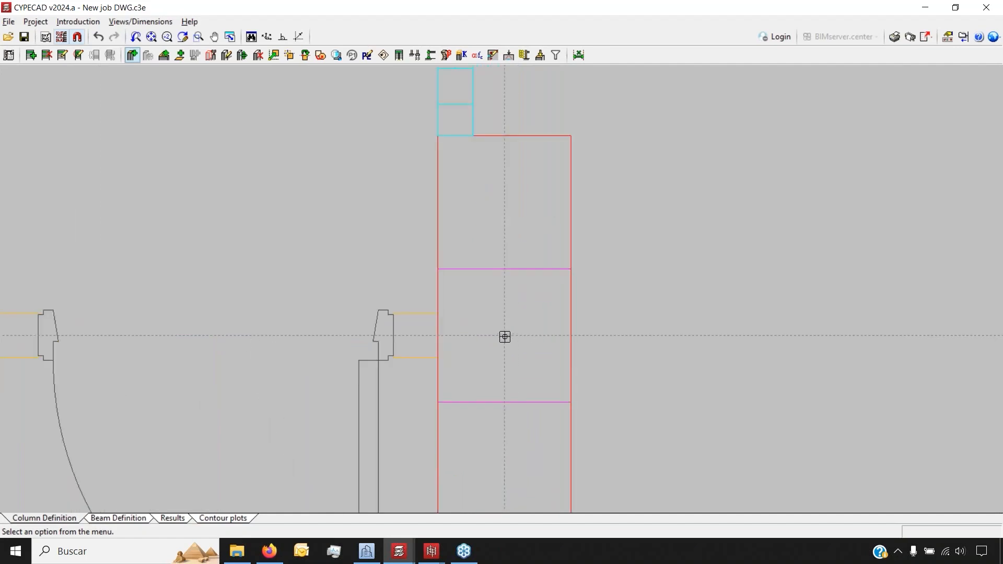
scroll(588, 134, down, 4)
scroll(587, 360, down, 3)
scroll(588, 374, up, 6)
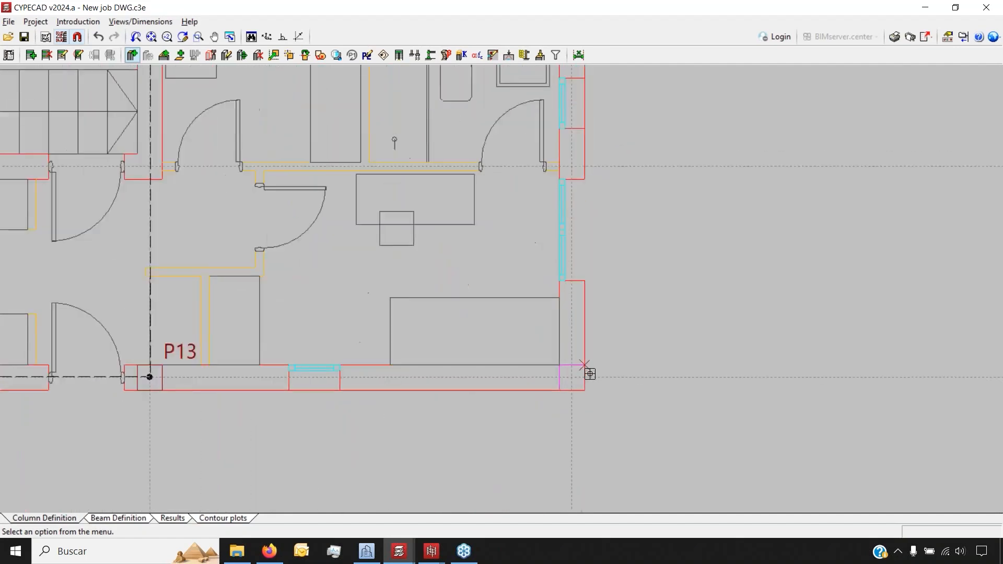
scroll(538, 380, down, 6)
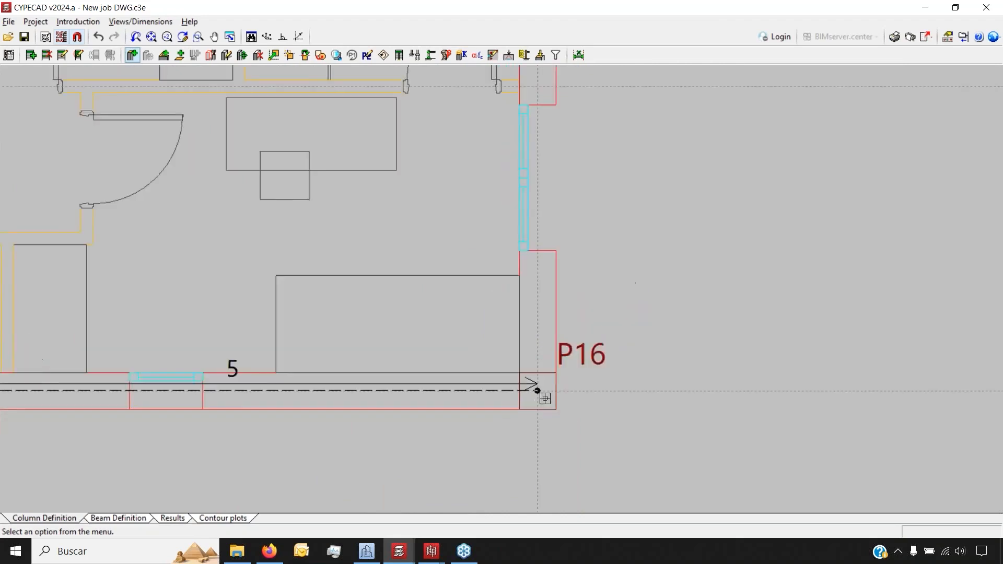
scroll(508, 398, down, 3)
scroll(409, 353, up, 3)
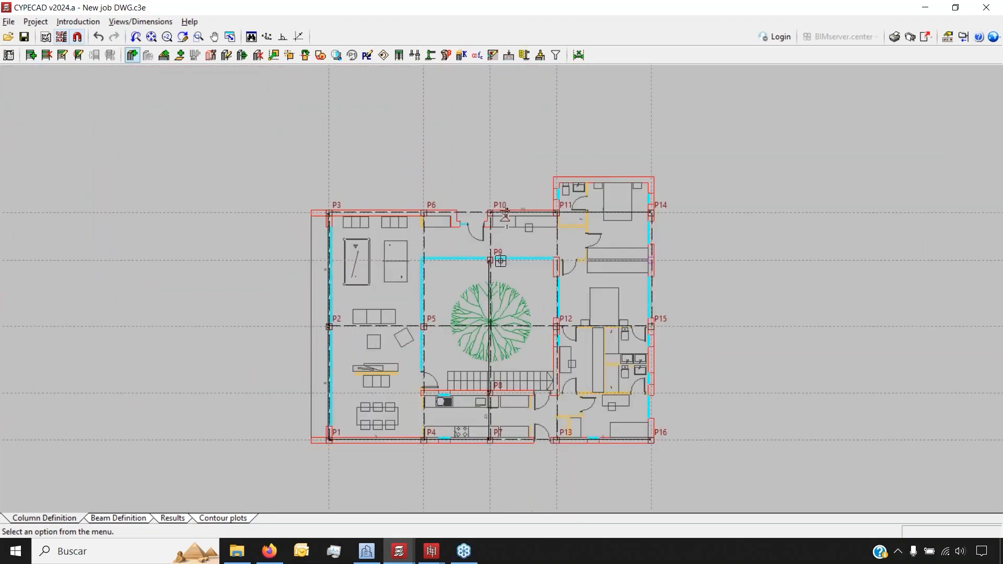
- Hide the floorplan template view so only the column grid is displayed
click(61, 40)
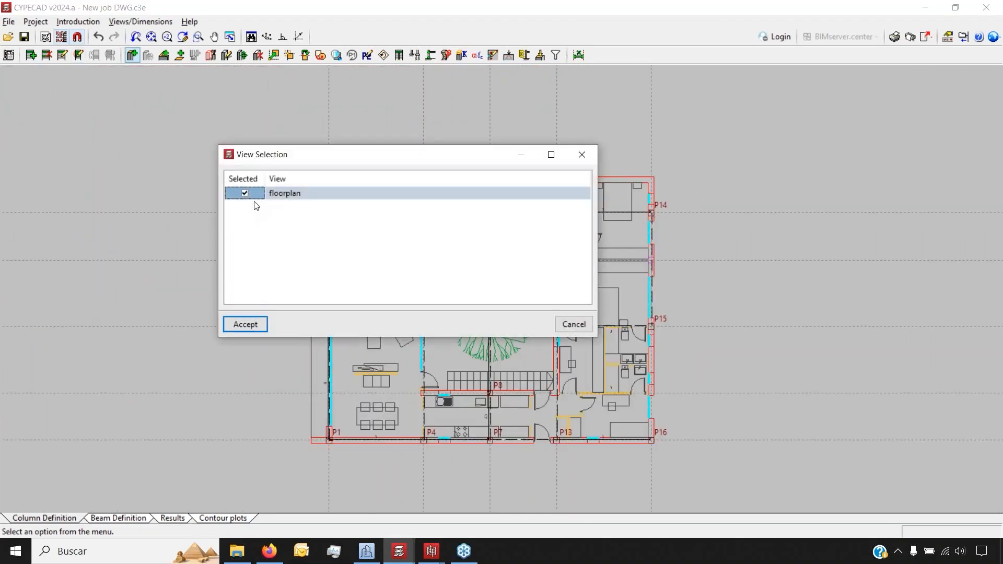
click(245, 324)
scroll(651, 446, up, 3)
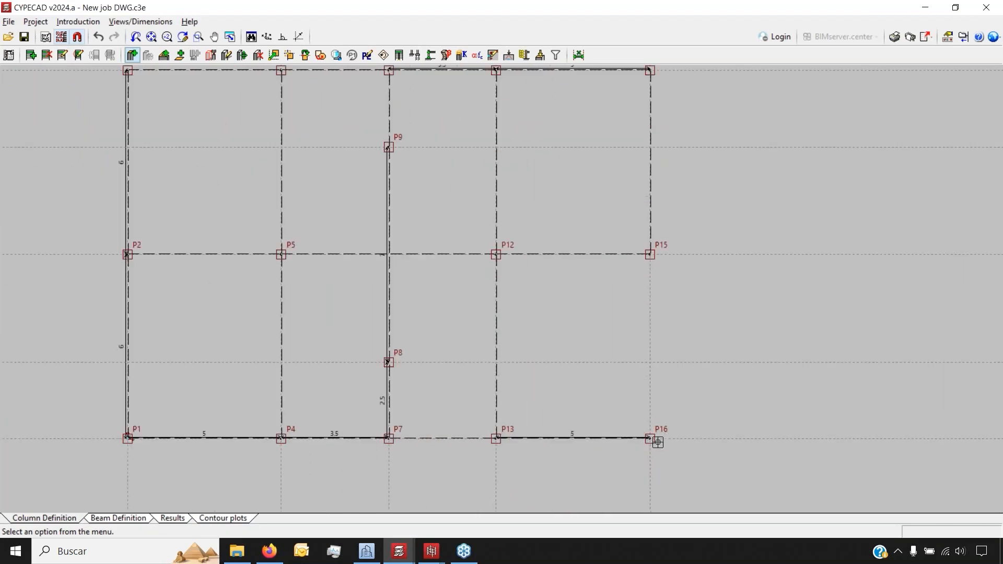
- Try adjusting column P16 to offset positions around its fixed point and return it to the centred position
scroll(656, 441, up, 3)
scroll(656, 441, up, 5)
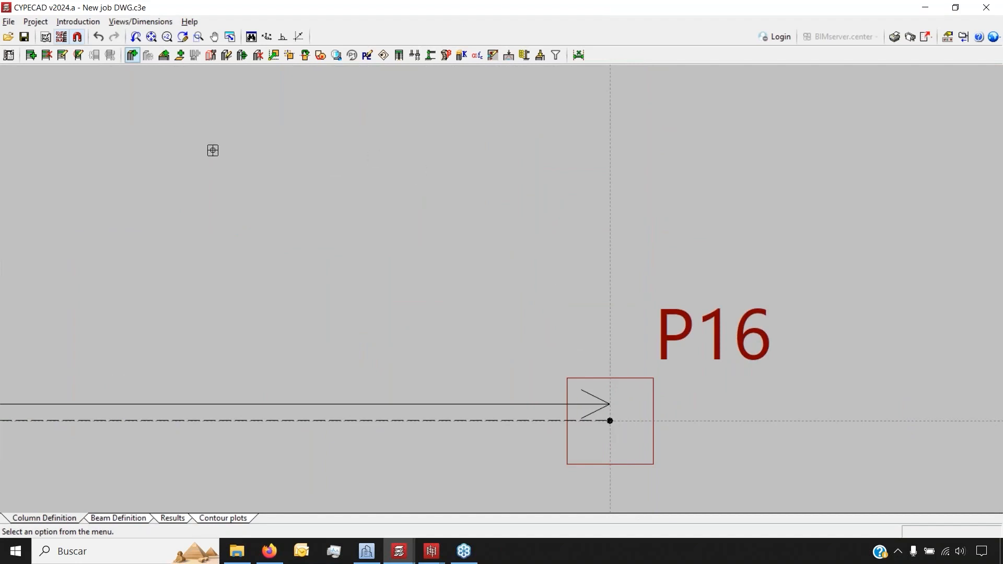
click(289, 56)
click(413, 328)
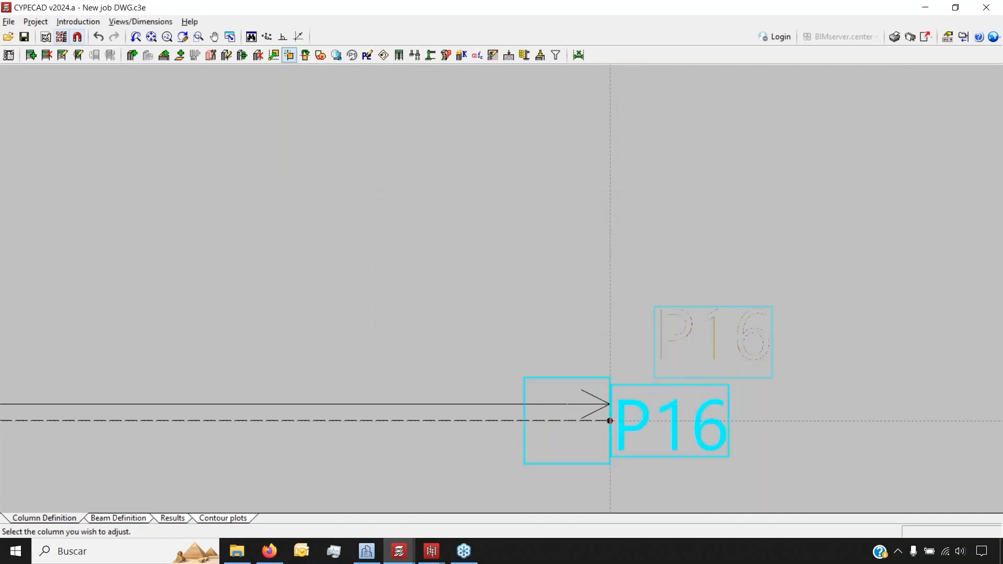
click(649, 413)
click(649, 427)
click(593, 437)
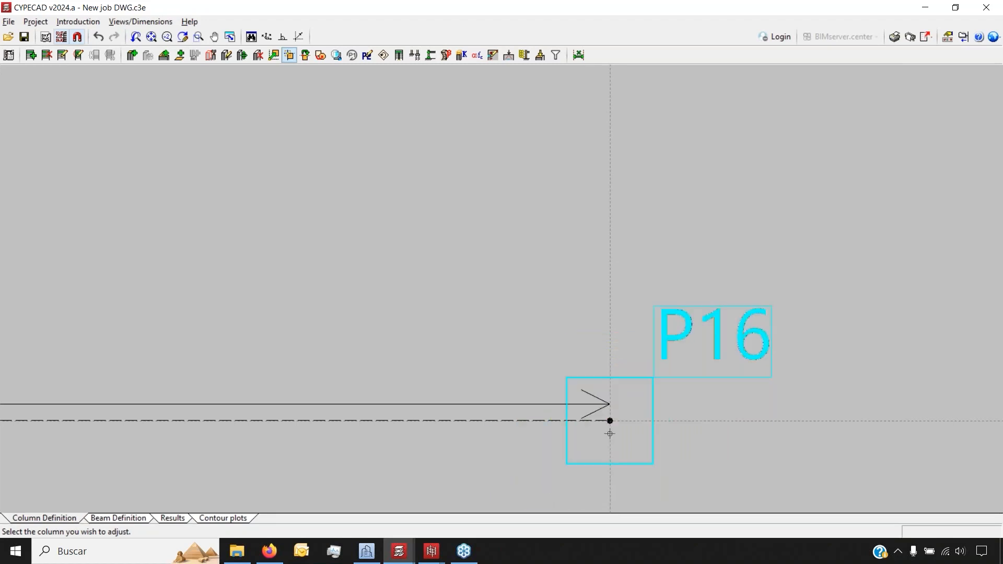
scroll(465, 448, down, 3)
scroll(624, 431, down, 8)
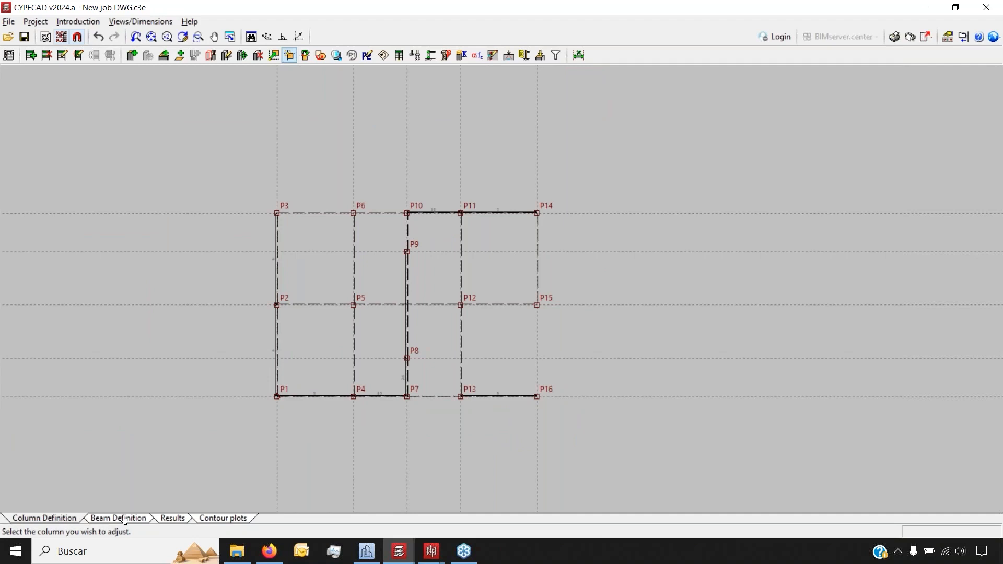
- Switch to the beam definition, visit the Floor 2 group, and go to the Foundations group
click(124, 518)
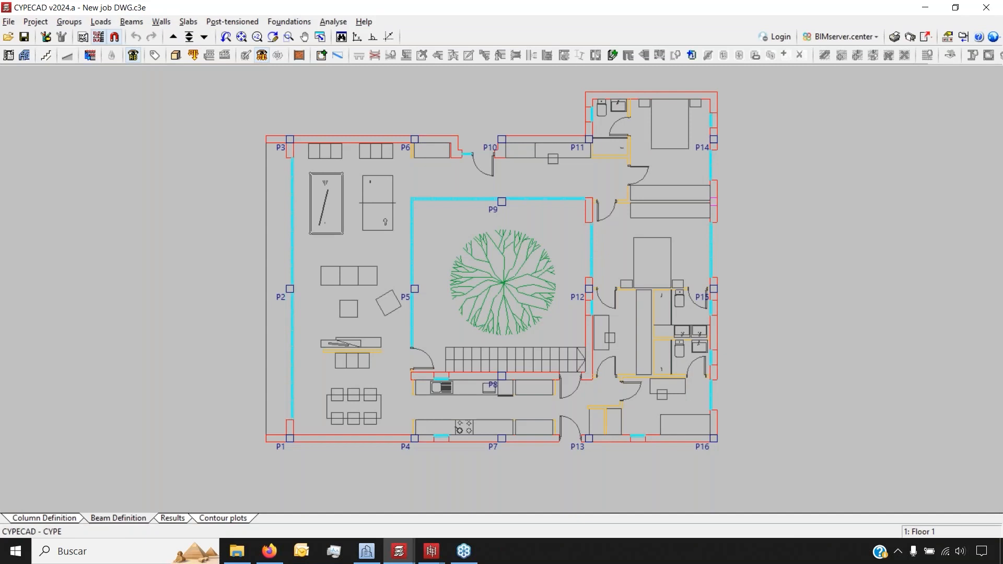
click(189, 37)
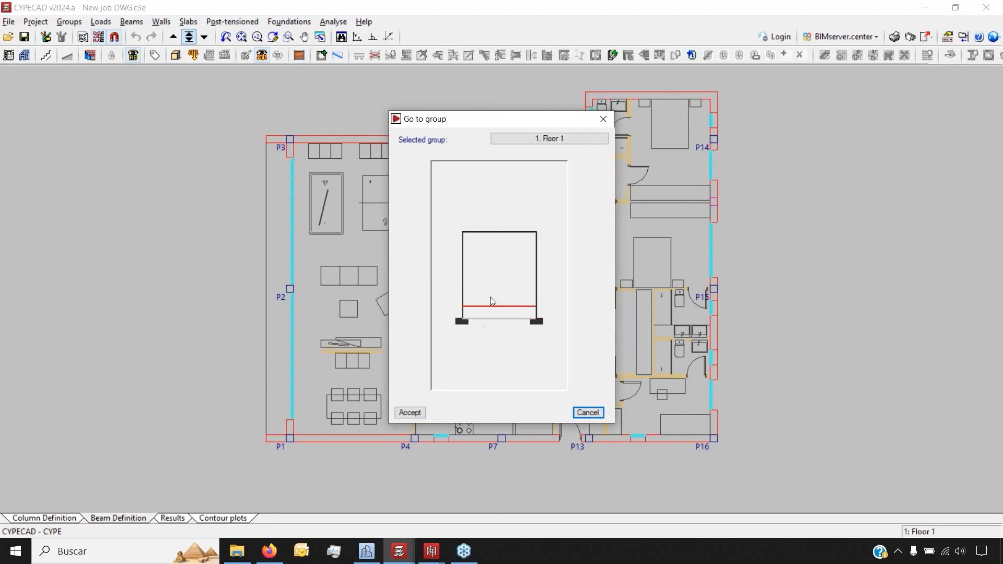
click(494, 233)
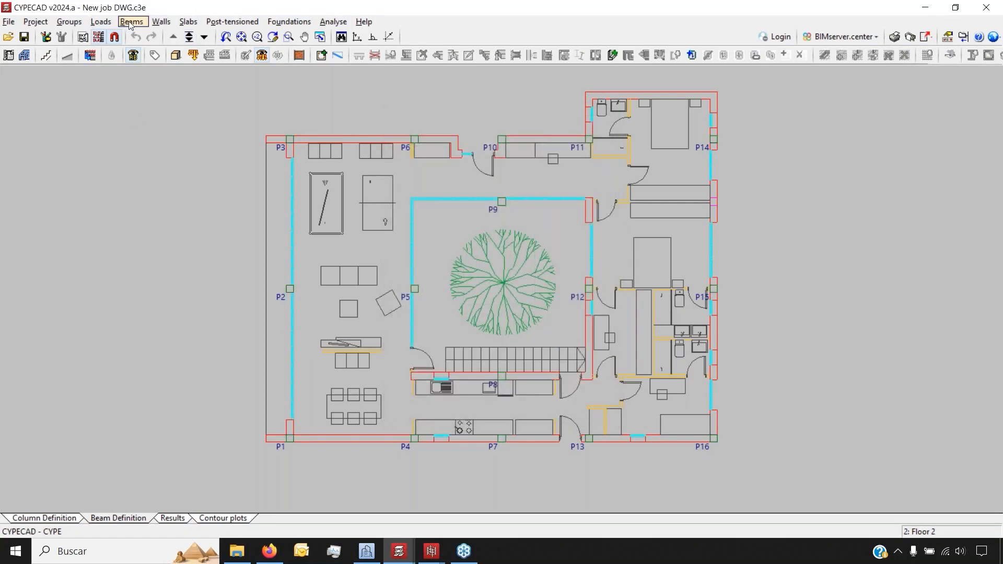
click(189, 37)
click(505, 320)
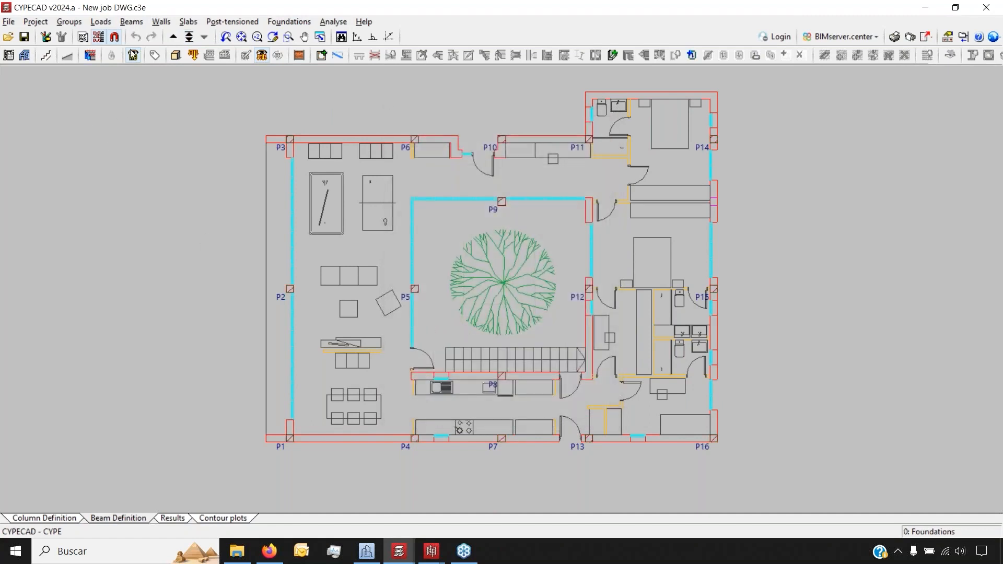
- Hide the floorplan template view and generate footings and beams for the columns in the Foundations group
click(103, 37)
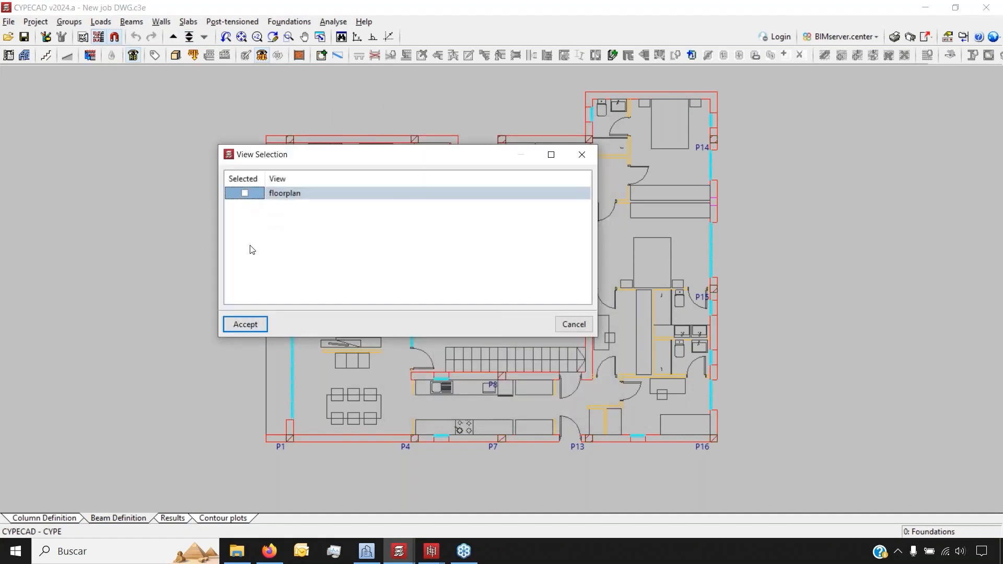
click(244, 324)
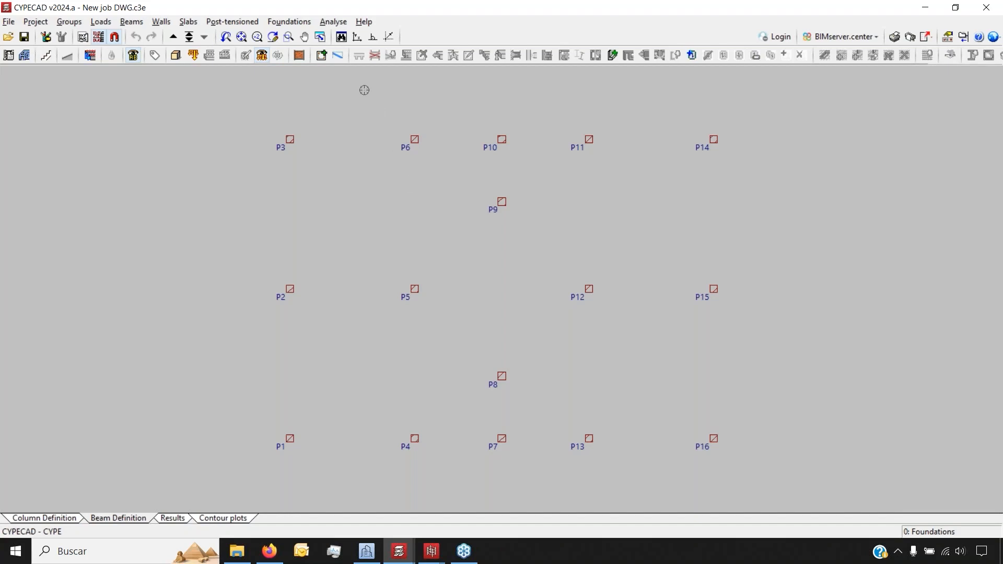
click(305, 19)
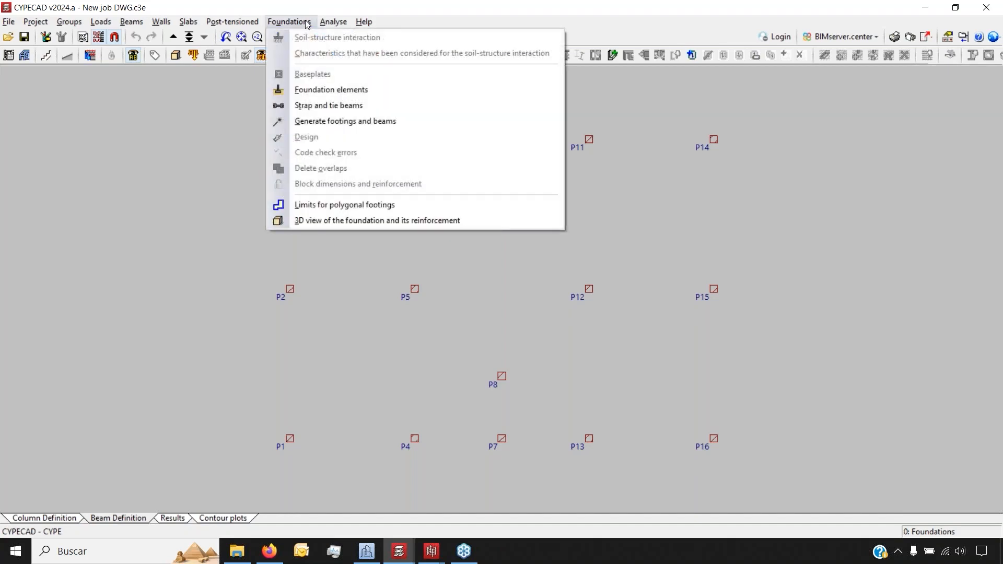
click(343, 121)
click(387, 325)
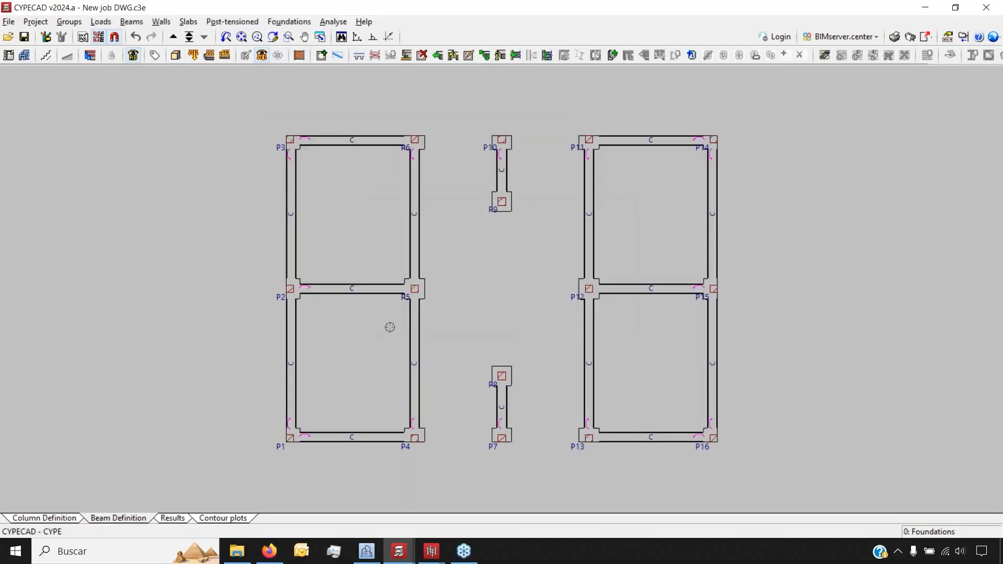
- Review the mat foundation panel's options and the typical soil bearing values by soil type, leaving the panel undefined
click(188, 21)
click(209, 37)
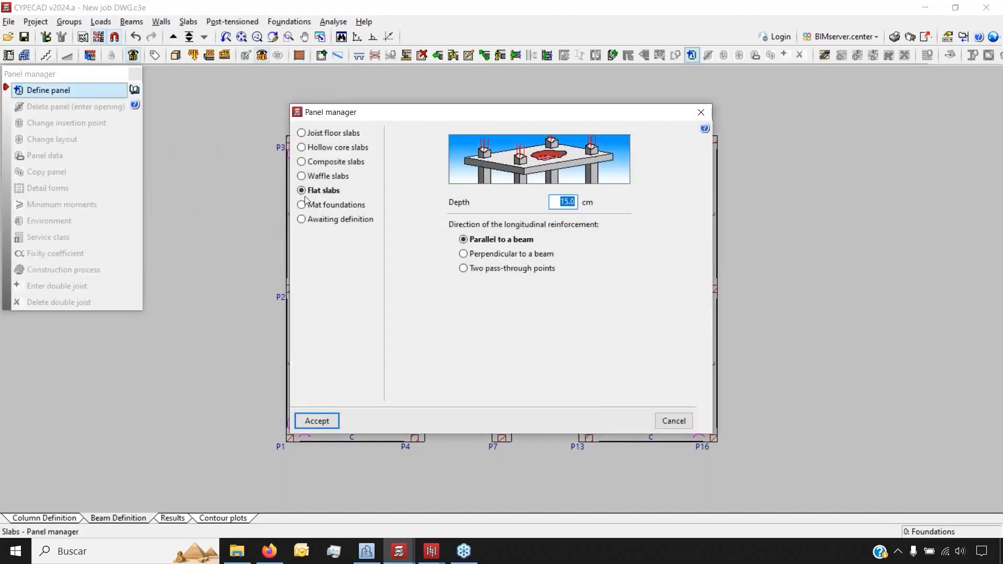
click(321, 205)
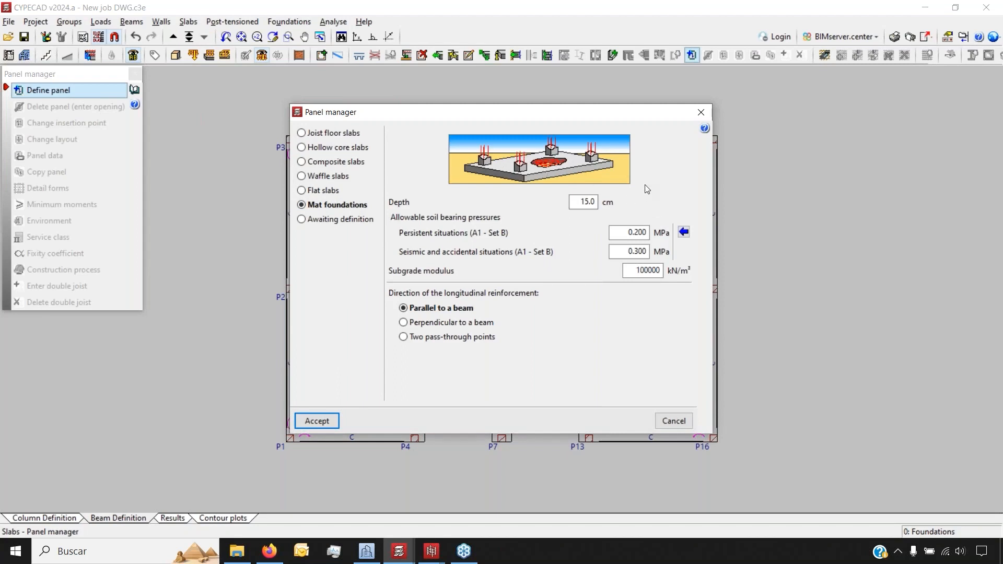
click(683, 232)
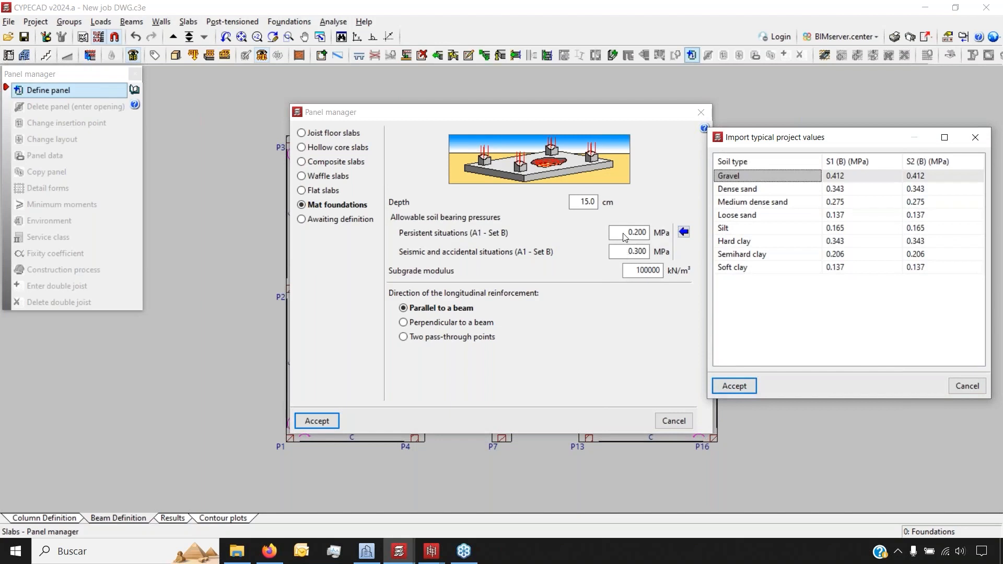
drag(730, 139, 443, 137)
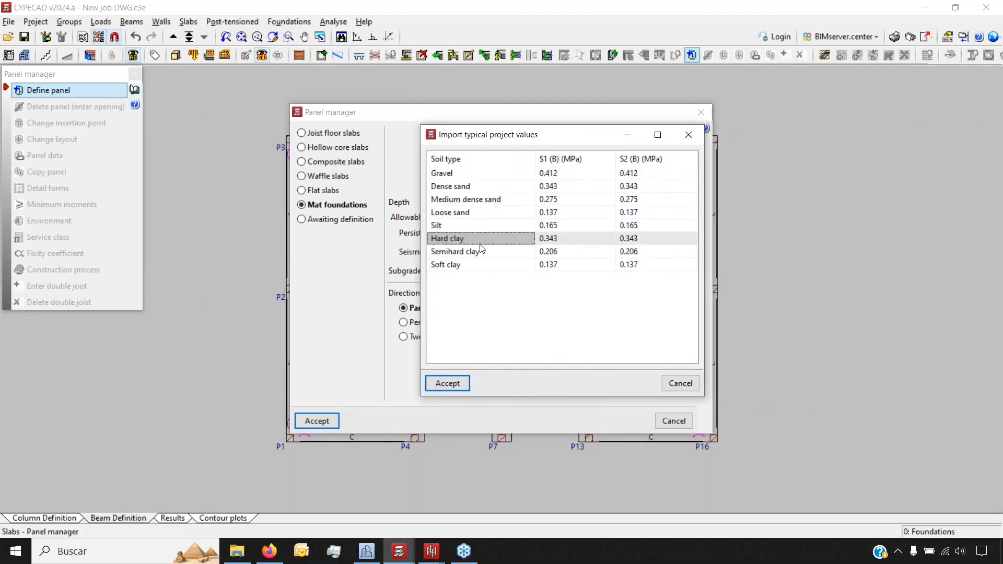
click(679, 381)
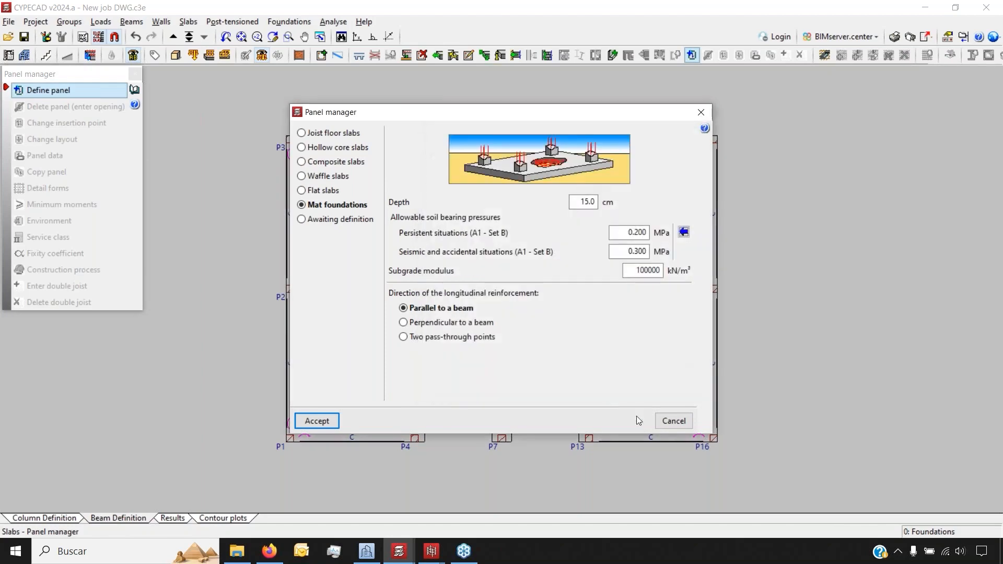
click(673, 420)
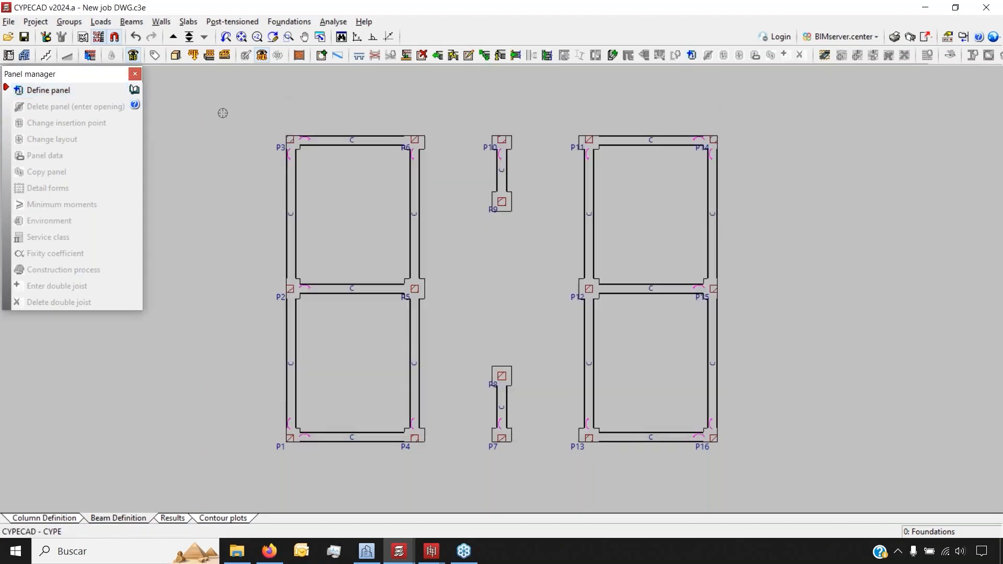
- Start a new single-column foundation element and choose the pentagonal five-pile cap as its type
click(288, 22)
click(313, 88)
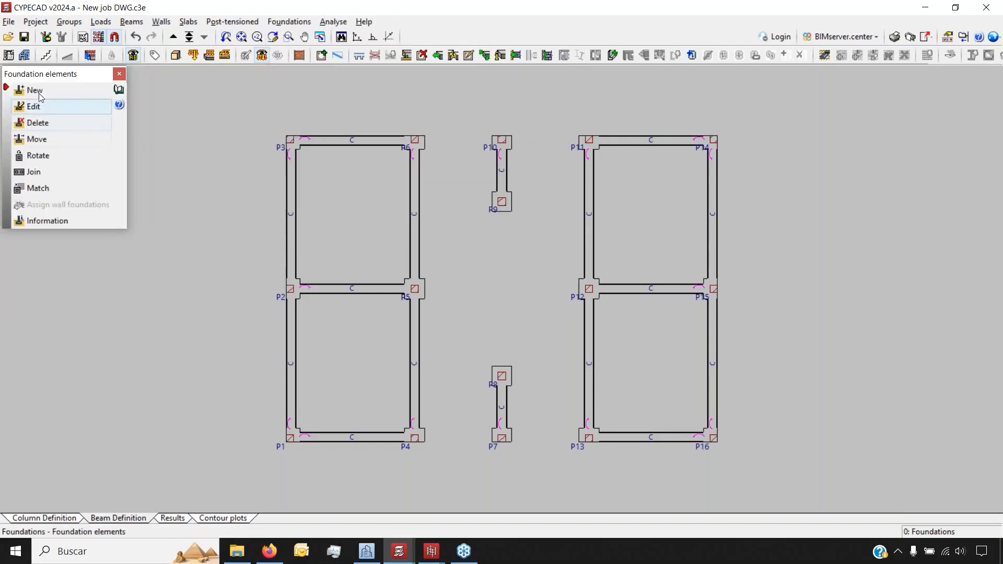
click(35, 90)
click(500, 283)
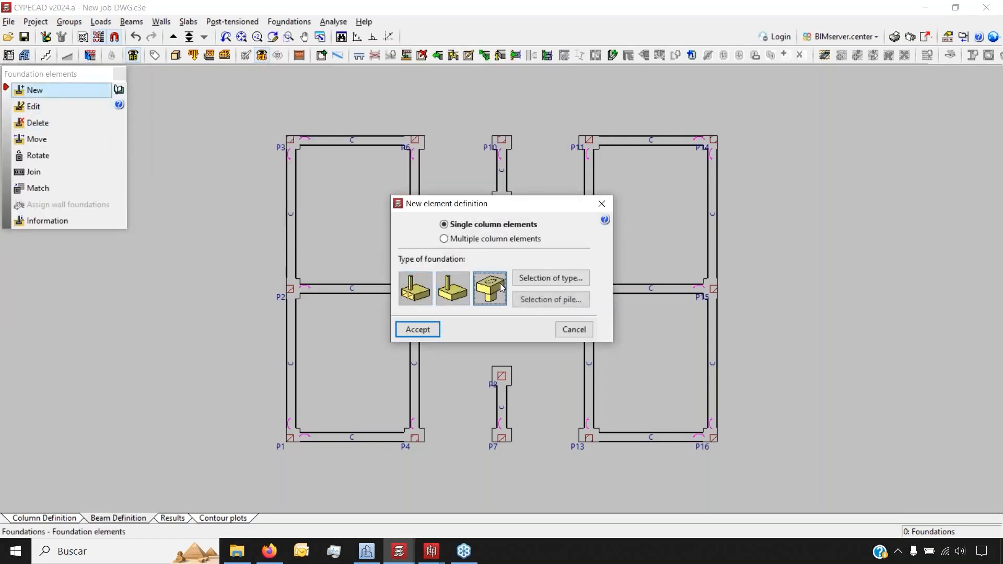
click(550, 282)
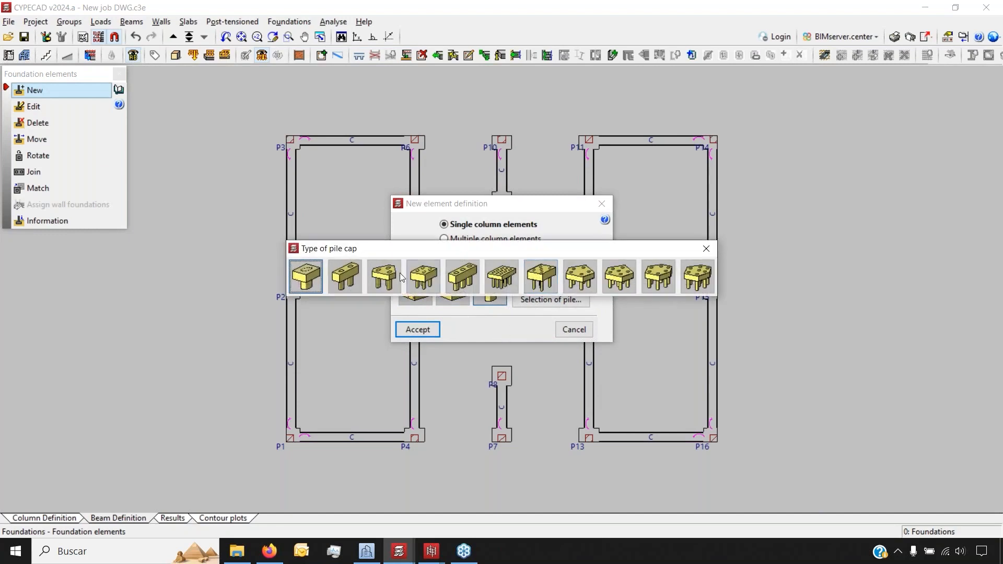
click(580, 277)
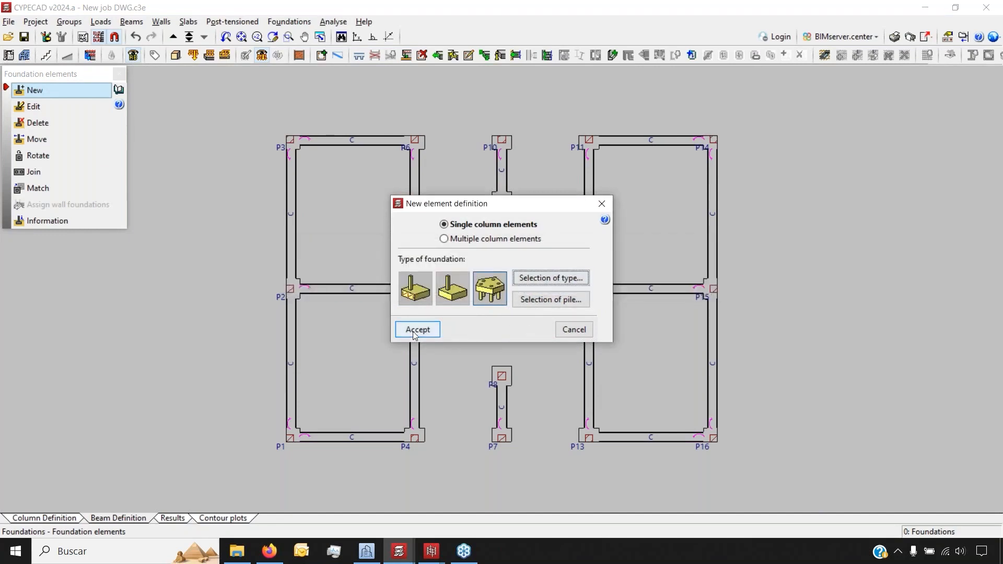
key(Return)
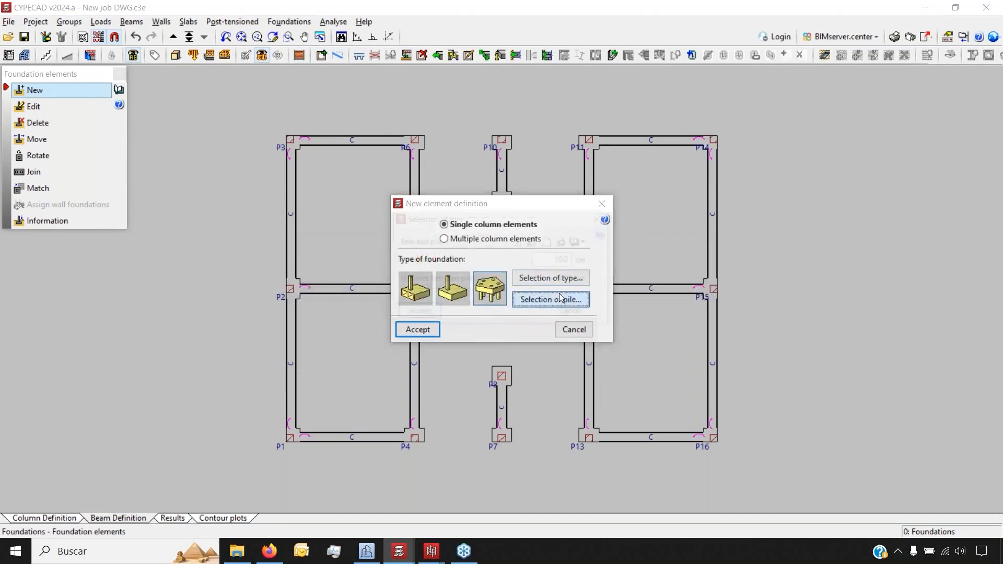
- Create a concrete circular pile named Pile 1 with a 250 mm diameter and assign it to the pile cap
click(551, 299)
click(519, 242)
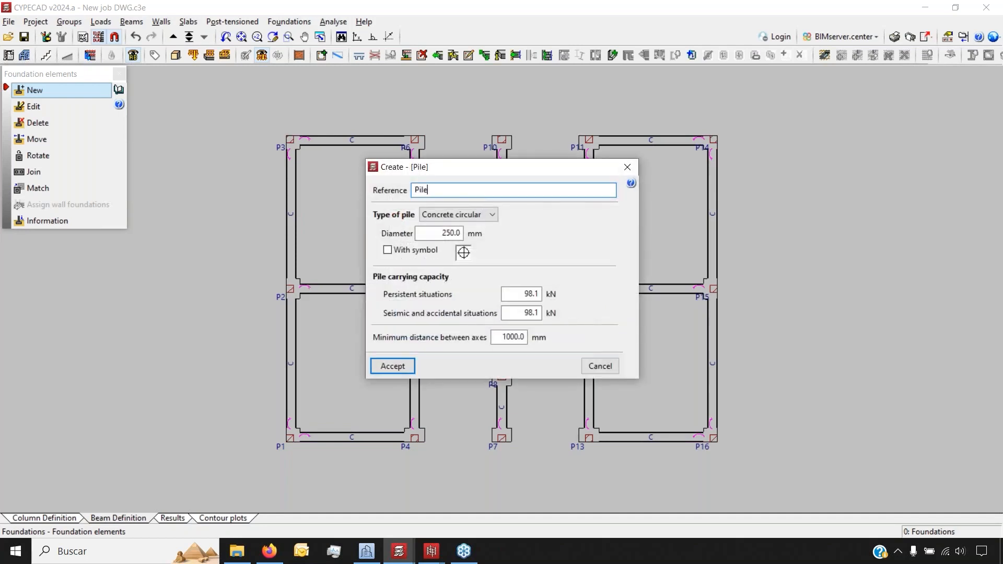
click(393, 366)
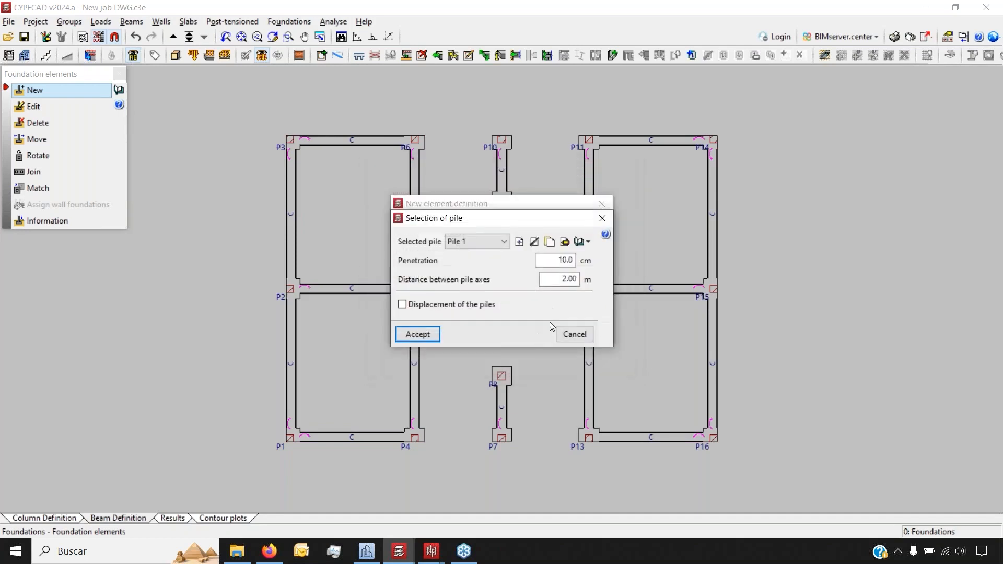
click(422, 340)
- Place the pentagonal five-pile cap at column P7
click(421, 330)
scroll(510, 438, up, 3)
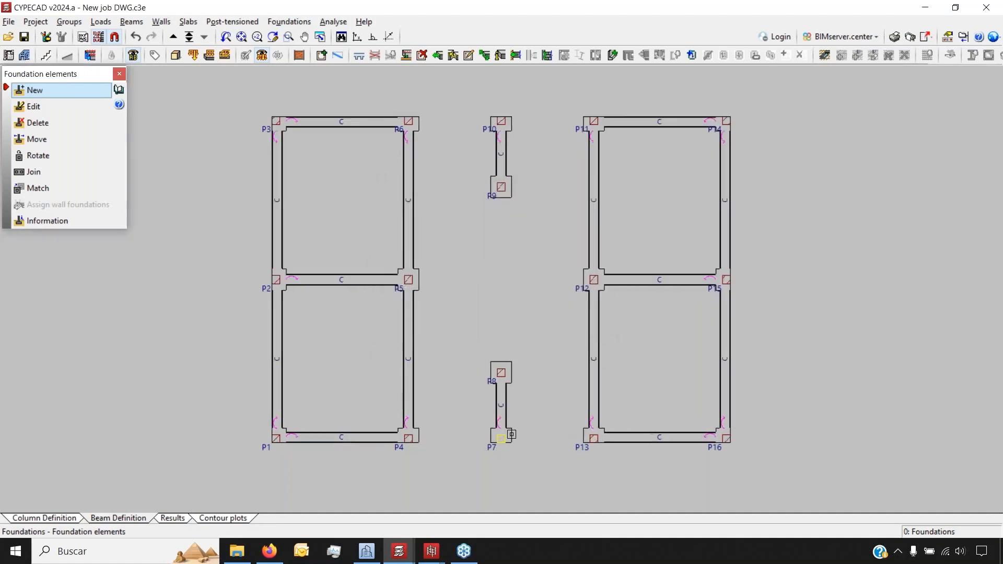
scroll(505, 308, down, 2)
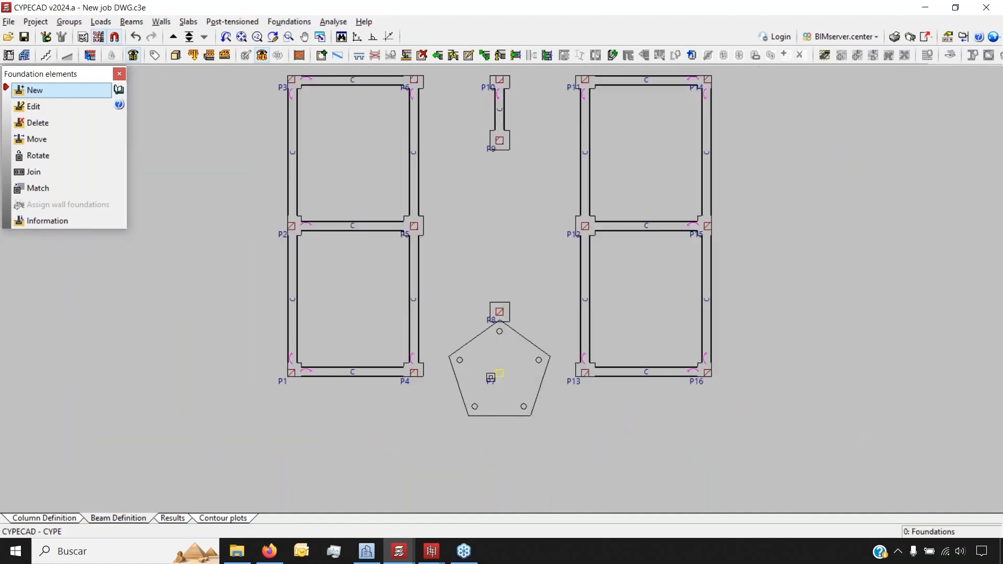
- Delete the pentagonal five-pile cap at column P7
scroll(491, 376, up, 2)
scroll(472, 410, down, 3)
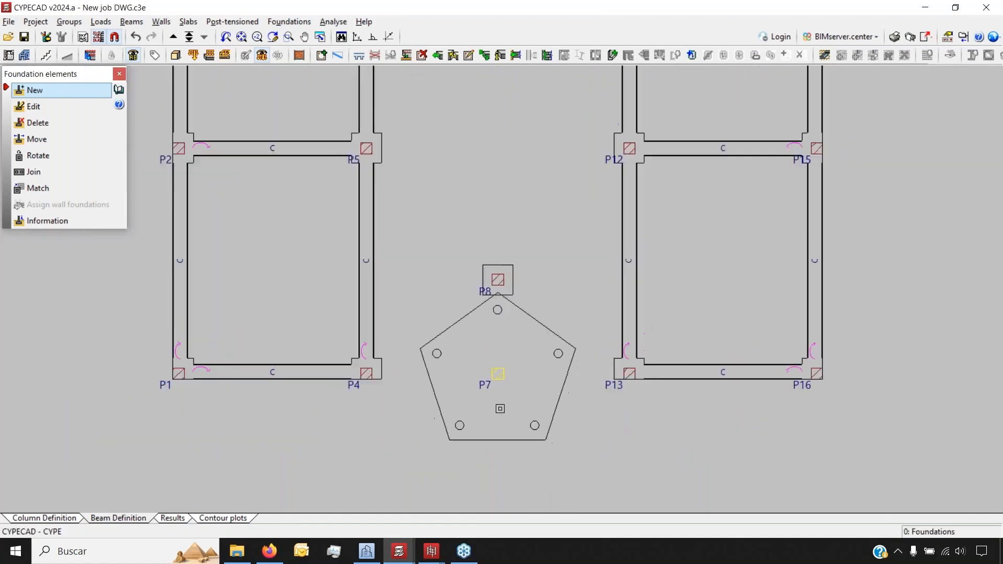
click(38, 123)
click(505, 386)
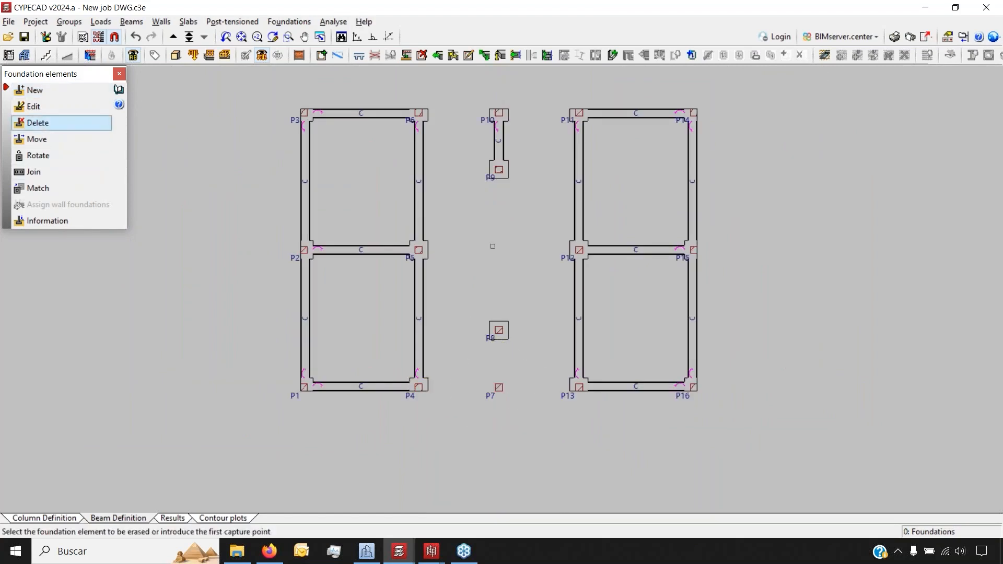
- Generate footings and beams automatically with a 10 m vision distance, 20-degree vision angle and 1.00 m maximum column axis separation
click(332, 21)
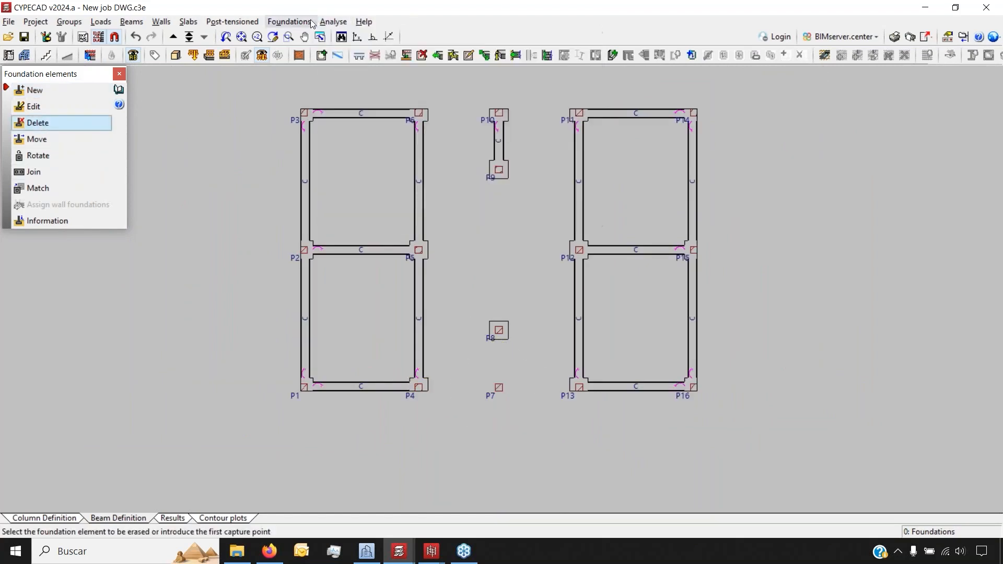
click(305, 21)
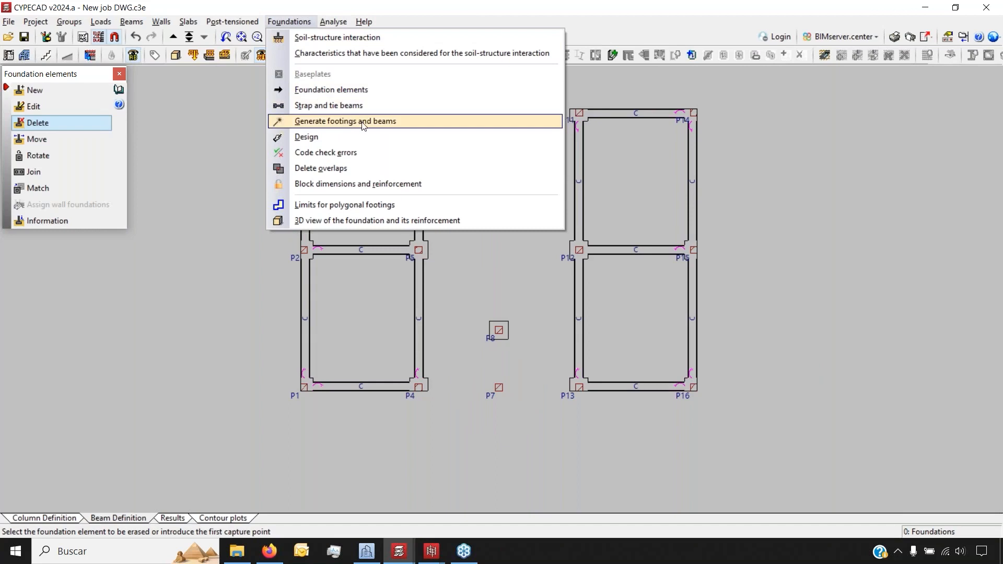
click(345, 121)
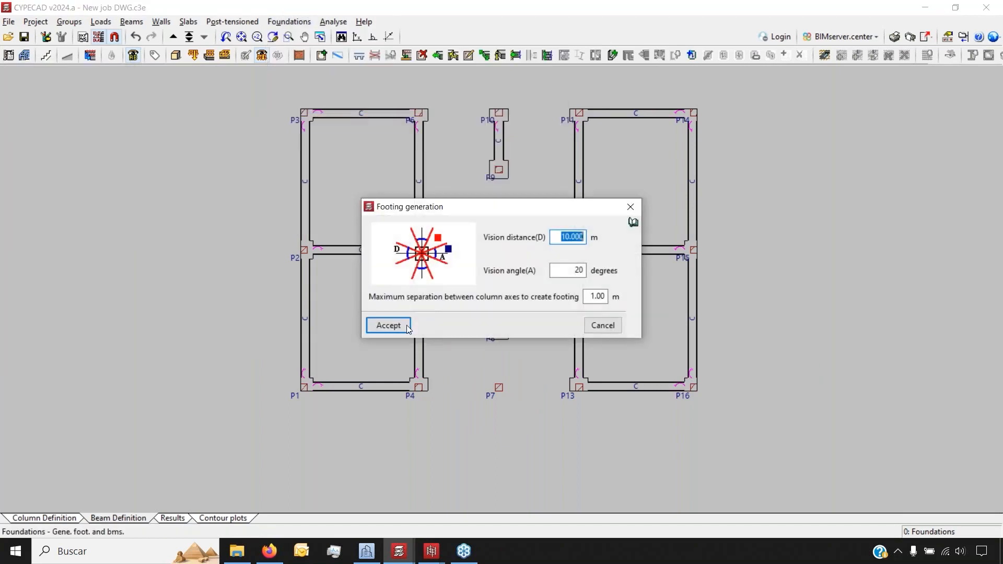
key(Return)
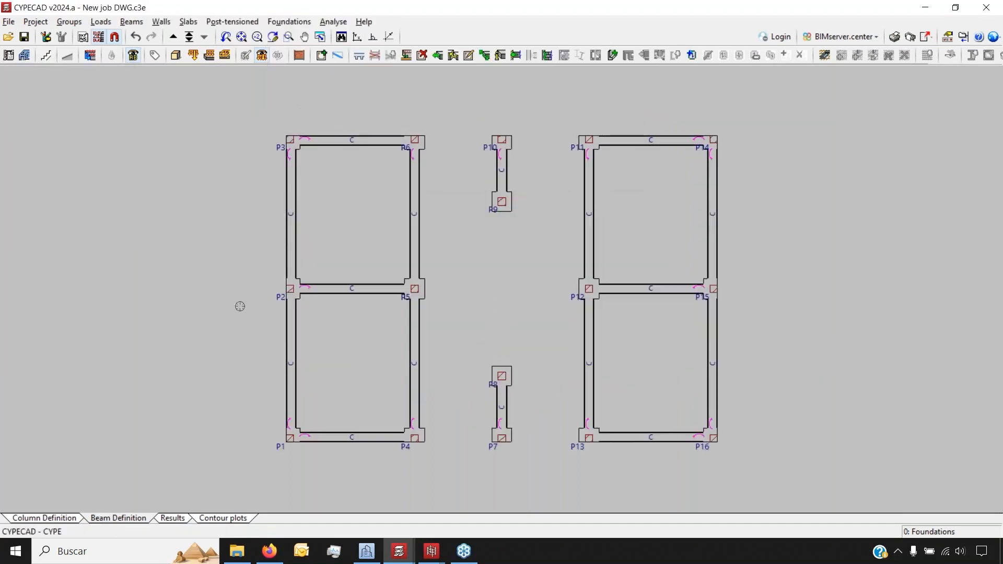
- Inspect the columns, footings and tie beams in the 3D view of the building, and return to the plan
click(176, 55)
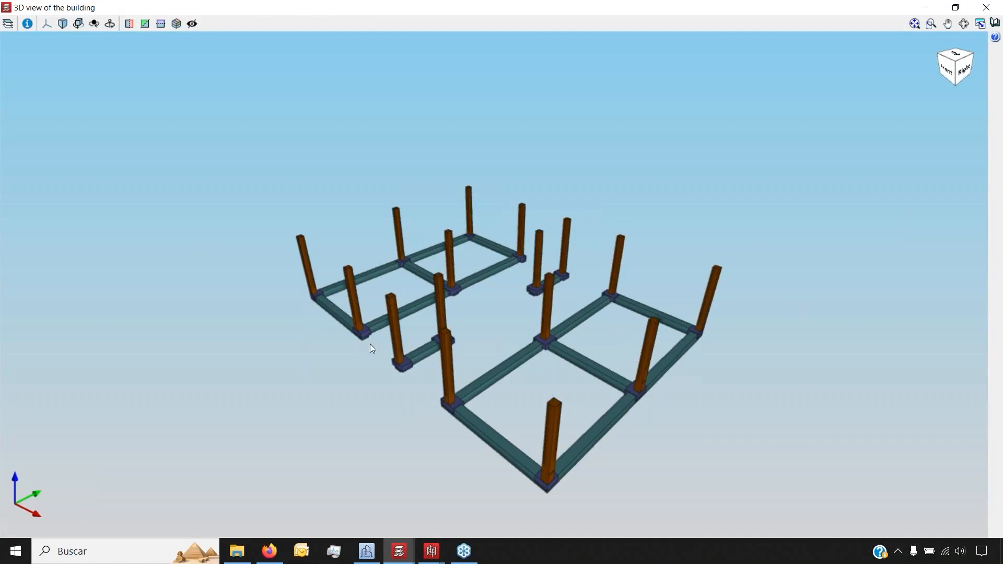
scroll(360, 314, up, 2)
mouse_move(353, 301)
middle_down()
mouse_move(585, 300)
mouse_move(459, 245)
mouse_move(313, 273)
mouse_move(500, 431)
middle_up()
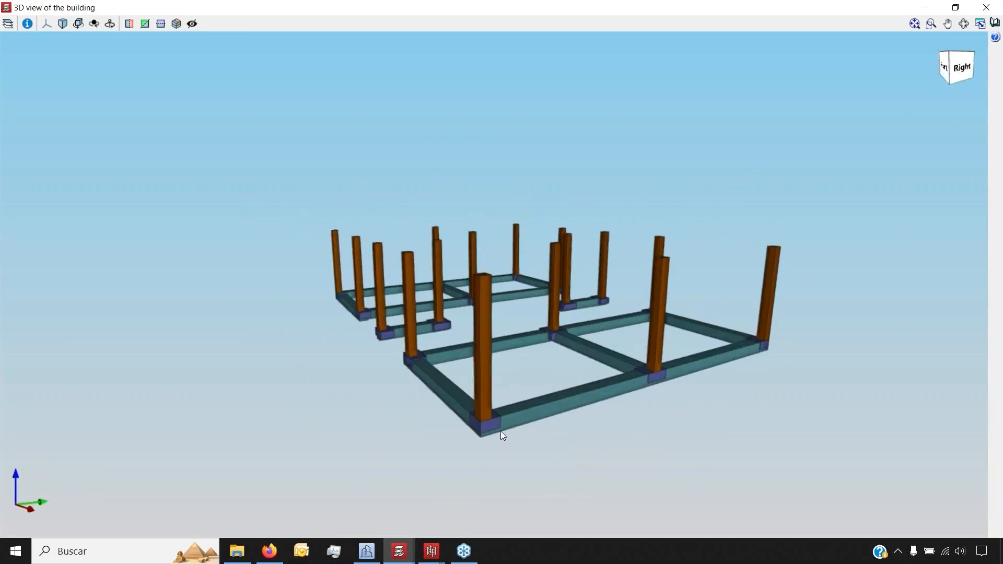
scroll(354, 315, up, 2)
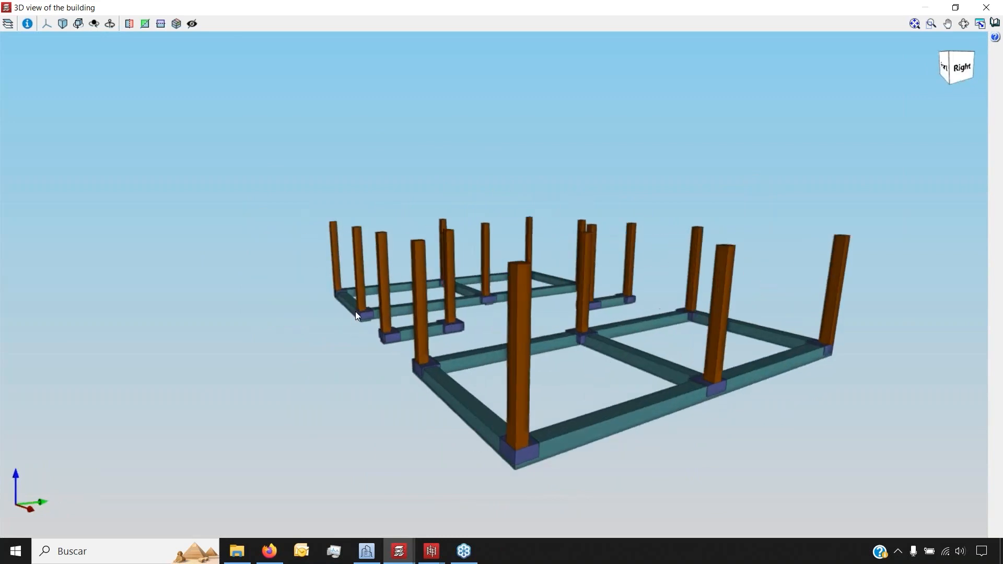
middle_drag(364, 237, 364, 299)
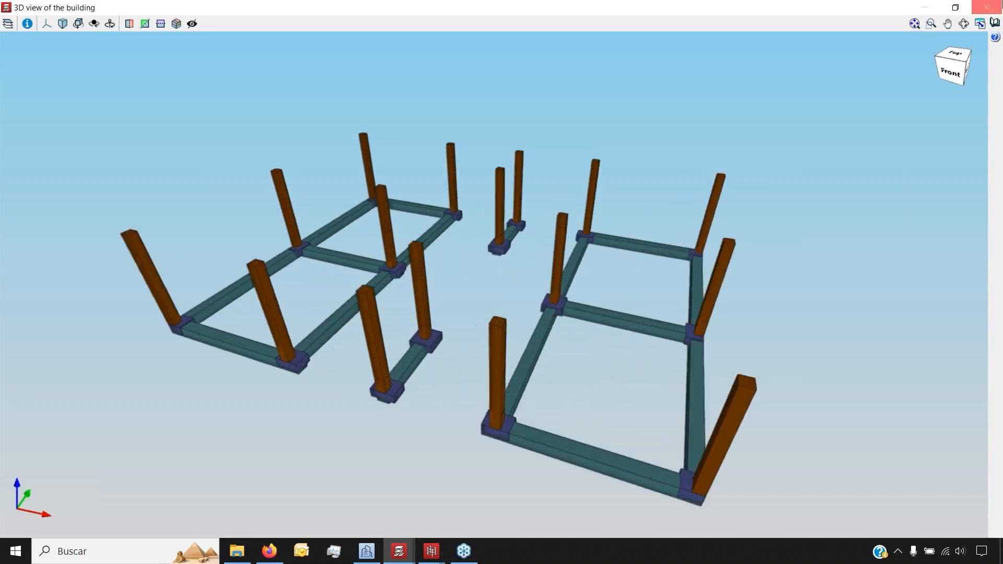
click(986, 8)
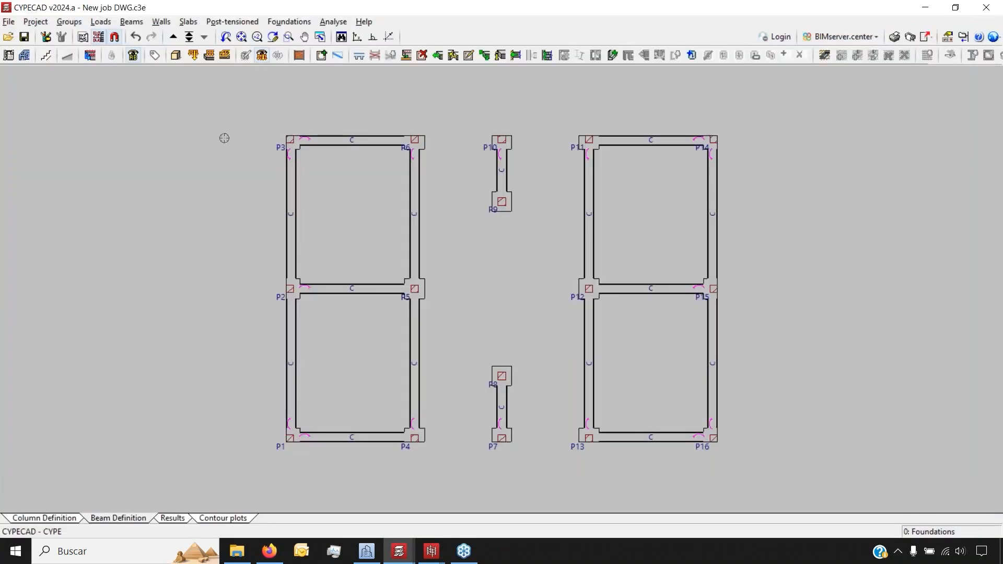
- Go to the Floor 1 group and bring its whole floorplan with columns P1 to P16 into view
click(189, 38)
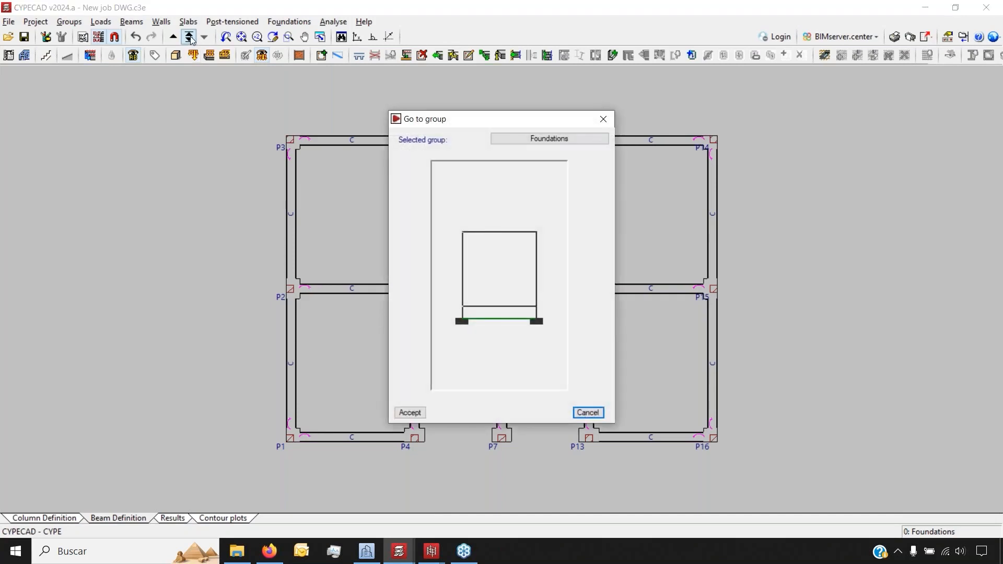
click(524, 302)
click(409, 412)
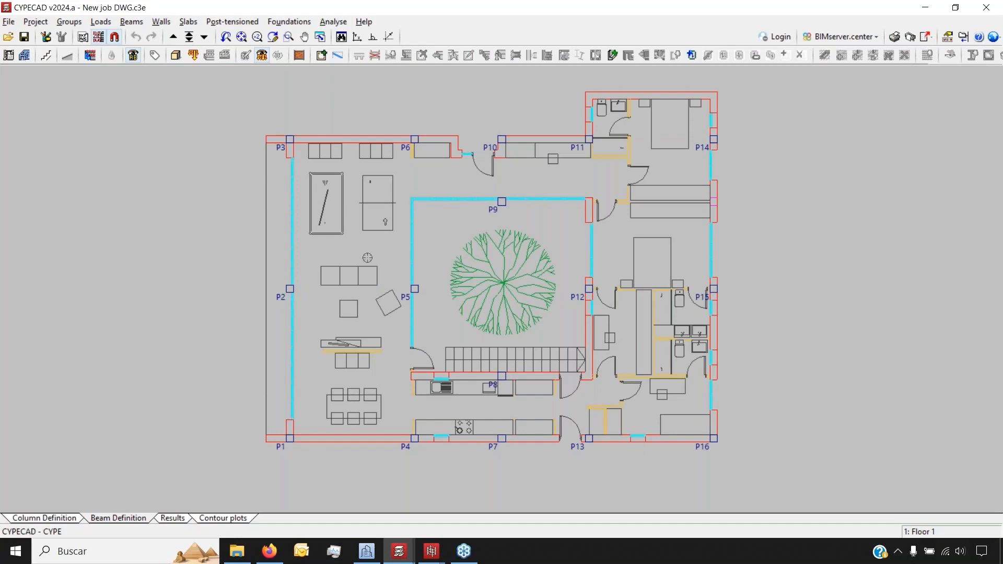
scroll(531, 160, up, 2)
scroll(229, 284, down, 2)
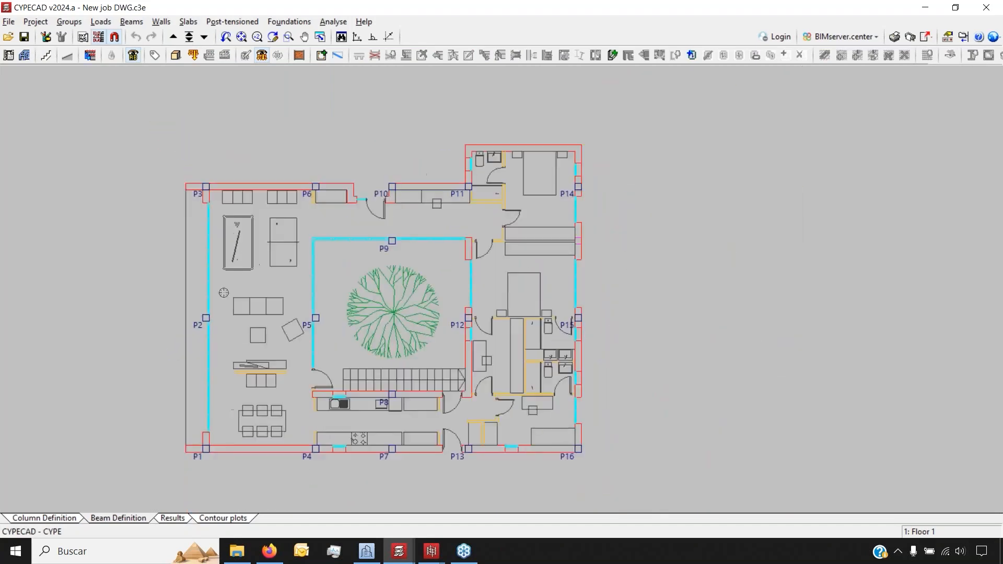
scroll(188, 227, up, 1)
middle_drag(280, 116, 291, 86)
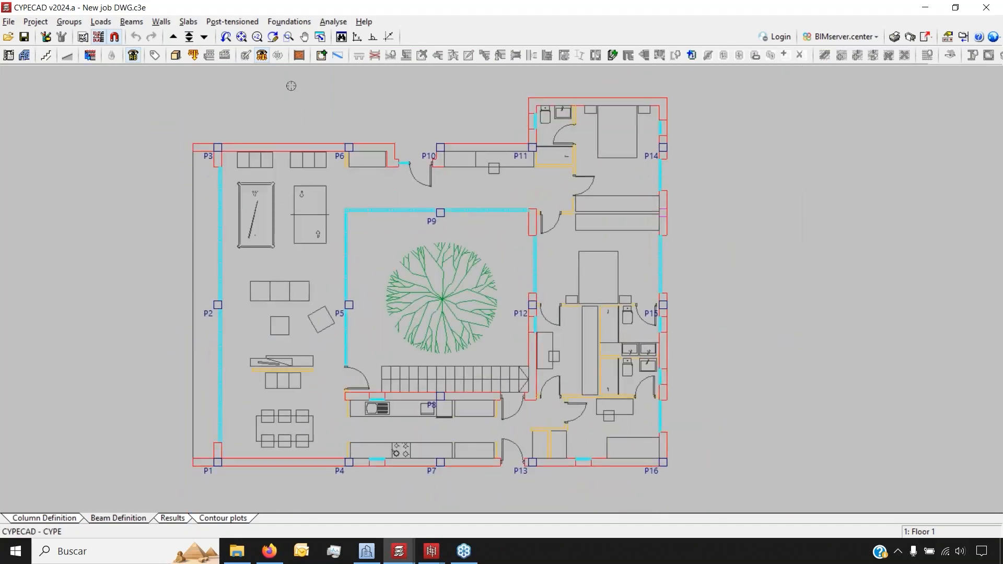
- Start defining a new beam and compare the options of the flat, dropped, lattice, steel and timber families
click(131, 21)
click(219, 36)
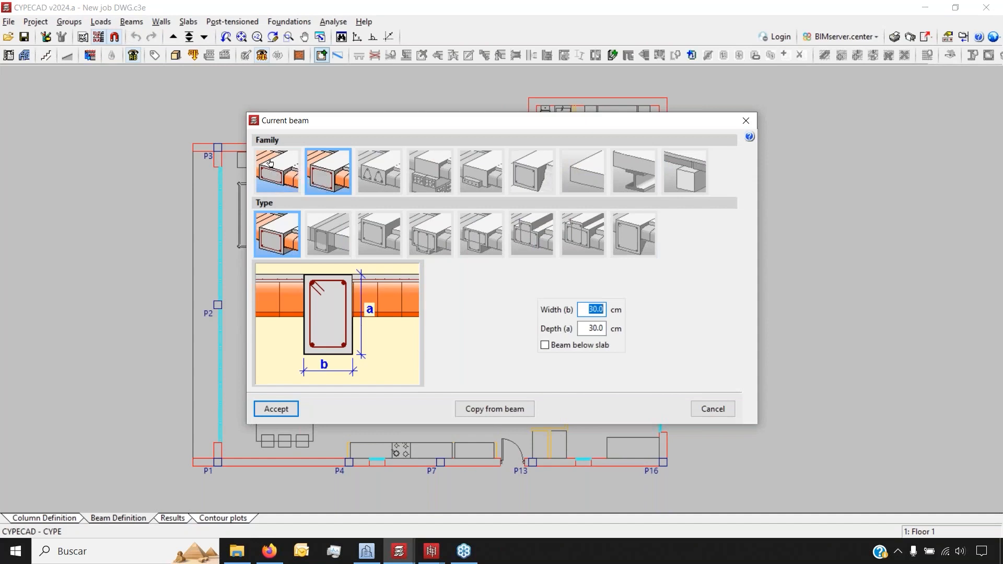
click(272, 169)
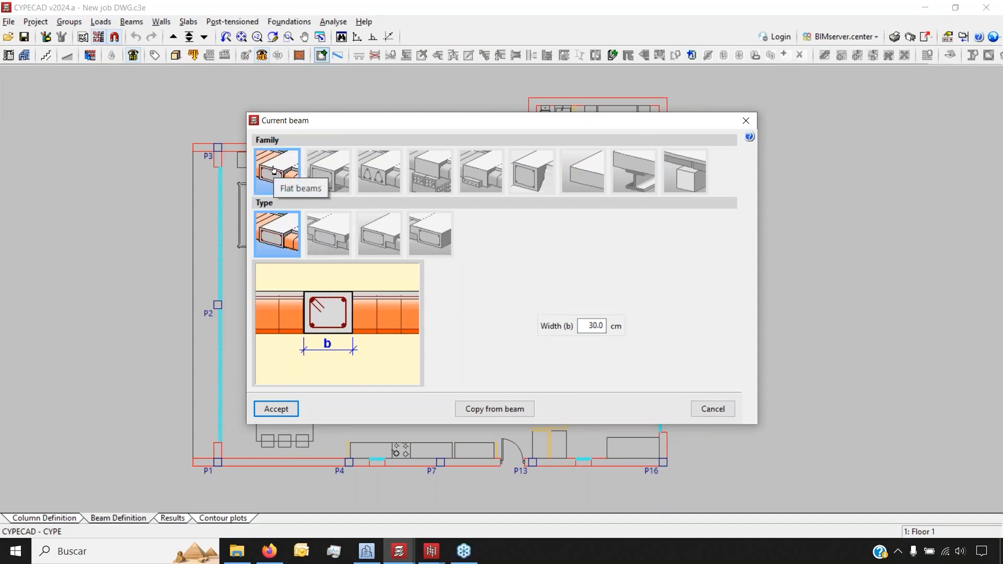
click(328, 171)
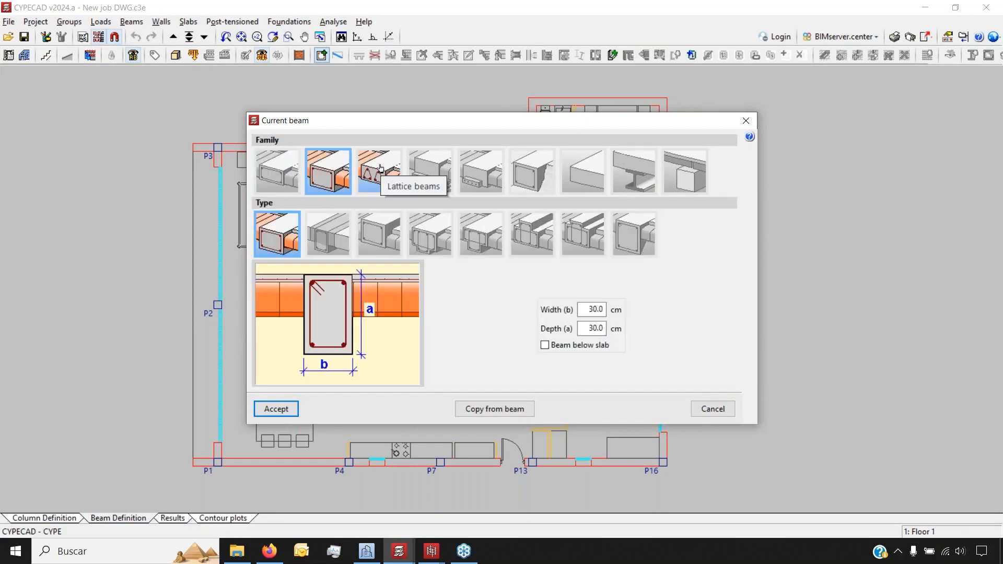
click(380, 168)
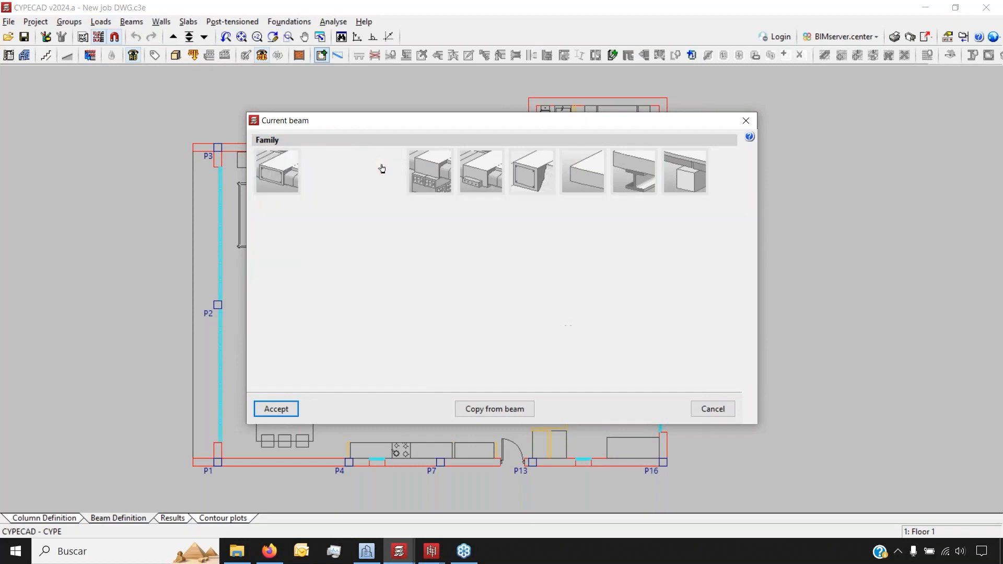
click(473, 173)
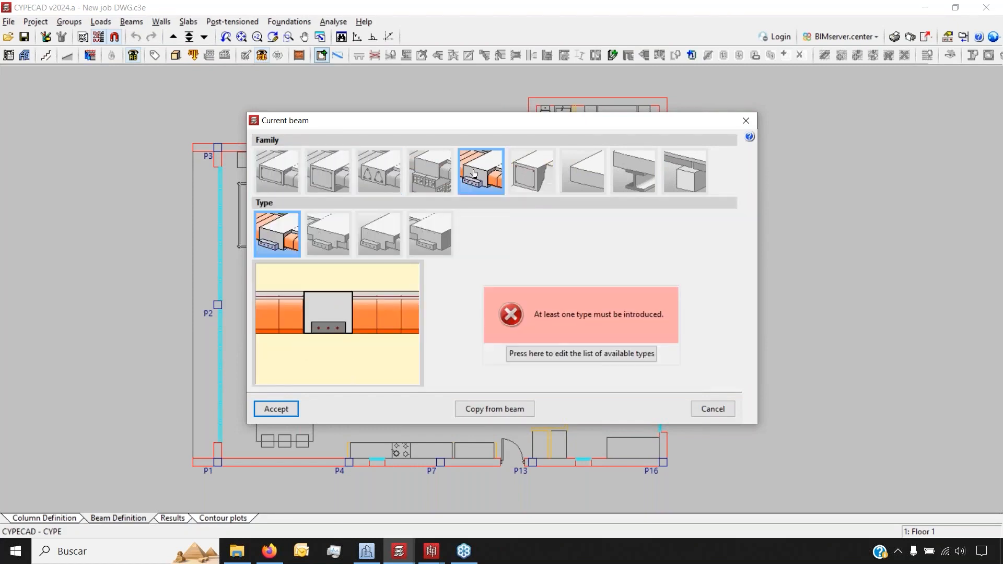
click(628, 175)
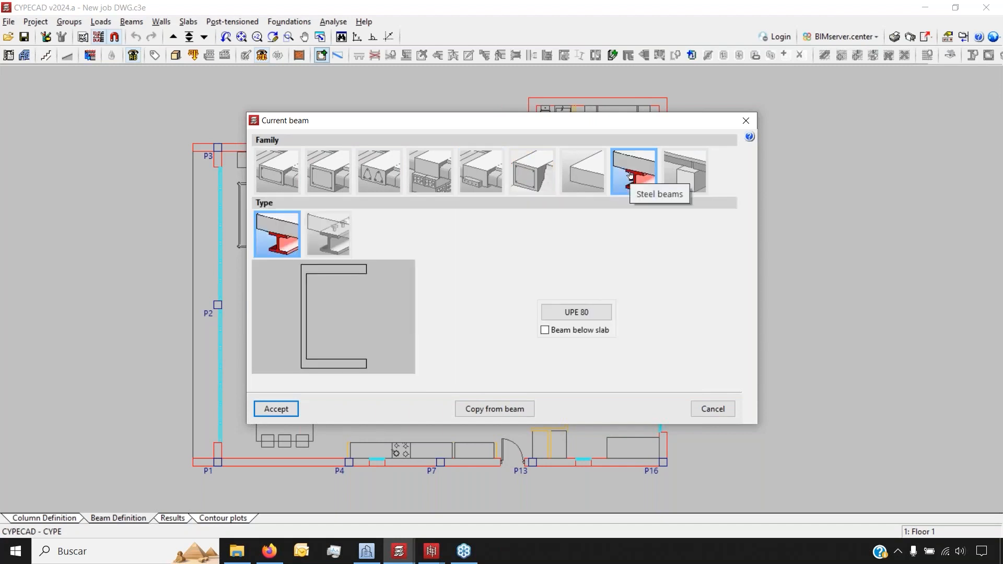
click(678, 176)
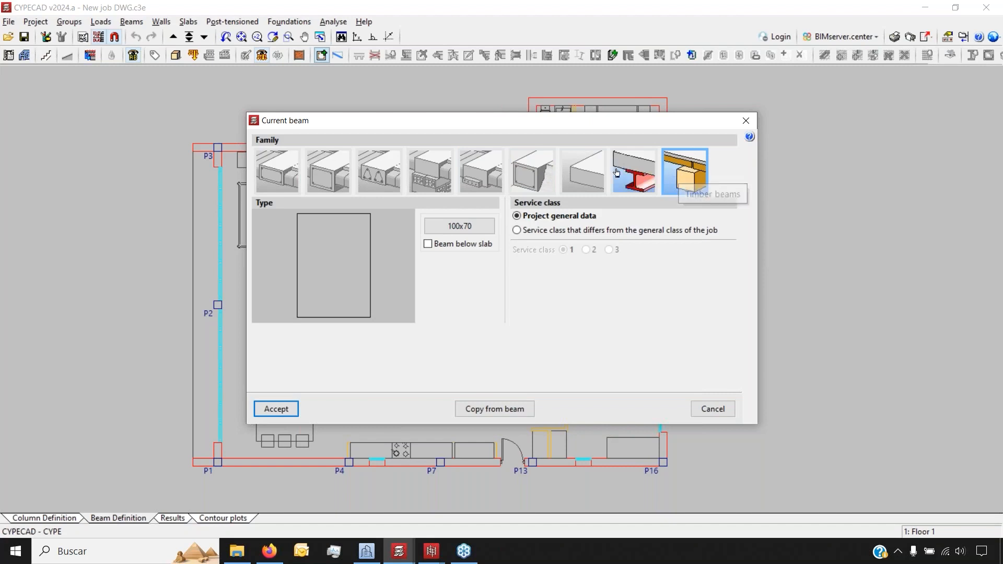
- Set the current beam to a dropped rectangular beam 30 cm wide and 30 cm deep, without the Beam below slab option
click(330, 183)
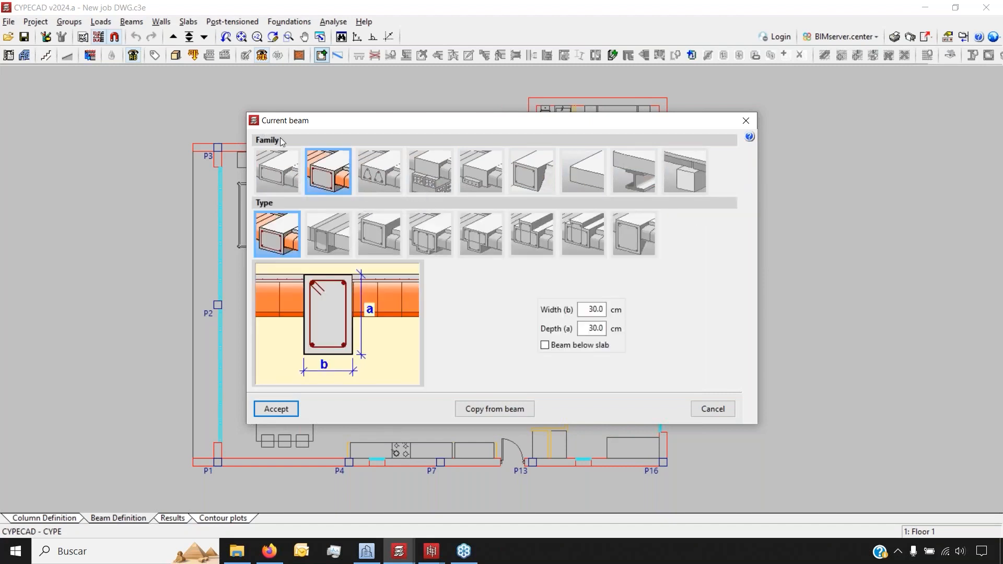
click(337, 241)
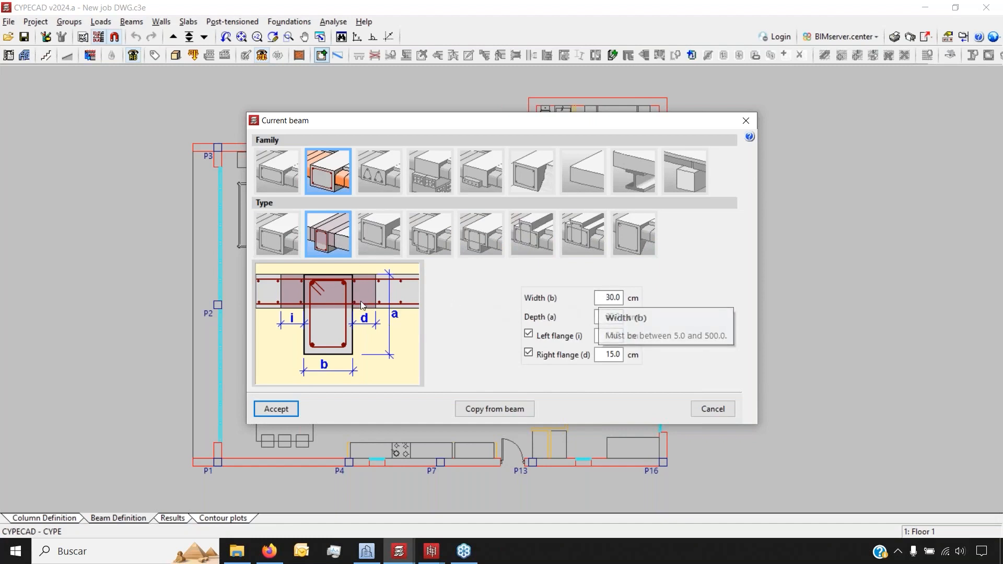
click(278, 236)
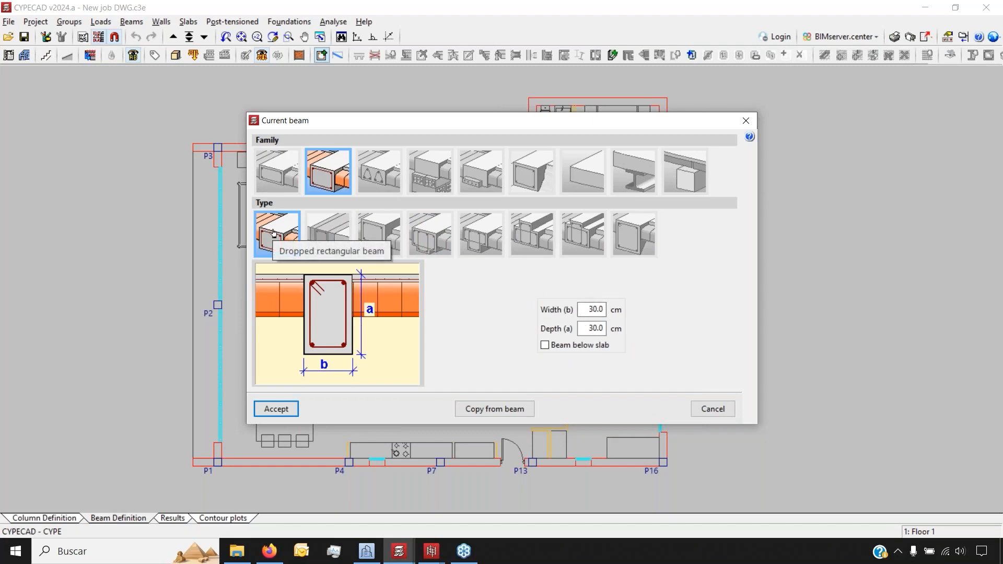
click(546, 345)
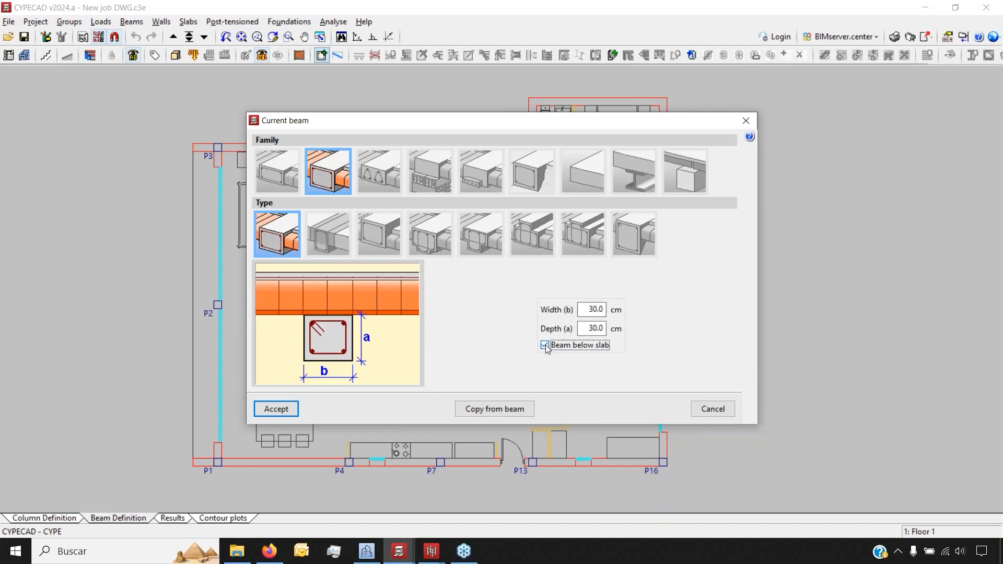
click(545, 345)
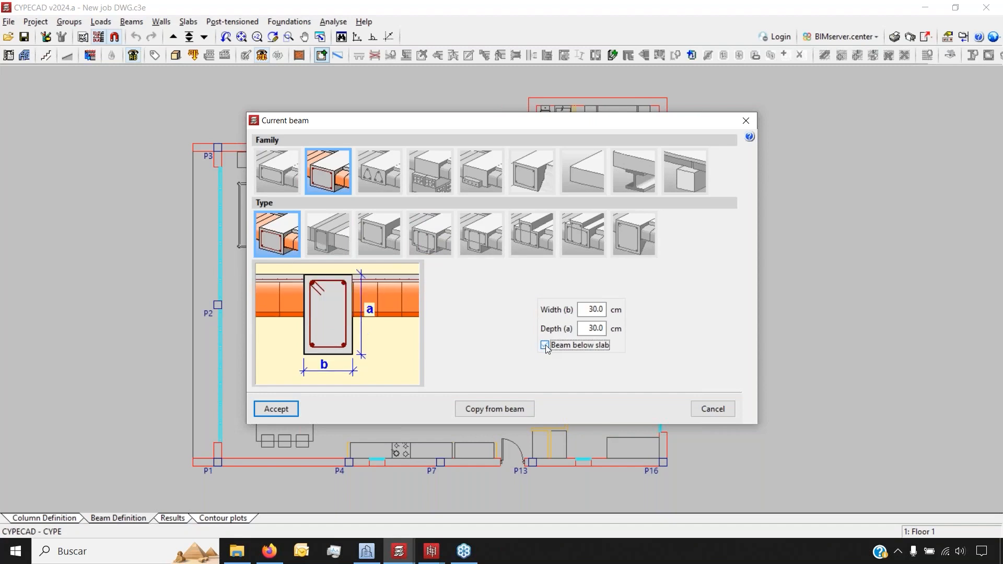
click(545, 345)
click(545, 345)
click(287, 412)
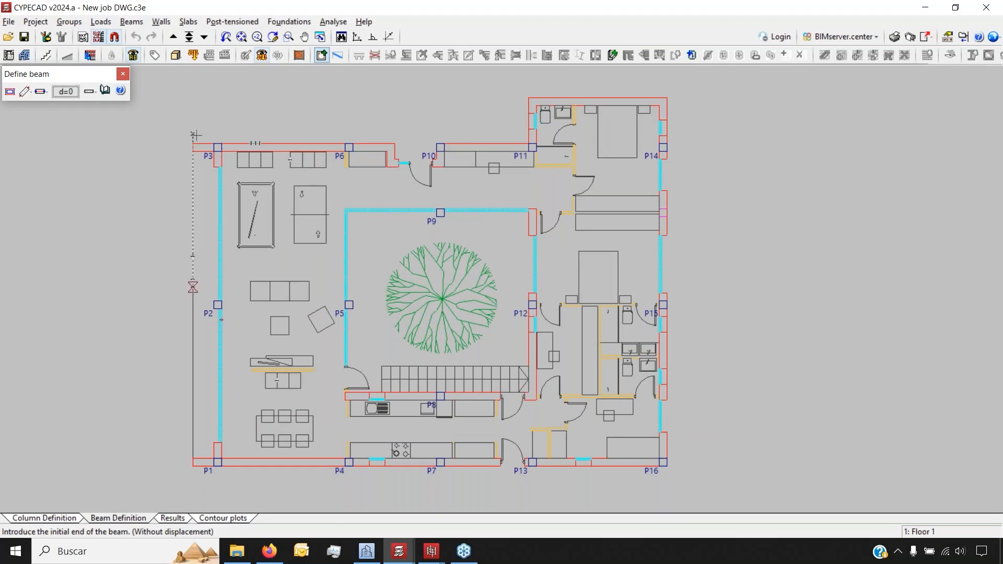
- Draw the 30x30 beam from column P3 to column P14, hiding the floorplan template before placing the beam's final end
scroll(194, 135, up, 5)
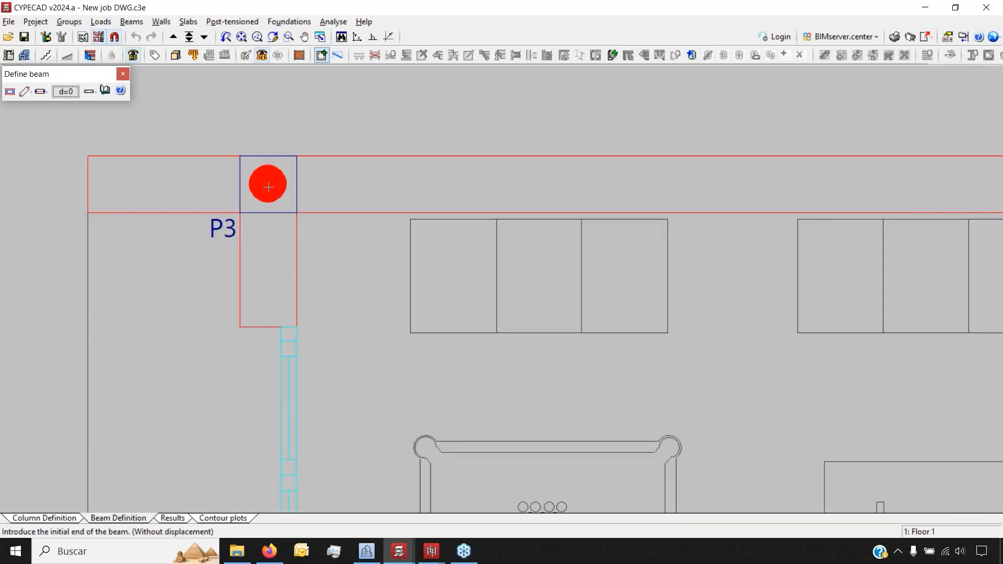
click(267, 183)
scroll(136, 220, down, 8)
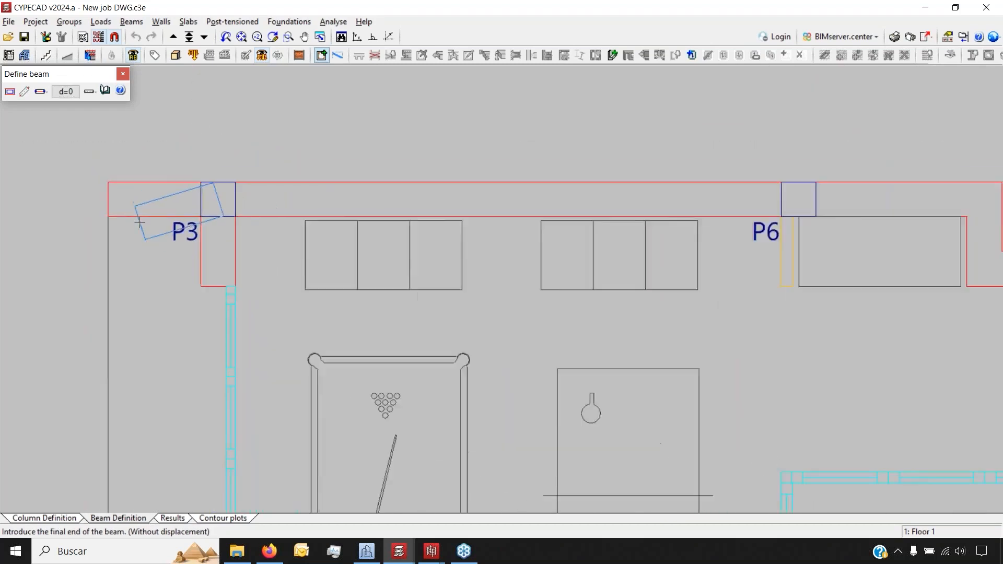
scroll(459, 212, up, 5)
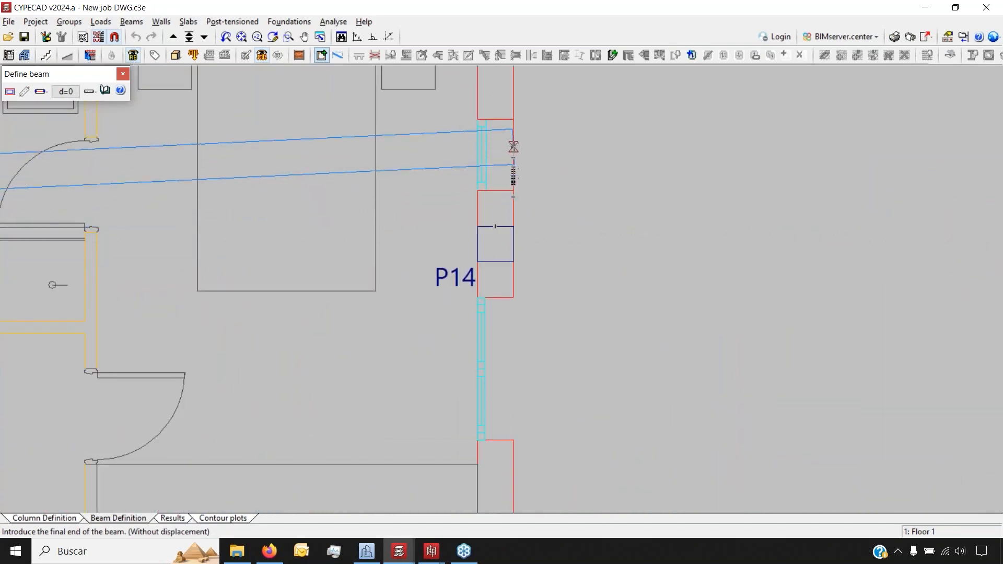
scroll(345, 290, down, 1)
scroll(435, 306, down, 2)
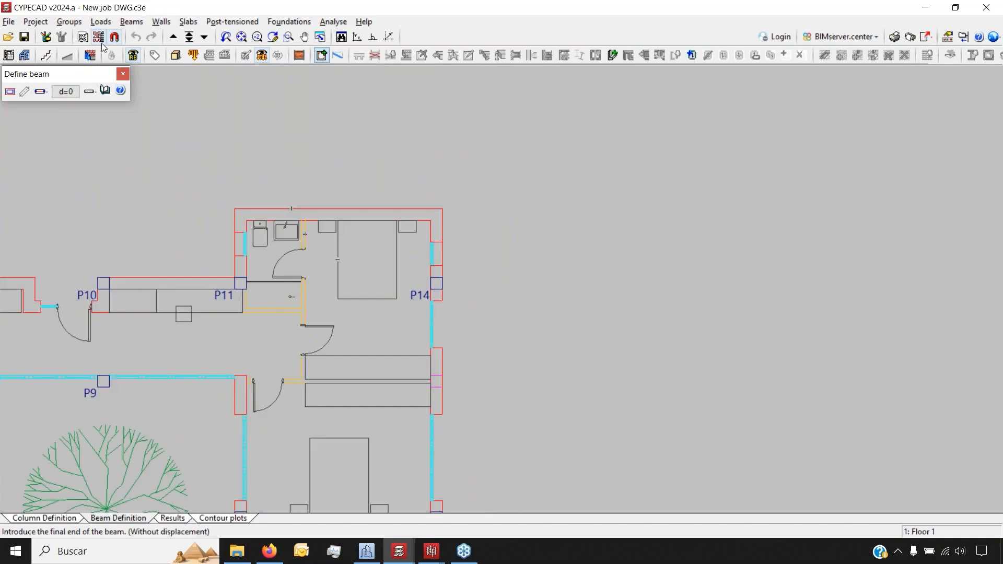
click(99, 38)
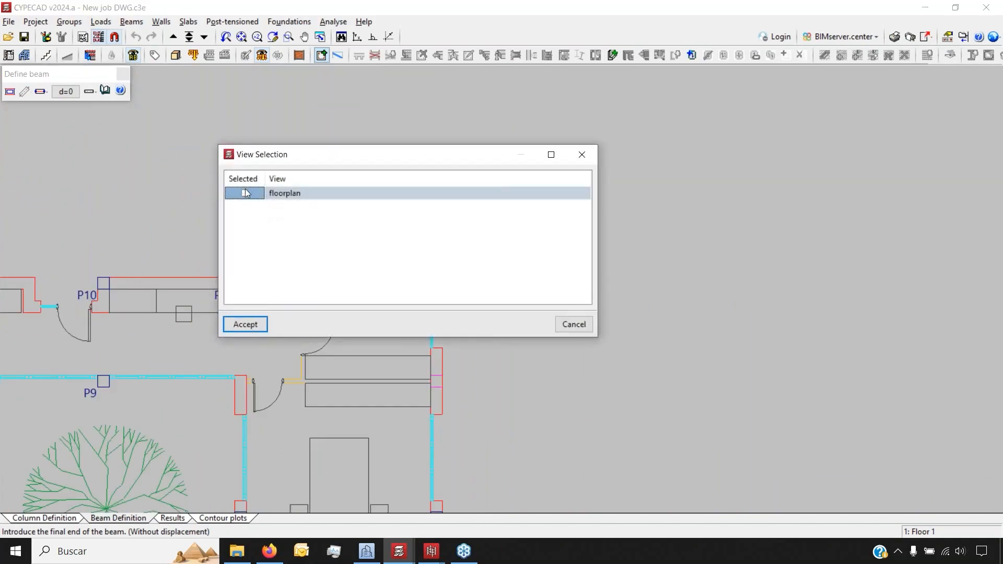
click(261, 327)
scroll(292, 193, down, 4)
scroll(333, 218, up, 3)
click(367, 238)
scroll(366, 237, down, 3)
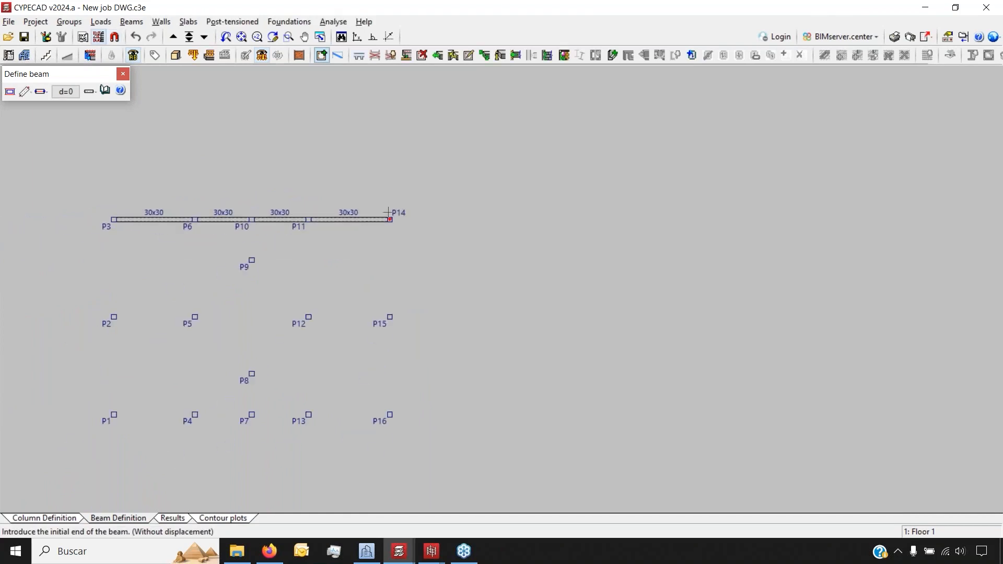
- Draw 30x30 perimeter beams from column P14 to P16 and from P16 to P1
click(390, 415)
click(390, 415)
click(114, 414)
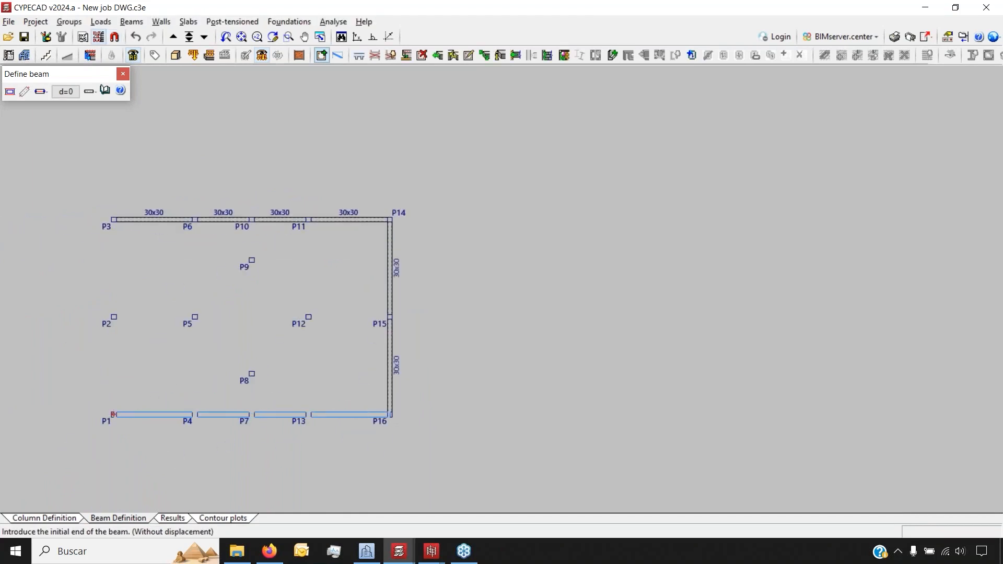
- Draw 30x30 beams from column P1 to P3, from P6 to P4, and from P11 to P13
click(114, 415)
click(109, 211)
click(194, 220)
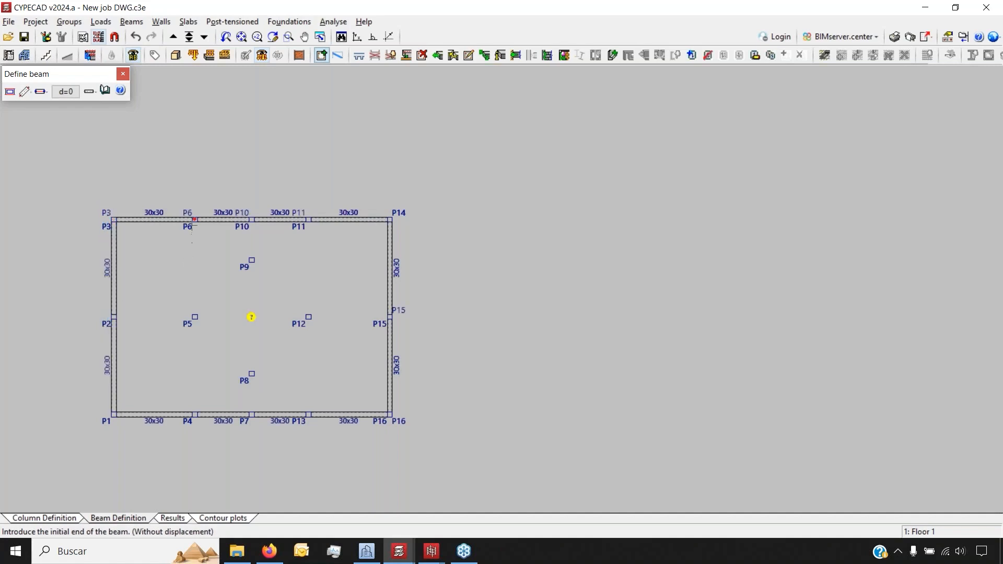
click(194, 415)
scroll(209, 297, up, 1)
scroll(42, 439, up, 2)
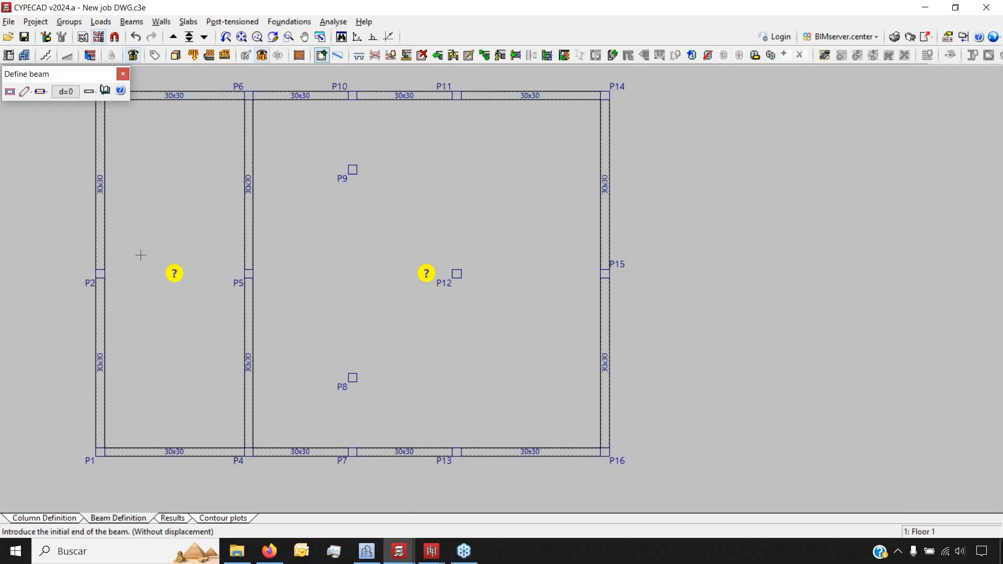
scroll(157, 272, up, 5)
scroll(157, 256, down, 5)
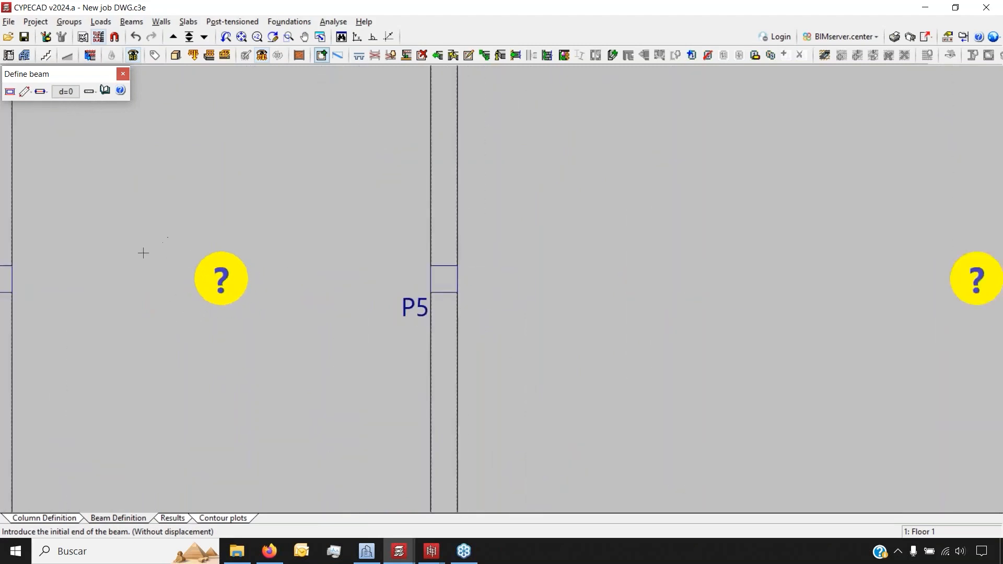
click(437, 110)
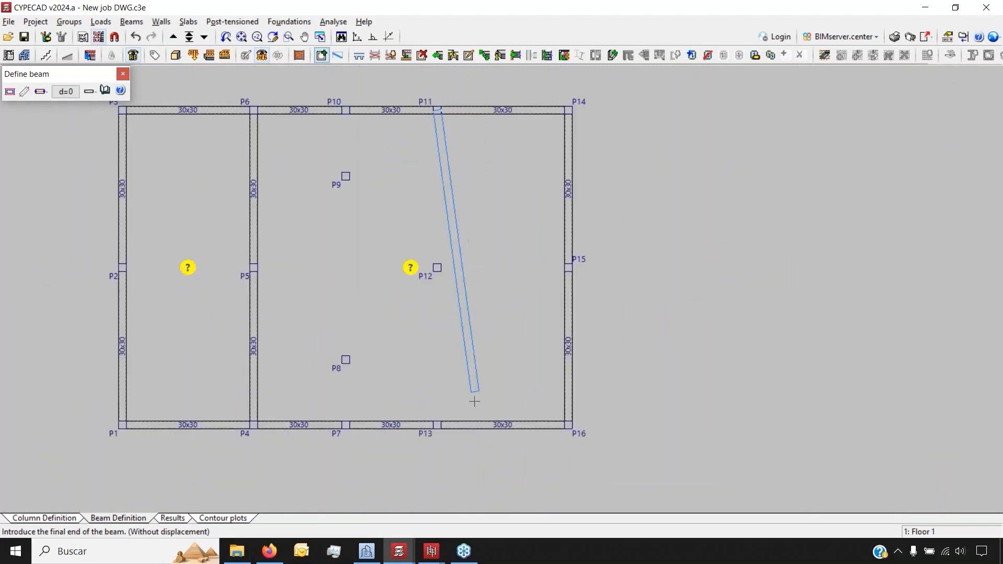
click(436, 426)
- Draw 30x30 cross beams from column P12 to P15 and from P5 to P2
click(438, 267)
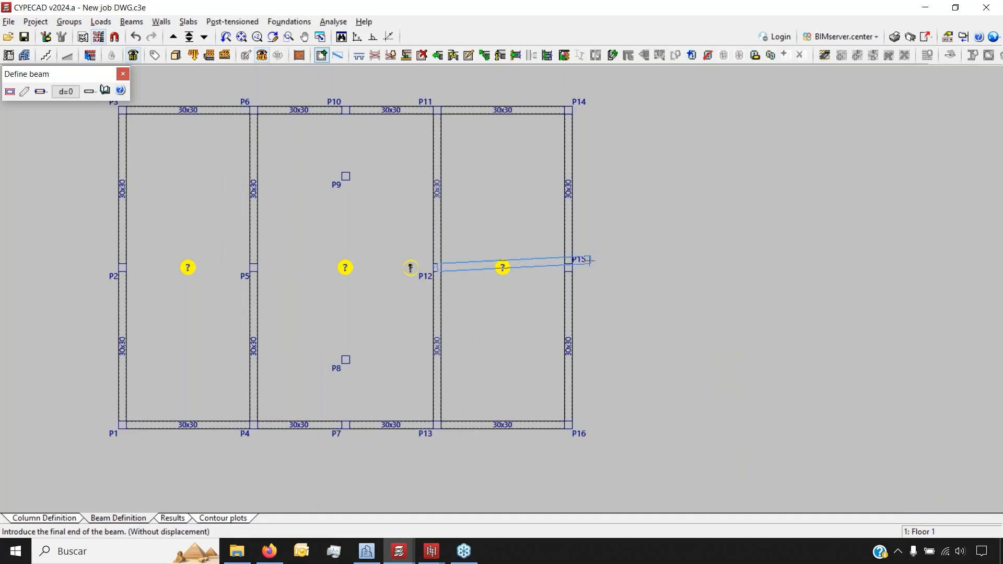
click(569, 267)
click(253, 267)
click(123, 267)
- Draw a 30x30 beam from P7 to P8, then orthogonal beams from P8 to the P4-P5 and P12-P13 beams
click(345, 424)
click(345, 360)
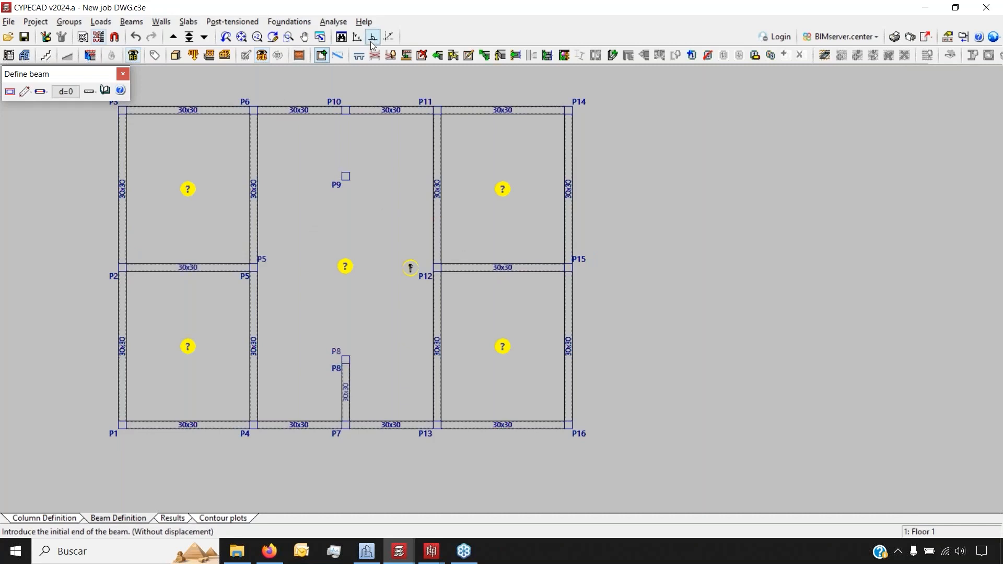
click(346, 359)
click(253, 359)
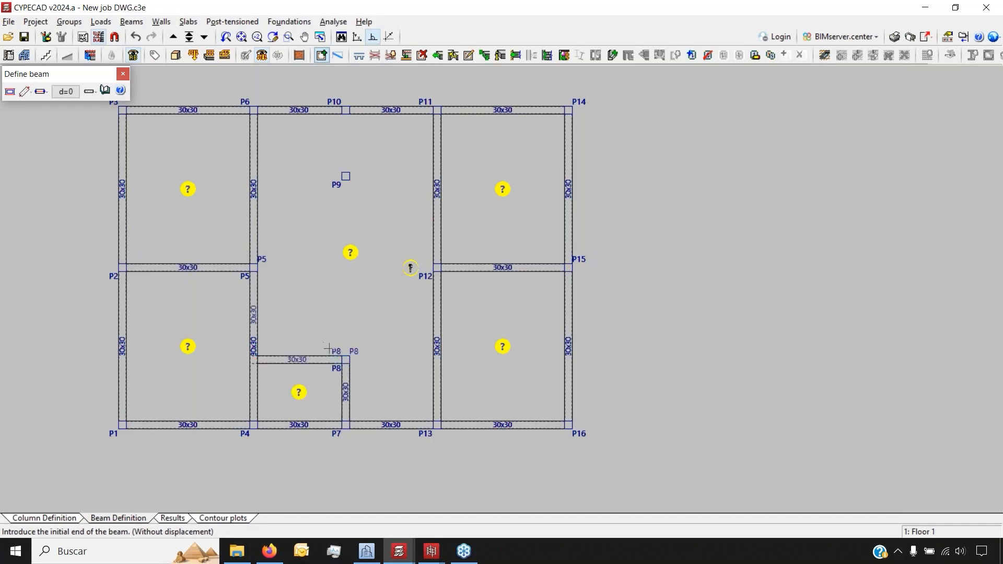
click(346, 359)
click(436, 359)
- Draw orthogonal 30x30 beams from column P9 to the P5-P6 beam, the P11-P12 beam and column P10
click(345, 176)
click(253, 175)
click(347, 176)
click(436, 176)
click(346, 176)
click(345, 110)
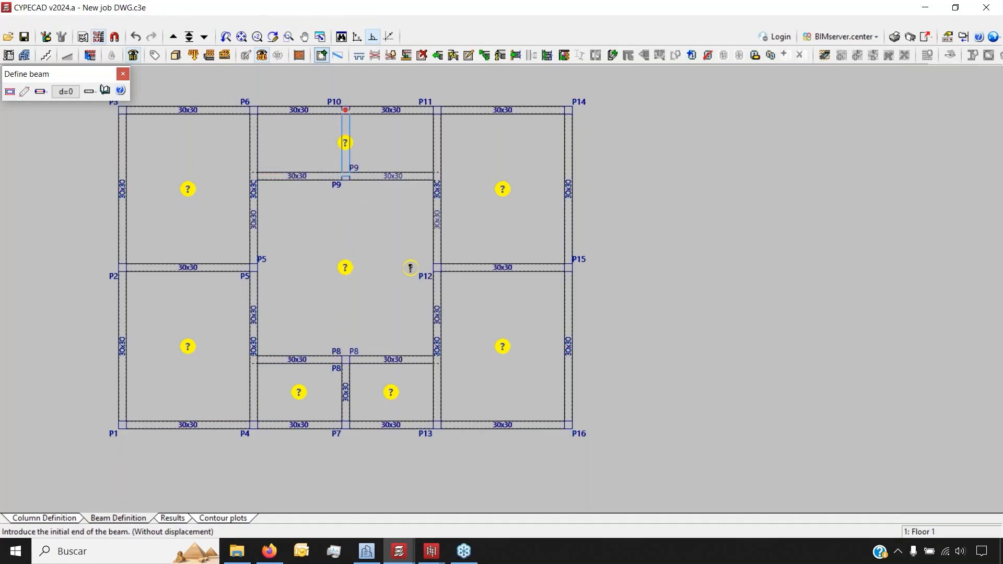
- Make the floorplan template visible again behind the Floor 1 beams
scroll(322, 277, up, 1)
scroll(322, 277, up, 3)
scroll(360, 287, down, 1)
scroll(436, 295, down, 3)
mouse_move(365, 254)
middle_down()
mouse_move(356, 253)
mouse_move(385, 273)
middle_up()
click(99, 37)
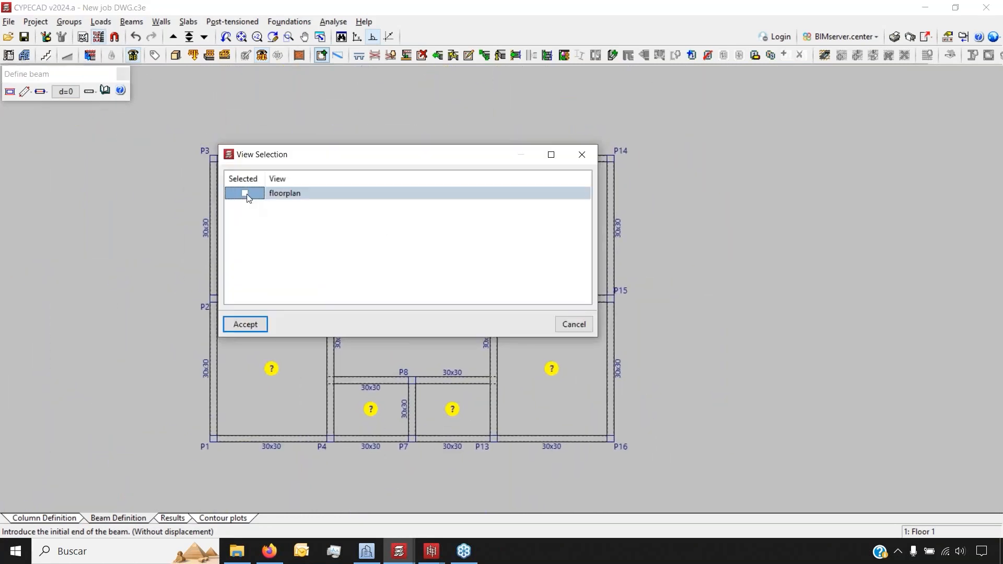
click(246, 325)
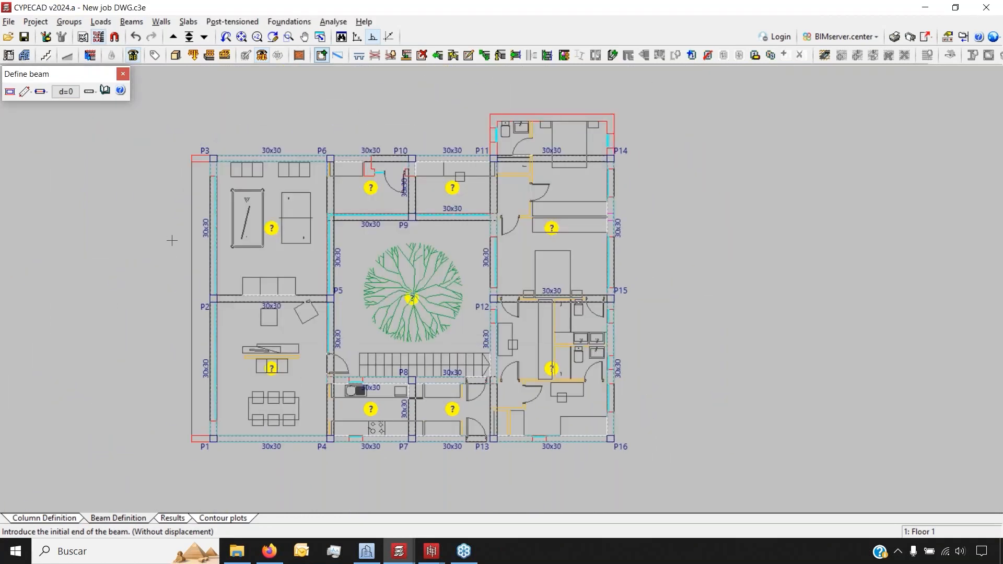
- Draw a 30x30 cantilever beam from column P1 to the template's outer wall corner, activating template object snaps for its end
scroll(184, 450, up, 5)
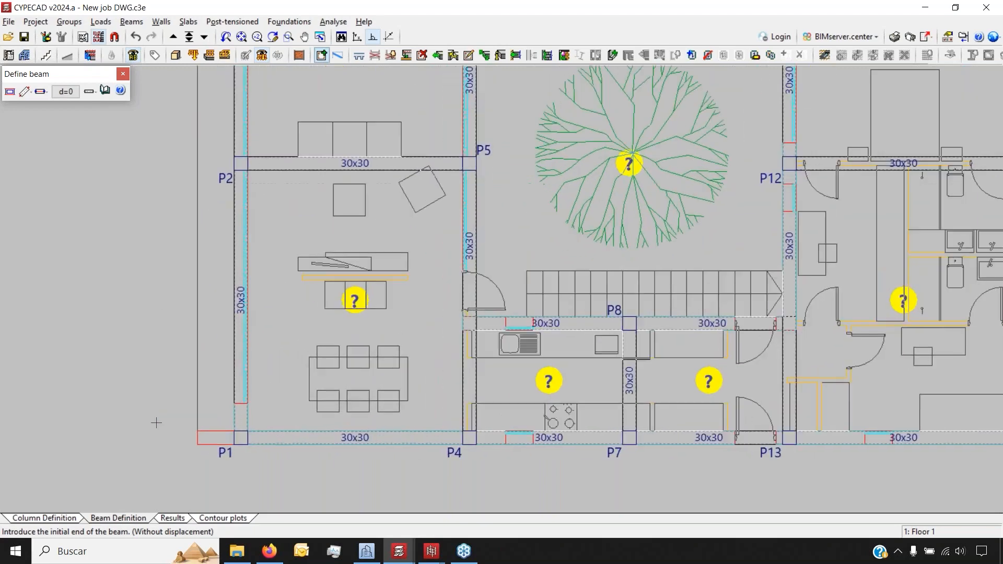
scroll(155, 427, up, 2)
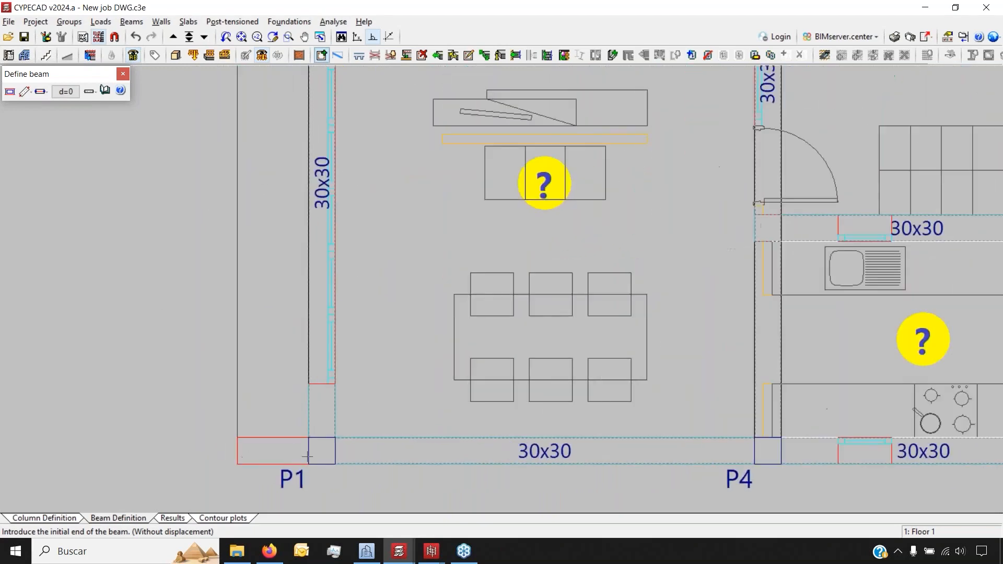
click(317, 450)
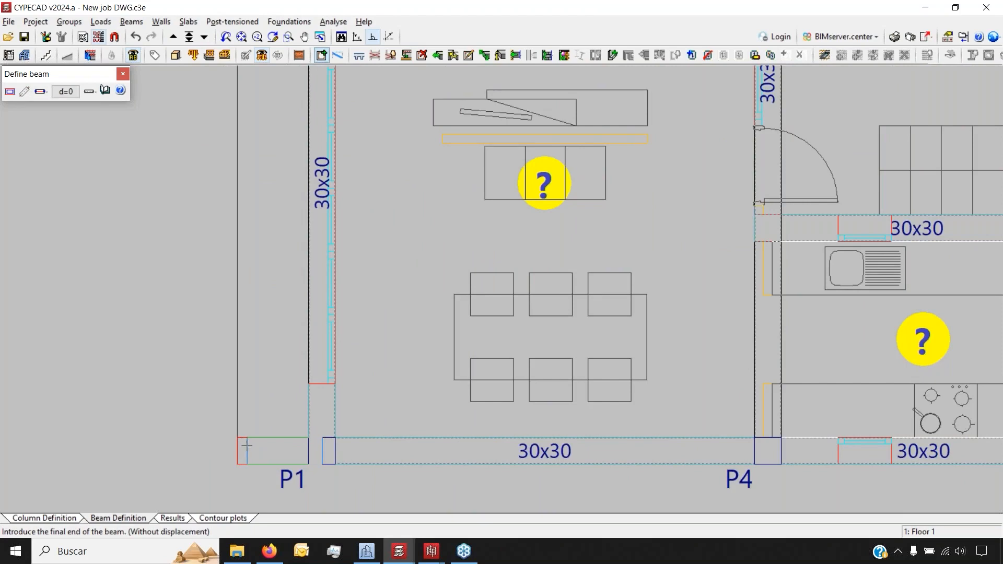
scroll(247, 445, up, 4)
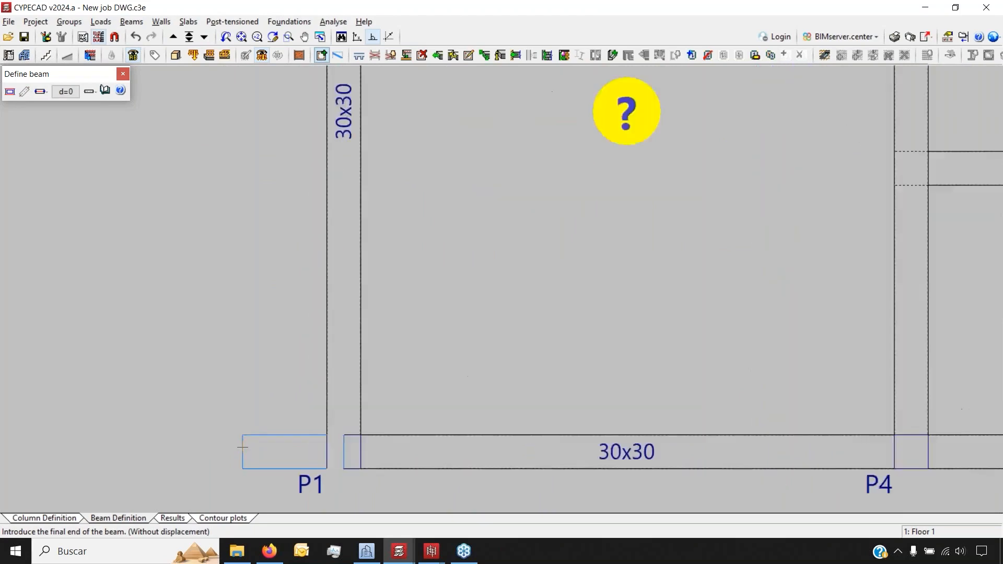
click(114, 36)
click(379, 221)
click(393, 331)
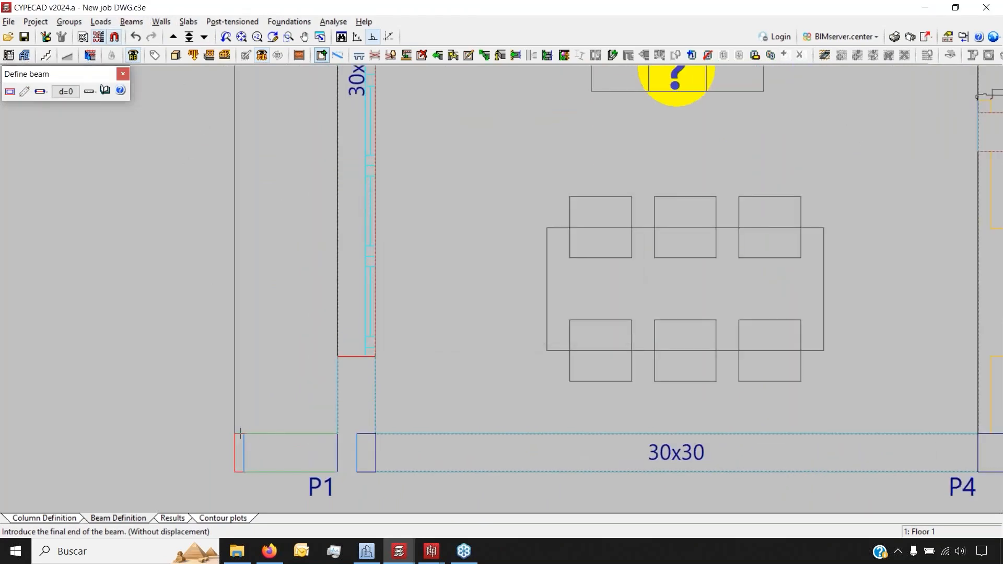
click(235, 430)
- Draw a 30x30 cantilever beam from column P3 to the template's outer wall corner, reactivating object snaps for its end
scroll(235, 429, down, 5)
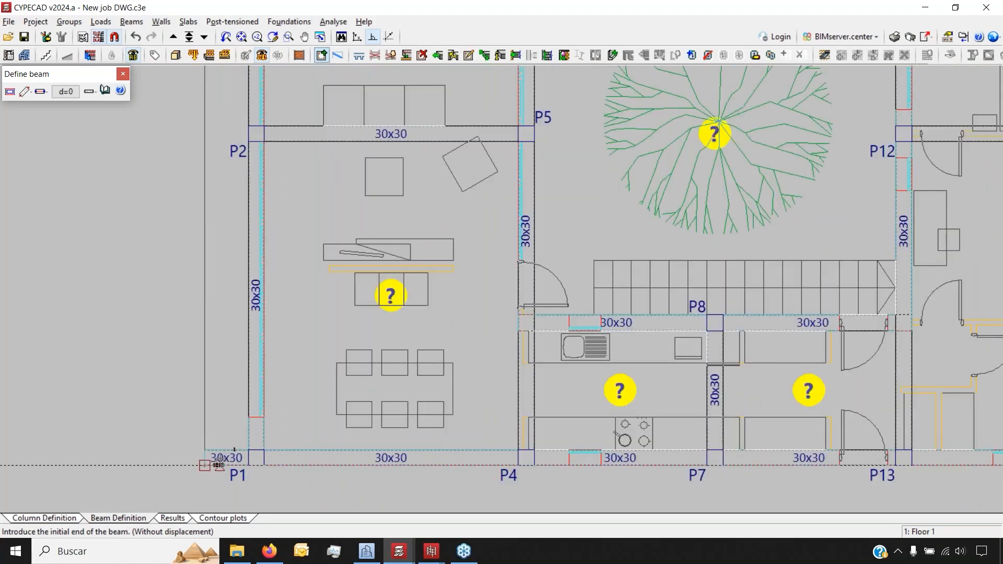
scroll(220, 439, down, 2)
scroll(228, 90, up, 7)
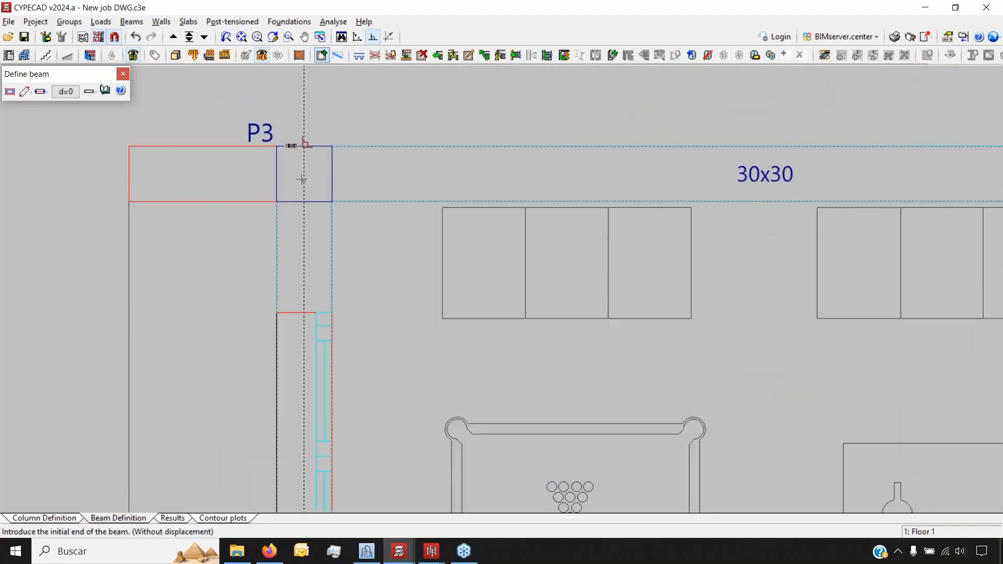
click(303, 173)
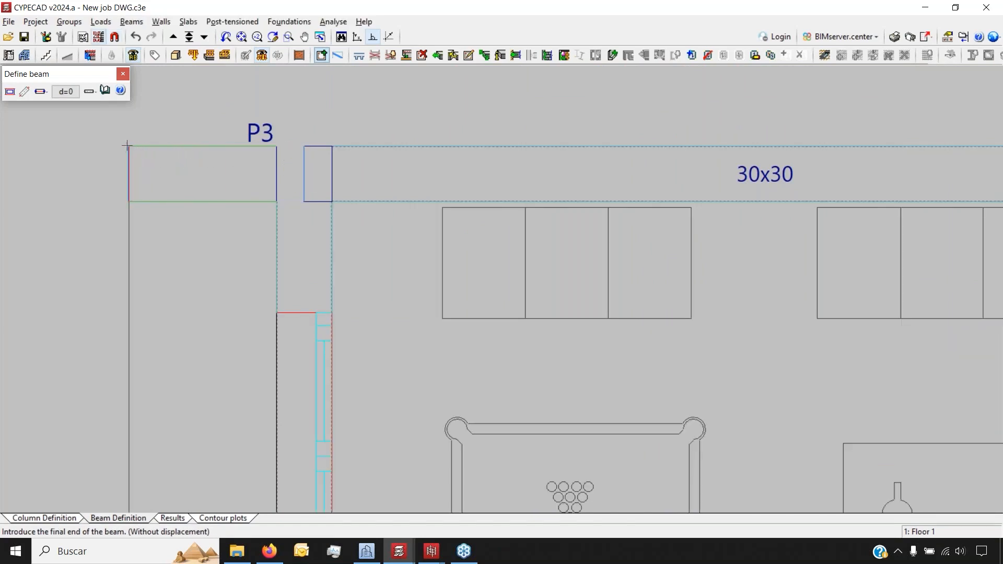
click(114, 37)
click(396, 220)
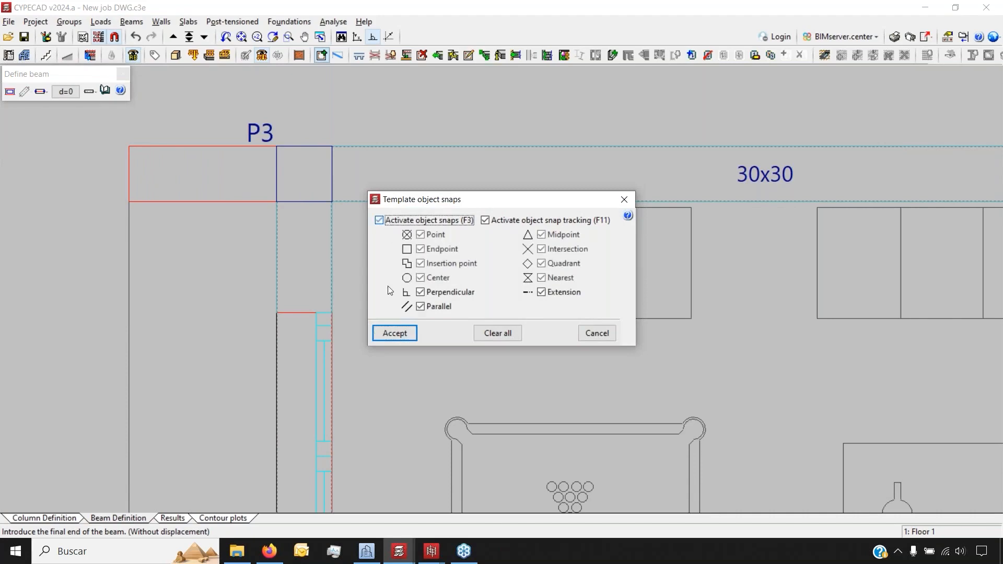
click(395, 334)
click(129, 147)
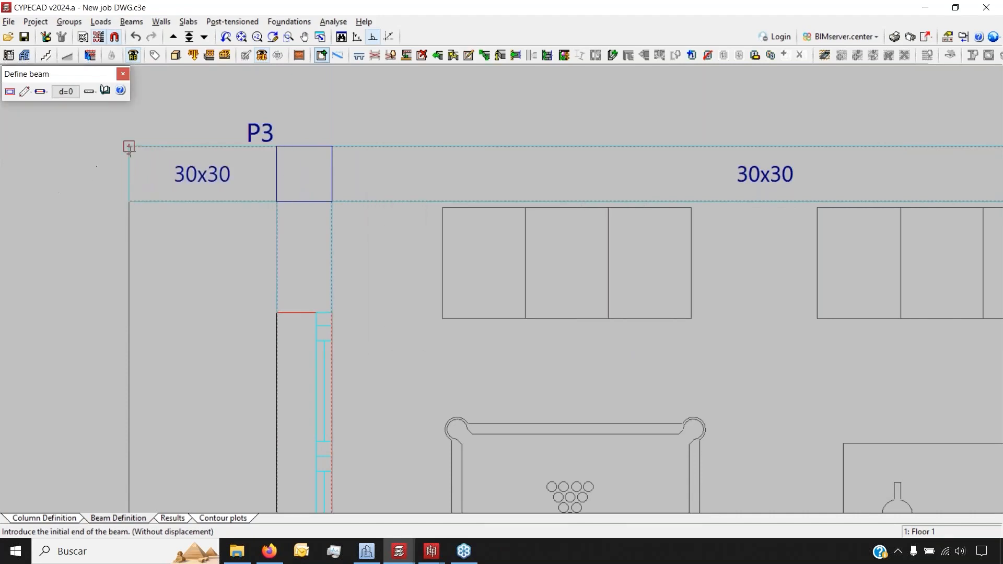
- Draw 30x30 cantilever beams from columns P11 and P14 to the outer edge of the projecting bedroom and bathroom
scroll(129, 147, down, 5)
scroll(267, 223, up, 4)
scroll(281, 311, up, 3)
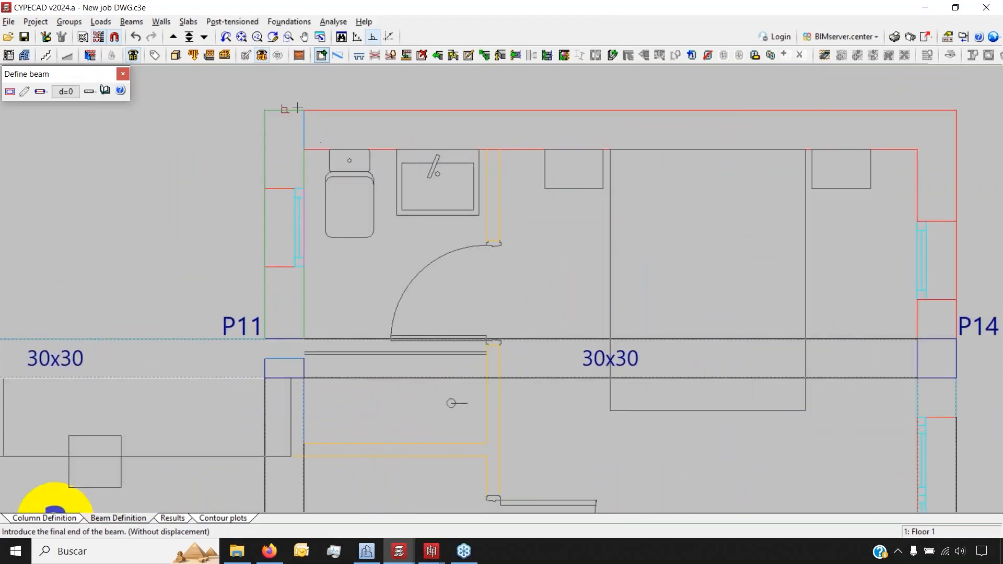
scroll(202, 190, down, 2)
scroll(531, 259, up, 2)
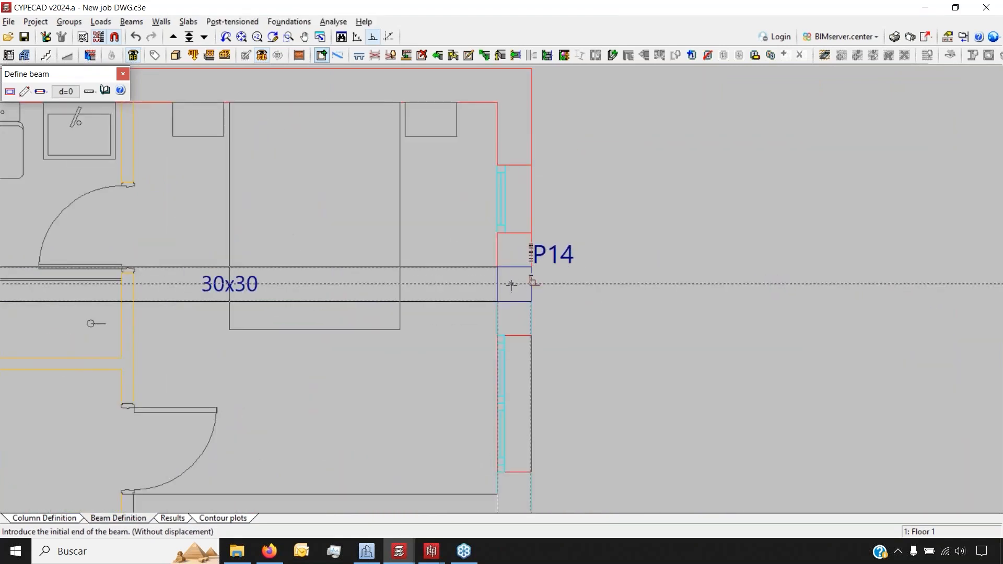
scroll(531, 281, up, 2)
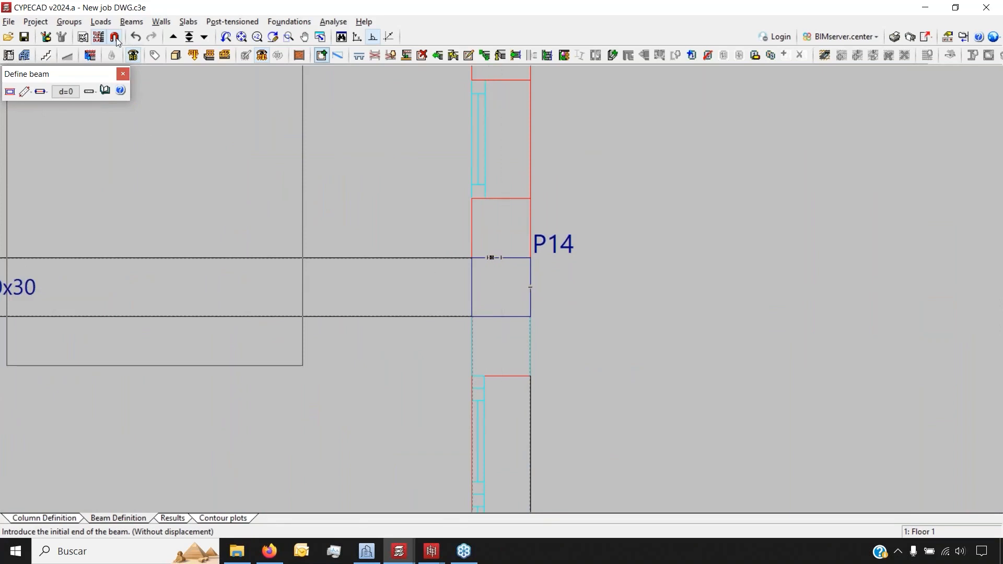
click(492, 282)
scroll(501, 219, down, 3)
scroll(504, 216, up, 4)
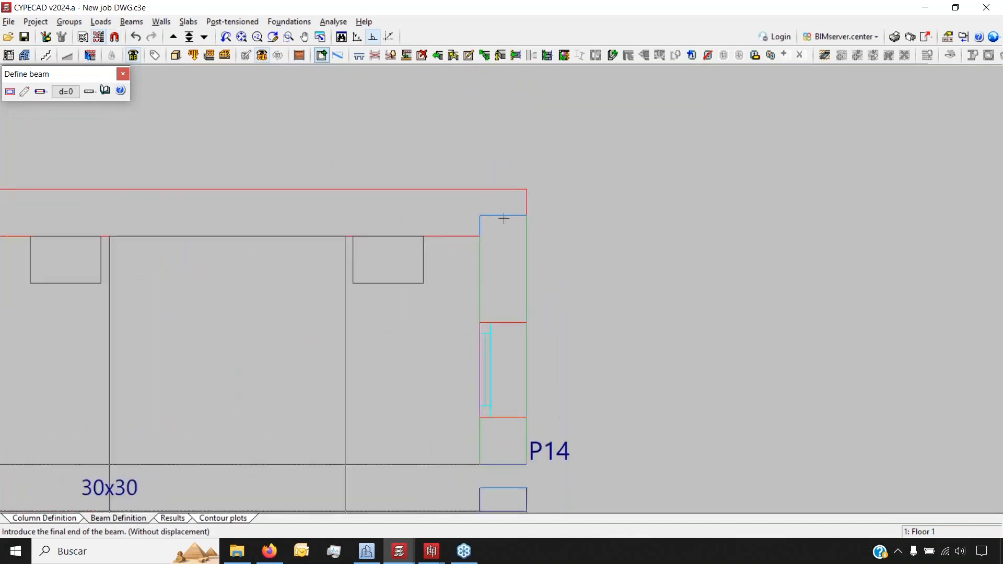
click(502, 185)
- Start an outer edge beam at the free end of P3's cantilever and compare its preview with the template line towards P1
scroll(595, 156, down, 3)
scroll(581, 149, down, 3)
scroll(294, 211, up, 2)
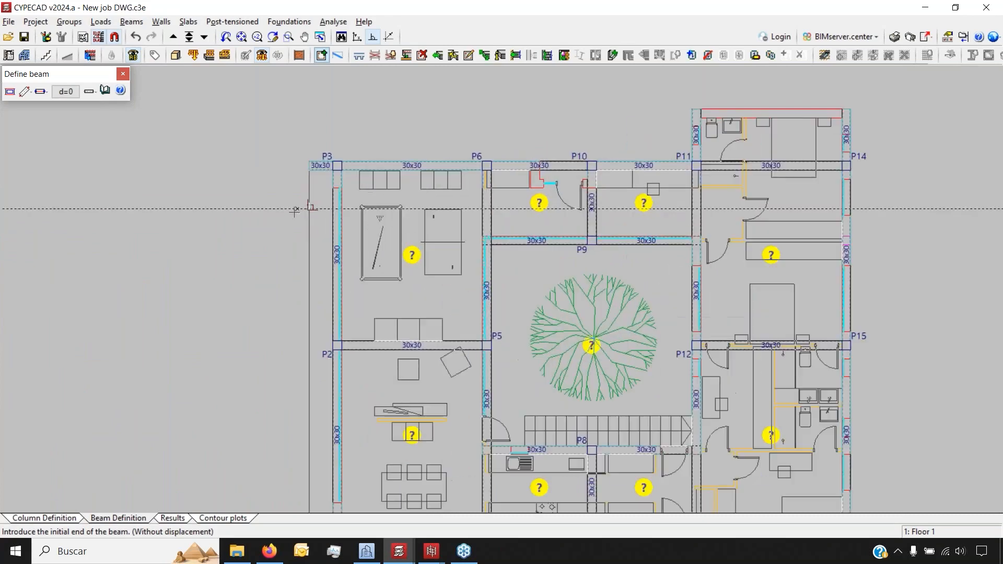
scroll(307, 159, up, 3)
click(311, 171)
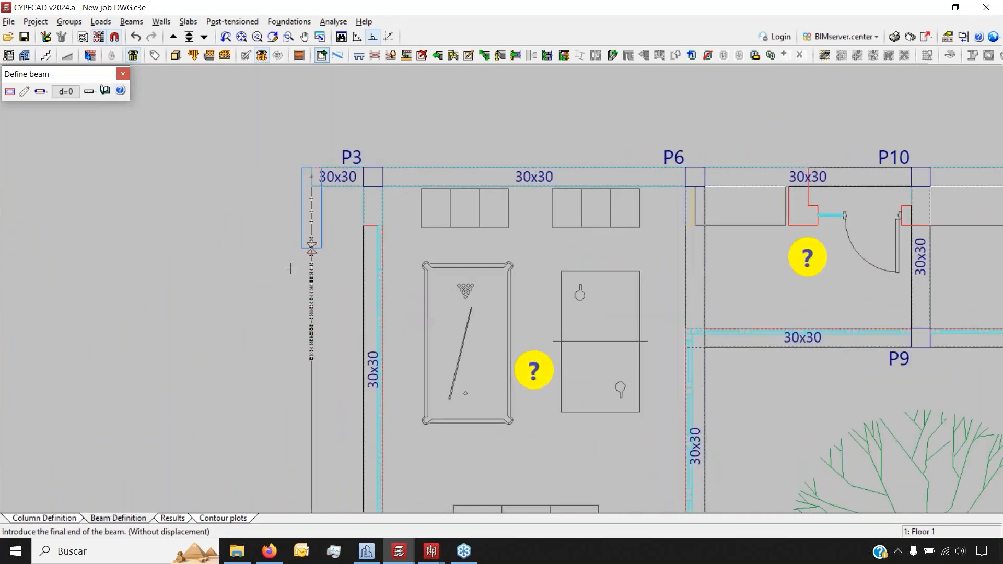
scroll(242, 178, down, 3)
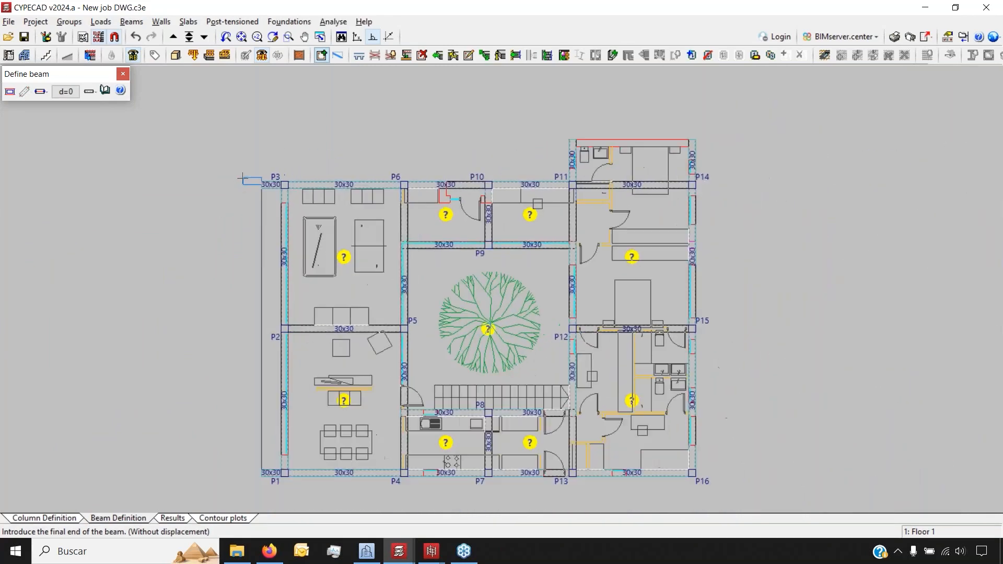
scroll(261, 468, up, 3)
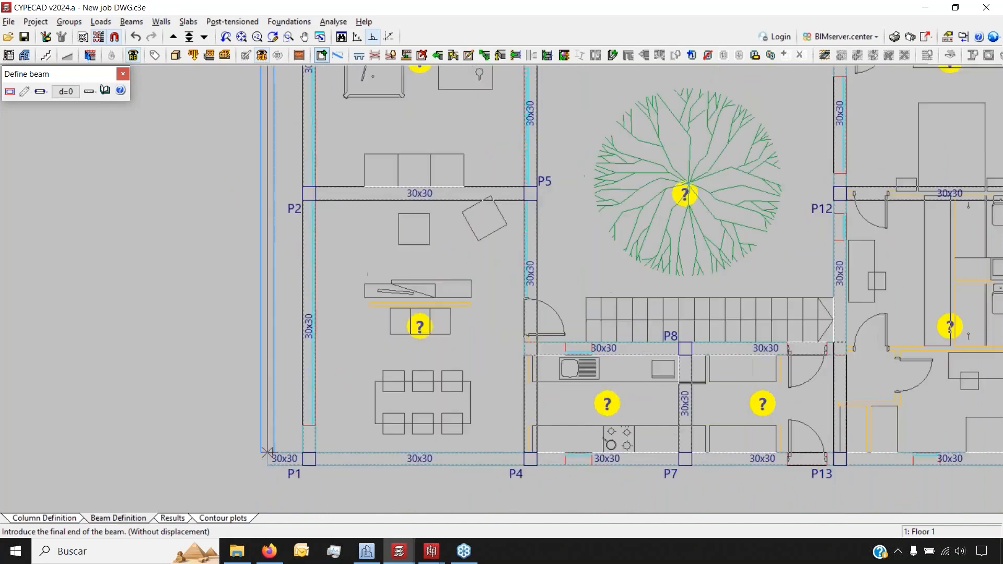
scroll(266, 466, down, 2)
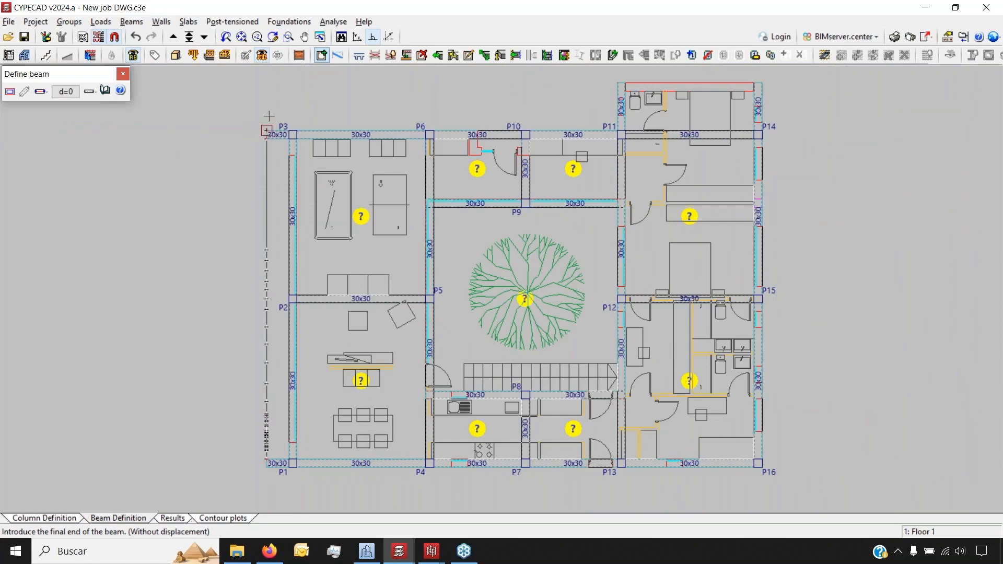
scroll(266, 125, up, 4)
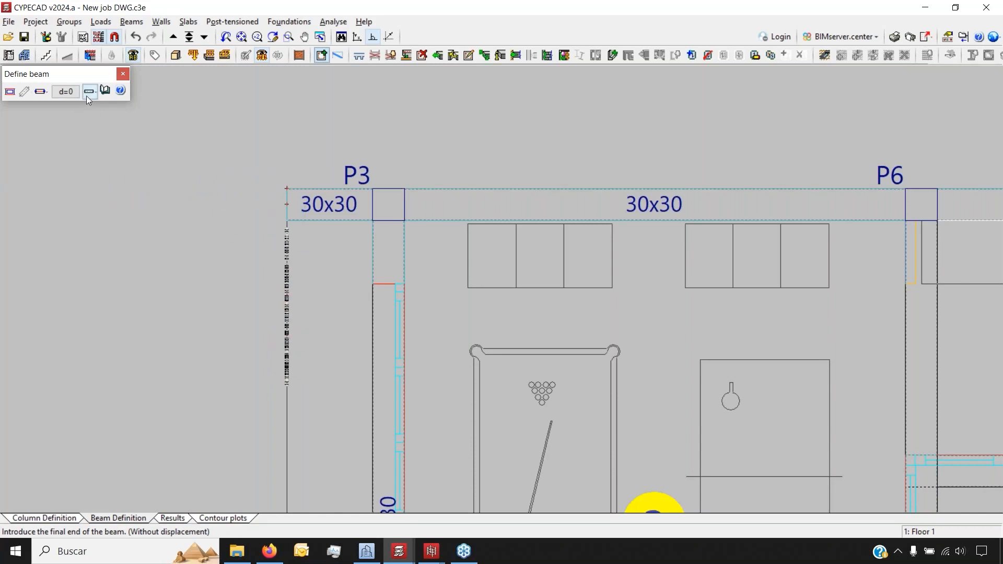
- Try the Left beam alignment, set it to Right, and end the edge beam at the free end of P1's cantilever
click(44, 94)
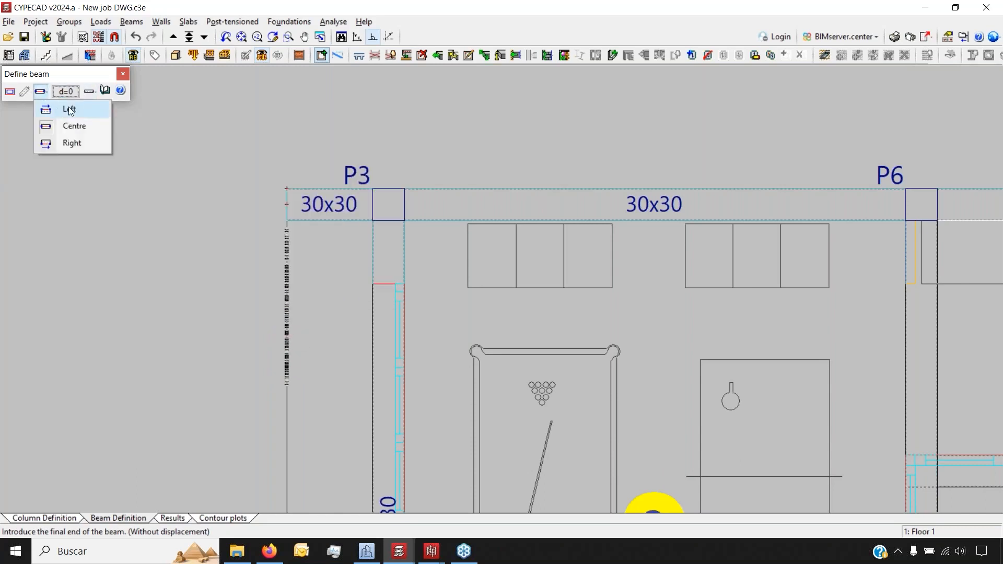
click(66, 111)
click(43, 92)
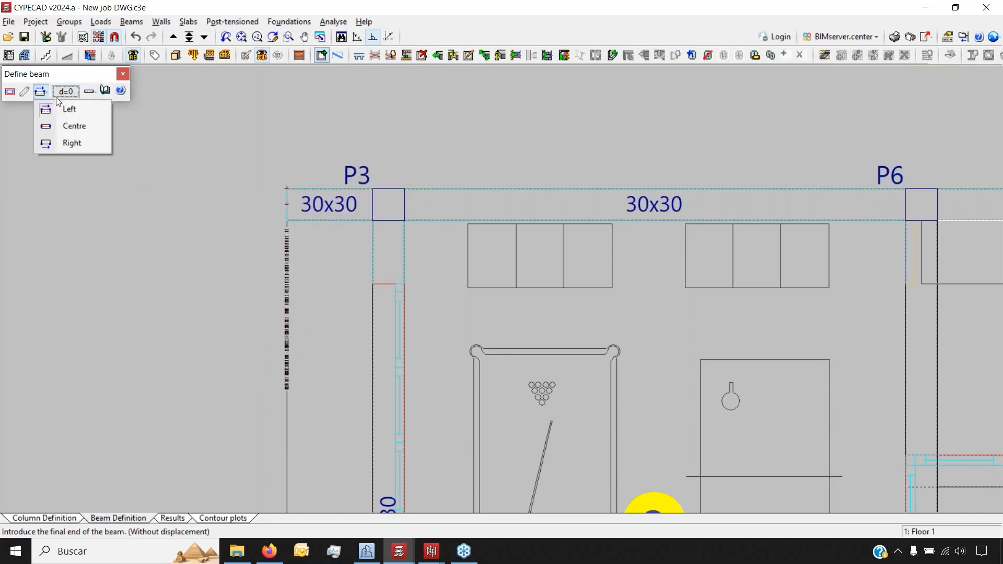
click(82, 142)
scroll(303, 174, down, 3)
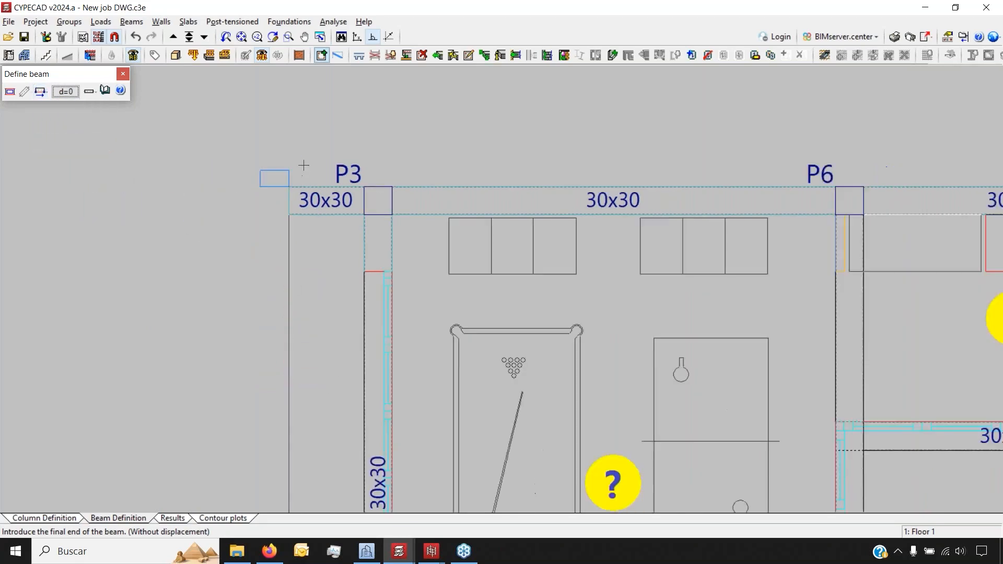
scroll(304, 173, down, 3)
scroll(275, 343, up, 6)
click(277, 352)
- Draw a 30x30 edge beam joining the free ends of the P11 and P14 cantilevers, with the beam alignment set to Left
scroll(277, 354, down, 5)
scroll(586, 90, up, 6)
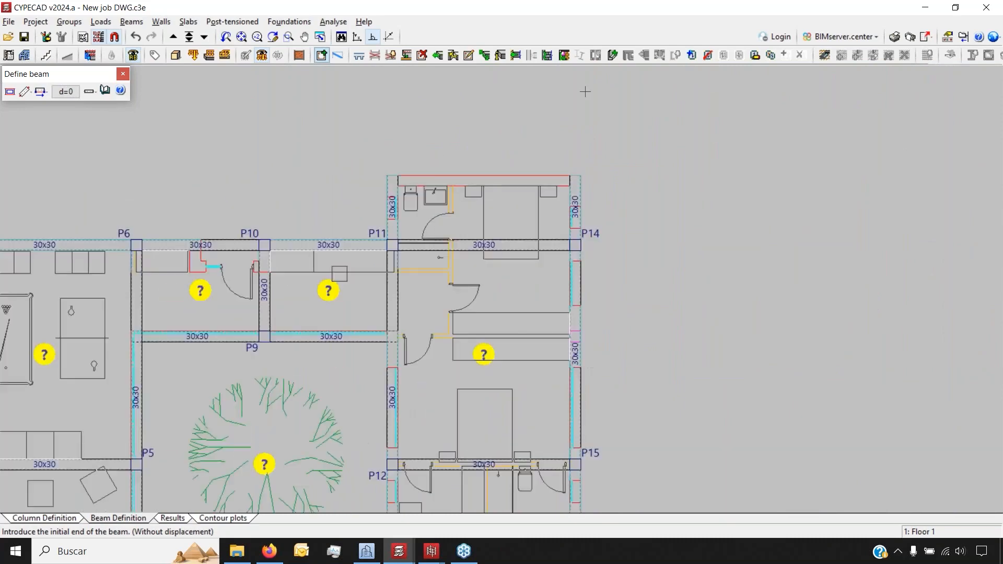
scroll(355, 203, up, 1)
click(298, 208)
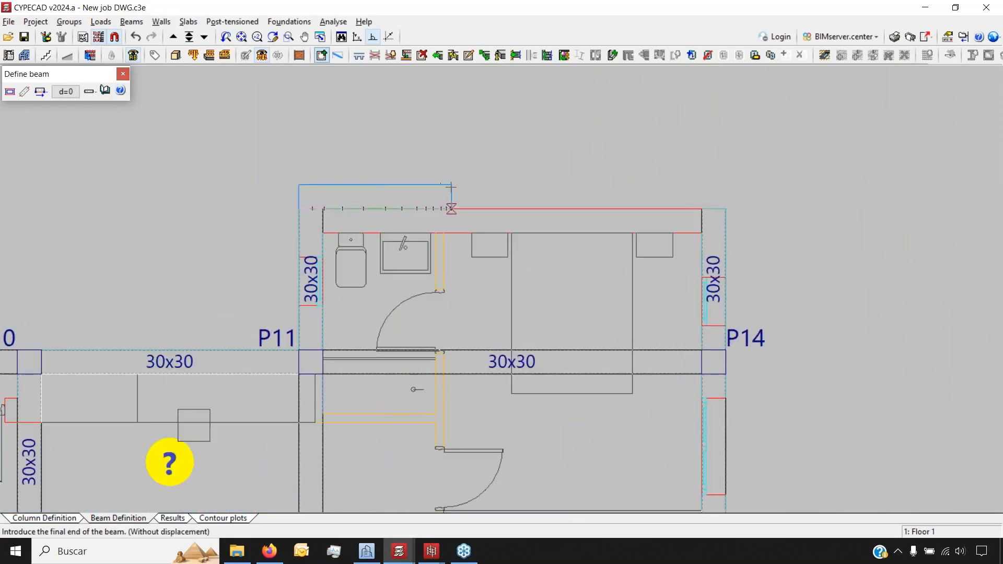
scroll(451, 190, down, 3)
click(48, 92)
click(78, 106)
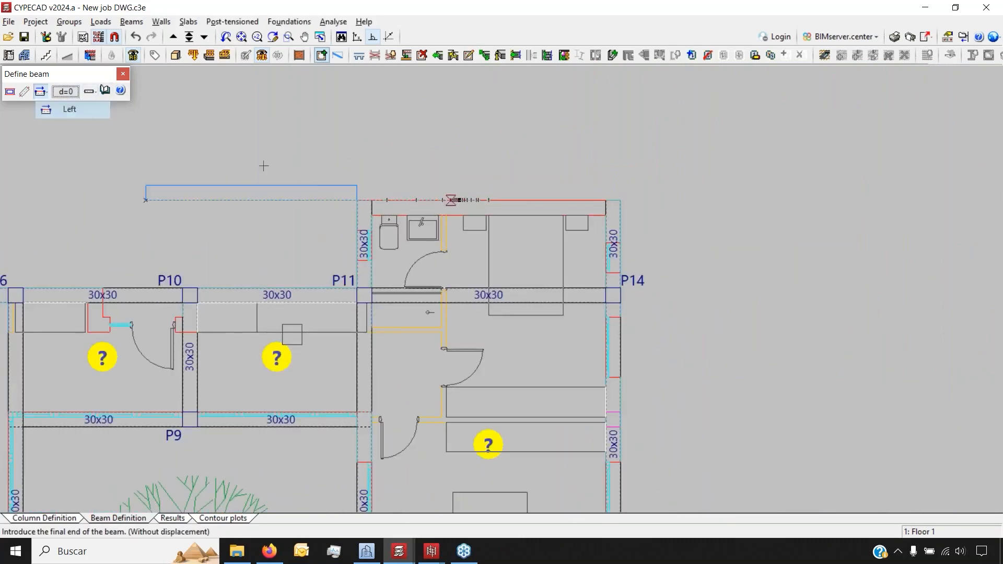
click(620, 199)
scroll(539, 306, down, 4)
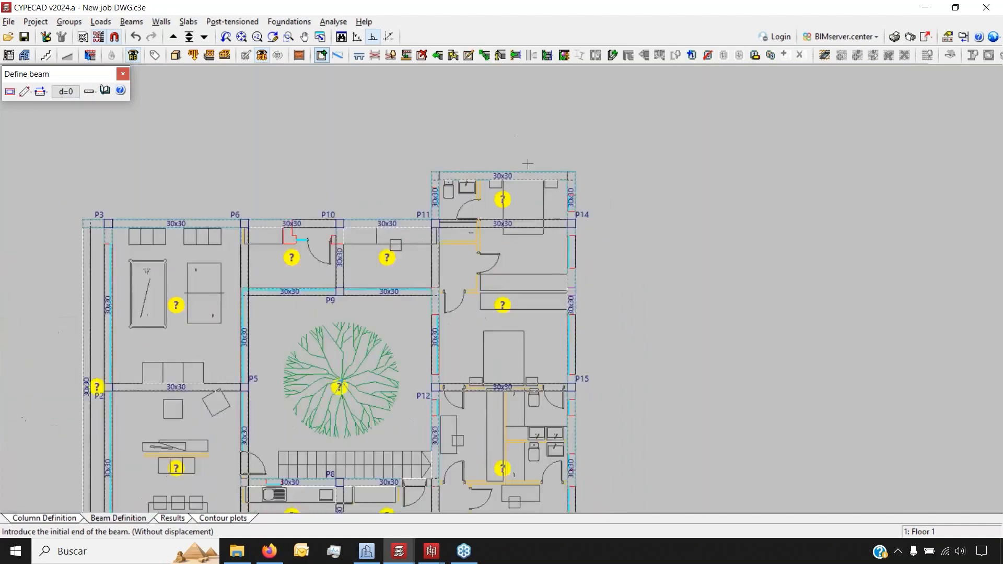
- Inspect the Floor 1 columns and beams in the 3D view of the building and return to the plan
click(175, 55)
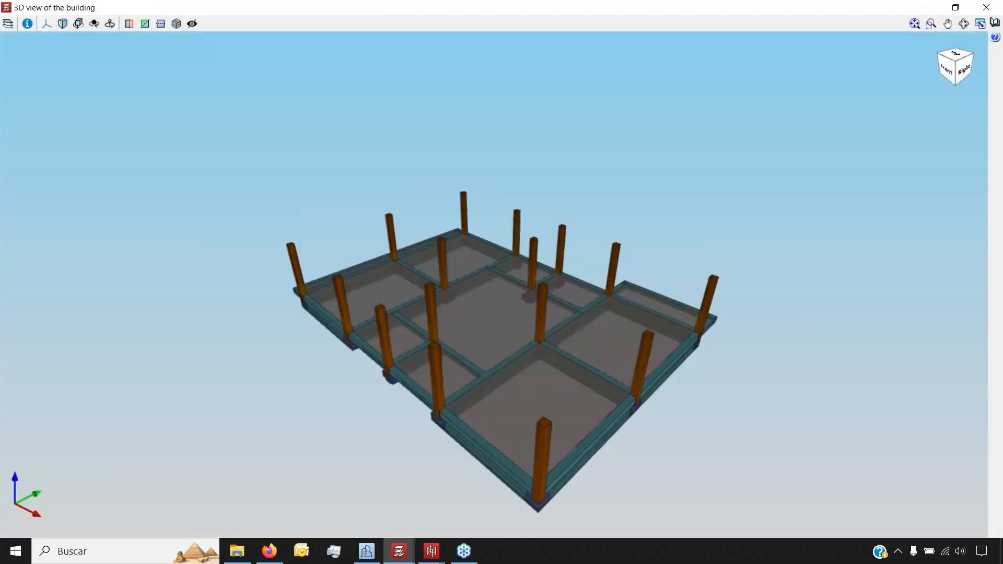
mouse_move(460, 315)
mouse_down()
mouse_move(639, 296)
mouse_move(471, 324)
mouse_move(667, 329)
mouse_move(397, 335)
mouse_up()
click(986, 7)
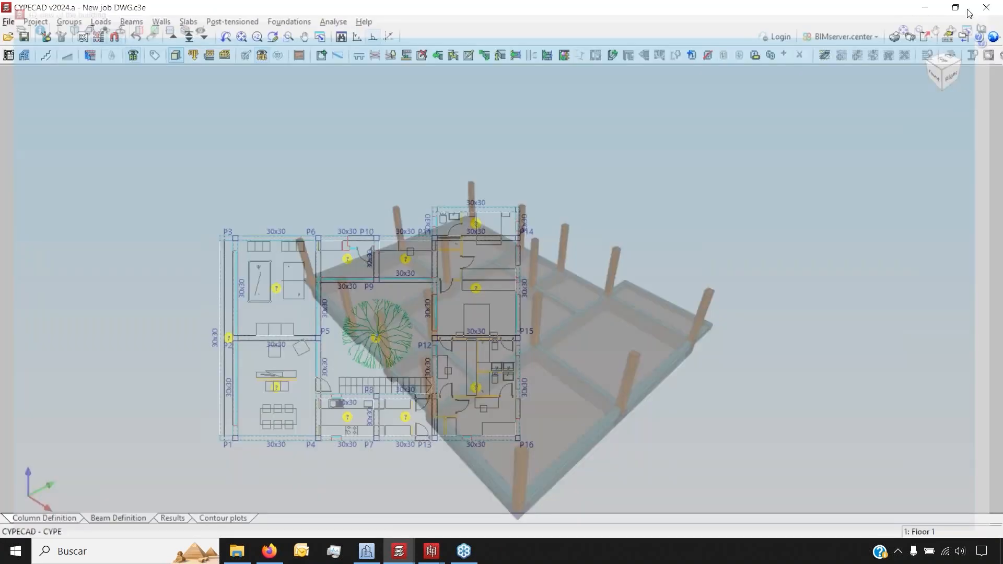
scroll(403, 298, up, 5)
scroll(404, 297, down, 3)
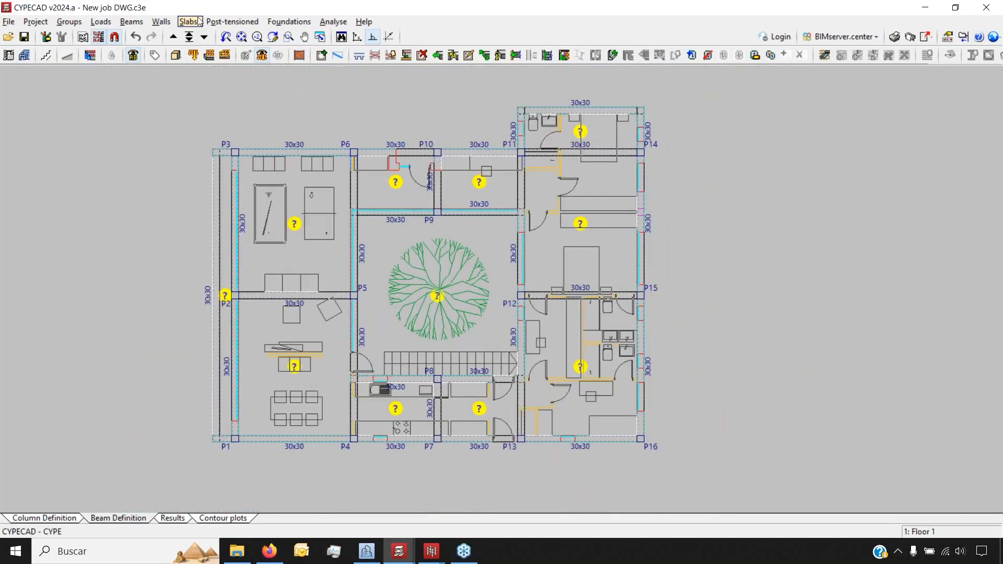
- Delete the central courtyard panel between P5, P9, P12 and P8 to create an opening in the Floor 1 slab
click(188, 21)
click(210, 36)
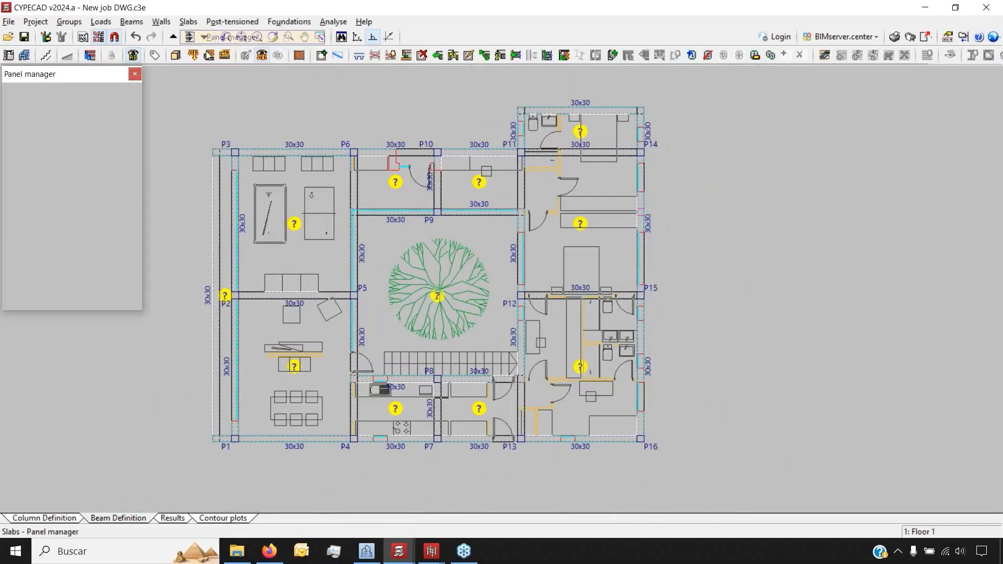
click(58, 108)
scroll(411, 302, up, 2)
scroll(411, 301, up, 1)
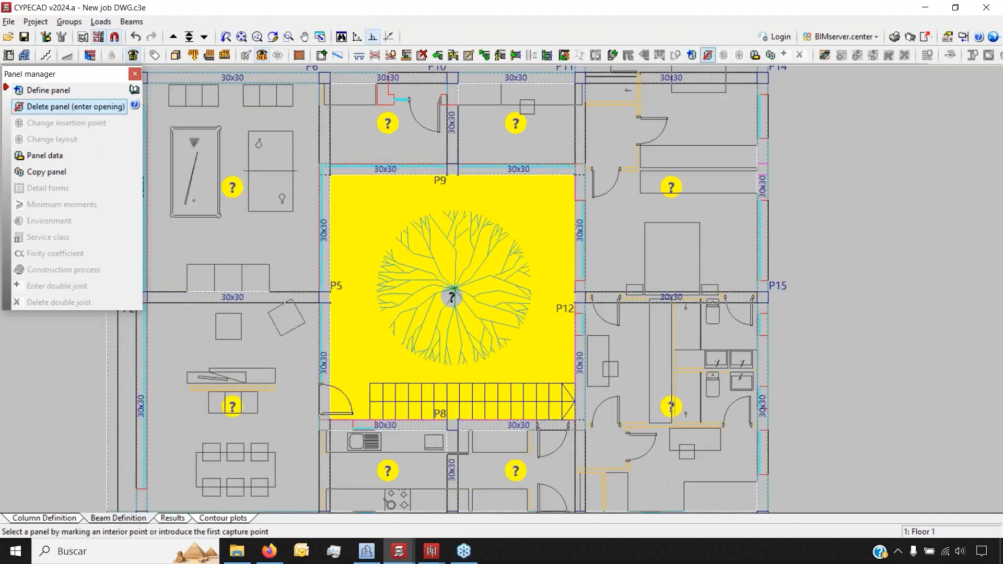
click(411, 302)
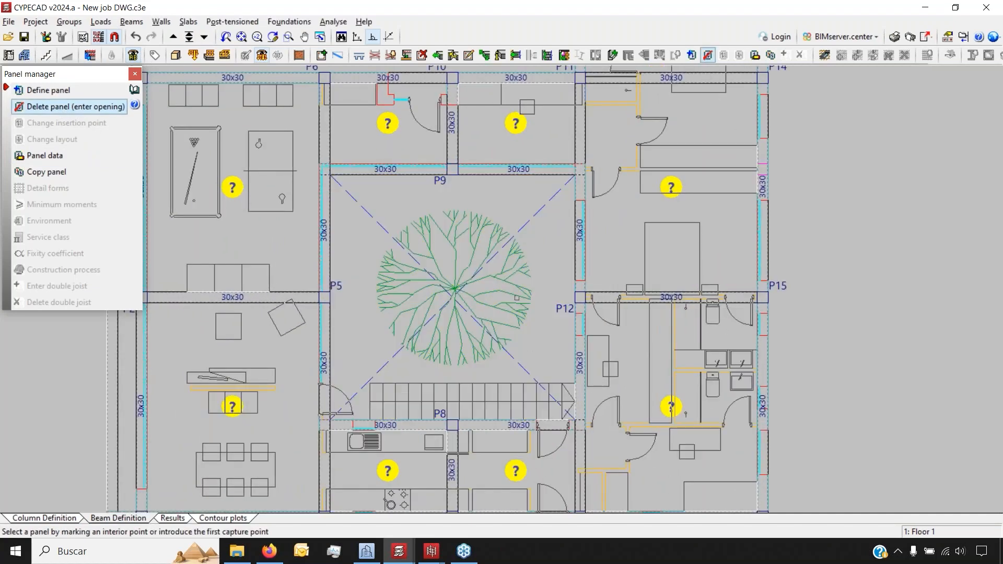
- Start defining a panel and review the joist, hollow core, composite and waffle slab types
scroll(516, 297, down, 2)
click(49, 92)
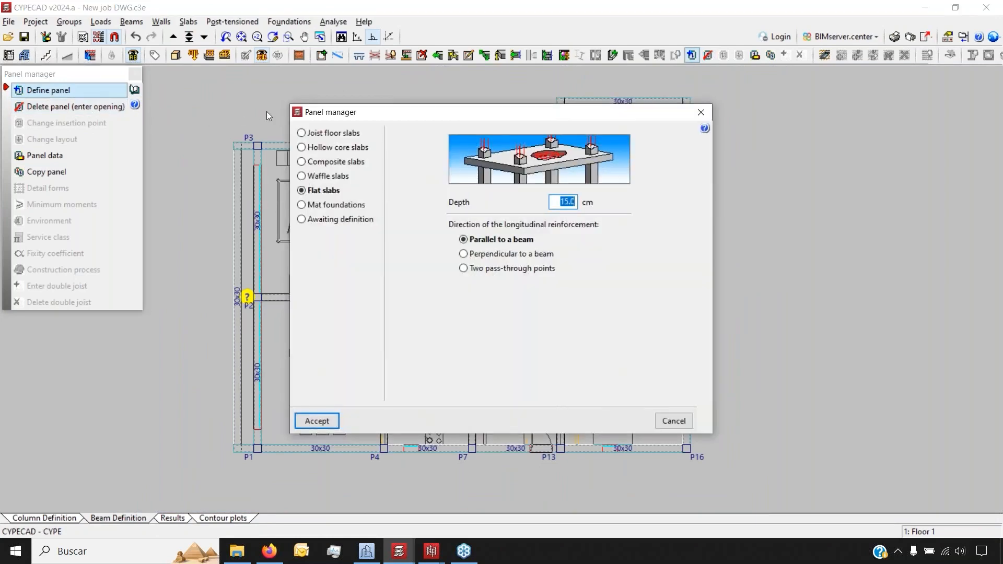
click(324, 134)
click(328, 147)
click(666, 135)
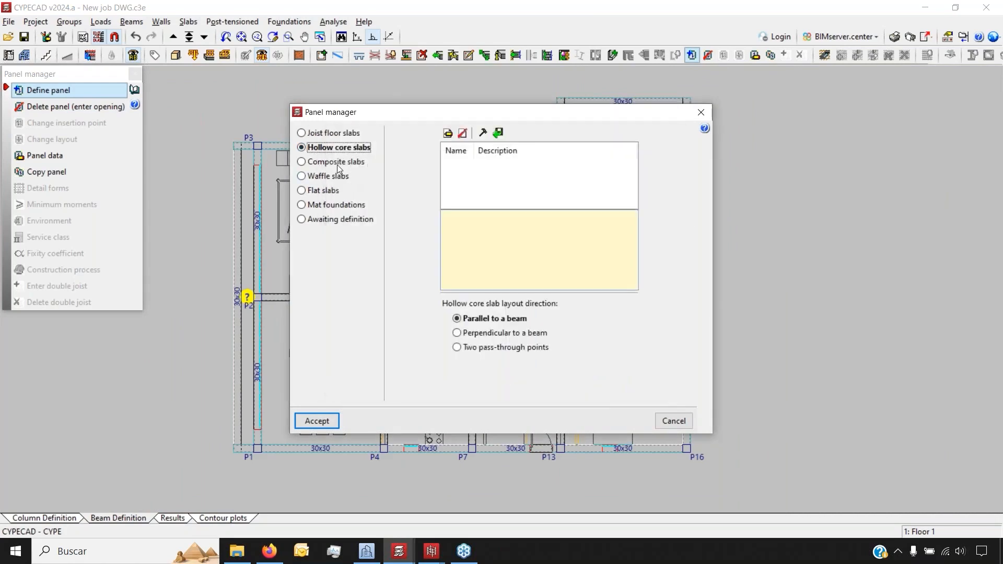
click(337, 162)
click(328, 176)
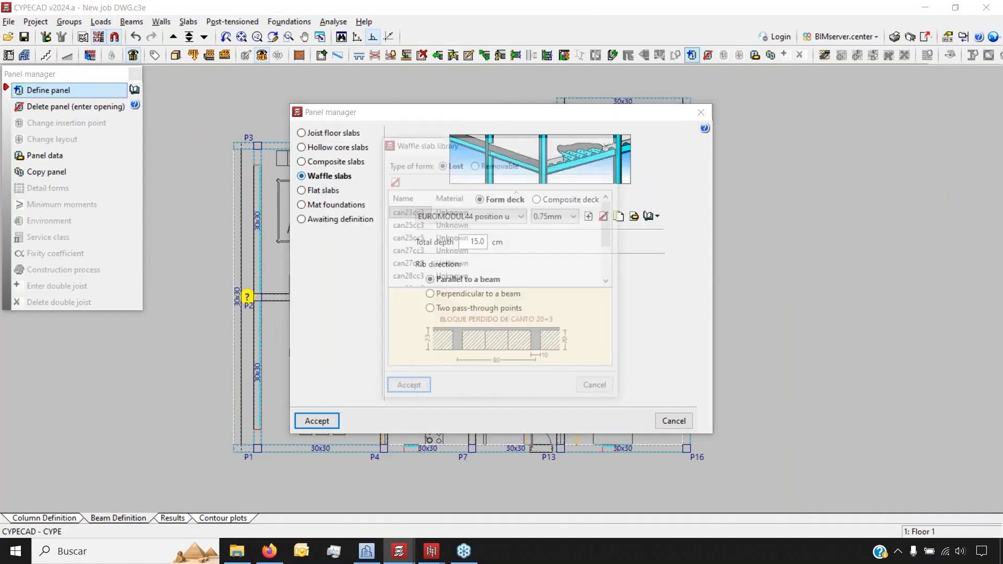
click(606, 148)
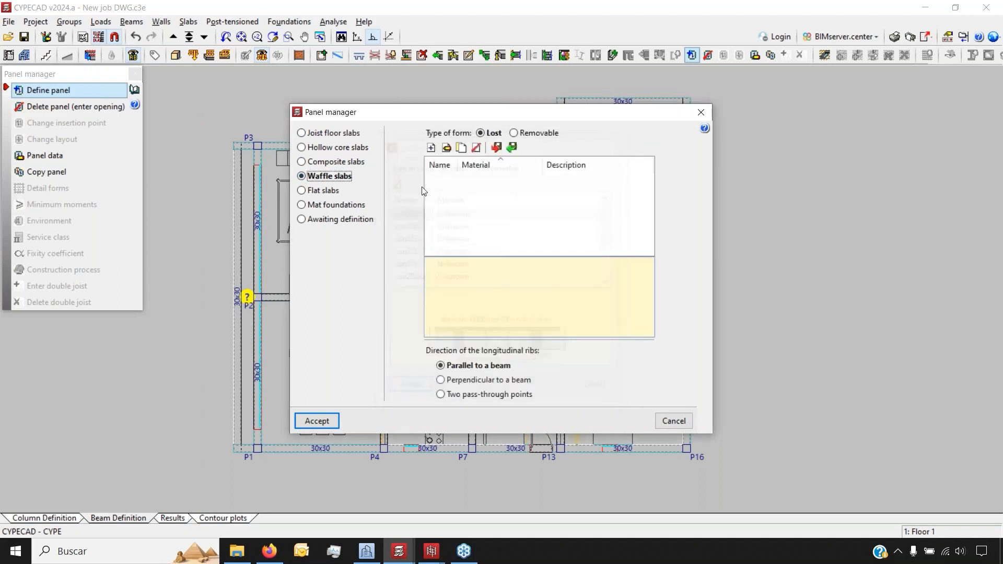
- Choose a flat slab 25 cm deep for the panel definition, with longitudinal reinforcement parallel to a beam
click(330, 192)
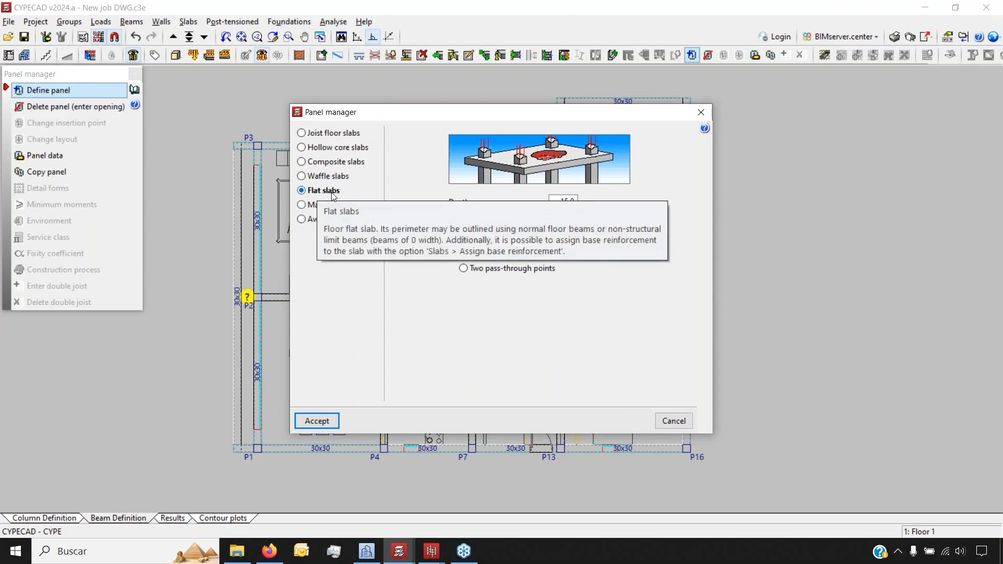
double_click(562, 202)
text(20)
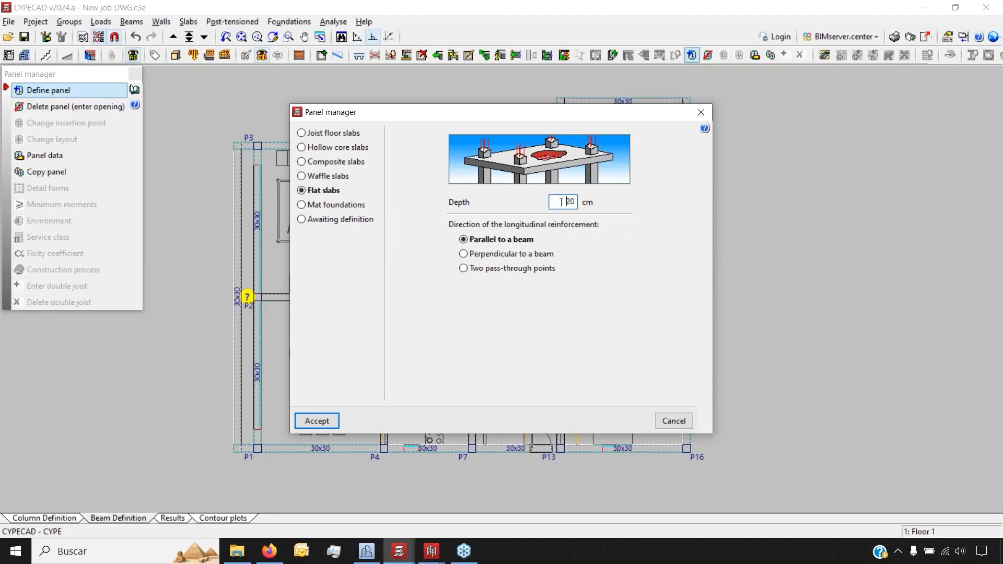
drag(555, 200, 586, 200)
text(25)
click(317, 420)
- Assign the flat slab to the dining and games room panels between P1, P3, P6 and P4, picking a parallel beam for each
scroll(244, 397, up, 5)
click(369, 299)
click(343, 257)
click(366, 168)
scroll(366, 170, down, 3)
middle_drag(366, 169, 366, 282)
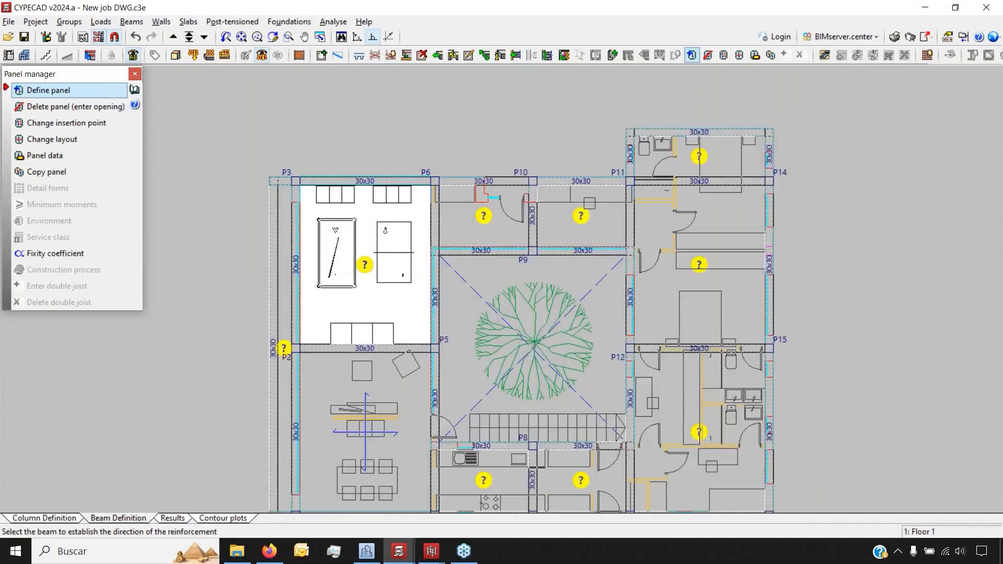
scroll(367, 184, up, 1)
click(367, 184)
- Assign the flat slab to the two panels between P6, P10 and P11, with reinforcement parallel to their outer beams
click(497, 217)
click(505, 188)
click(593, 206)
click(591, 189)
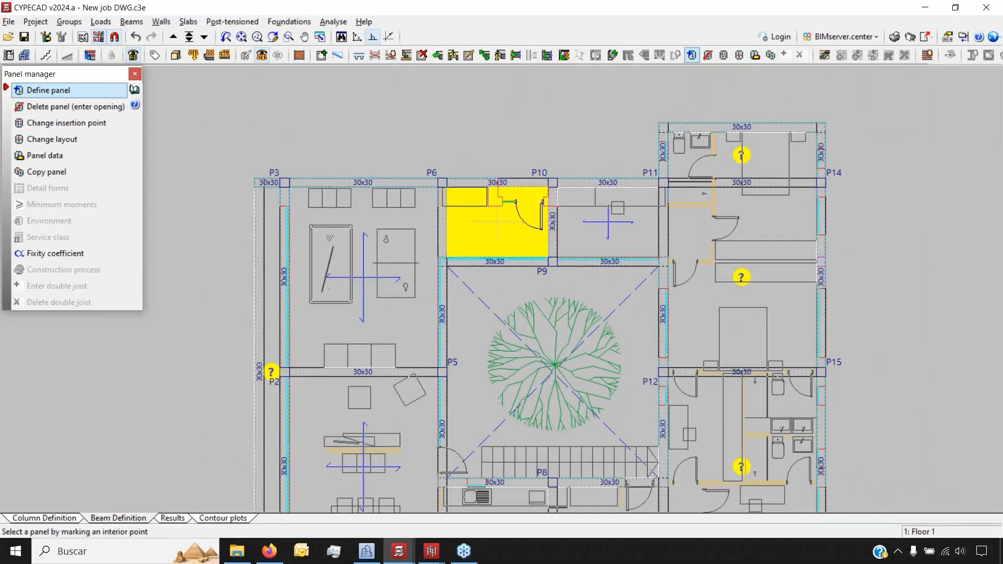
- Assign the flat slab to the bedroom wing panels around P11 to P16, including the projecting one, picking beams for reinforcement direction
scroll(452, 201, down, 4)
click(635, 199)
click(635, 191)
click(605, 345)
click(622, 307)
- Assign the flat slab to the two panels between P4, P8 and P13 and to the narrow cantilever strip beside P1 to P3
click(540, 394)
click(538, 372)
click(473, 398)
click(474, 373)
scroll(333, 279, up, 1)
scroll(335, 279, up, 1)
click(335, 274)
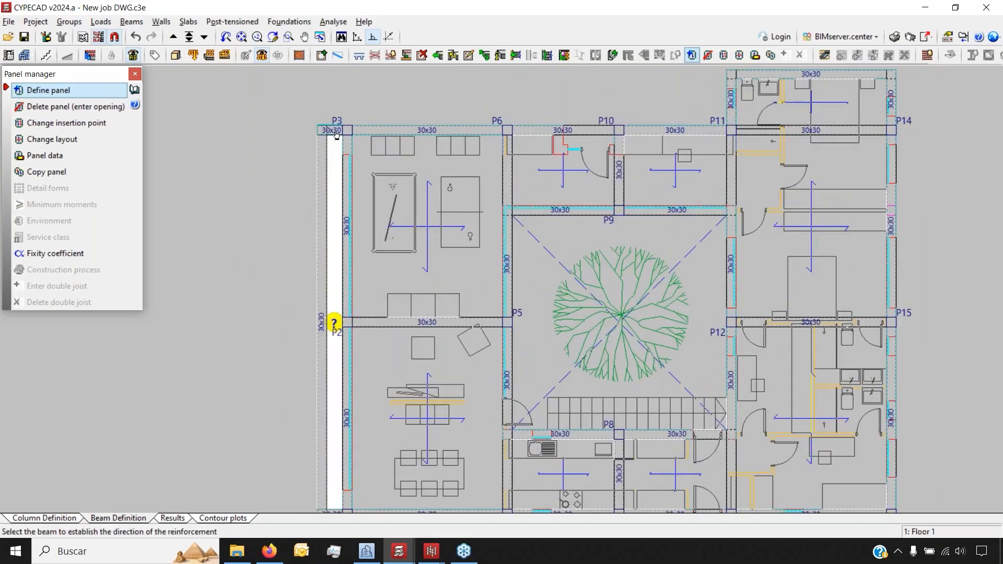
click(335, 134)
- Inspect the Floor 1 slabs and courtyard opening in the 3D view of the building, and return to the plan
scroll(228, 297, down, 2)
click(175, 54)
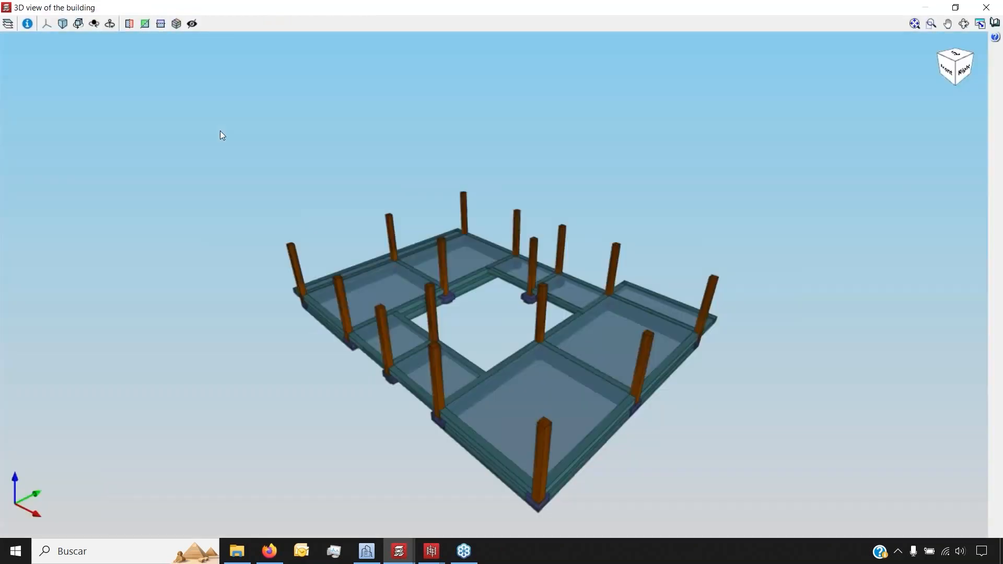
middle_drag(374, 289, 178, 279)
click(1000, 3)
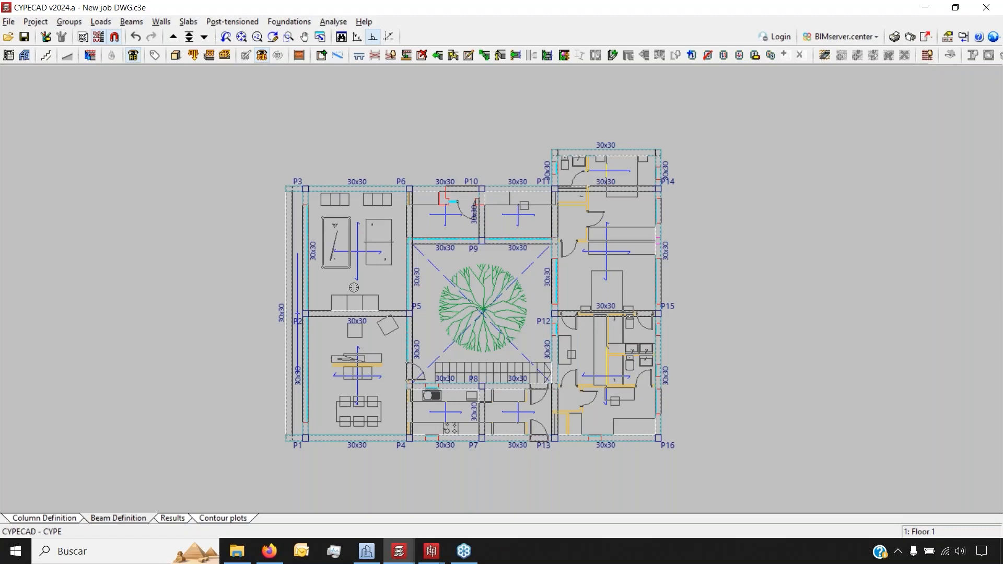
- Go up to Floor 2 and copy the beams and slabs from the Floor 1 group into it
click(172, 40)
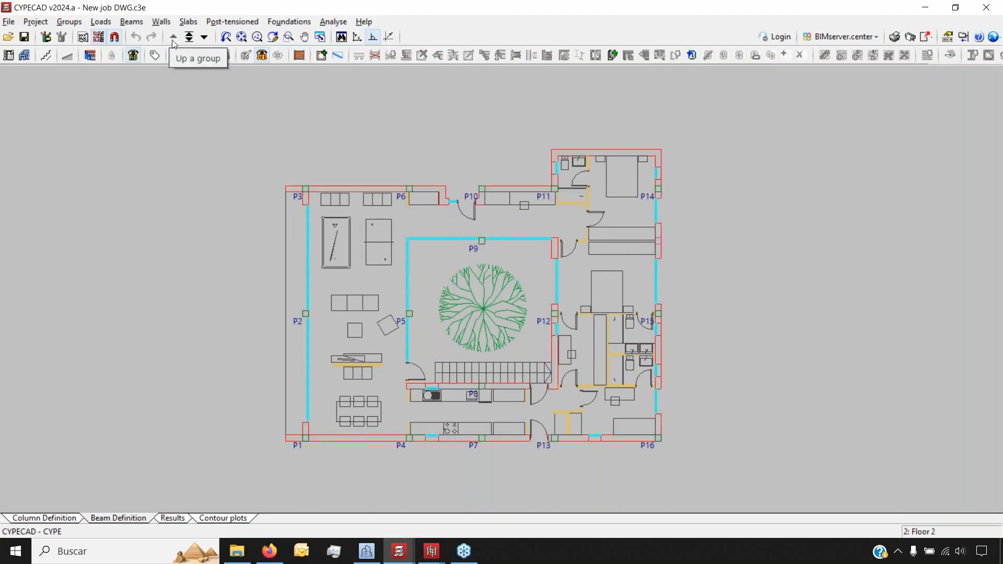
click(81, 23)
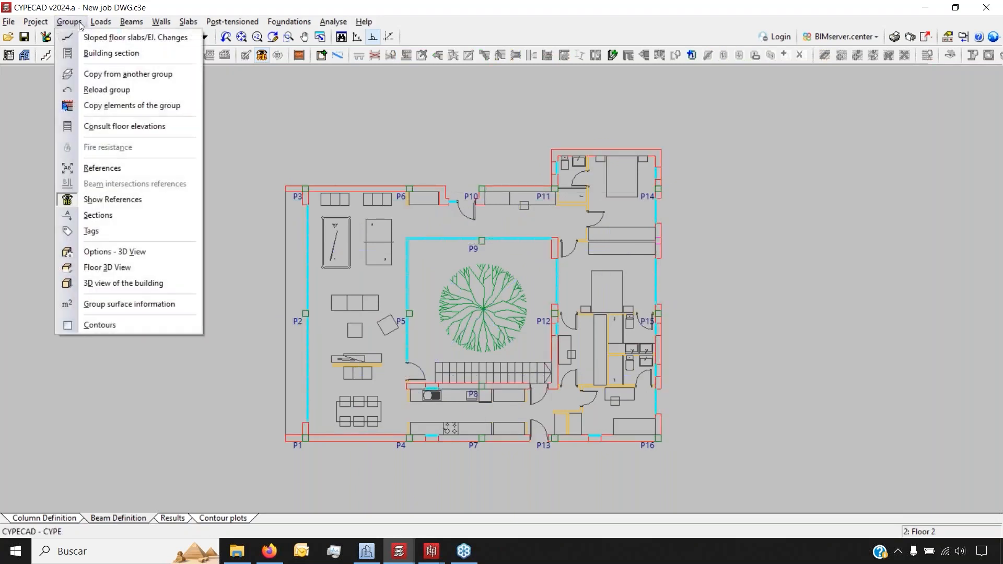
click(124, 73)
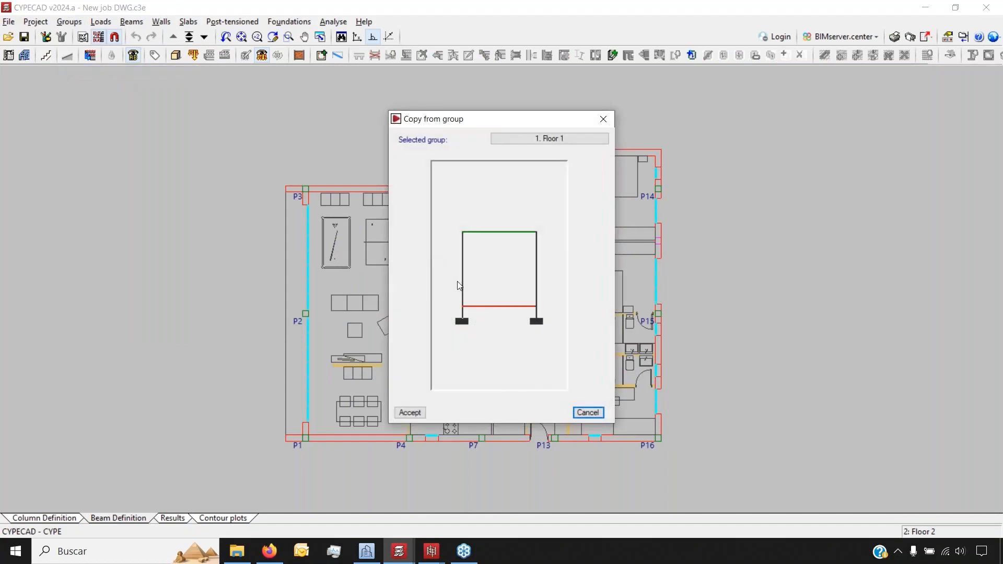
click(492, 306)
click(410, 413)
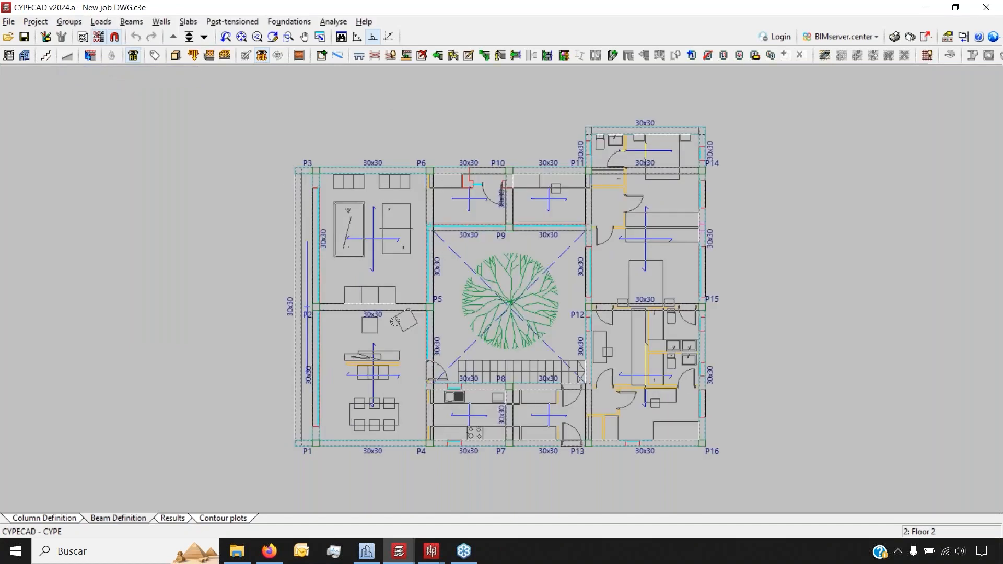
- Examine the two-storey structure from several sides in the 3D view of the building and return to the plan
click(175, 55)
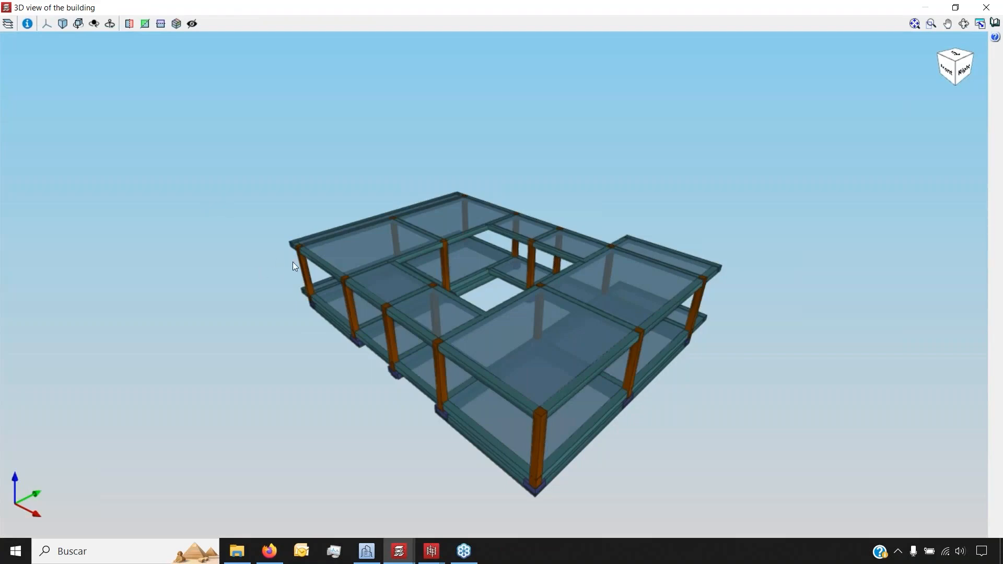
mouse_move(307, 230)
middle_down()
mouse_move(595, 253)
mouse_move(841, 210)
mouse_move(80, 212)
middle_up()
middle_drag(584, 206, 425, 239)
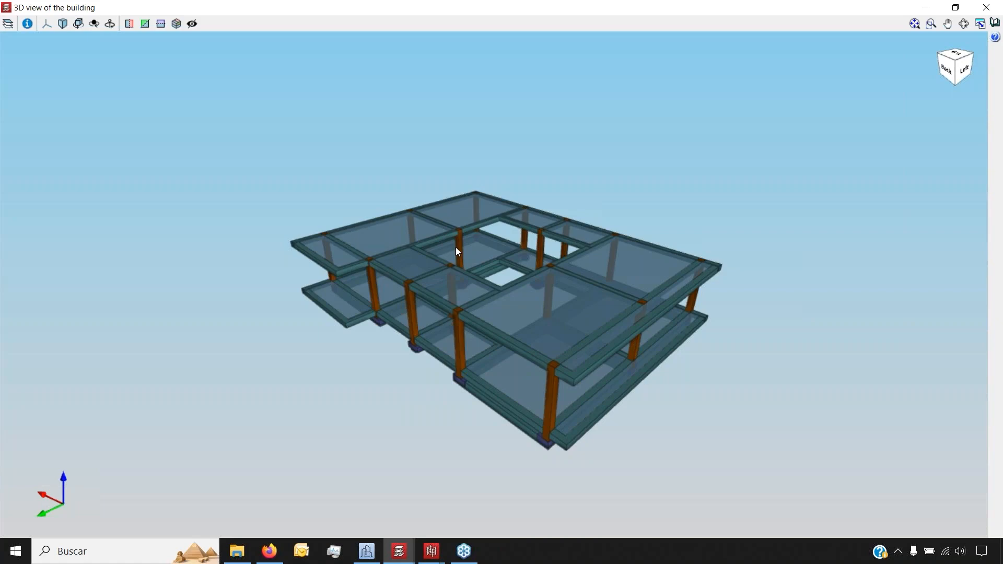
click(986, 7)
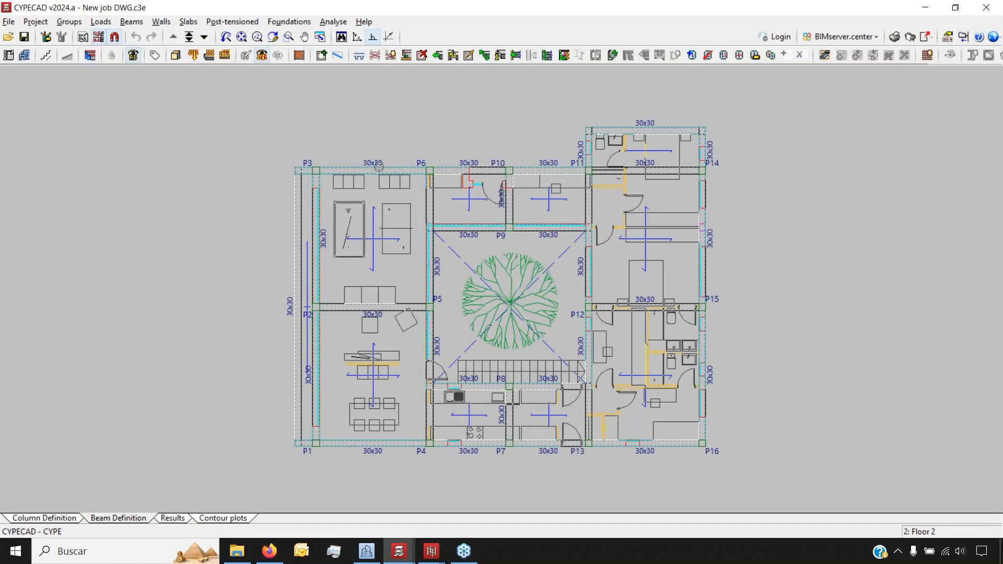
- Go back down from Floor 2 to the Floor 1 group
scroll(468, 168, up, 3)
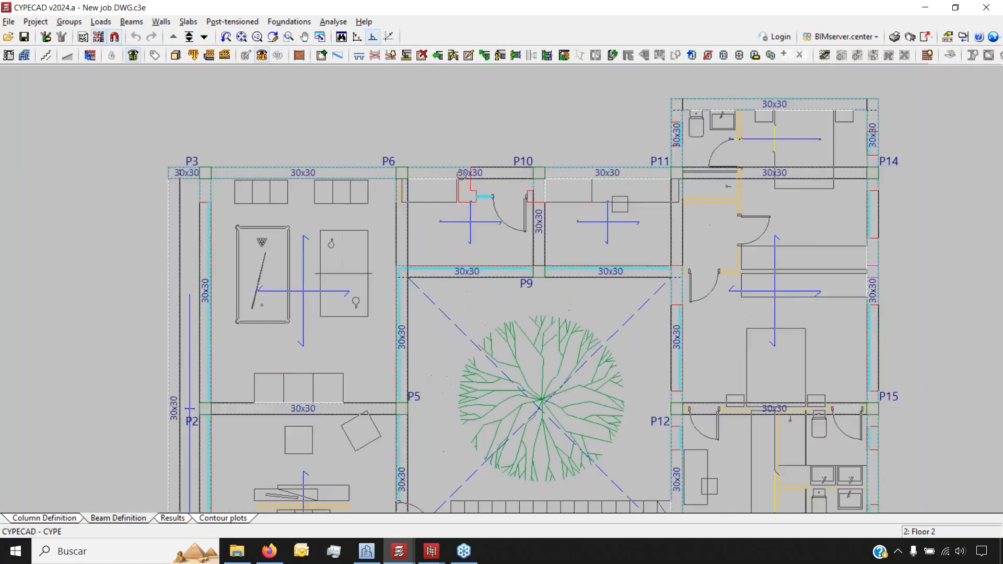
click(205, 36)
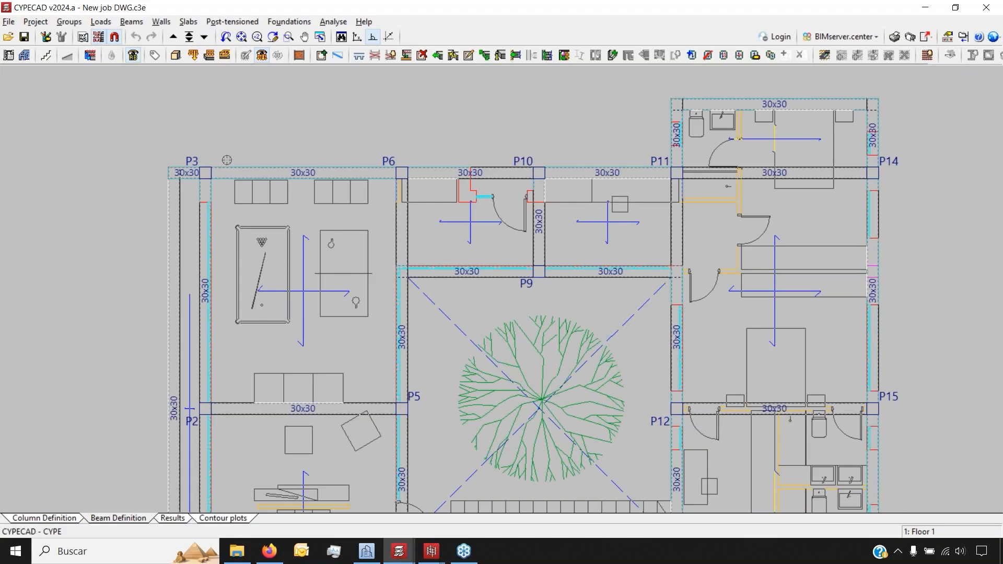
scroll(243, 115, down, 2)
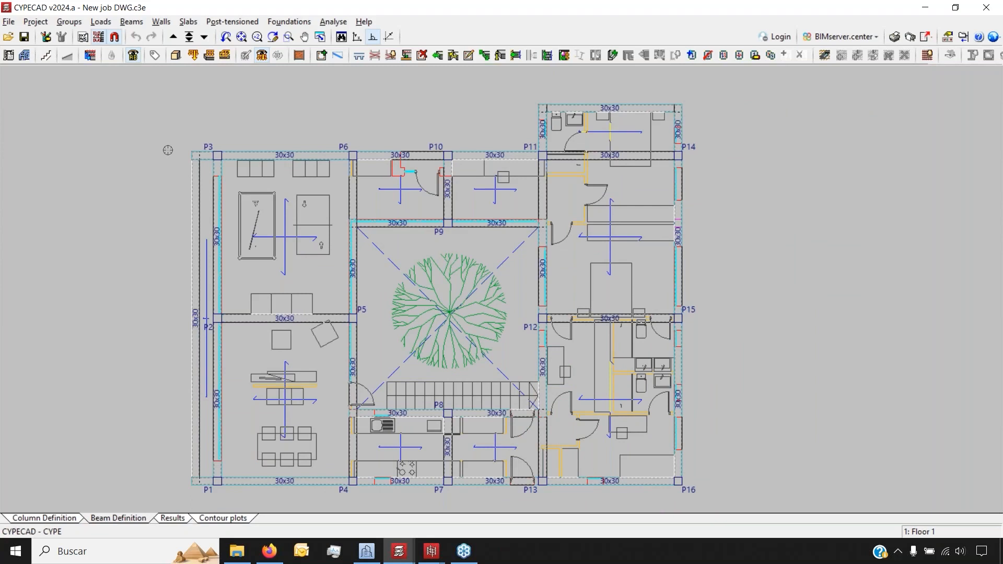
- Open the wall definition tool and review the reinforced concrete wall and masonry wall settings without adding a wall
click(161, 21)
click(172, 41)
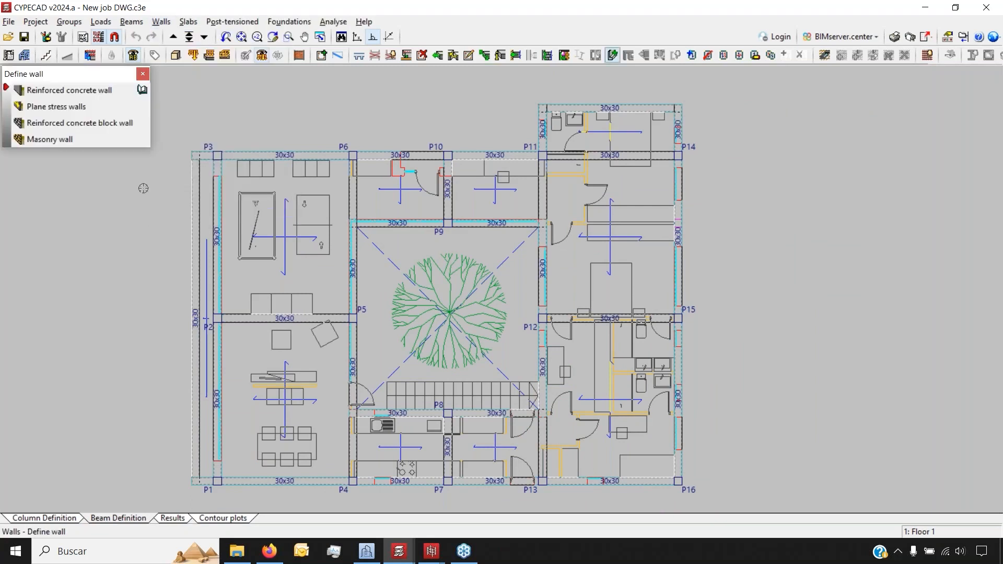
click(75, 93)
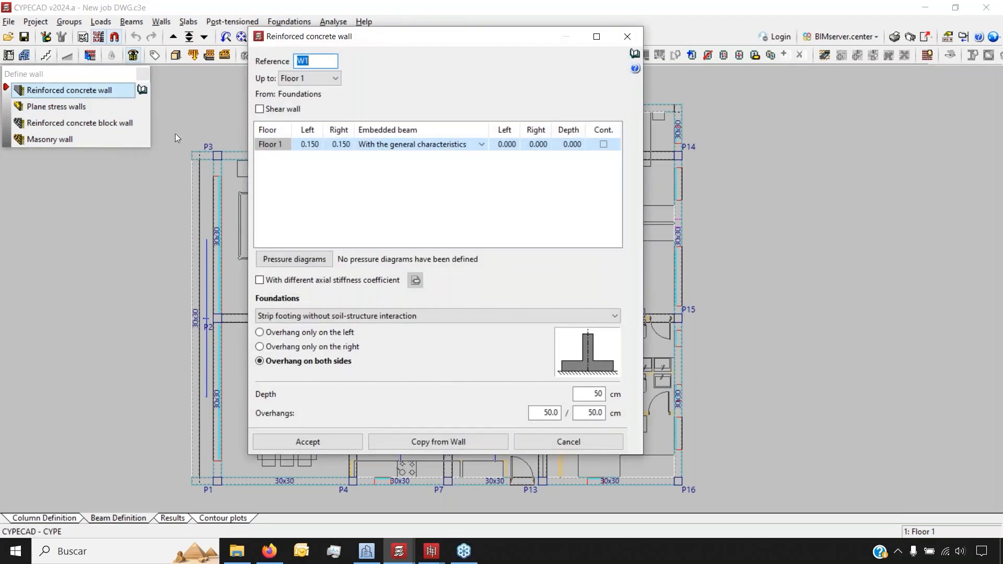
click(622, 35)
click(49, 139)
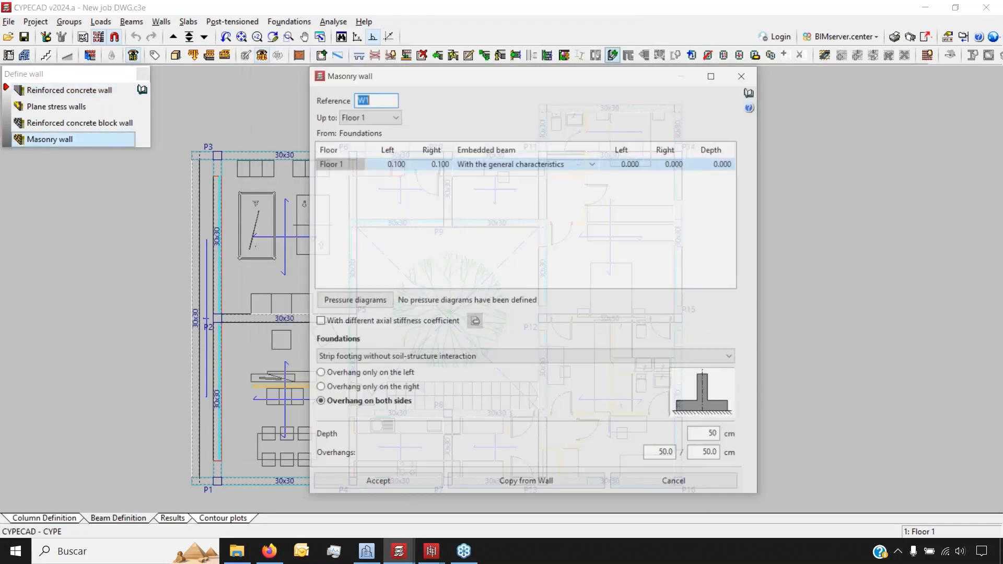
click(743, 76)
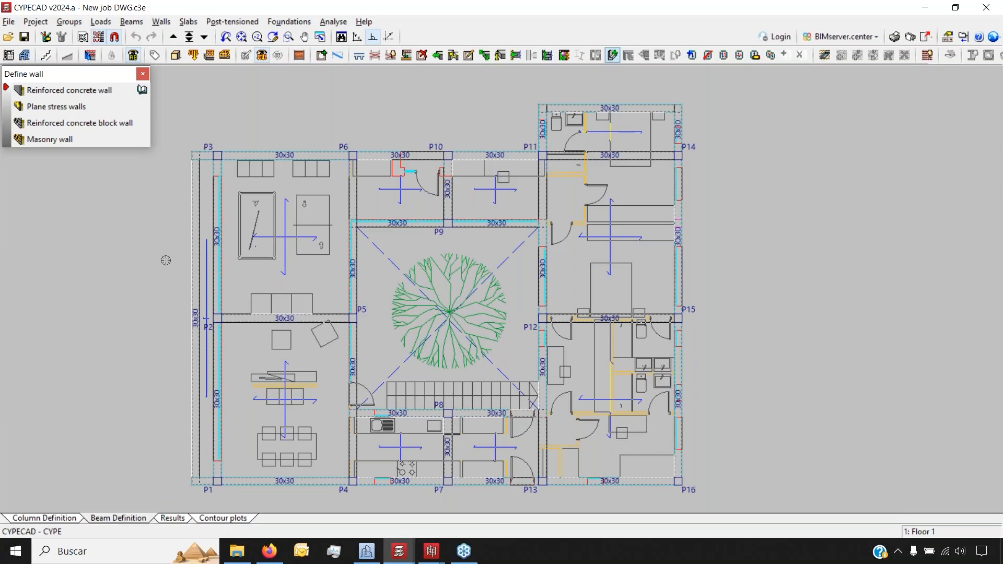
- Close the wall definition, start adding a building element and create a new masonry type with the reference Façade
click(142, 74)
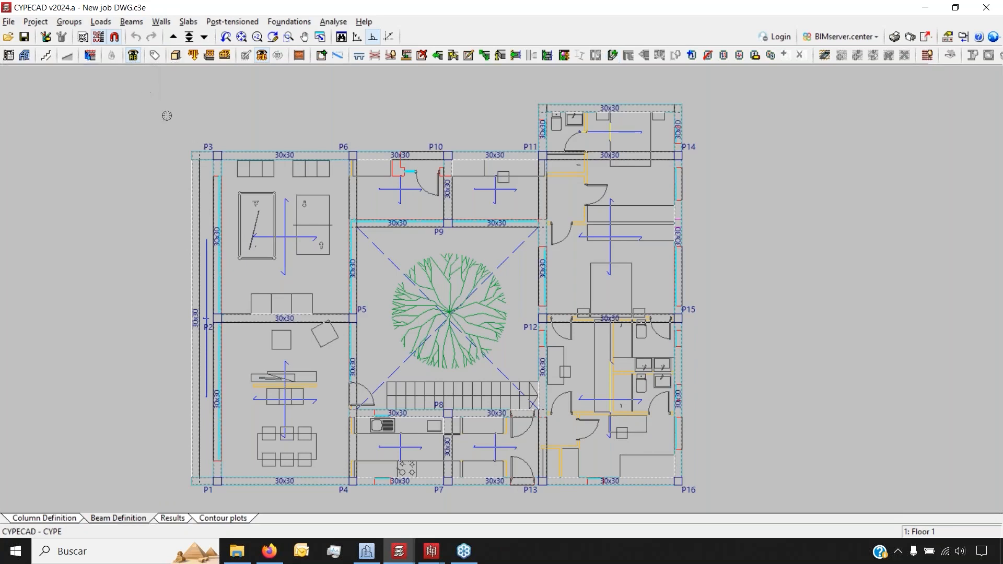
click(300, 55)
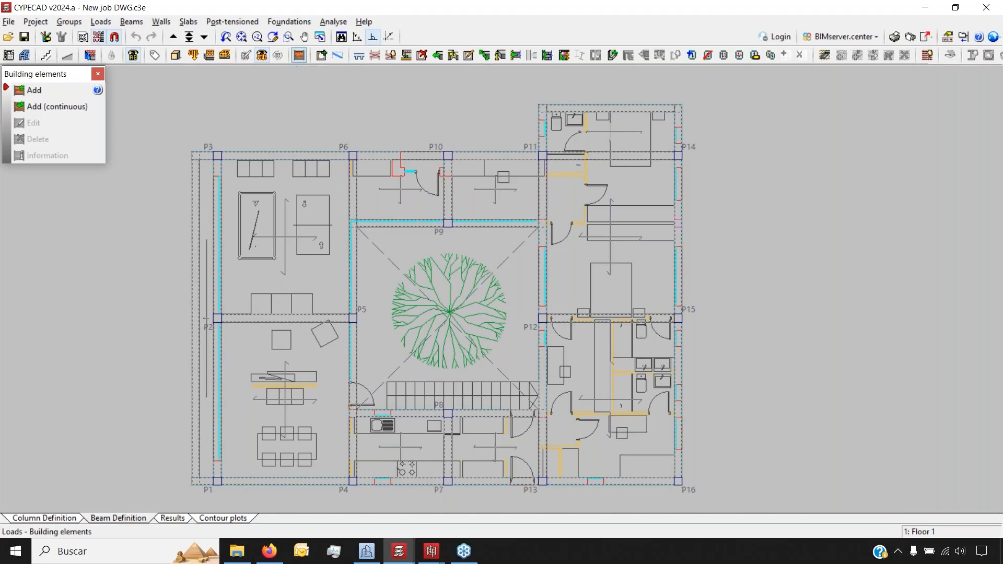
click(34, 91)
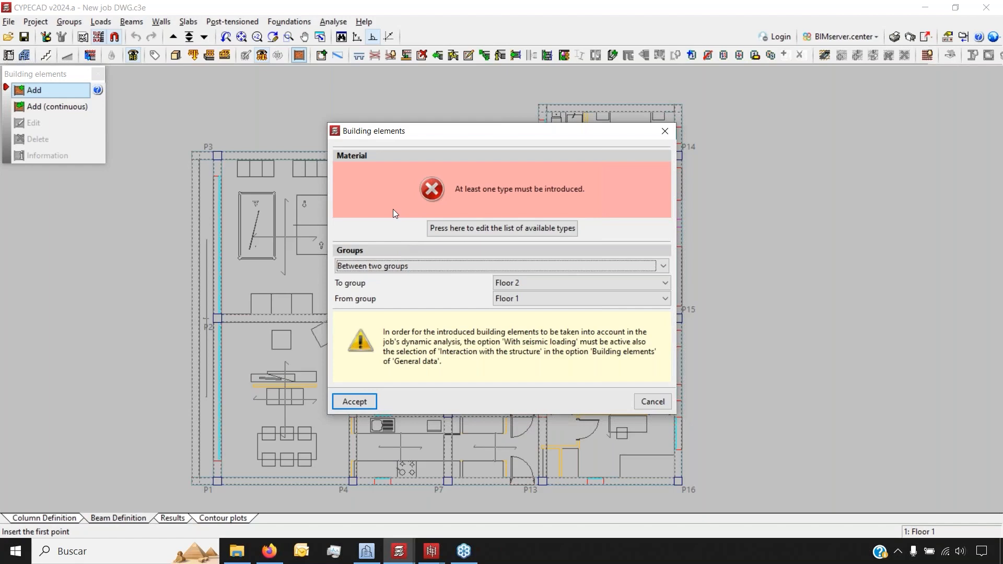
click(445, 231)
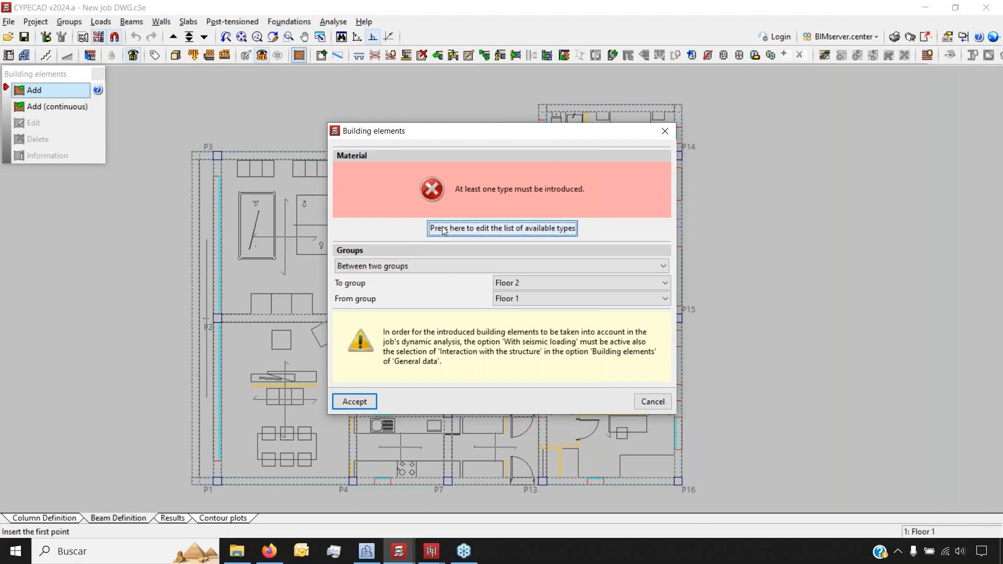
click(306, 128)
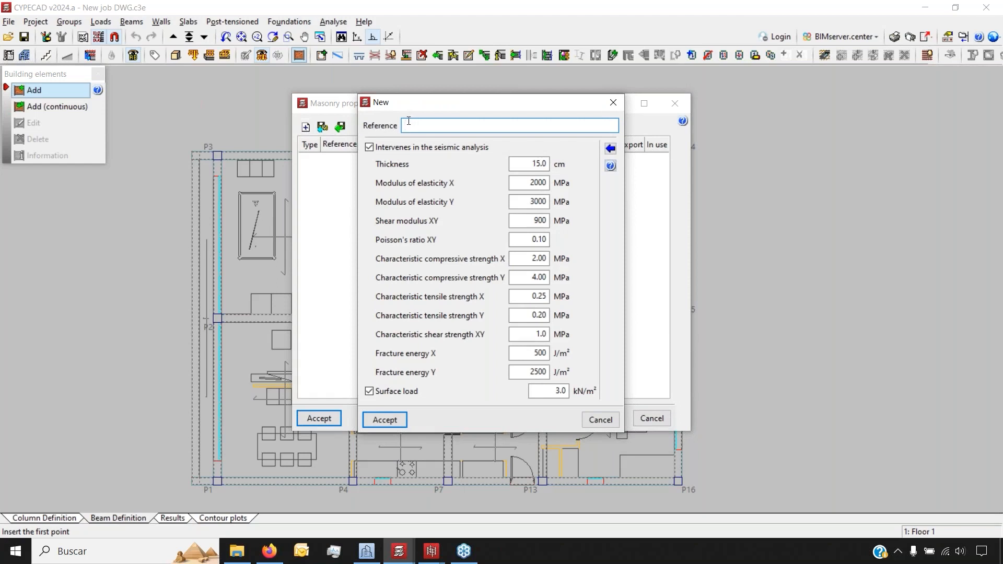
text(Façade)
- Review the Façade type's default thickness, elastic and shear moduli, Poisson's ratio, and compressive and tensile strengths
click(530, 164)
click(526, 183)
click(523, 202)
click(530, 220)
click(537, 241)
click(531, 258)
click(532, 277)
click(533, 296)
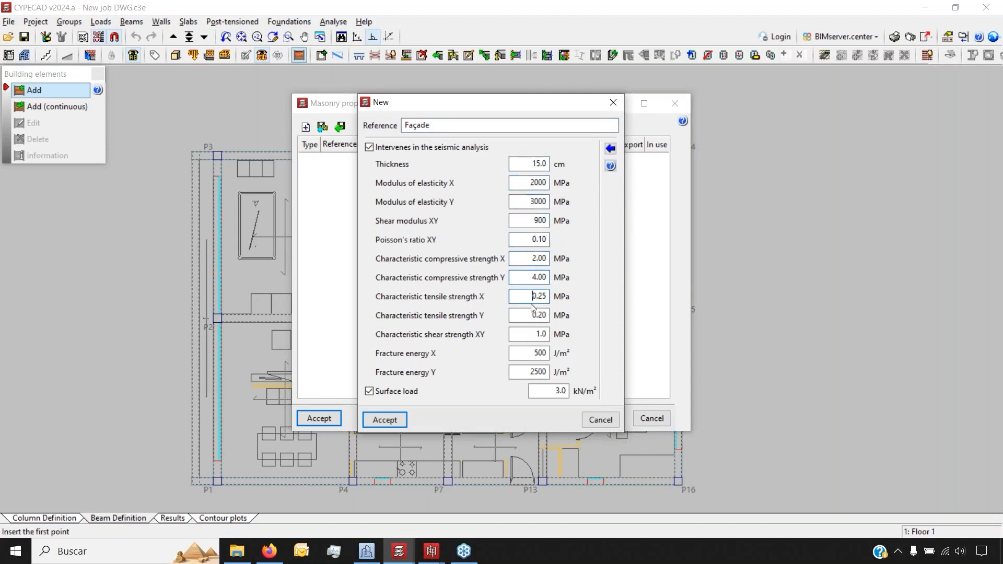
- Calculate the Façade masonry properties for a double-leaf external wall, to be covered, in hollow ceramic brick (12+12cm)
click(610, 148)
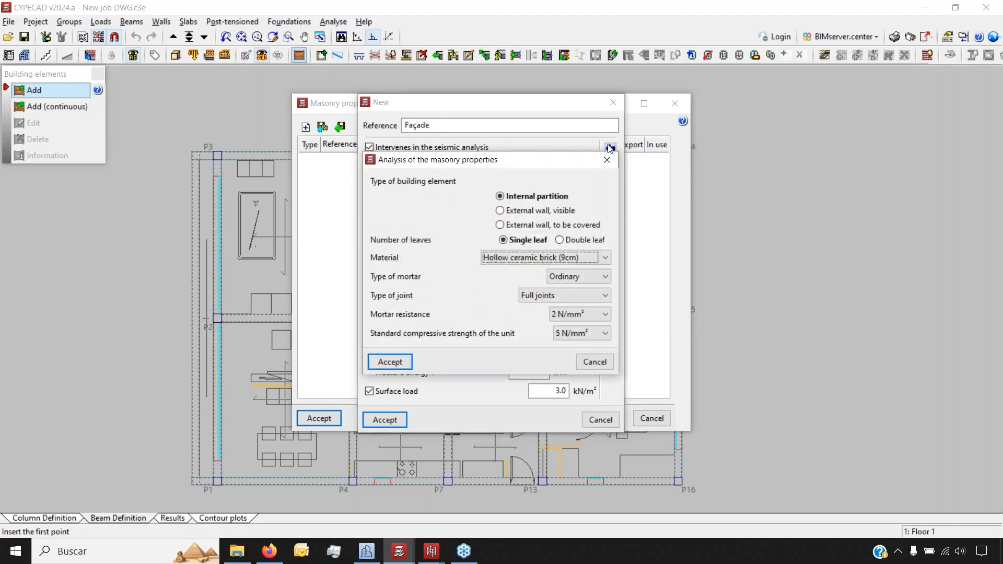
click(537, 224)
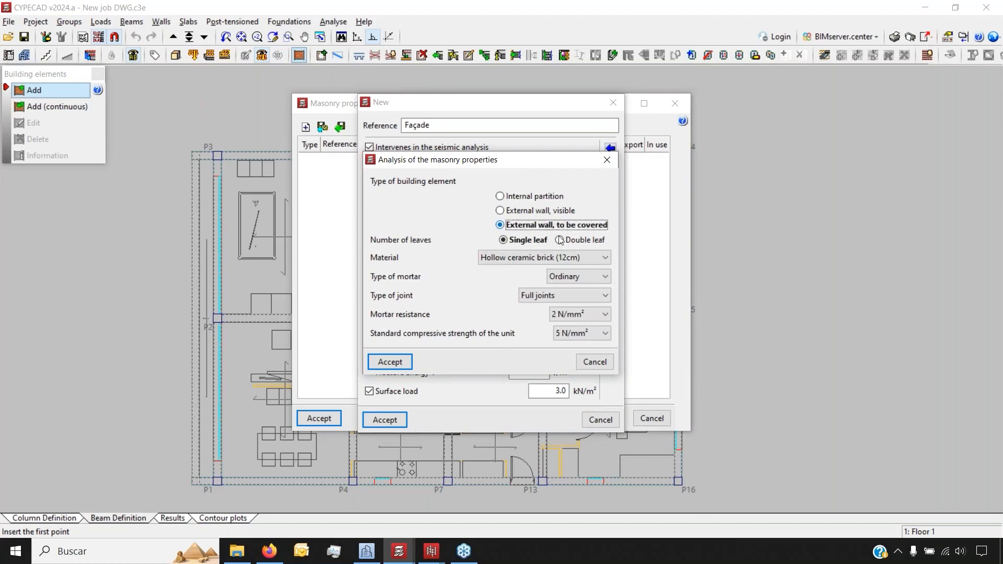
click(559, 240)
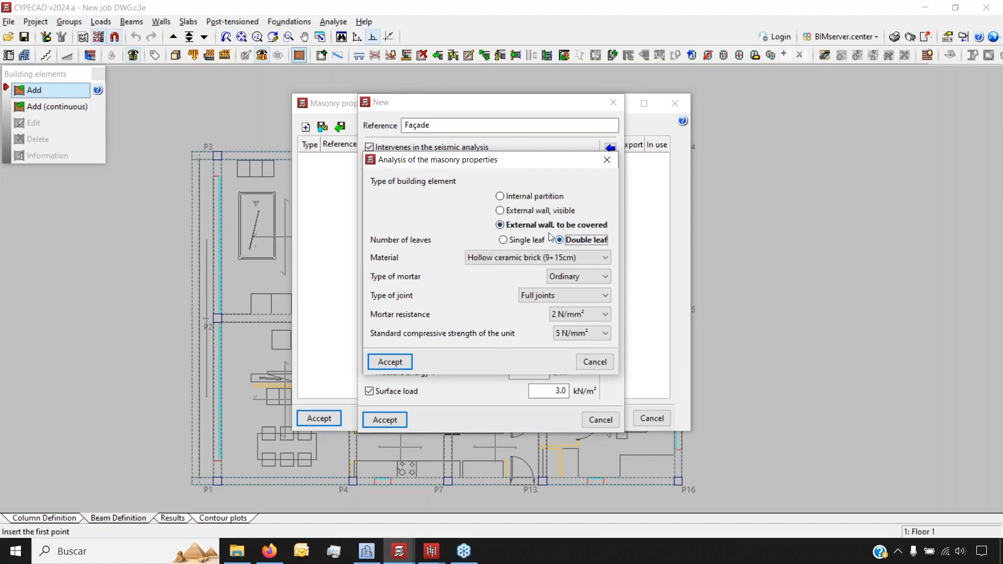
click(509, 259)
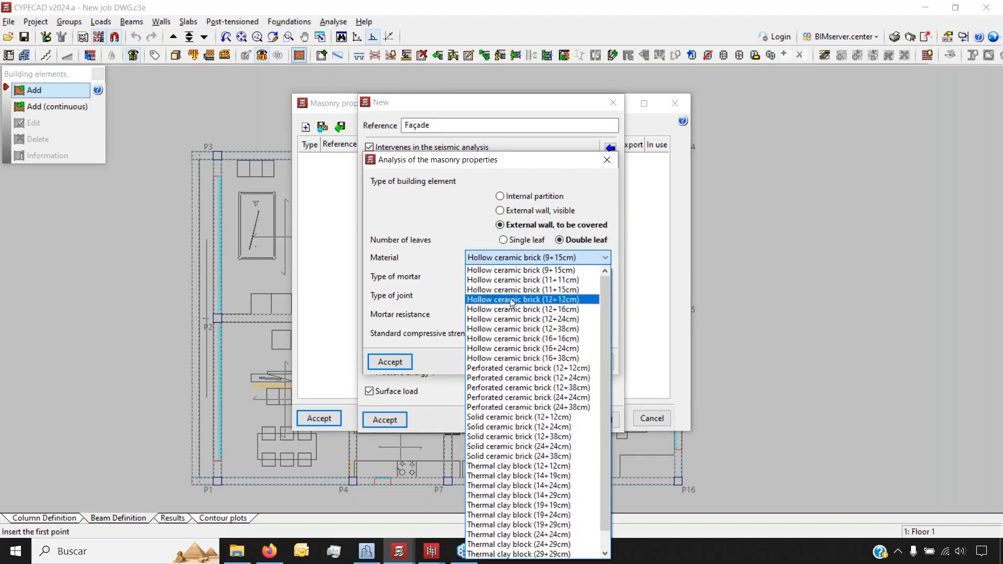
click(512, 300)
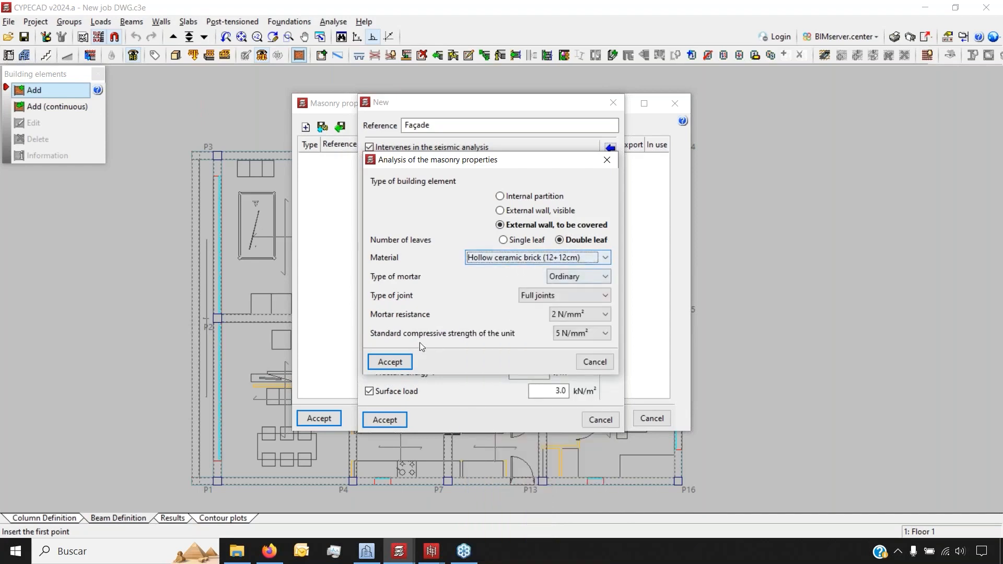
key(Return)
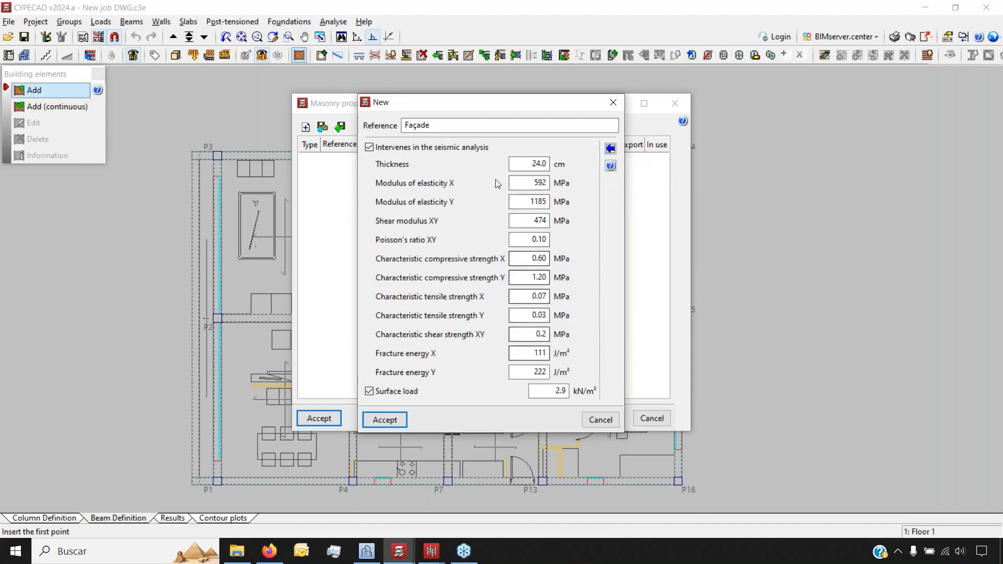
- Save the Façade type with its calculated surface load and apply it to elements between groups Floor 1 and Floor 2
click(548, 393)
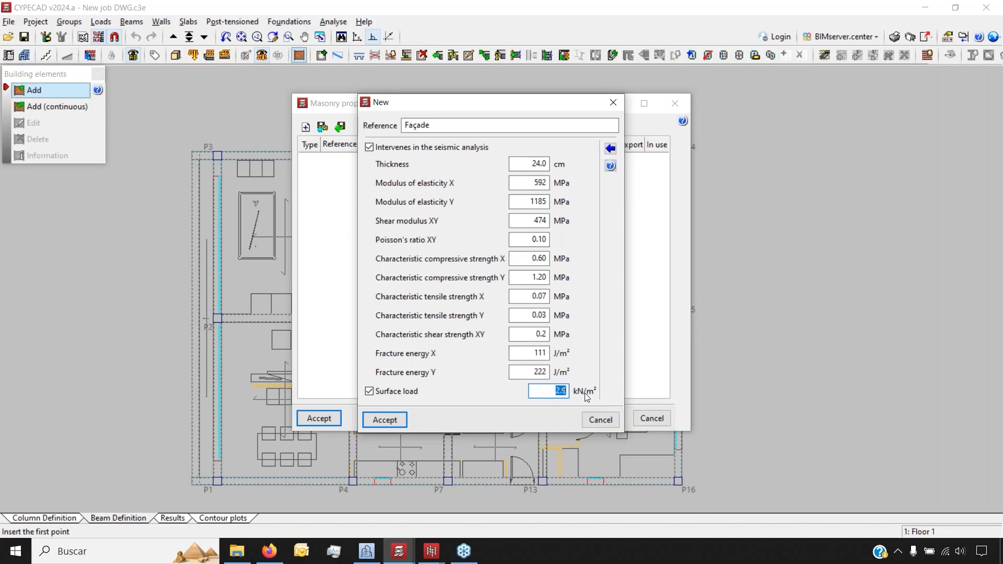
click(385, 420)
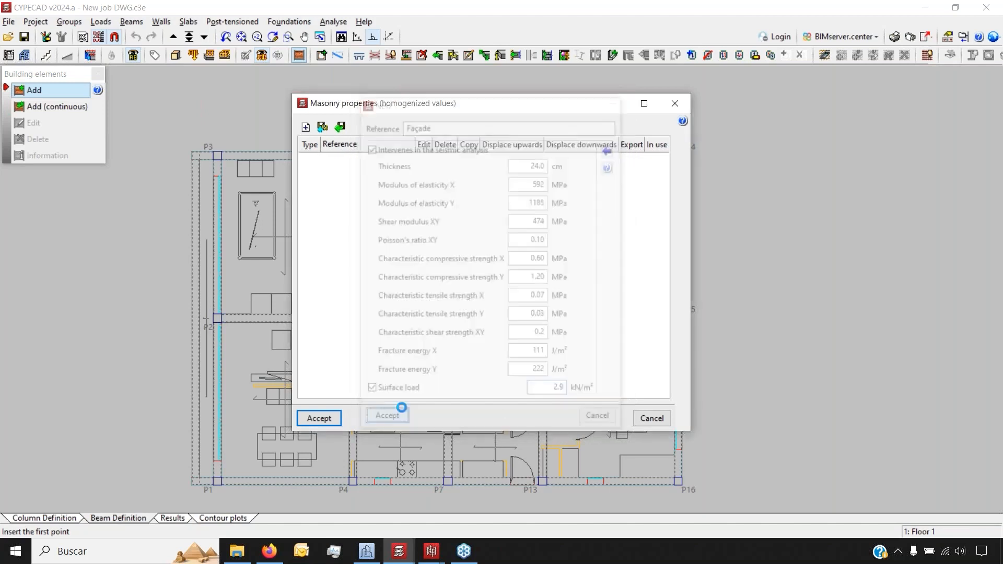
click(322, 422)
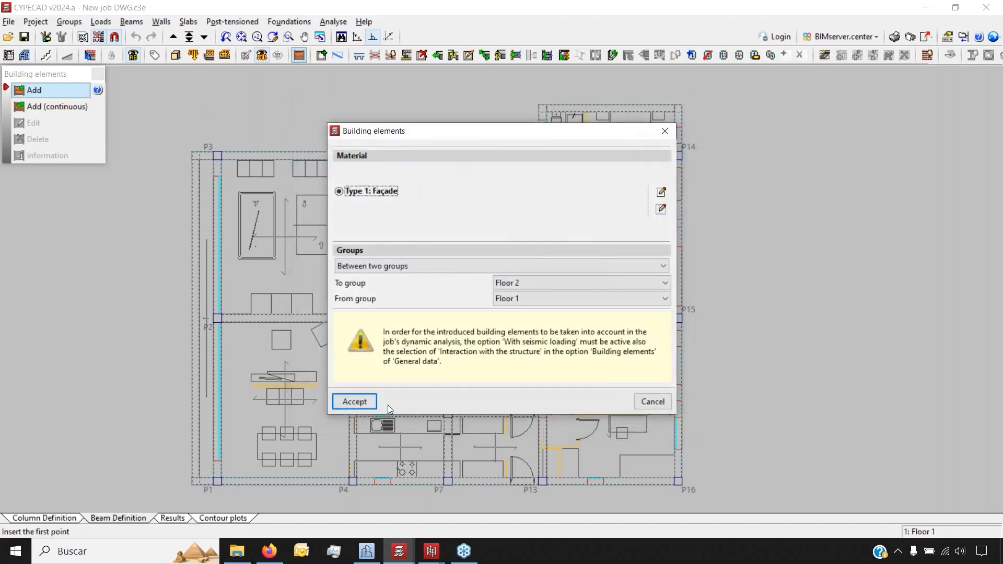
click(354, 401)
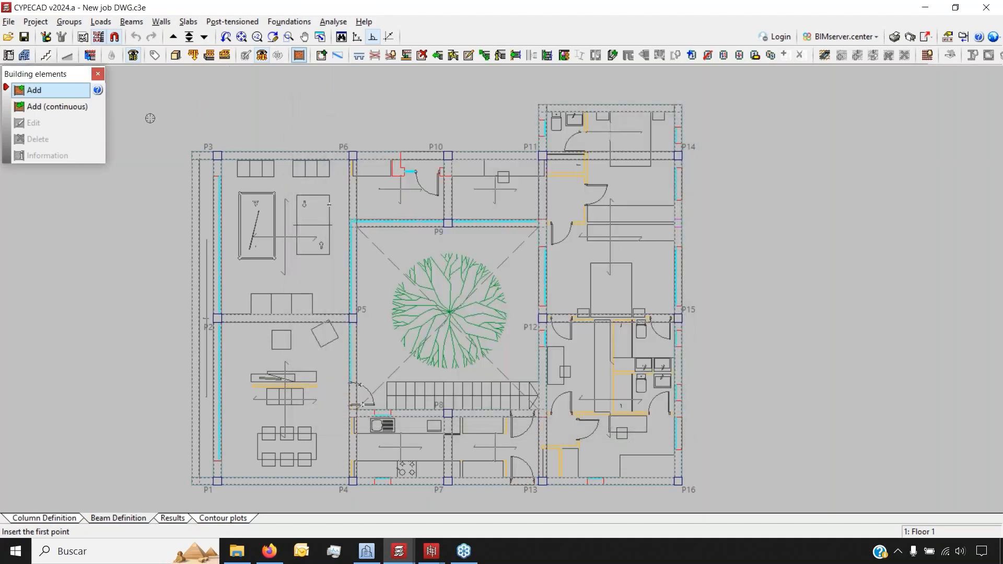
- Place the Façade building element along the outer beam line from column P3 to column P11
scroll(180, 127, up, 1)
scroll(224, 162, up, 5)
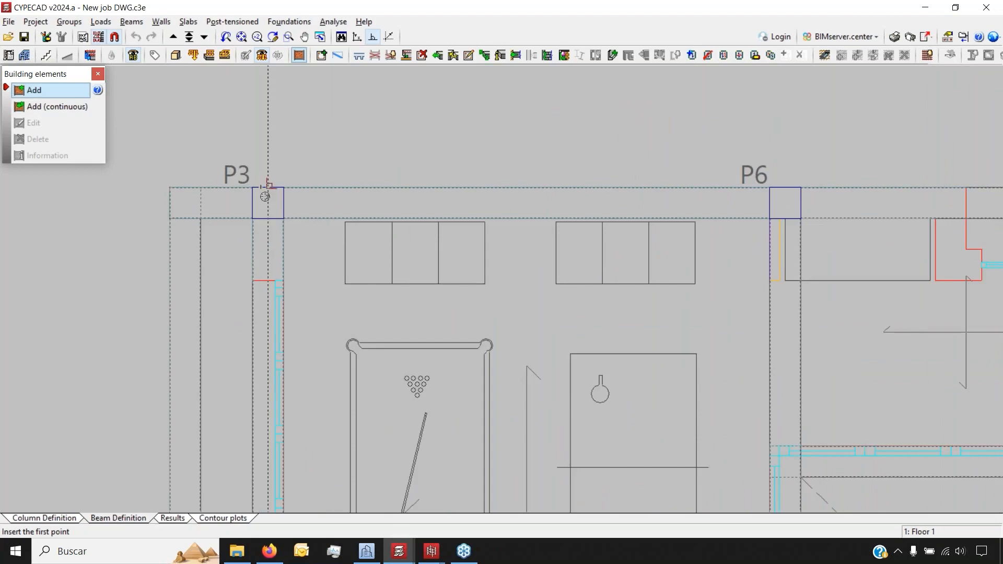
scroll(277, 211, up, 2)
click(263, 202)
scroll(136, 227, down, 7)
scroll(486, 226, up, 1)
scroll(486, 226, up, 4)
click(443, 226)
scroll(459, 294, down, 1)
scroll(457, 301, down, 4)
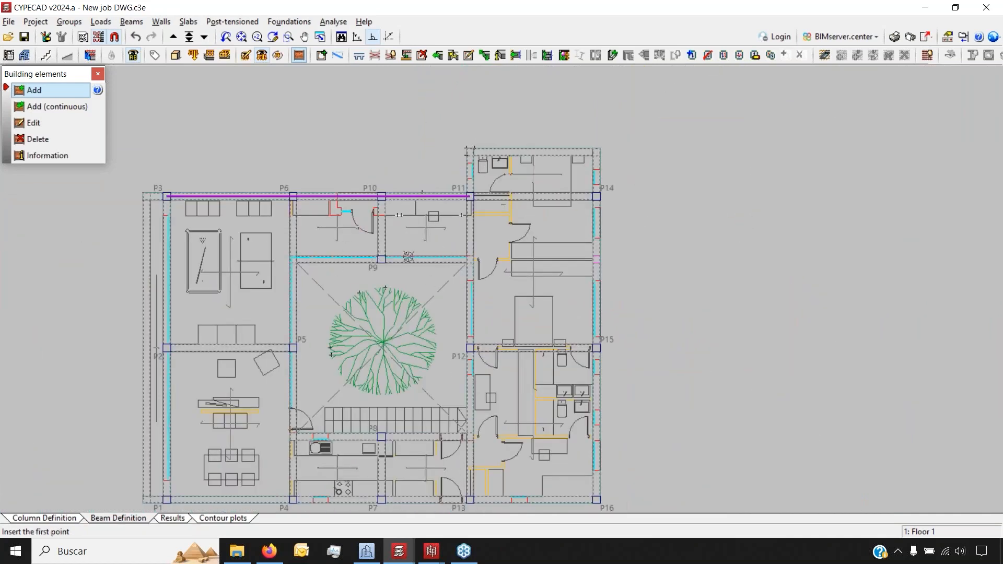
- Hide the floorplan template so only the structure and building elements are displayed
key(F4)
key(F4)
key(F4)
key(F4)
key(F4)
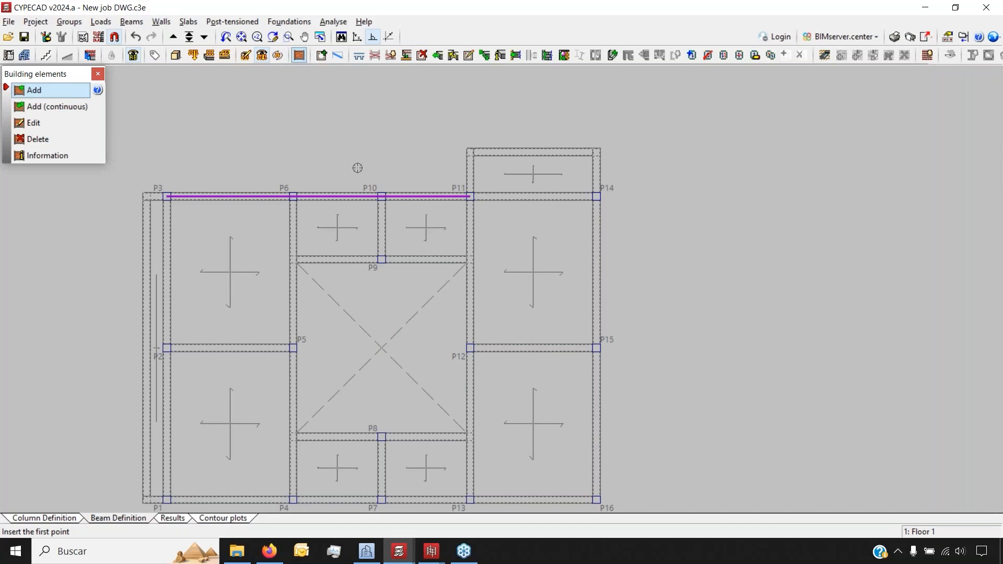
- Add the Façade element along the short beam from column P11 to the outer corner of the projecting bay
scroll(478, 158, up, 2)
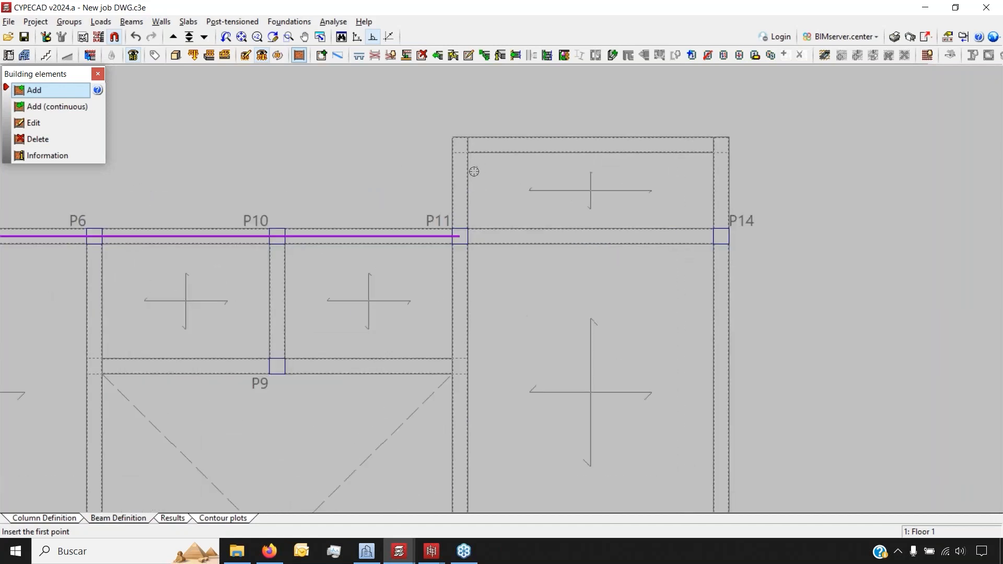
scroll(473, 171, up, 1)
click(457, 257)
click(457, 136)
- Add the Façade element along the courtyard beam from column P9 to the corner on the P5 side
scroll(458, 135, down, 3)
scroll(521, 77, up, 1)
scroll(383, 159, up, 1)
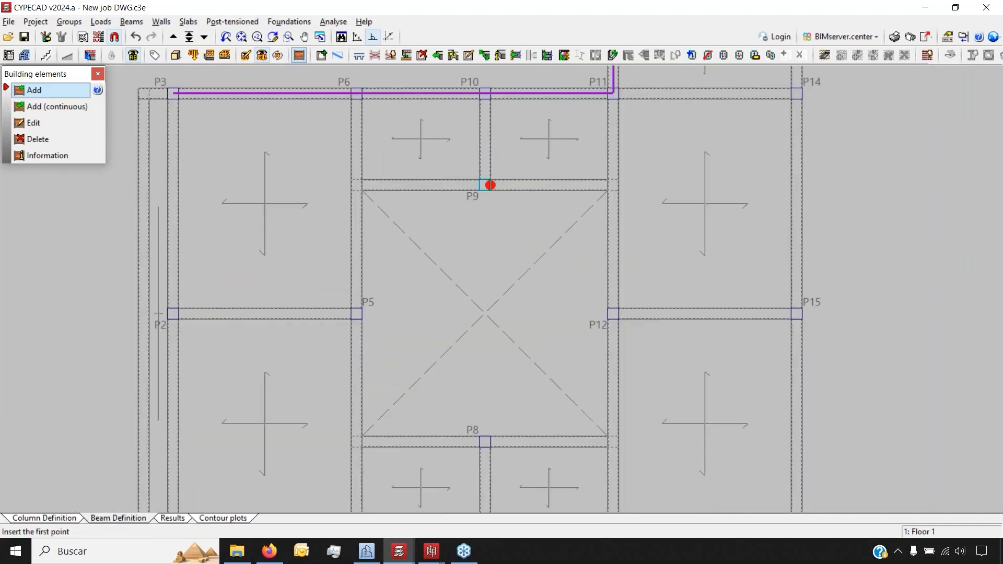
scroll(485, 185, up, 2)
click(484, 186)
click(277, 185)
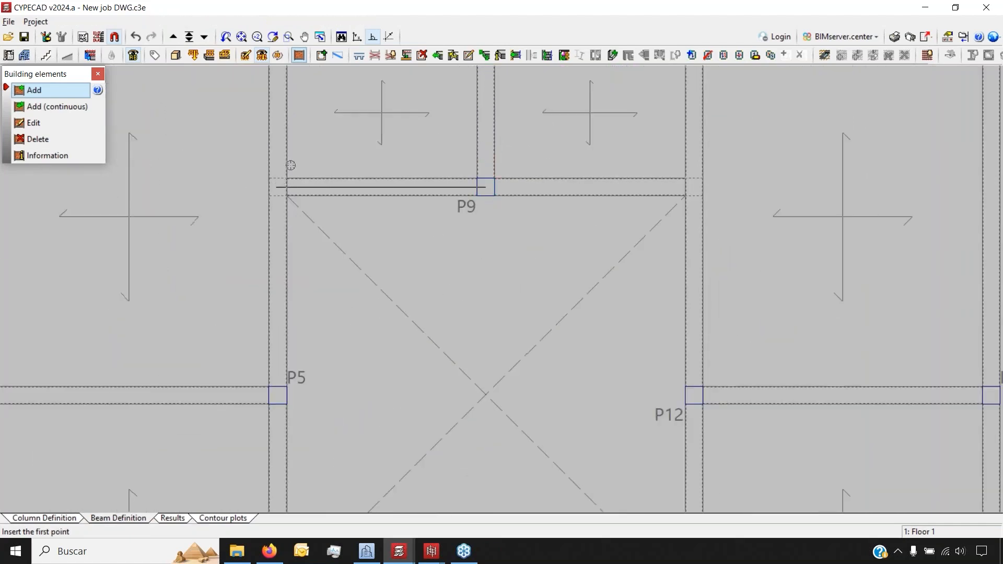
- Add Façade elements along the courtyard beam on both sides of column P8, reaching both corners
scroll(303, 131, down, 3)
scroll(368, 313, up, 2)
click(388, 313)
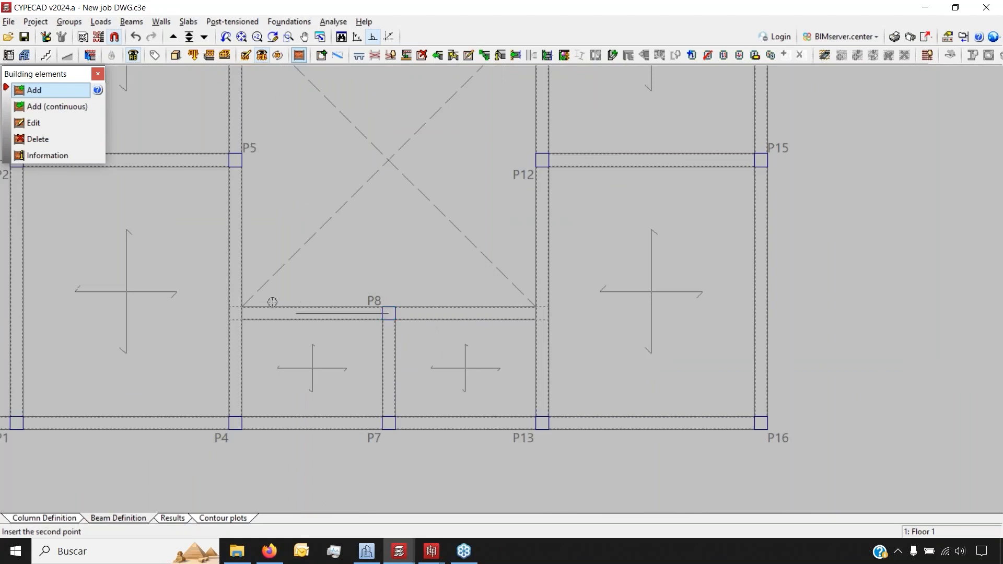
click(236, 312)
click(388, 312)
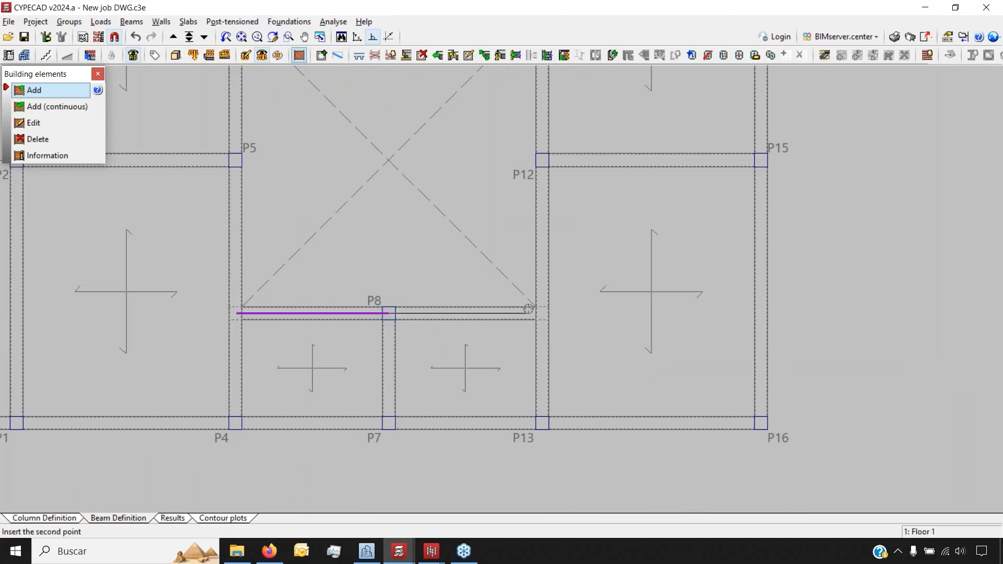
click(541, 312)
- Add Façade elements from column P9 to the P12-side courtyard corner and along the full courtyard side through P12
scroll(538, 312, down, 2)
scroll(467, 118, up, 2)
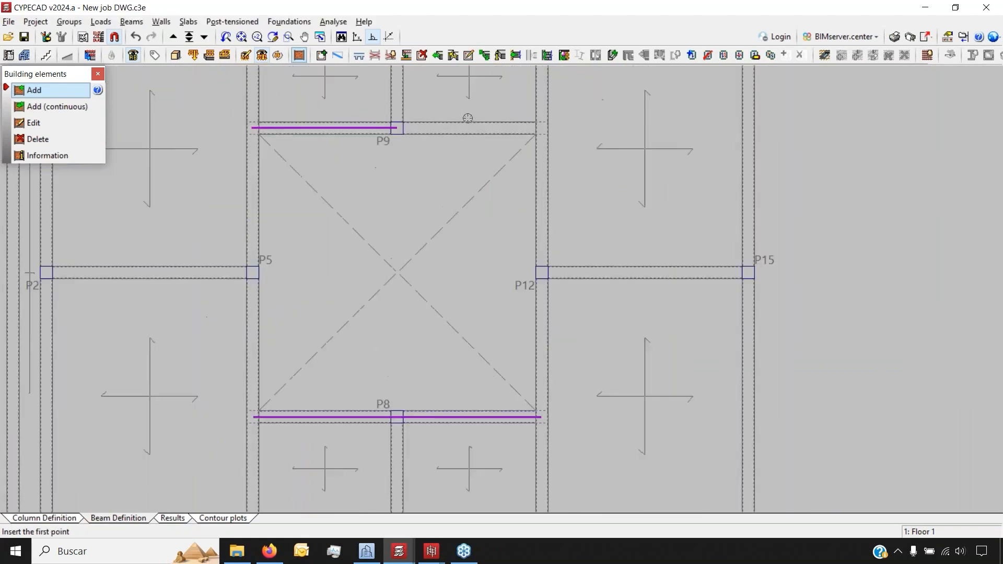
scroll(468, 118, up, 1)
click(396, 128)
click(542, 128)
click(546, 275)
click(542, 128)
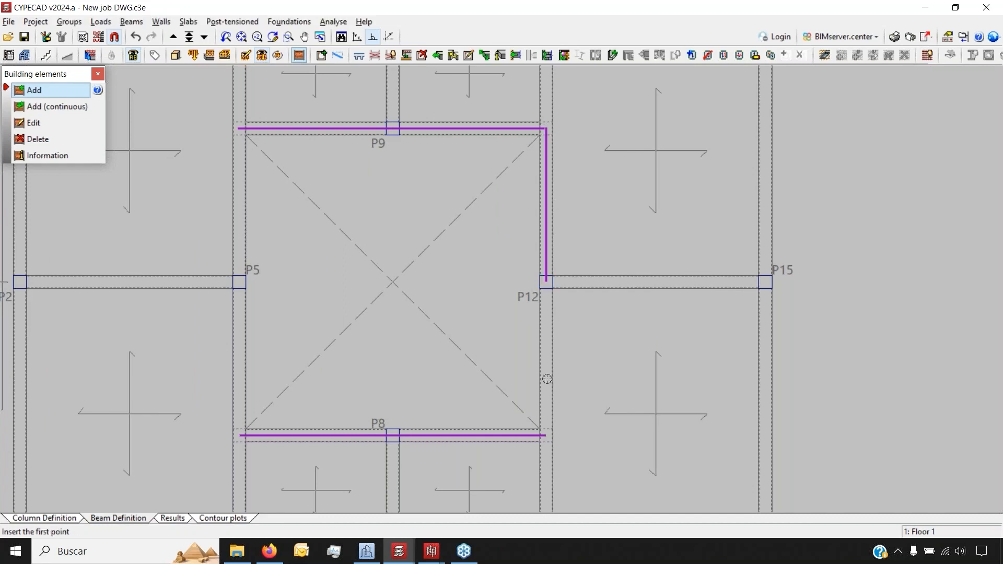
click(545, 276)
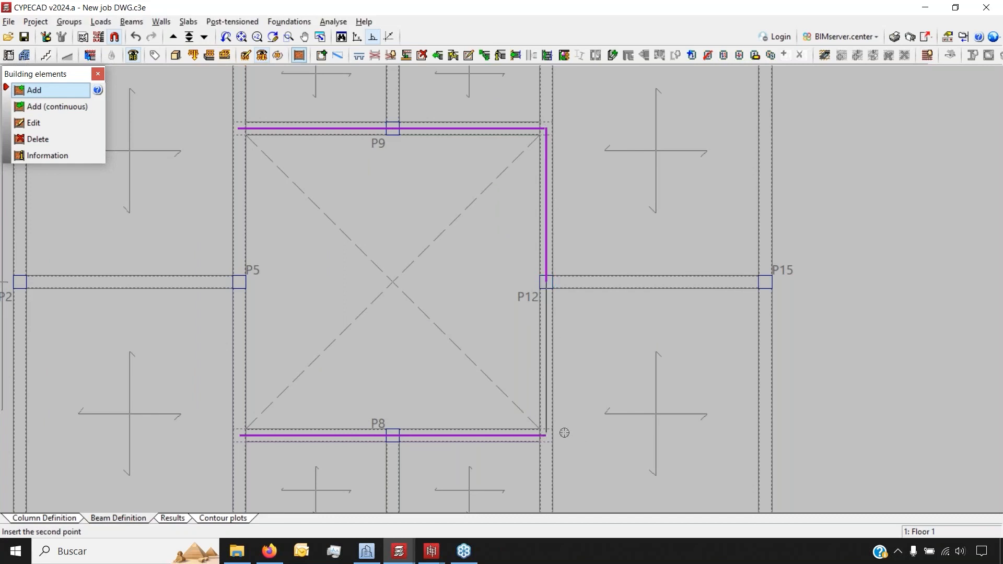
click(564, 437)
- Add Façade elements from column P5 to both adjacent courtyard corners to close the courtyard perimeter
click(240, 281)
click(237, 128)
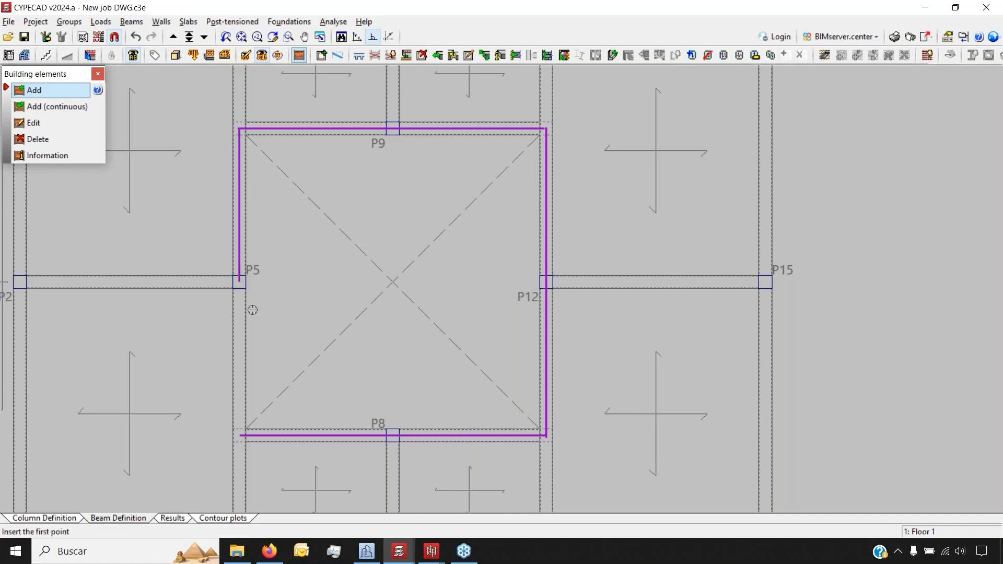
click(239, 281)
click(239, 435)
- Add the Façade element along the outer beam line from column P3 to column P1
scroll(434, 263, down, 3)
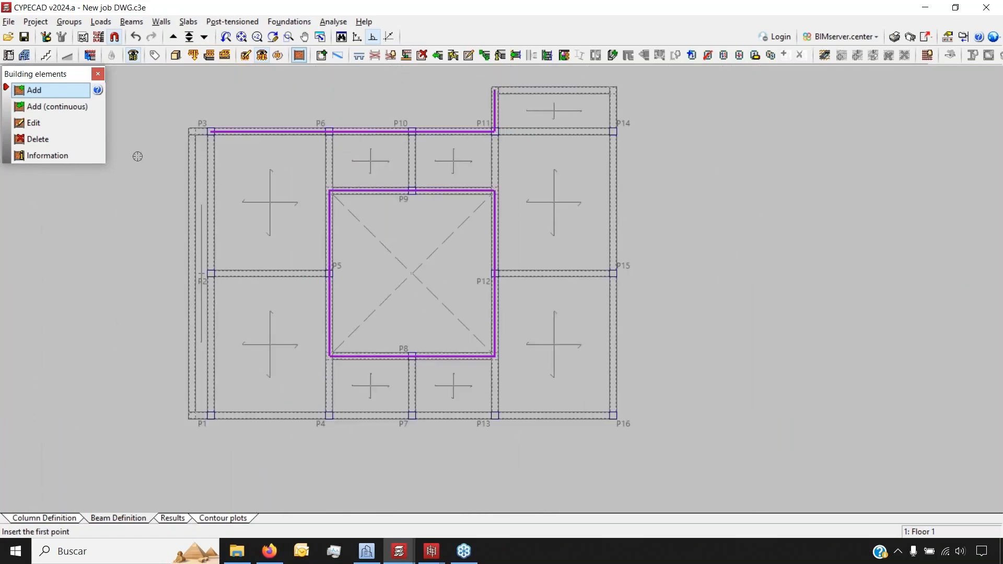
scroll(174, 120, up, 4)
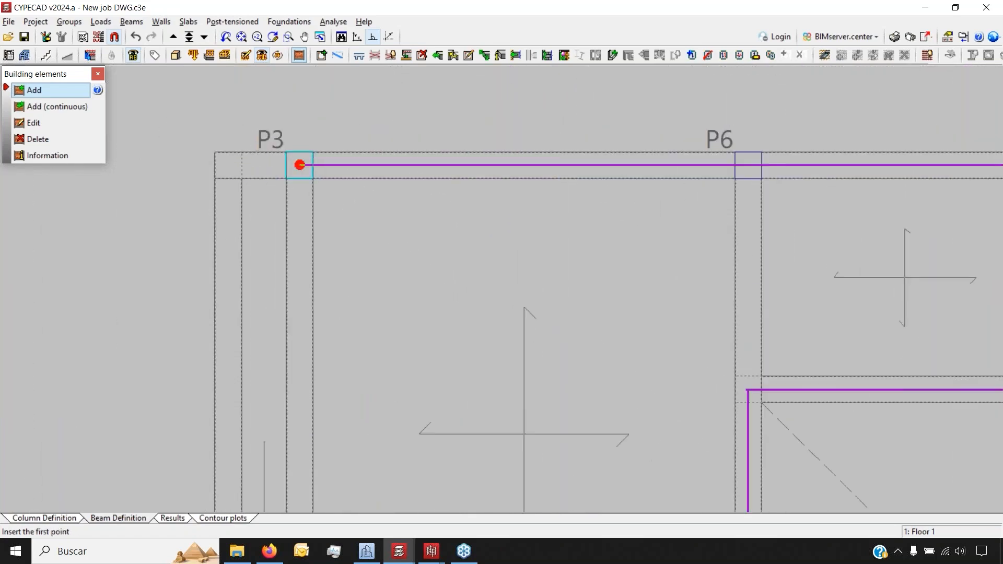
click(300, 165)
scroll(346, 89, down, 5)
scroll(331, 386, up, 4)
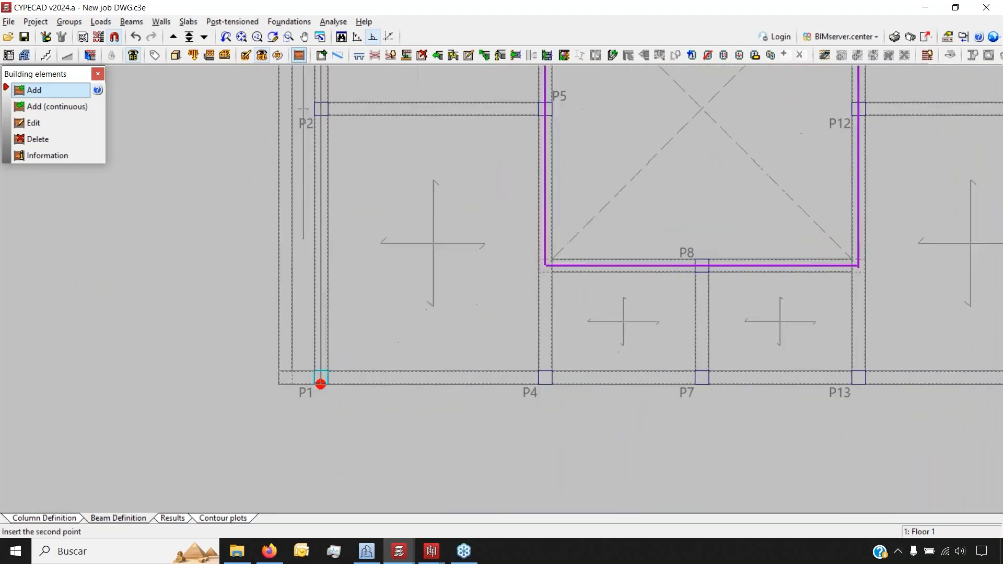
scroll(320, 384, up, 2)
click(324, 372)
- Add the Façade element along the outer beam line from column P1 to column P16
click(324, 372)
scroll(156, 385, down, 5)
scroll(470, 416, up, 4)
click(467, 416)
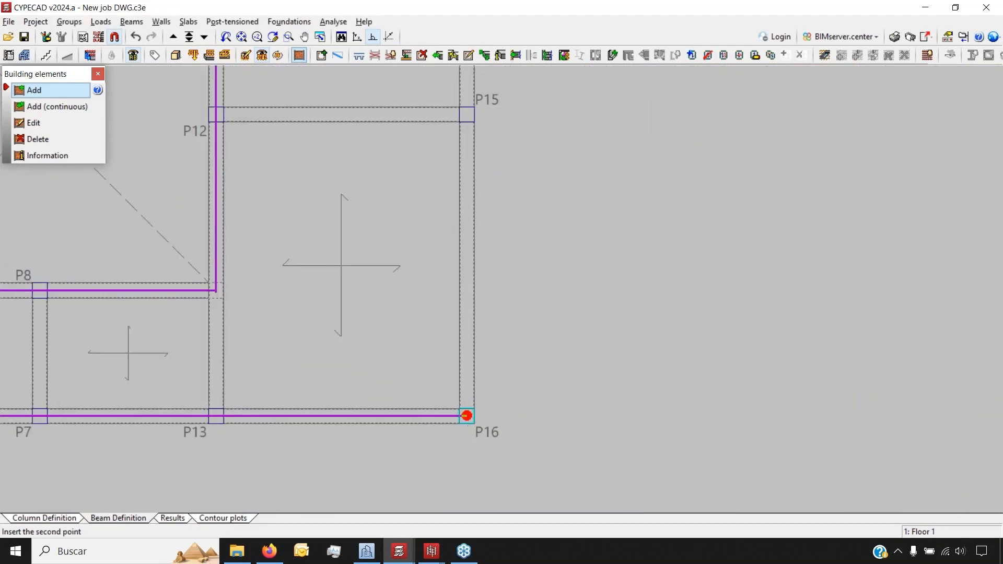
- Add Façade elements from column P16 past P14 to the projecting bay's corner and across the bay's outer edge
scroll(466, 416, down, 4)
scroll(462, 261, up, 5)
click(462, 238)
click(462, 237)
click(194, 237)
scroll(517, 188, down, 1)
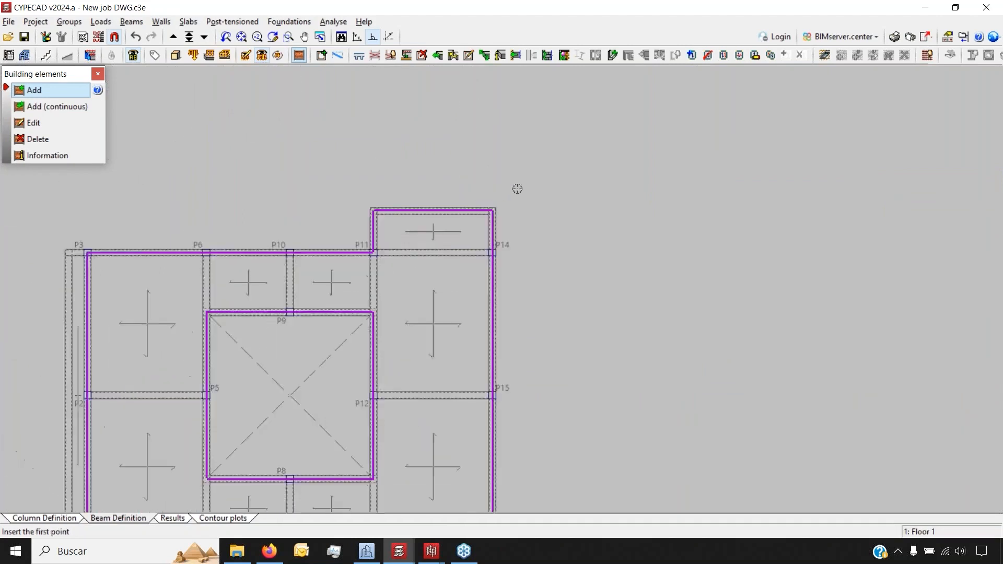
scroll(517, 189, down, 4)
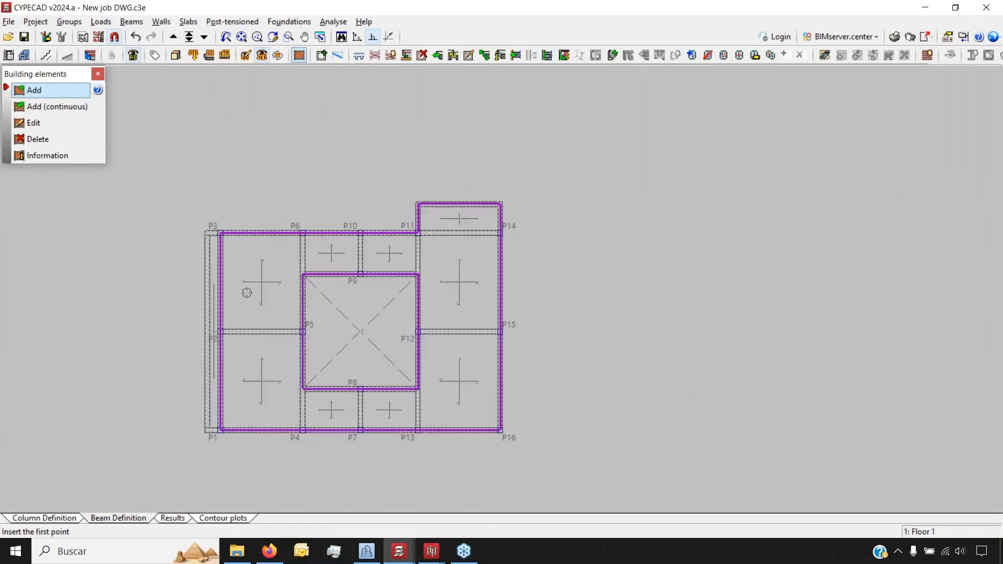
- Go up from the Floor 1 group to the Floor 2 group
click(172, 37)
scroll(193, 266, up, 1)
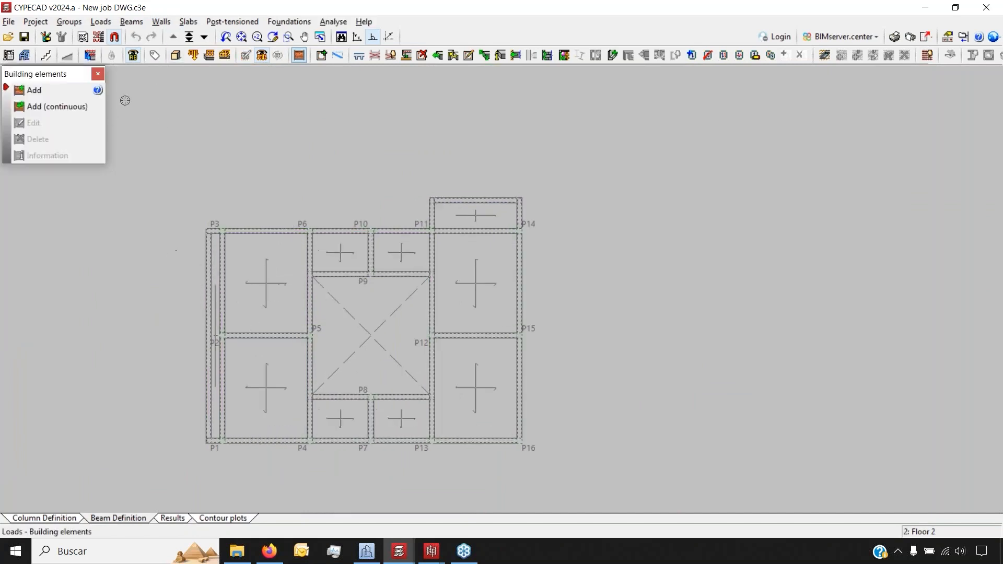
- Leave the building elements command and define a new surface load of 5.00 kN/m² in the Live load loadcase
click(98, 74)
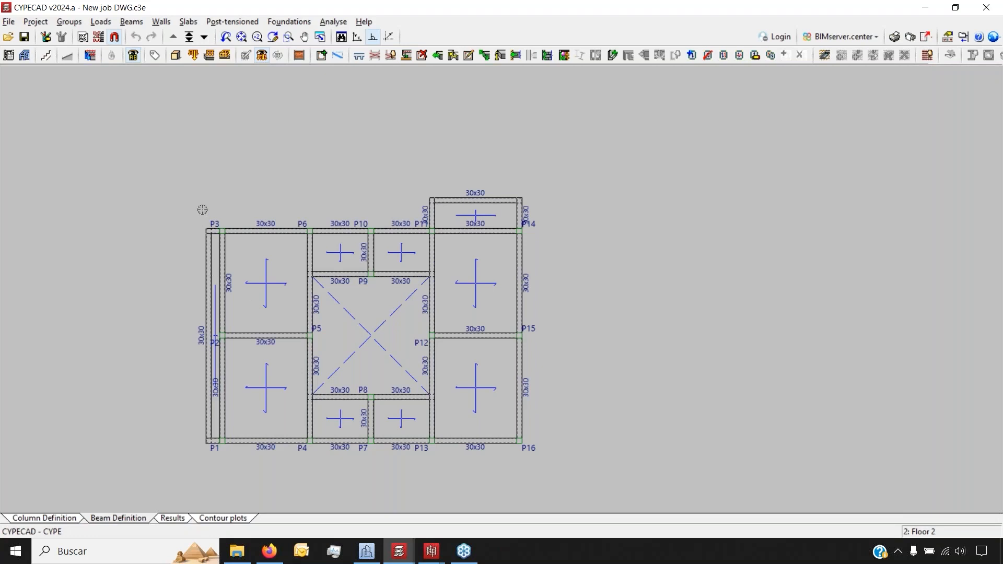
click(194, 55)
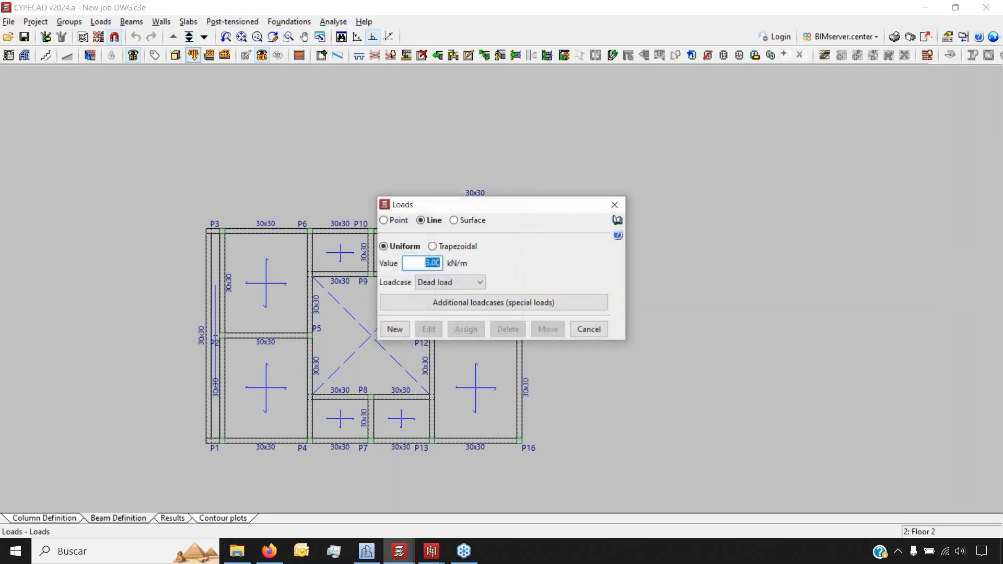
drag(527, 208, 617, 158)
click(474, 171)
click(513, 171)
click(548, 172)
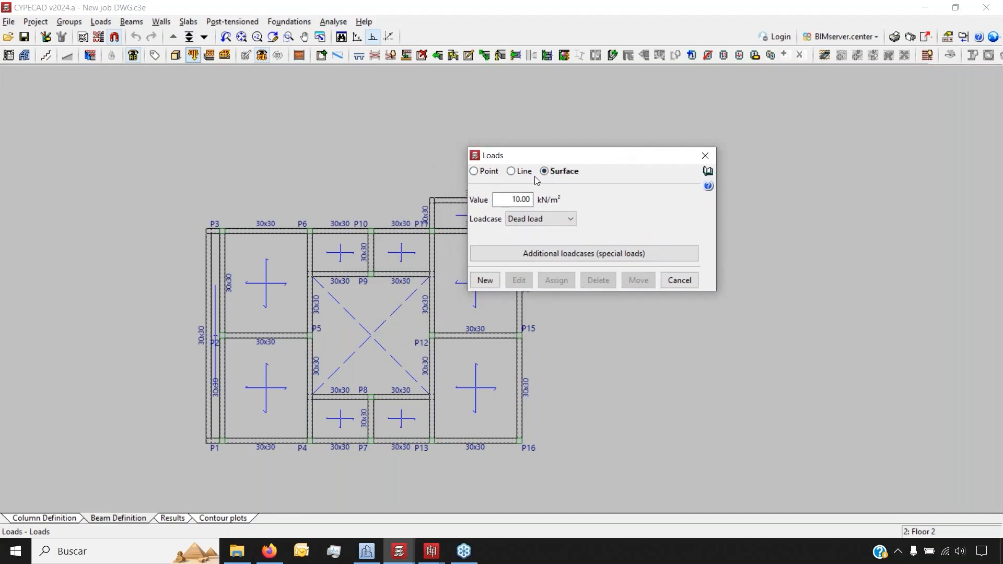
double_click(522, 201)
click(520, 202)
double_click(520, 202)
text(5)
click(540, 218)
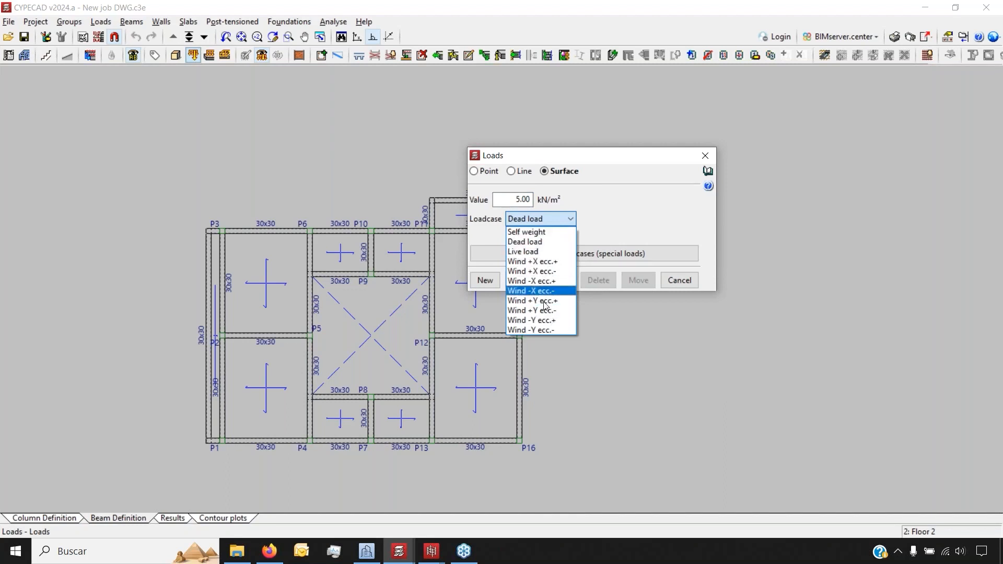
click(541, 252)
click(485, 280)
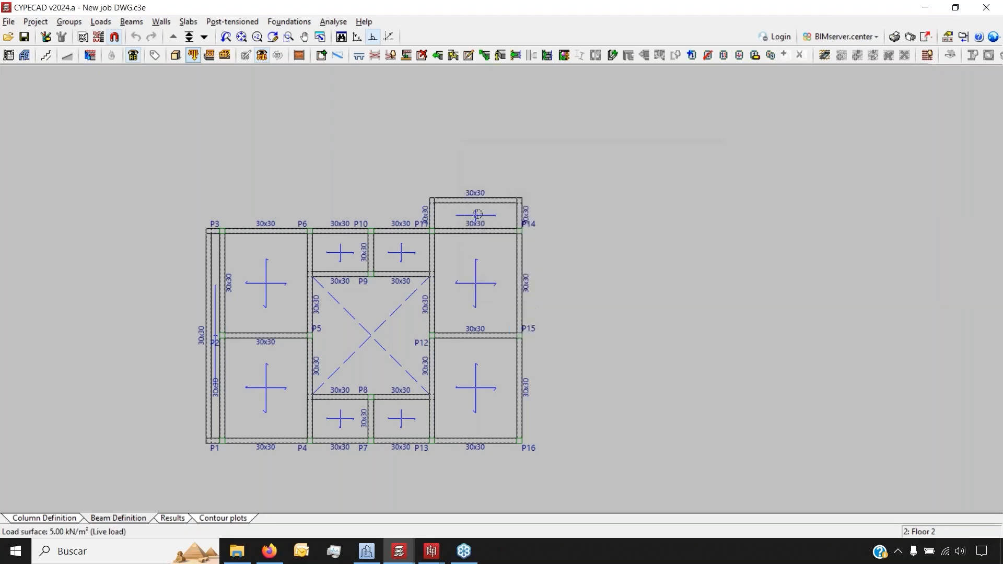
- Draw the surface load's rectangular area beside column P11 in the slab panel bounded by P11, P14, P15 and P12
scroll(405, 259, up, 5)
scroll(402, 253, up, 2)
scroll(396, 159, up, 3)
scroll(397, 159, down, 4)
scroll(397, 159, down, 3)
scroll(467, 181, up, 5)
click(471, 182)
click(467, 371)
click(354, 360)
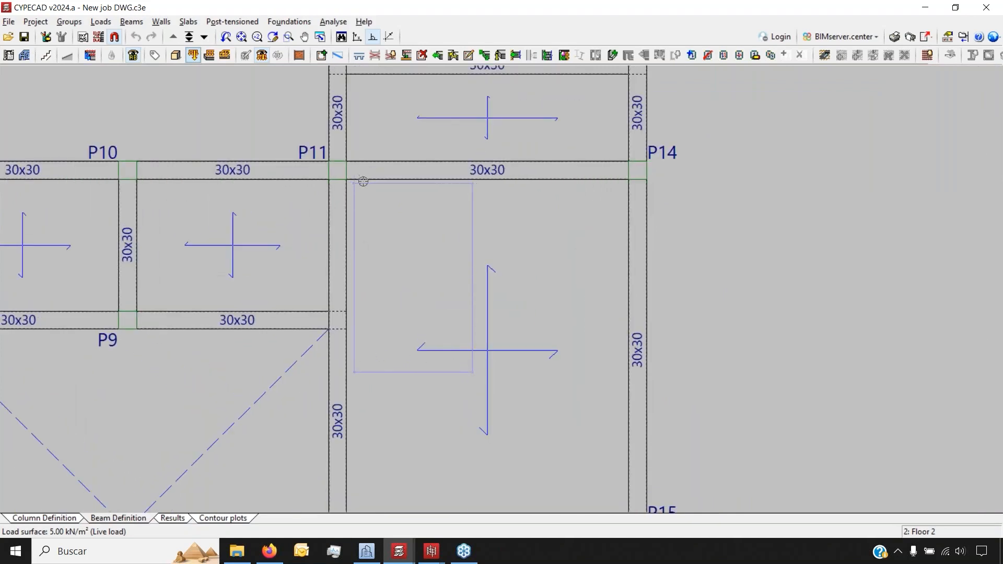
right_click(382, 221)
scroll(401, 280, up, 1)
scroll(445, 259, up, 1)
scroll(501, 188, down, 3)
scroll(453, 192, up, 1)
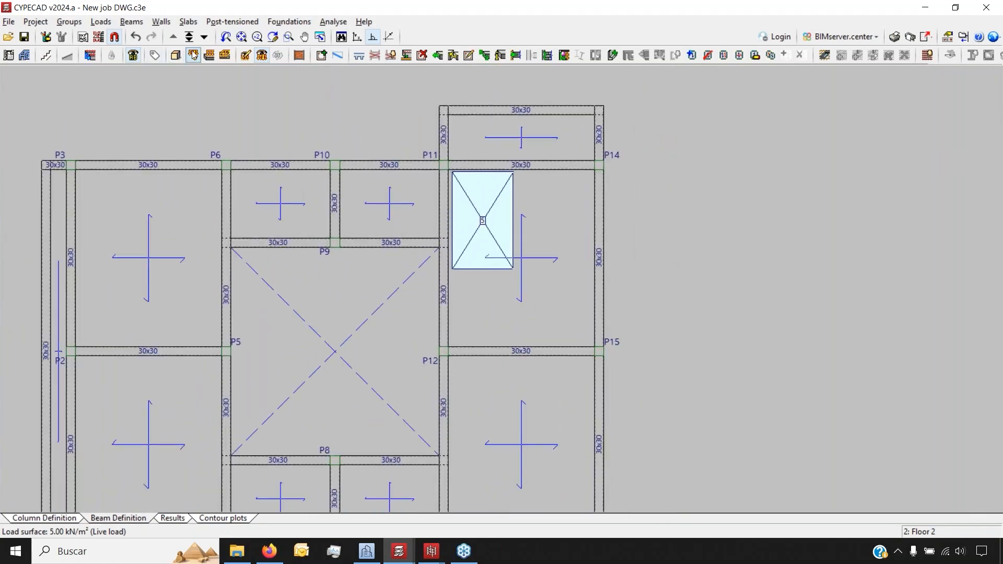
- Add a uniform line load of 3.00 kN/m, Dead load, running horizontally across the small slab panel between P6 and P10
right_click(234, 94)
click(420, 220)
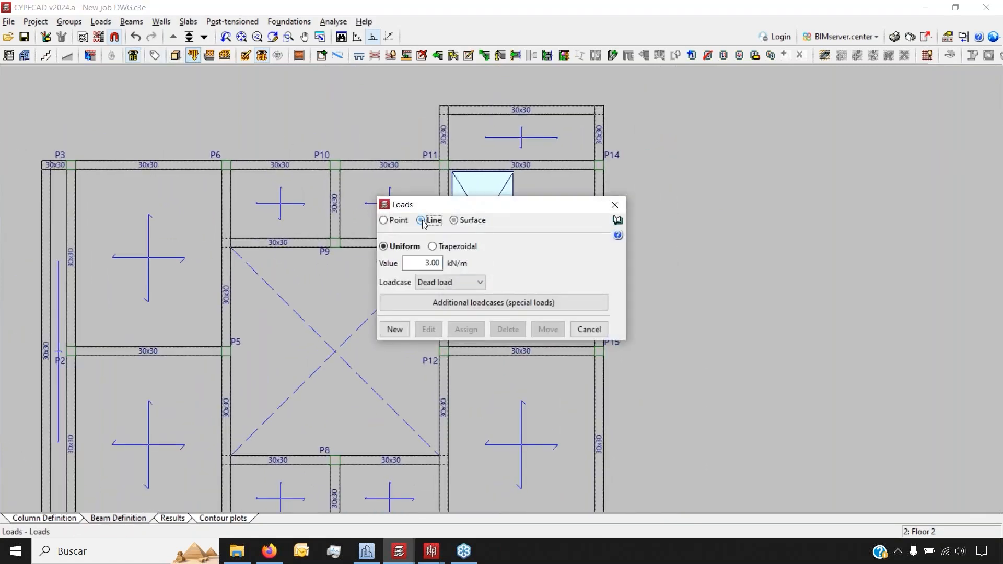
drag(438, 211, 342, 315)
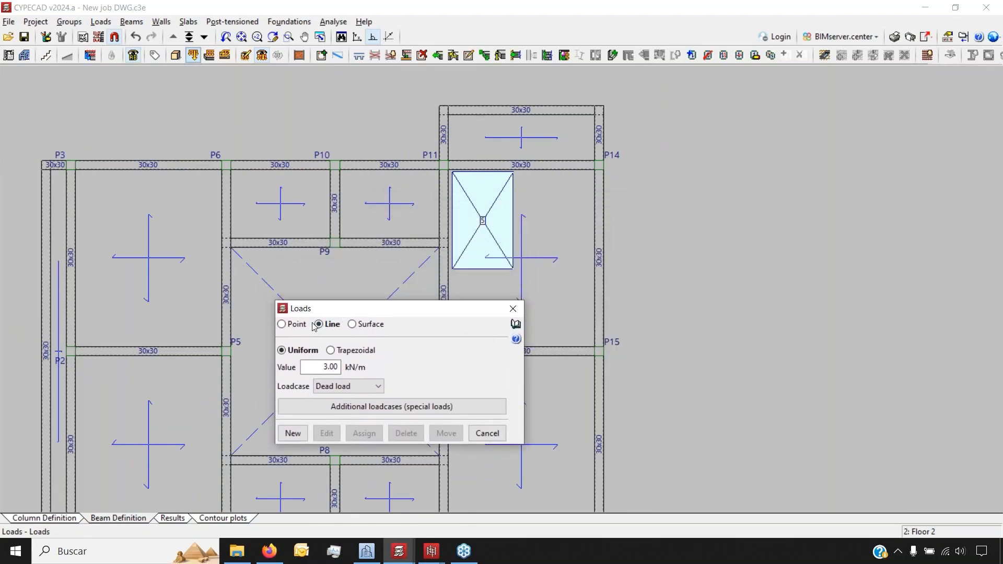
click(293, 434)
scroll(245, 175, up, 3)
click(225, 198)
click(407, 194)
scroll(250, 237, down, 3)
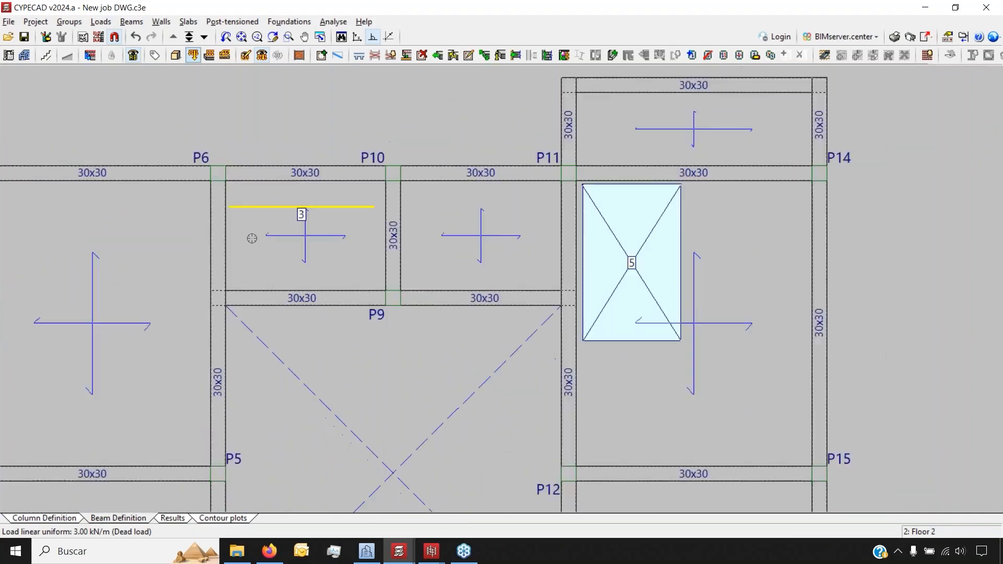
- Place a point load of 2.00 kN, Dead load, in the small slab panel between P10 and P11
right_click(223, 121)
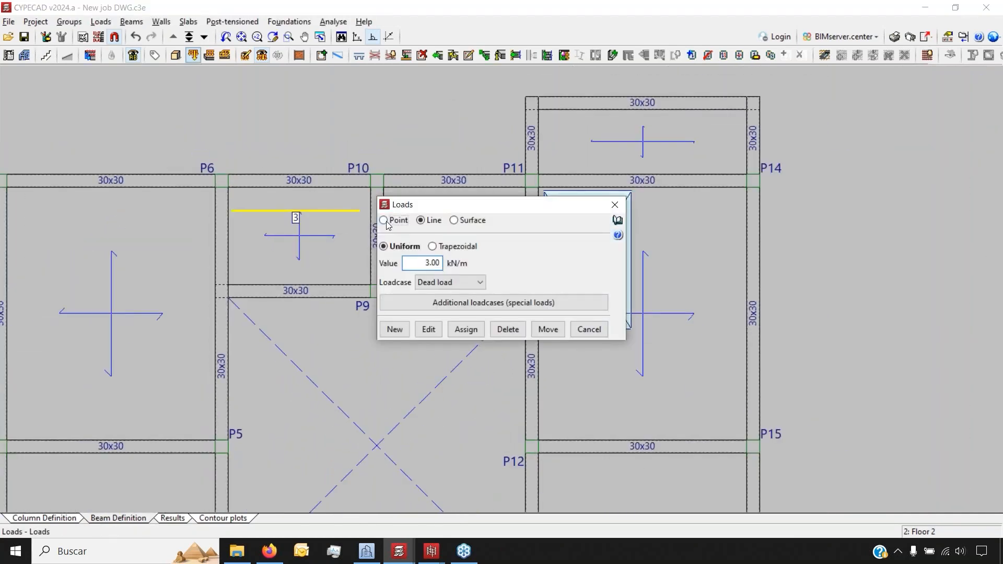
click(385, 220)
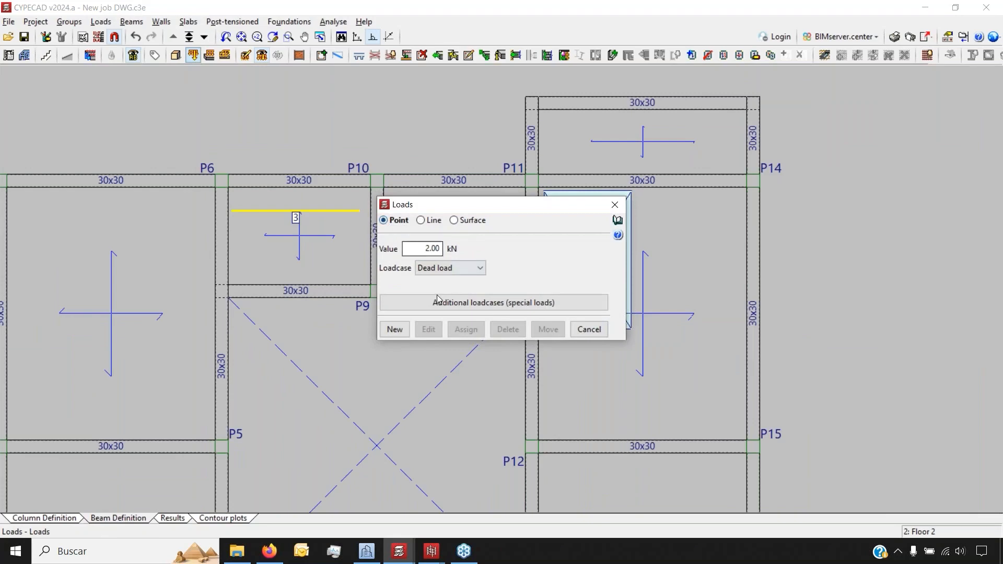
click(394, 329)
click(428, 212)
scroll(429, 214, up, 3)
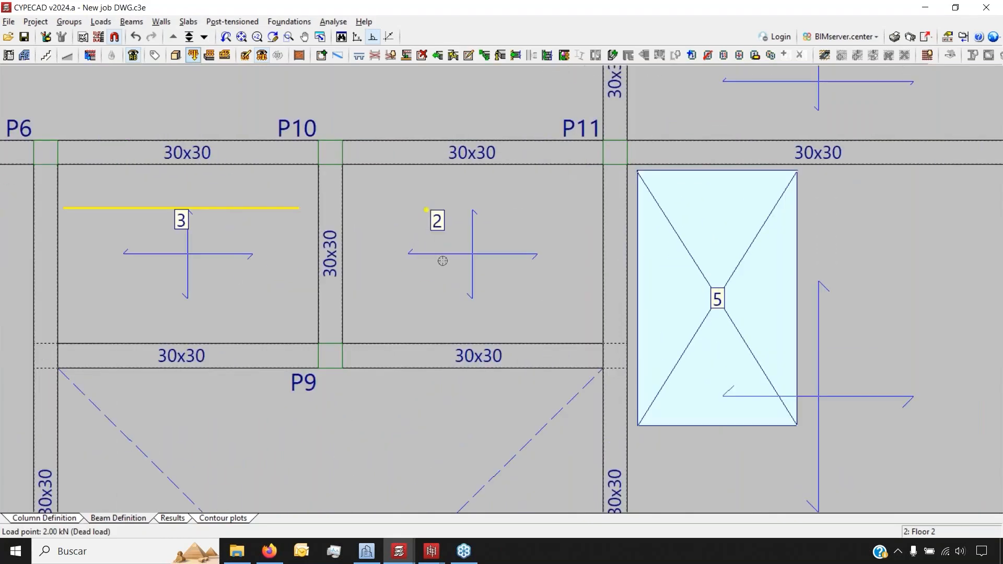
- Review the use categories and the automatic and additional loadcases for special loads, leaving them without changes
click(194, 55)
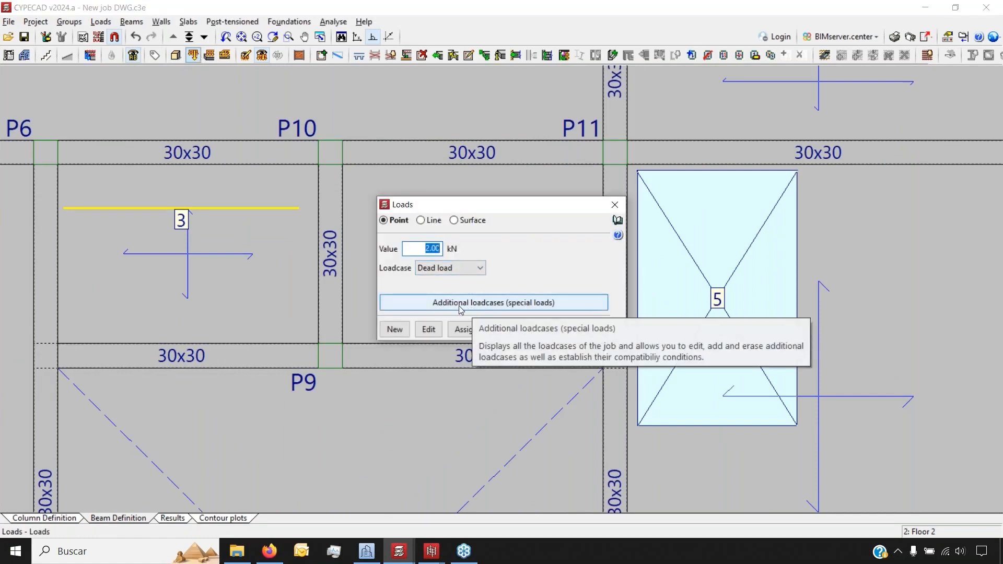
click(493, 304)
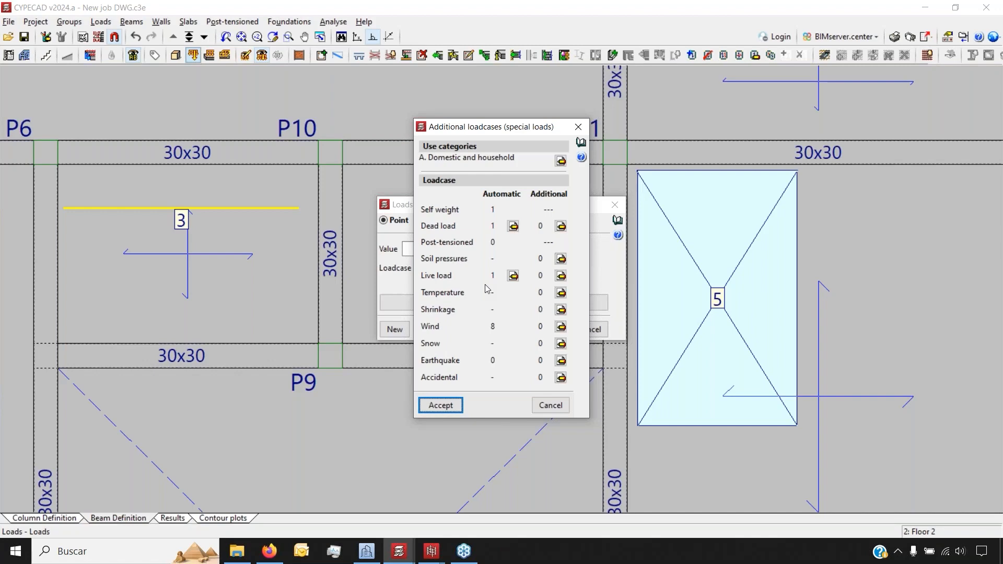
click(549, 405)
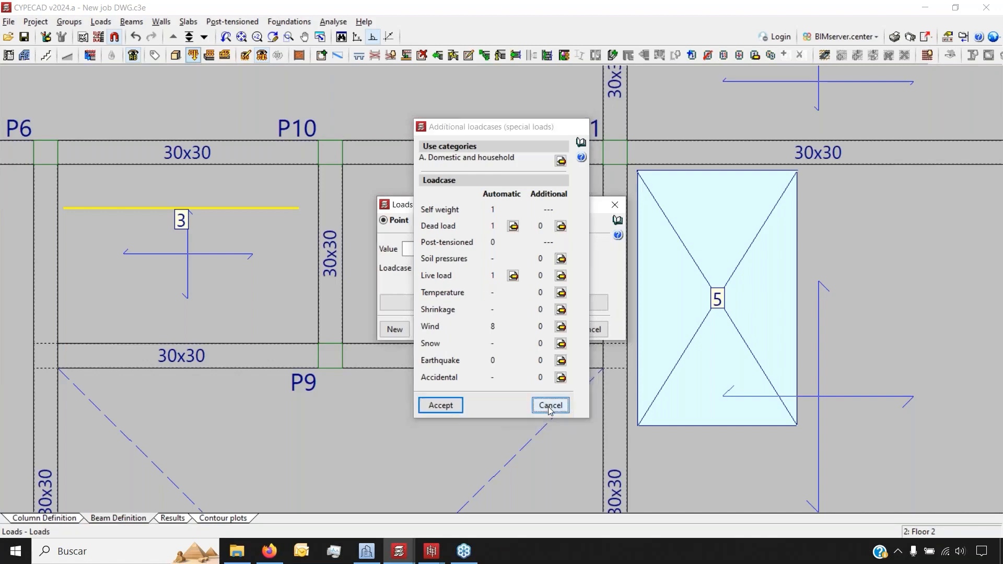
click(589, 330)
- Examine the line, point and surface loads placed on the Floor 2 slab panels between columns P6 and P14
scroll(174, 260, down, 2)
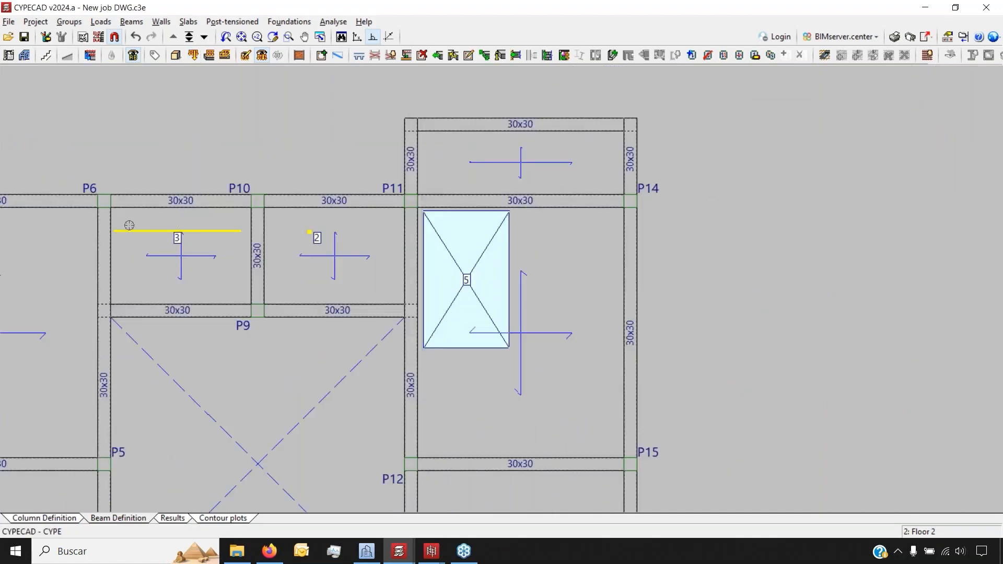
scroll(117, 228, up, 1)
scroll(117, 229, up, 2)
scroll(297, 303, down, 3)
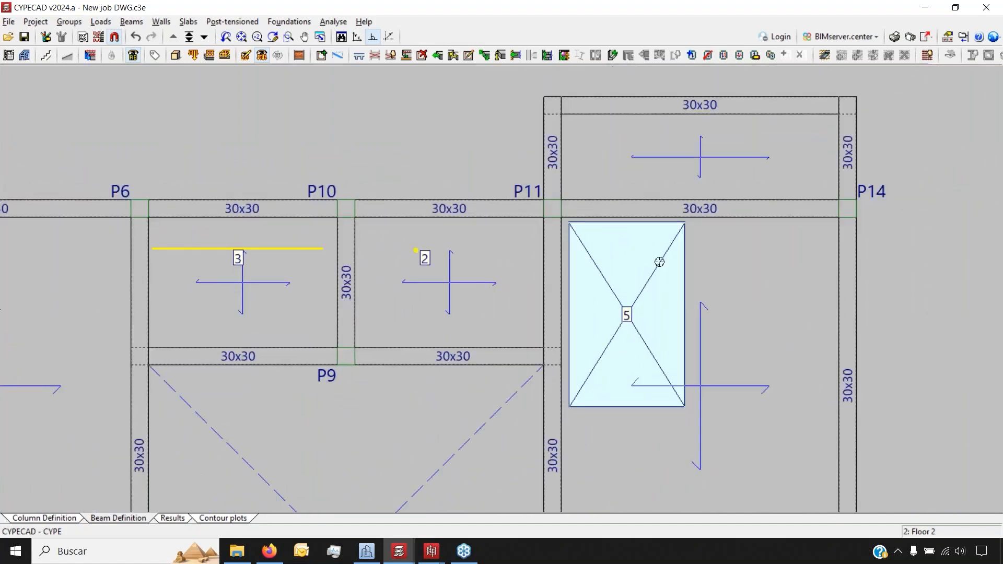
scroll(657, 271, up, 2)
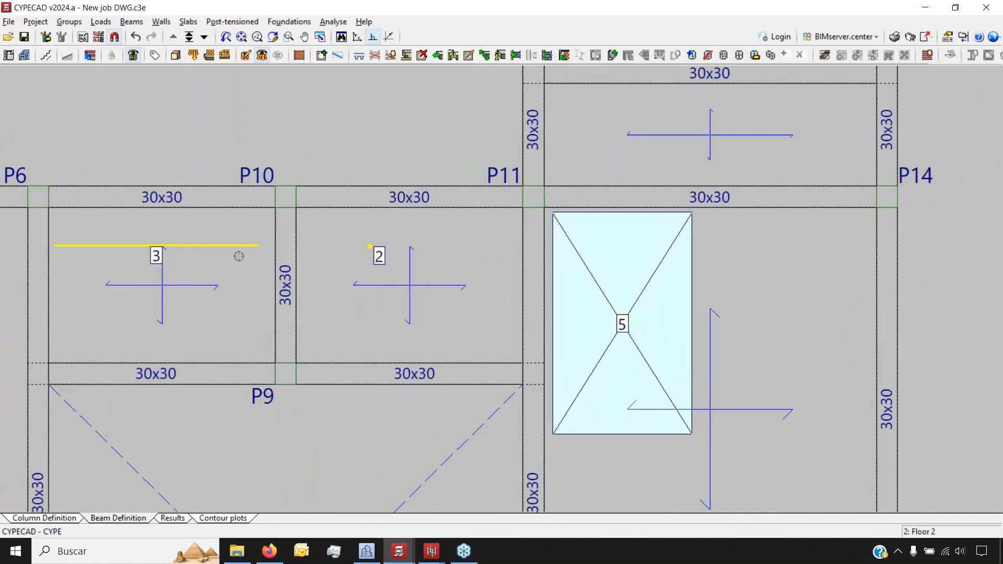
scroll(405, 225, down, 2)
scroll(226, 236, up, 1)
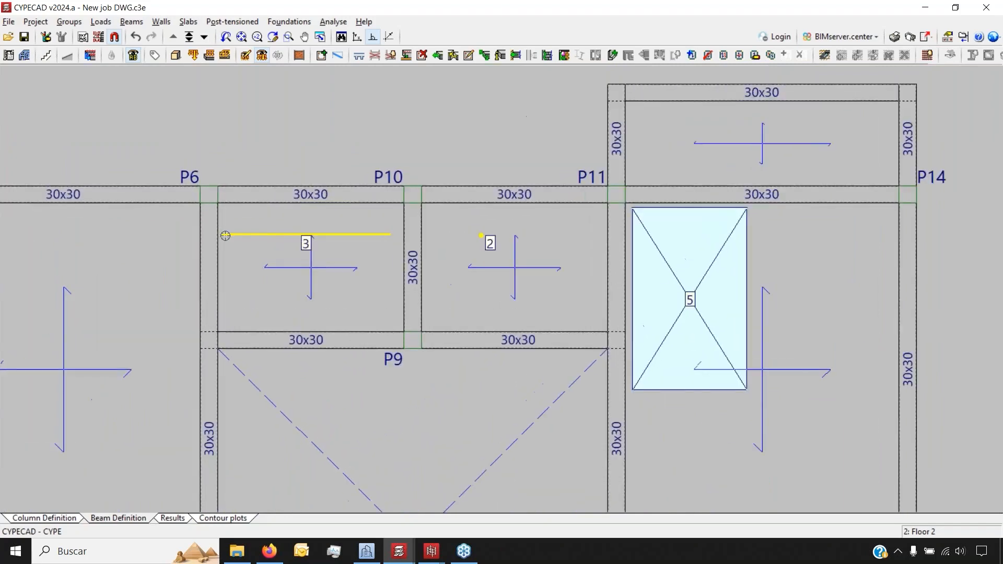
scroll(225, 235, up, 1)
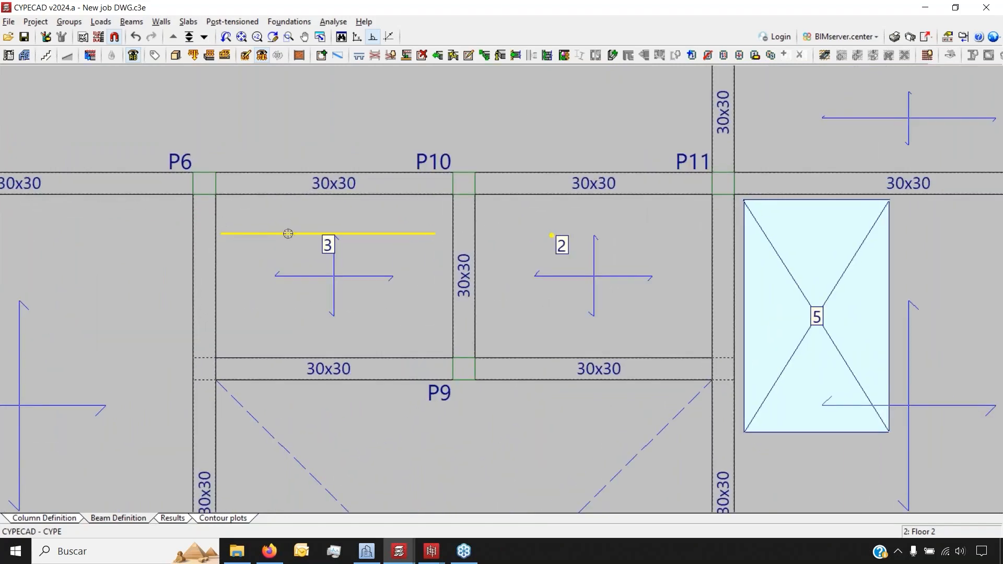
scroll(315, 226, down, 5)
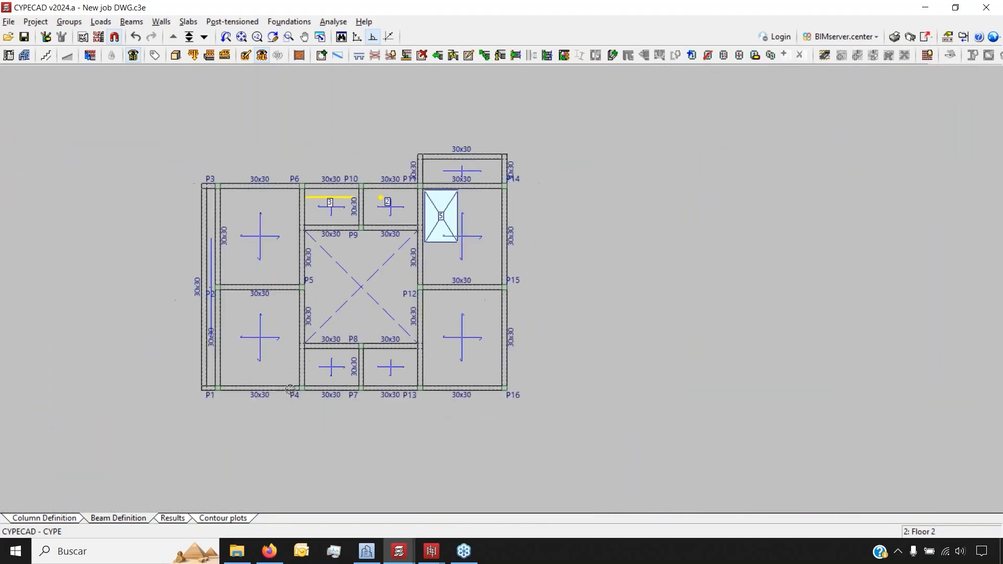
- Preview the flight type of 2 straight flights with 16 steps for a new staircase, and cancel the staircase definition
scroll(291, 389, up, 2)
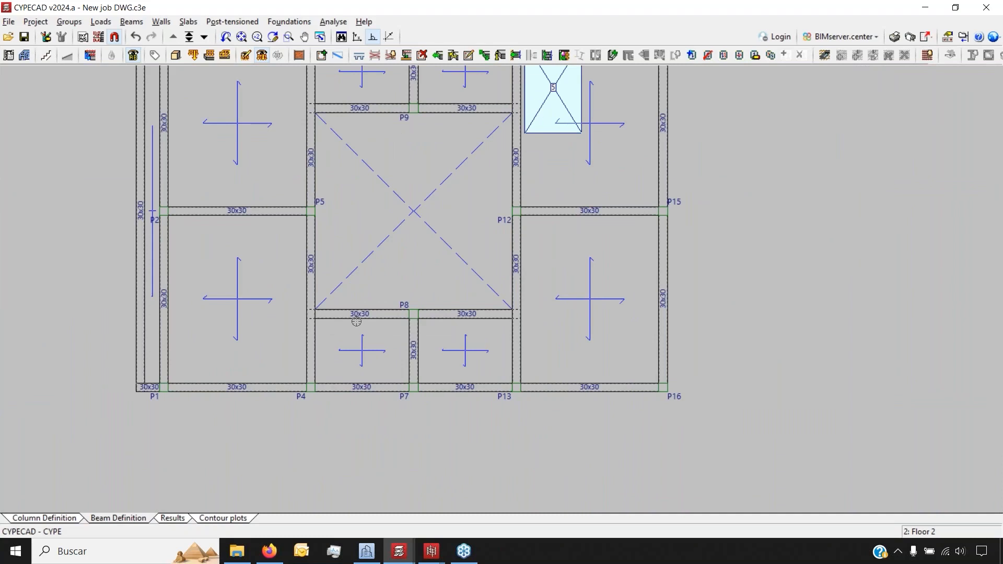
middle_drag(380, 212, 369, 288)
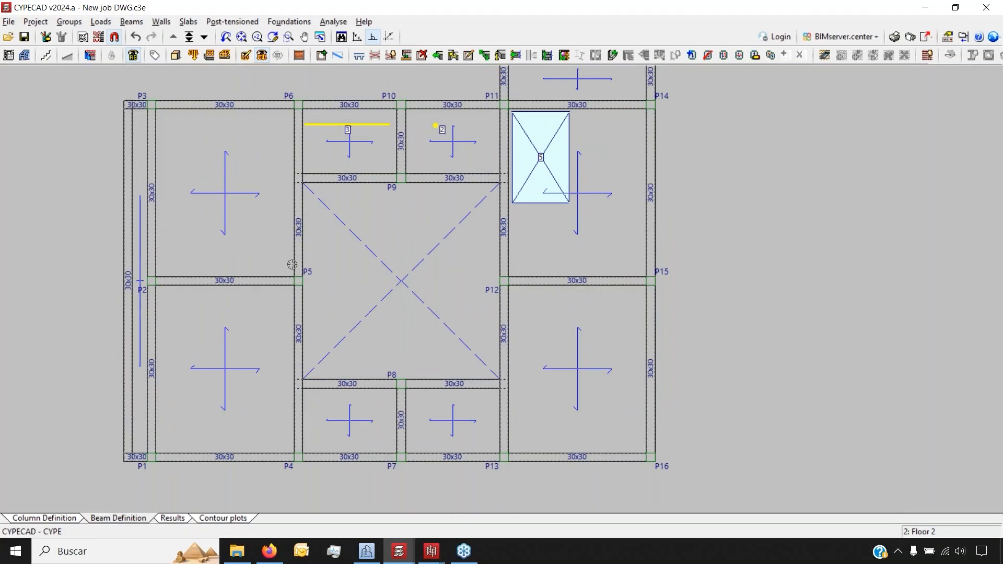
scroll(271, 324, up, 1)
middle_drag(324, 448, 356, 391)
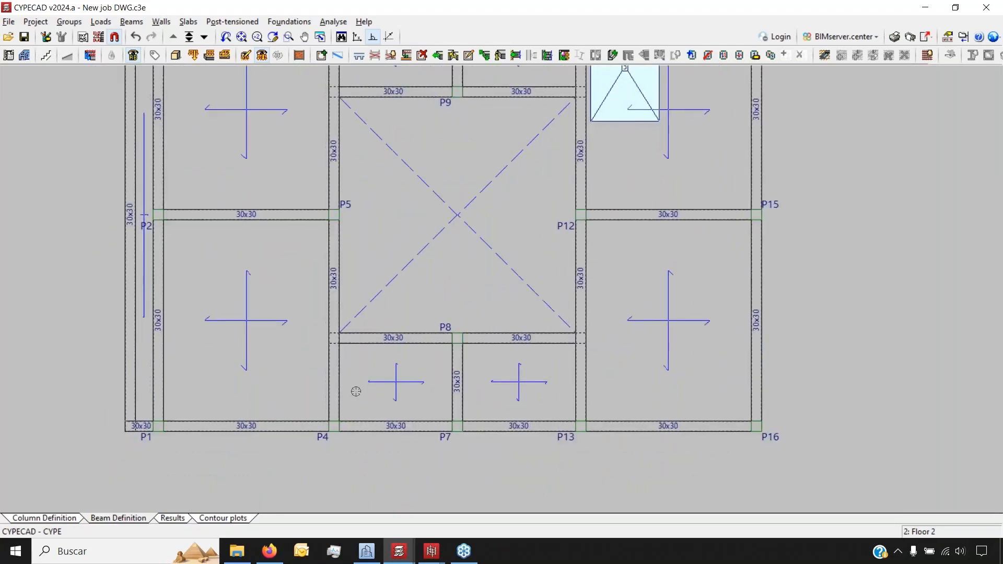
scroll(356, 391, up, 2)
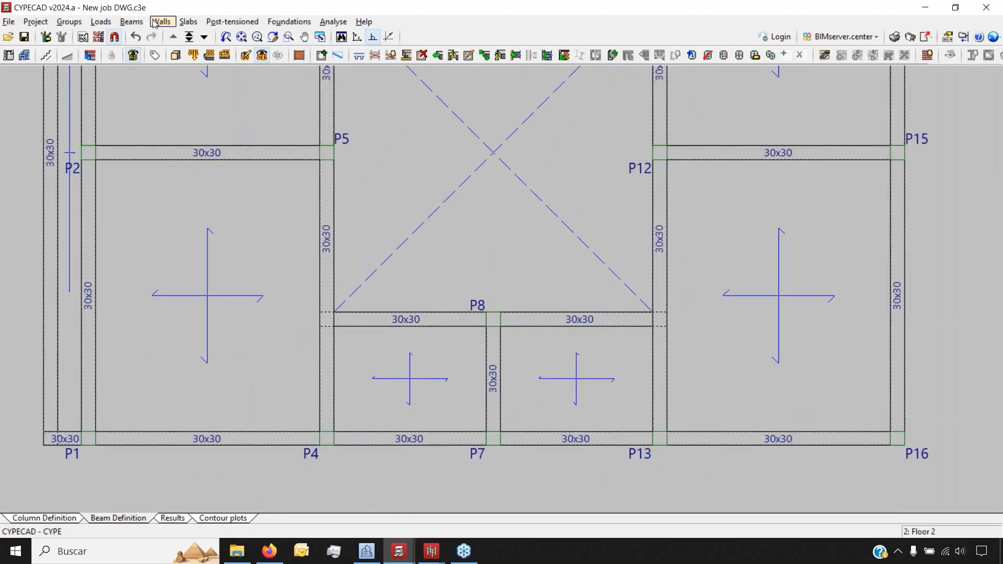
click(47, 56)
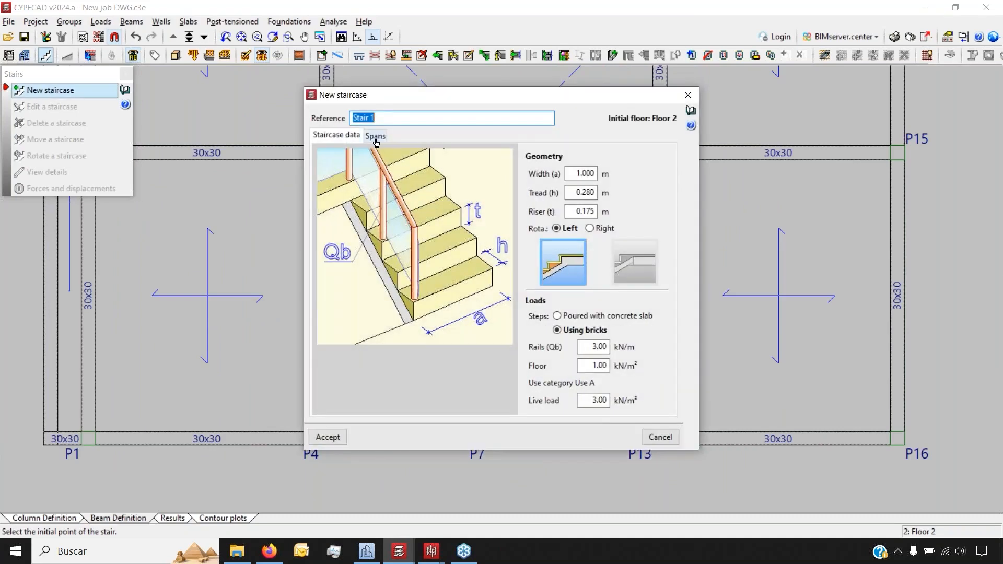
click(375, 137)
click(324, 157)
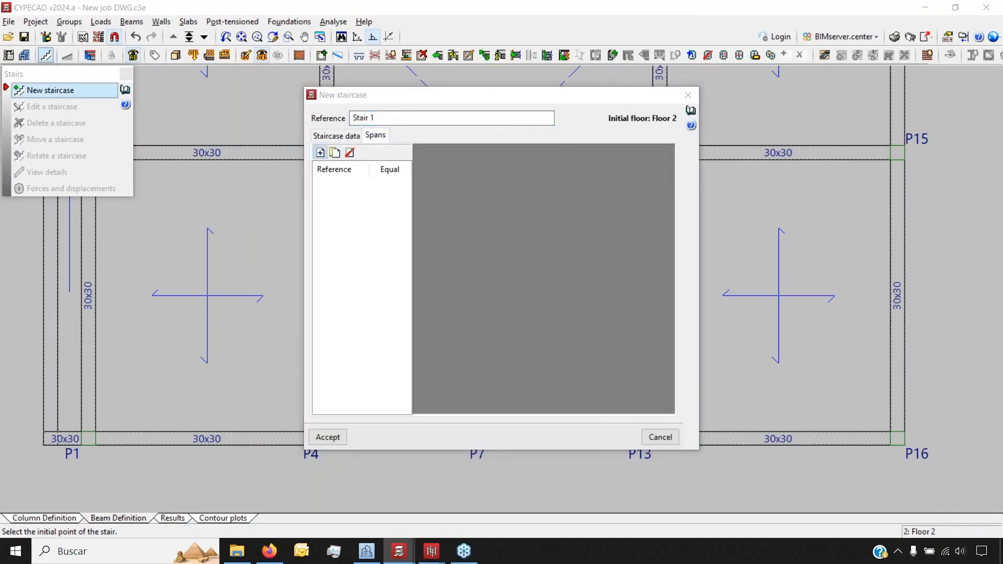
click(451, 151)
click(430, 203)
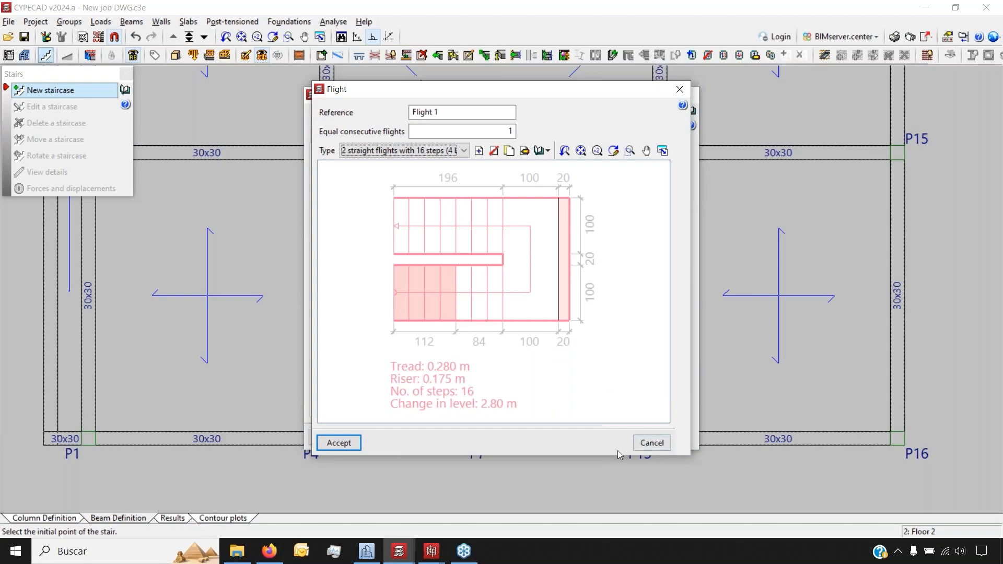
click(652, 442)
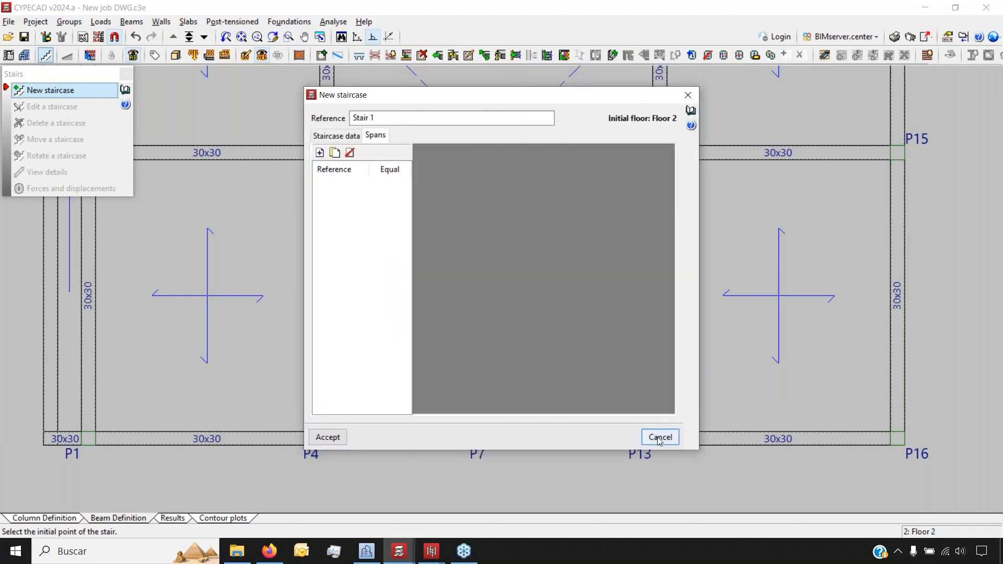
click(658, 436)
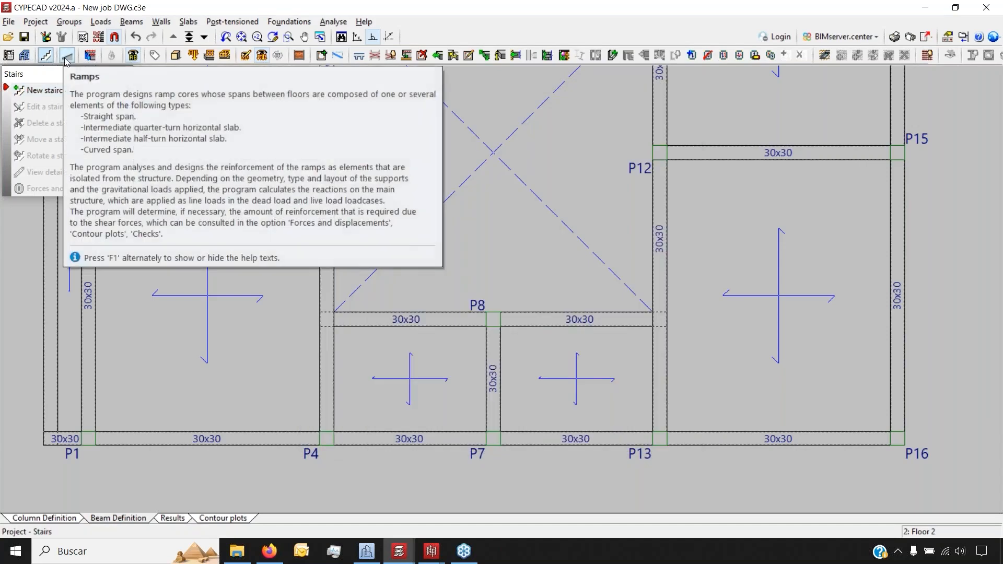
- Preview the new ramp core definition for Floor 2 and its flight type options, and cancel the ramp definition
click(67, 55)
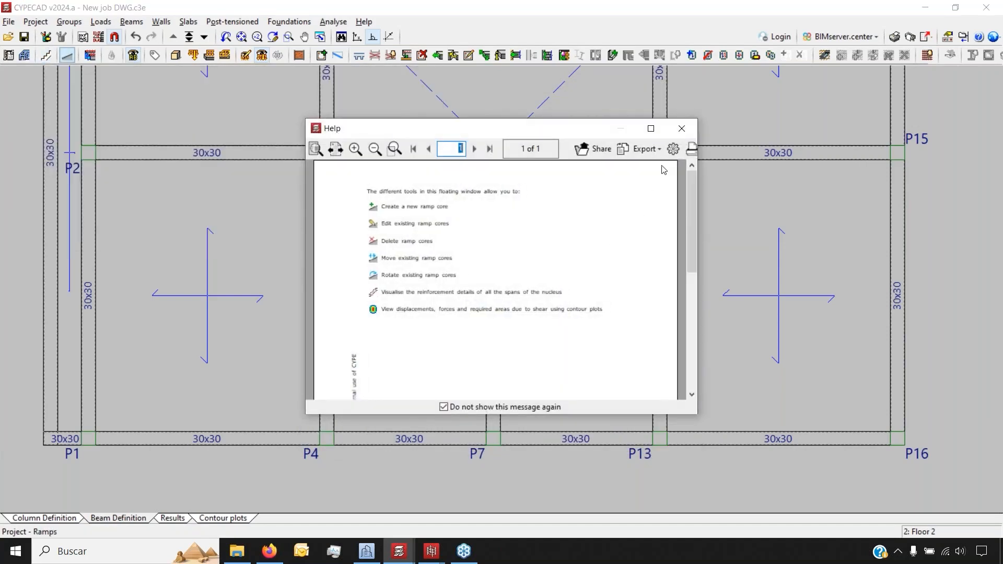
click(682, 130)
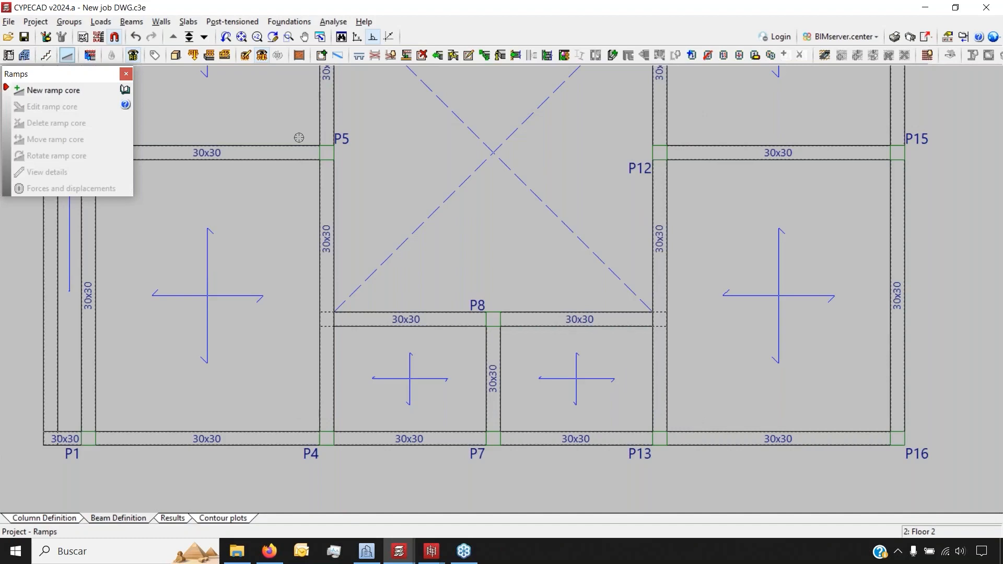
click(58, 90)
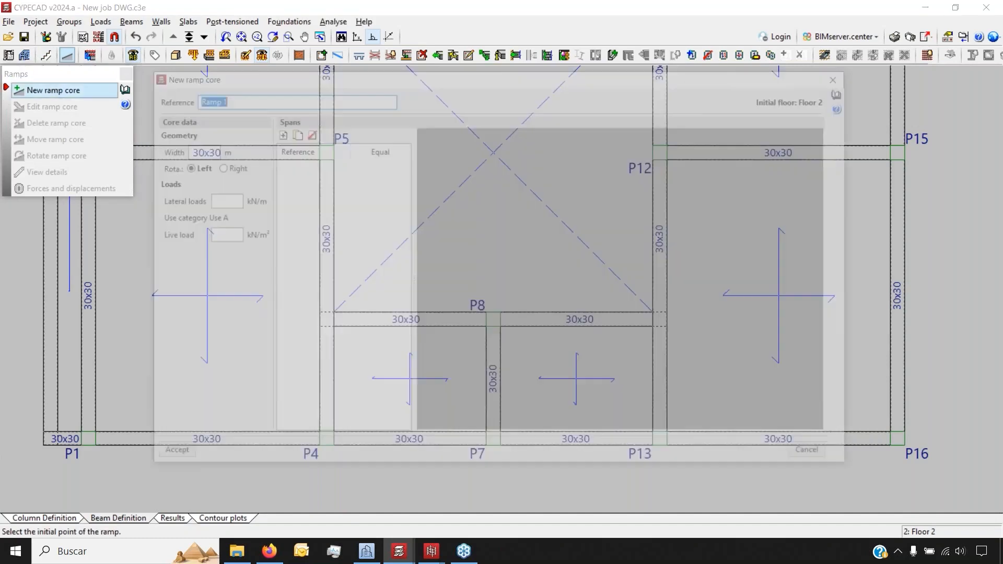
click(365, 117)
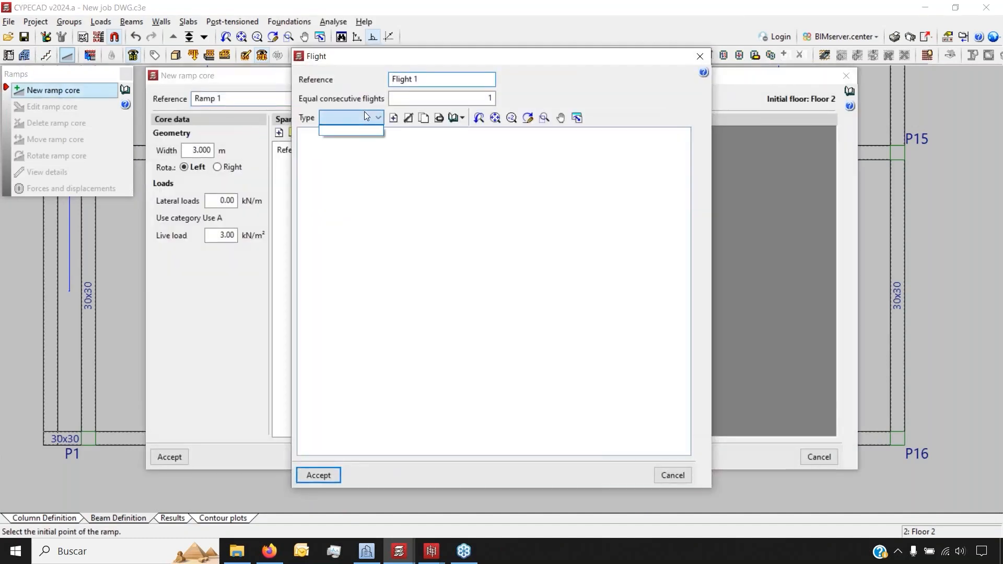
click(672, 475)
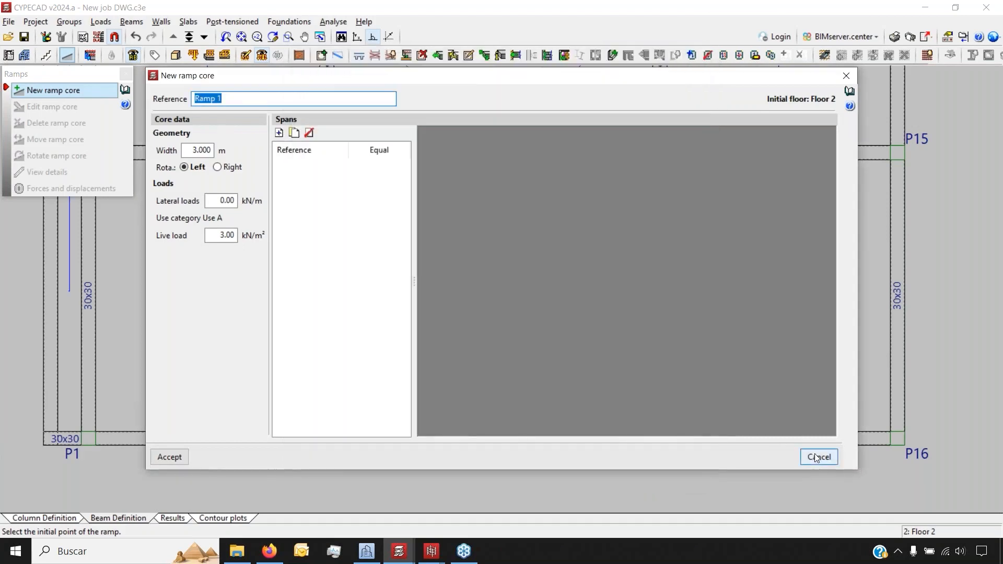
click(815, 457)
click(126, 73)
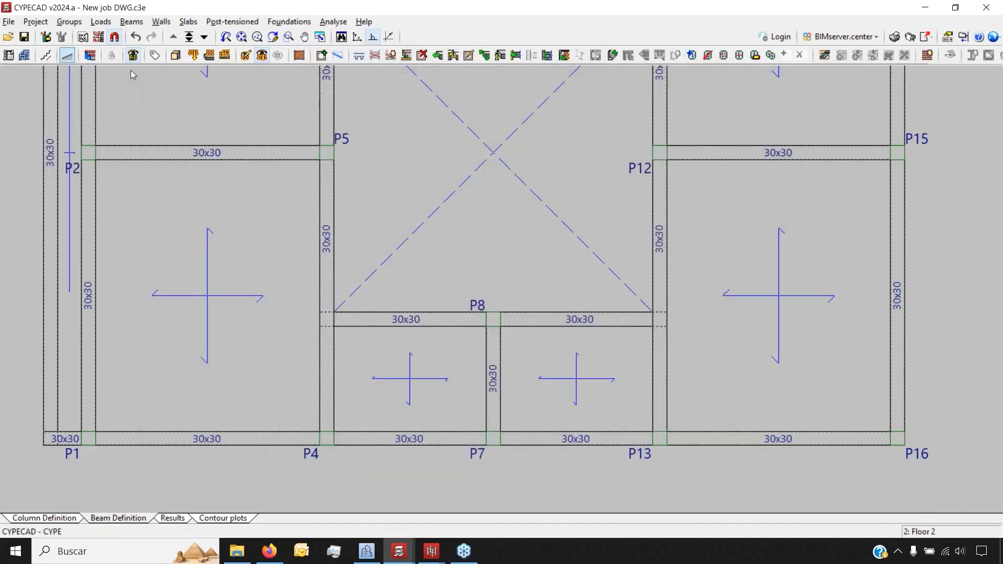
- Delete the small Floor 2 slab panel between P4, P7 and P8 to form the stair opening
click(189, 21)
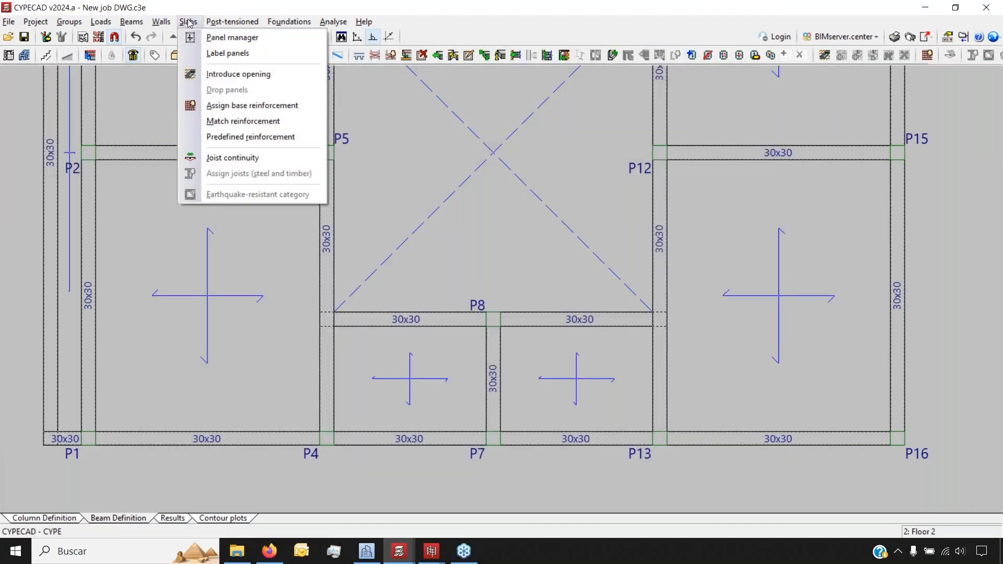
click(215, 38)
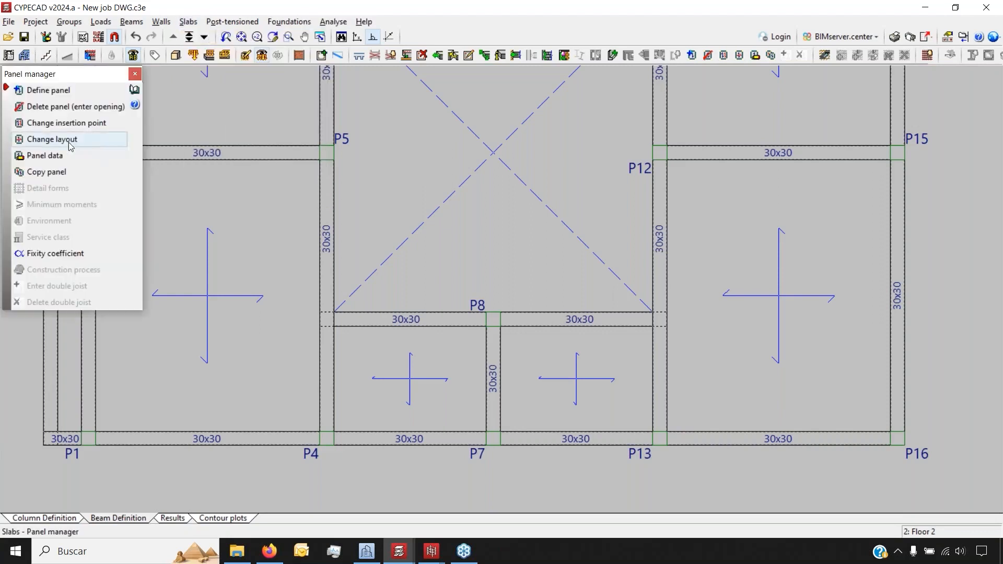
click(73, 107)
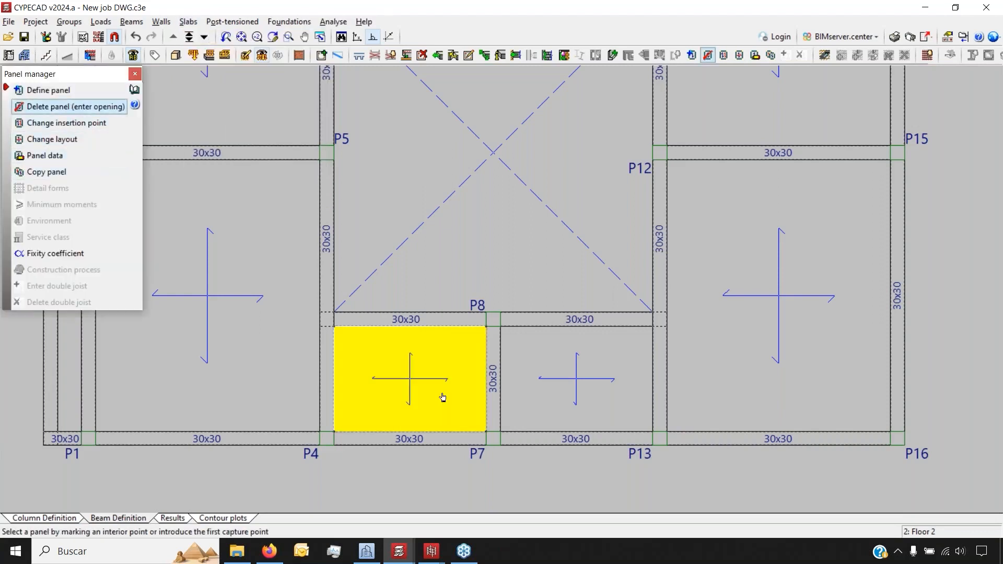
click(441, 365)
- Go down to Floor 1 and create a new staircase with a riser of 0.188 m
click(204, 37)
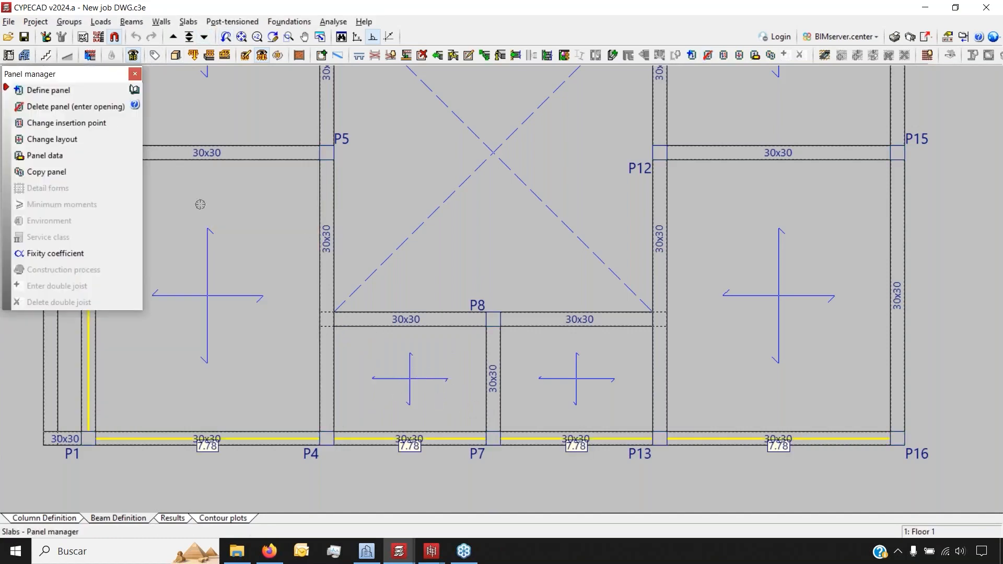
click(46, 55)
click(71, 94)
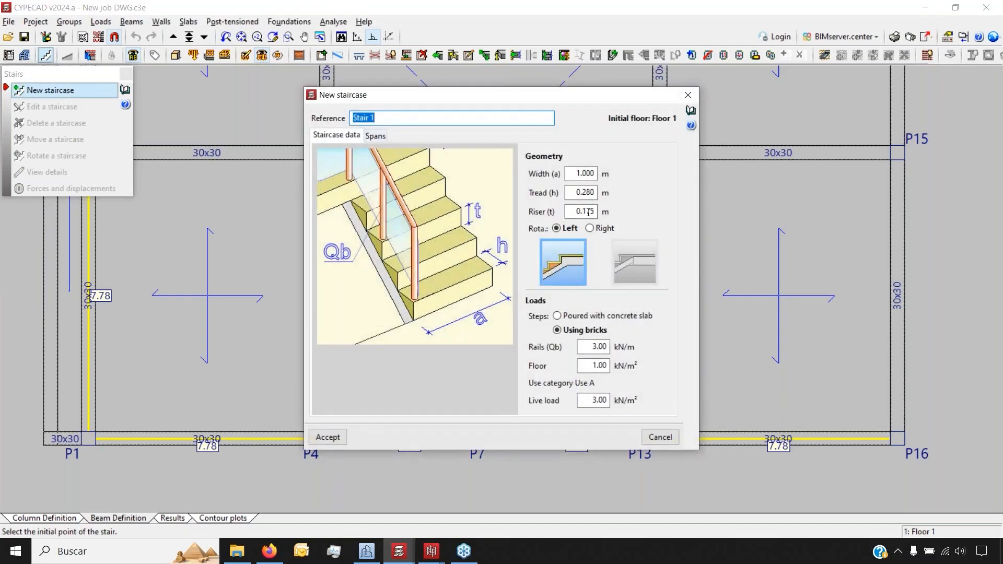
drag(585, 211, 597, 211)
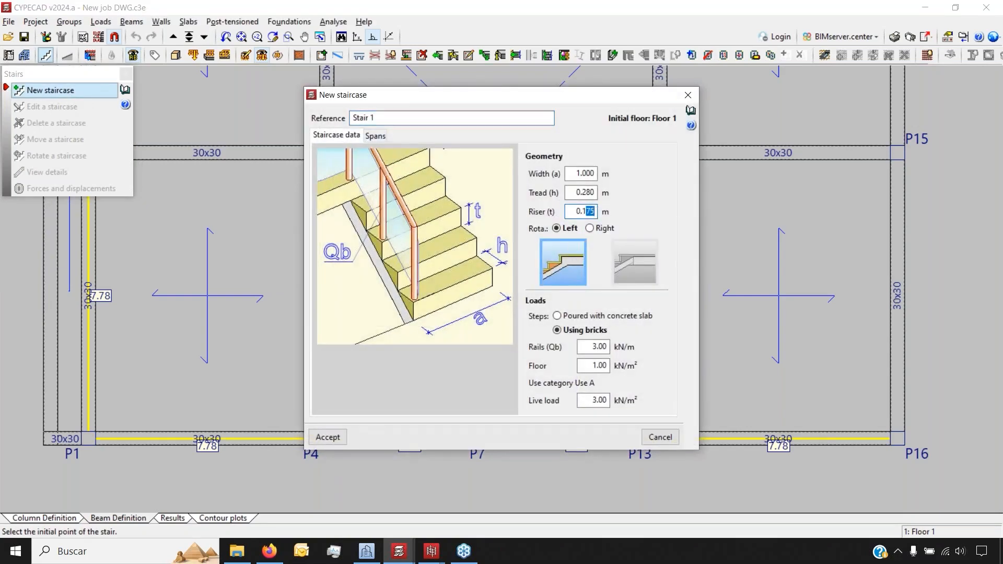
- Add a span of type 2 straight flights with 16 steps (4 built on floor) and supported at front by masonry wall
click(375, 136)
click(320, 152)
click(460, 151)
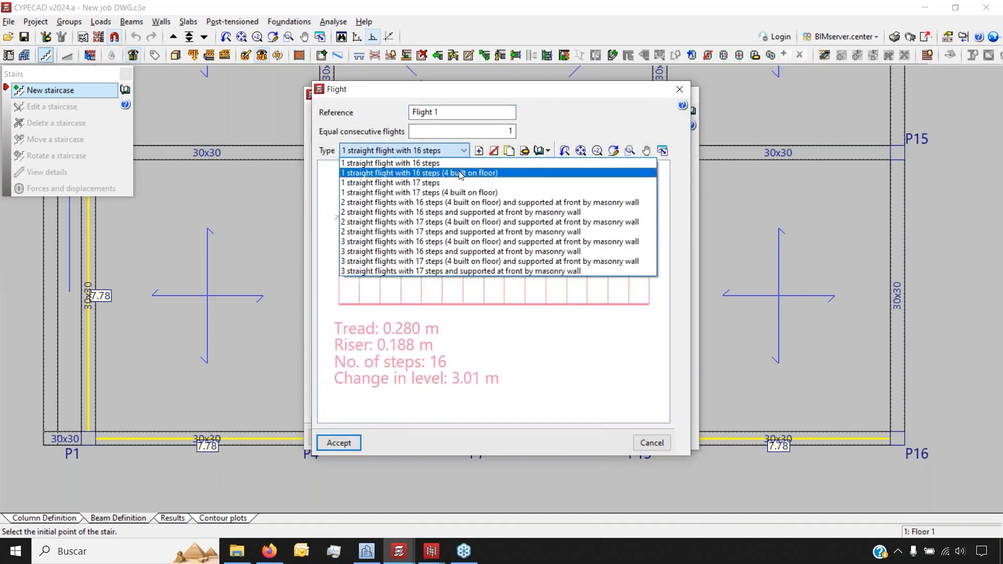
click(467, 203)
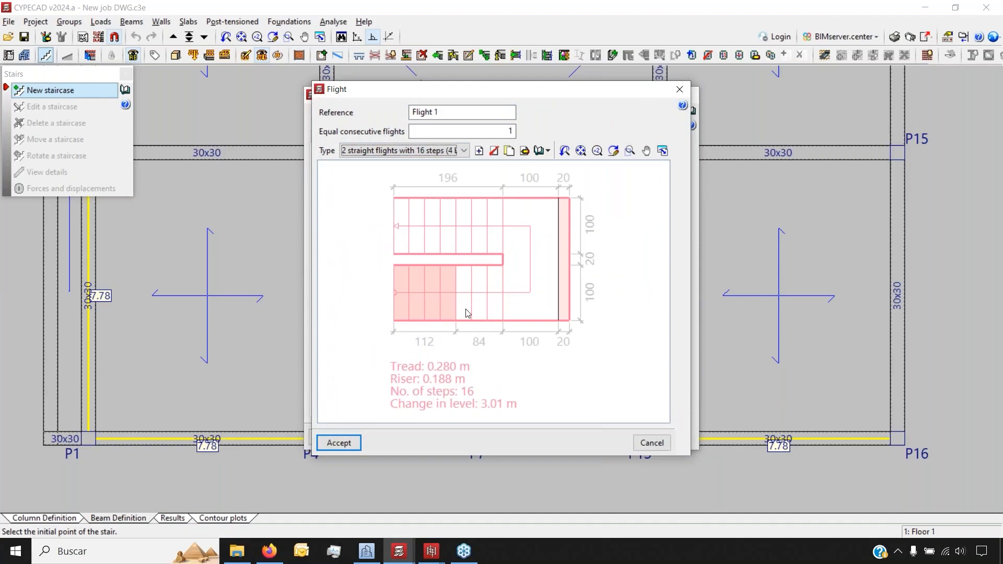
- Review the predefined and free shape options of the selected stair type, and cancel the edit
click(524, 151)
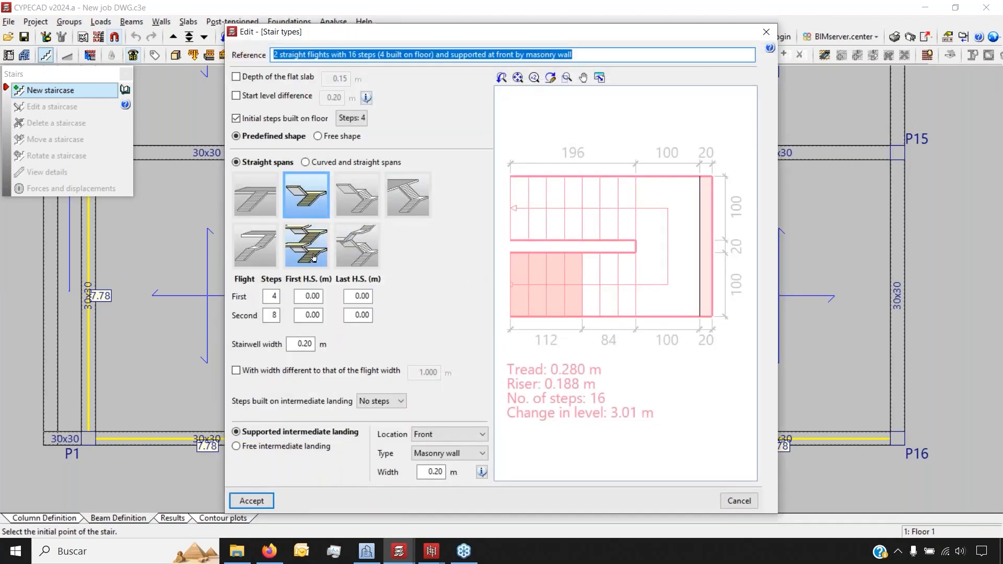
click(317, 135)
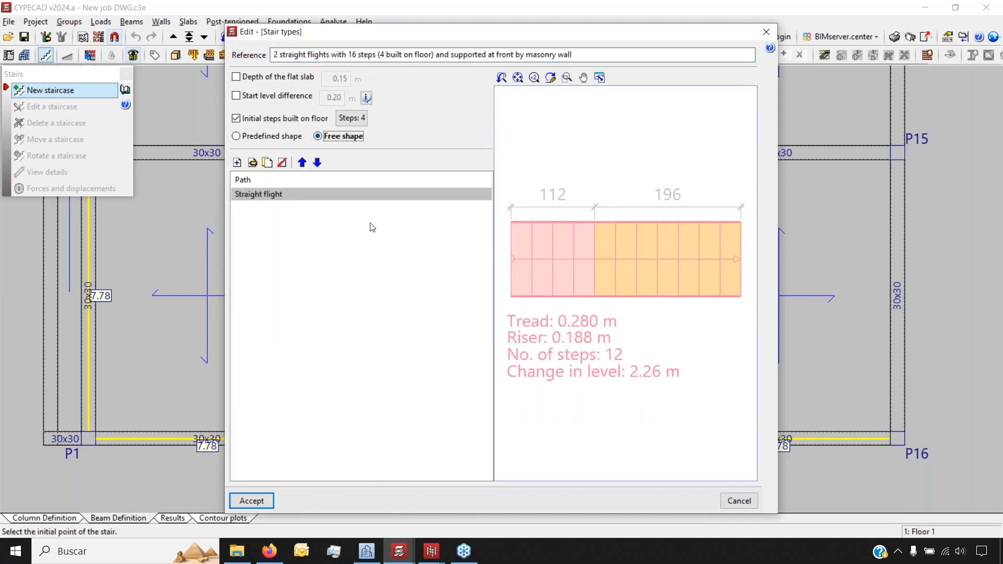
click(256, 139)
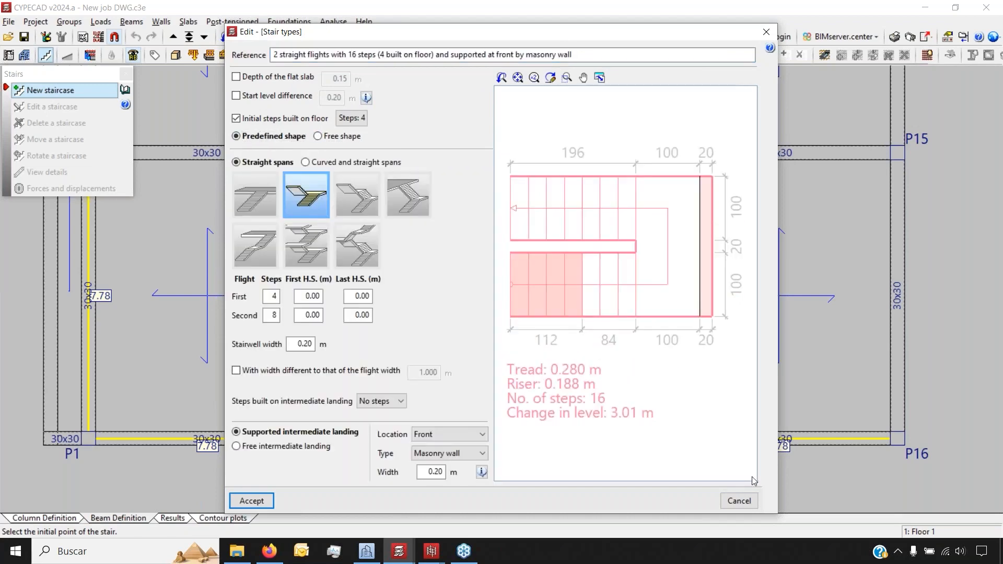
click(749, 503)
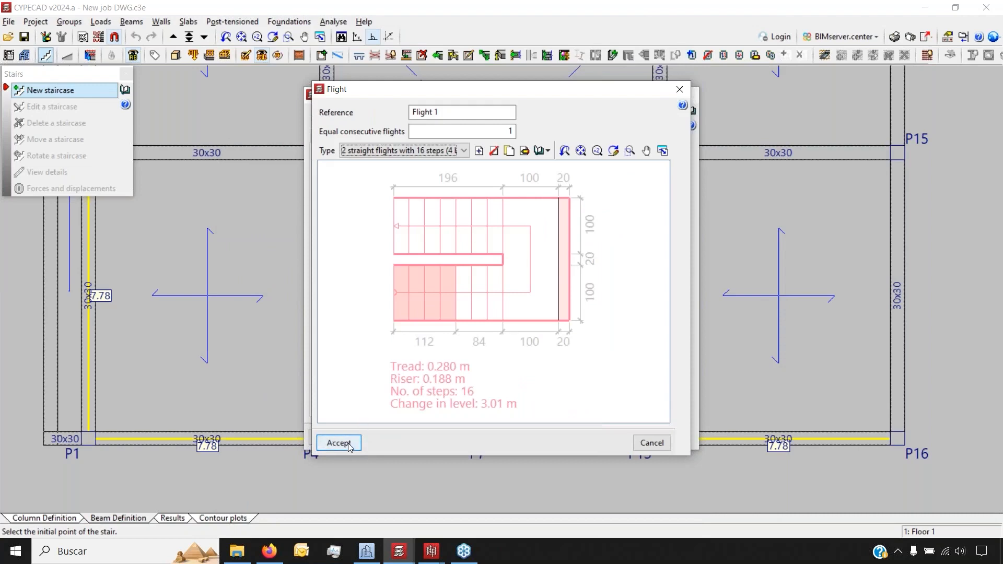
- Accept the flight and confirm the staircase data with a 0.280 m tread and 0.188 m riser
click(339, 443)
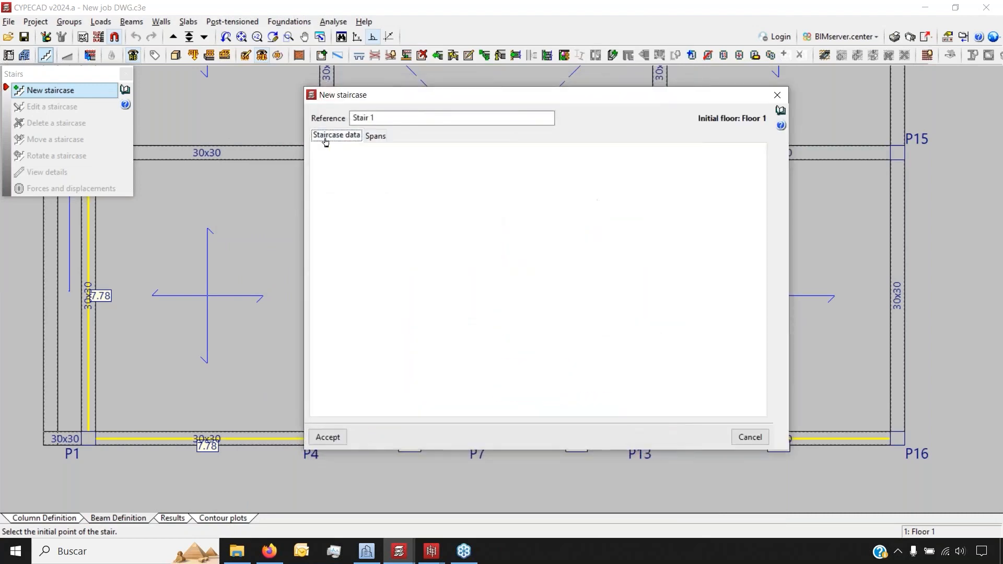
click(336, 135)
drag(592, 211, 603, 211)
text(75)
click(572, 193)
click(332, 438)
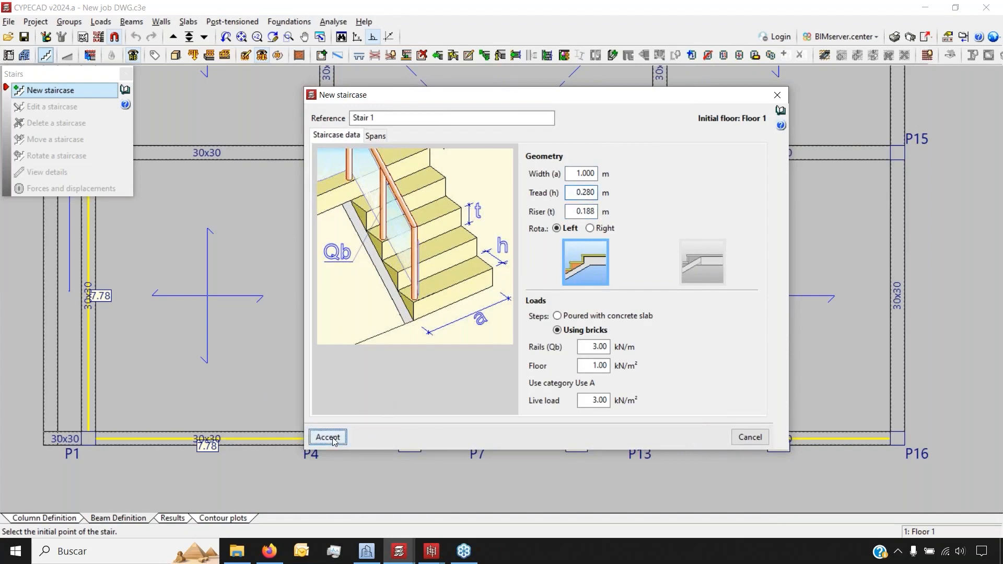
- Place the staircase in the panel between P4, P7 and P8, starting at the beam edge beside P4, and go up to Floor 2
scroll(351, 383, up, 4)
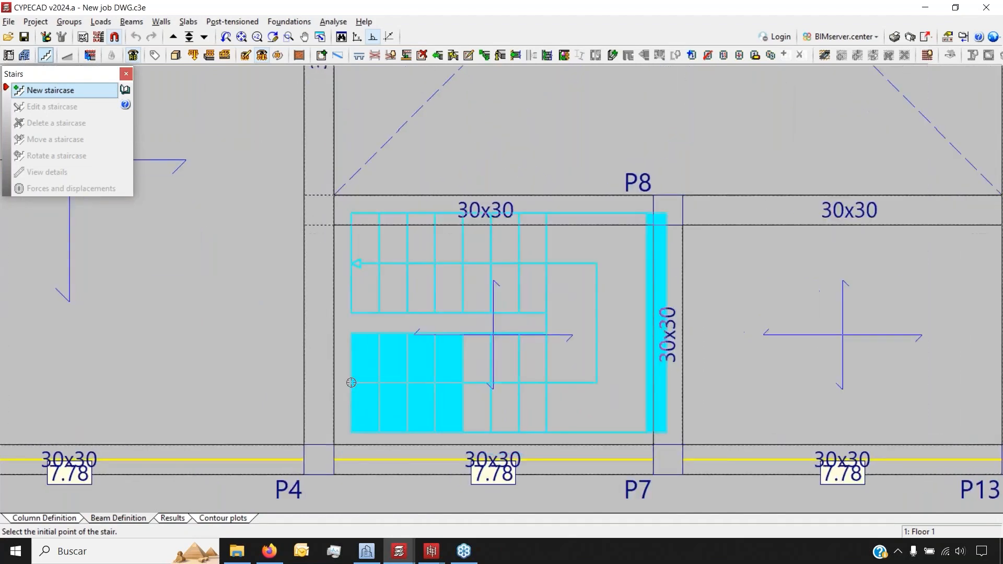
scroll(351, 383, up, 2)
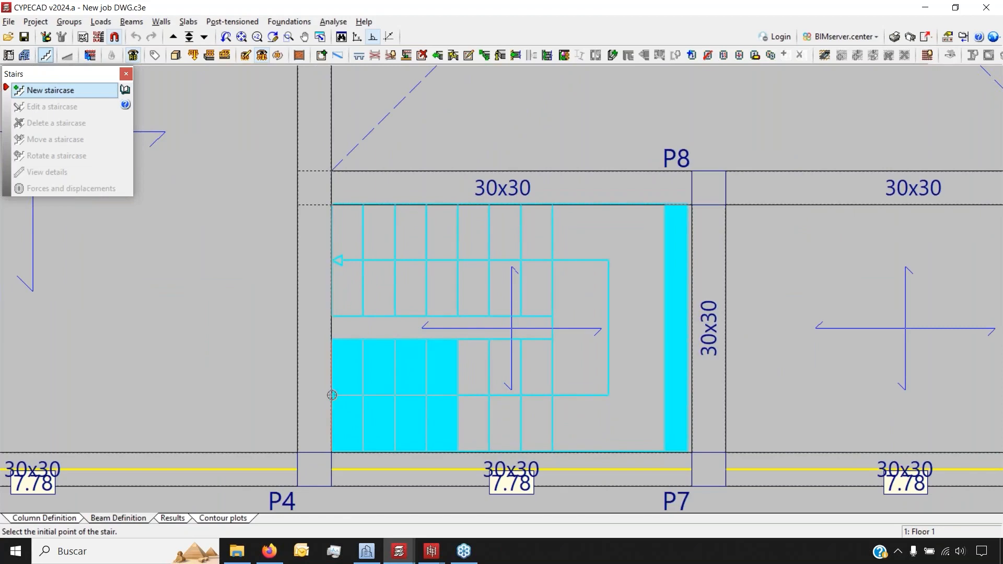
click(331, 395)
click(541, 383)
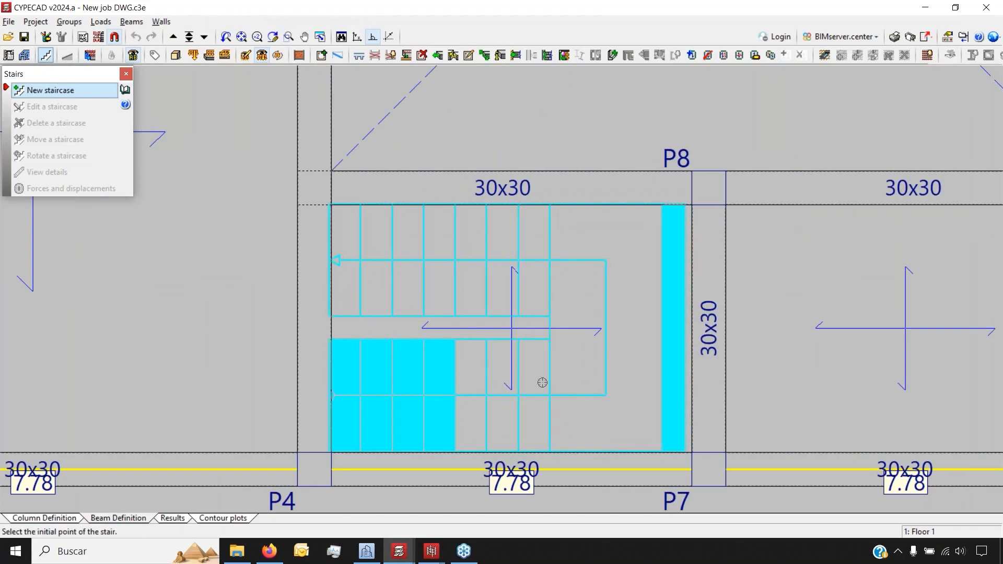
click(171, 38)
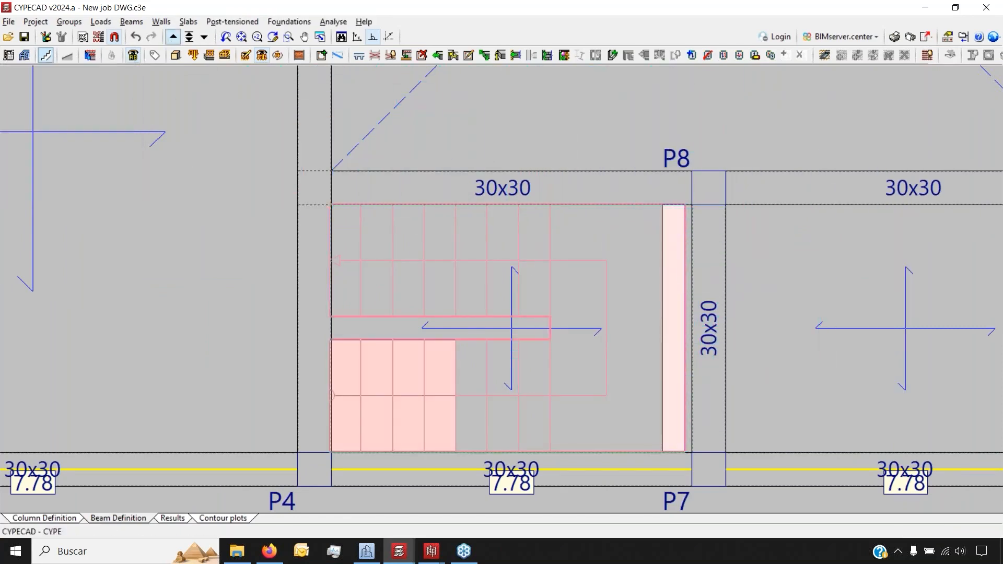
- Inspect the new staircase between the floors in the 3D view of the building, and close the view
click(176, 55)
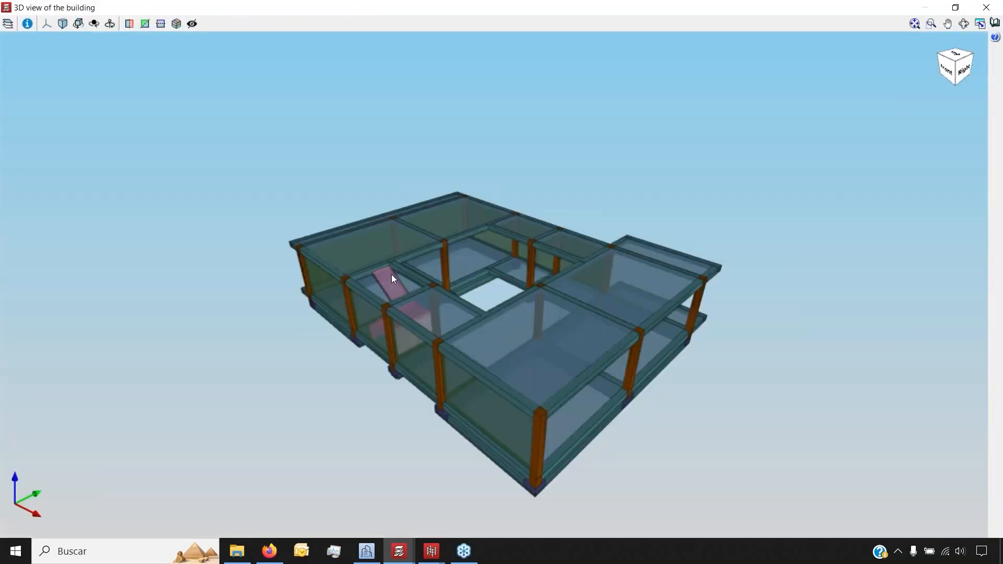
scroll(390, 274, up, 4)
middle_drag(398, 304, 469, 337)
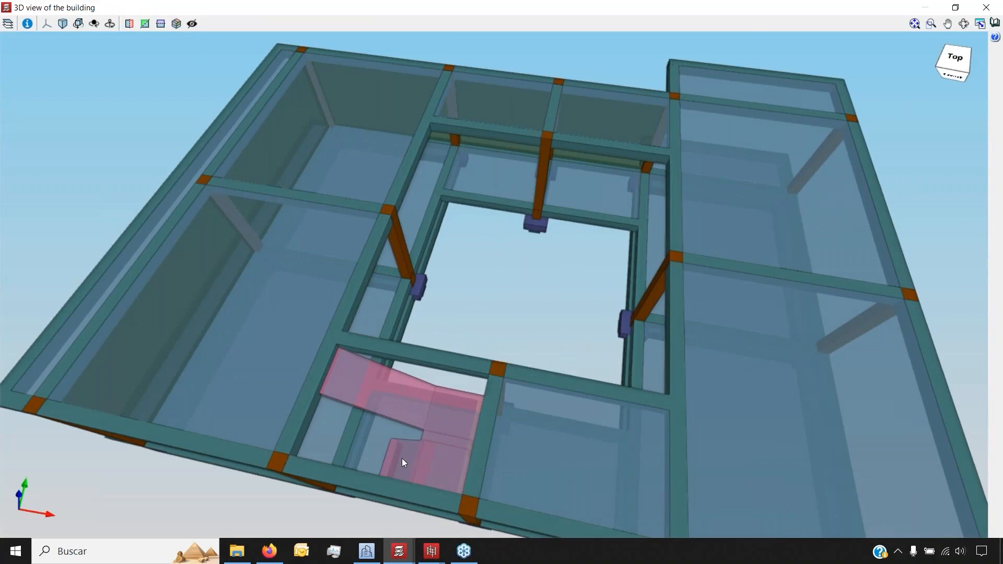
scroll(402, 458, up, 3)
middle_drag(403, 425, 559, 337)
scroll(373, 305, down, 5)
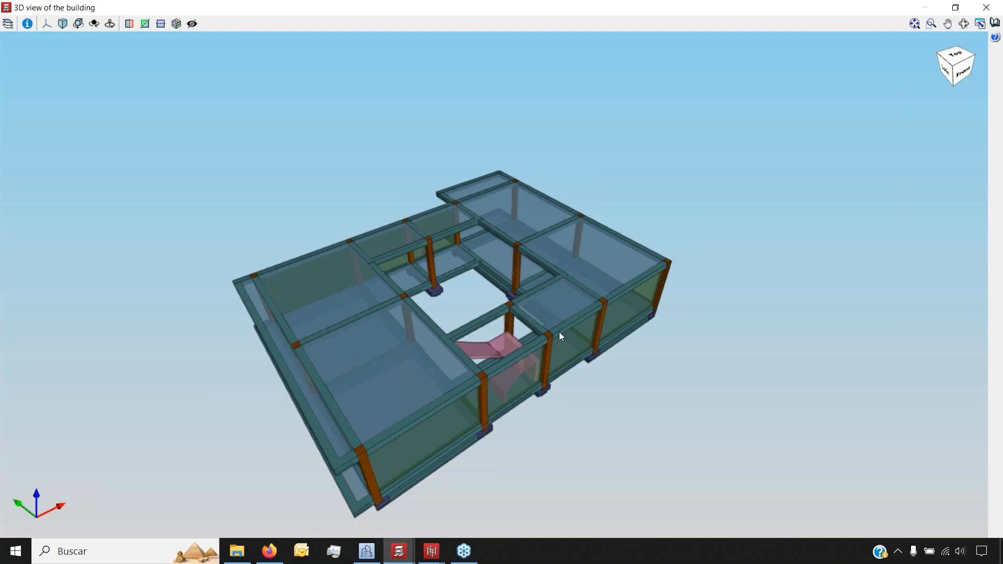
click(985, 7)
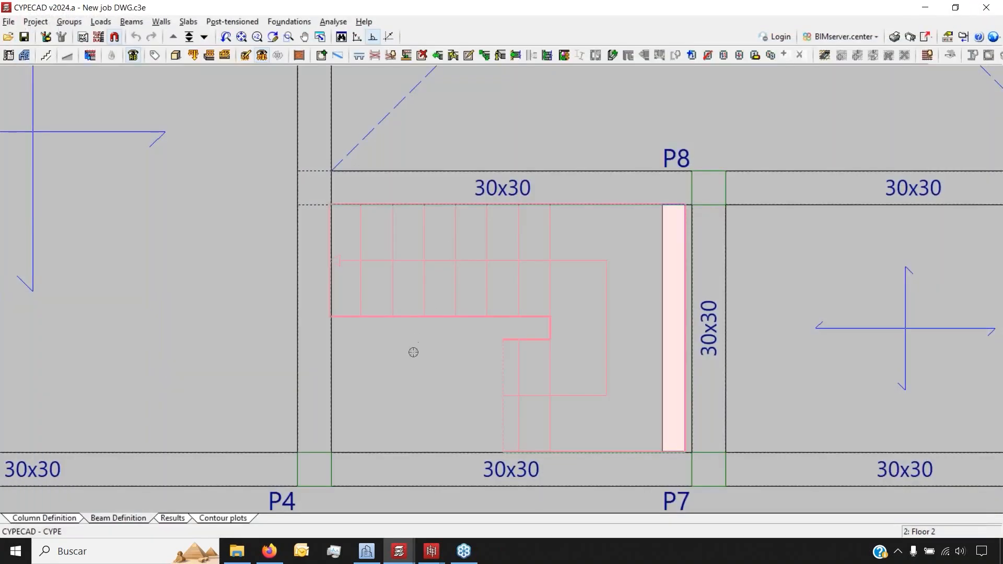
- Run the project analysis including the foundation
click(334, 23)
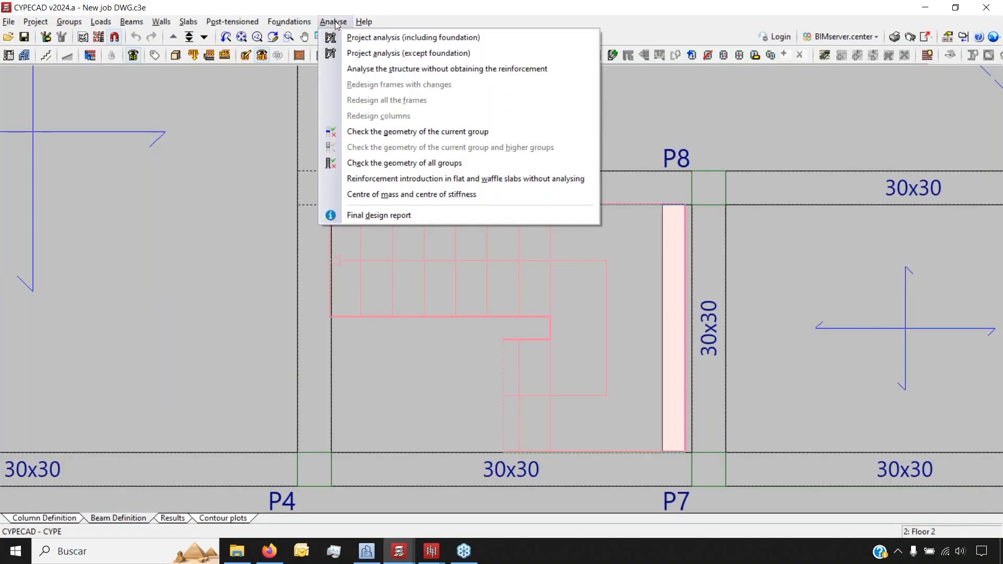
click(358, 39)
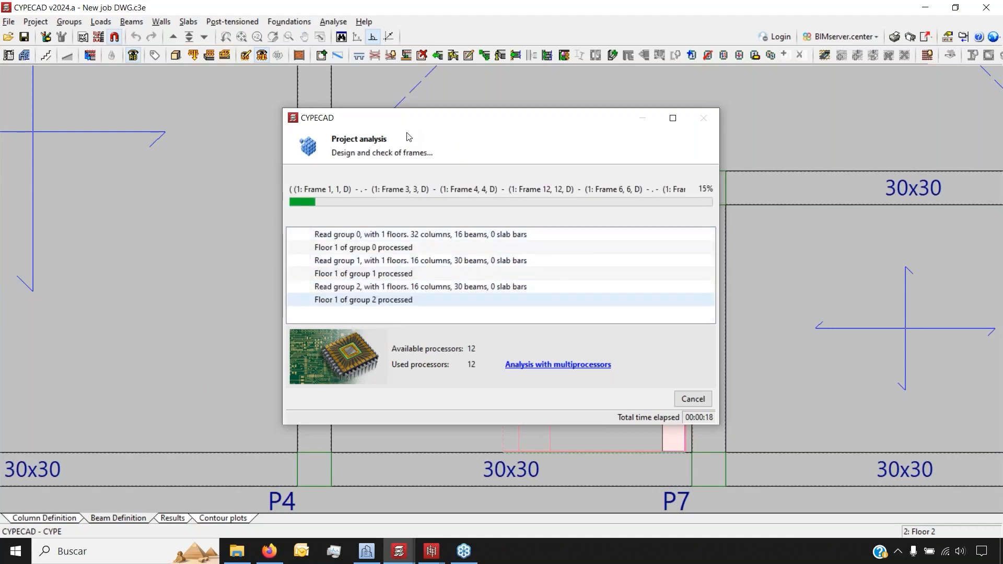
- Switch to CYPE Architecture, hide the Façade layer, and examine the exposed columns and slabs in the 3D model
mouse_move(376, 561)
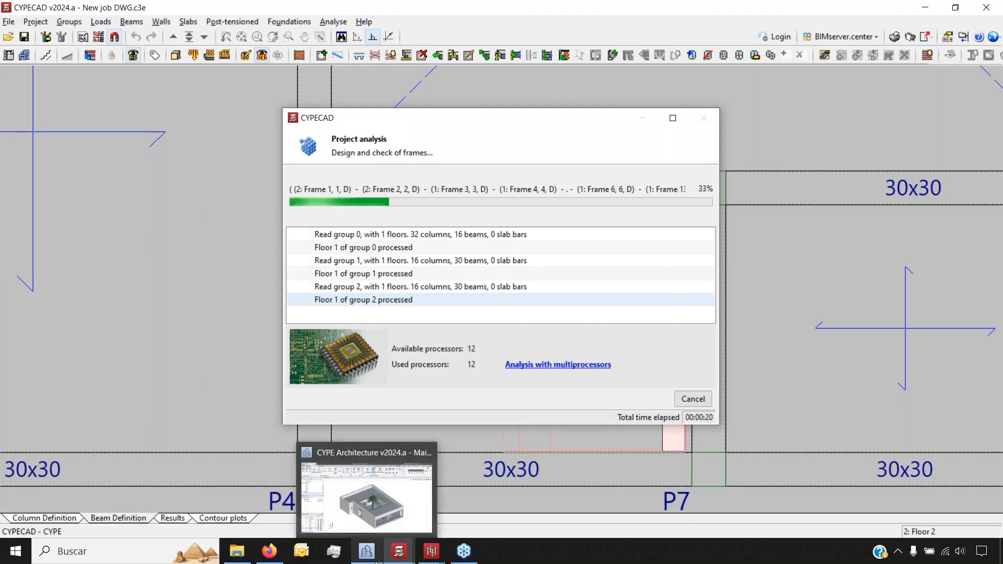
click(360, 497)
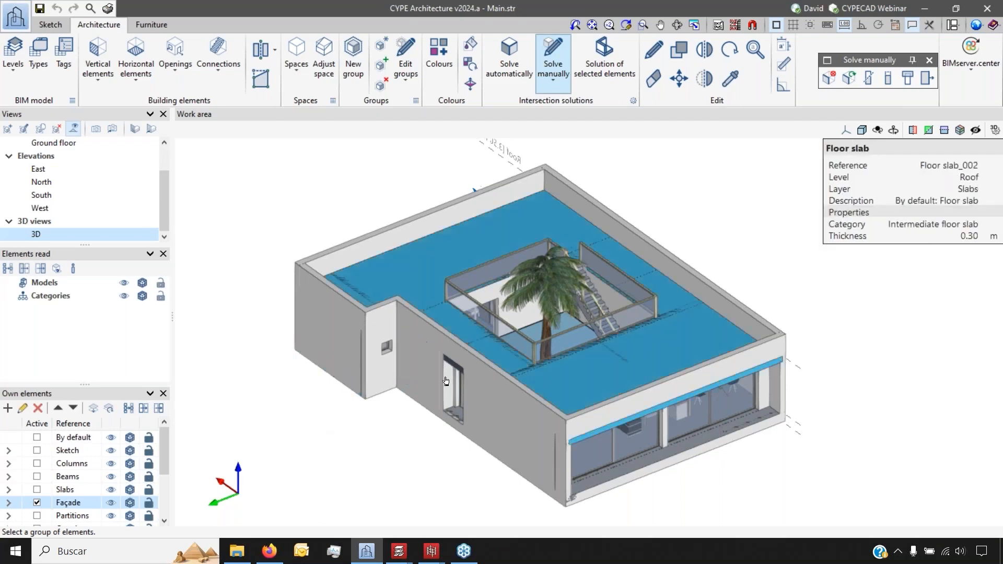
click(111, 502)
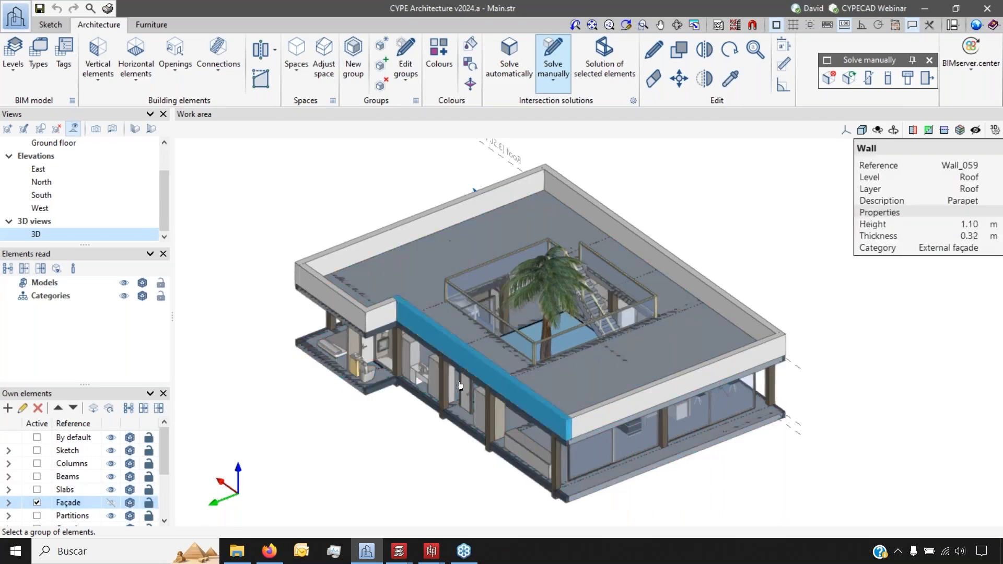
scroll(464, 398, up, 2)
scroll(465, 399, up, 2)
shift+middle_drag(464, 399, 461, 335)
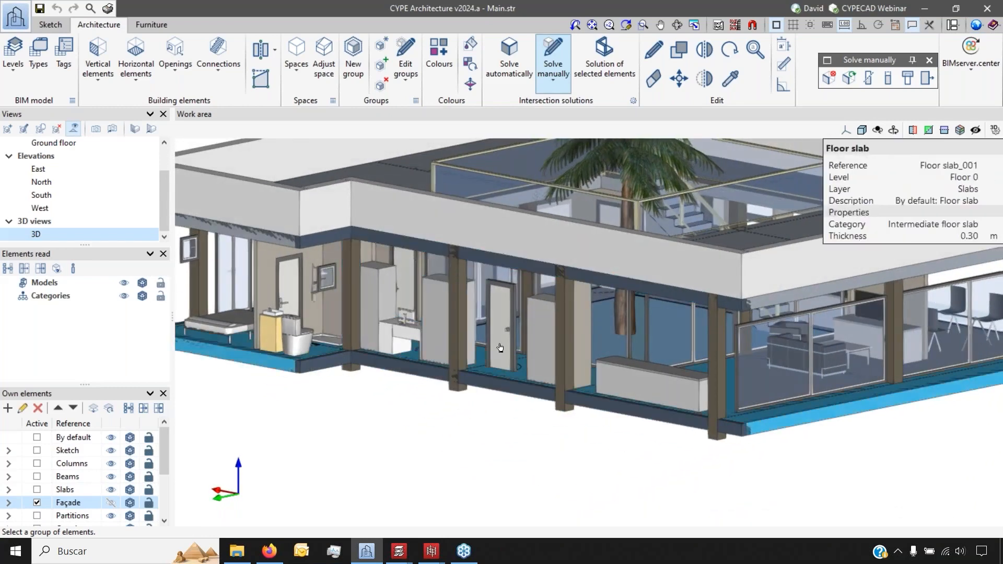
scroll(580, 410, down, 4)
middle_drag(553, 401, 487, 402)
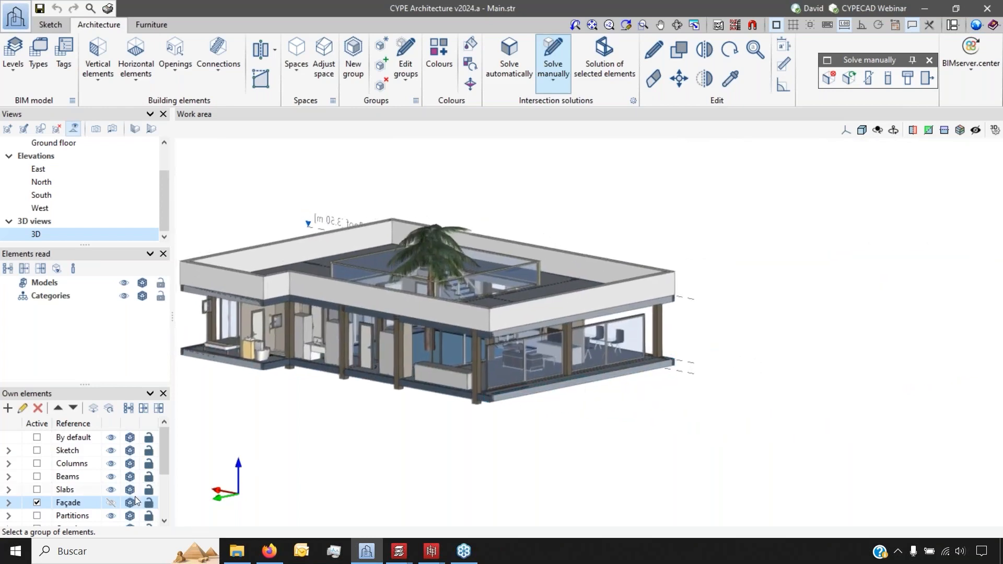
- Show the Façade group to view the enclosed building, and hide it again to expose the structure
click(111, 502)
scroll(233, 341, up, 5)
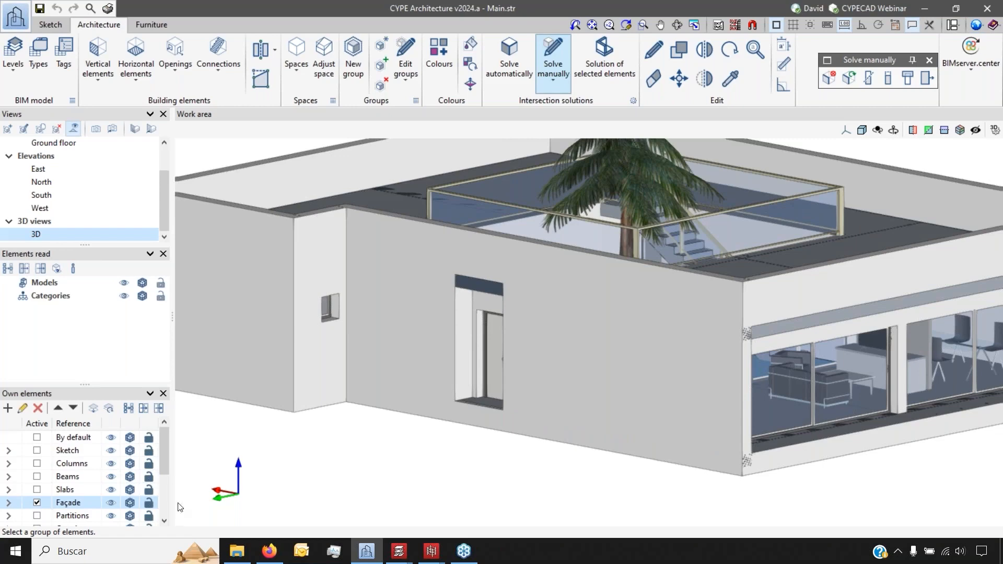
click(110, 503)
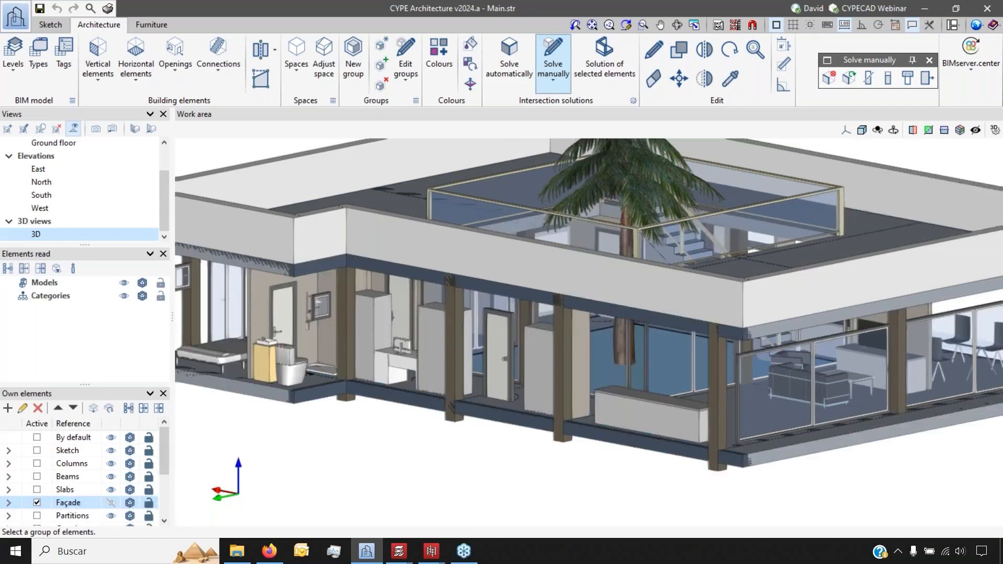
- Open the properties of the second front column from the stepped corner, examine its level, height and dimensions, and close them without changes
click(455, 338)
click(654, 50)
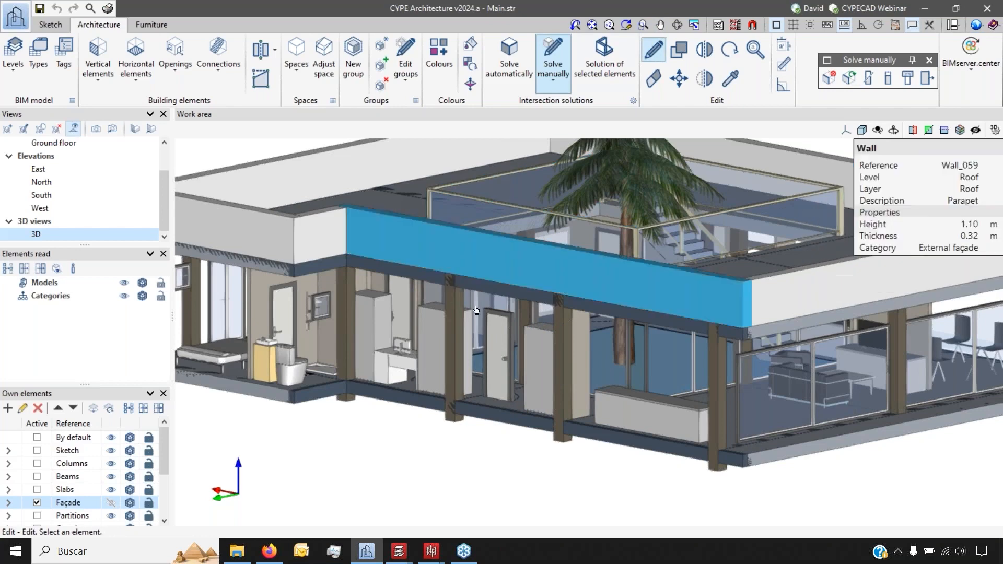
click(455, 334)
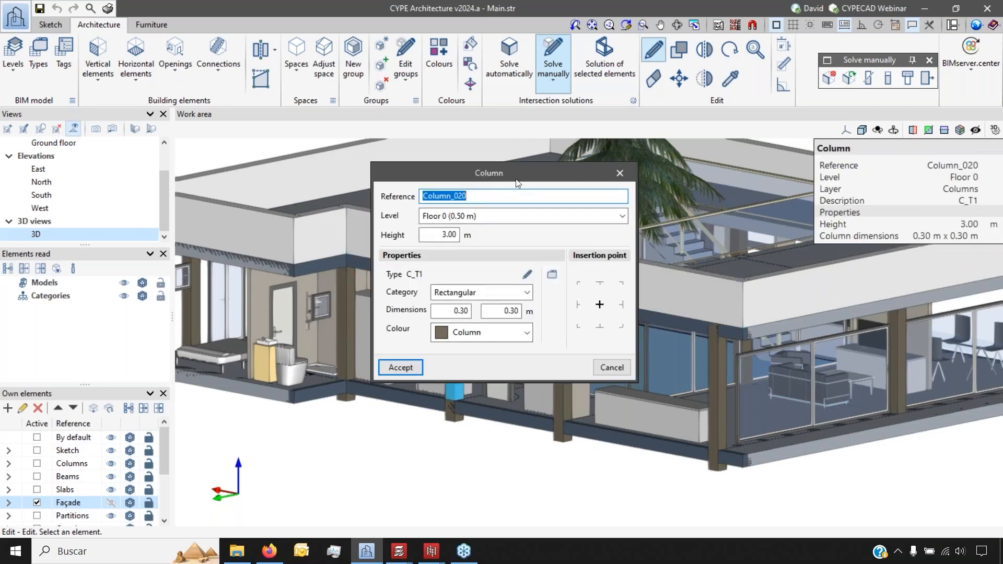
drag(550, 176, 624, 237)
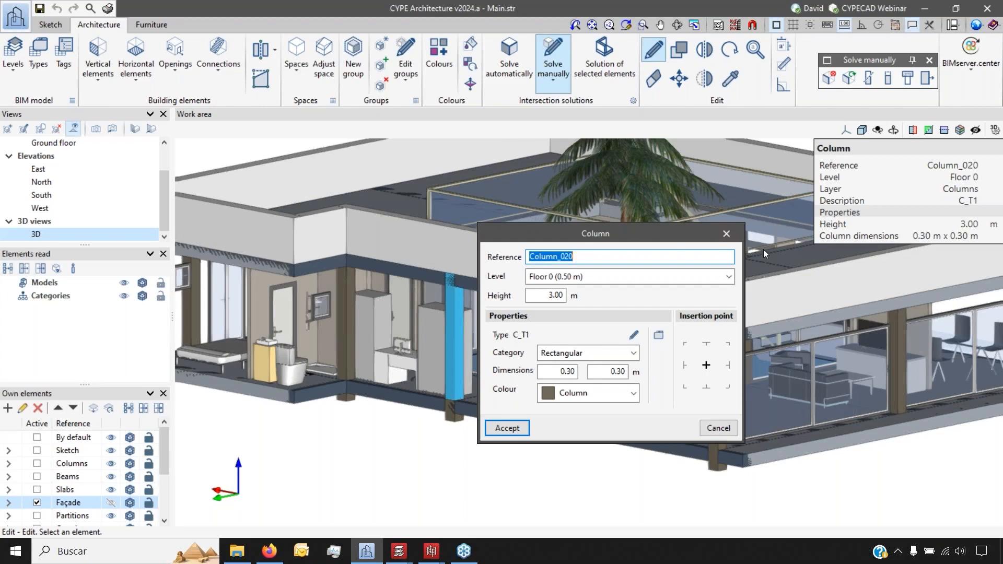
click(725, 234)
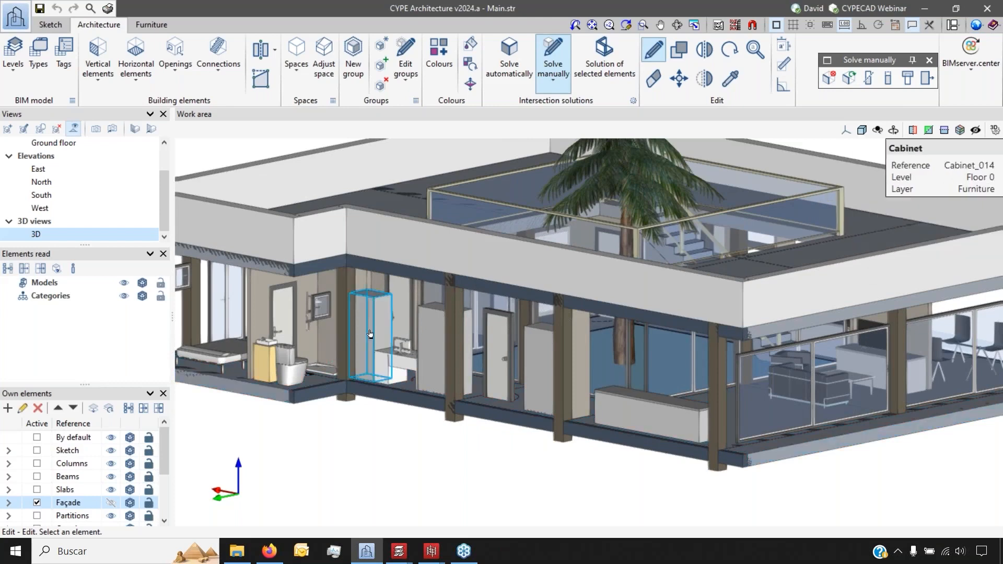
- Switch to the CYPECAD job New job DWG and close its analysis error report
click(980, 80)
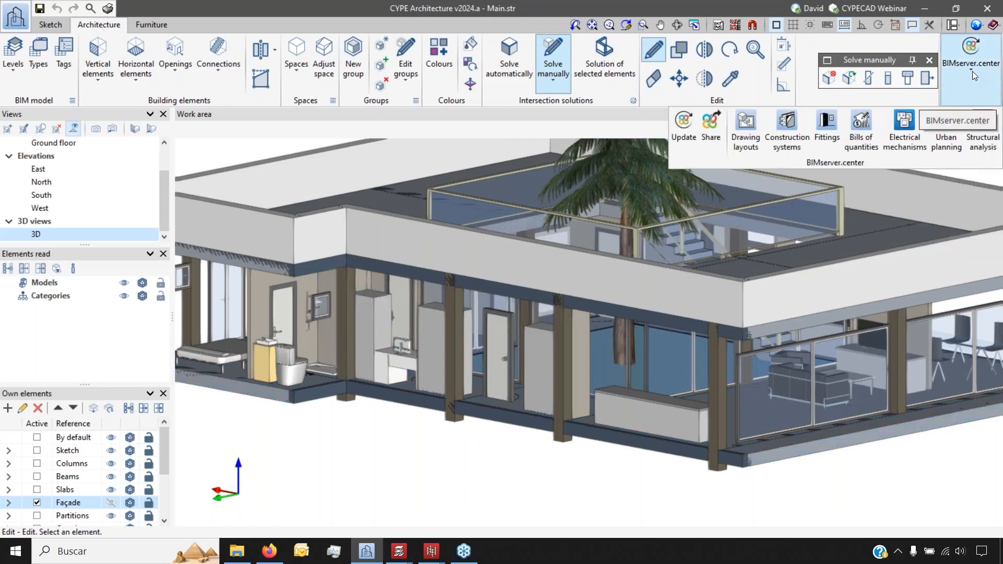
click(975, 73)
mouse_move(399, 551)
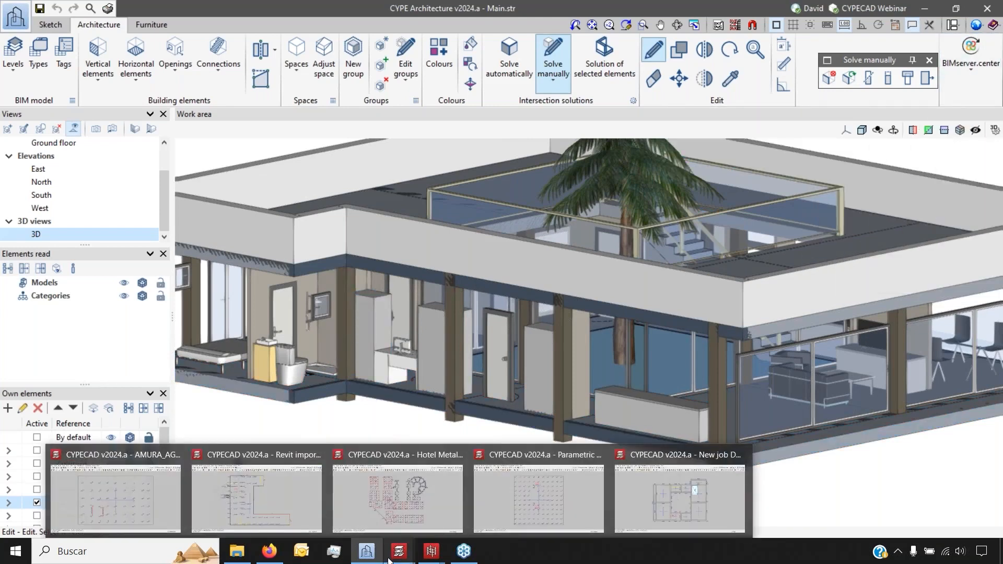
click(649, 496)
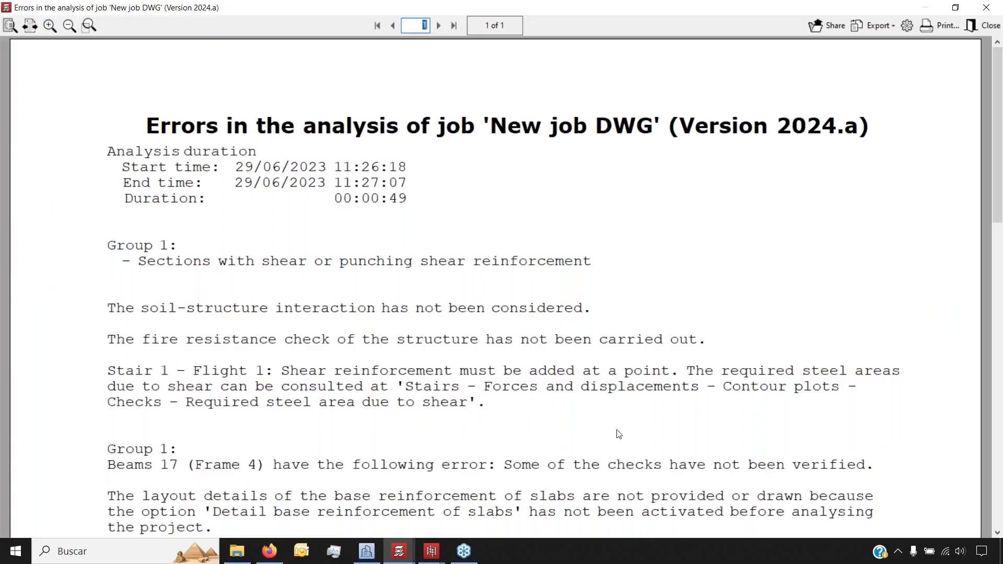
click(990, 25)
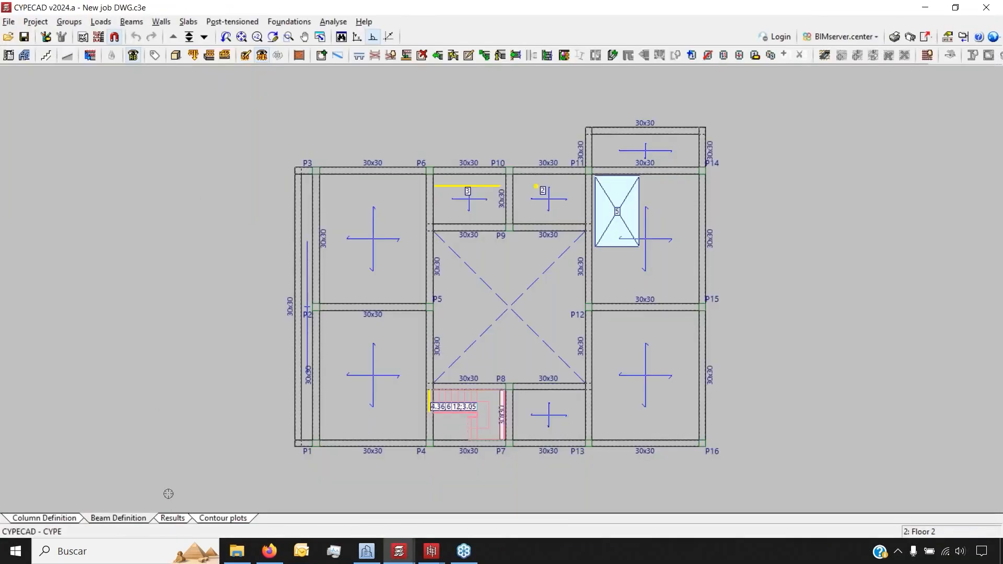
- Go to the analysis results and generate the 3D view with details from Foundations to Floor 2
click(172, 518)
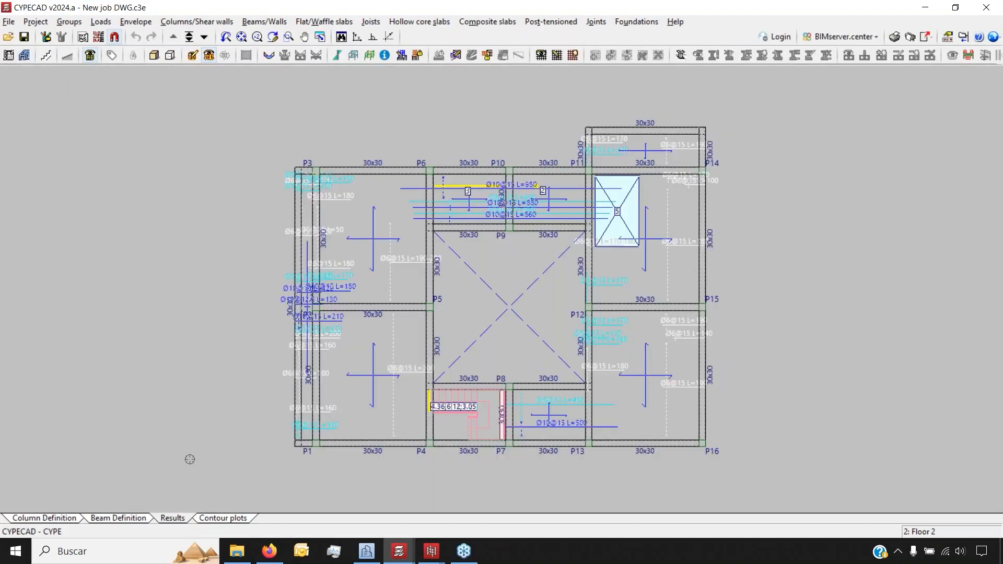
click(171, 56)
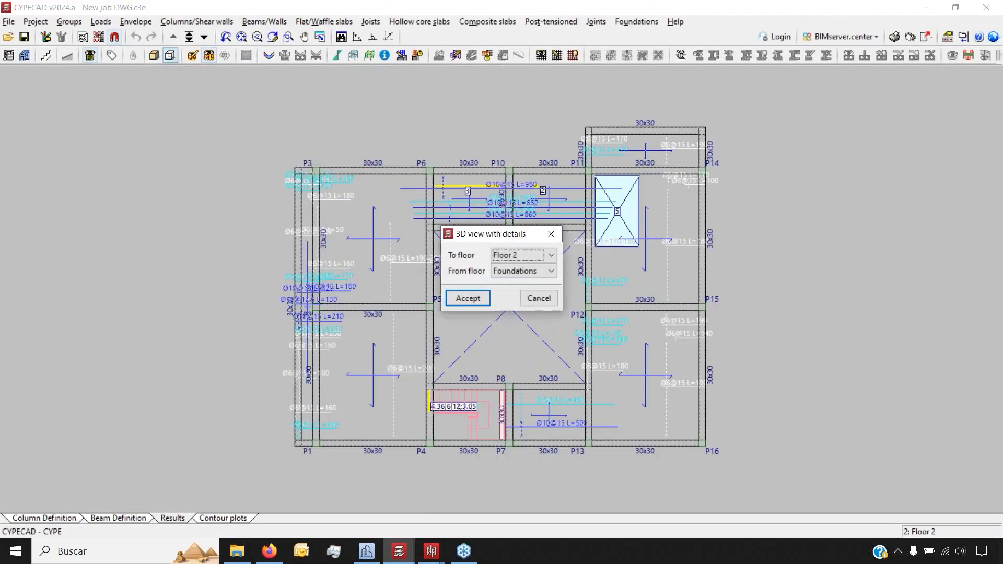
click(466, 297)
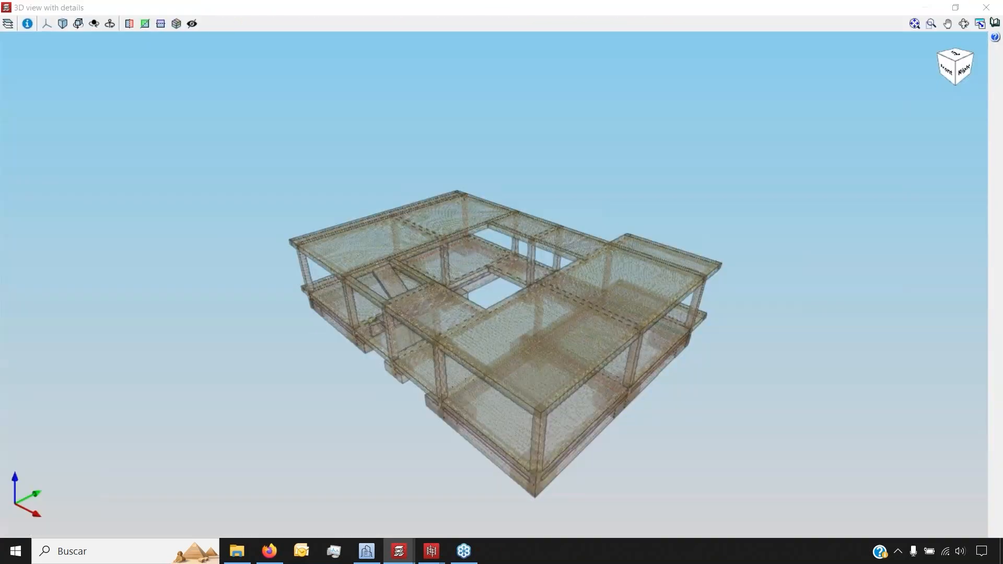
- Examine the 3D reinforcement of the foundation beams, footings, columns and slabs around the building's outer corners
scroll(477, 425, up, 8)
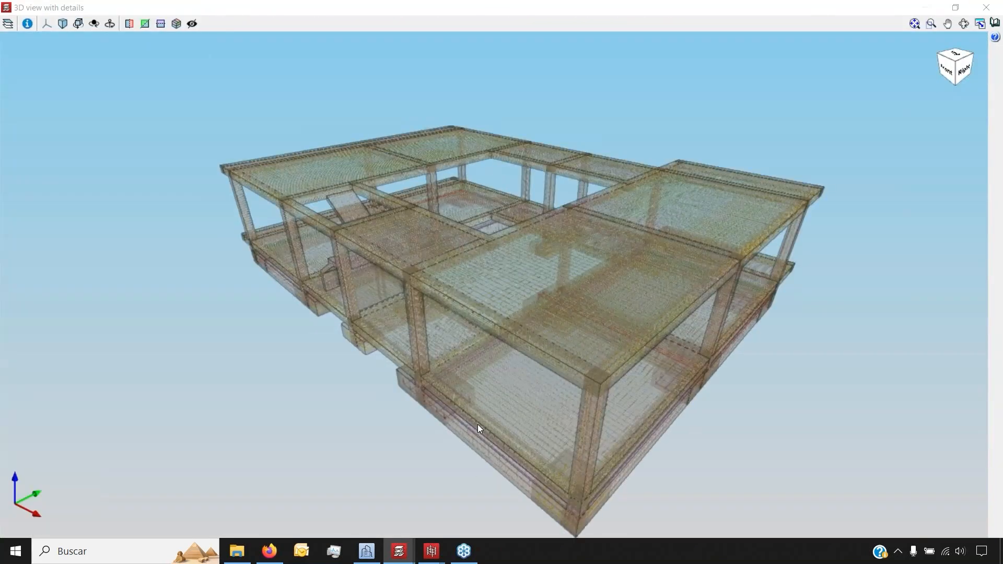
middle_drag(478, 425, 549, 355)
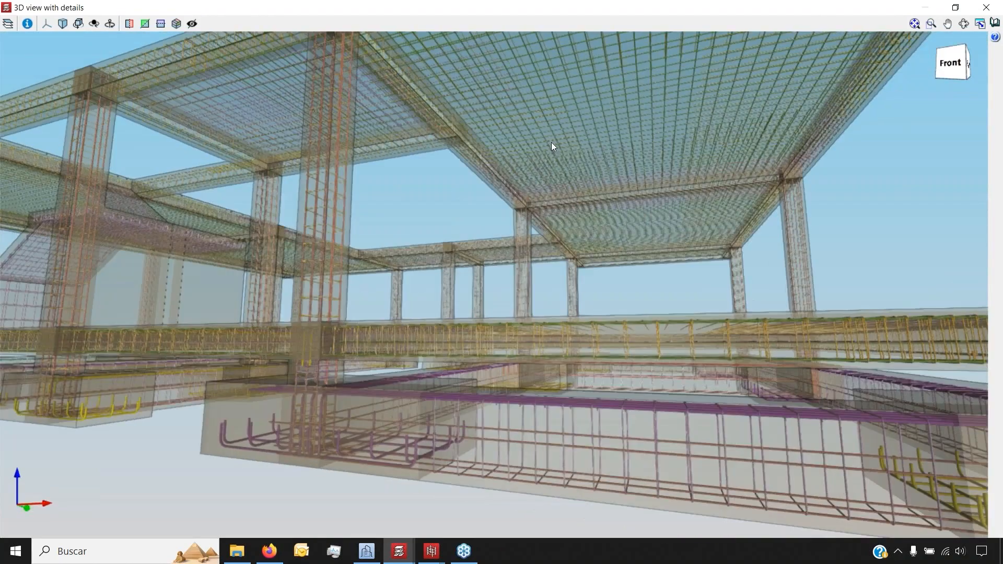
scroll(554, 125, up, 5)
scroll(557, 395, up, 3)
middle_drag(614, 378, 456, 310)
scroll(563, 484, down, 10)
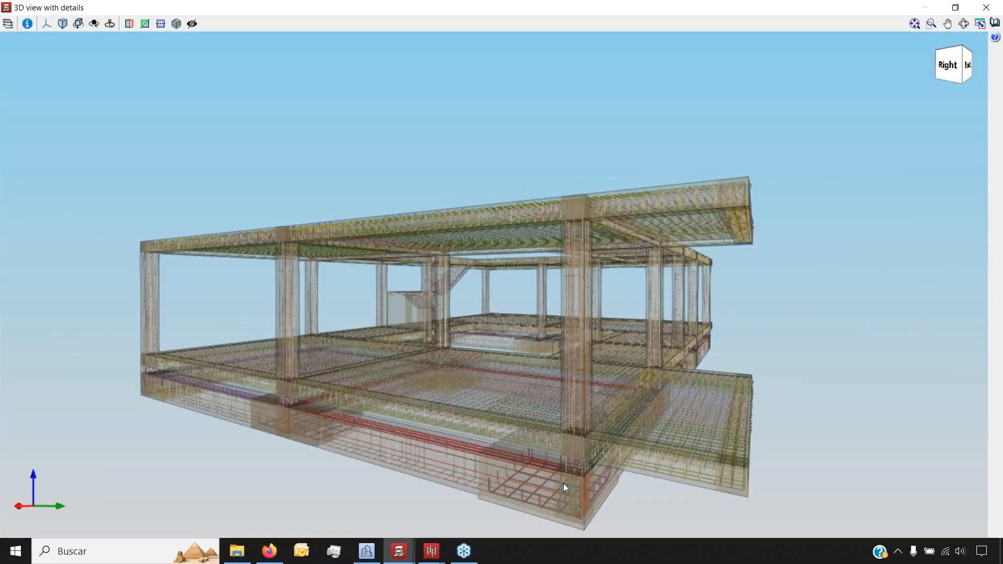
scroll(563, 484, up, 8)
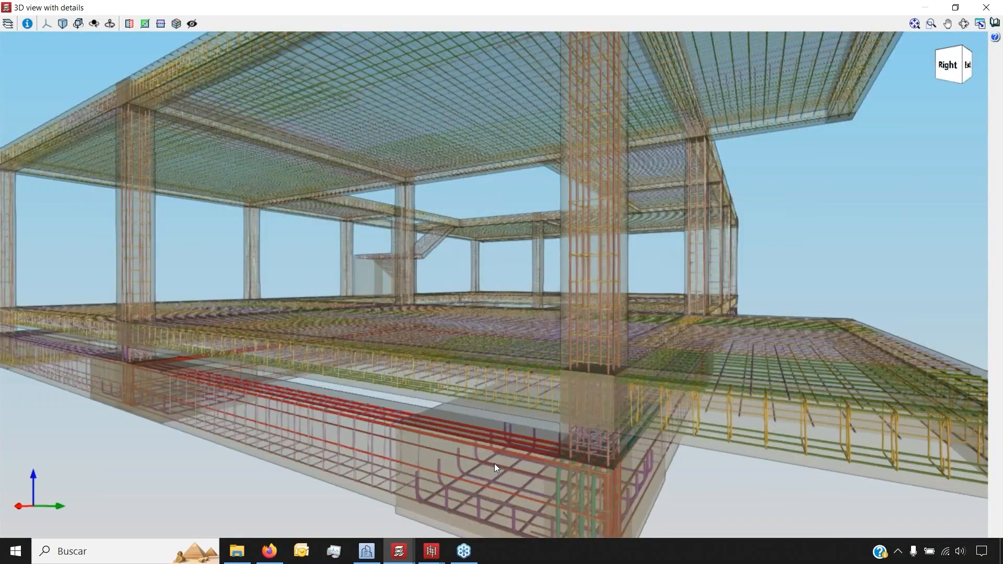
- Examine the 3D reinforcement of the staircase flights and landing up close
middle_drag(495, 463, 575, 256)
scroll(575, 255, up, 3)
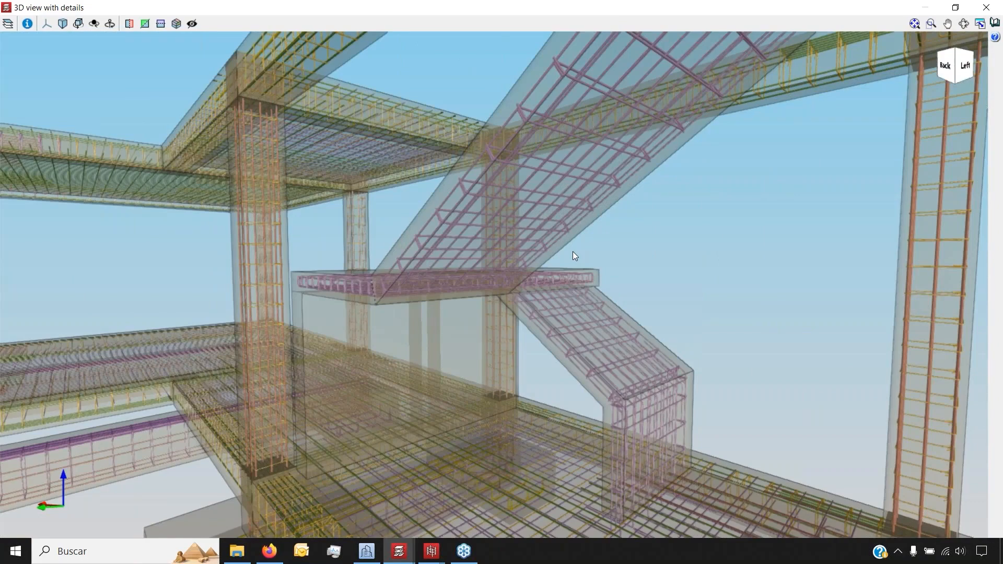
scroll(422, 281, up, 5)
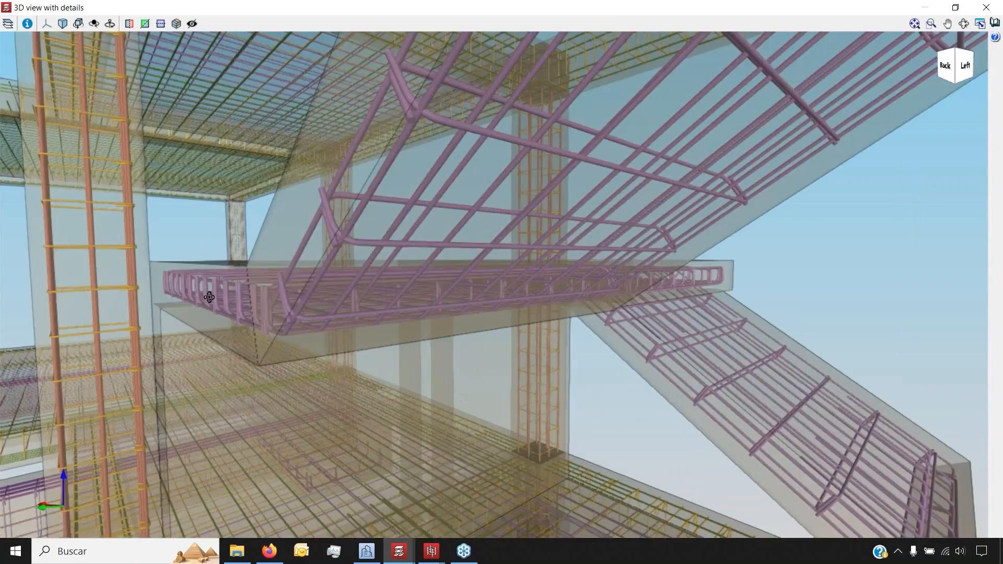
middle_drag(209, 297, 469, 261)
scroll(484, 251, down, 5)
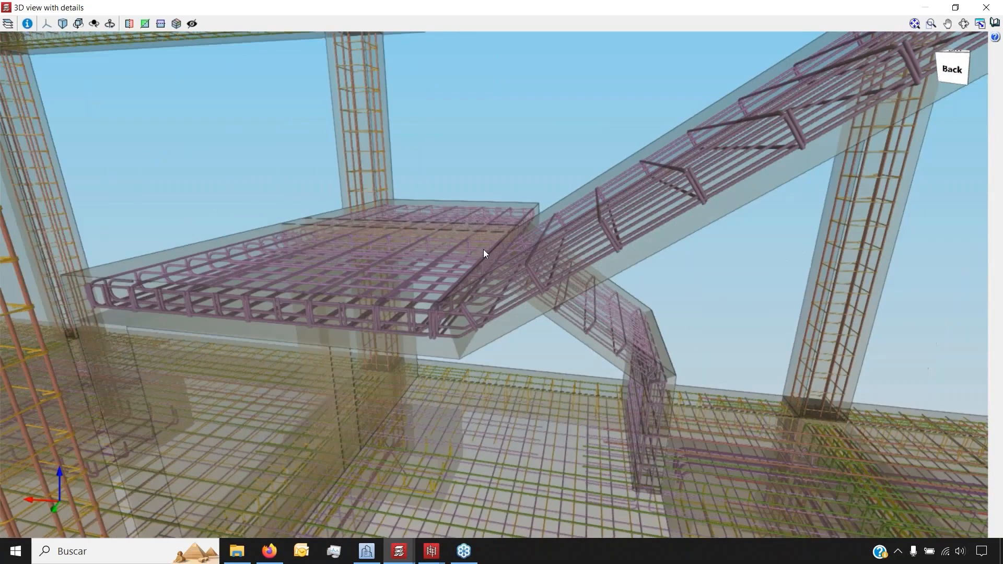
scroll(483, 248, down, 3)
scroll(310, 476, up, 4)
- Examine the footing, tie beam and lower slab reinforcement beneath the staircase area
middle_drag(309, 476, 237, 407)
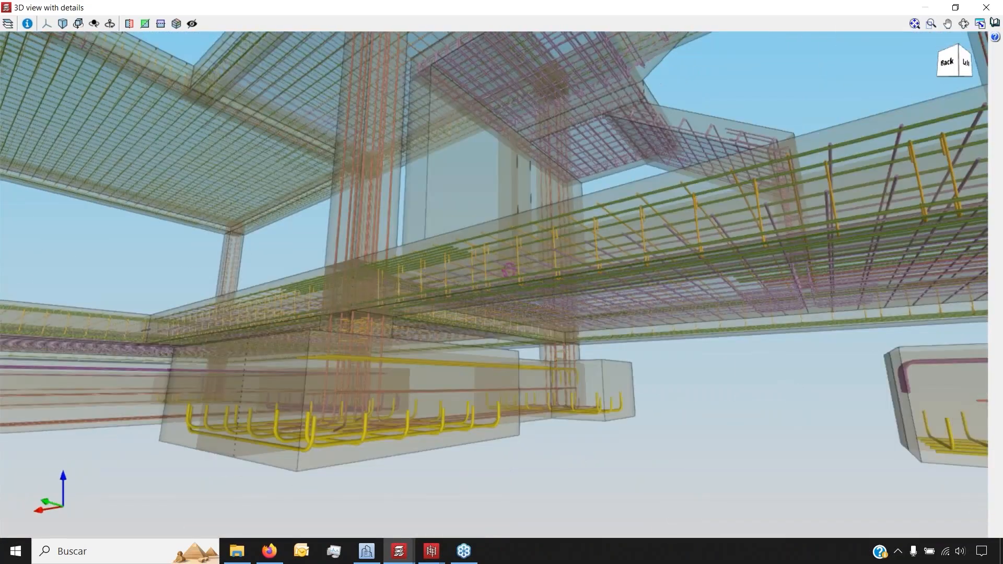
scroll(583, 387, up, 2)
scroll(583, 388, up, 2)
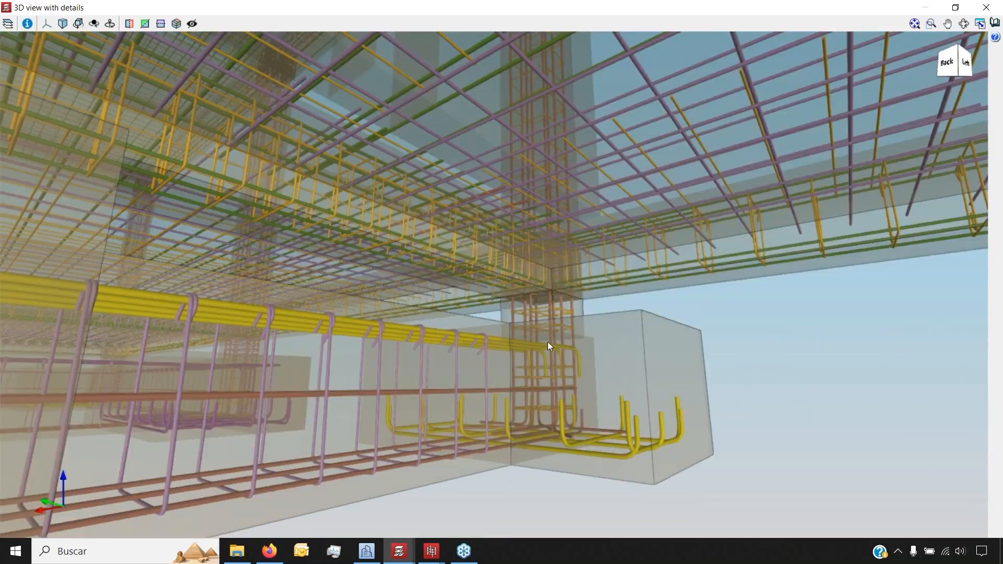
middle_drag(403, 297, 407, 366)
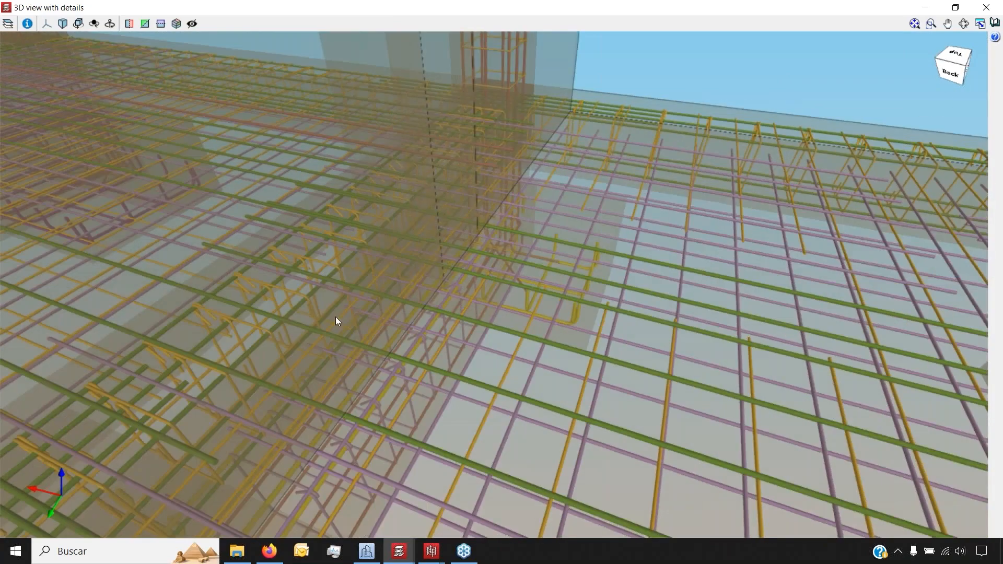
scroll(584, 217, down, 5)
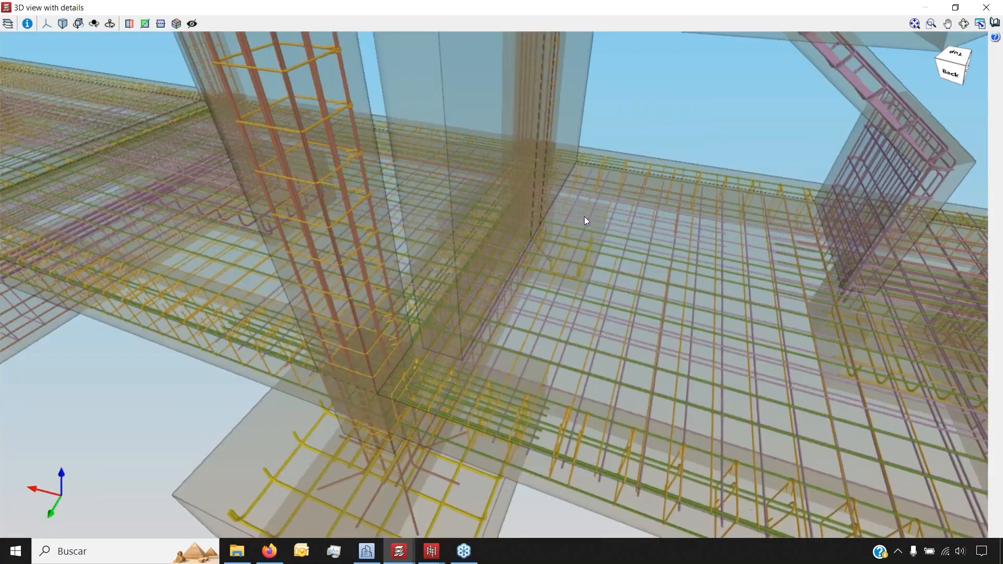
scroll(584, 218, down, 3)
scroll(432, 400, up, 3)
- View the whole reinforced structure from above and close the detailed 3D view
middle_drag(431, 400, 224, 408)
scroll(348, 372, down, 4)
scroll(616, 291, down, 1)
middle_drag(520, 328, 455, 334)
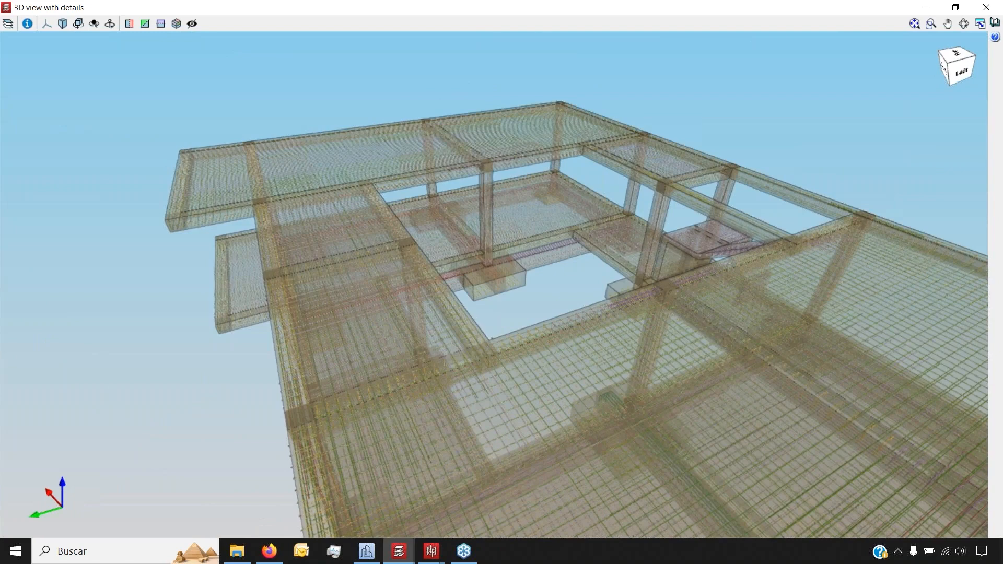
click(986, 8)
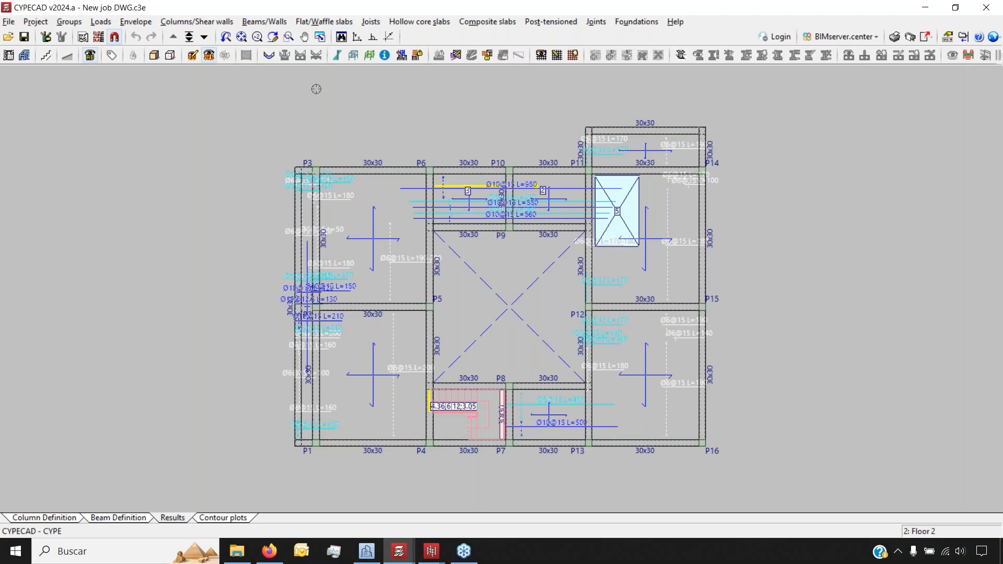
- Open Frame 6, the beam line from P3 to P14 on Floor 2, for beam editing
click(264, 21)
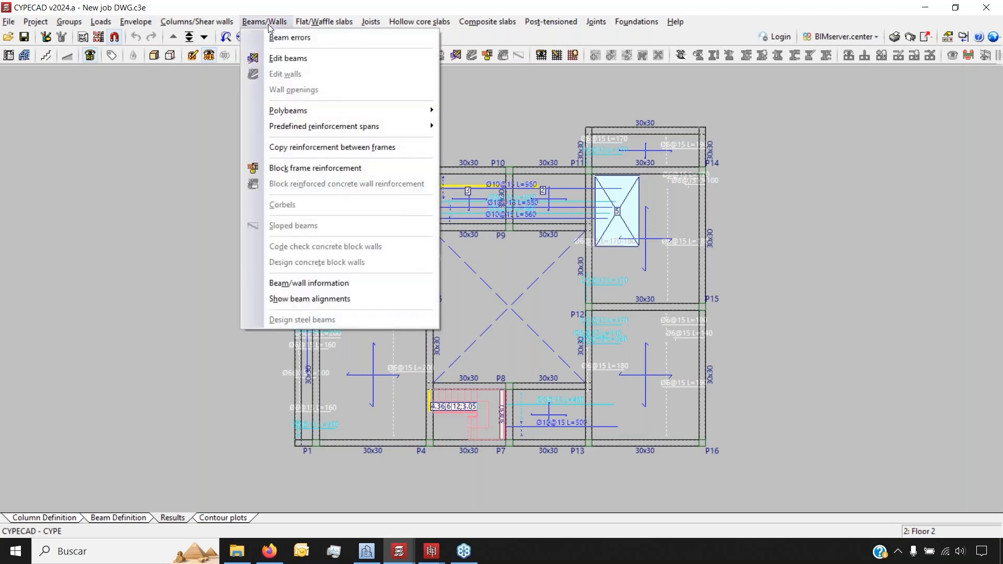
click(295, 59)
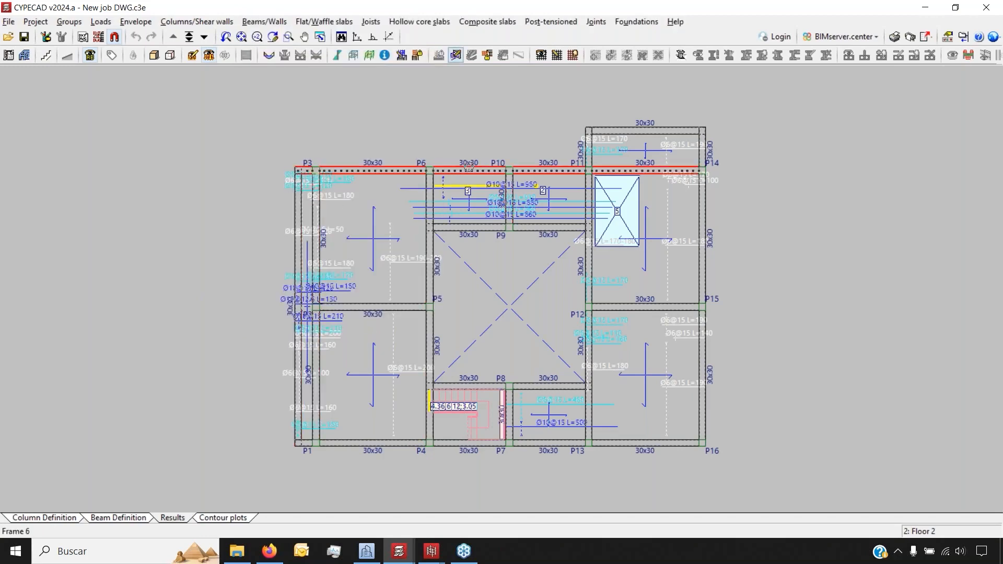
click(468, 167)
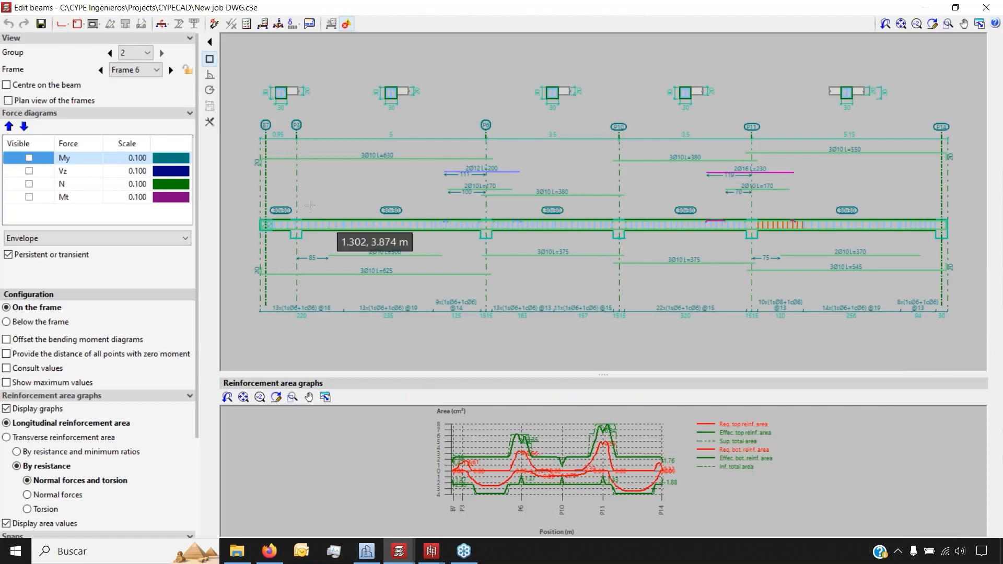
- Examine Frame 6's cross-sections and its longitudinal reinforcement between B7 and P6
scroll(245, 104, up, 5)
scroll(307, 136, up, 4)
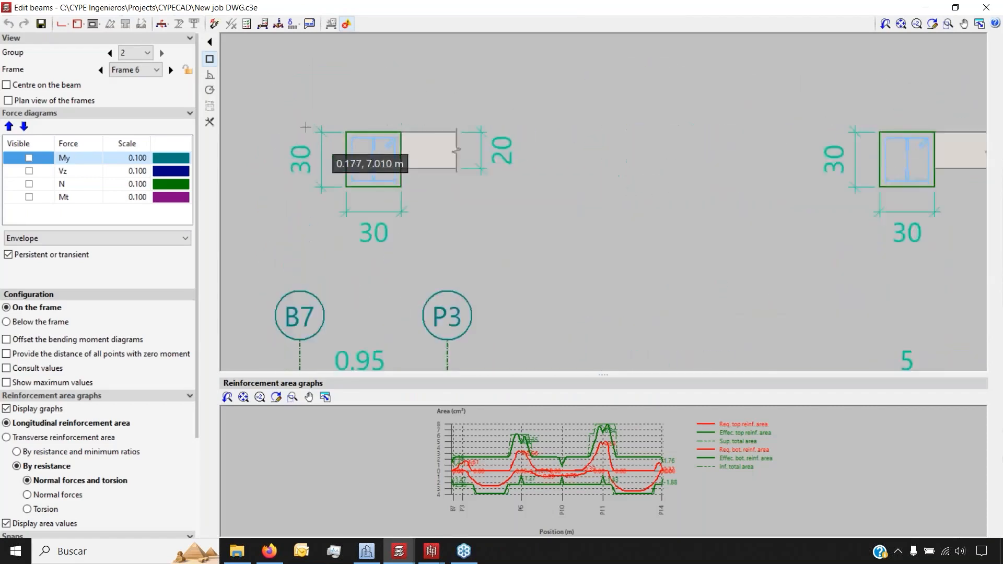
scroll(380, 136, down, 5)
scroll(432, 281, down, 5)
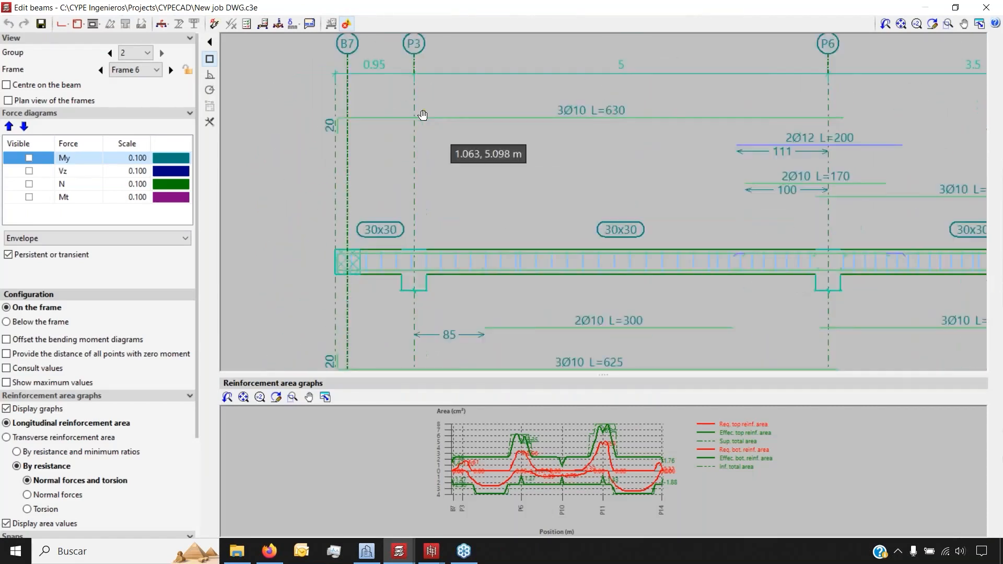
middle_drag(378, 218, 367, 223)
- Open the U.L.S. and S.L.S. checks for the P3–P6 span and review its reinforcement, shear, normal stress and torsion checks
click(249, 23)
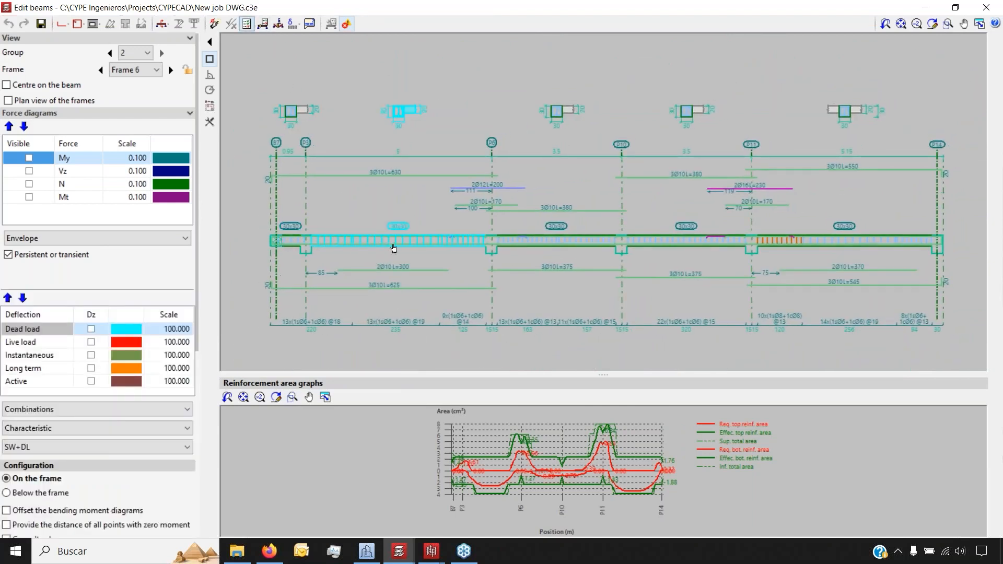
click(422, 248)
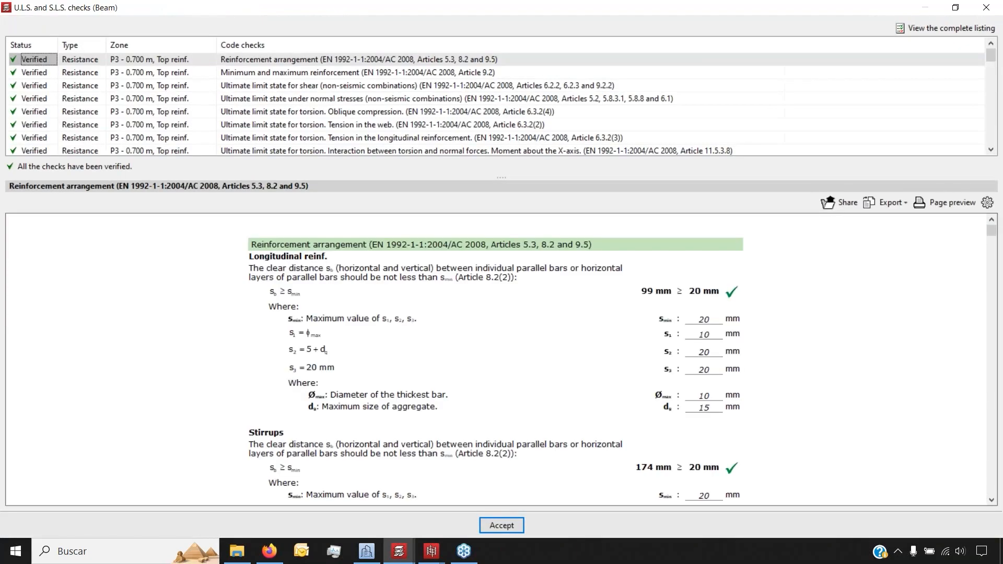
click(46, 73)
click(46, 87)
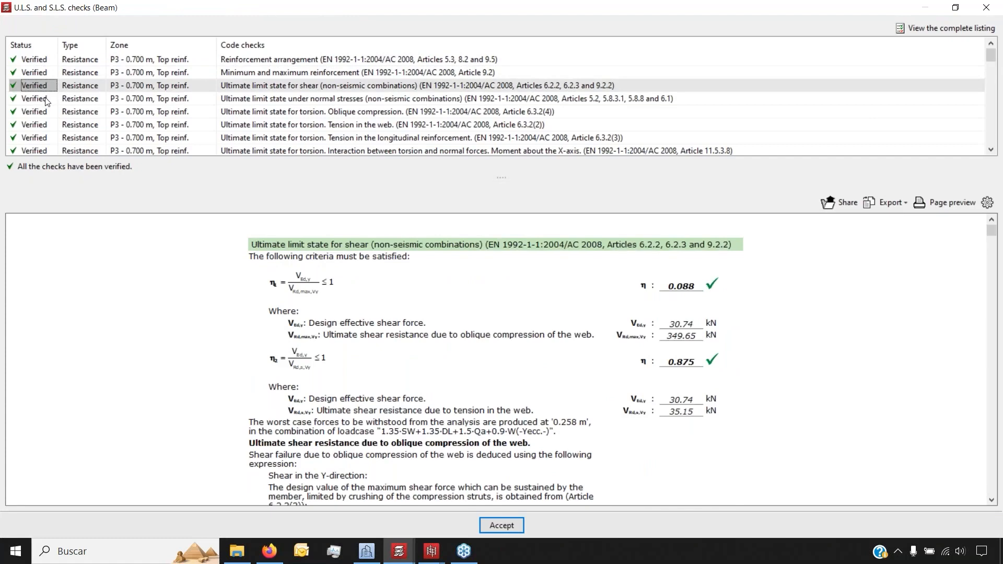
click(47, 99)
click(46, 113)
click(47, 125)
click(49, 137)
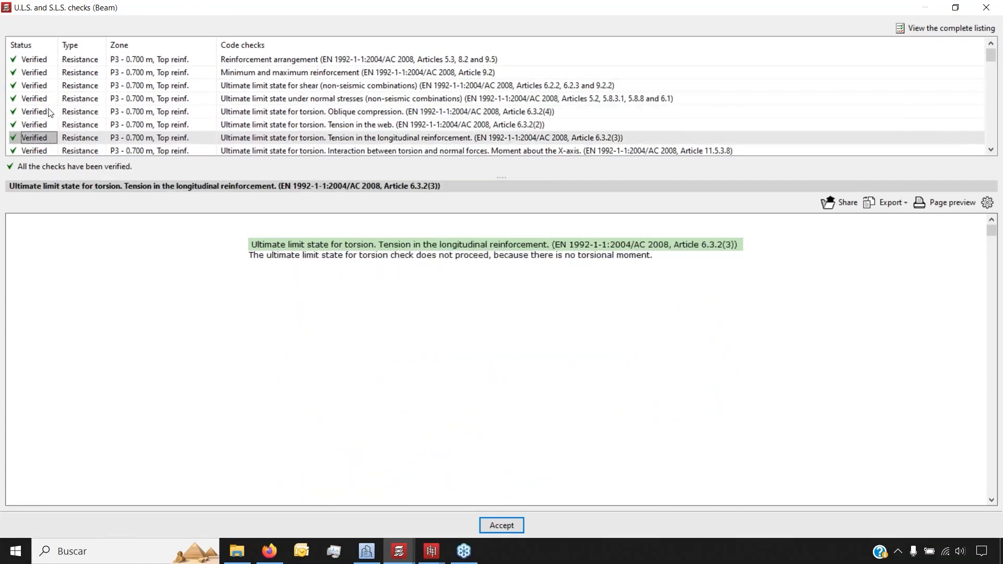
- Review the web-tension torsion check, then display the reinforcement arrangement check for the P3 - 0.700 m top reinforcement zone
scroll(51, 112, down, 5)
click(51, 125)
scroll(46, 78, up, 5)
click(41, 61)
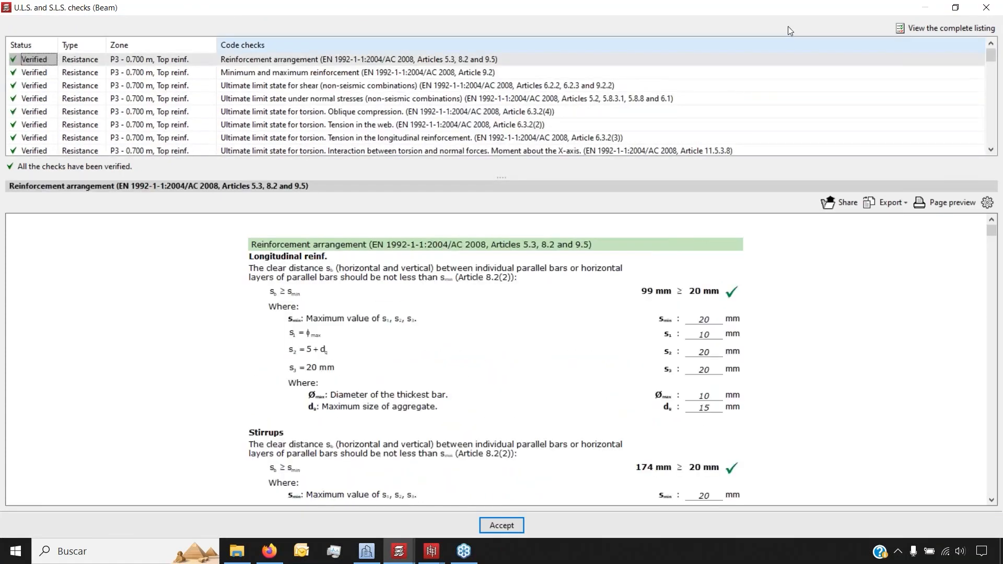
- Open the complete checks listing and review its index, export formats, beam data and summary of code checks
click(932, 25)
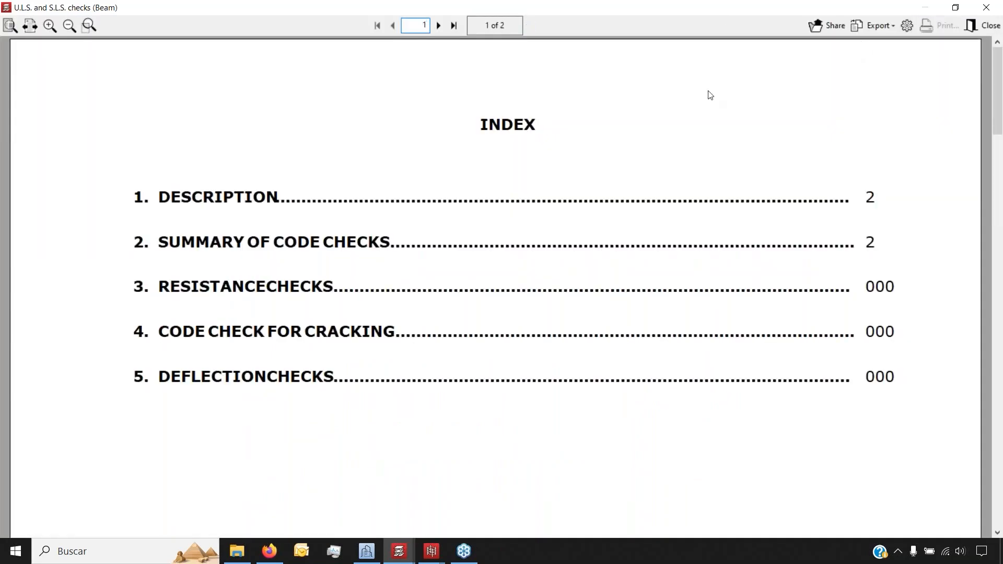
scroll(709, 95, down, 10)
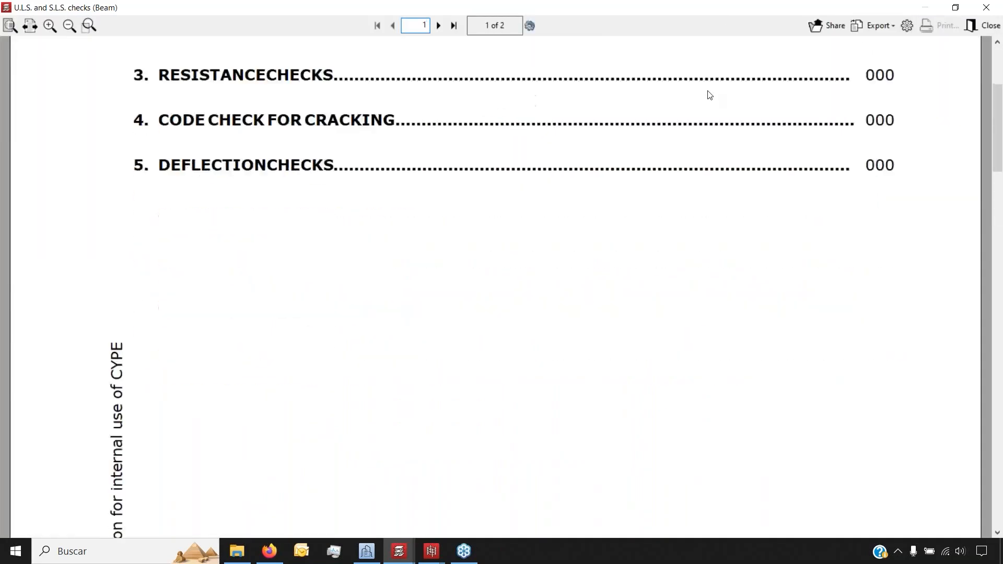
click(876, 32)
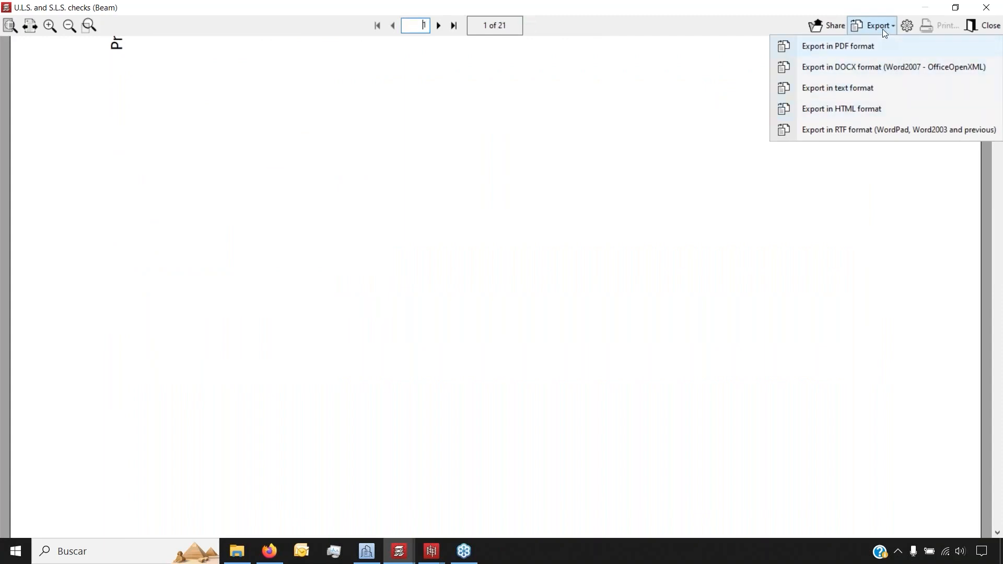
click(586, 103)
scroll(574, 115, down, 8)
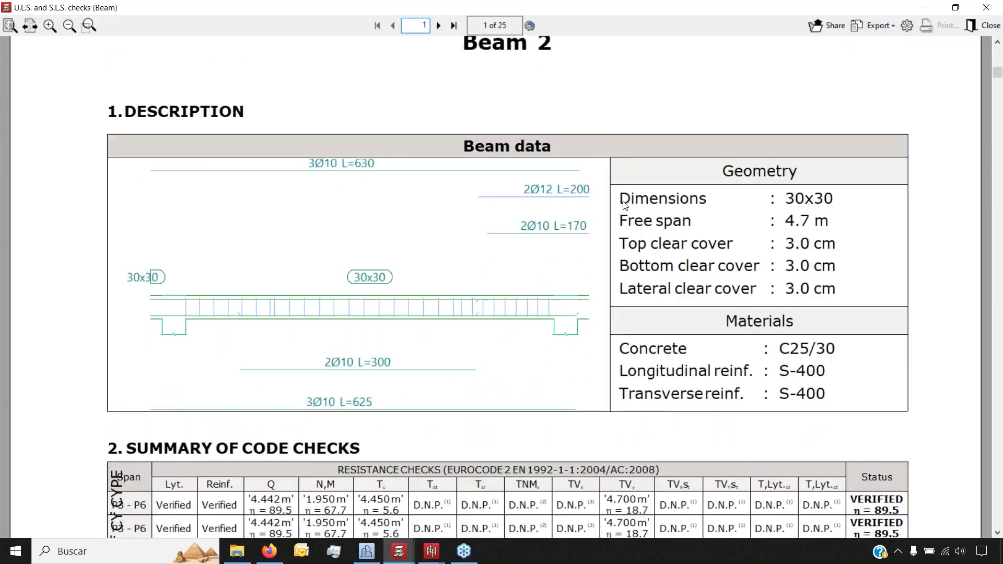
scroll(624, 205, down, 15)
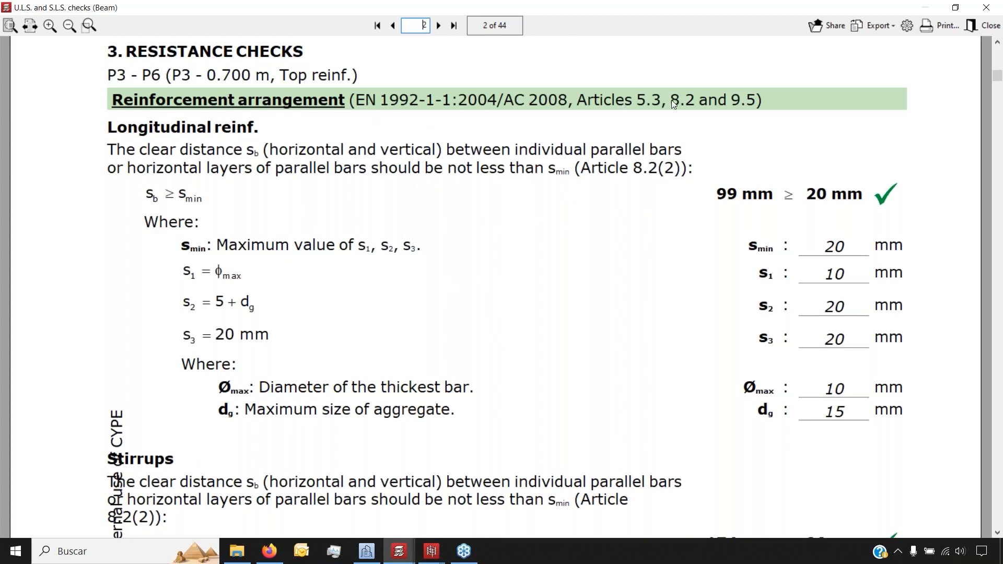
- Read the listing's resistance checks from longitudinal bar and stirrup spacing through to the shear check on page 4
scroll(496, 156, down, 2)
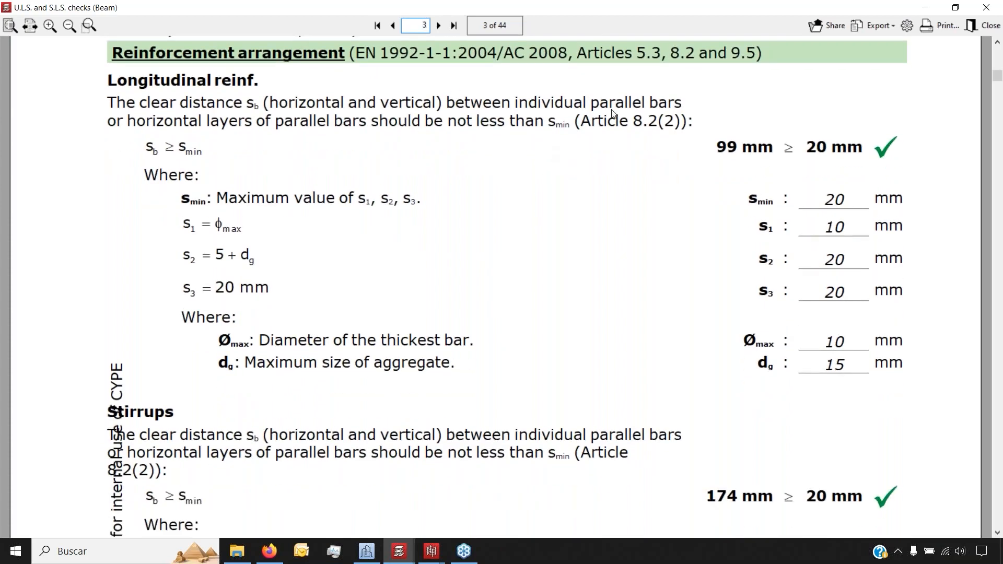
scroll(679, 102, down, 2)
scroll(725, 94, down, 10)
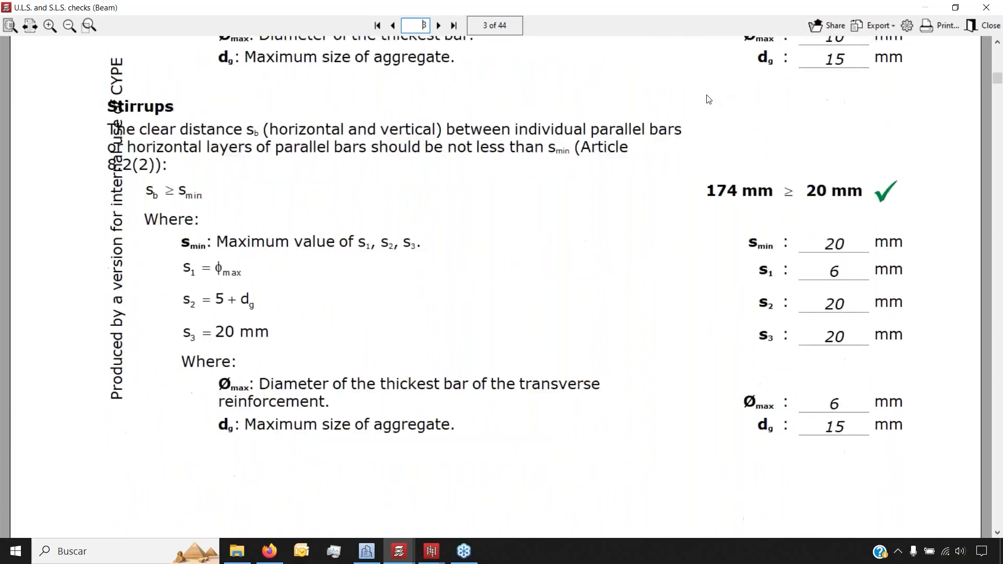
scroll(710, 99, down, 16)
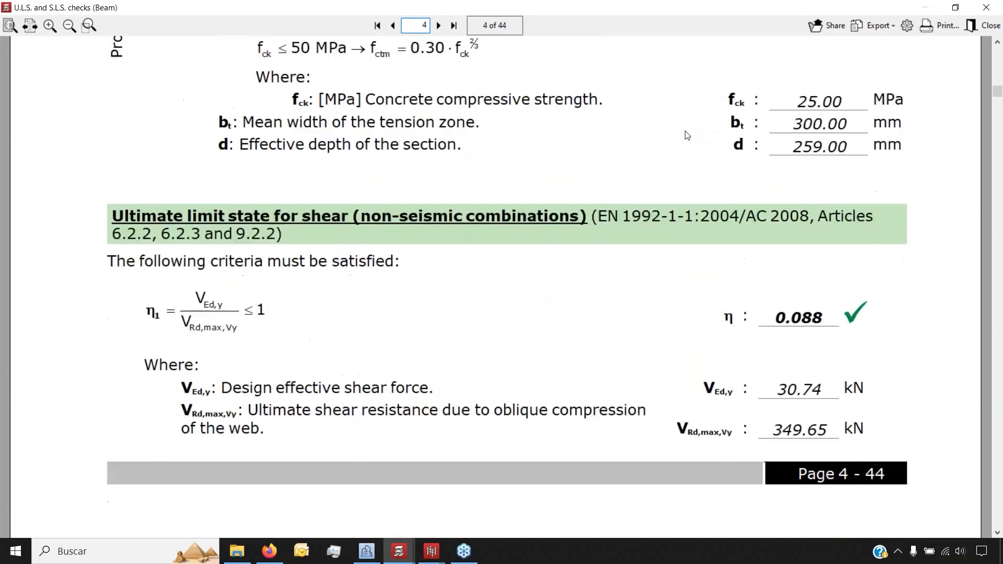
- Examine the listing's normal stress and torsion calculations on pages 19 to 23, and close the listing and the checks window
drag(998, 95, 999, 264)
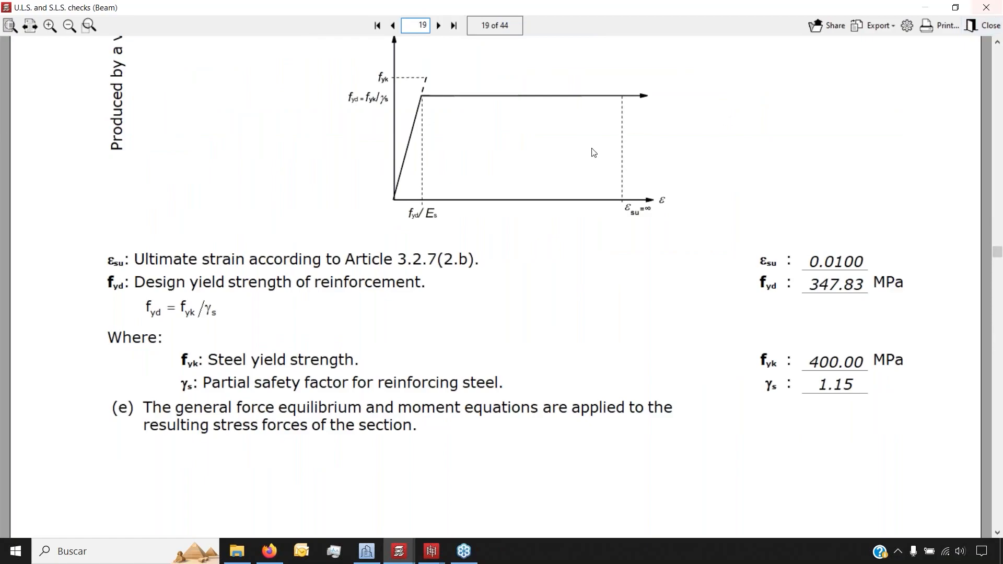
scroll(595, 153, down, 10)
scroll(598, 155, down, 15)
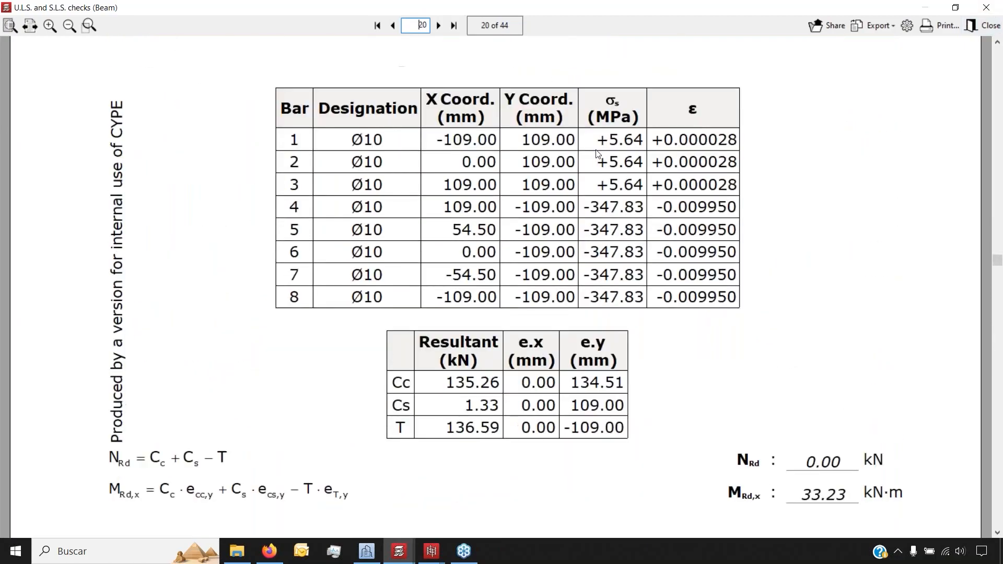
scroll(599, 151, down, 15)
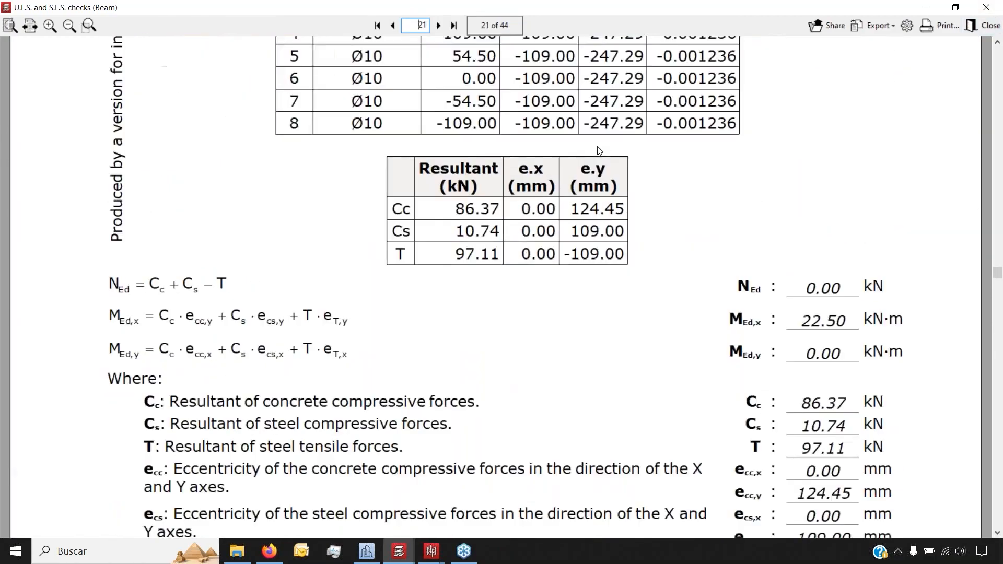
scroll(599, 149, down, 15)
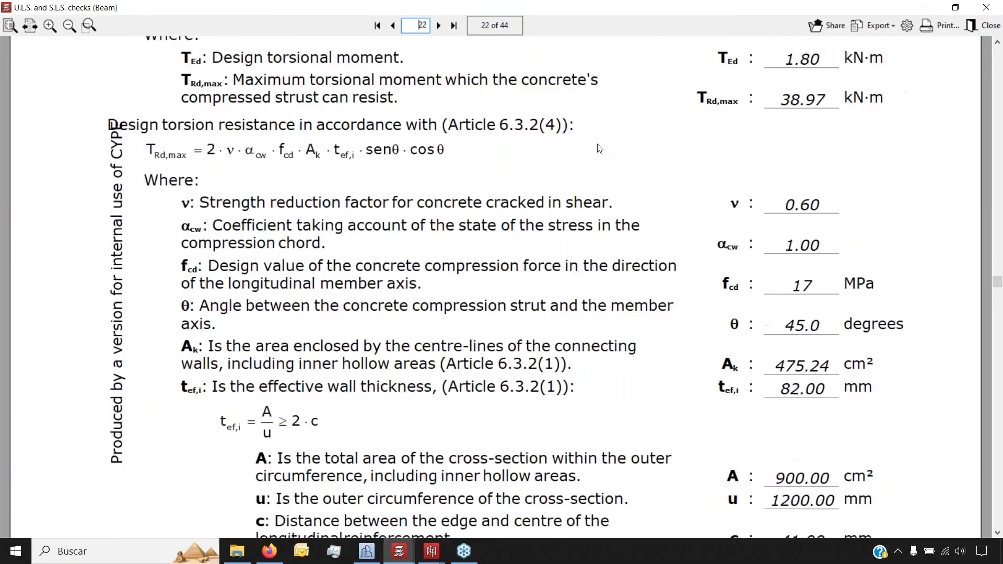
scroll(598, 151, down, 15)
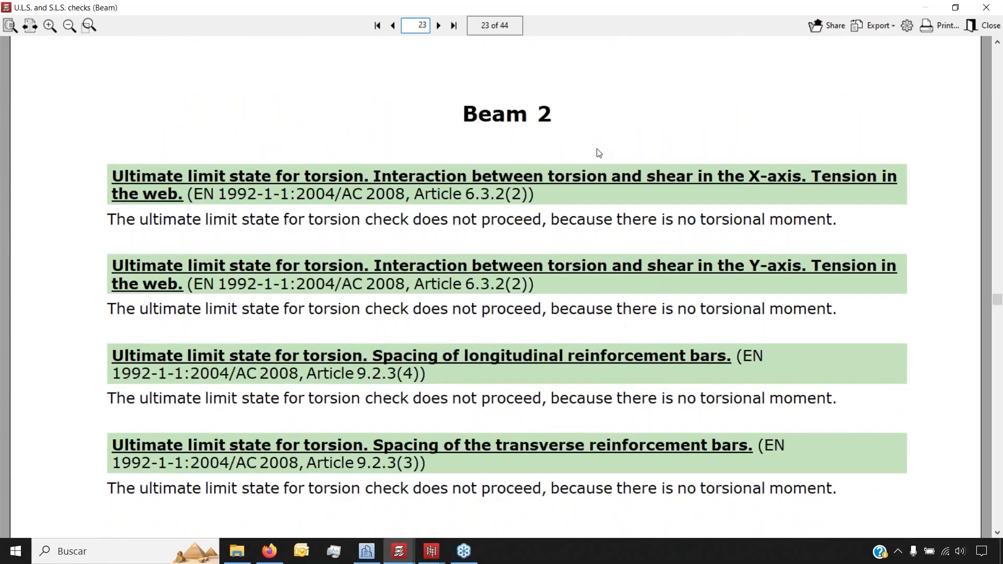
scroll(599, 153, down, 3)
click(984, 25)
click(986, 7)
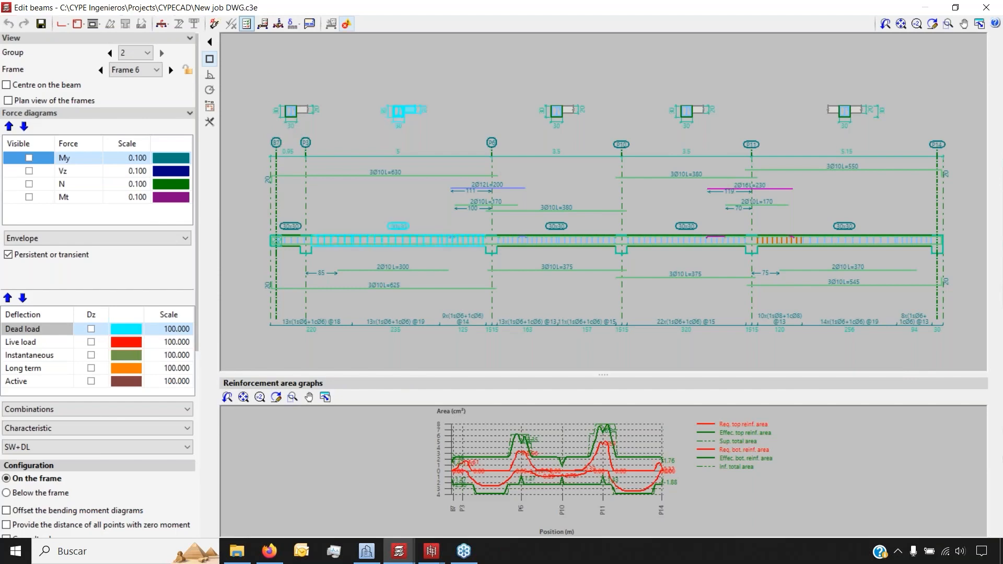
- Set the assembly reinforcement of Frame 6 between B7 and P6 to 2 Ø6 bars at the top and 2 Ø6 at the bottom
scroll(295, 328, up, 5)
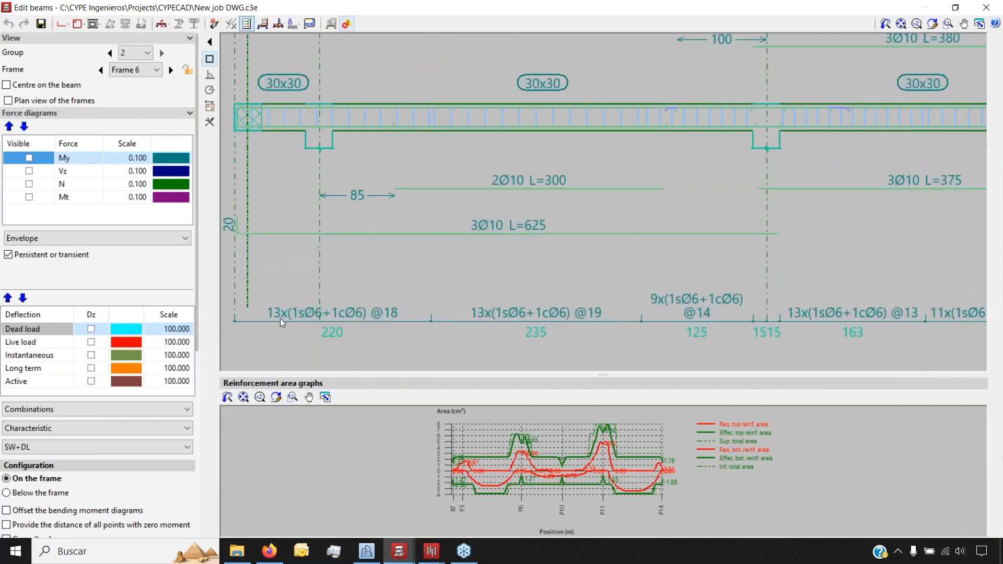
scroll(402, 228, down, 6)
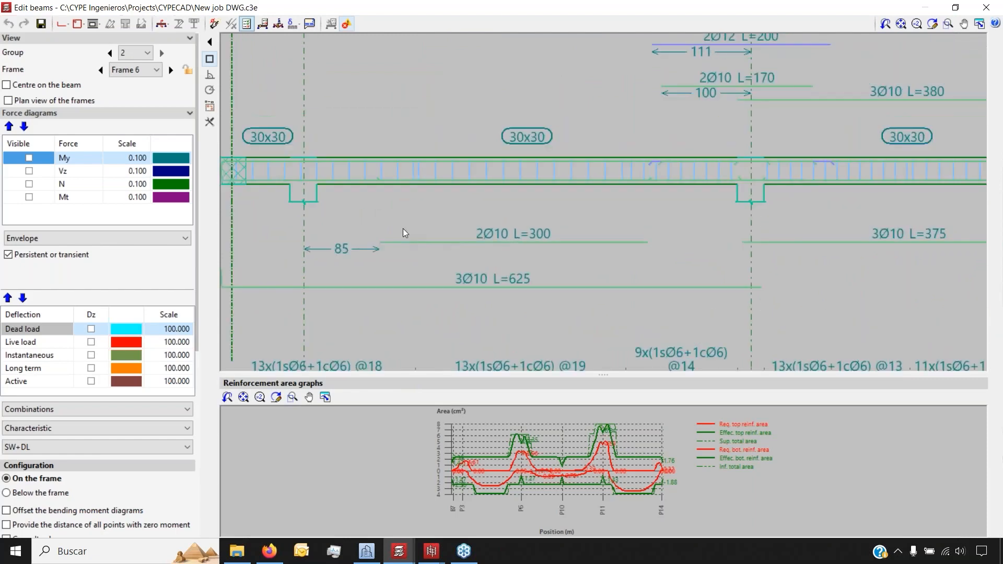
middle_drag(386, 205, 372, 236)
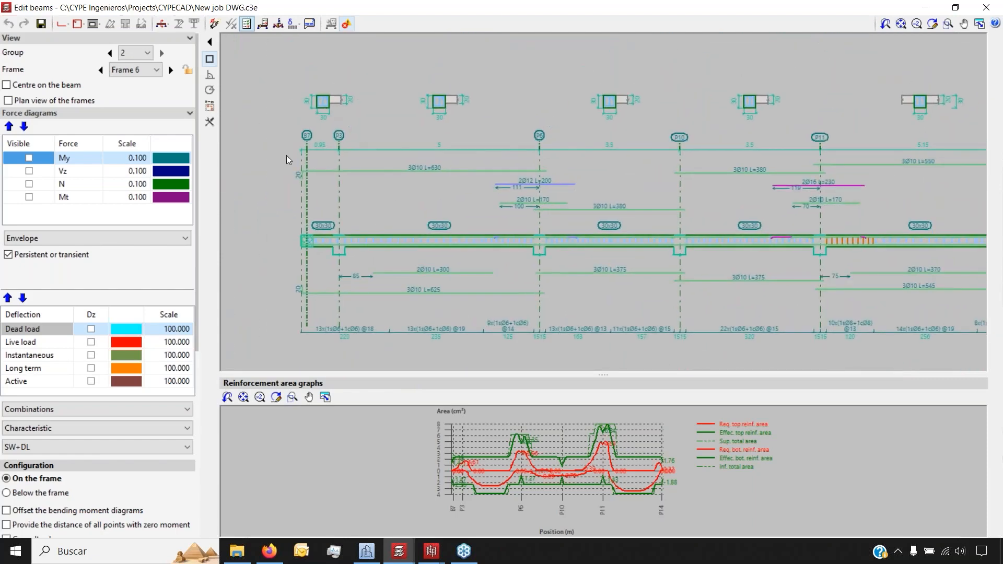
scroll(286, 155, up, 1)
click(62, 23)
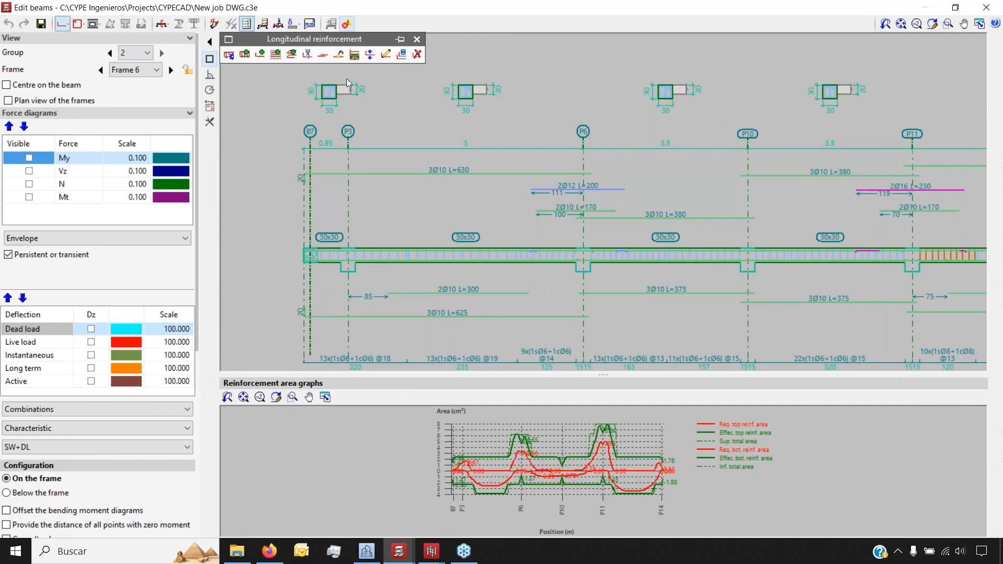
click(385, 54)
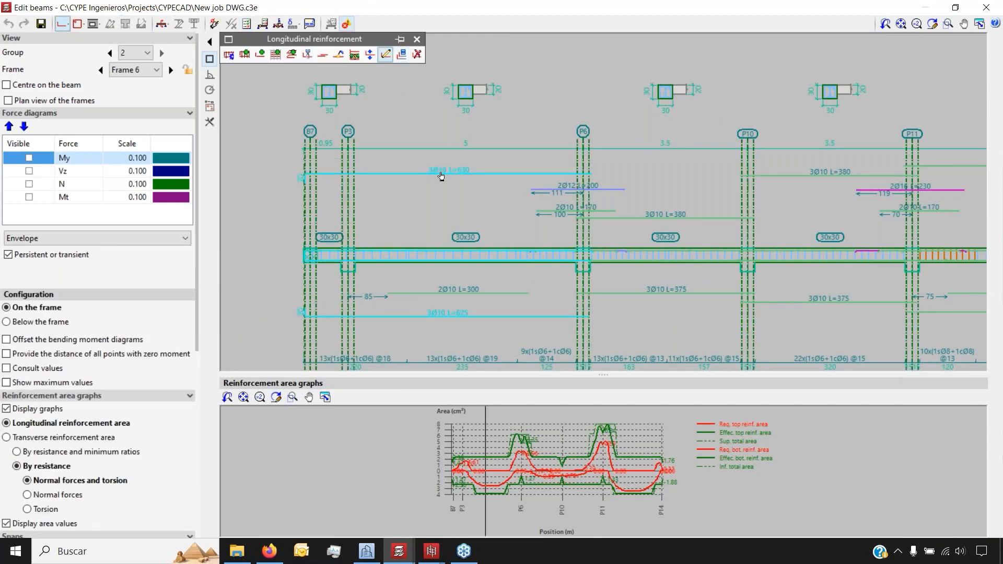
click(439, 174)
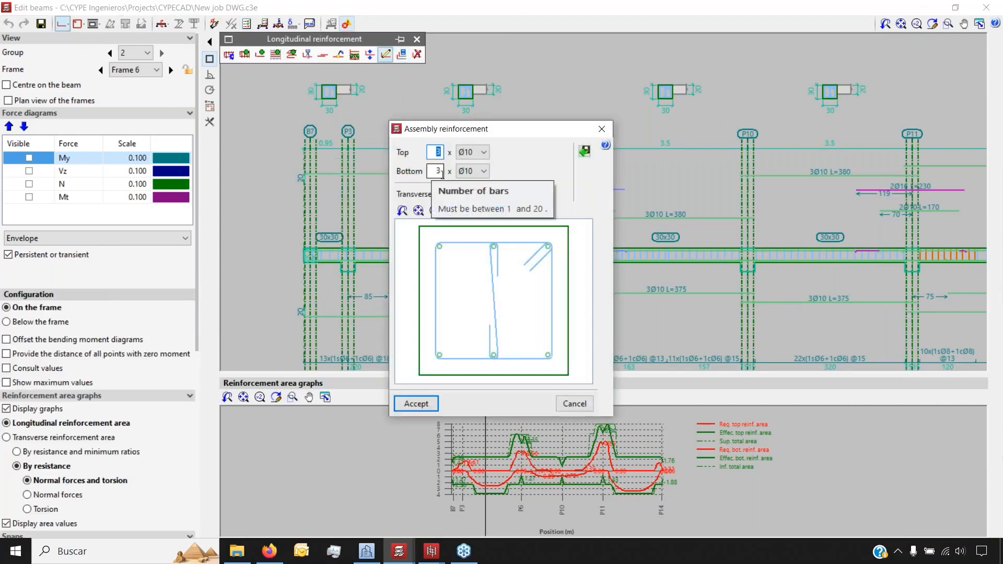
key(Tab)
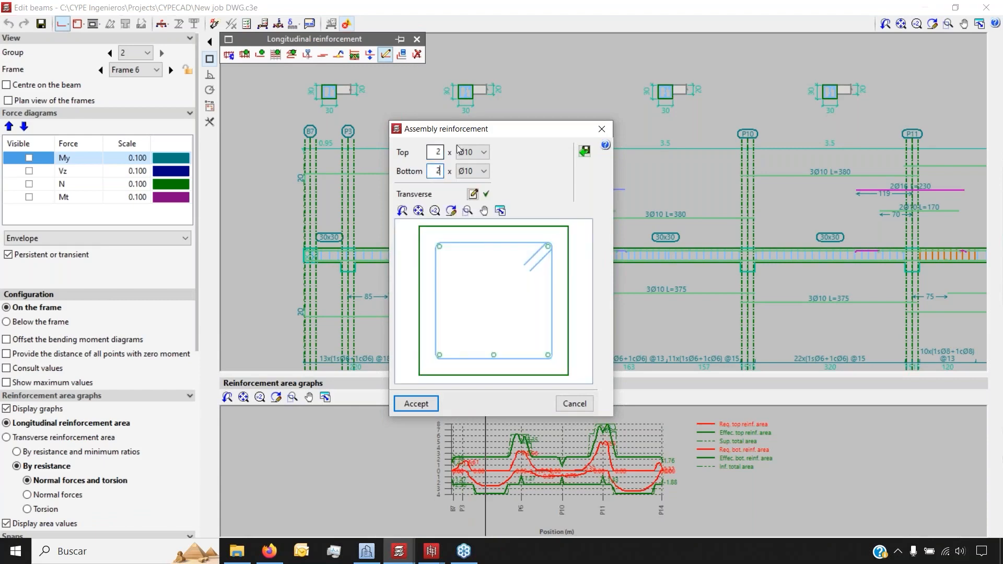
click(470, 151)
click(466, 160)
click(472, 171)
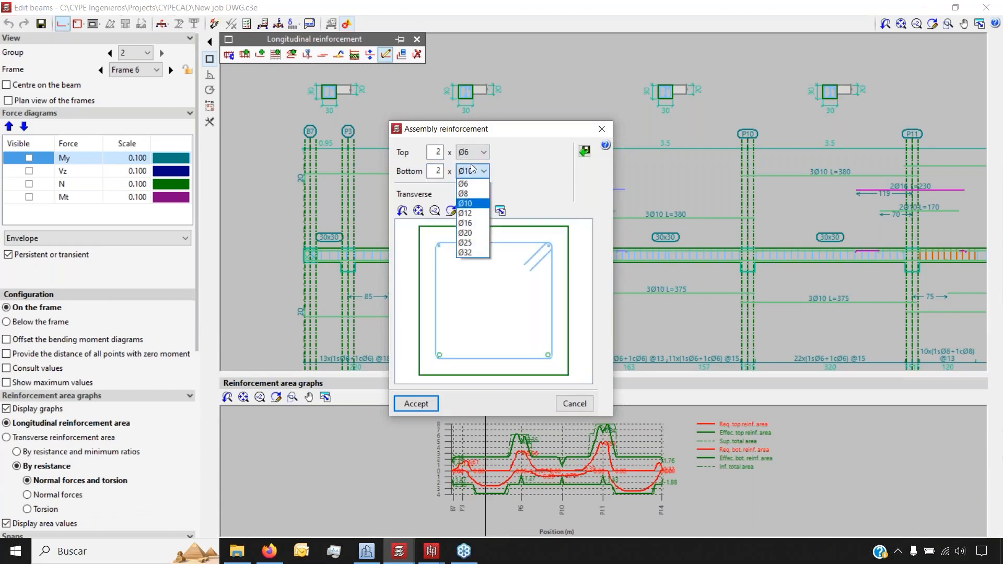
click(472, 184)
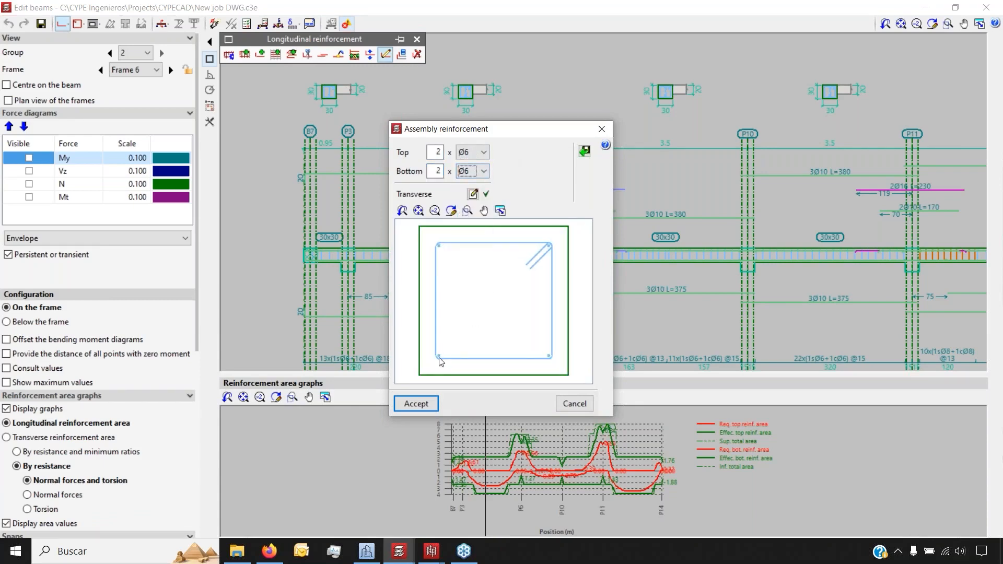
click(416, 404)
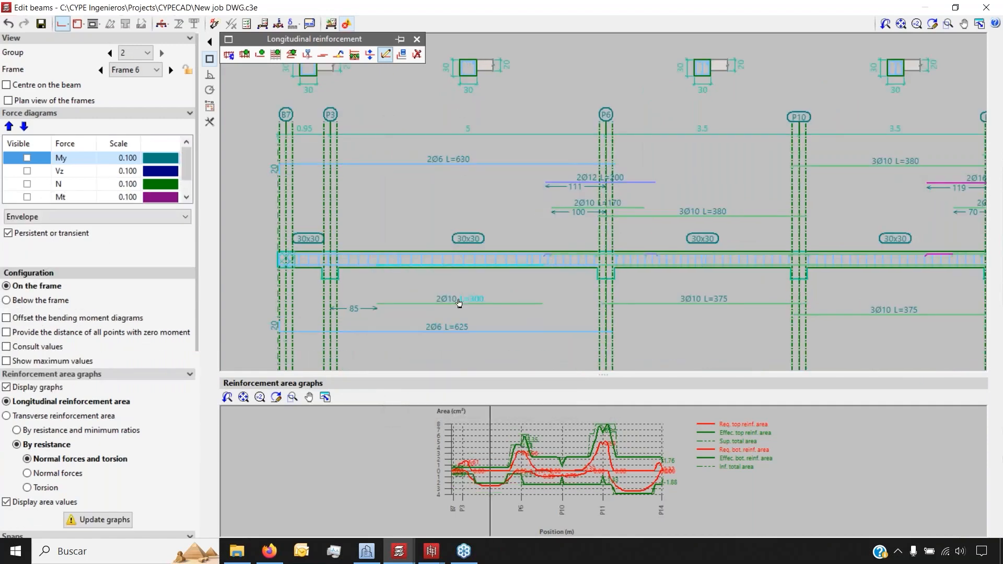
- Change the diameter of the additional bottom reinforcement bars (L=300) in the P3–P6 span to Ø6
click(459, 302)
click(489, 264)
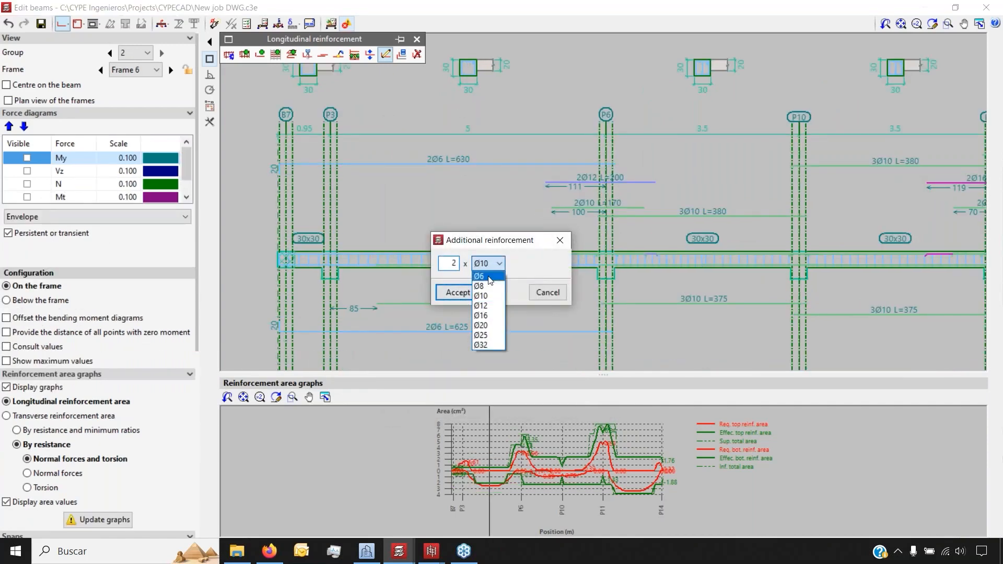
click(480, 276)
click(457, 292)
scroll(428, 166, up, 3)
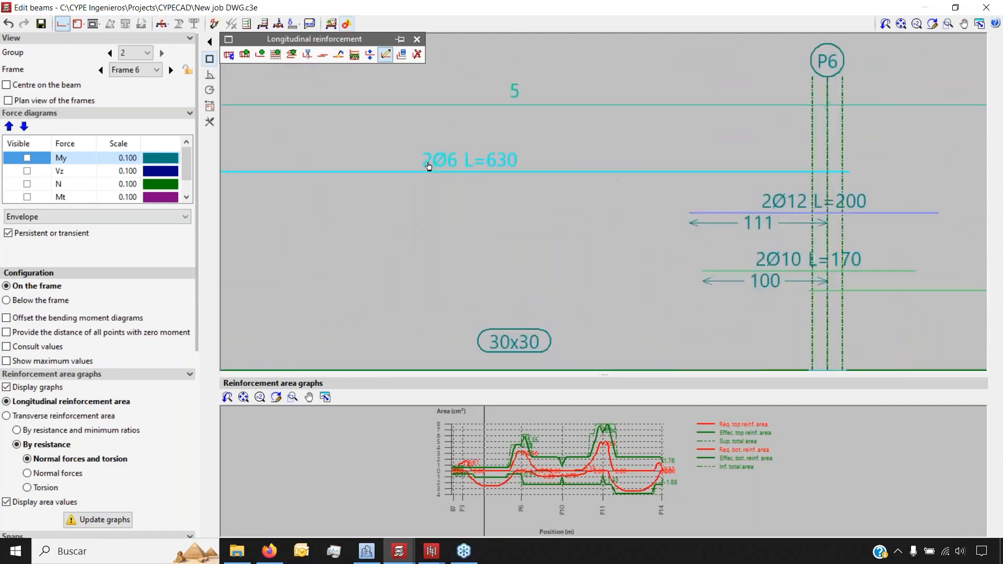
scroll(481, 271, down, 4)
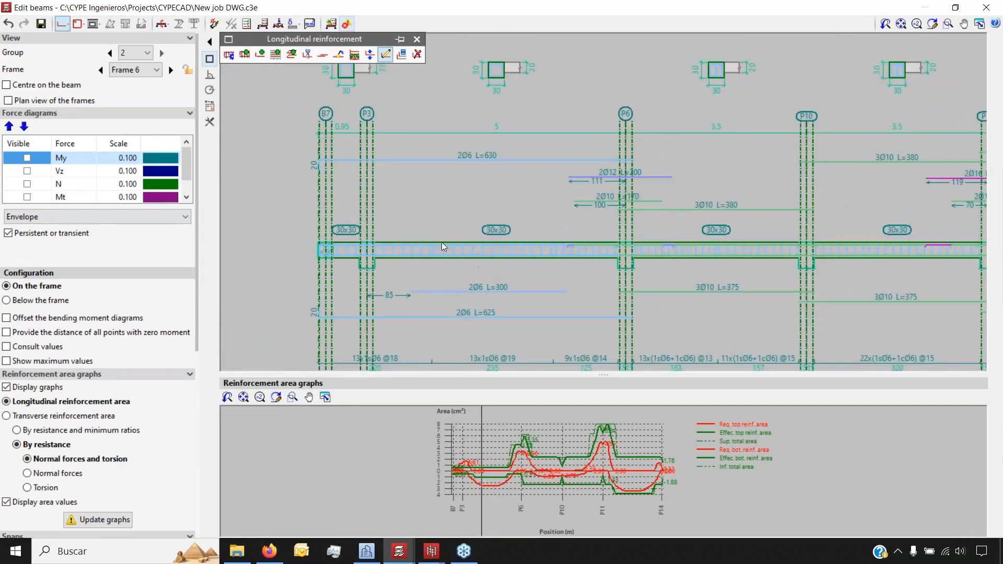
- Open the P3–P6 span's U.L.S. and S.L.S. checks, examine minimum and maximum reinforcement, shear and normal stresses, and close them
click(246, 24)
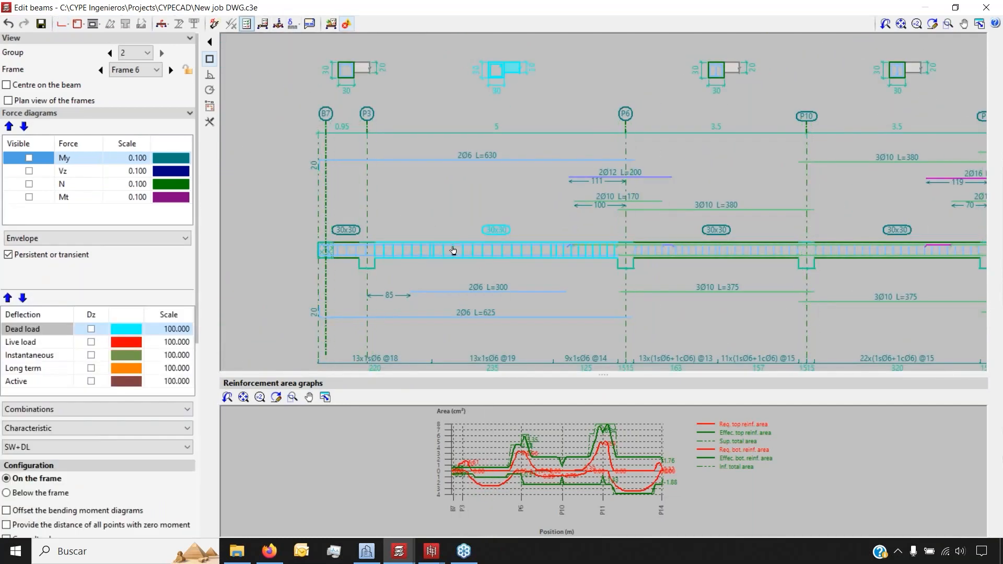
click(429, 248)
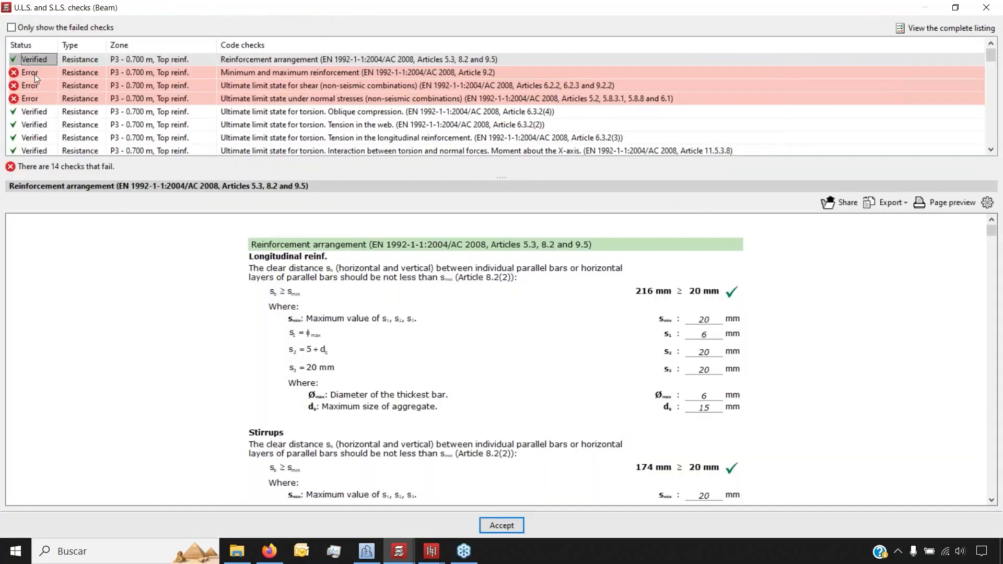
click(35, 74)
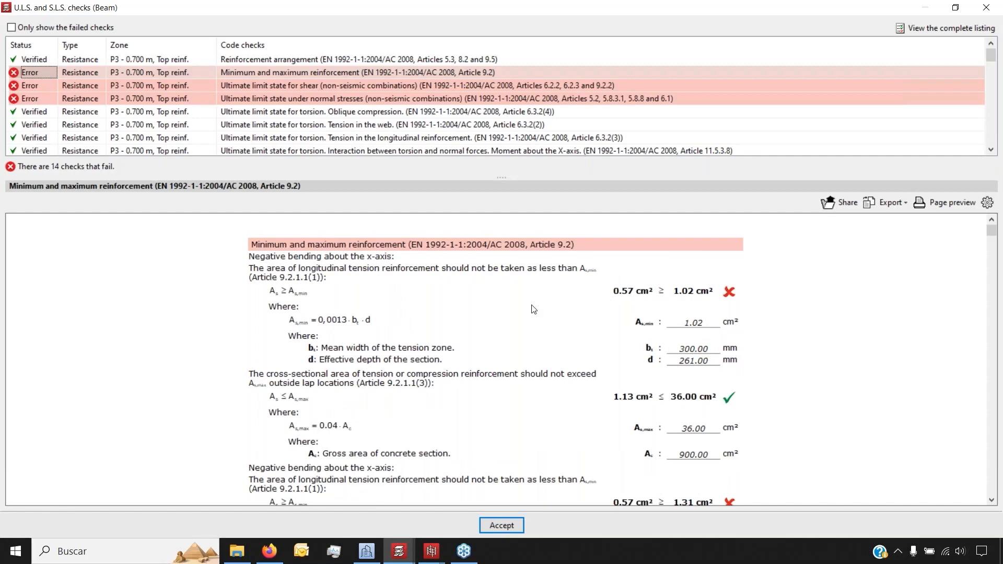
scroll(655, 292, down, 3)
scroll(693, 404, down, 10)
scroll(674, 392, up, 13)
click(39, 86)
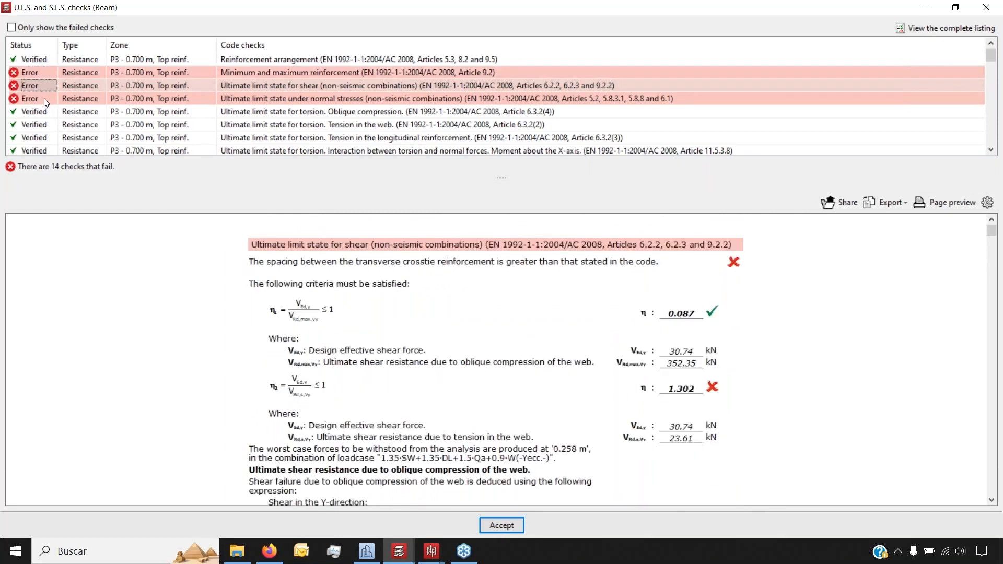
click(44, 98)
click(988, 6)
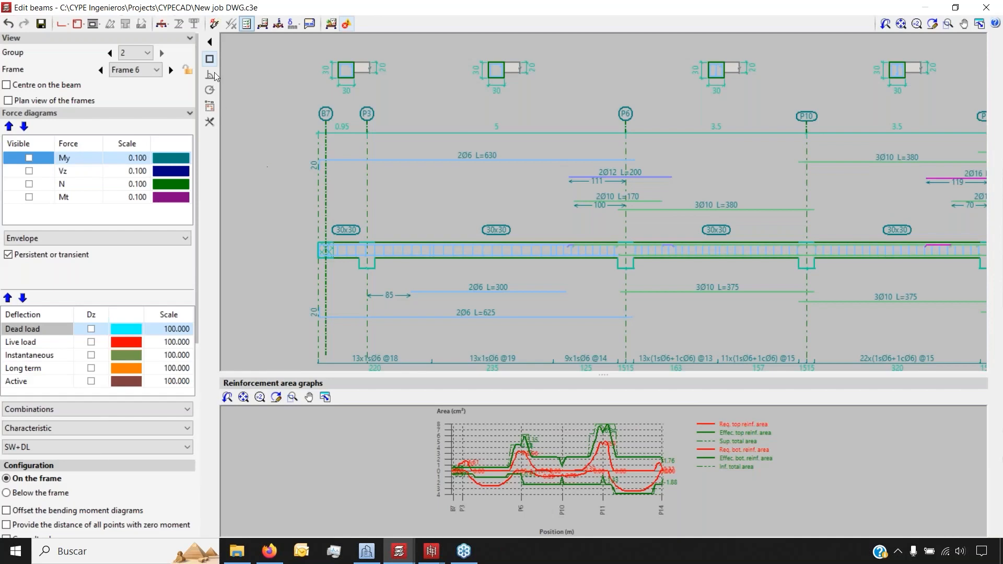
- Rebuild Frame 6 with the modified reinforcement
click(214, 24)
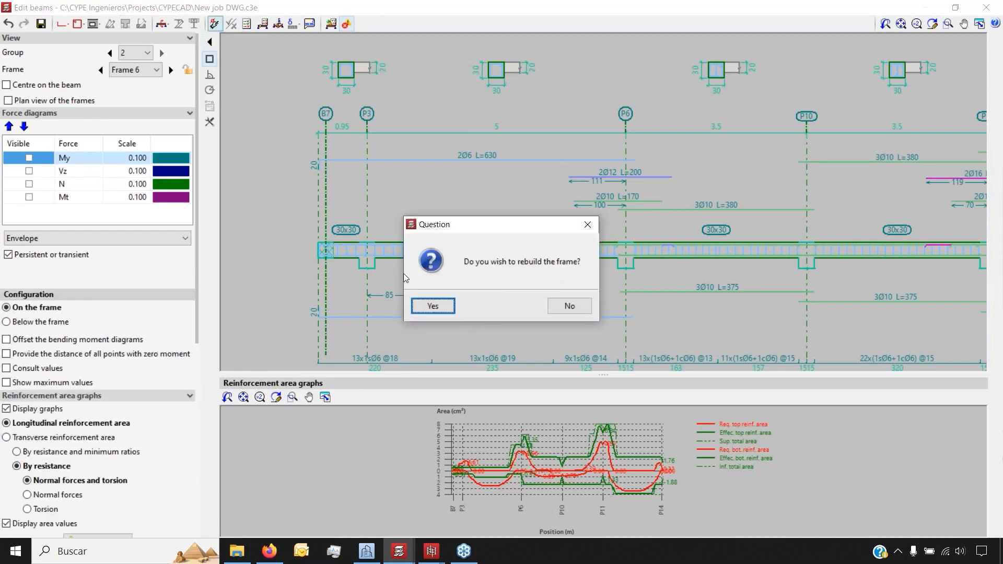
click(433, 306)
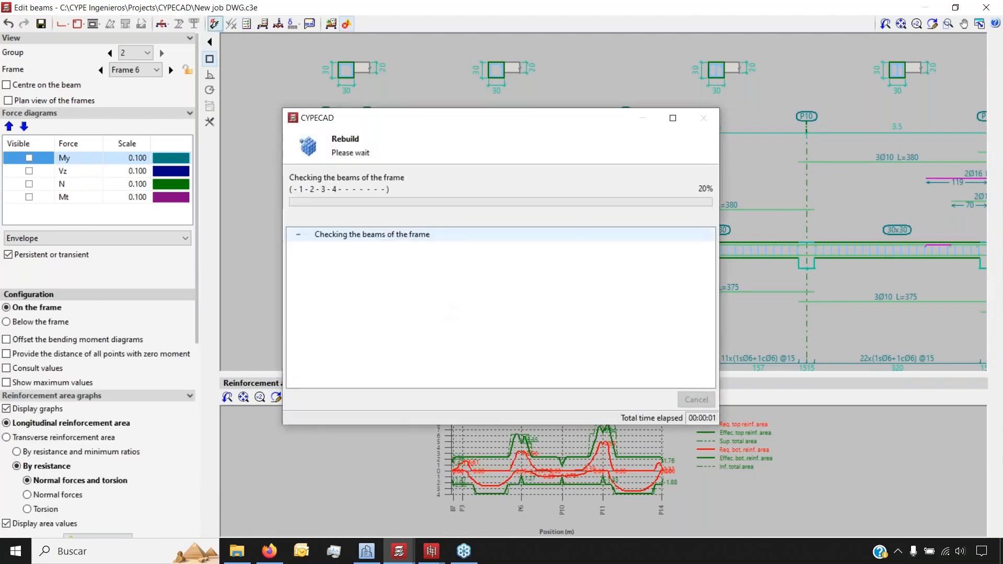
- Examine the rebuilt reinforcement of Frame 6 between B7 and P10, and close the beam editor
scroll(334, 266, up, 4)
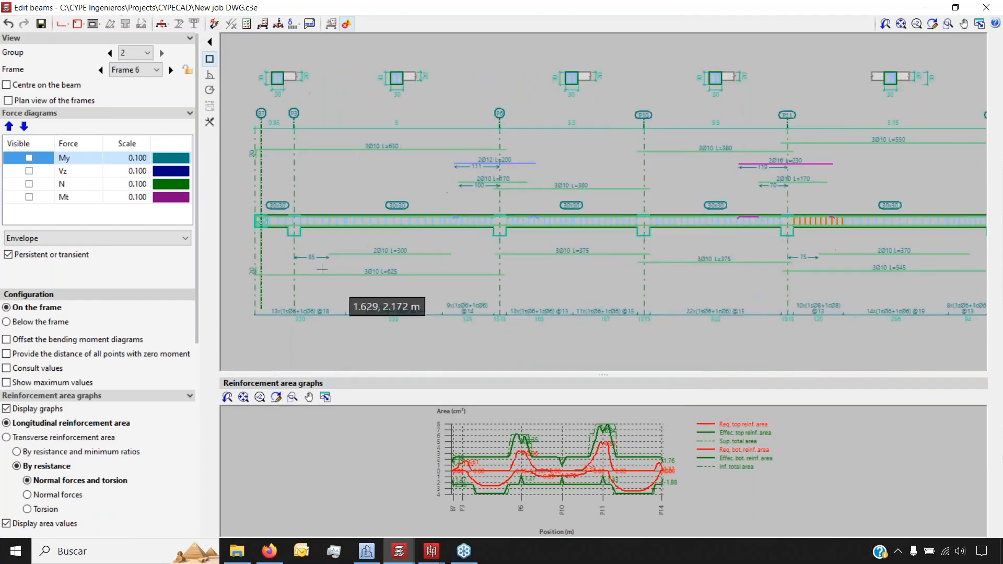
scroll(444, 284, down, 3)
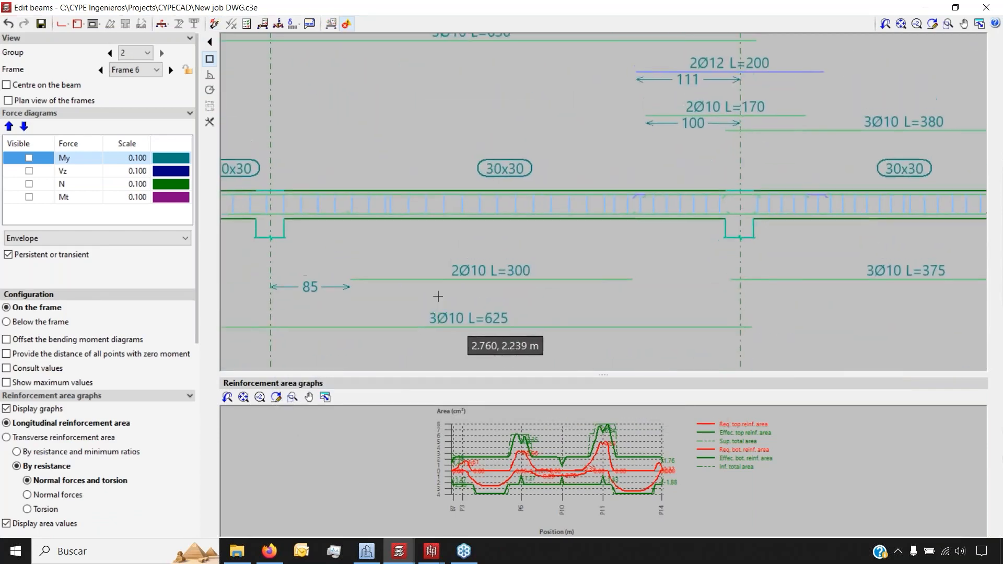
scroll(420, 178, up, 2)
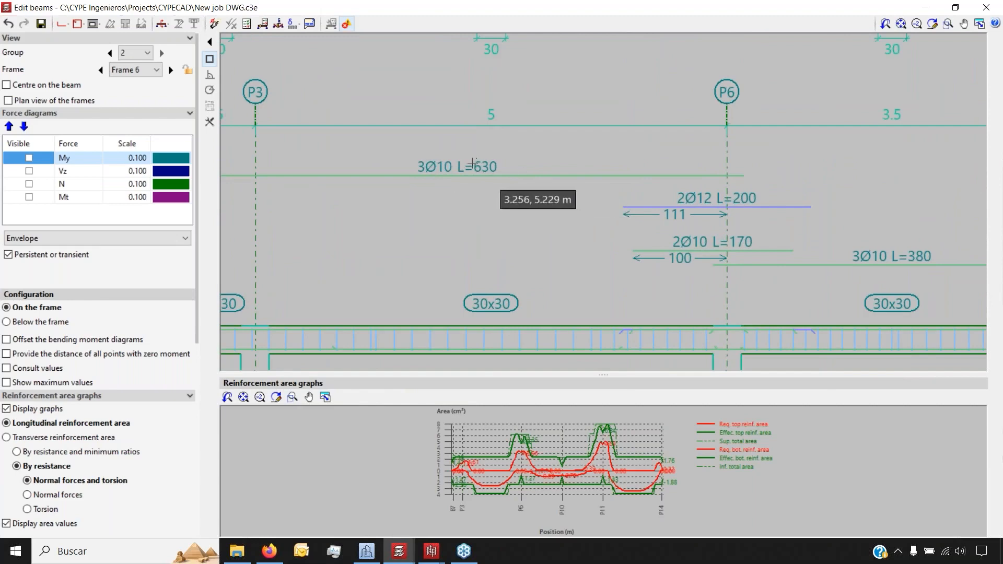
scroll(454, 188, down, 1)
middle_drag(440, 217, 444, 167)
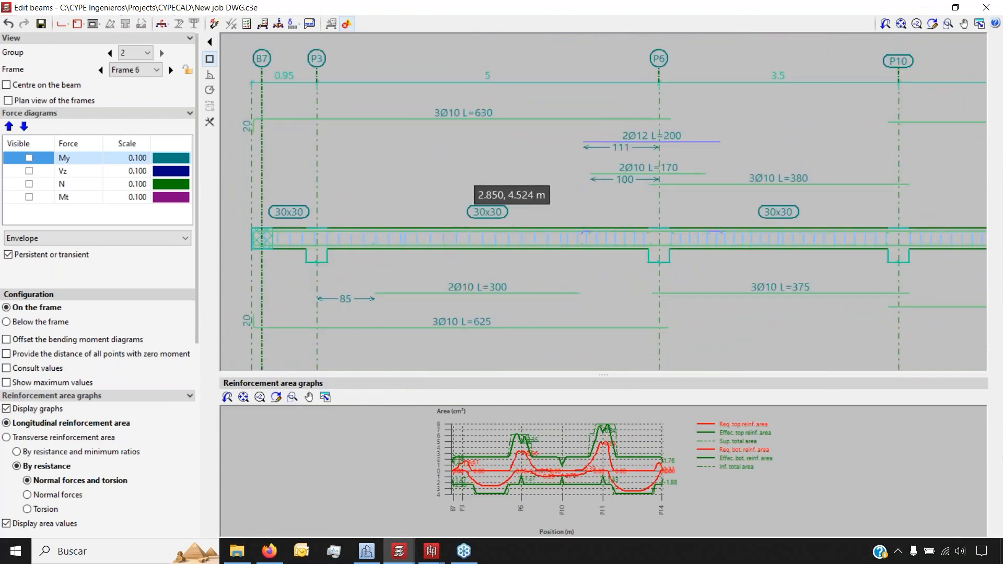
click(986, 7)
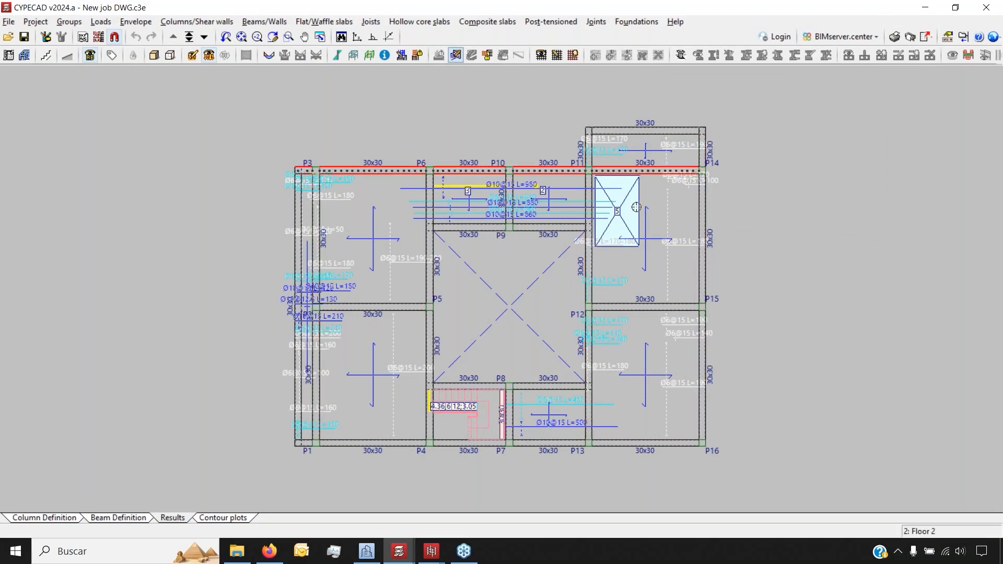
scroll(566, 139, up, 2)
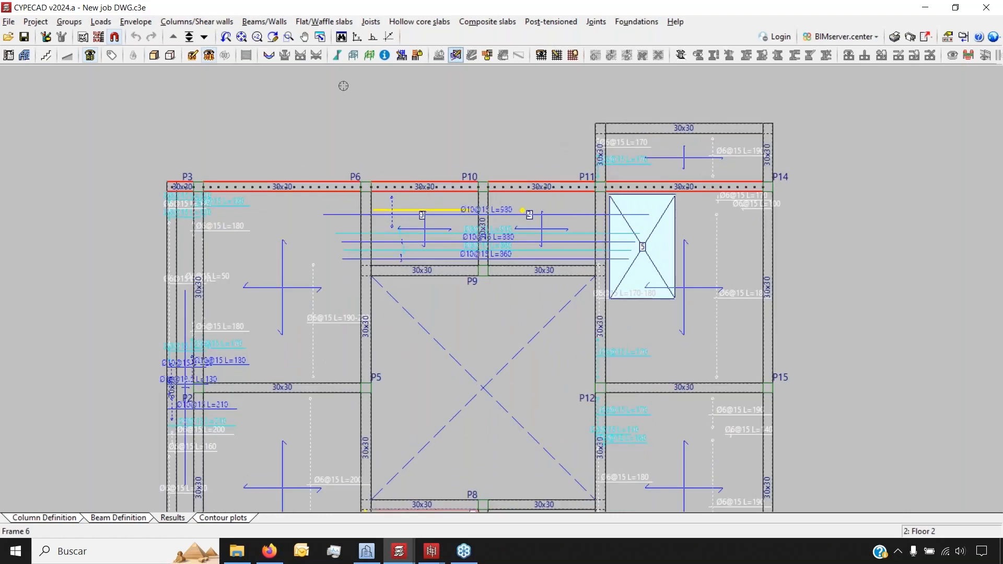
- Open the job's drawing selection and add a Detailing of columns drawing covering all columns and all floors
click(909, 37)
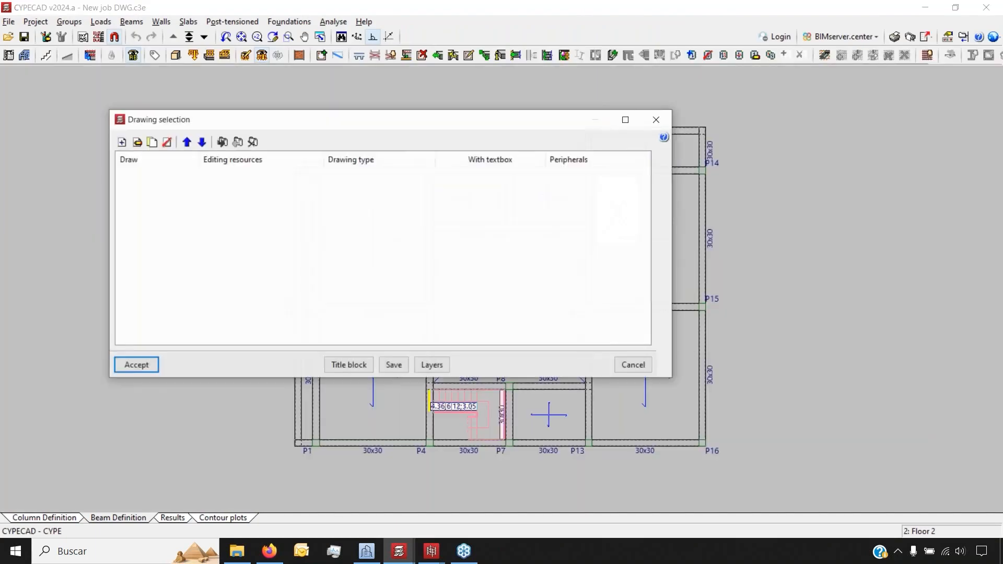
click(122, 142)
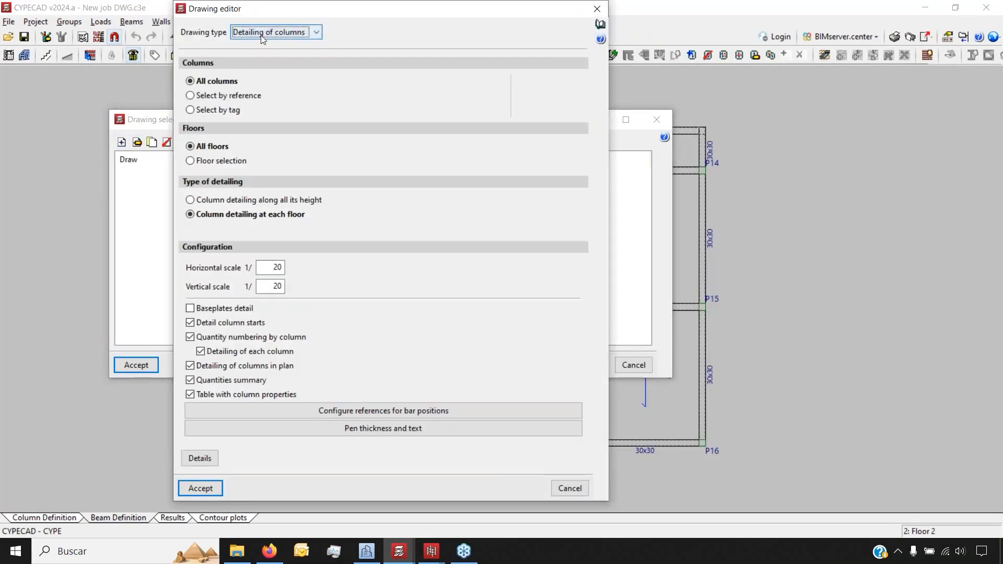
click(262, 36)
click(261, 35)
click(200, 488)
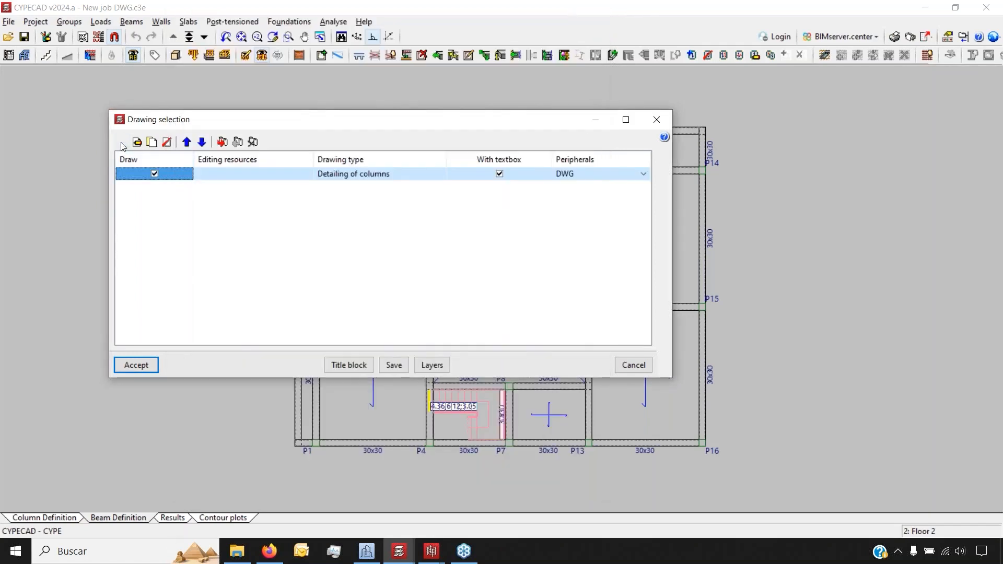
- Add a Frames drawing for all groups and a Layout plan to the drawing selection
click(122, 142)
click(264, 34)
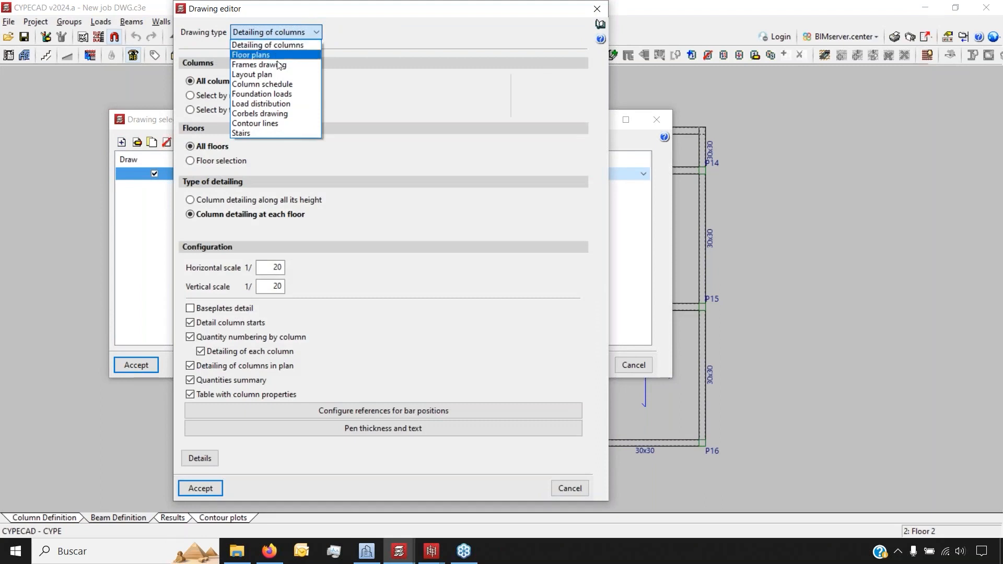
click(261, 65)
click(211, 489)
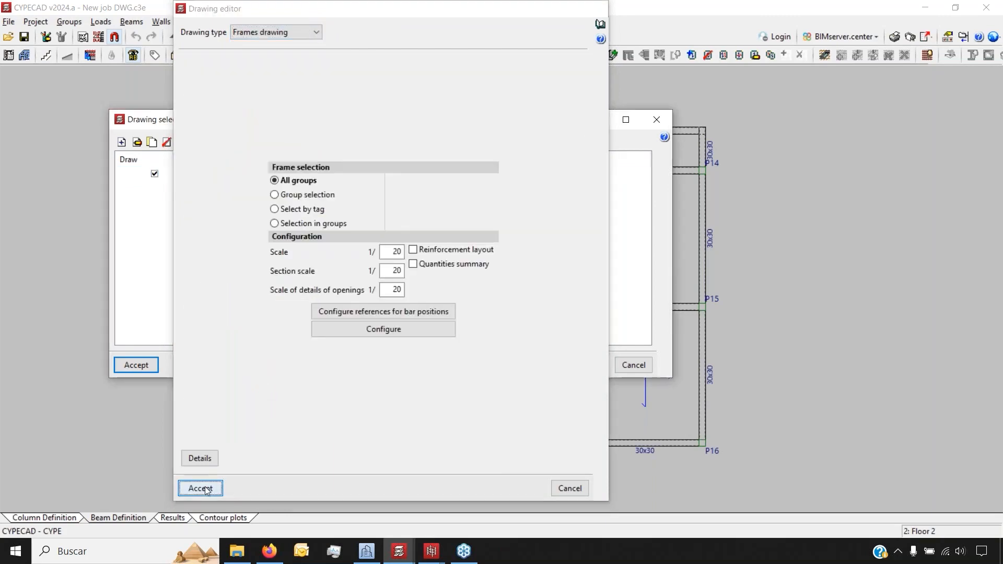
click(123, 142)
click(269, 32)
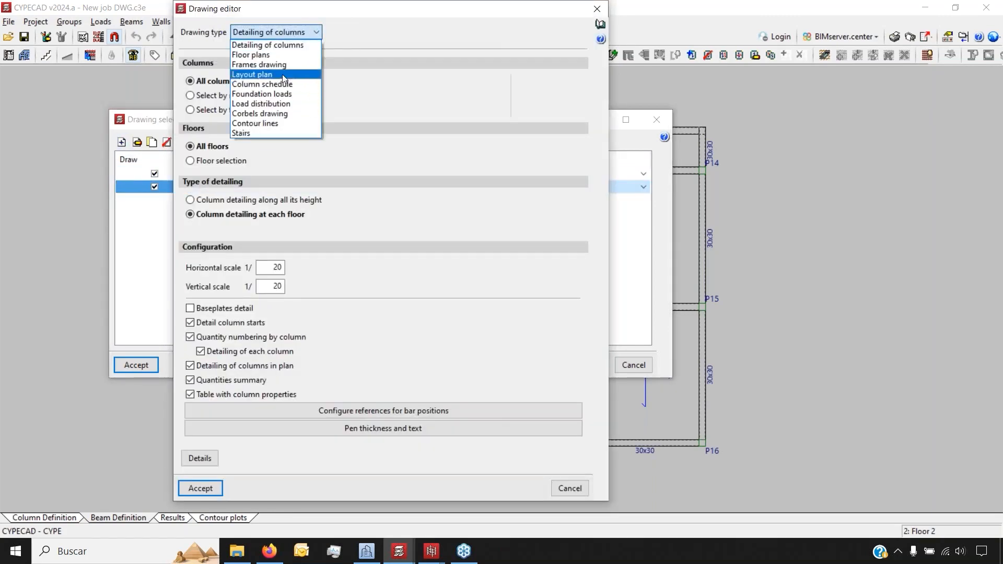
click(261, 74)
click(200, 488)
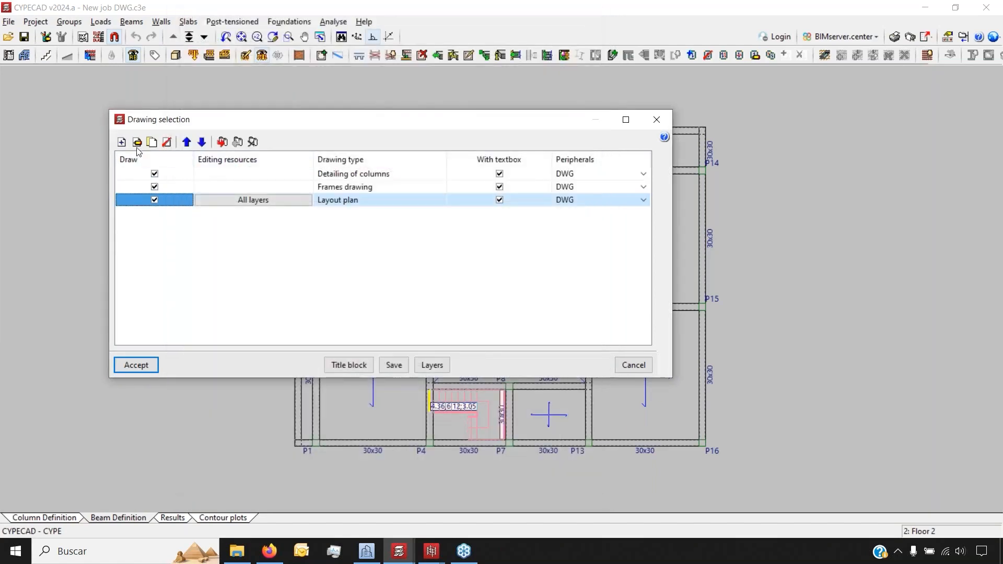
- Add a Column schedule to the drawing selection
click(121, 143)
click(285, 32)
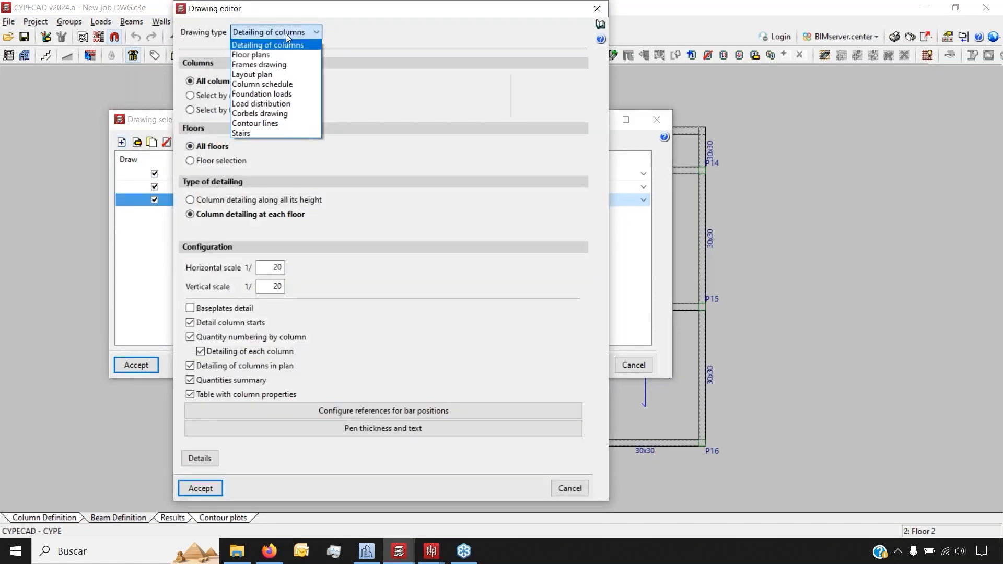
click(261, 84)
click(197, 490)
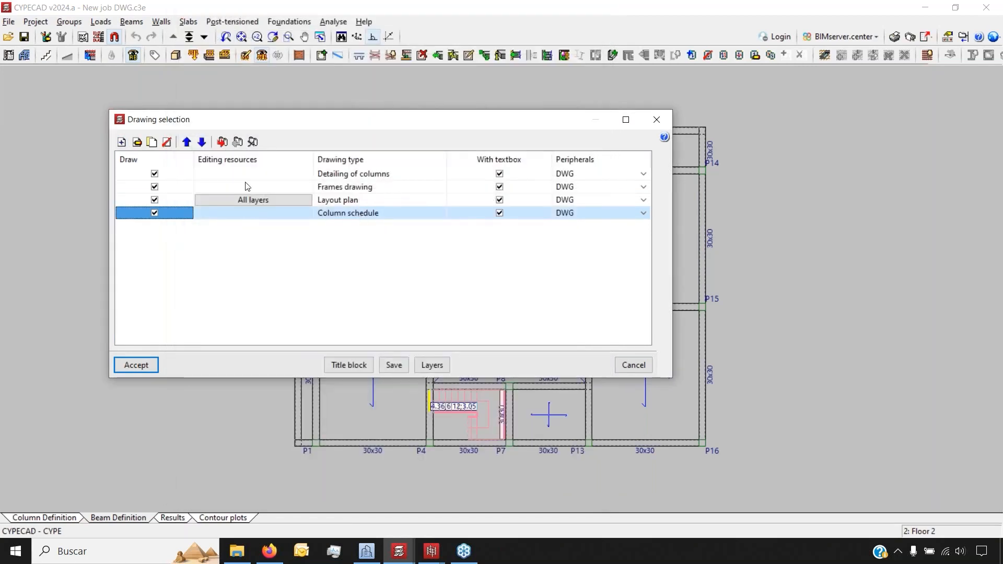
- Review the Column schedule's drawing settings, including its pen thickness and text configuration and scale, without changing them
double_click(316, 214)
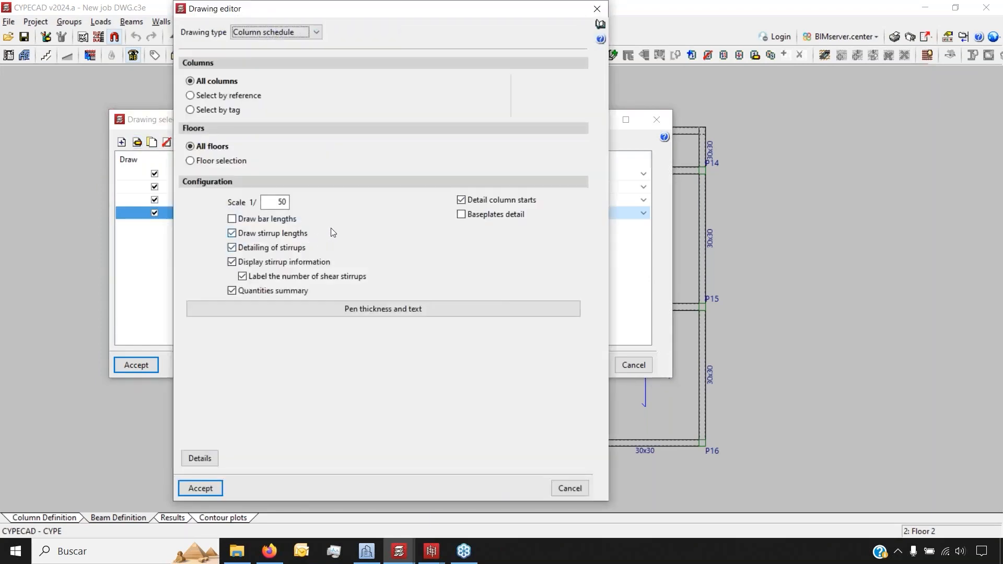
click(324, 308)
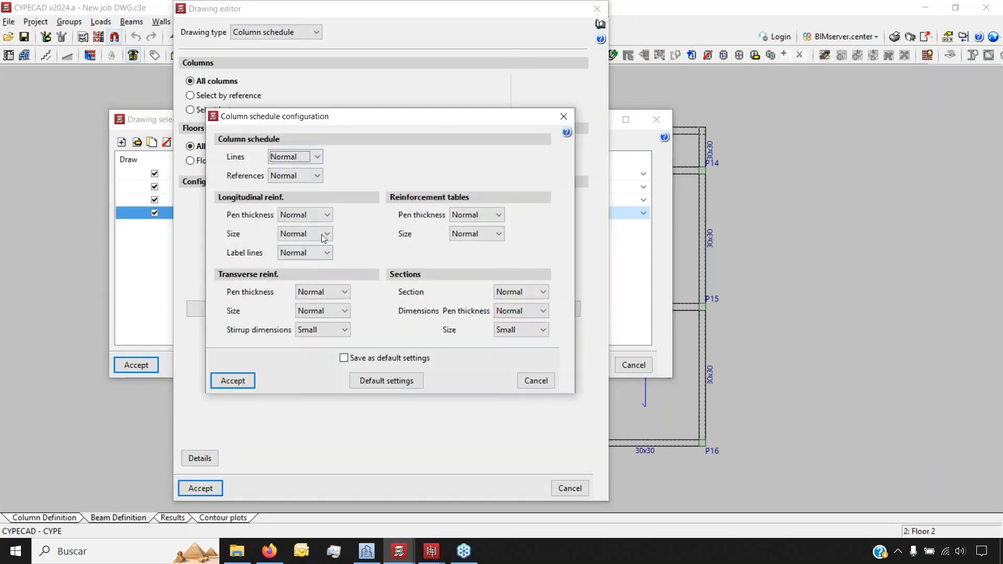
click(345, 291)
click(344, 291)
click(529, 381)
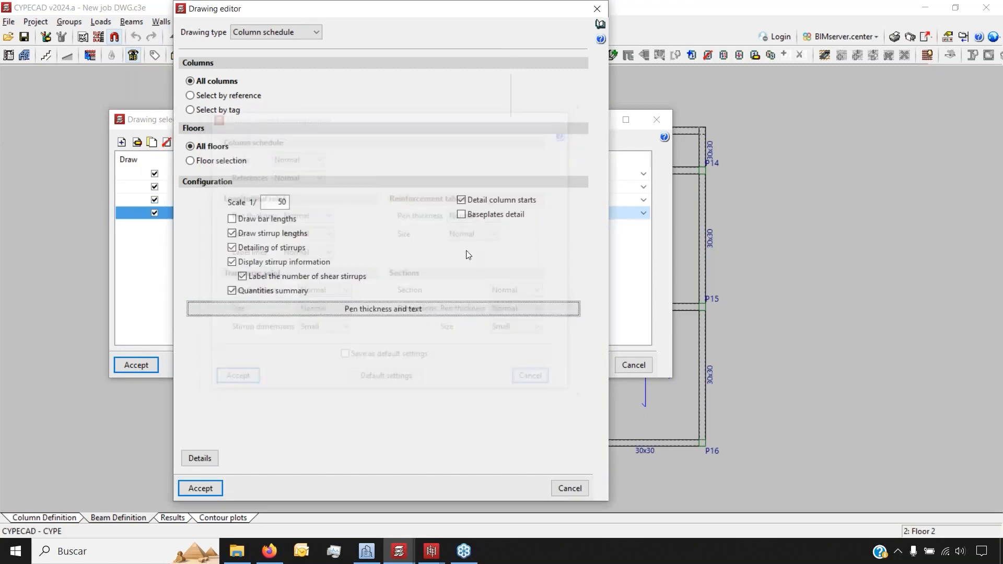
double_click(273, 202)
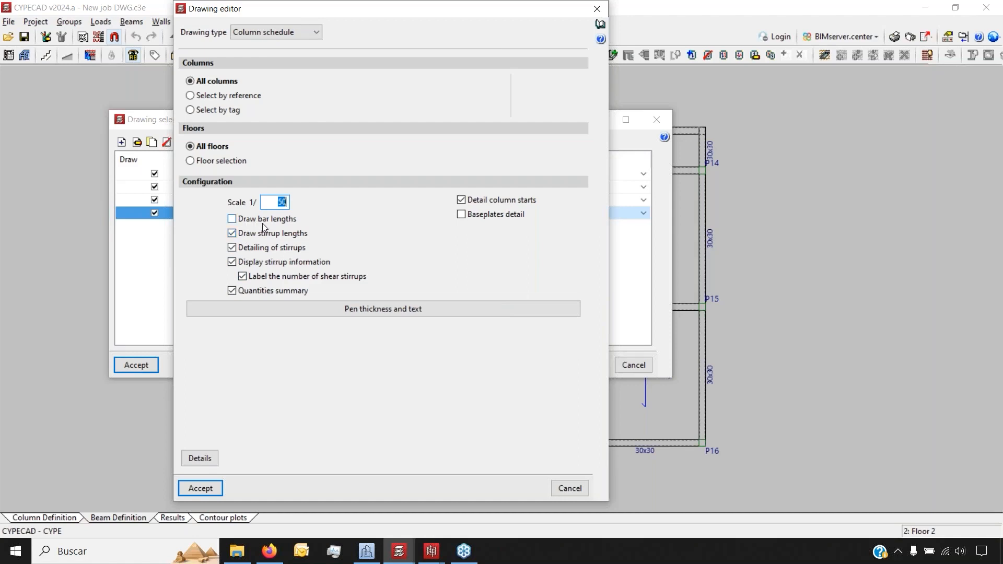
click(201, 486)
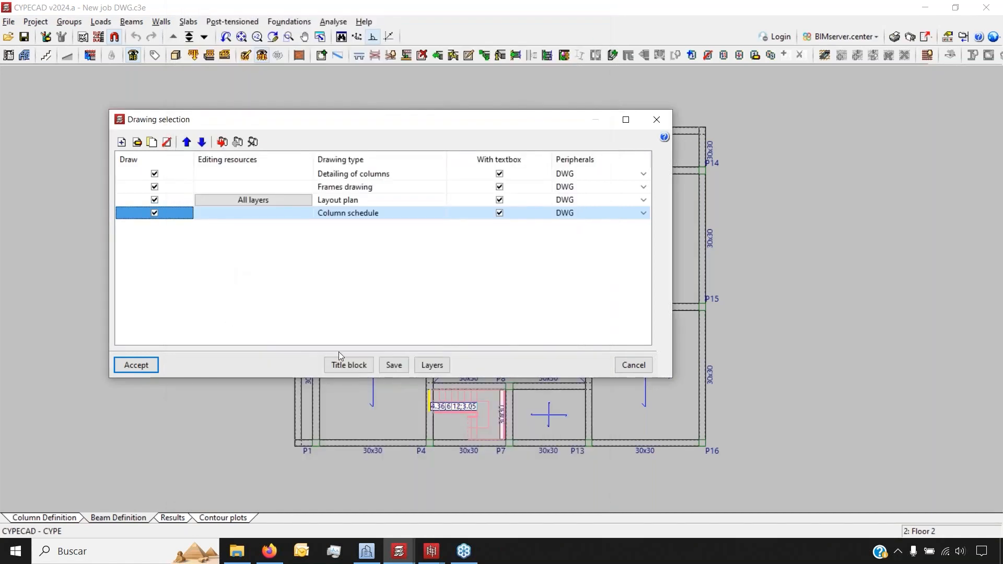
- Assign the CYPE title block to the DWG drawings
click(349, 365)
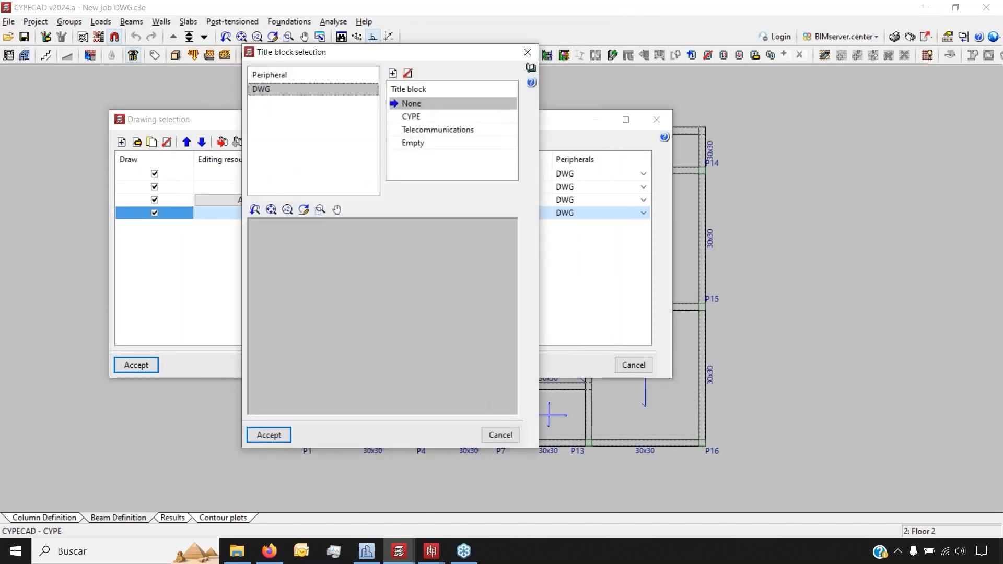
click(412, 117)
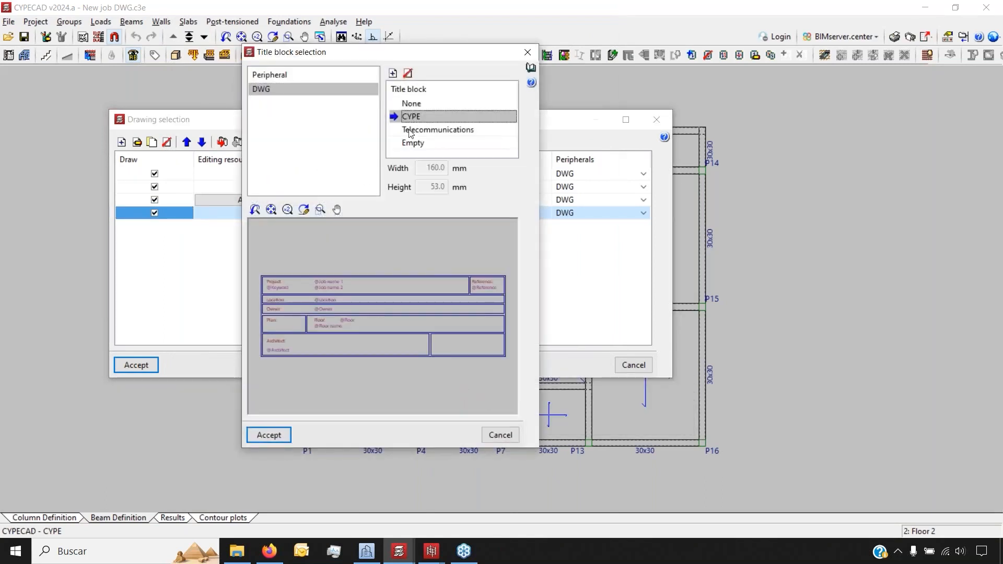
click(393, 73)
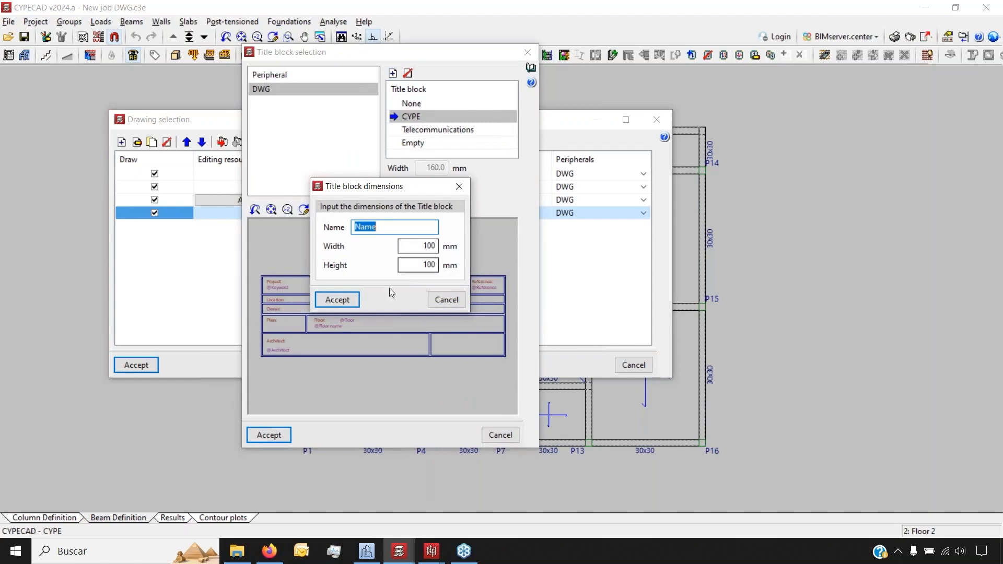
click(439, 304)
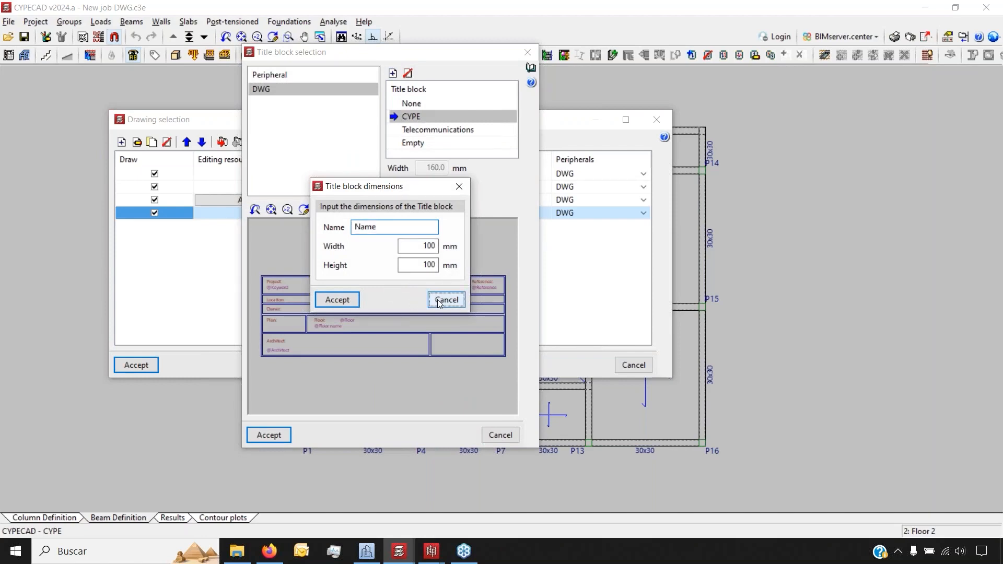
scroll(310, 311, up, 6)
scroll(339, 315, down, 3)
scroll(339, 318, down, 3)
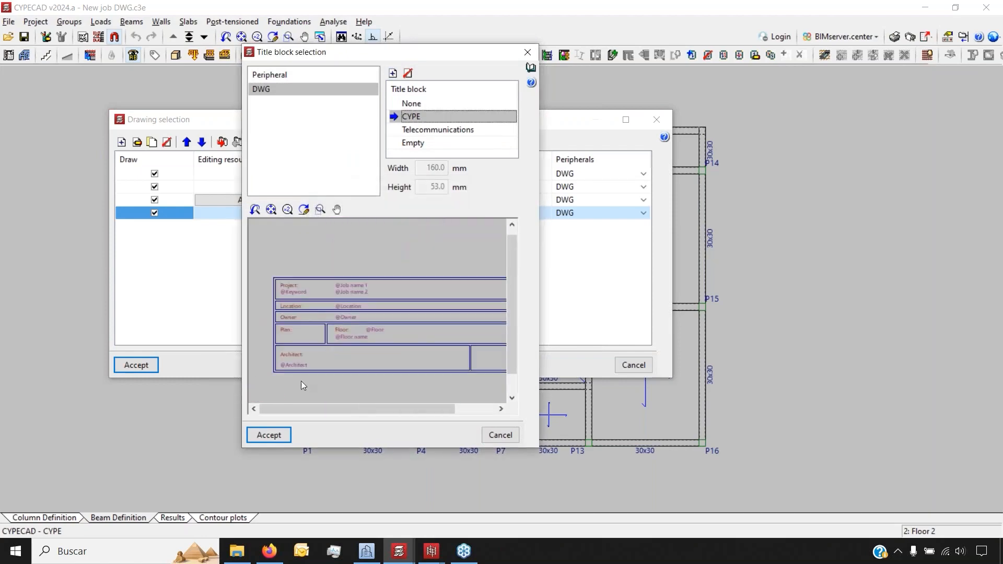
click(269, 434)
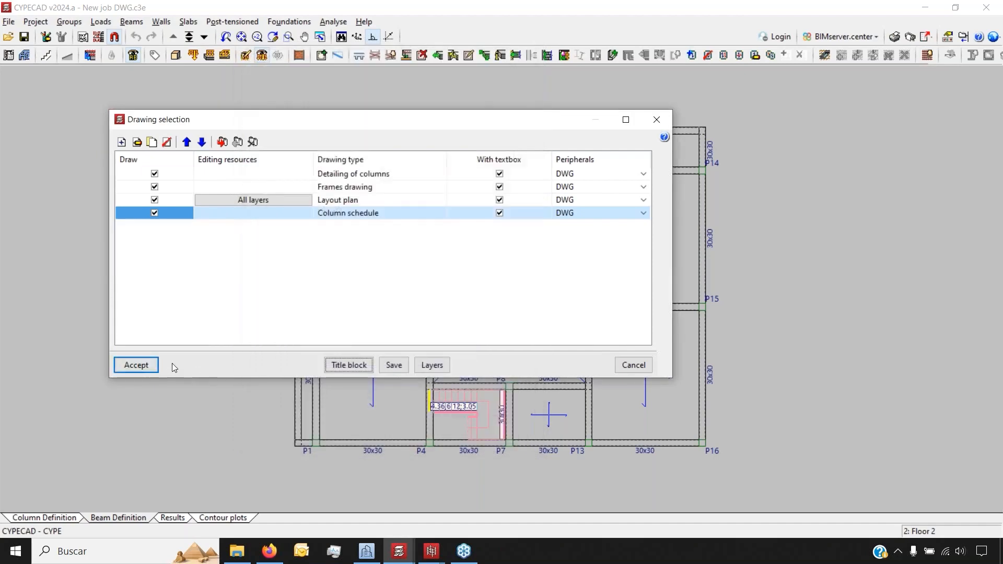
- Generate the selected drawings, filling in the architect's name and the owner CYPE in the title block fields
click(153, 365)
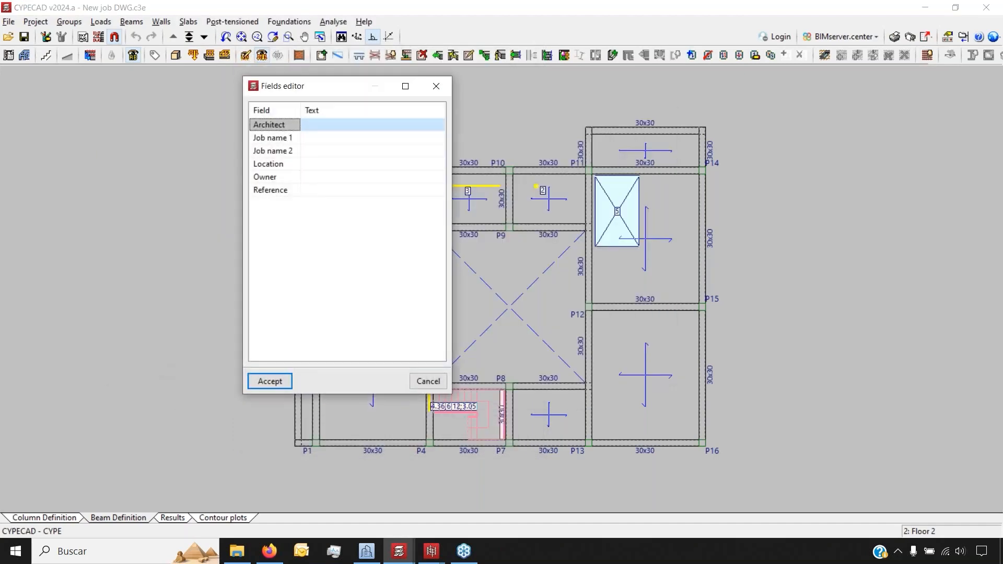
click(331, 127)
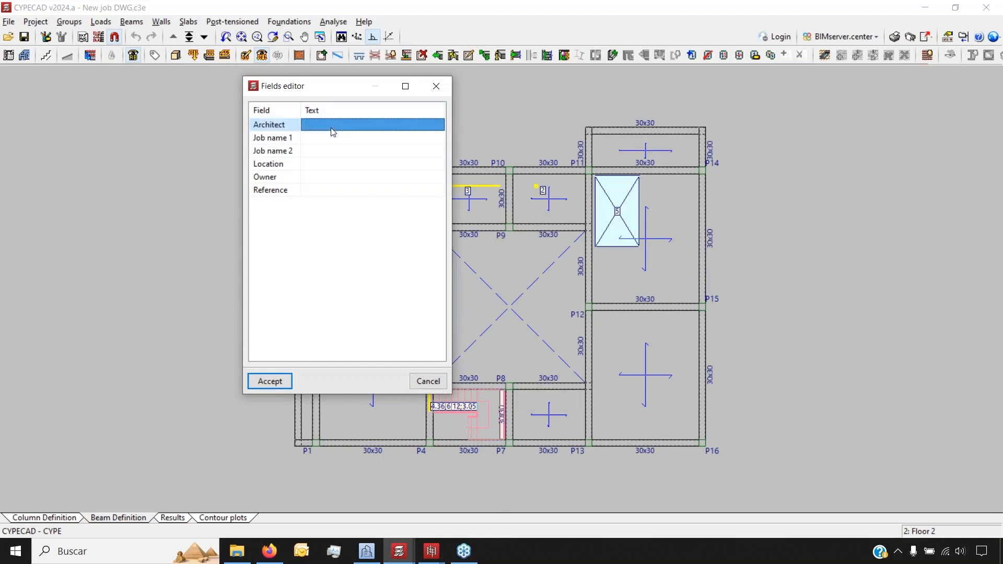
text(David)
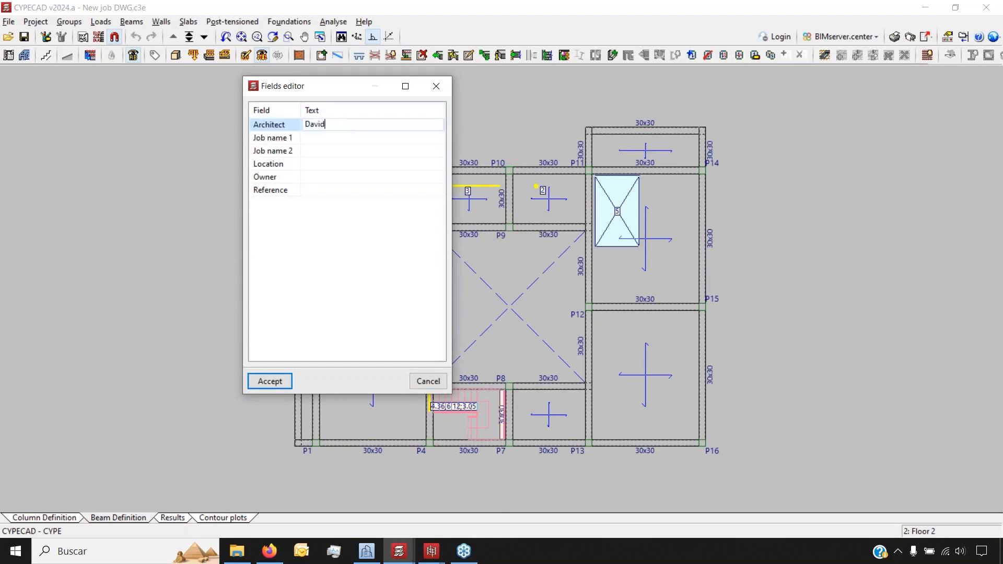
click(323, 179)
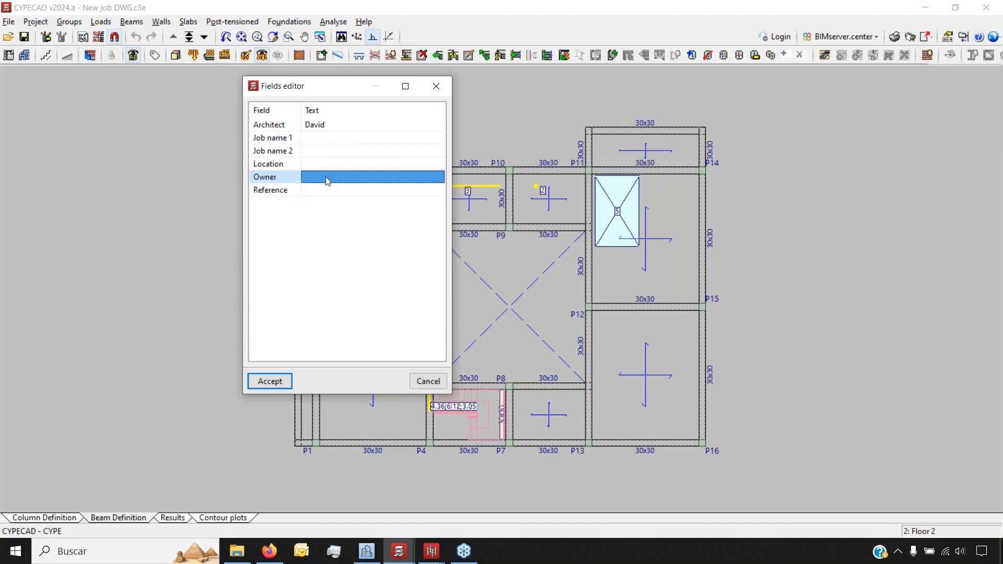
text(CYPE)
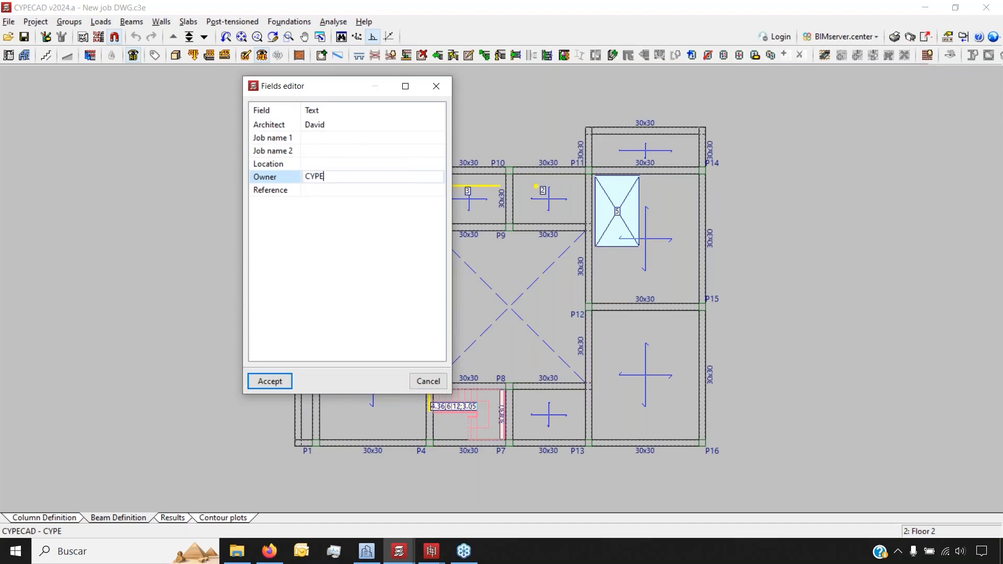
click(277, 383)
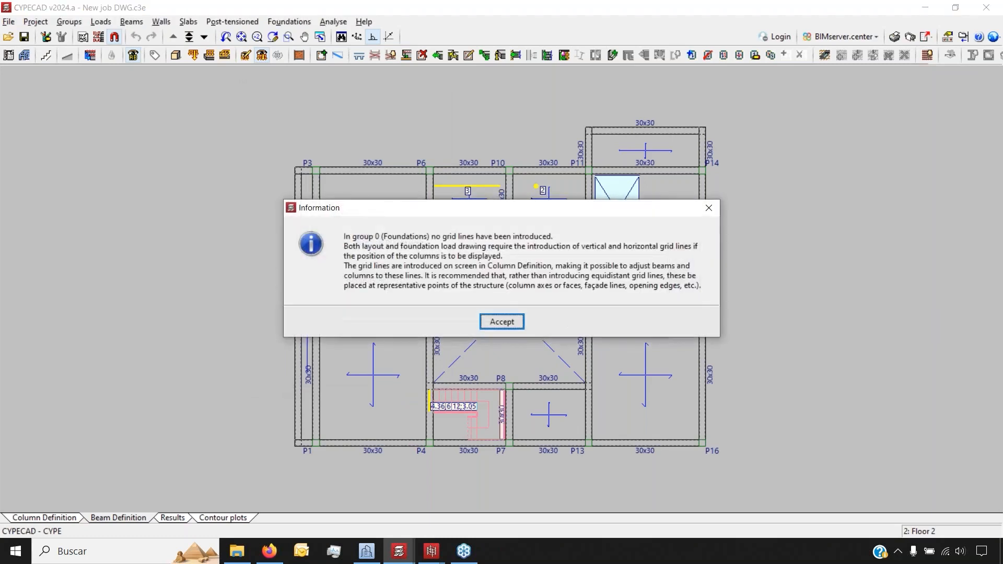
click(507, 323)
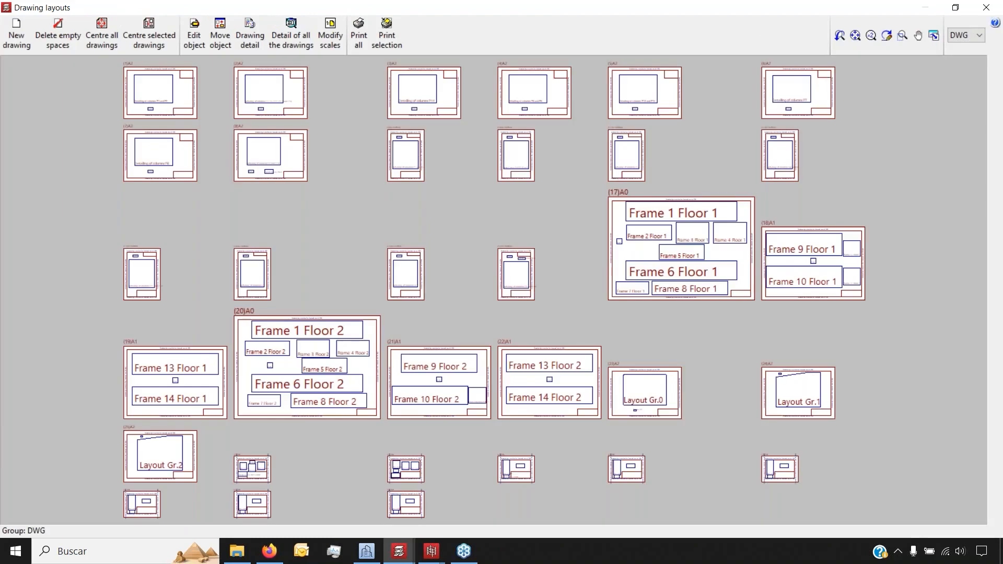
- Preview the contents of all the drawings in full detail and hide them again
click(313, 37)
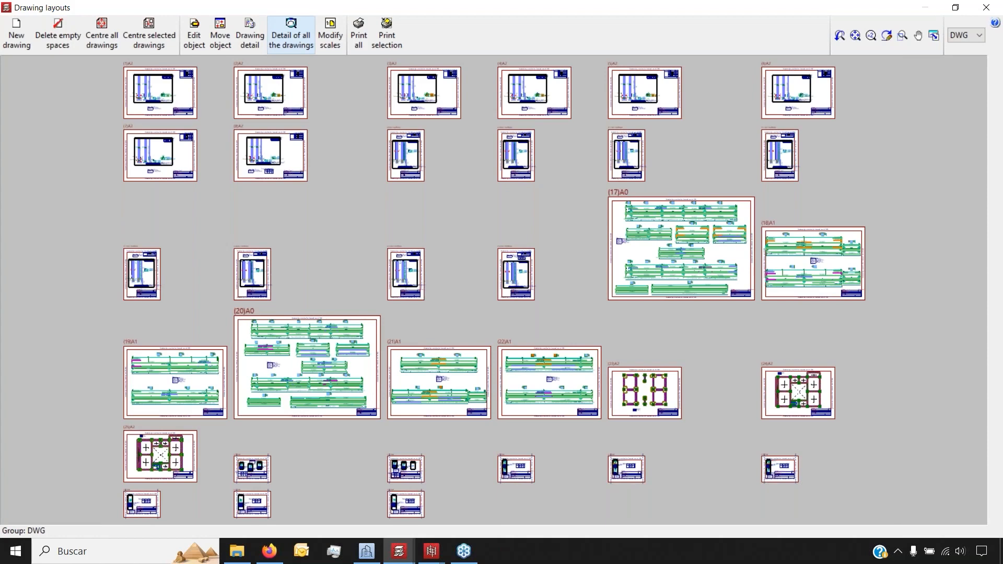
click(290, 39)
- Display the detail of Frame 1 Floor 1 and examine its cross section and bars around column P1
click(249, 37)
scroll(691, 216, up, 3)
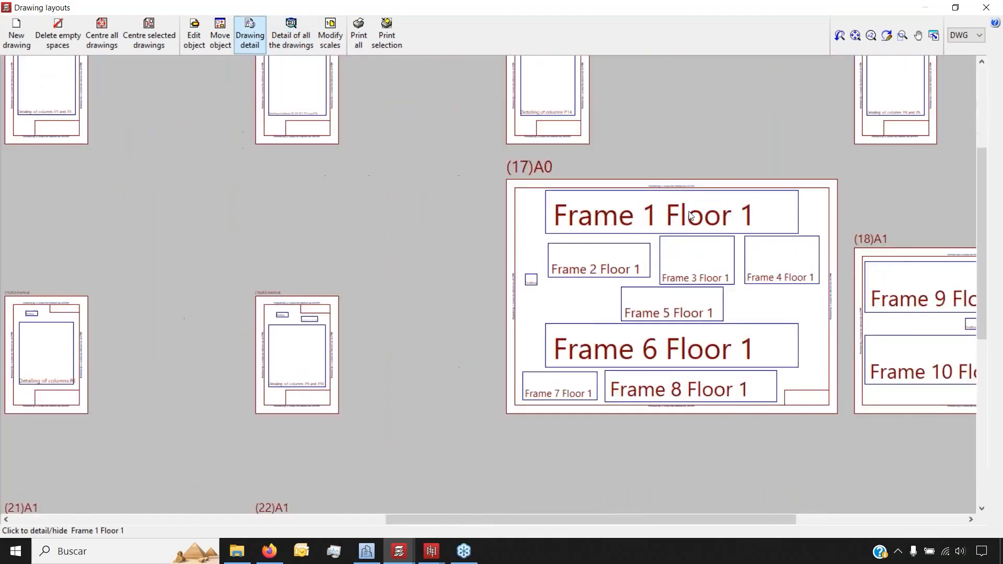
click(691, 215)
scroll(690, 216, up, 8)
scroll(299, 156, down, 1)
scroll(303, 178, up, 5)
scroll(312, 197, down, 4)
scroll(303, 191, up, 2)
middle_drag(308, 186, 279, 96)
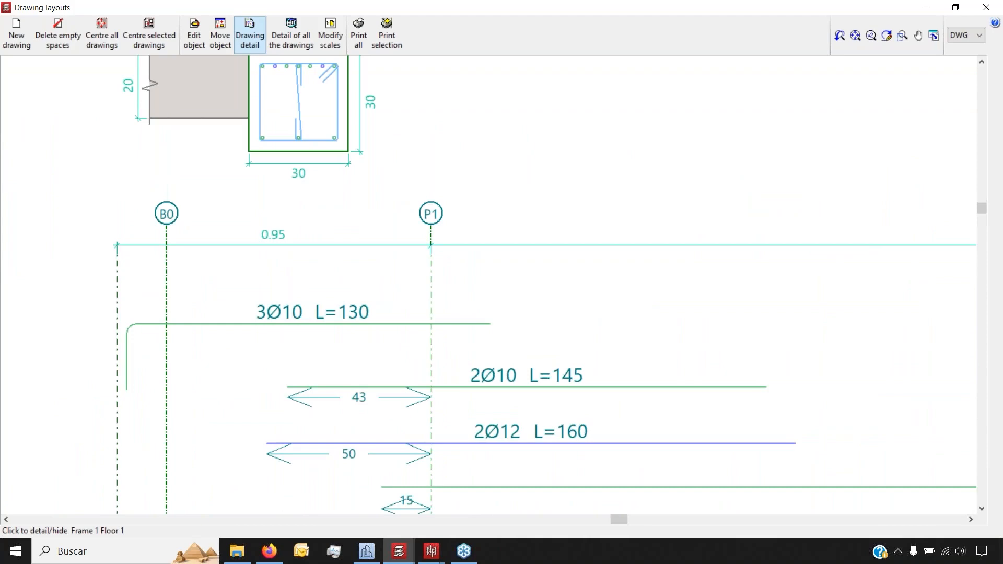
scroll(298, 168, down, 4)
mouse_move(286, 333)
middle_down()
mouse_move(226, 306)
mouse_move(147, 192)
middle_up()
scroll(222, 373, down, 1)
scroll(222, 375, up, 3)
scroll(76, 366, up, 3)
middle_drag(78, 379, 288, 368)
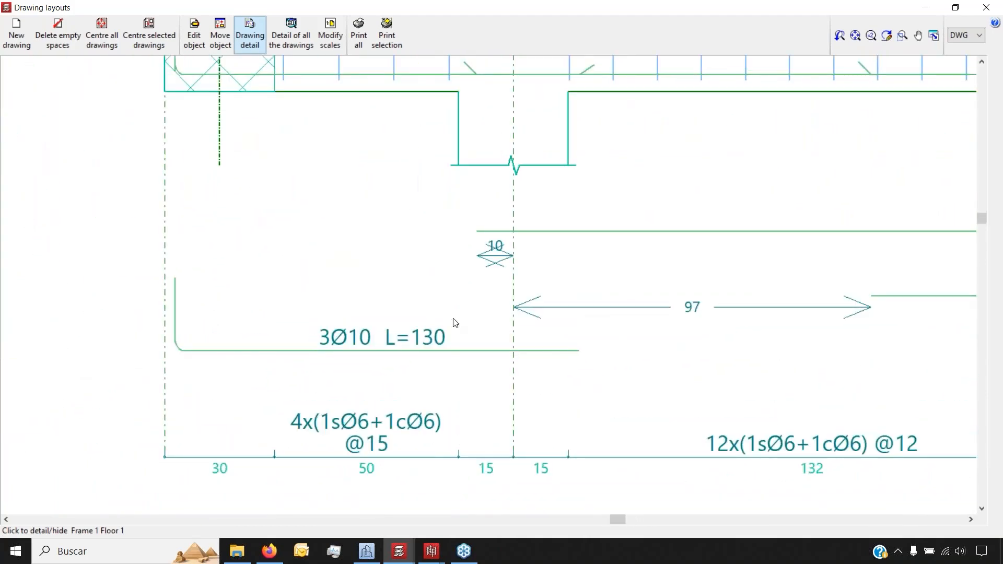
- Examine the stirrup spacing and longitudinal bars along the remaining spans of Frame 1 Floor 1
middle_drag(647, 151, 520, 387)
scroll(520, 388, down, 3)
middle_drag(618, 346, 201, 322)
scroll(200, 322, down, 4)
middle_drag(576, 316, 226, 317)
scroll(293, 317, down, 1)
middle_drag(626, 339, 300, 330)
middle_drag(601, 454, 261, 231)
middle_drag(357, 438, 375, 279)
scroll(375, 278, down, 2)
middle_drag(658, 262, 278, 180)
- Display the neighbouring Floor 1 frame details and examine the reinforcement of Frame 5
click(528, 177)
mouse_move(498, 244)
middle_down()
mouse_move(440, 268)
mouse_move(422, 292)
middle_up()
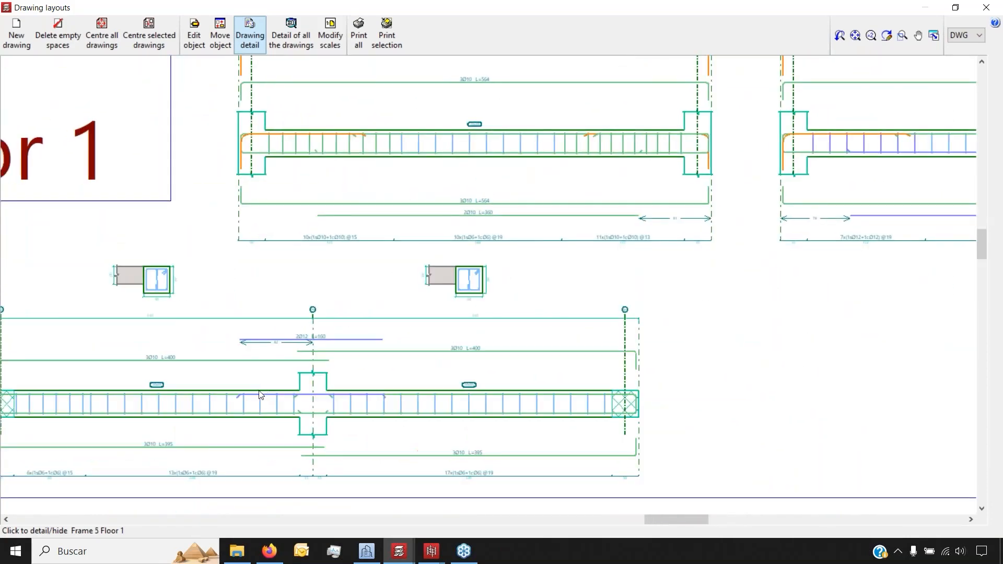
middle_drag(102, 362, 139, 339)
scroll(309, 260, up, 2)
mouse_move(530, 265)
middle_down()
mouse_move(126, 294)
mouse_move(89, 288)
middle_up()
scroll(384, 286, down, 5)
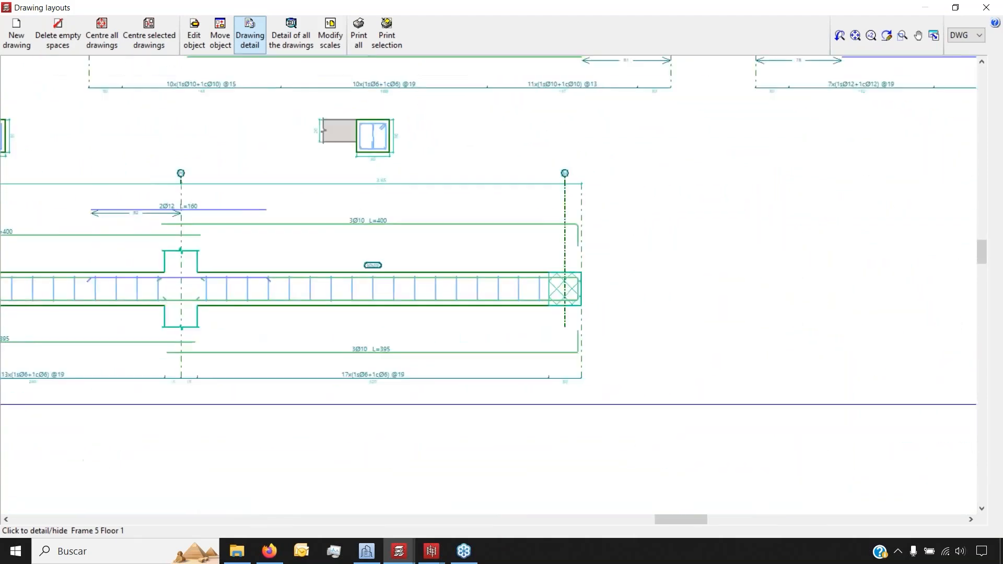
- Examine the reinforcement details of Frame 6 and Frame 7 on the Floor 1 frames drawing
scroll(39, 297, up, 4)
scroll(317, 117, up, 4)
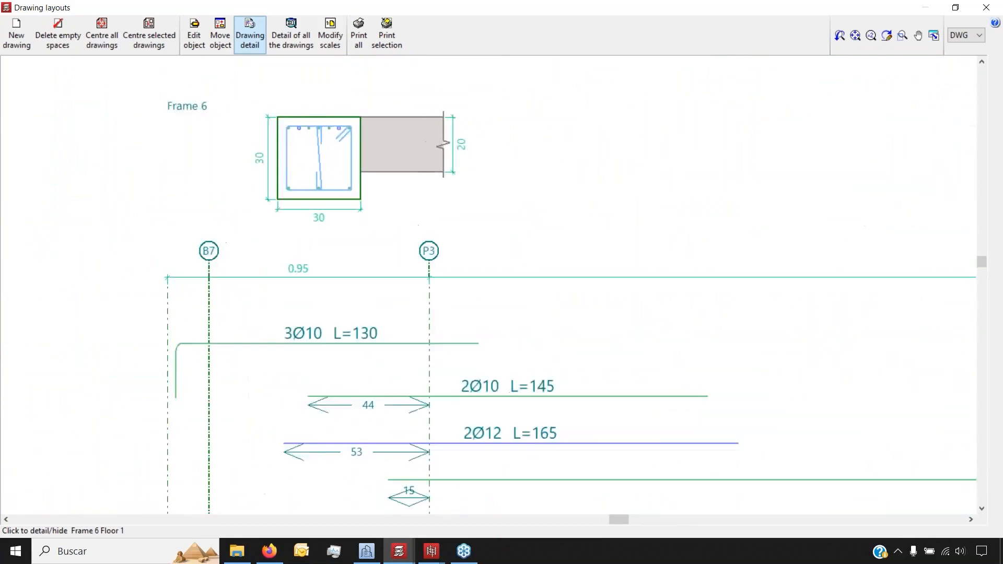
scroll(316, 118, down, 3)
middle_drag(490, 362, 413, 122)
scroll(531, 423, down, 6)
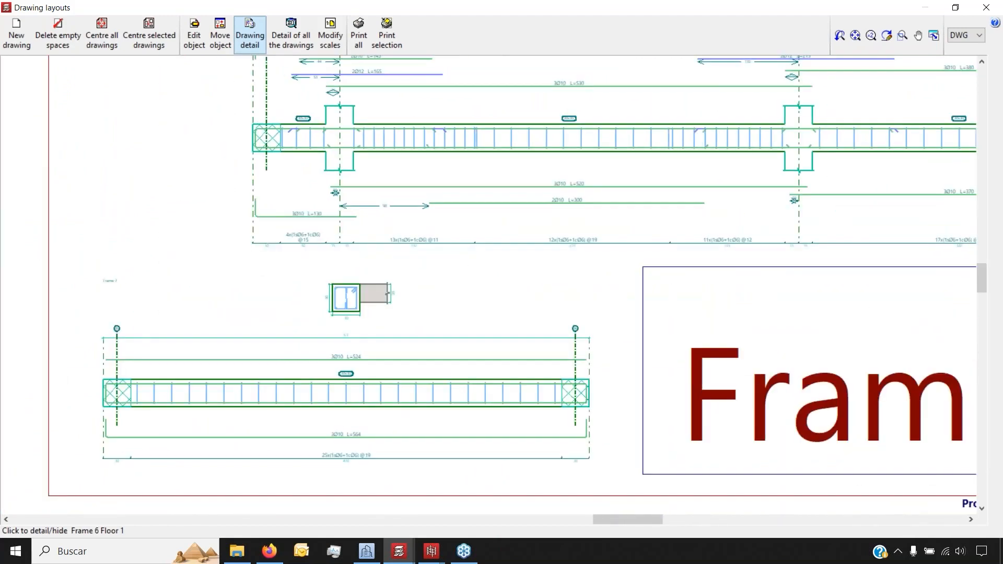
scroll(531, 423, down, 1)
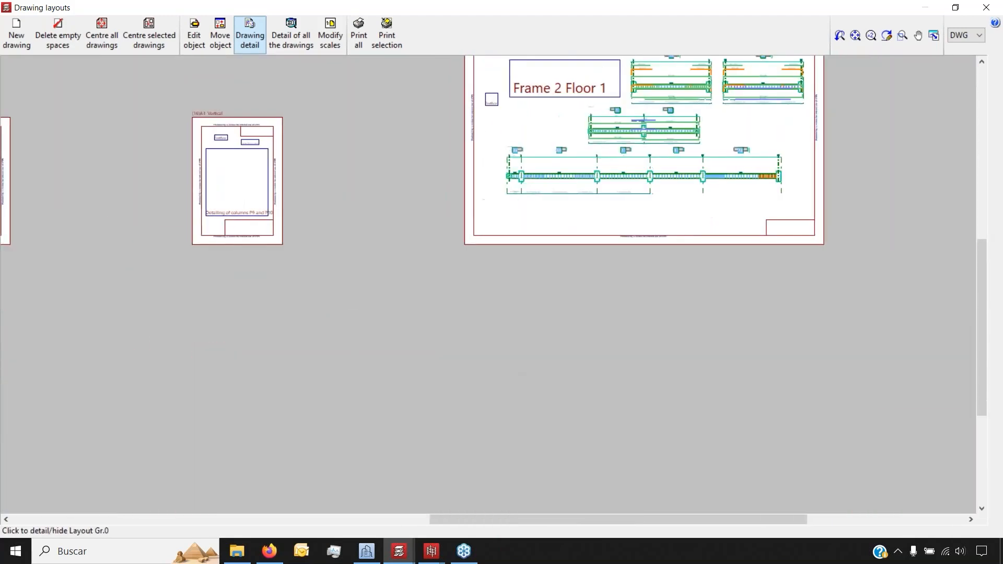
- Display the detail of the Layout Gr.0 plan and examine it up close
click(554, 468)
middle_drag(554, 467, 463, 318)
scroll(463, 318, up, 12)
scroll(523, 297, down, 9)
- Display the detail of the Layout Gr.1 plan and examine its beams, columns and slab panels
middle_drag(773, 313, 356, 298)
middle_drag(888, 308, 443, 279)
click(592, 276)
scroll(605, 219, up, 1)
scroll(597, 198, up, 3)
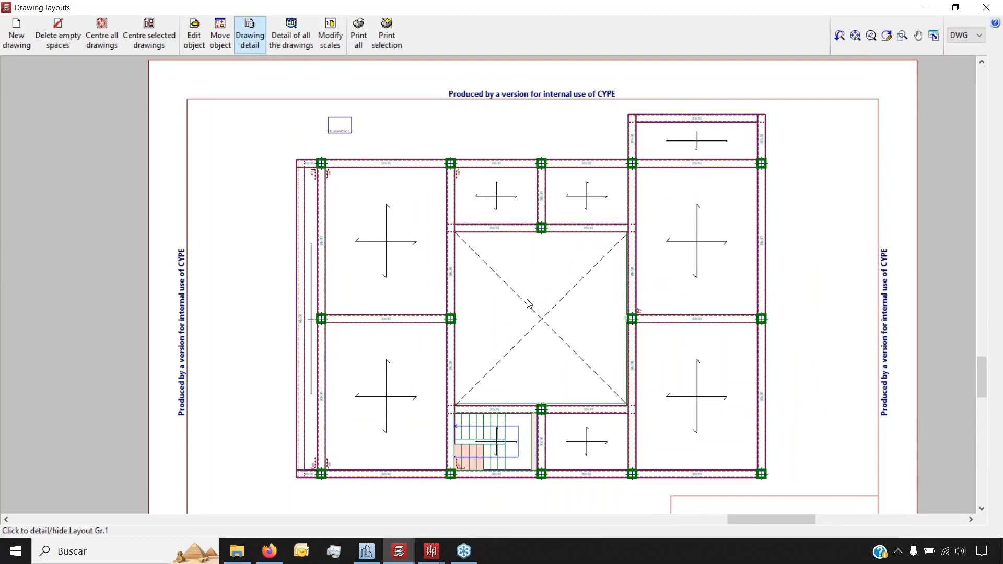
scroll(470, 167, up, 5)
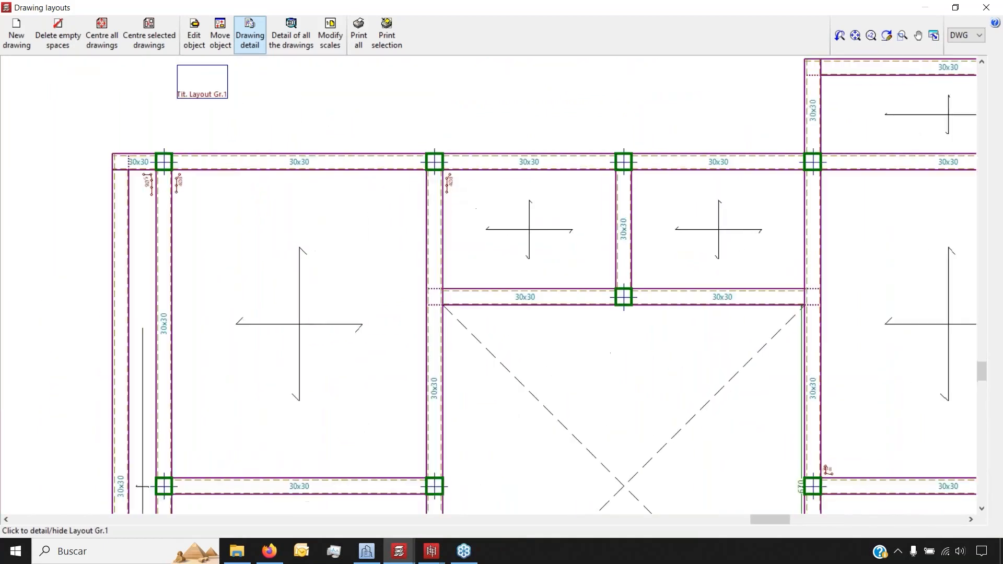
scroll(465, 192, down, 7)
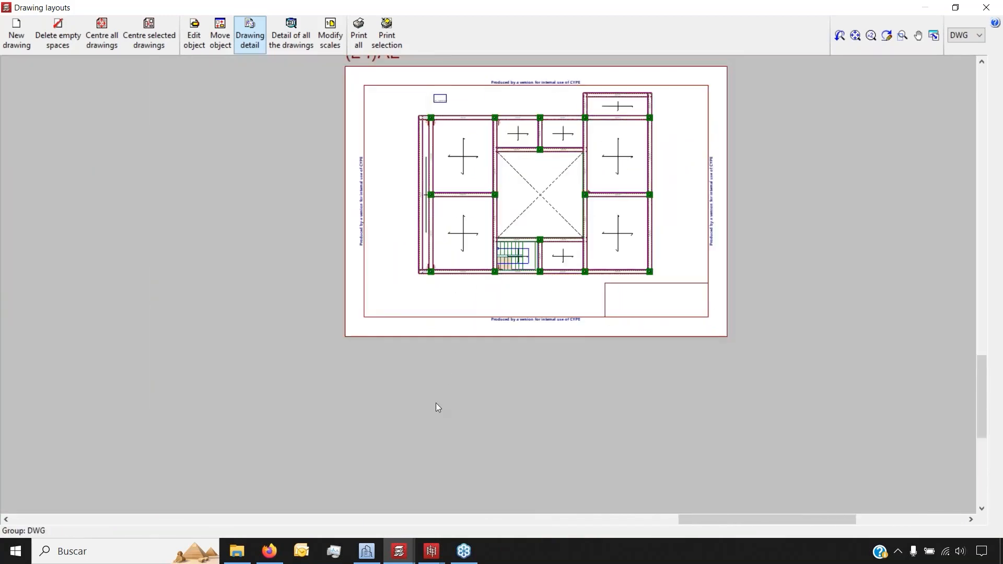
- Display the column schedule, textbox, title block and steel summary table in detail on drawing 30
middle_drag(437, 405, 541, 151)
scroll(543, 136, down, 1)
scroll(538, 269, up, 3)
click(449, 260)
scroll(467, 339, up, 2)
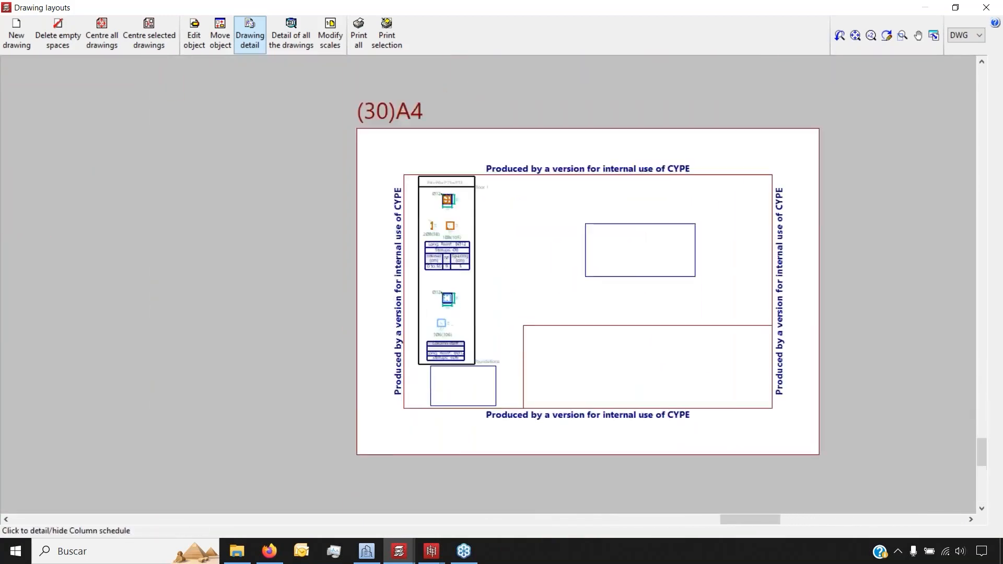
click(466, 393)
click(575, 375)
click(682, 225)
middle_drag(570, 202, 442, 228)
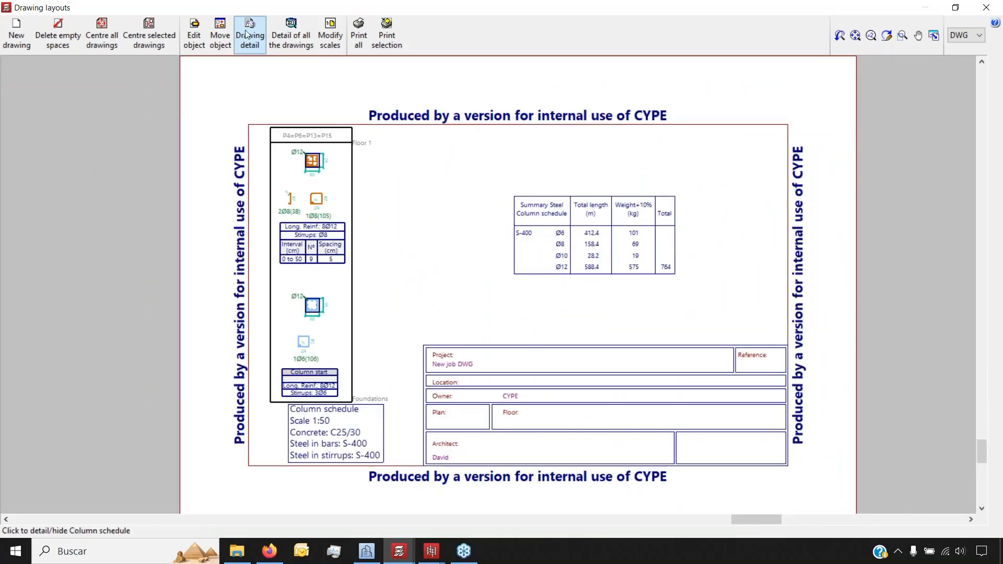
- Rearrange drawing 30, placing the textbox in the sheet's upper right, the steel summary above the title block and the column schedule slightly lower
click(220, 34)
click(350, 265)
click(351, 263)
click(335, 433)
click(659, 167)
click(564, 226)
click(640, 279)
click(339, 293)
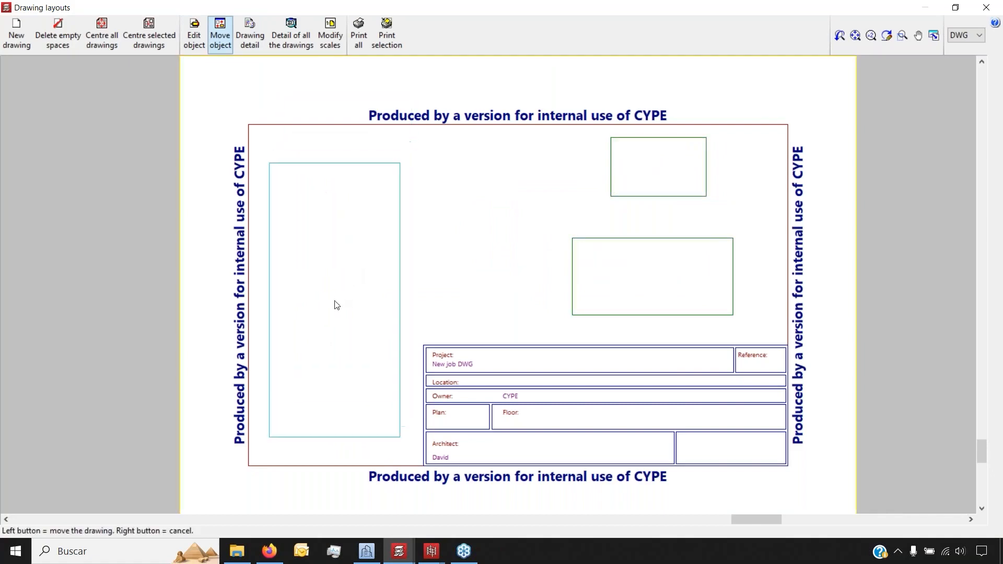
click(335, 305)
- Display the P1=P3 column schedule, textbox, steel summary and title block in detail on drawing 28 and examine them
scroll(460, 254, down, 7)
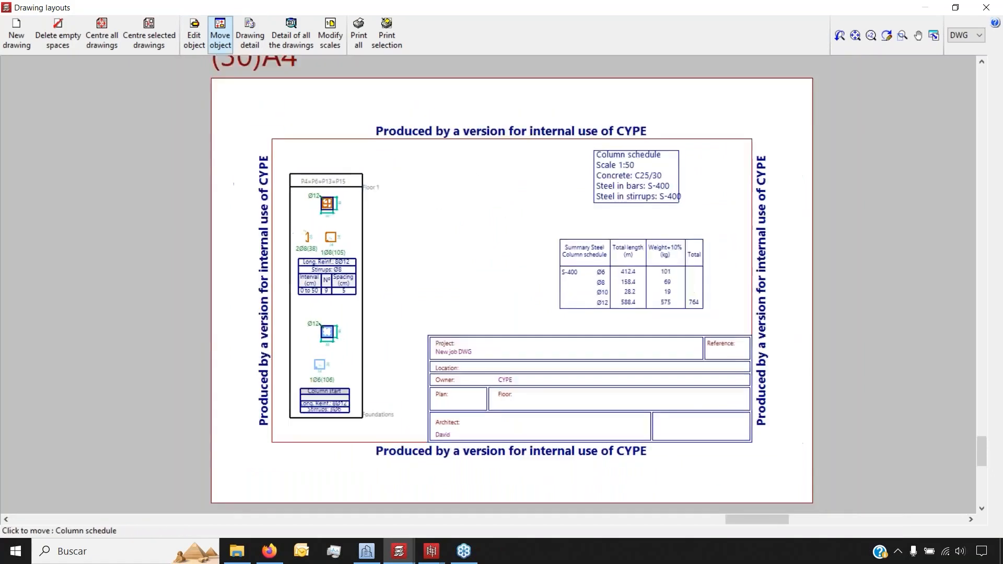
middle_drag(172, 236, 700, 255)
middle_drag(141, 281, 673, 218)
scroll(673, 218, down, 3)
middle_drag(54, 183, 473, 225)
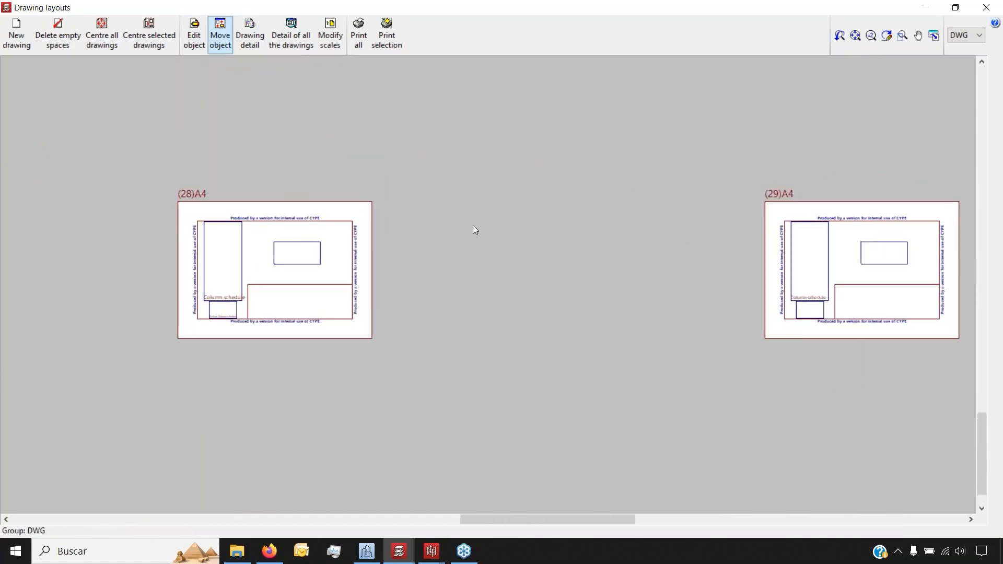
scroll(118, 251, up, 5)
scroll(300, 282, up, 3)
click(250, 36)
click(330, 219)
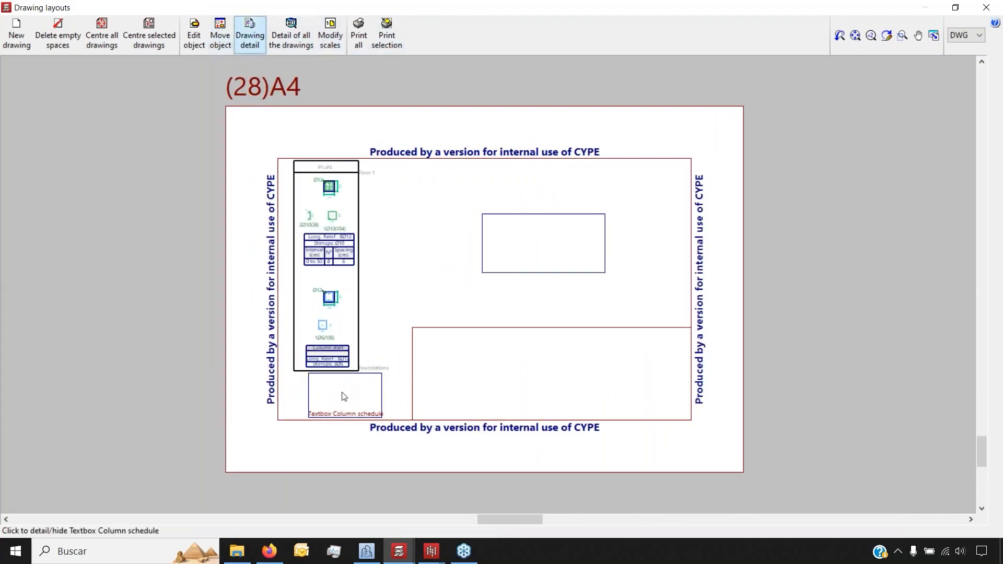
click(344, 397)
click(498, 255)
click(470, 357)
scroll(319, 242, up, 3)
scroll(316, 238, up, 2)
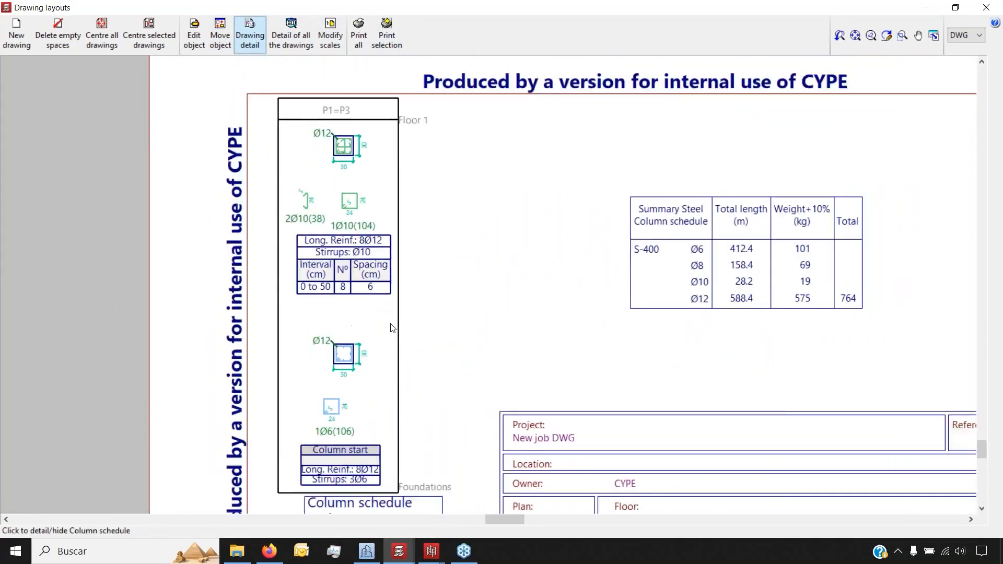
- Display the column P7 detailing and its bar bending table on drawing 14, and examine the table
scroll(412, 293, down, 9)
middle_drag(196, 184, 494, 427)
scroll(387, 260, down, 2)
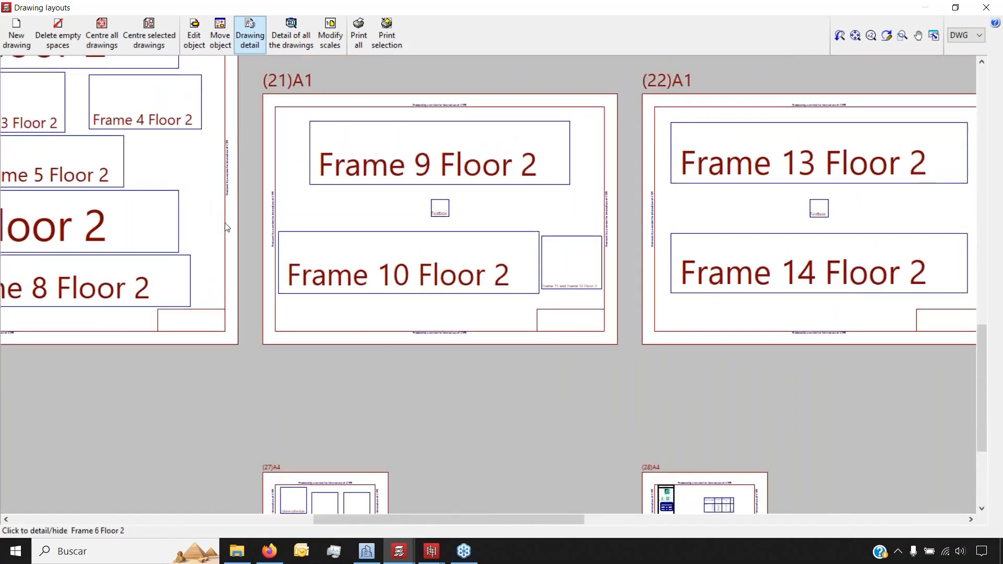
middle_drag(52, 174, 497, 369)
middle_drag(271, 192, 399, 360)
scroll(367, 208, up, 1)
click(369, 211)
scroll(368, 214, up, 4)
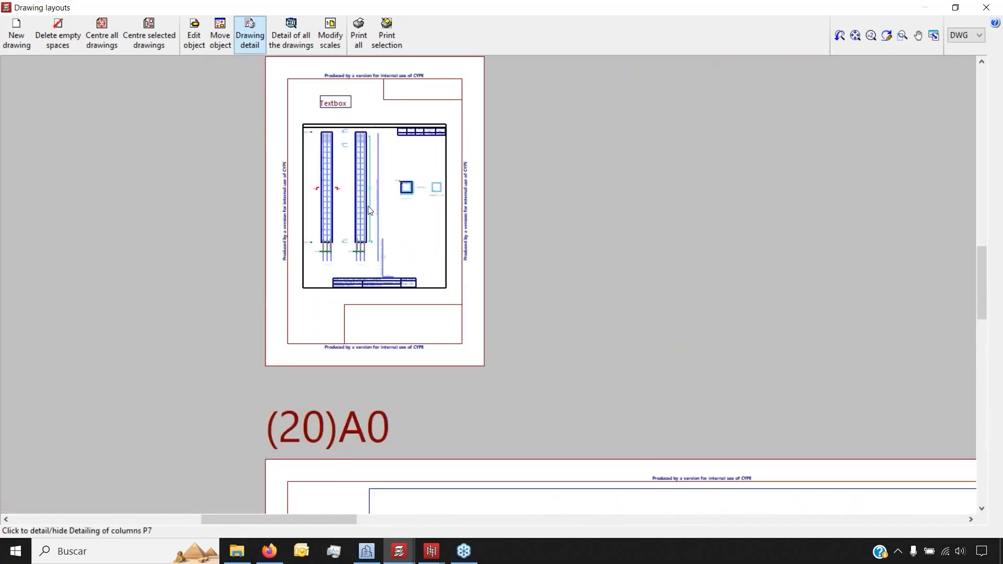
middle_drag(414, 234, 415, 453)
scroll(422, 256, up, 3)
click(236, 289)
scroll(530, 249, up, 6)
middle_drag(277, 246, 315, 329)
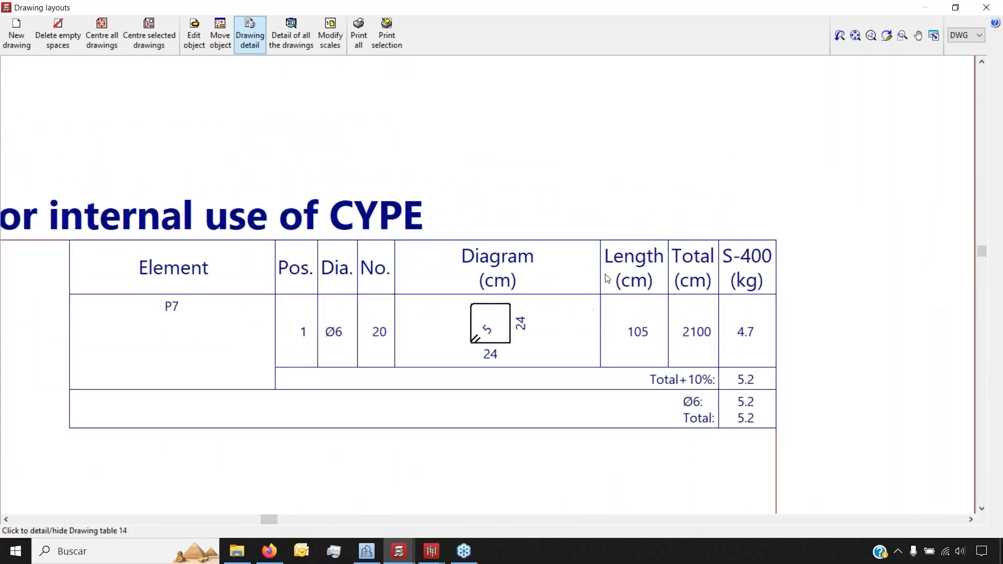
- Examine column P7's stirrup table, elevation and Section A-A on its detailing drawing
scroll(605, 279, down, 4)
middle_drag(425, 365, 608, 61)
scroll(706, 136, up, 3)
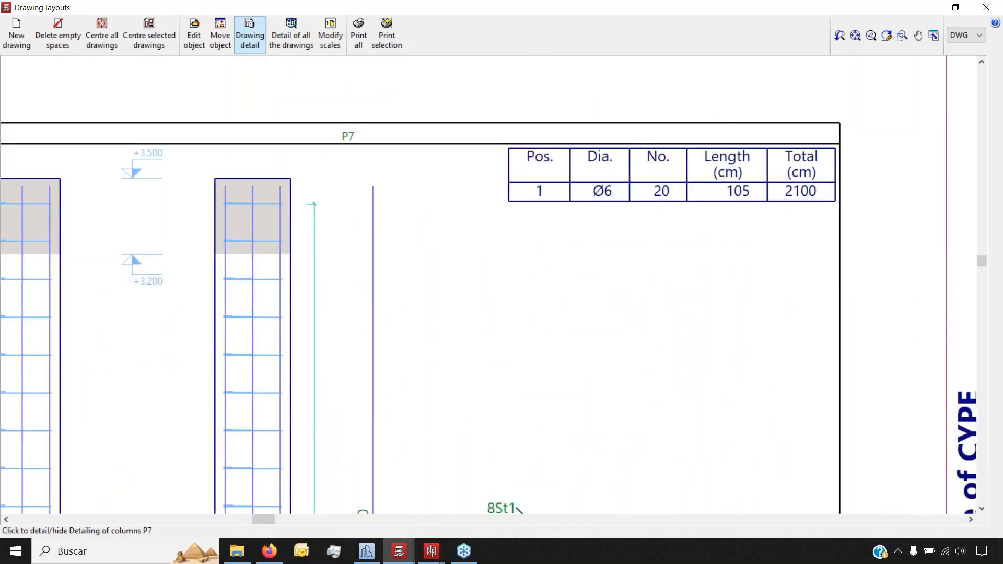
middle_drag(633, 276, 525, 237)
middle_drag(304, 417, 422, 97)
middle_drag(330, 412, 455, 428)
middle_drag(471, 154, 475, 400)
middle_drag(332, 320, 284, 255)
scroll(721, 363, up, 2)
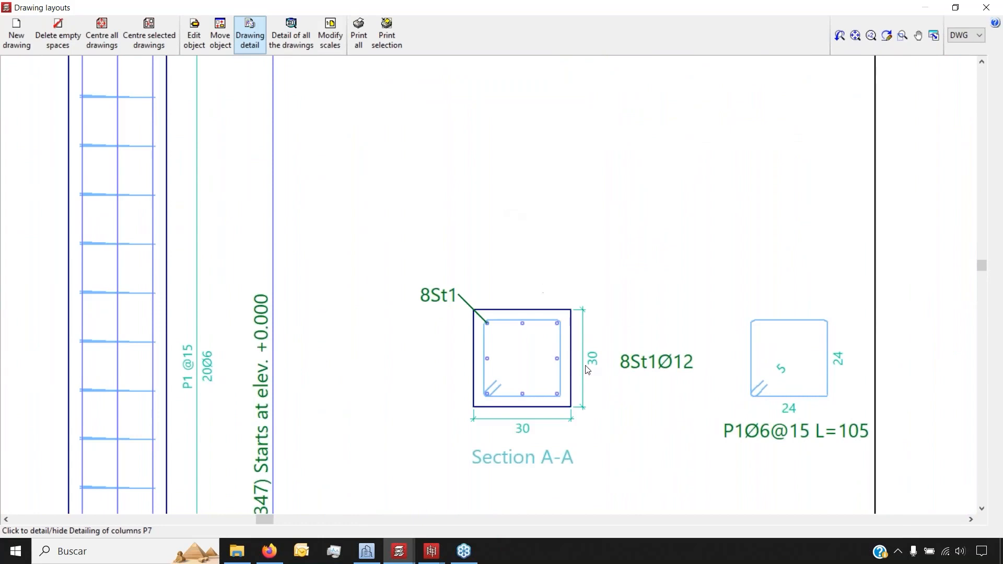
scroll(587, 370, down, 3)
scroll(496, 428, up, 3)
middle_drag(505, 351, 505, 329)
scroll(505, 329, down, 4)
middle_drag(496, 391, 415, 236)
scroll(421, 247, down, 1)
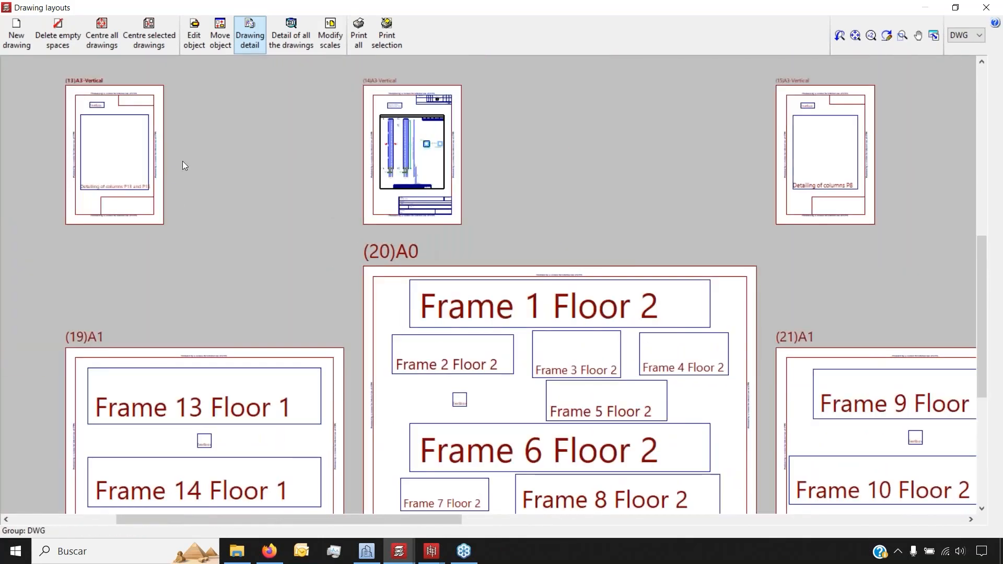
- Review the DWG export file options, including all the drawings in one file, and cancel the export
click(358, 35)
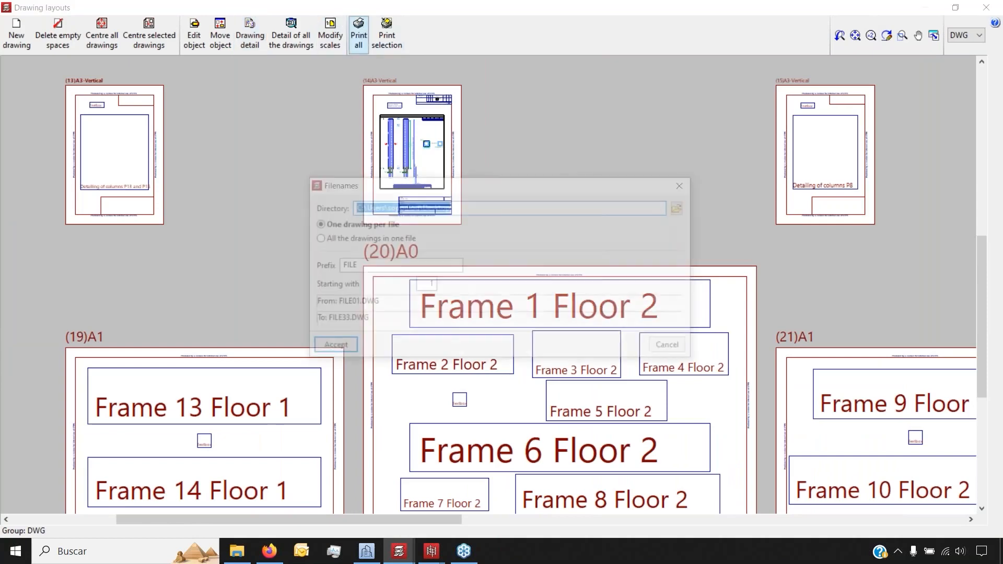
click(393, 239)
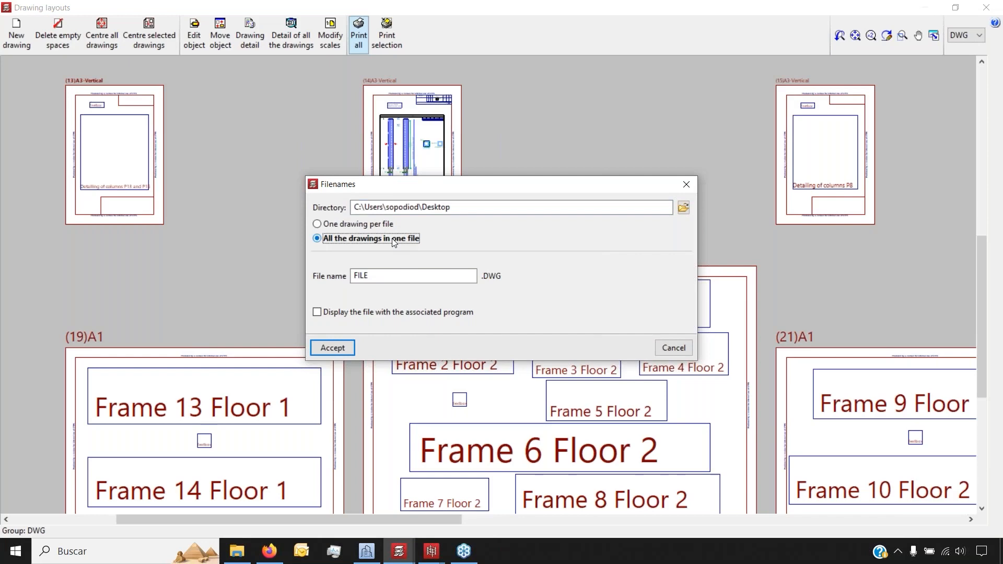
click(673, 348)
- Close the drawing layouts and the drawing selection, and review the BIMserver.center link options
click(986, 6)
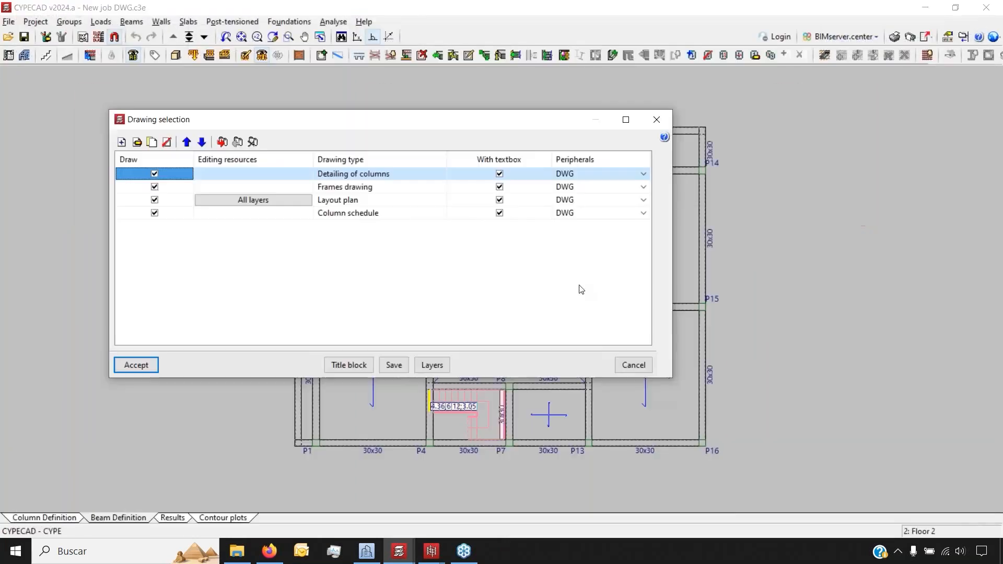
click(632, 364)
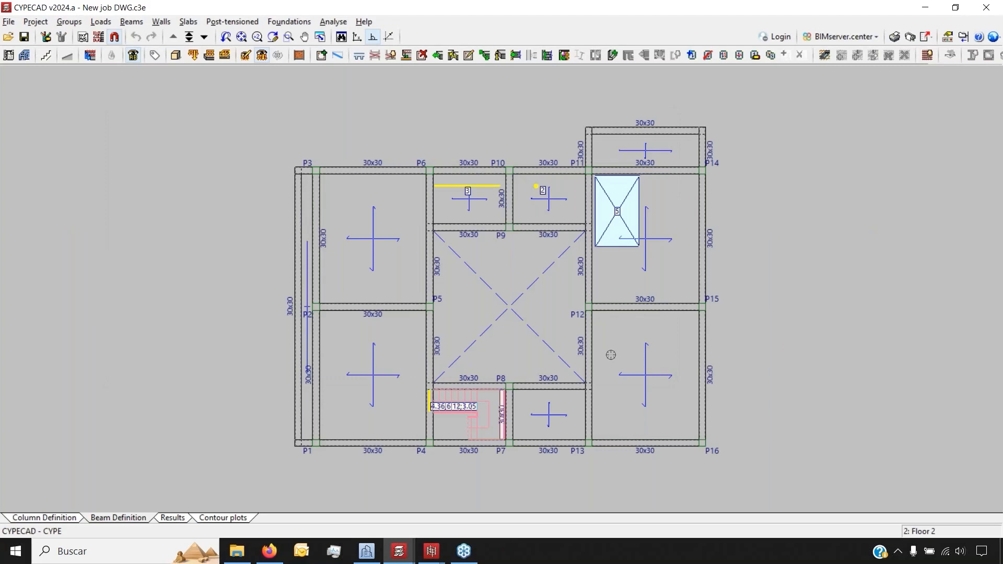
click(839, 37)
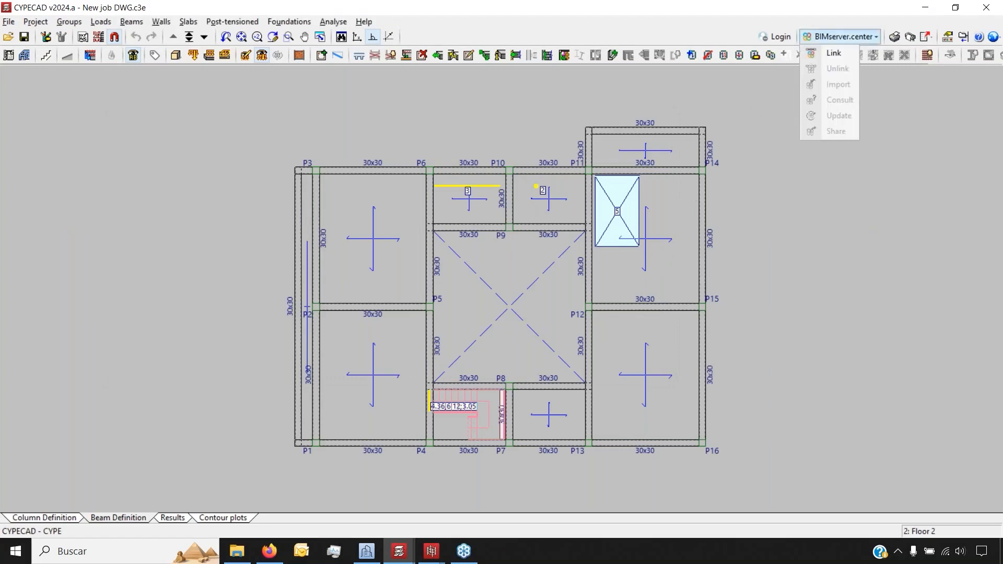
click(838, 37)
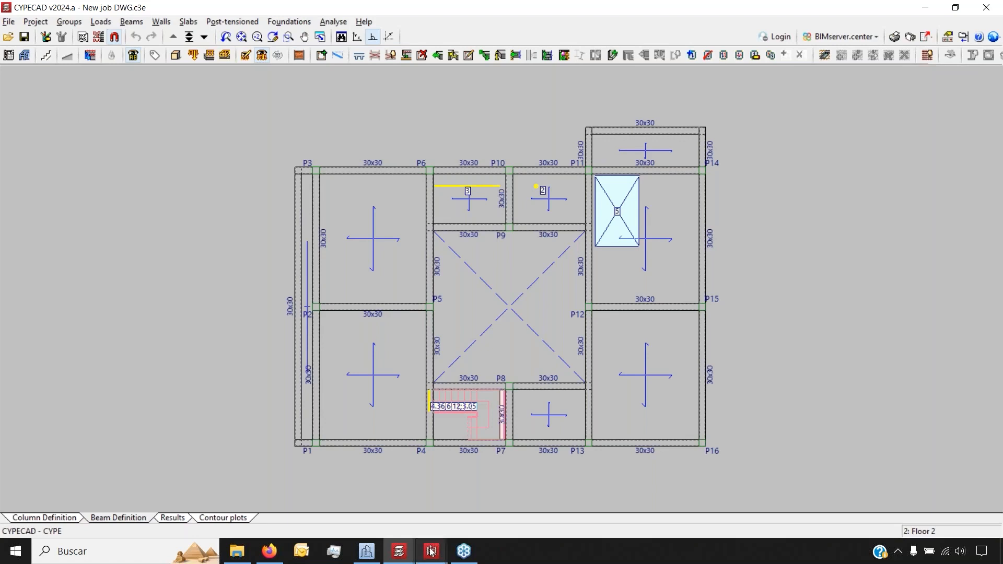
- Switch to the StruBIM Rebar window with Malaysia.srb and show the building's 3D model
mouse_move(431, 551)
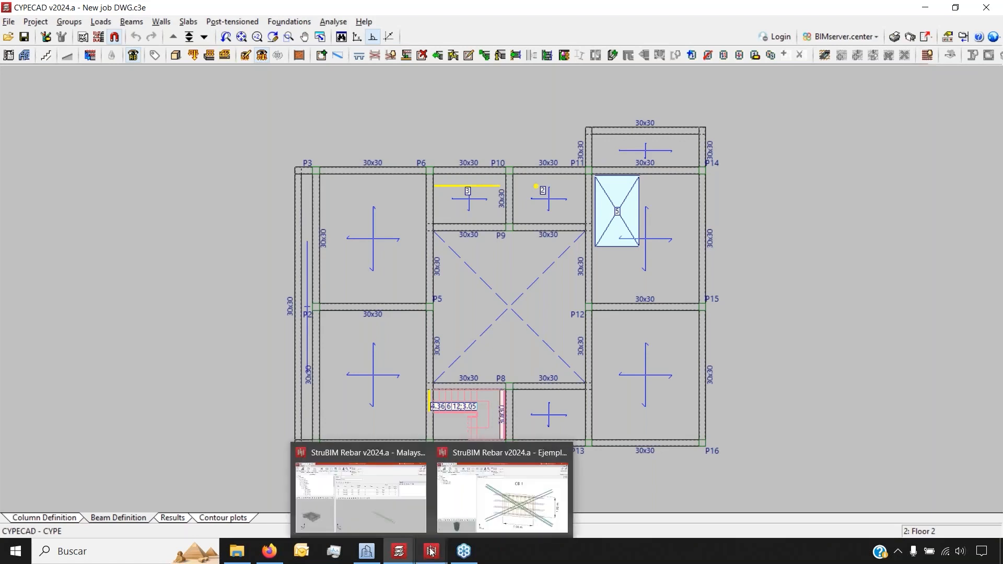
click(372, 495)
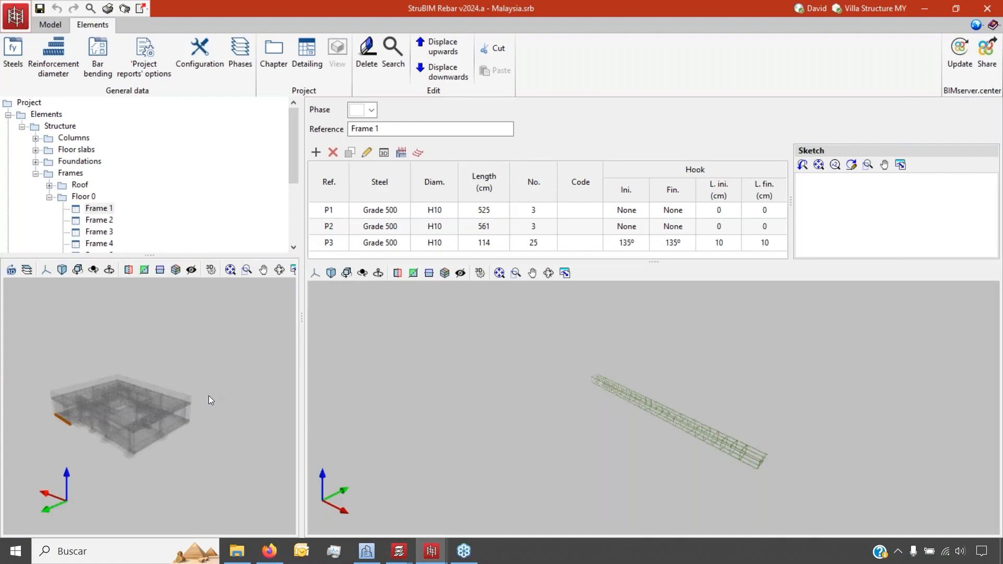
click(51, 20)
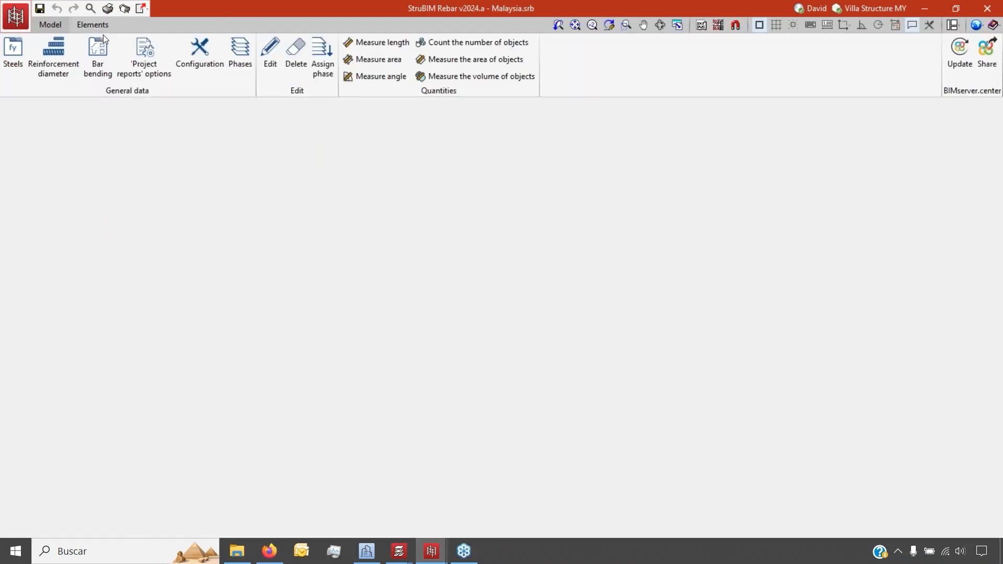
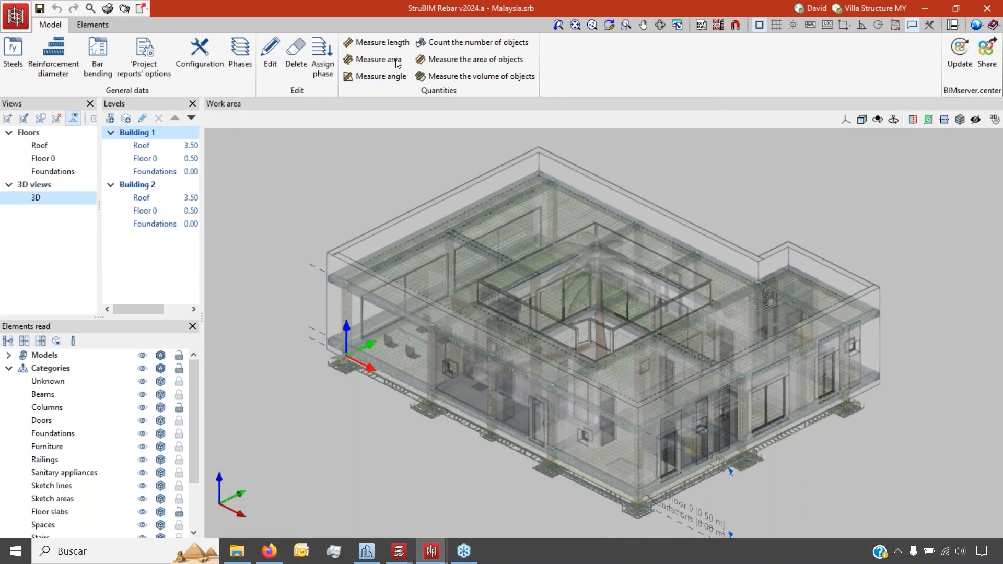
- Review the project's steels and the Grade 500 definition, and cancel without changes
click(13, 55)
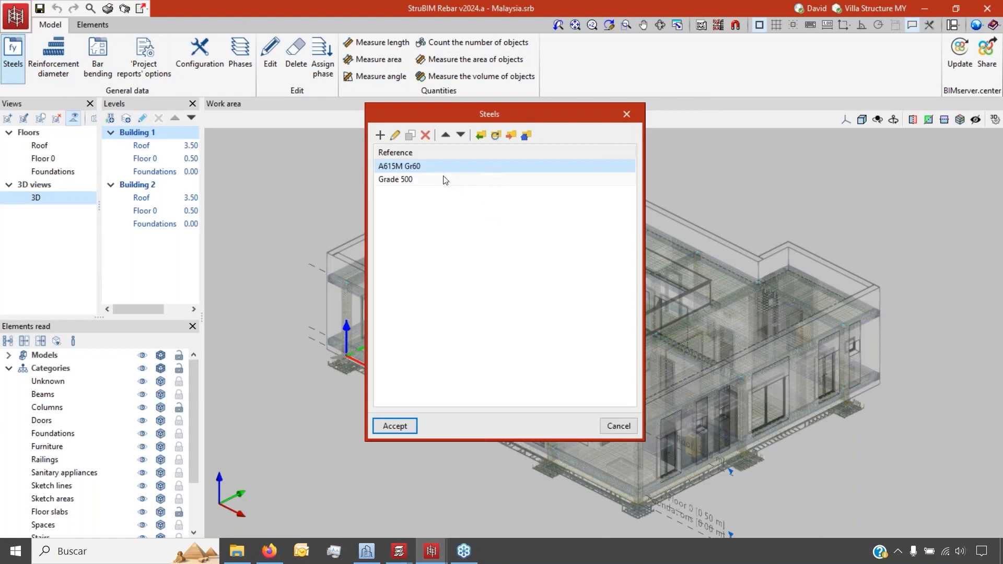
click(445, 179)
click(395, 136)
click(595, 314)
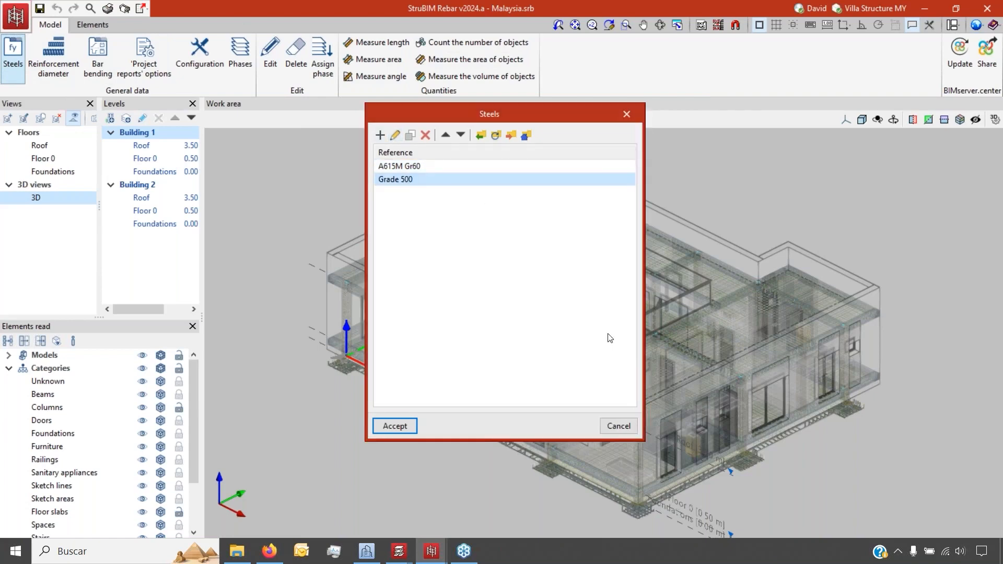
click(622, 428)
- Review the reinforcement diameter table, try adding a new diameter row, and cancel the changes
click(53, 57)
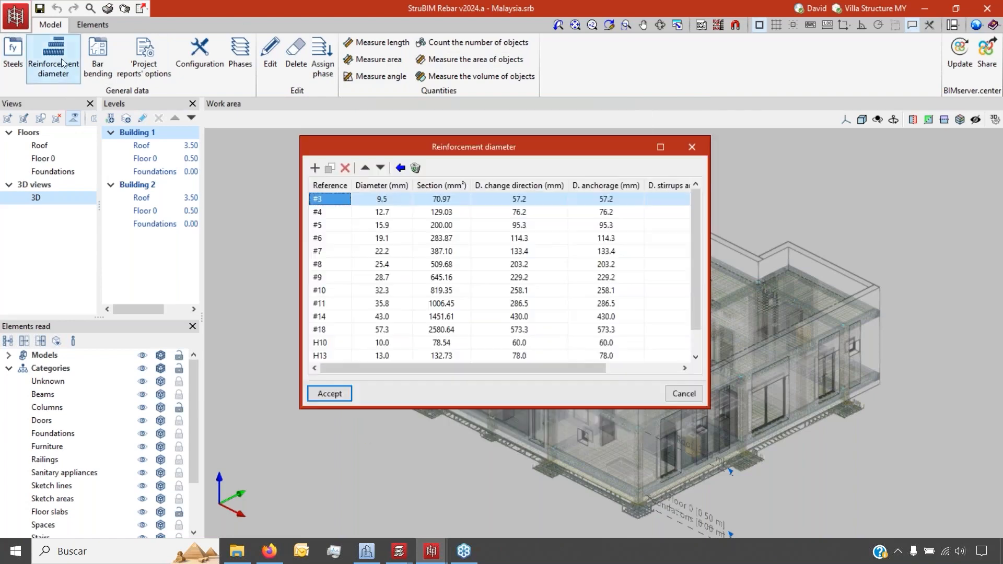
scroll(405, 251, down, 1)
scroll(410, 289, up, 1)
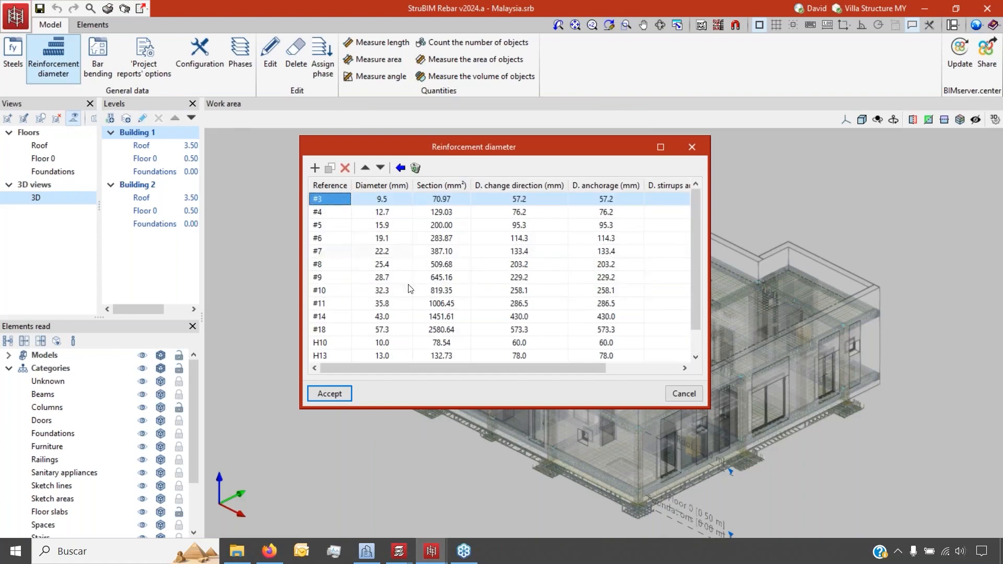
click(401, 168)
click(524, 267)
click(505, 296)
click(488, 296)
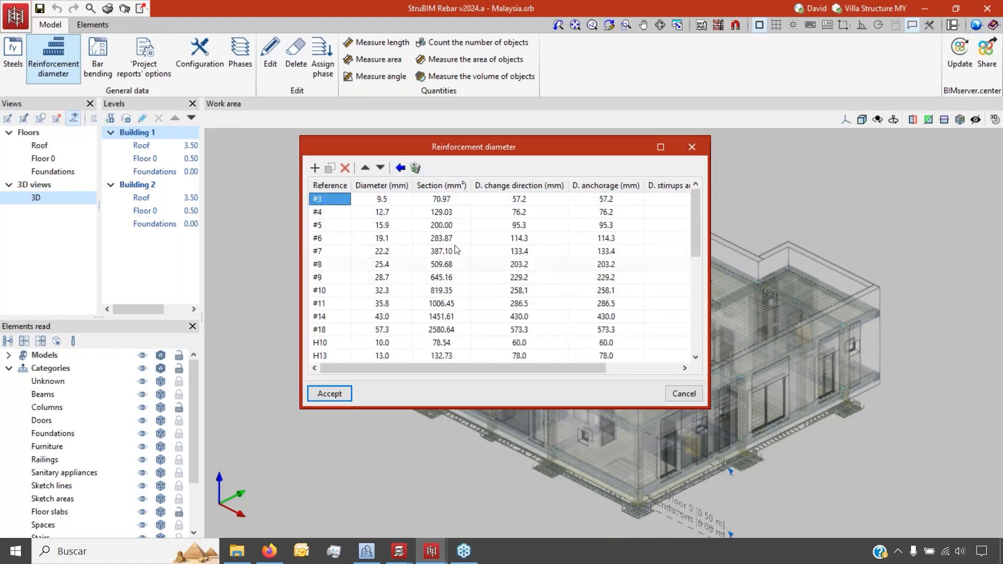
click(315, 167)
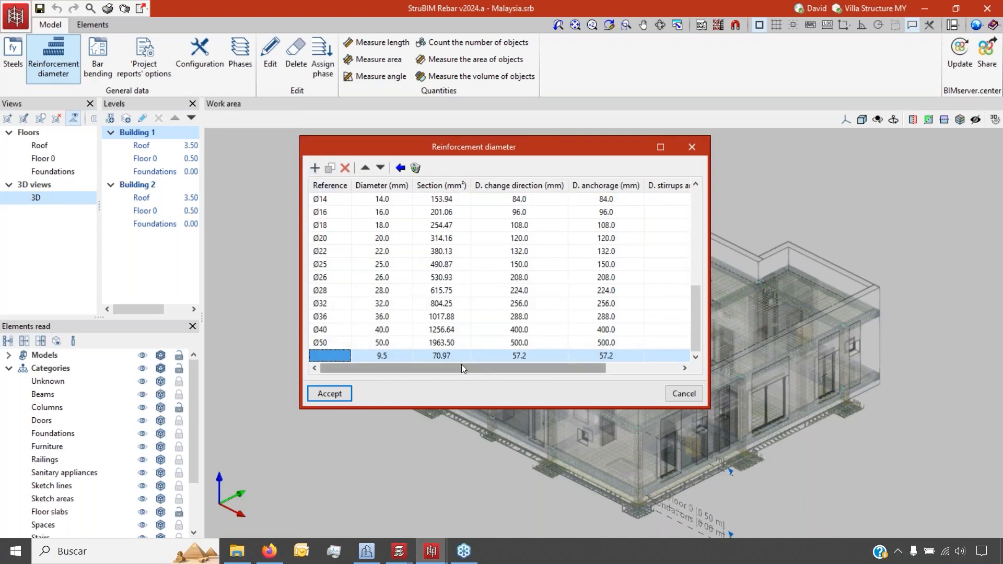
click(683, 393)
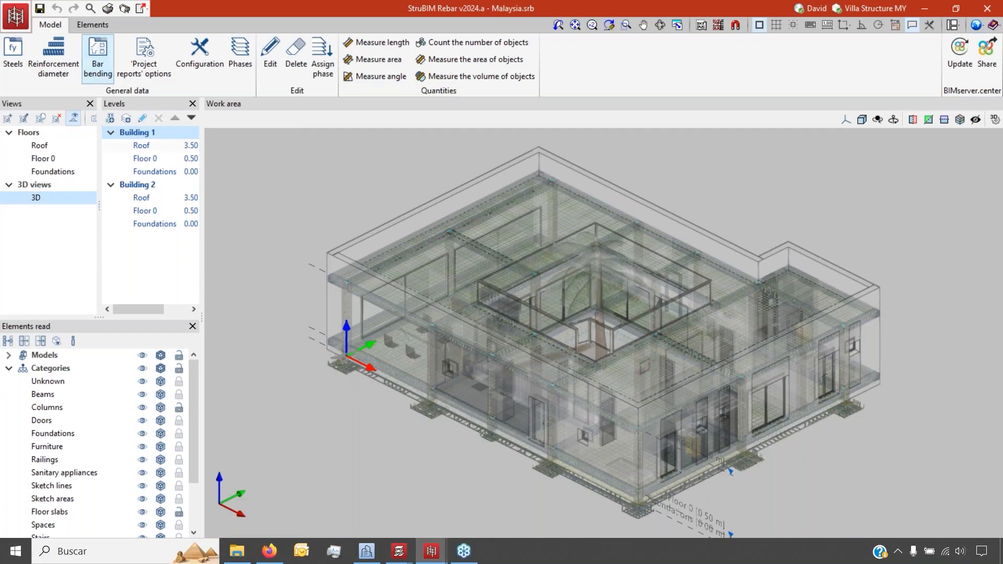
- Examine the reinforcement of the P11 footing and the adjoining P11 - P12 tie beam in the 3D model
scroll(325, 394, up, 3)
scroll(343, 303, up, 5)
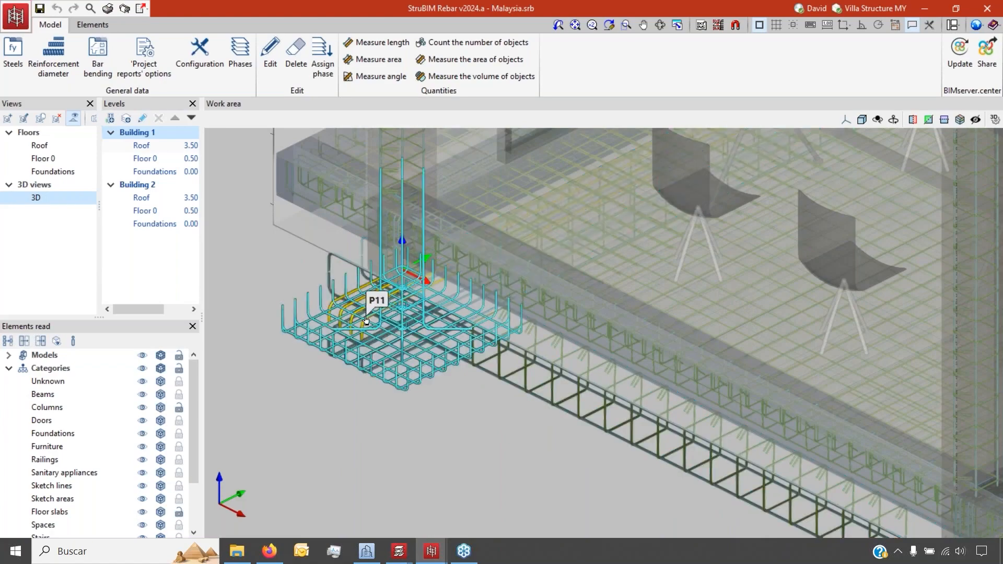
scroll(366, 322, up, 4)
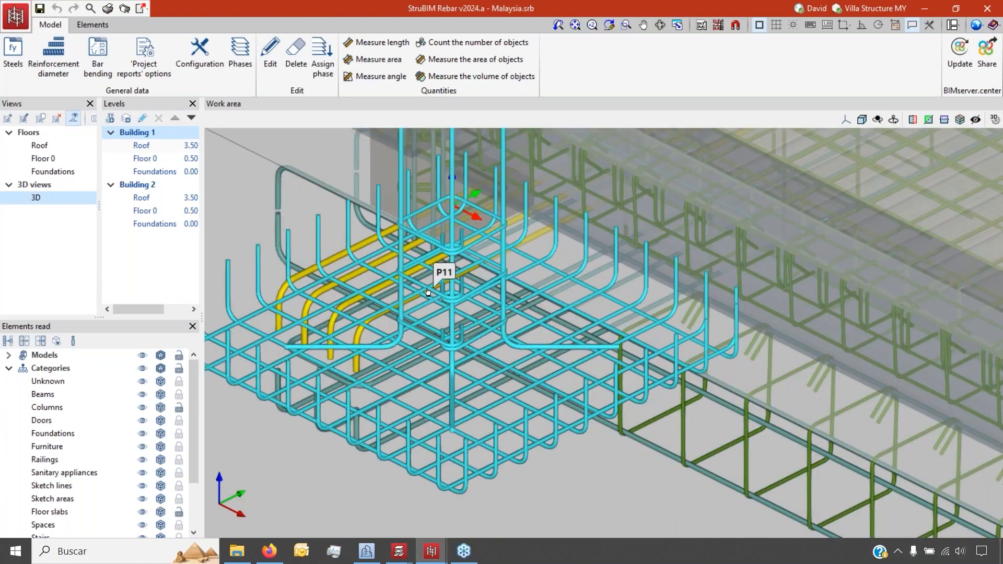
scroll(416, 289, down, 5)
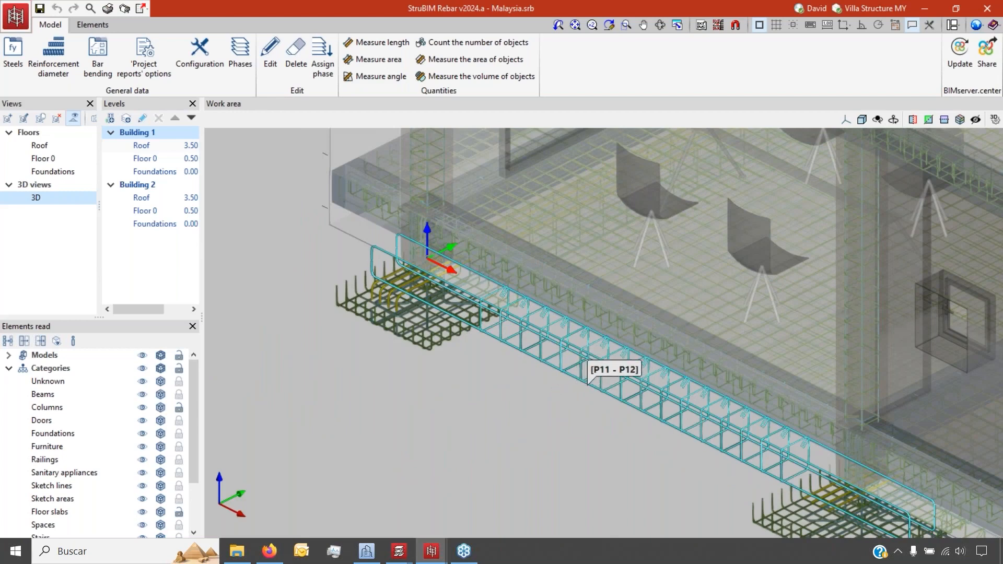
- Switch to the StruBIM Rebar window with Ejemplo 01.srb and enlarge the building's 3D preview beside the CB1 (3.50) view
mouse_move(431, 550)
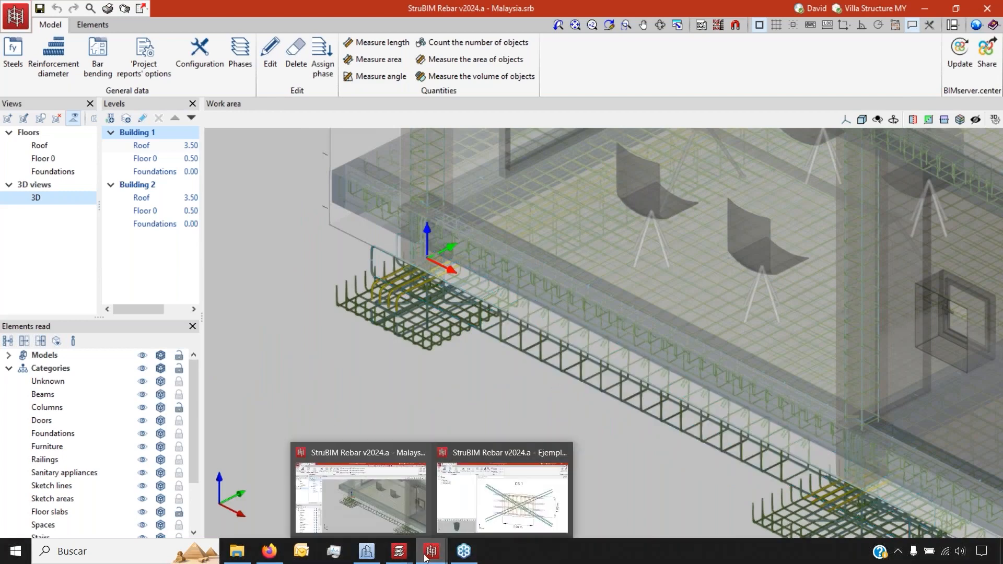
click(485, 520)
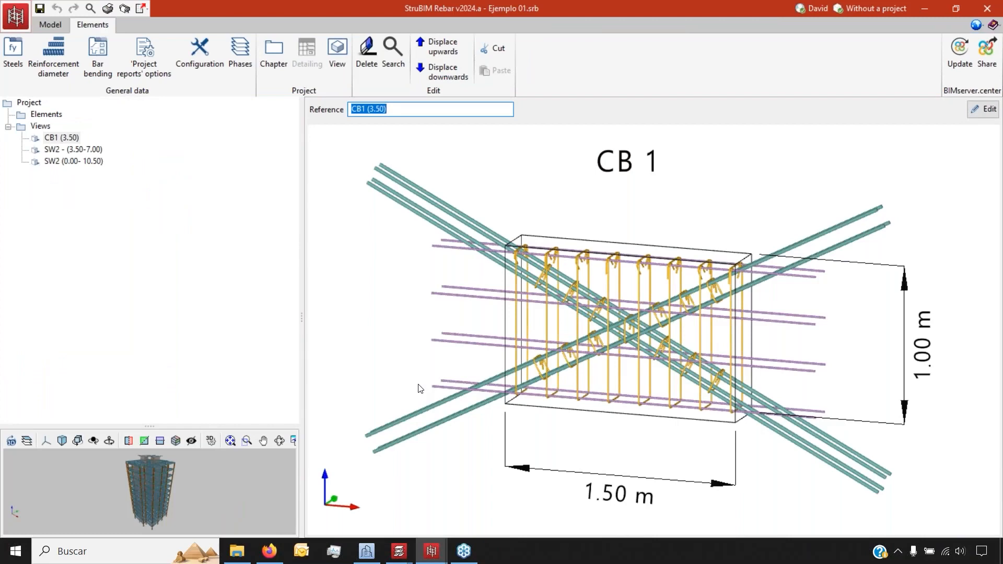
drag(153, 412, 132, 191)
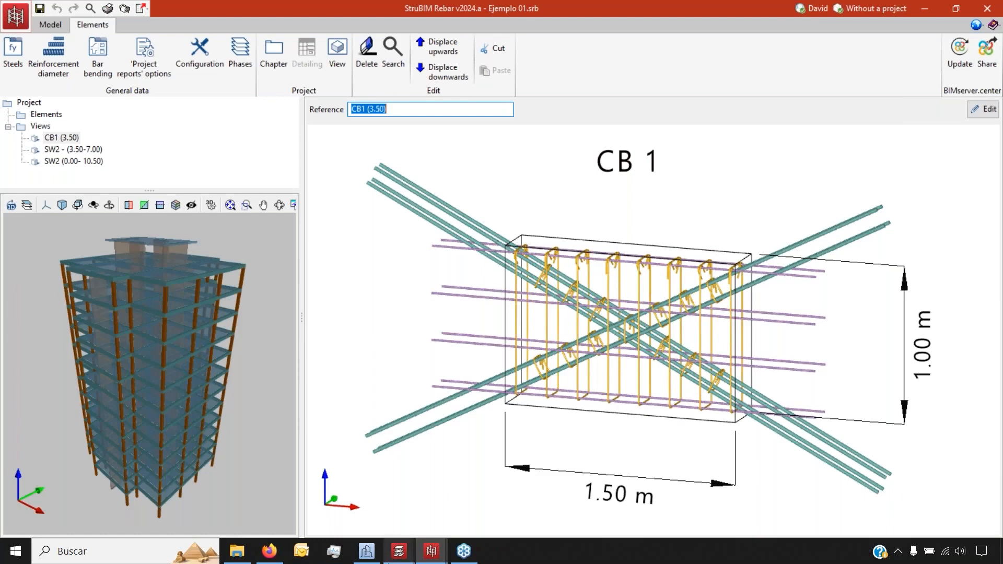
mouse_move(397, 549)
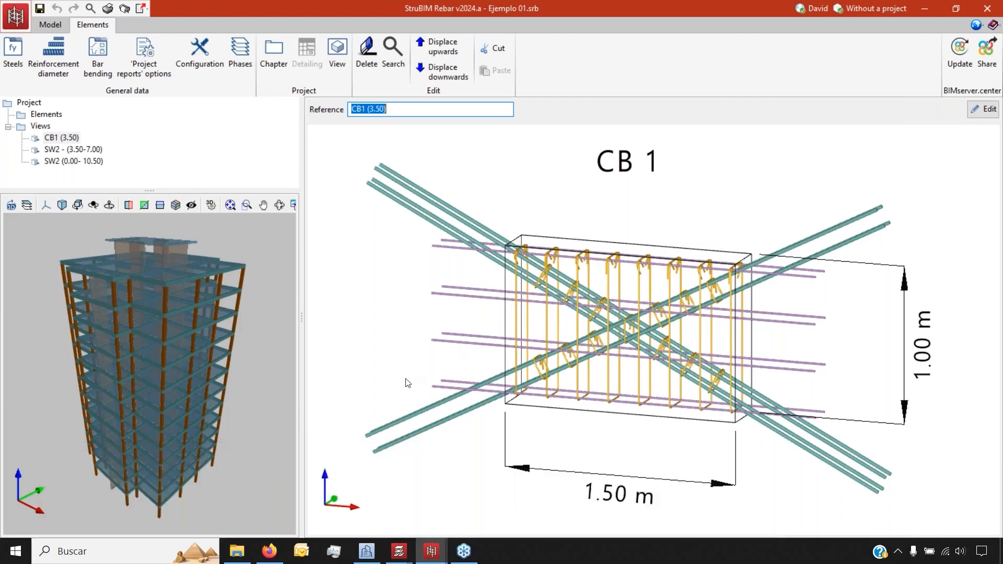
- Return to the Malaysia.srb window and widen the area that lists the views and levels
mouse_move(431, 551)
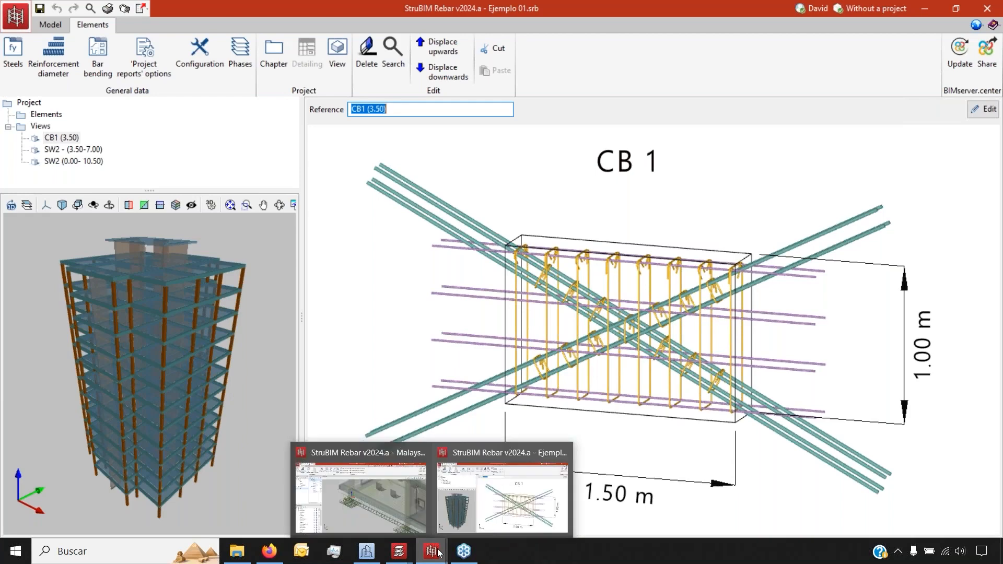
click(396, 498)
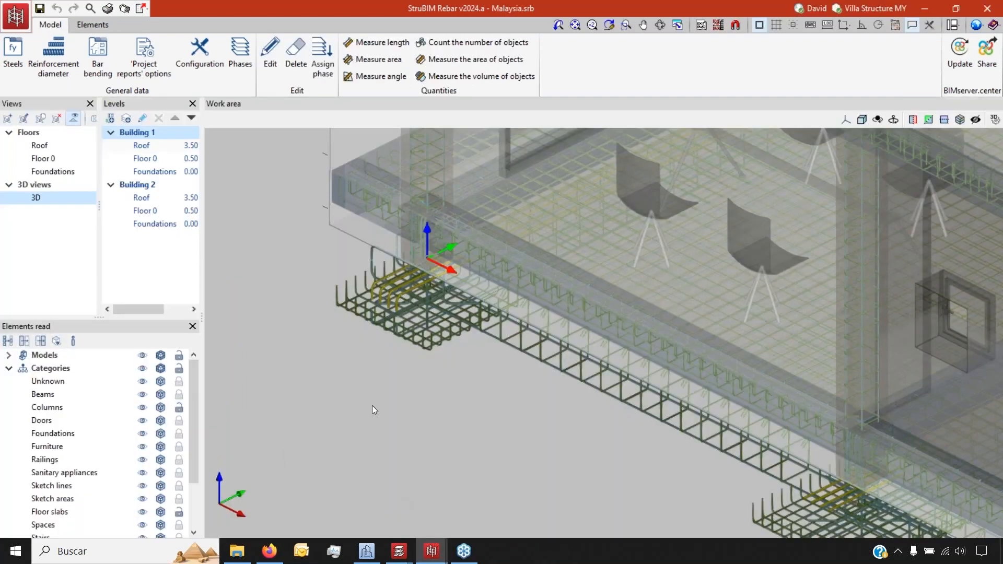
drag(199, 255, 287, 255)
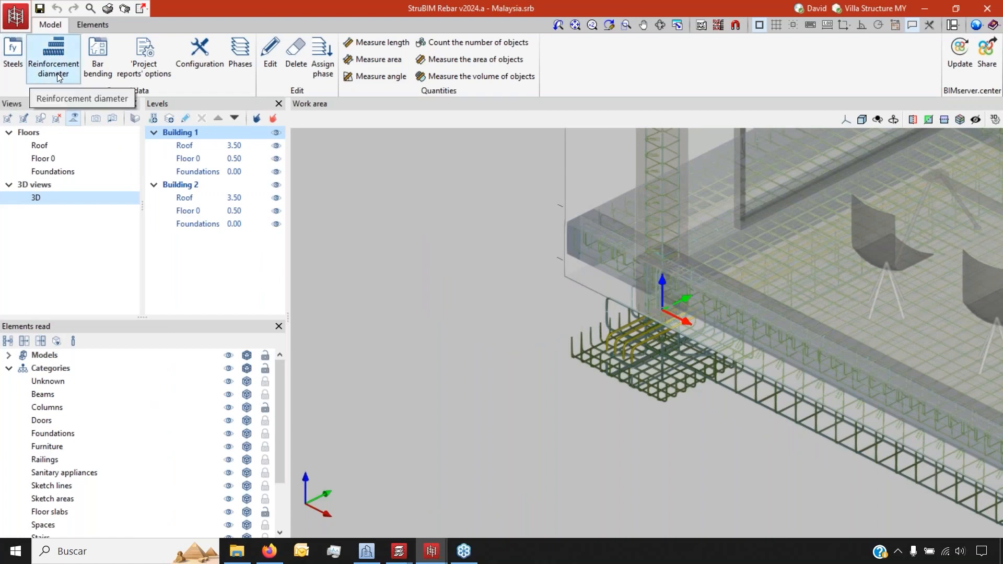
- Review the bar bending codes, including the shapes for codes 26 and 33, and cancel without changes
click(99, 67)
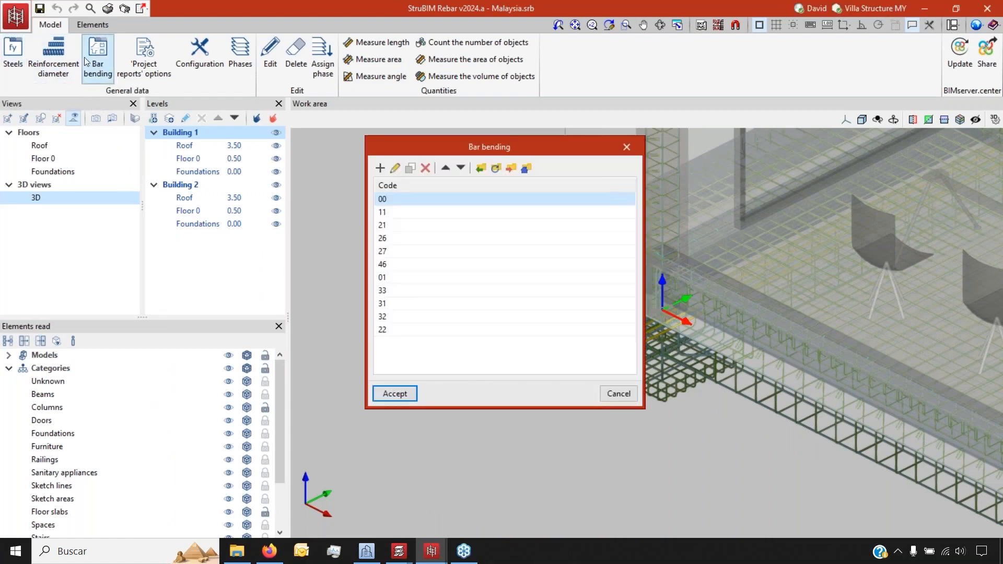
click(427, 240)
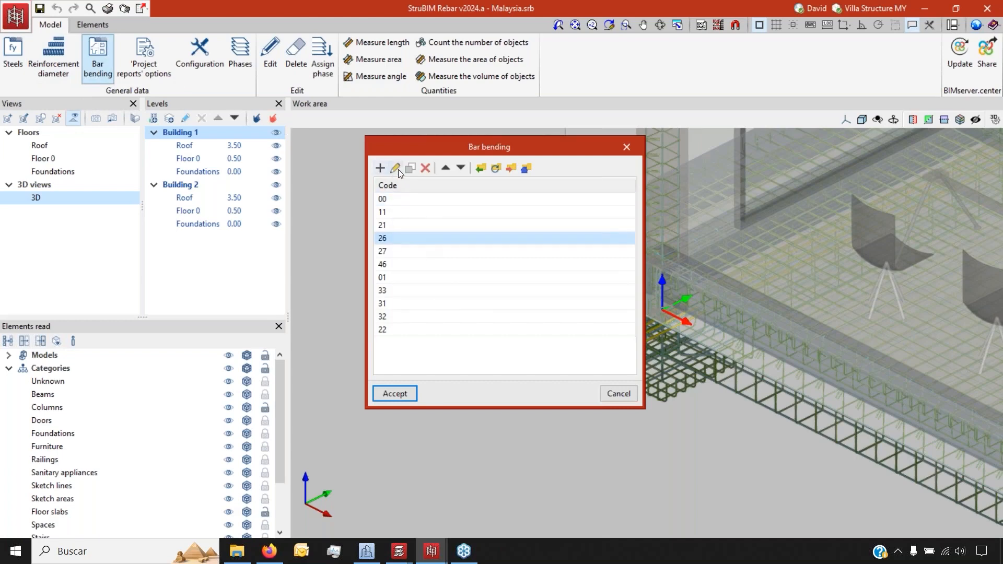
click(395, 168)
key(Escape)
click(428, 291)
click(396, 168)
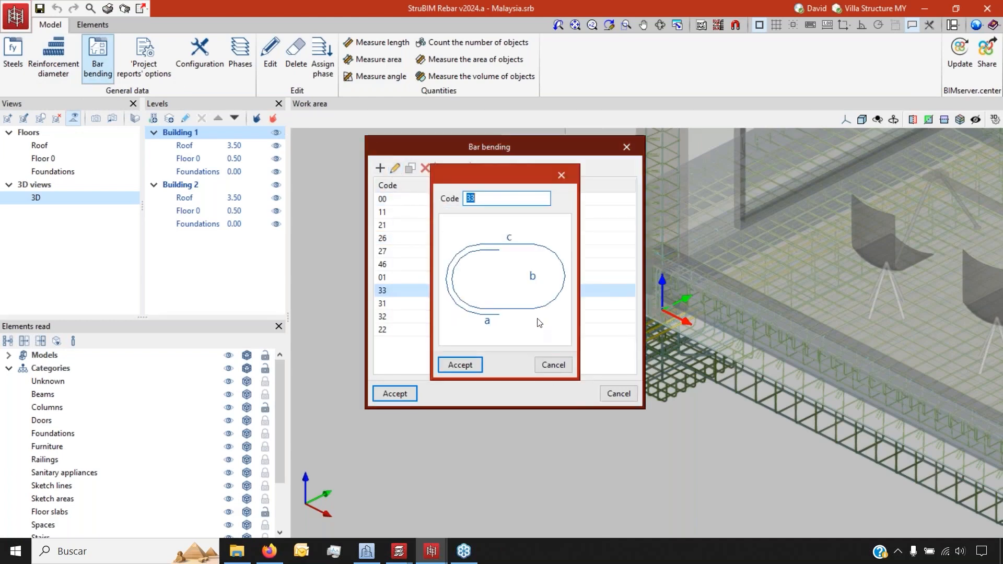
click(552, 362)
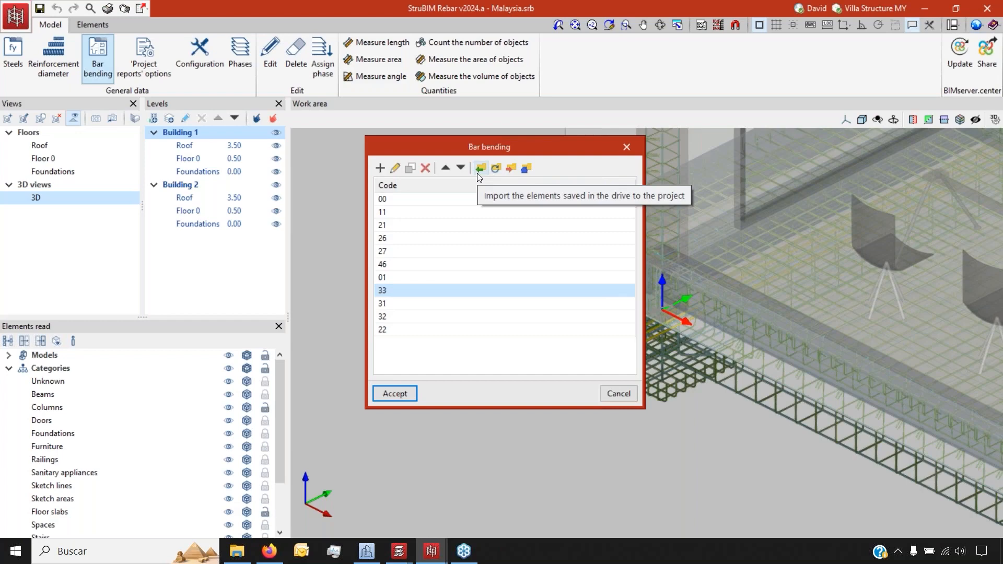
click(615, 395)
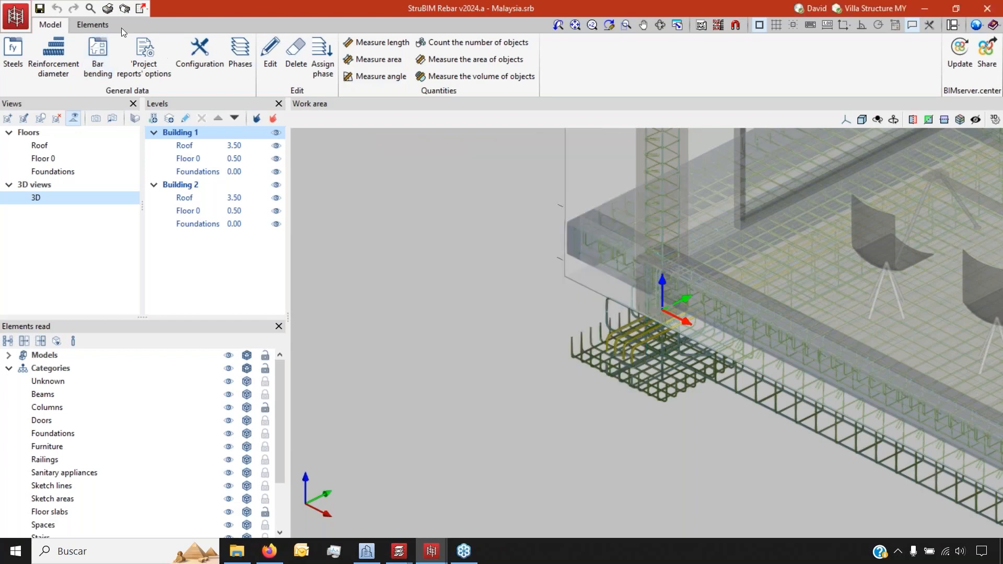
- Show the project's elements and examine where Frame 1 and Frame 2 of Floor 0 lie in the building
click(97, 26)
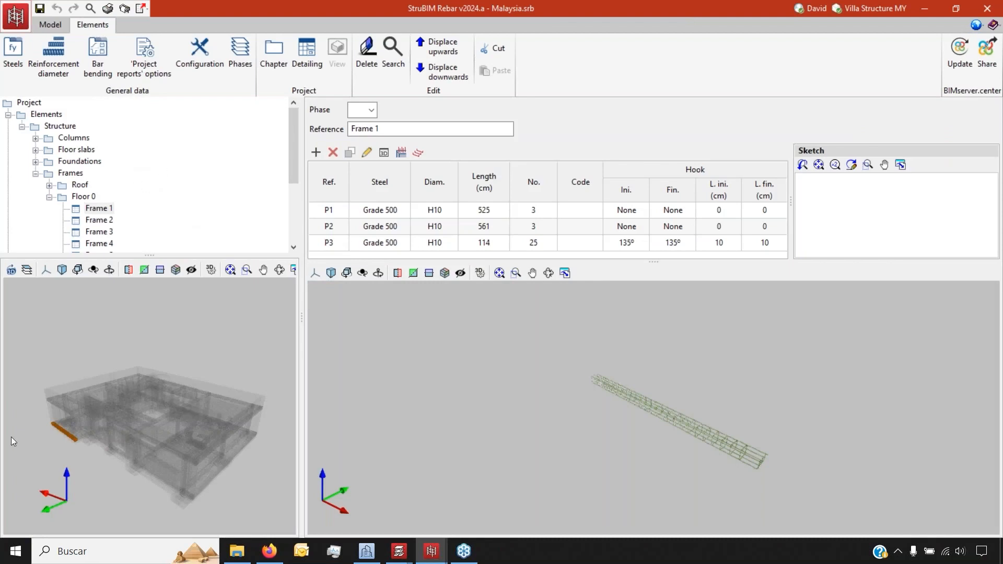
scroll(62, 434, up, 7)
mouse_move(91, 419)
middle_down()
mouse_move(146, 406)
mouse_move(72, 422)
middle_up()
scroll(87, 173, down, 1)
click(102, 185)
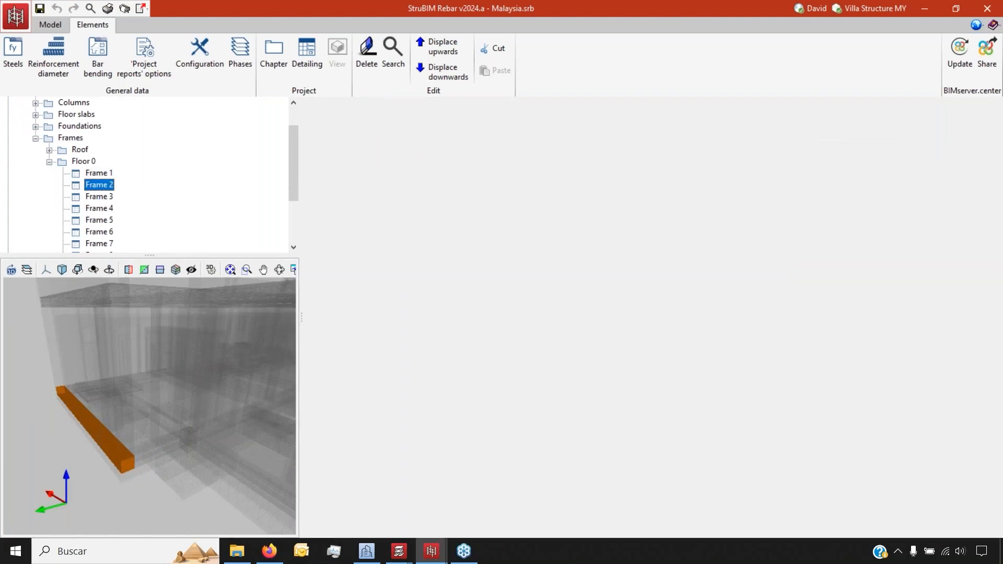
- Show Frame 3 of Floor 0, examine its reinforcement cage closely, and enlarge the bar table to list all its bars
click(104, 197)
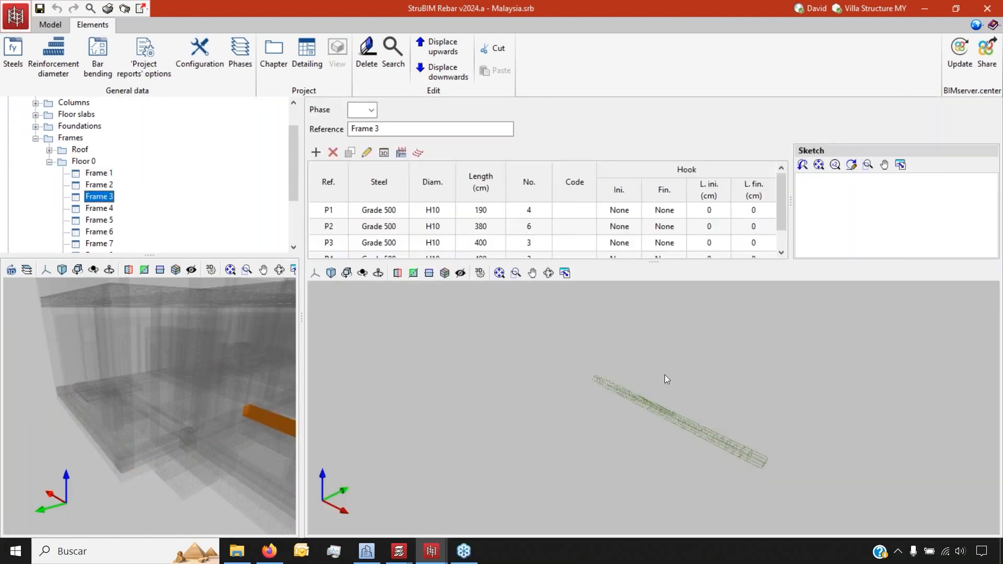
scroll(681, 444, up, 5)
mouse_move(635, 409)
middle_down()
mouse_move(657, 396)
mouse_move(665, 412)
middle_up()
scroll(614, 424, up, 3)
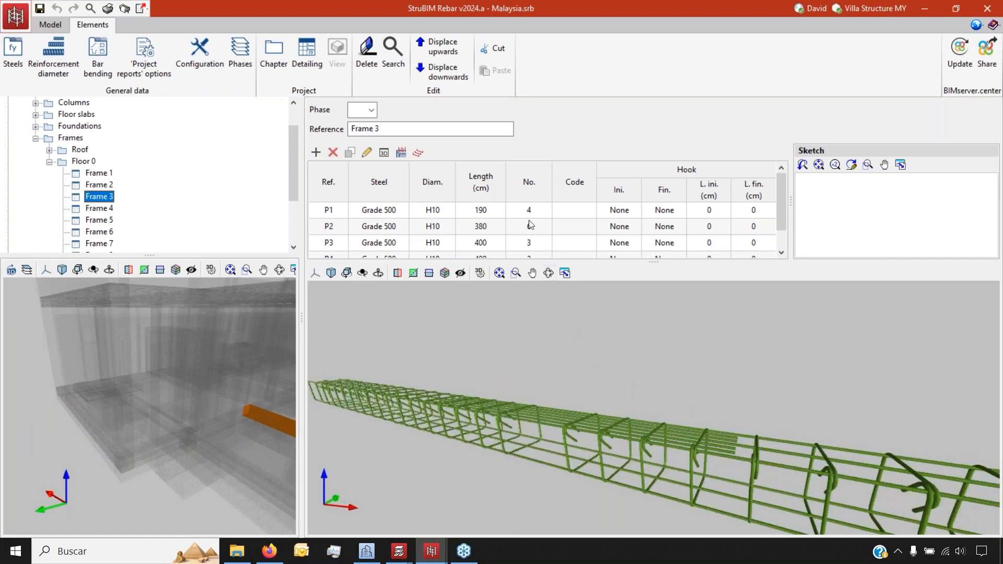
drag(608, 262, 609, 324)
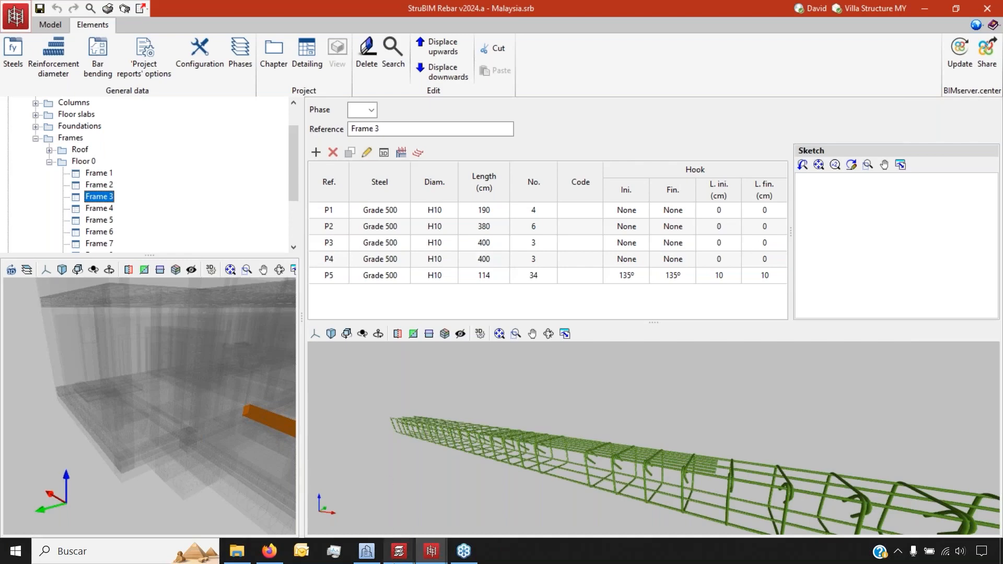
- Look at the New job DWG floor plan in CYPECAD and return to Malaysia.srb in StruBIM Rebar
mouse_move(399, 551)
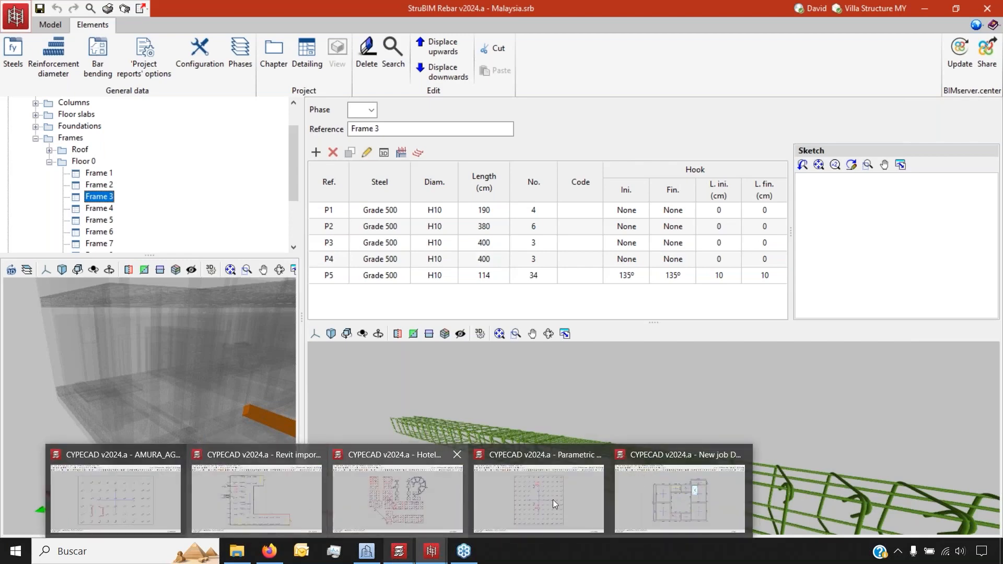
click(647, 501)
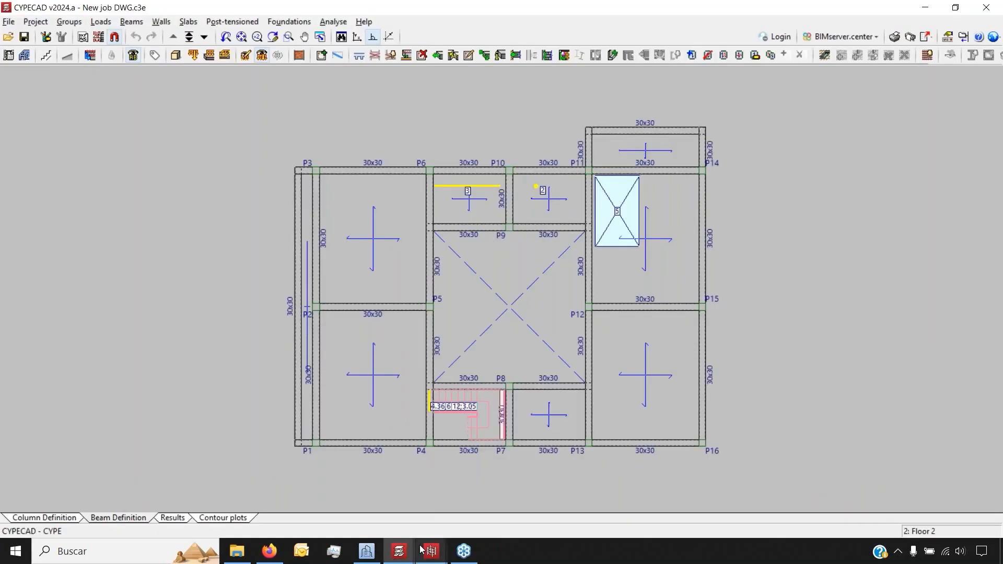
mouse_move(421, 549)
click(390, 497)
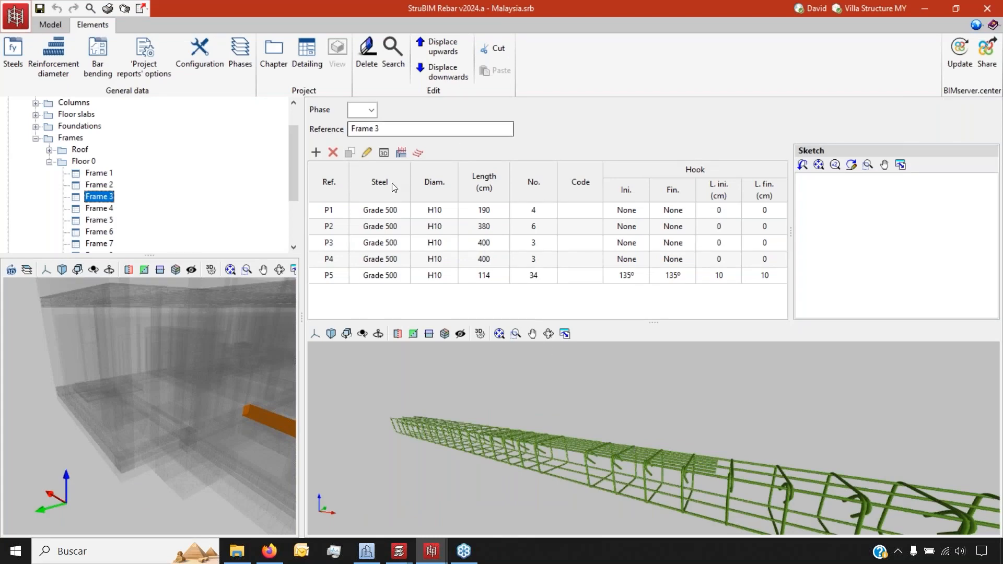
- Review bar P1 of Frame 3 with its steel and diameter options, and close its editor without changes
click(389, 210)
click(366, 153)
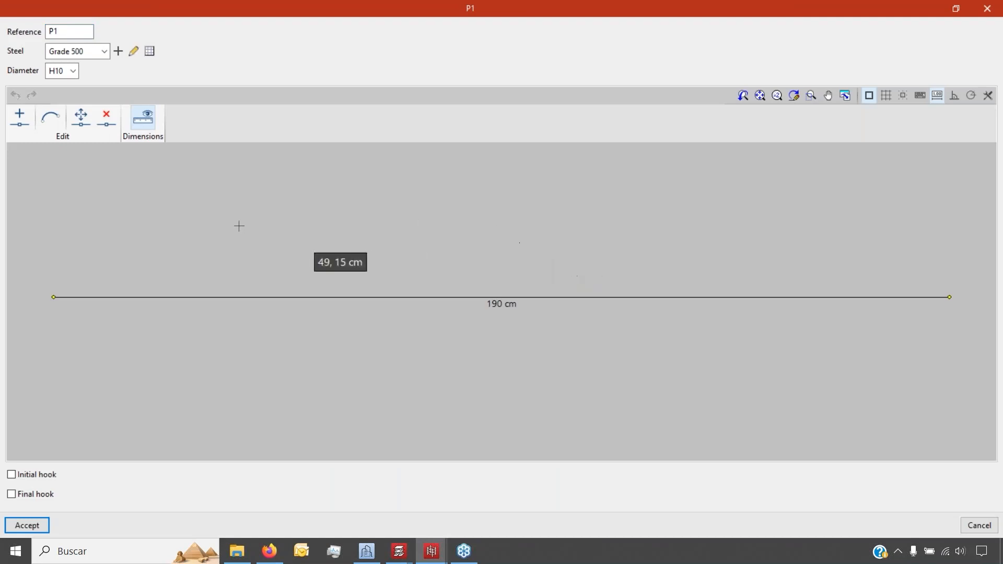
click(107, 51)
click(74, 71)
click(74, 71)
click(73, 71)
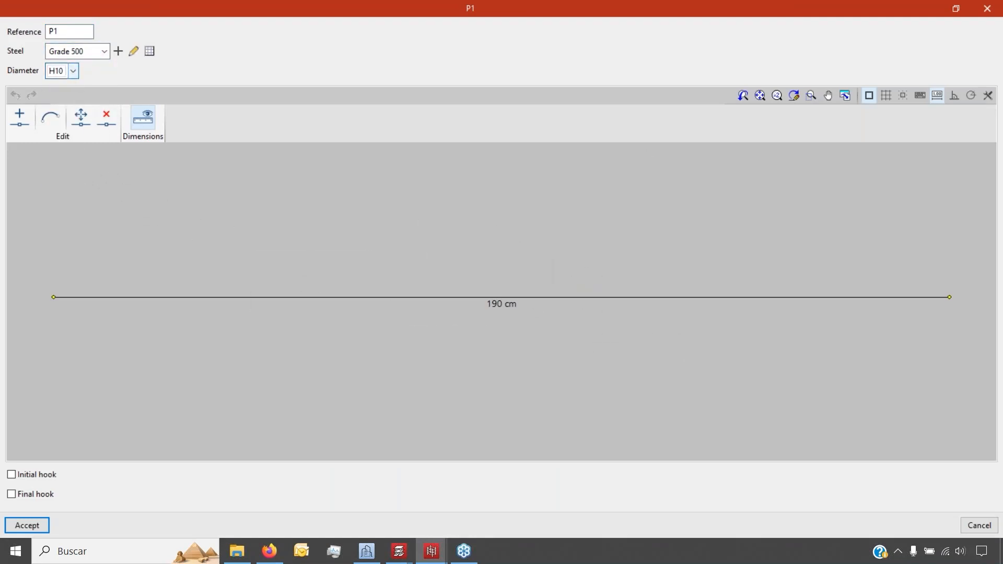
click(987, 8)
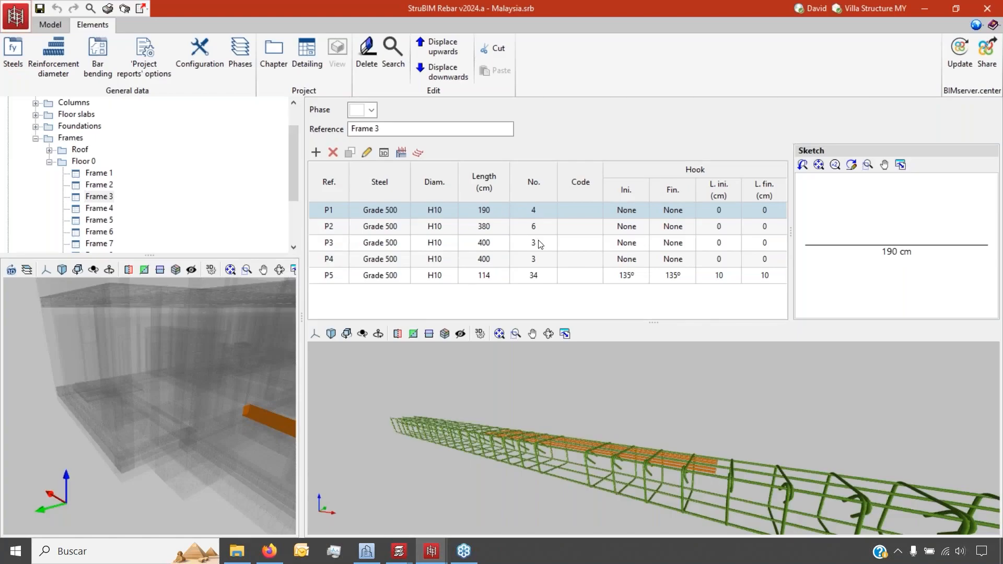
- Review bars P2 to P5 of Frame 3 one by one, comparing their sketches and positions in the cage, and return to P1
click(343, 230)
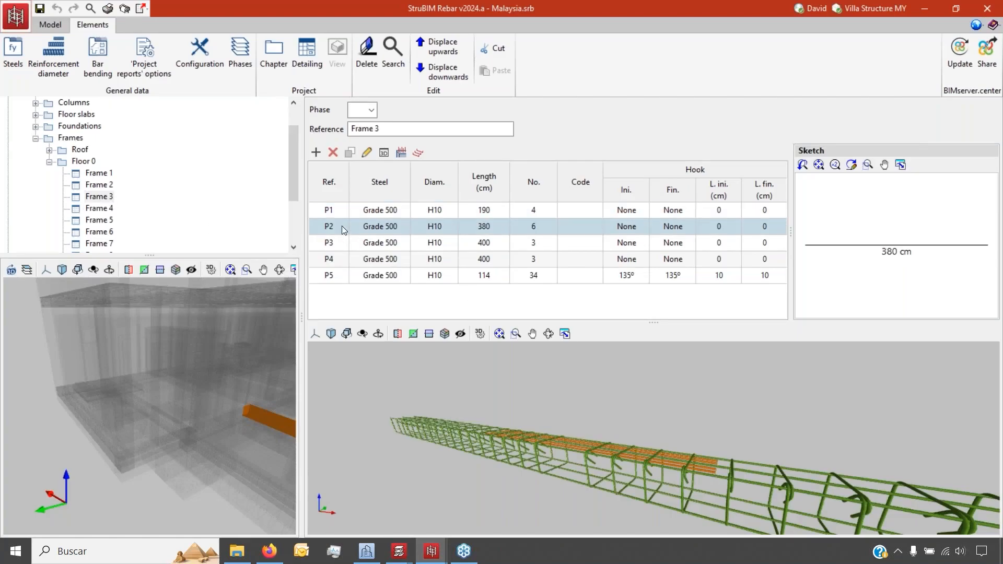
click(368, 243)
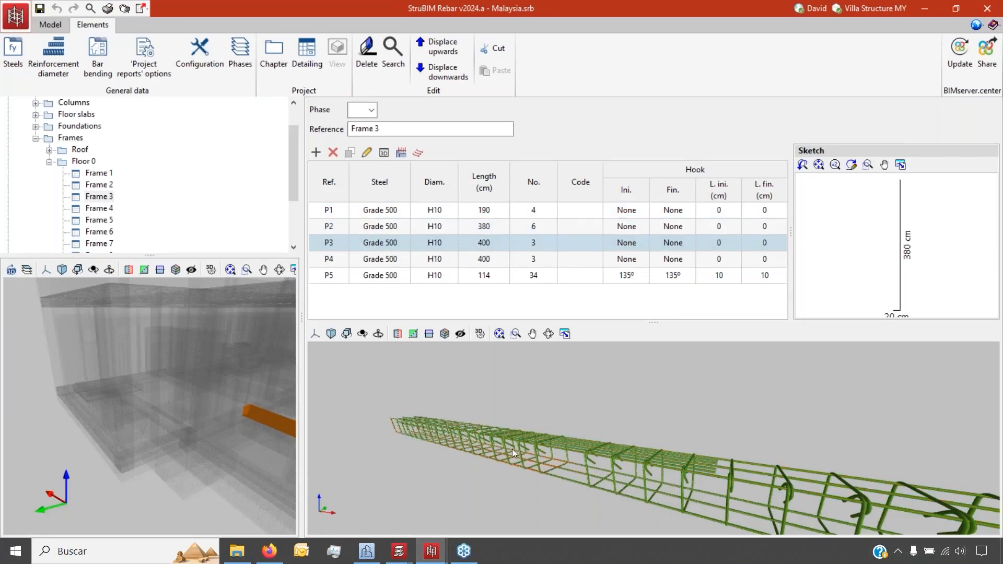
click(423, 259)
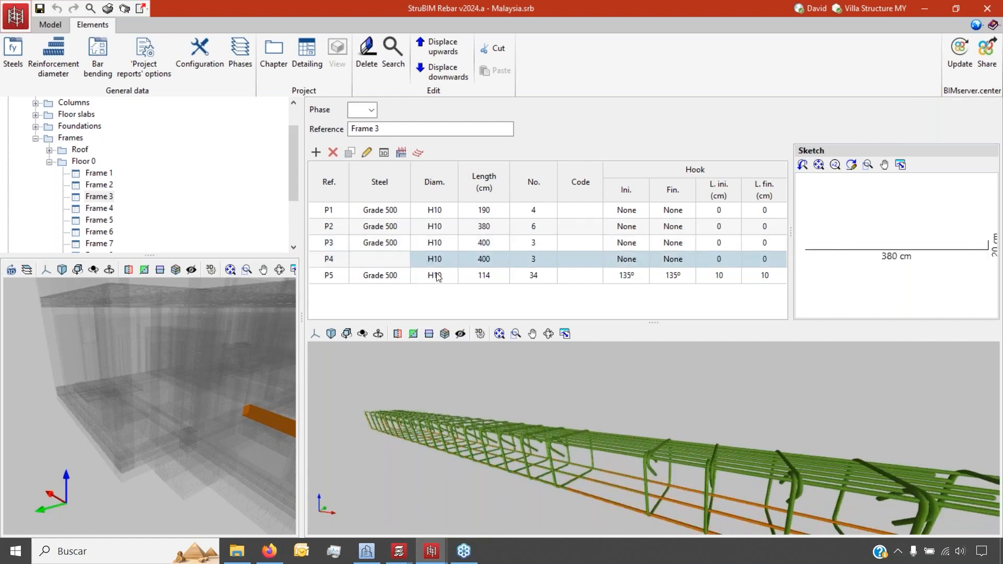
click(437, 275)
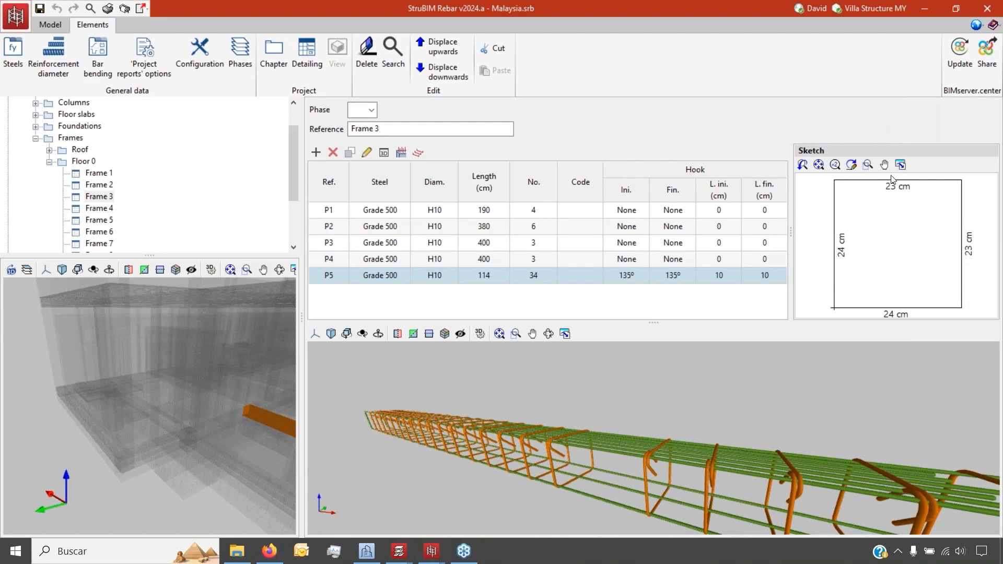
click(721, 260)
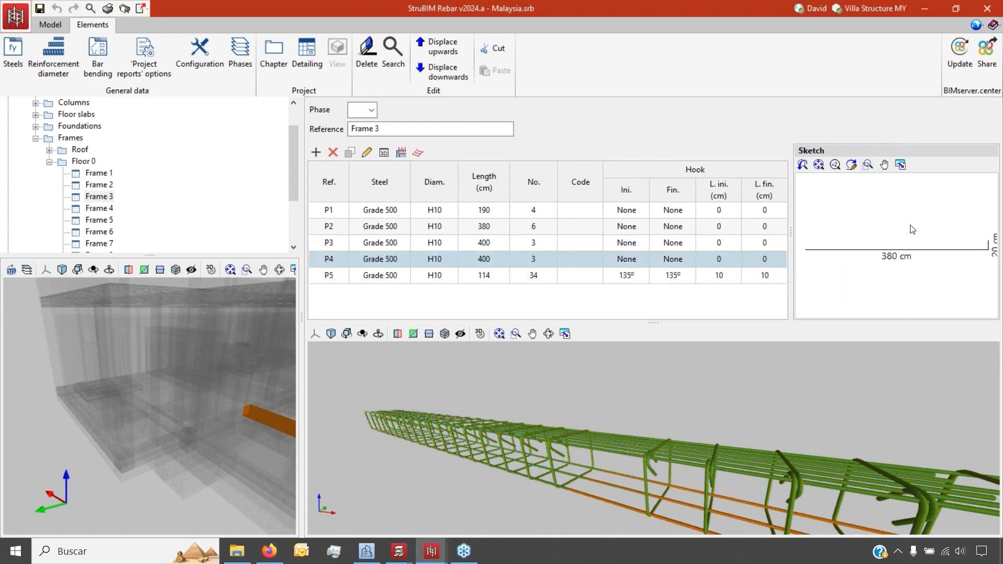
click(696, 241)
click(709, 206)
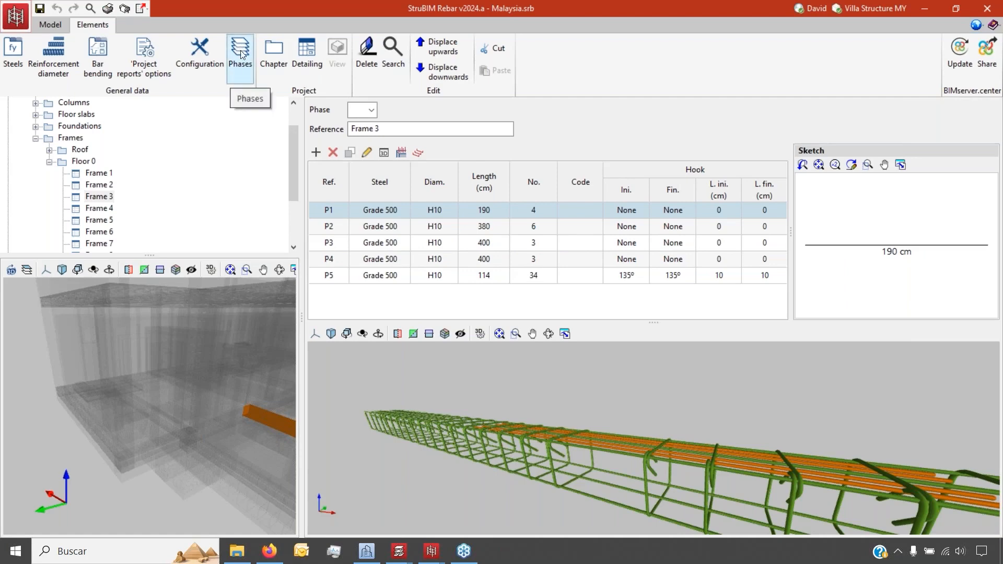
- Add a new detailing to the Floor 0 frames and select the project's Views chapter
click(108, 199)
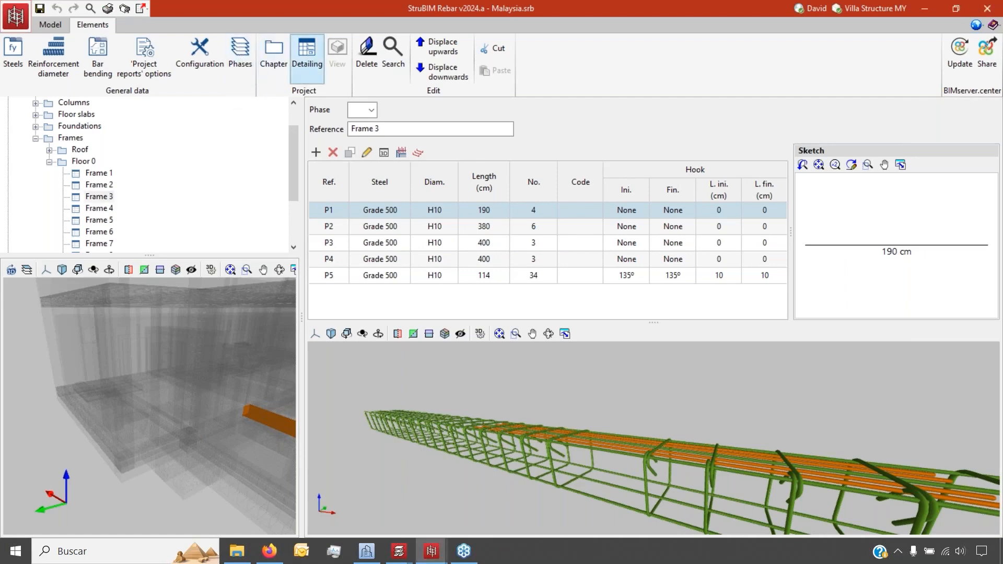
click(307, 57)
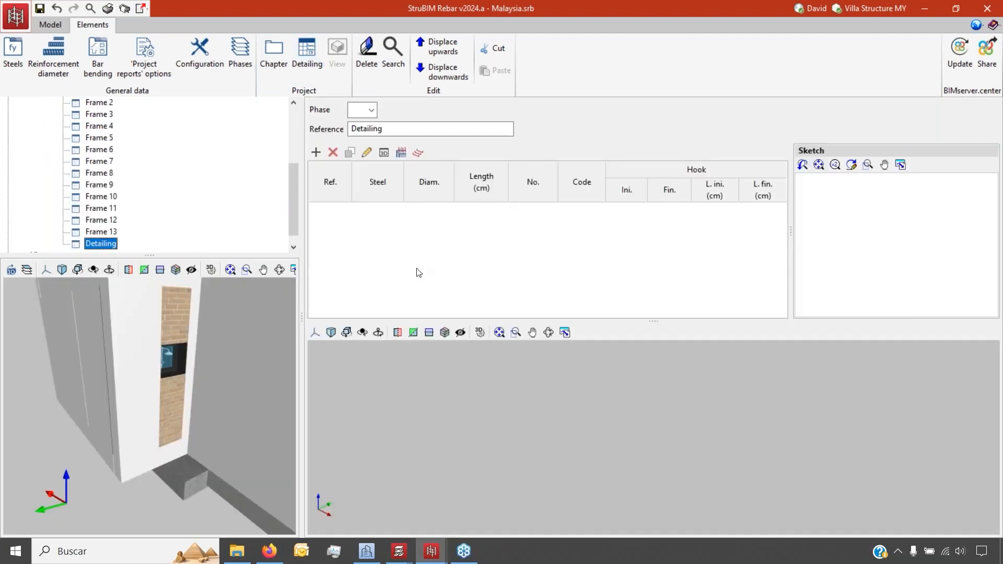
scroll(254, 177, down, 1)
click(47, 243)
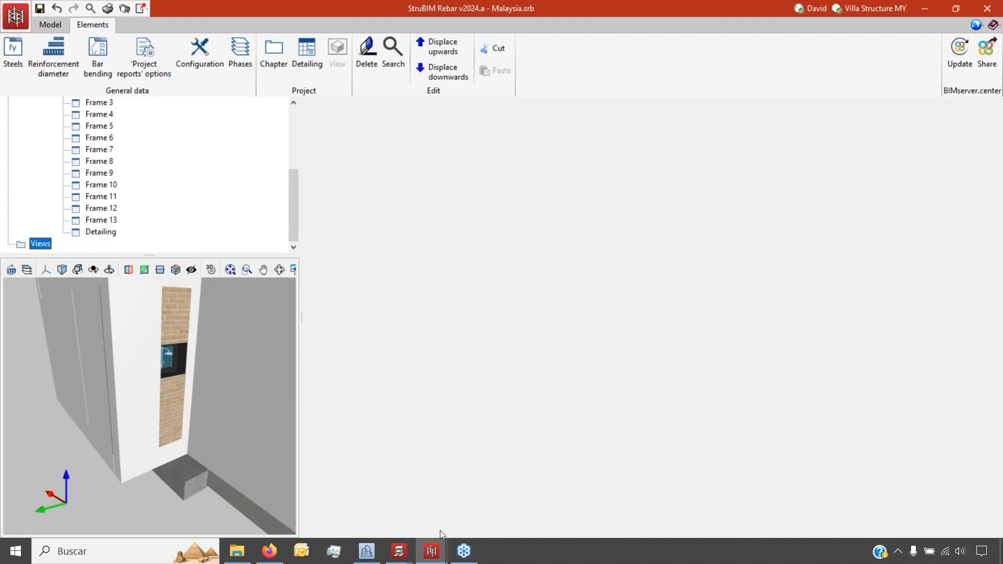
- Switch to Ejemplo 01.srb, open the CB1 (3.50) view in a maximized editor and examine its reinforcement closely
mouse_move(432, 551)
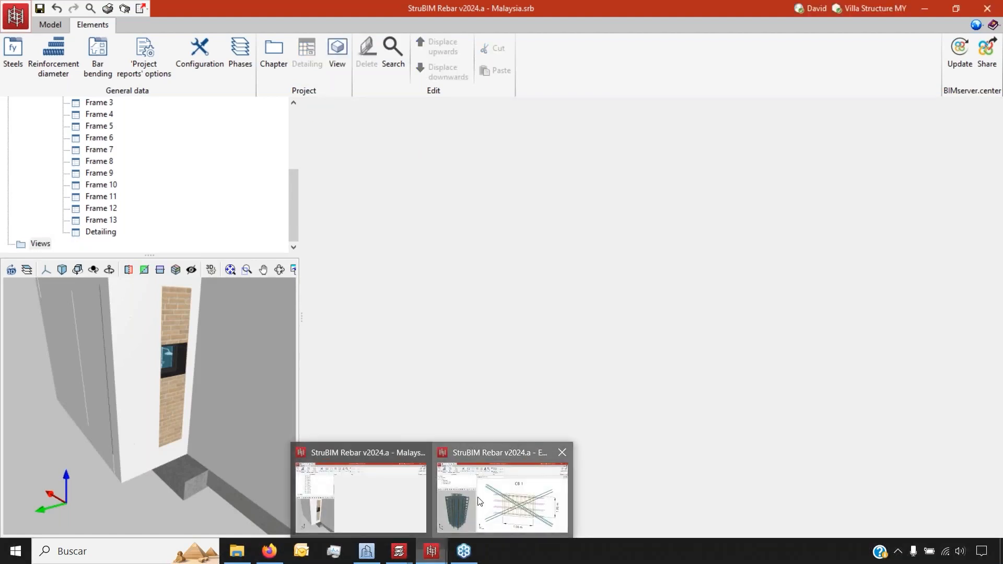
click(462, 509)
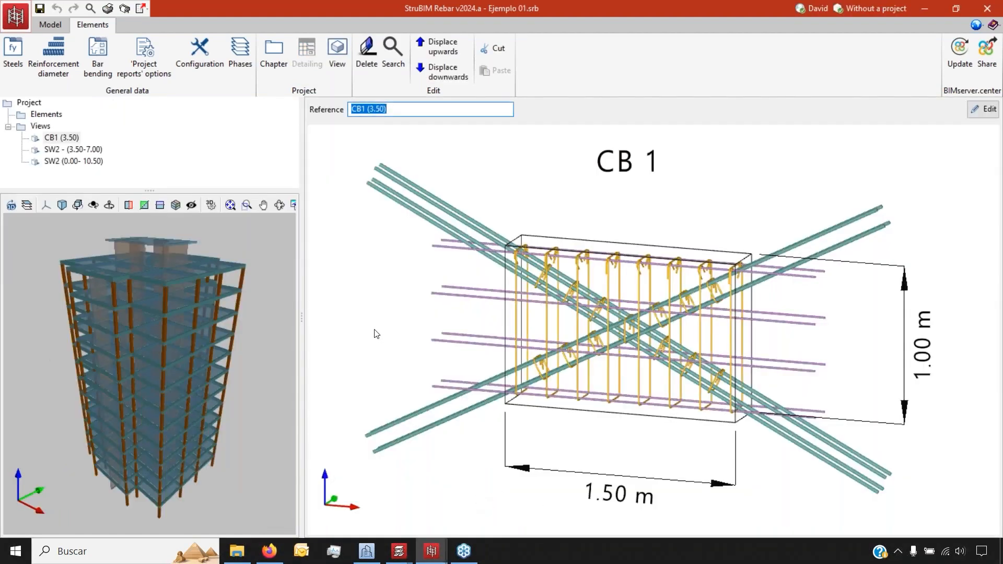
click(983, 109)
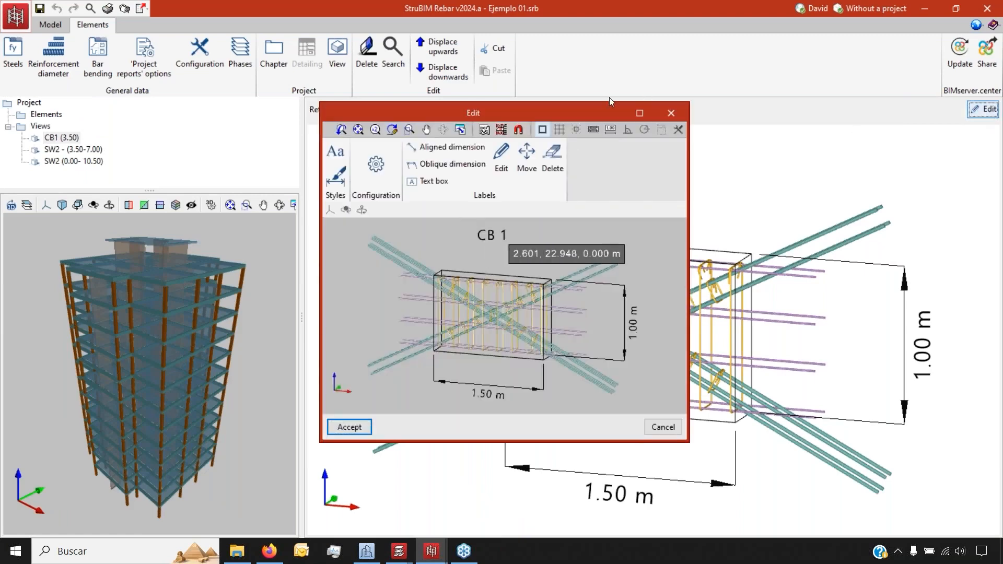
double_click(585, 111)
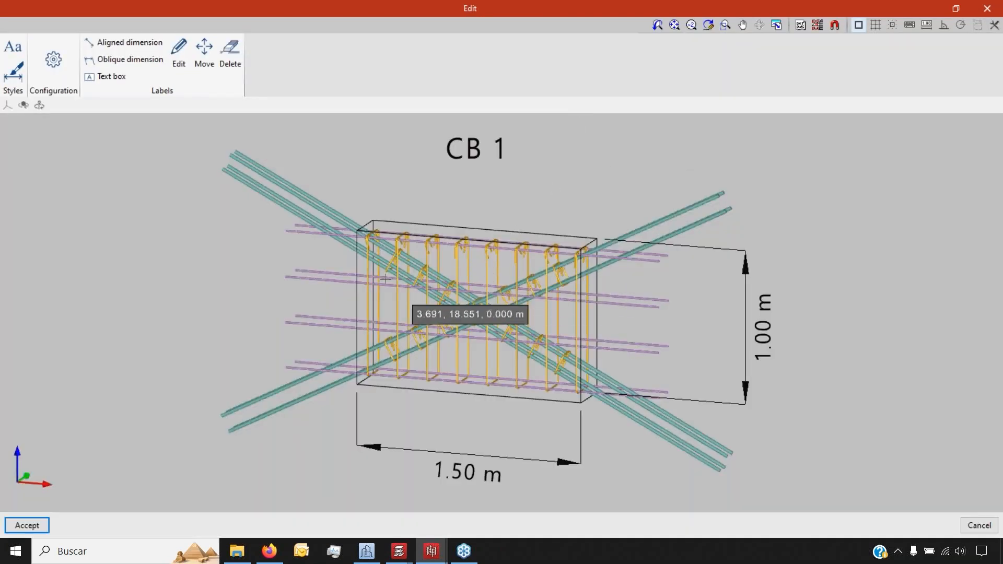
scroll(360, 359, up, 8)
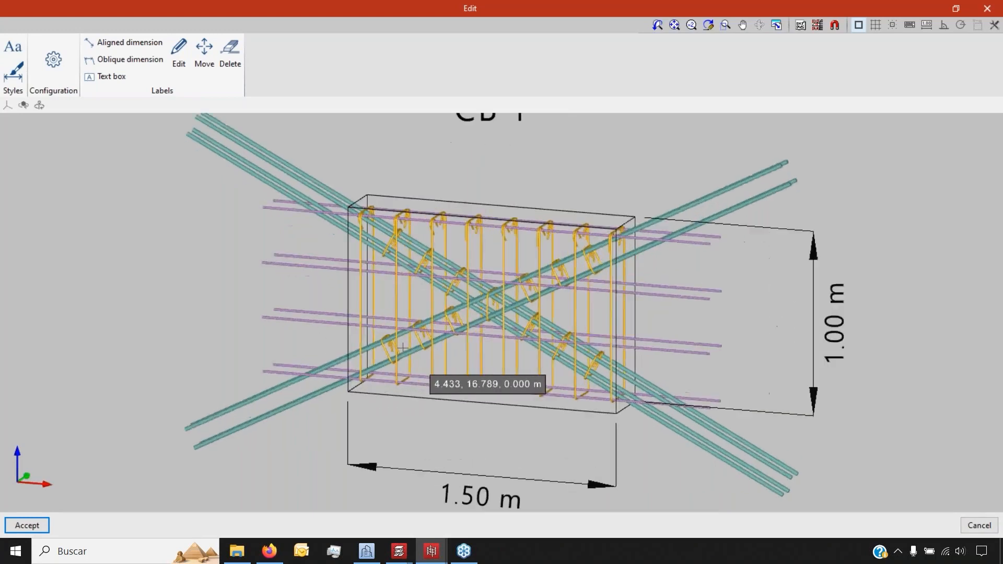
scroll(332, 350, down, 8)
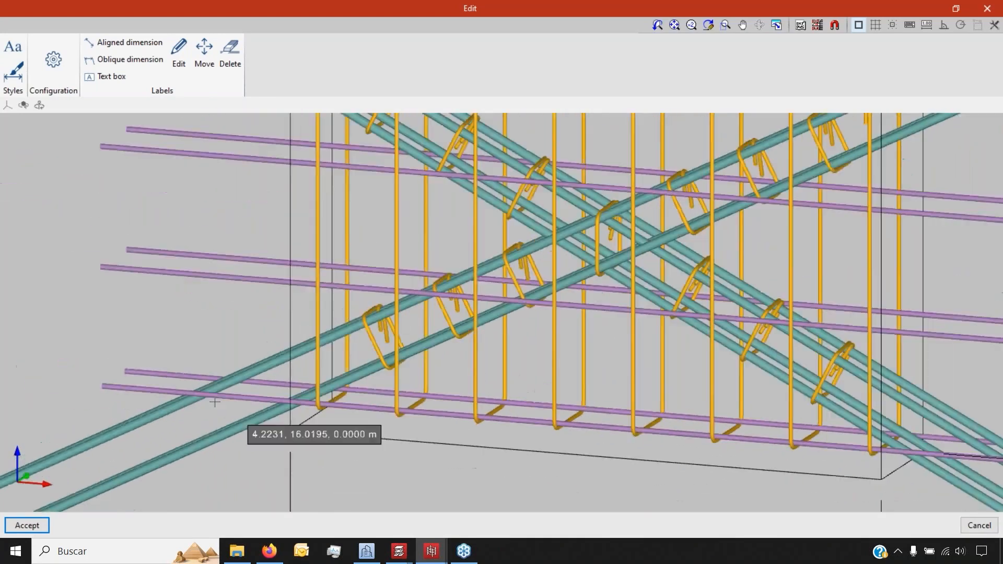
scroll(421, 222, down, 2)
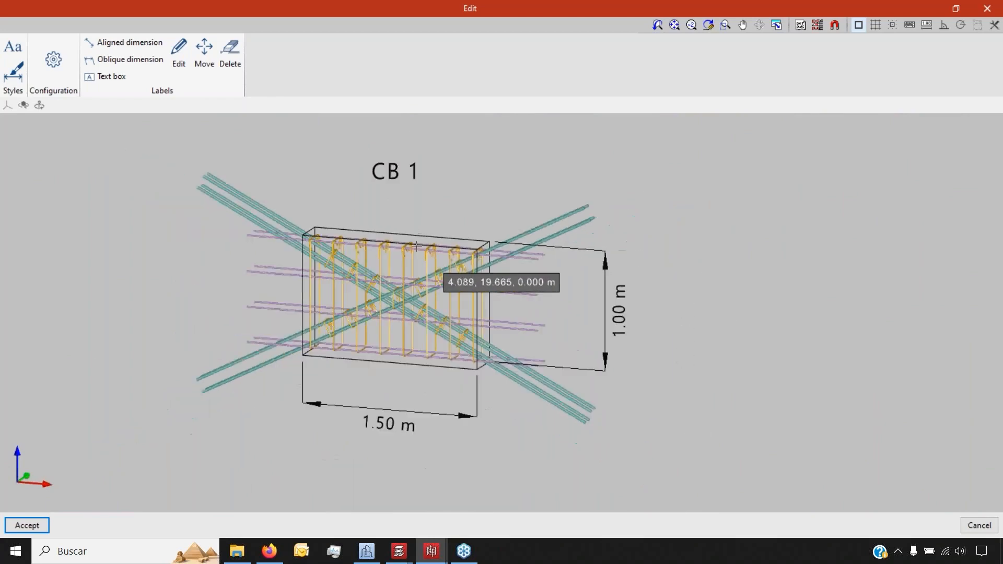
scroll(230, 220, up, 1)
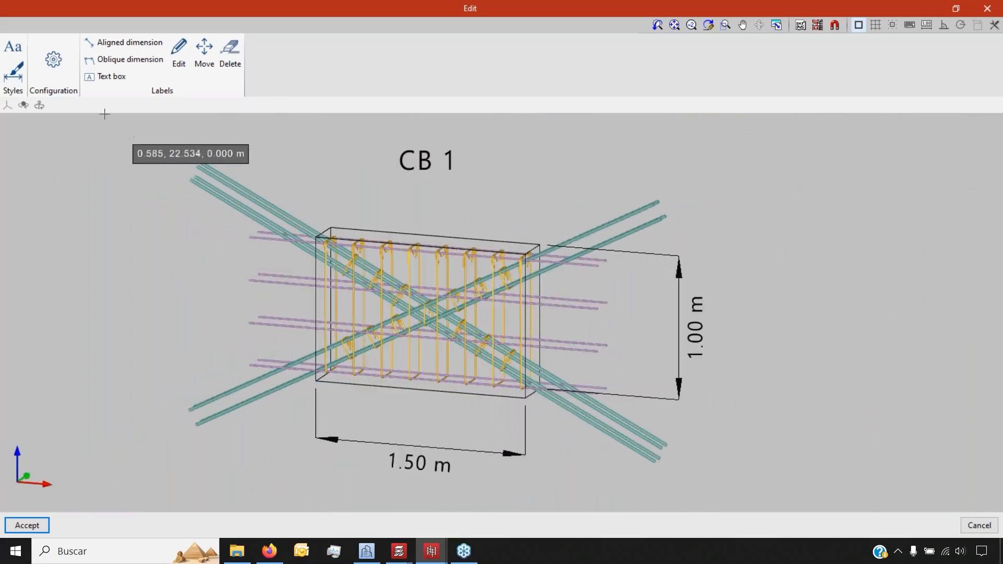
- Try to place an oblique dimension on the reinforcement of the CB 1 view
click(107, 76)
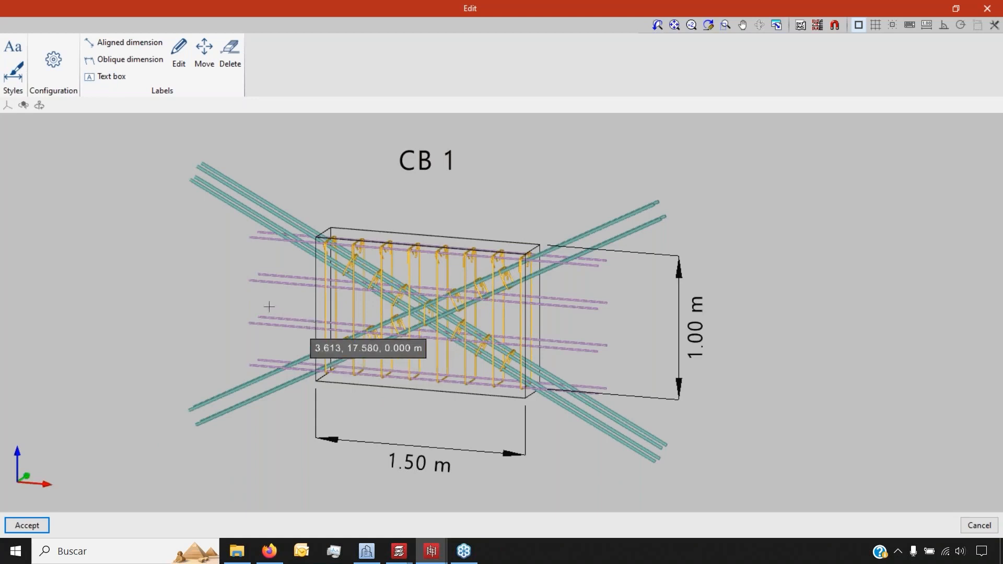
click(127, 59)
click(453, 296)
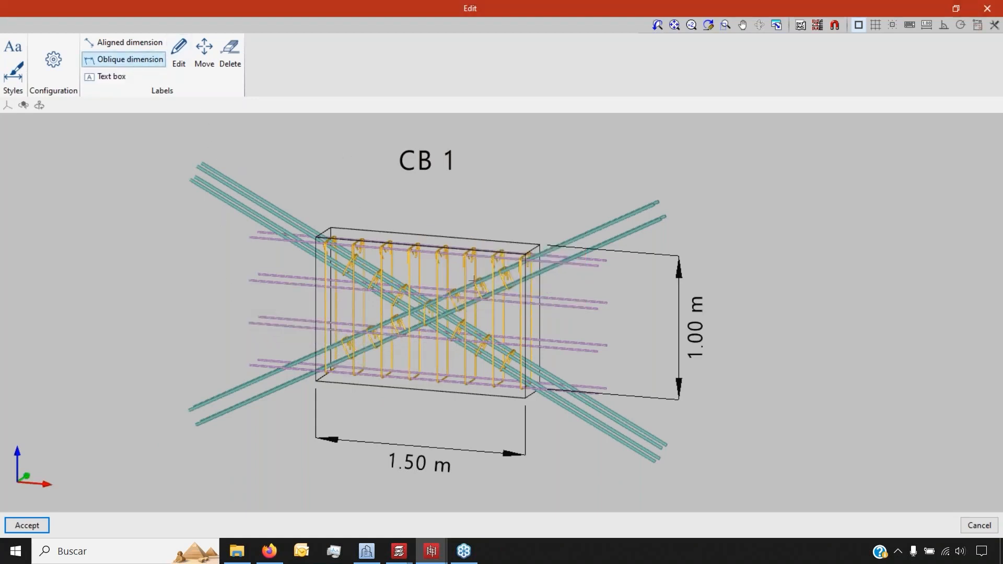
scroll(348, 204, up, 2)
scroll(348, 205, up, 2)
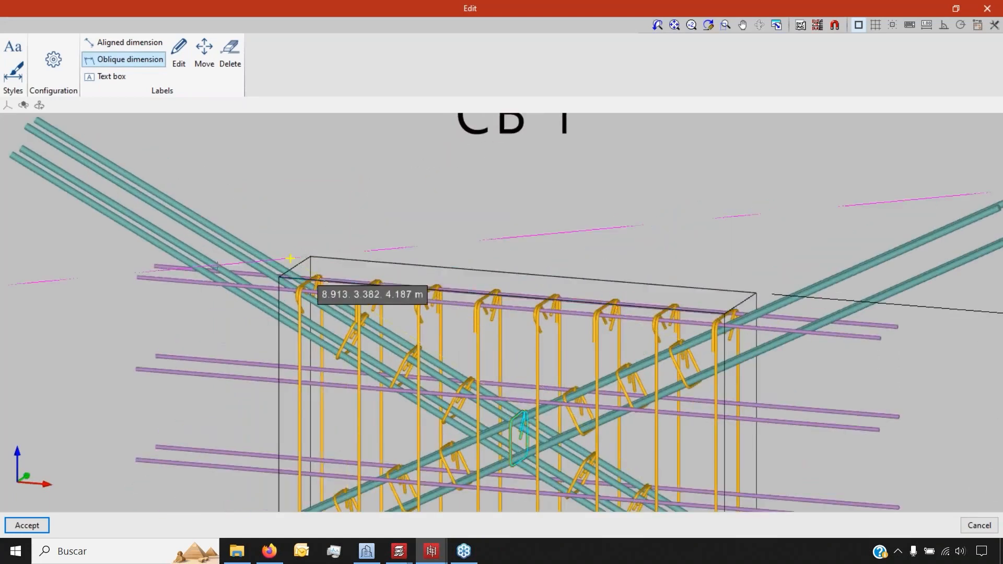
scroll(201, 287, down, 3)
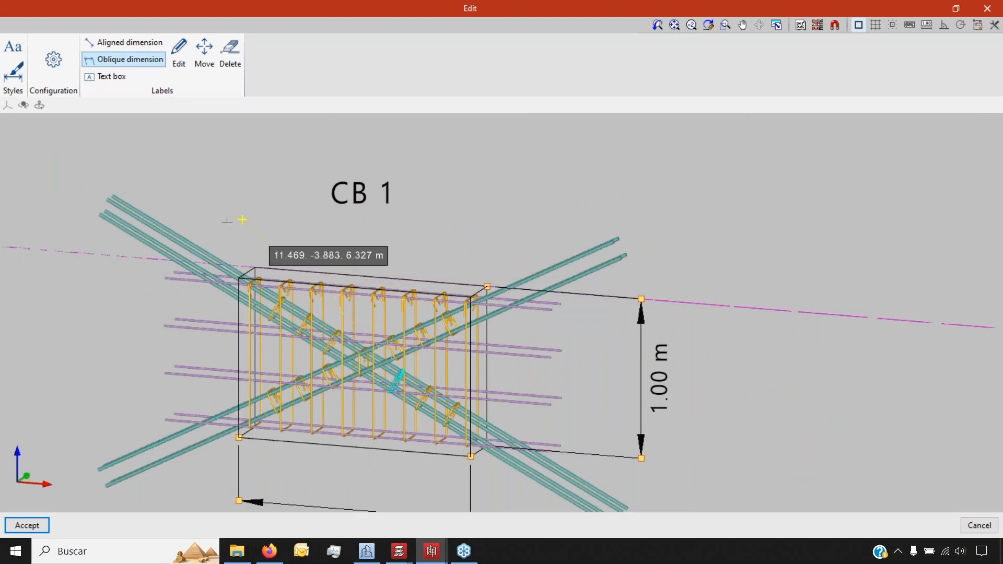
scroll(228, 224, up, 2)
scroll(157, 238, down, 5)
- Place a text box reading "Annotation" in Normal style above the 1.50 m dimension of CB 1
click(122, 82)
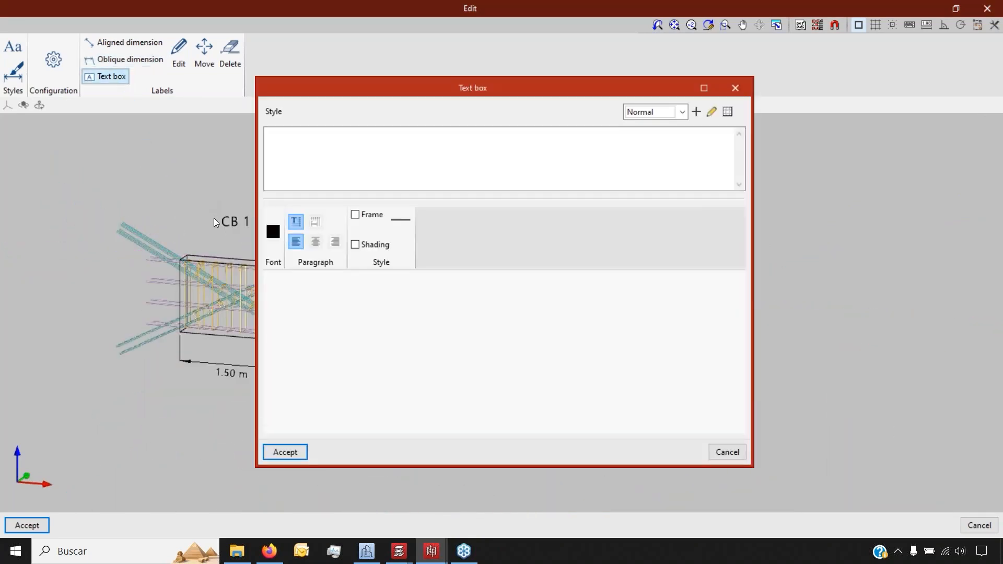
text(Annota)
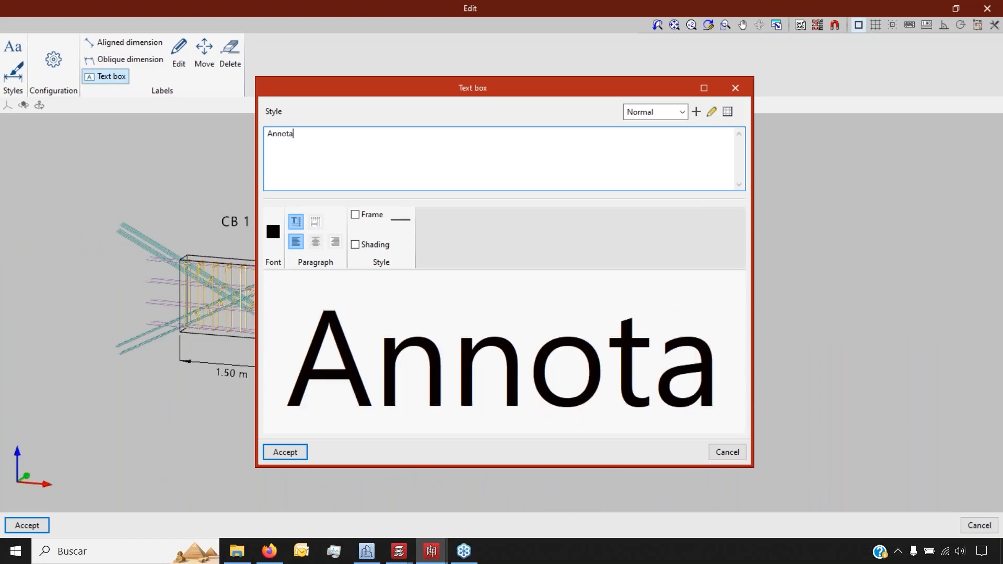
text(tion)
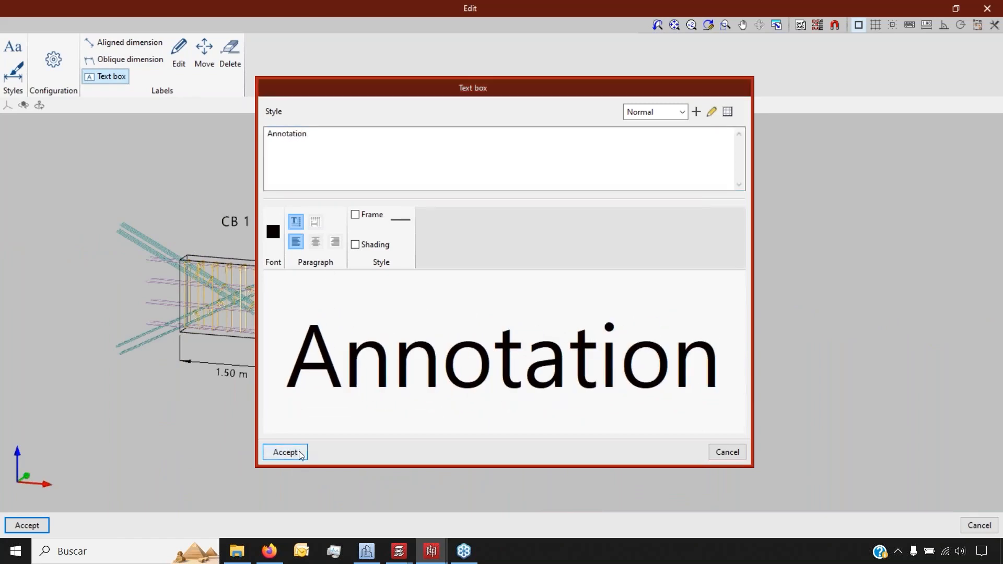
click(299, 459)
scroll(235, 349, up, 4)
scroll(235, 350, up, 2)
click(235, 350)
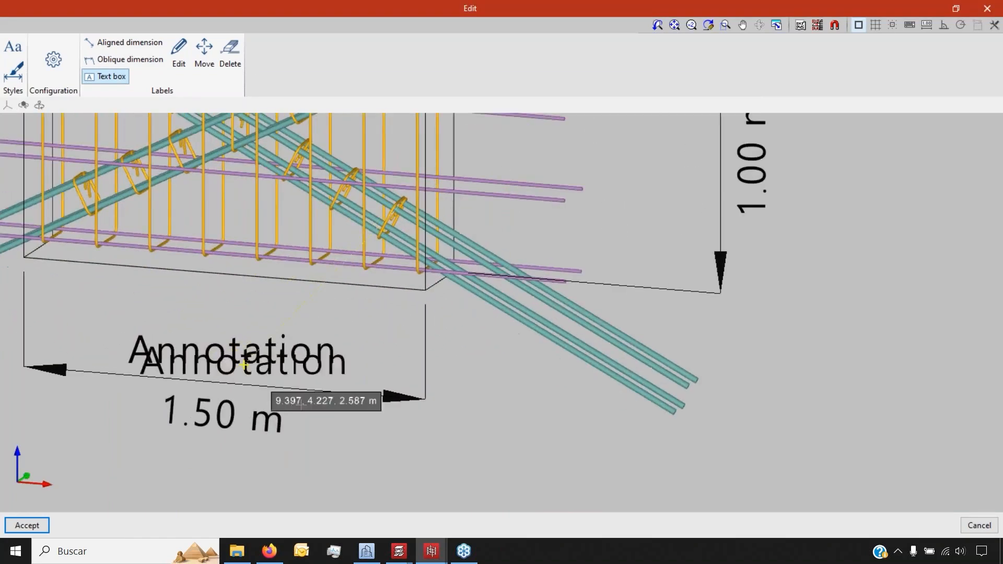
scroll(455, 460, down, 4)
- Move the 1.00 m height dimension closer to the CB 1 beam and close the view editor
click(204, 48)
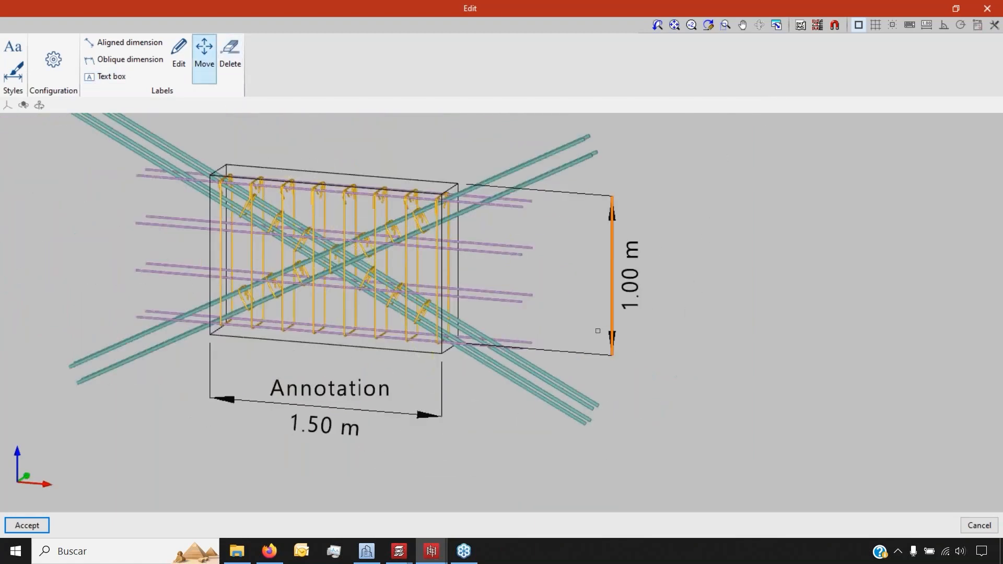
click(611, 355)
click(586, 355)
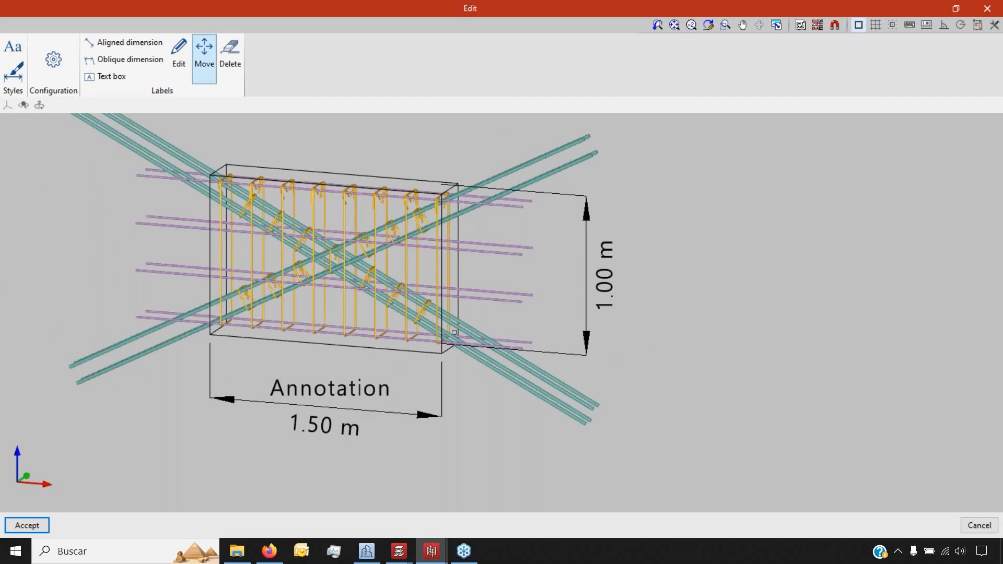
click(27, 525)
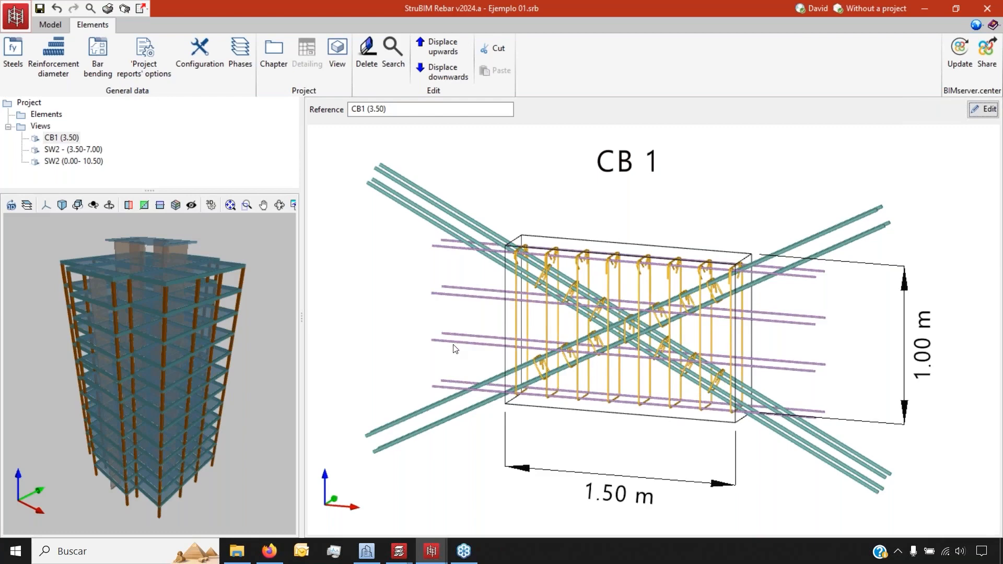
- Generate the Reinforcement details report with all chapters, look through its pages and close it
click(108, 9)
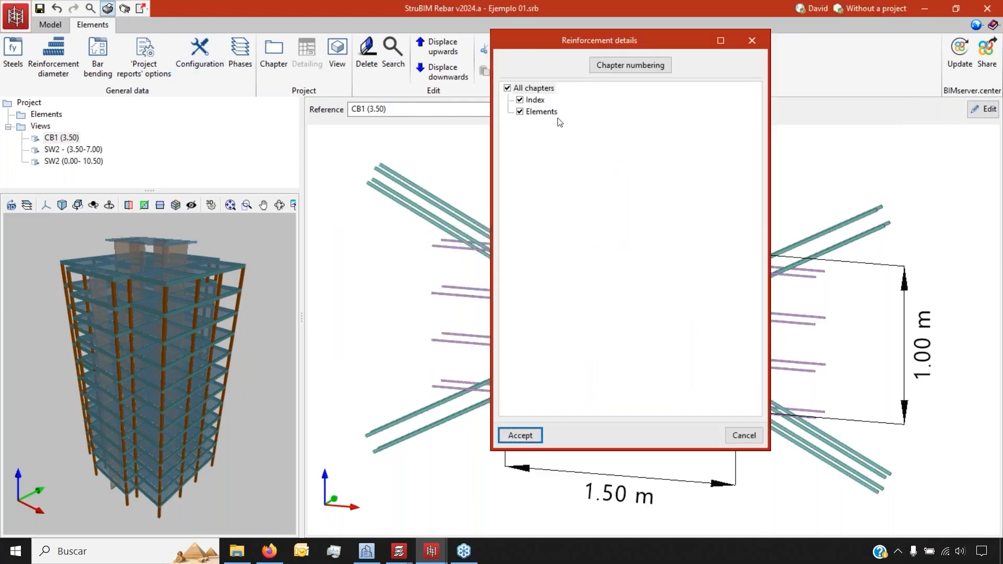
click(522, 431)
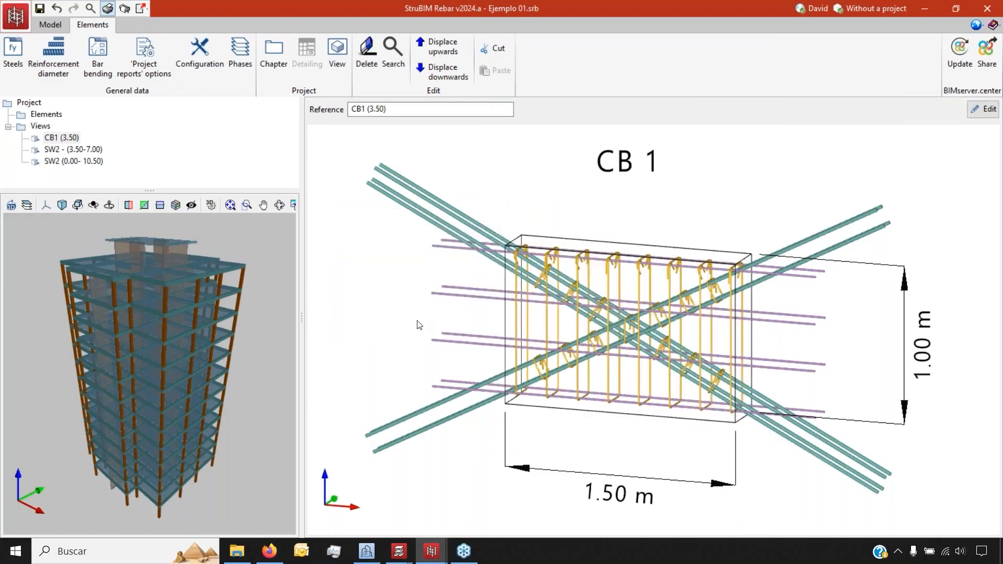
scroll(411, 319, down, 15)
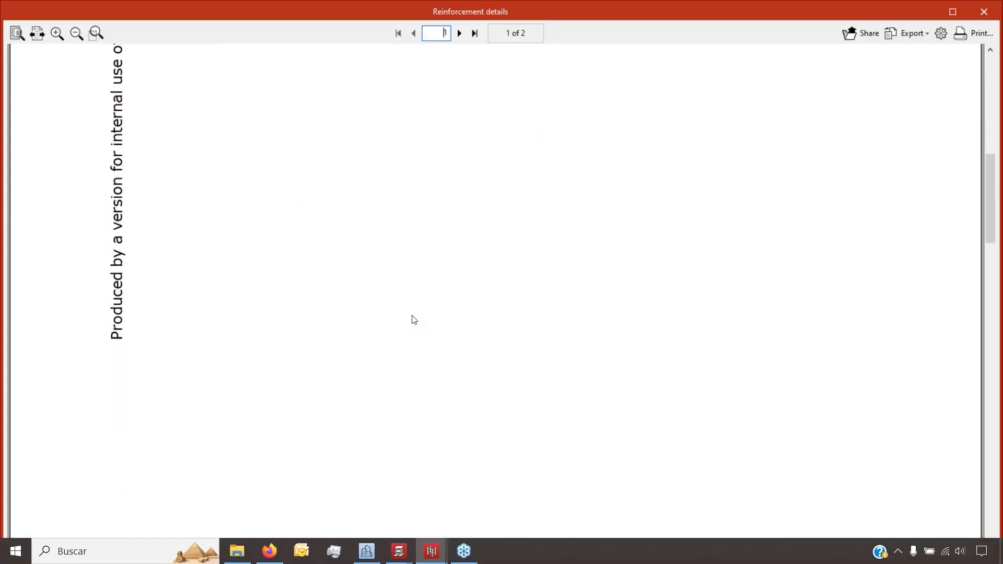
click(984, 11)
- Add a drawing containing the views CB1 (3.50), SW2 - (3.50-7.00) and SW2 (0.00- 10.50), with DWG as its peripheral
click(124, 8)
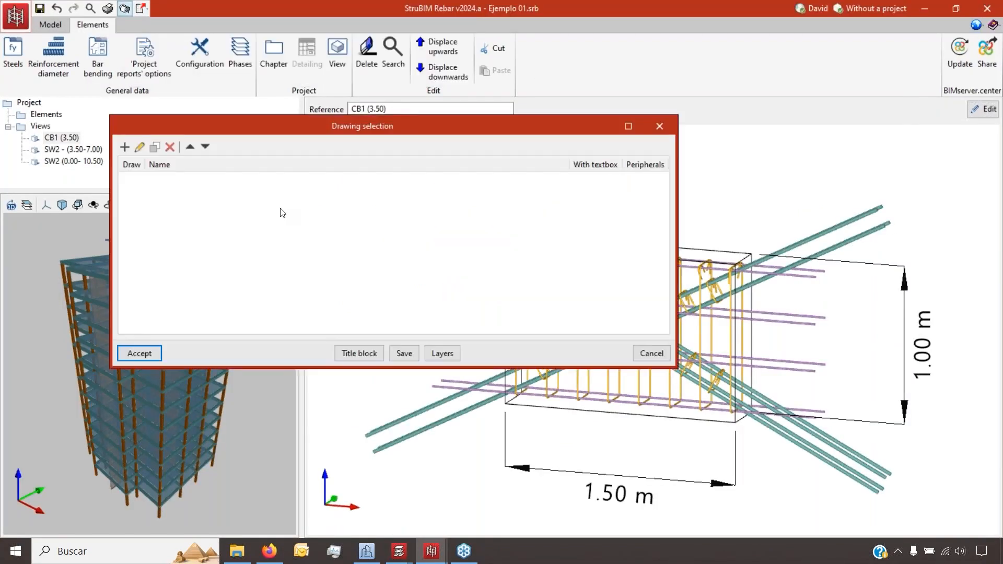
click(126, 147)
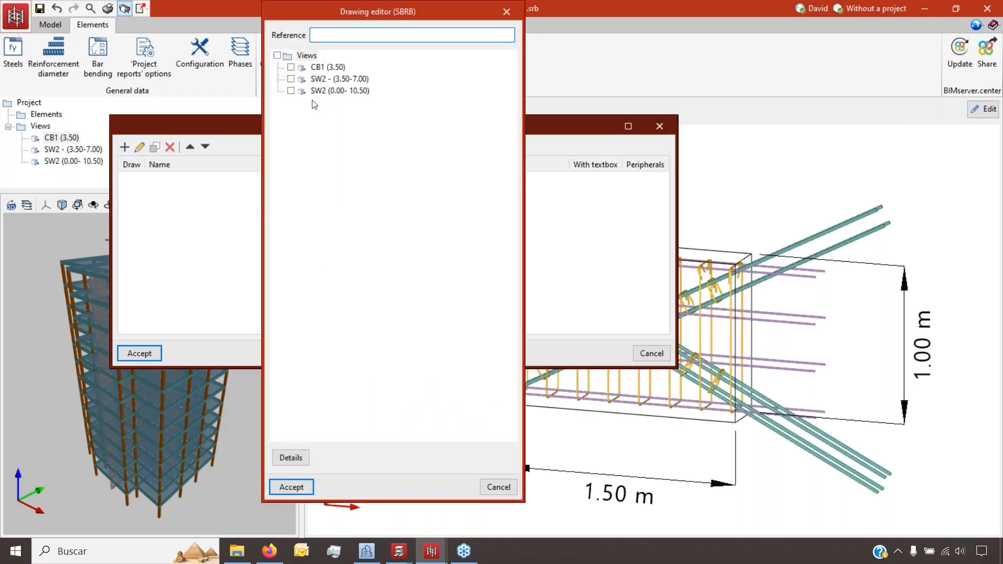
click(291, 68)
click(291, 80)
click(291, 91)
click(305, 489)
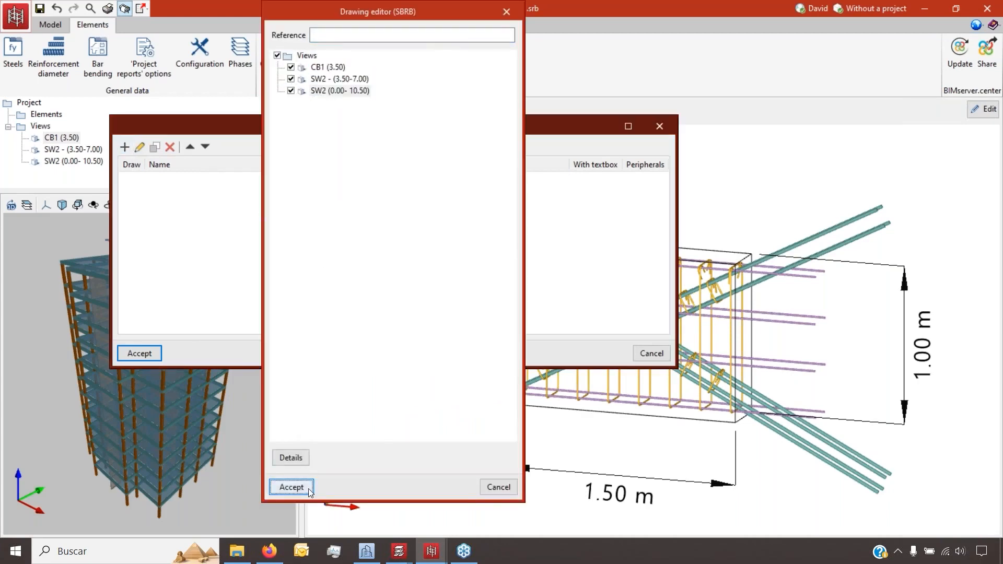
drag(496, 121, 401, 121)
click(568, 180)
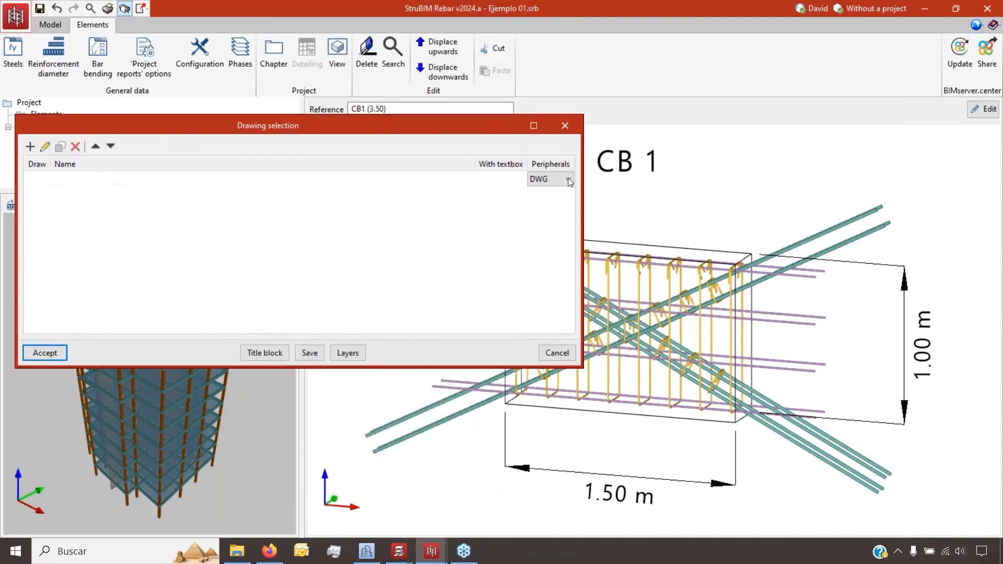
click(568, 179)
click(569, 190)
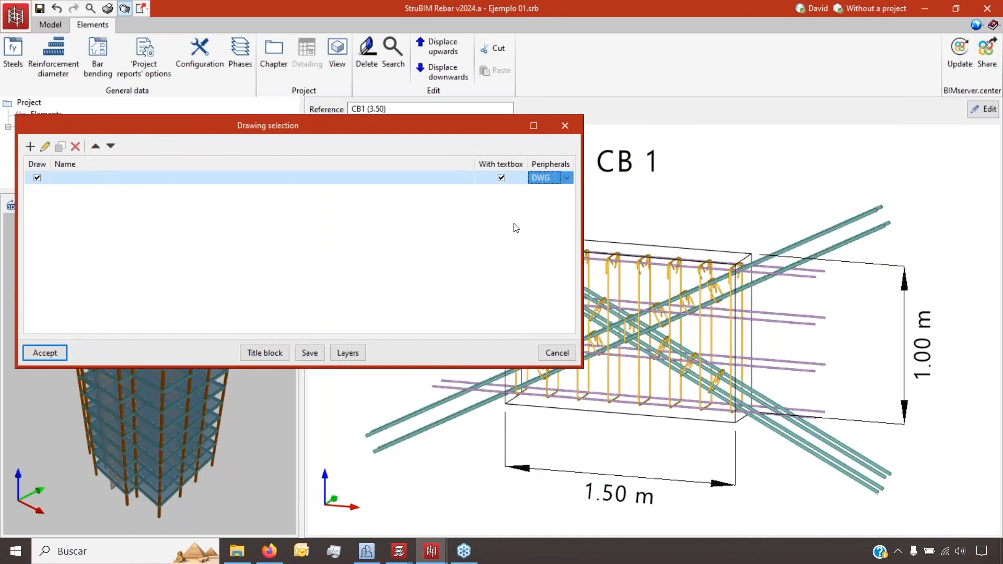
- Generate the drawing layout, display the detail of all the drawings, examine the sheet and close the drawing output
click(42, 353)
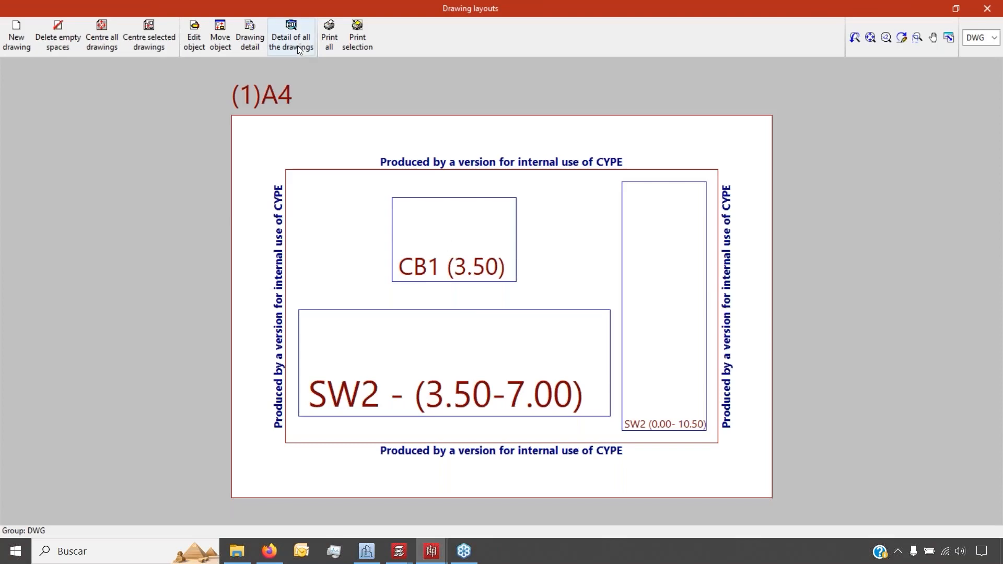
click(299, 47)
scroll(287, 246, up, 5)
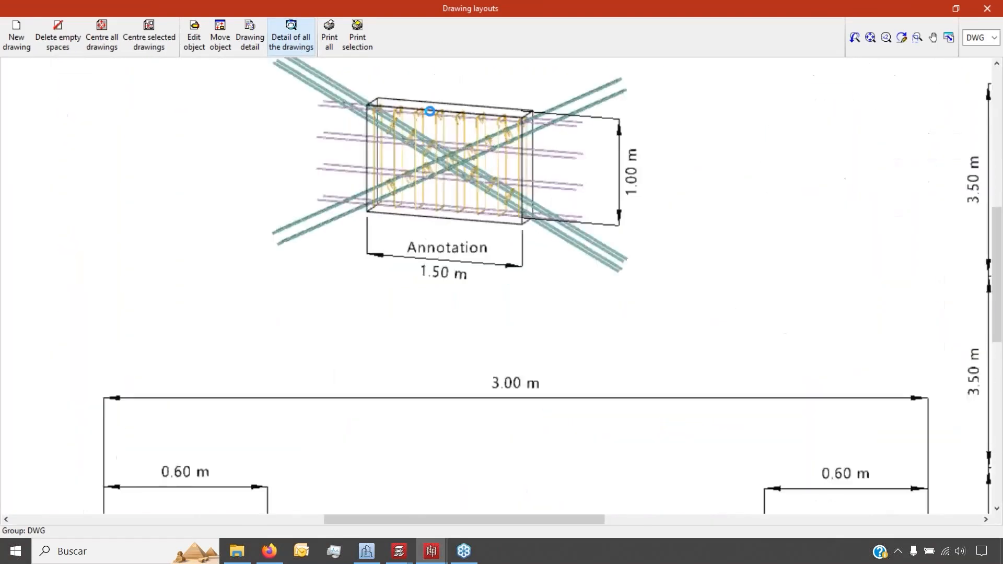
scroll(286, 246, down, 5)
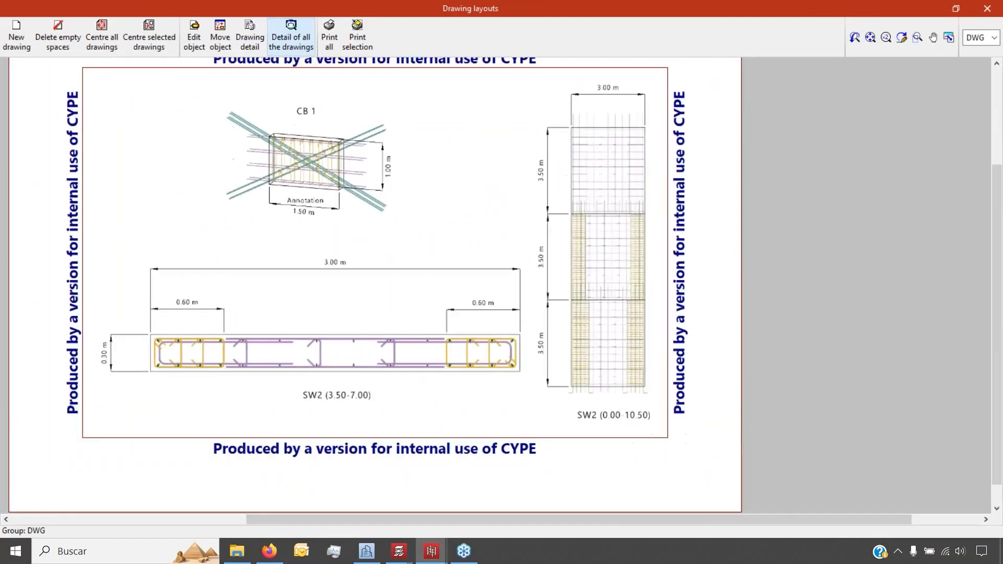
click(995, 9)
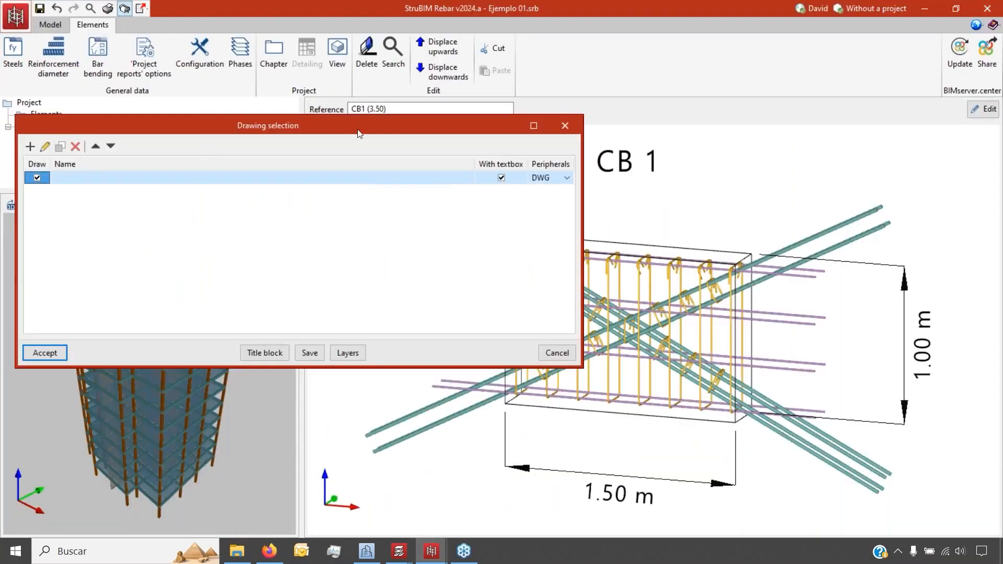
click(565, 127)
- Look at the available IFC and BVBS export options, check the New job DWG plan in CYPECAD and return to Ejemplo 01
click(141, 9)
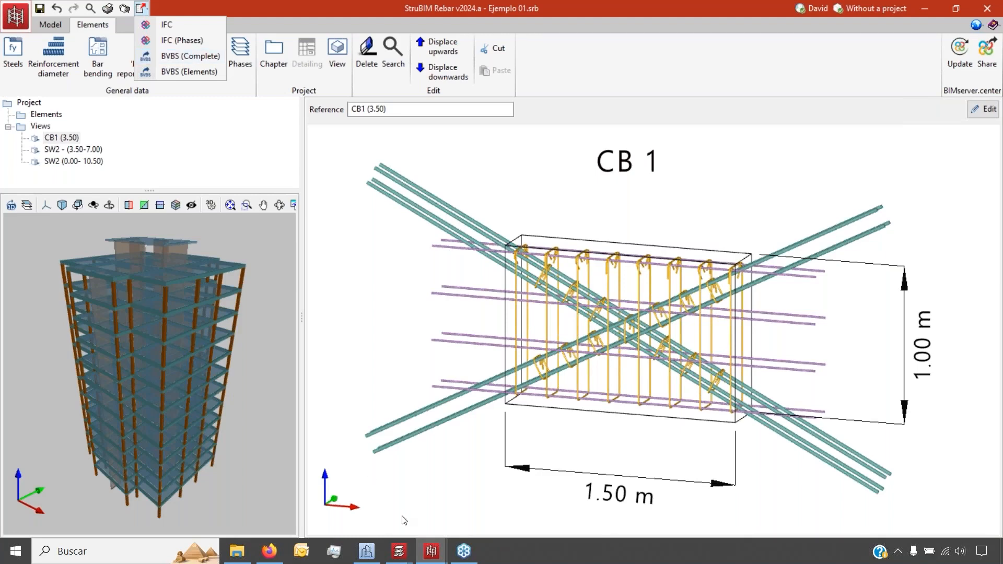
mouse_move(403, 559)
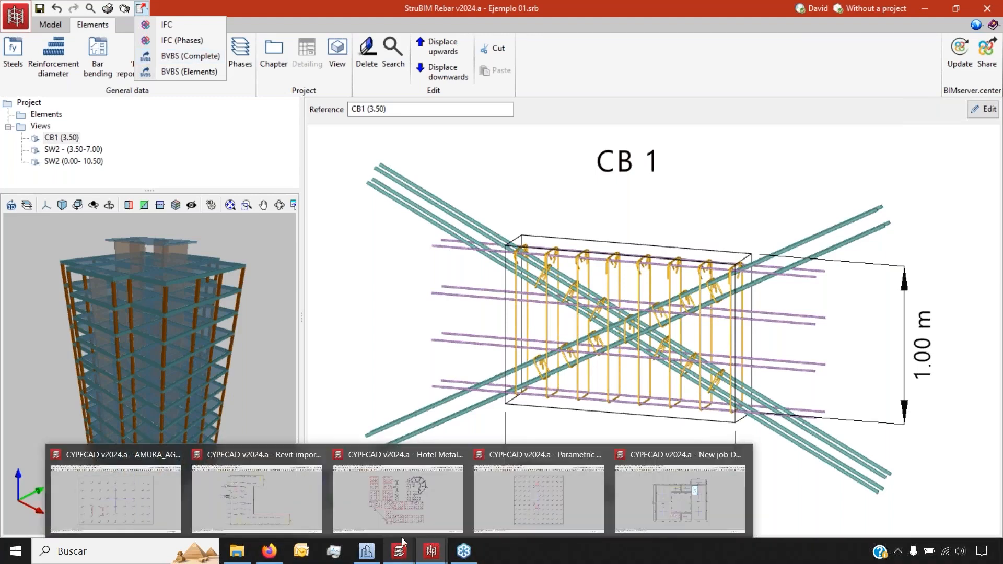
click(657, 497)
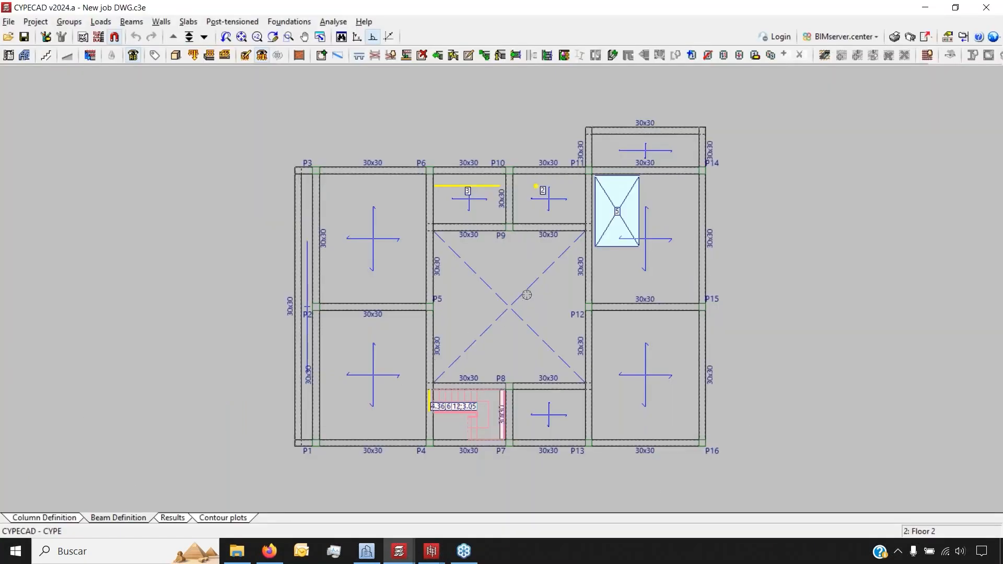
middle_drag(527, 295, 479, 303)
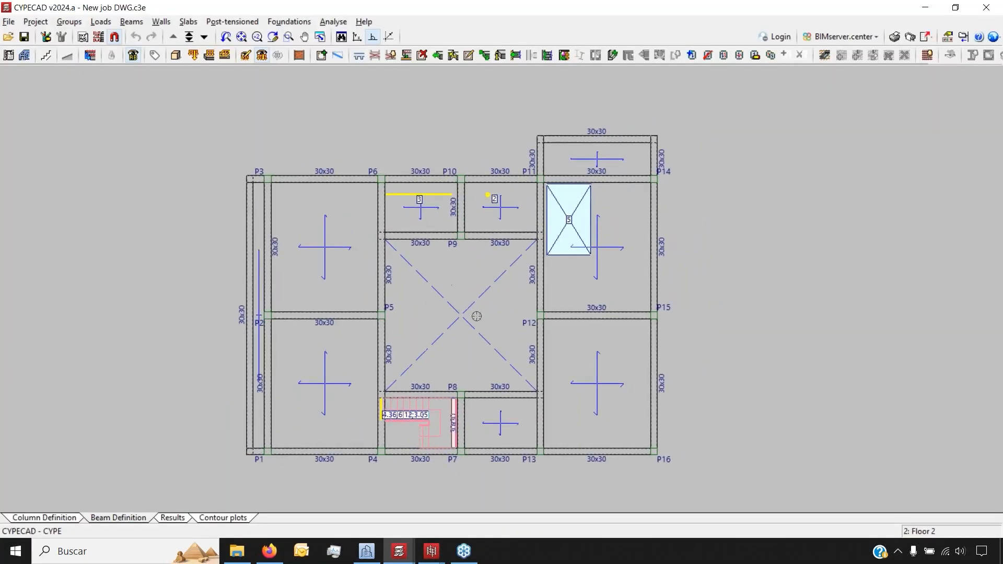
mouse_move(436, 551)
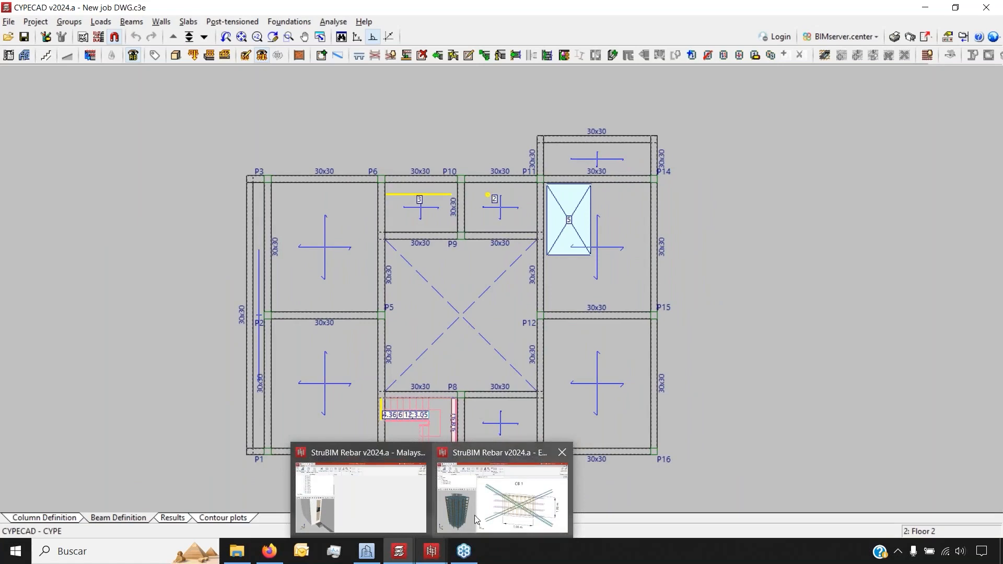
click(491, 506)
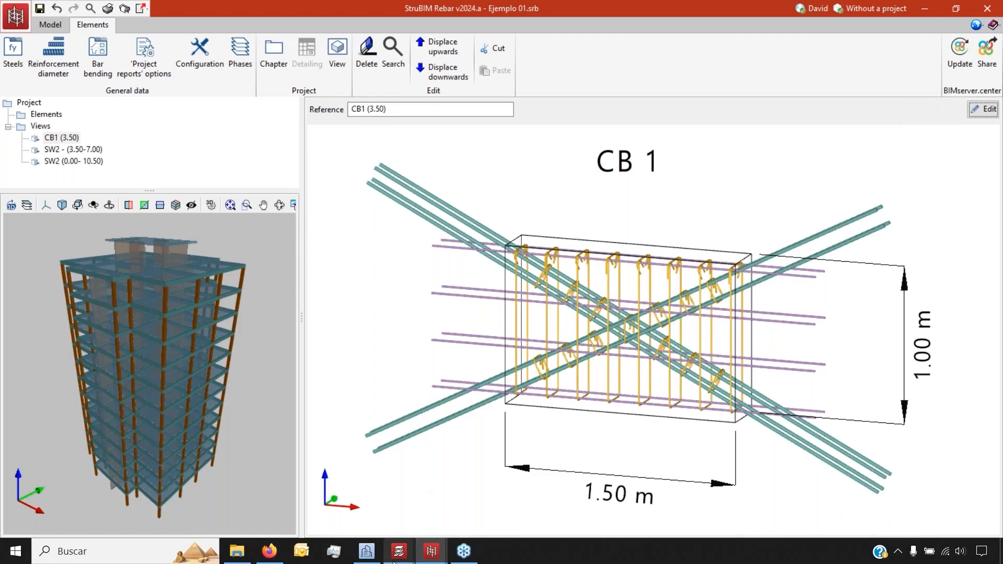
- Switch to New job DWG in CYPECAD and generate its column detailing, frames, layout plan and column schedule drawings, accepting the title block fields
mouse_move(395, 556)
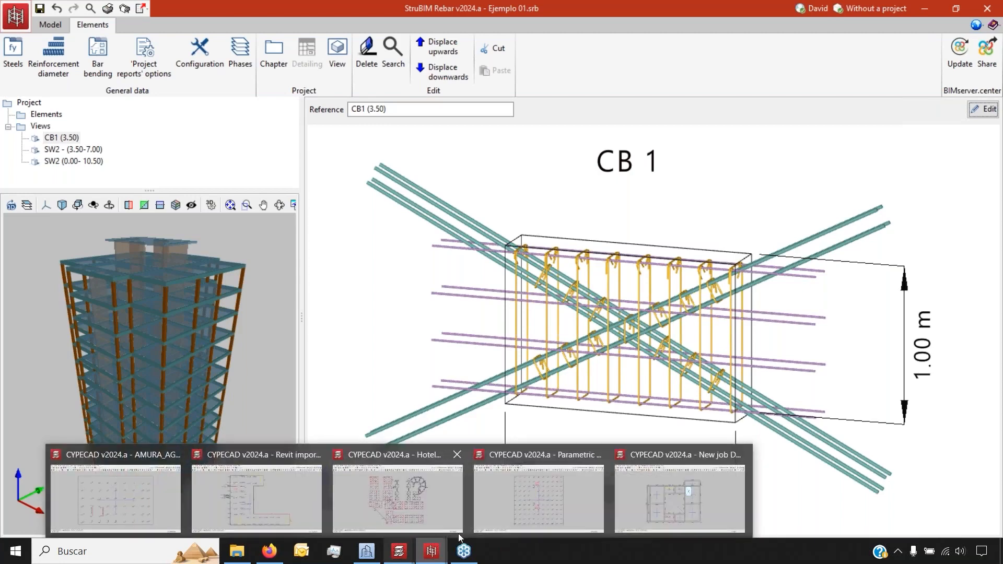
click(662, 509)
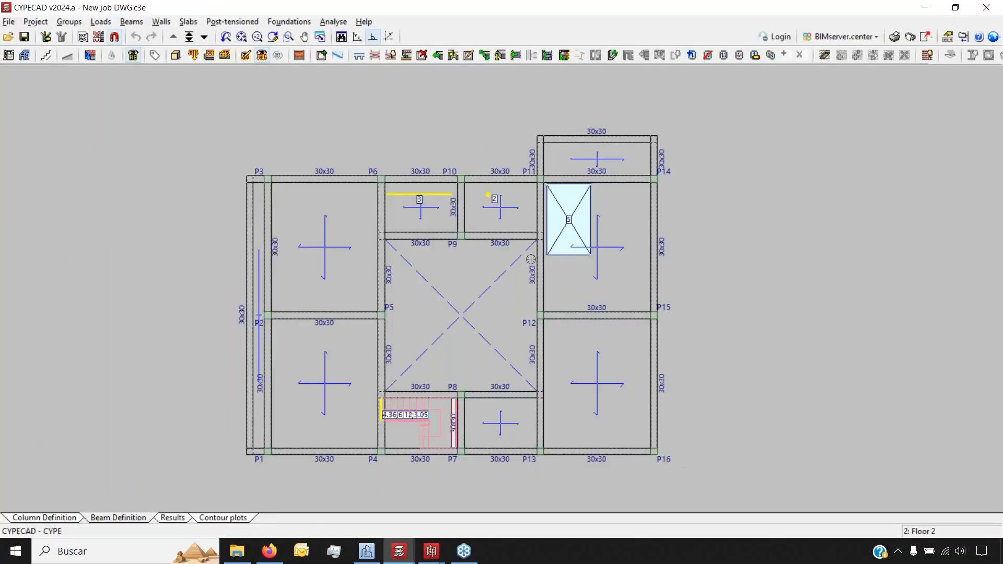
click(910, 36)
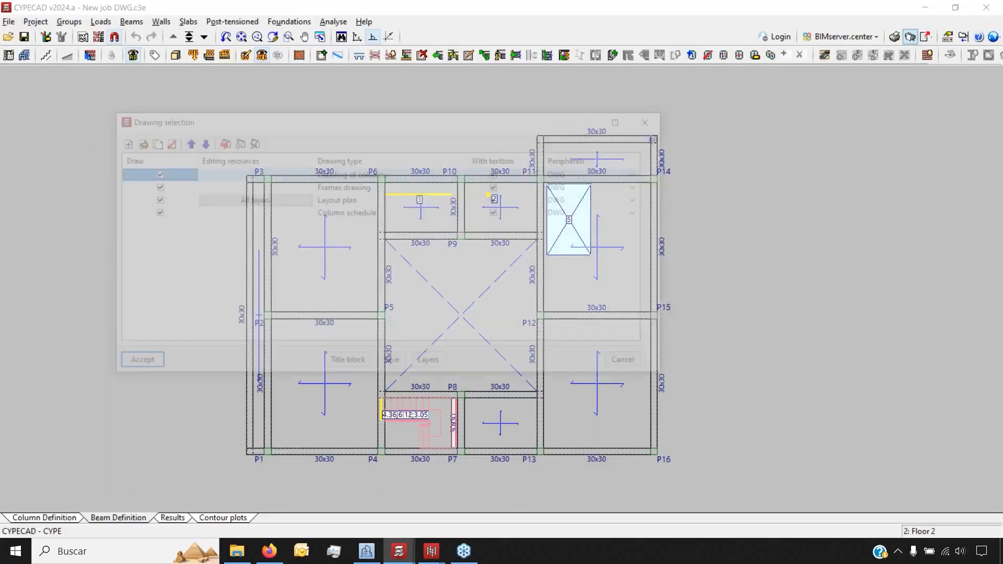
click(146, 367)
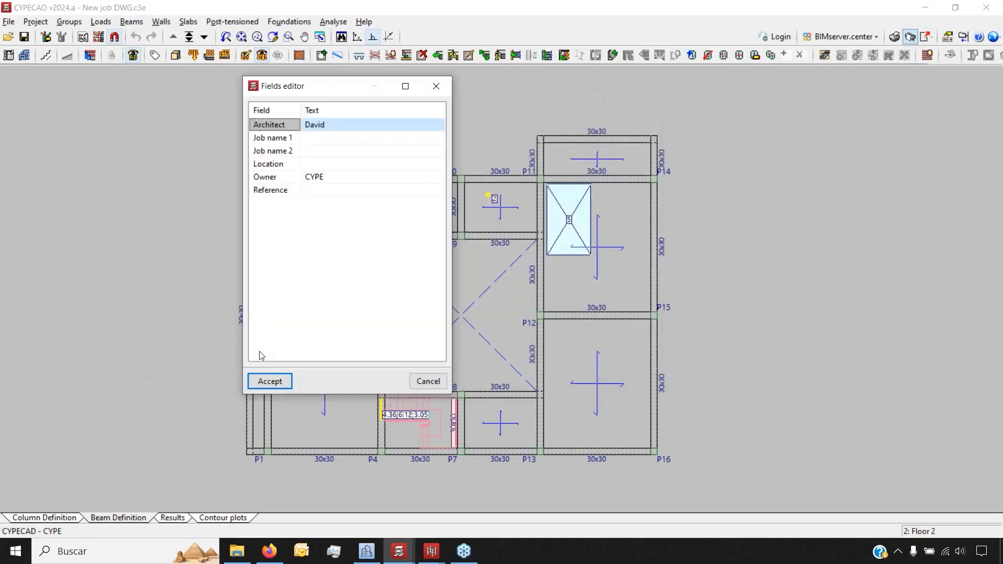
click(282, 384)
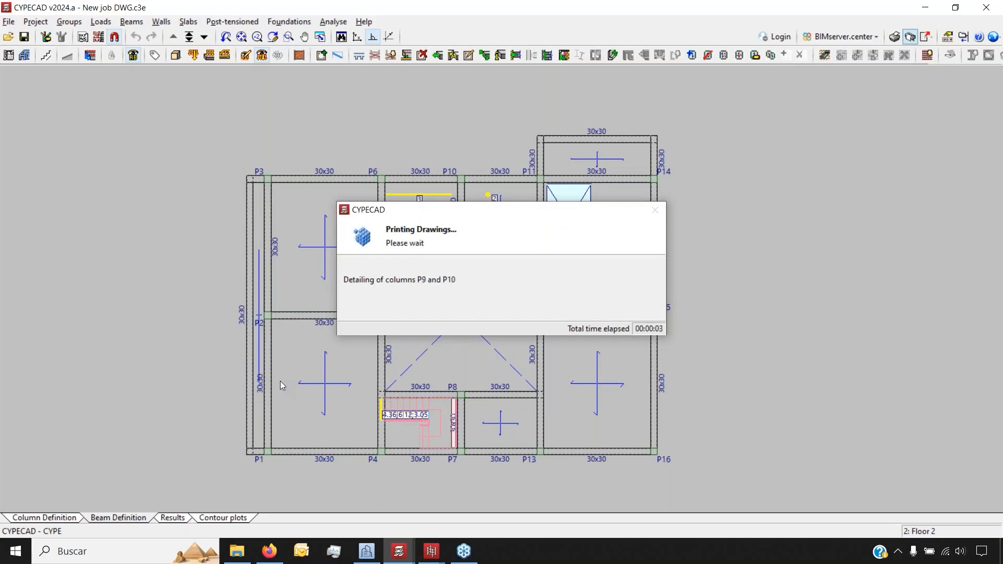
mouse_move(431, 550)
click(499, 505)
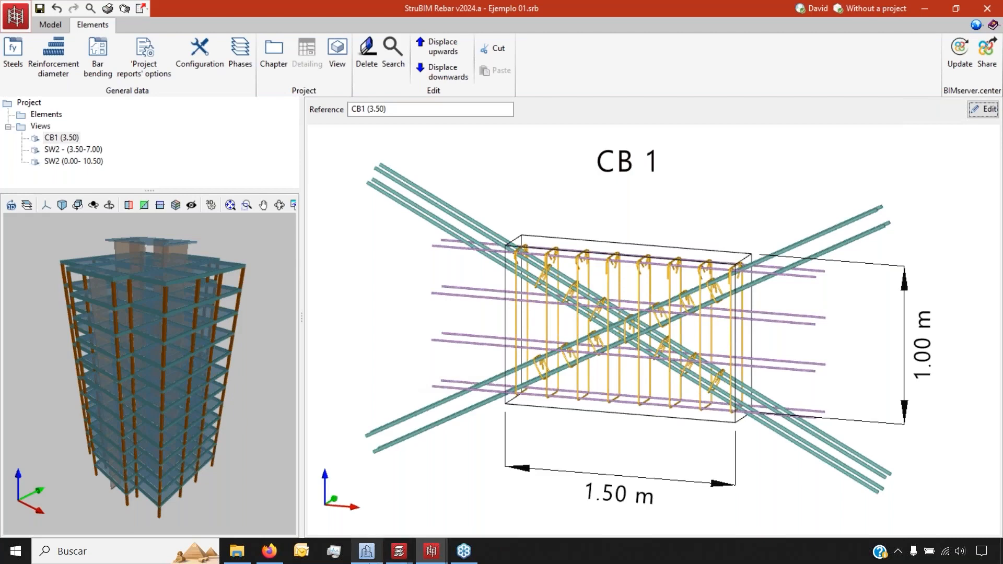
click(367, 551)
scroll(366, 395, down, 3)
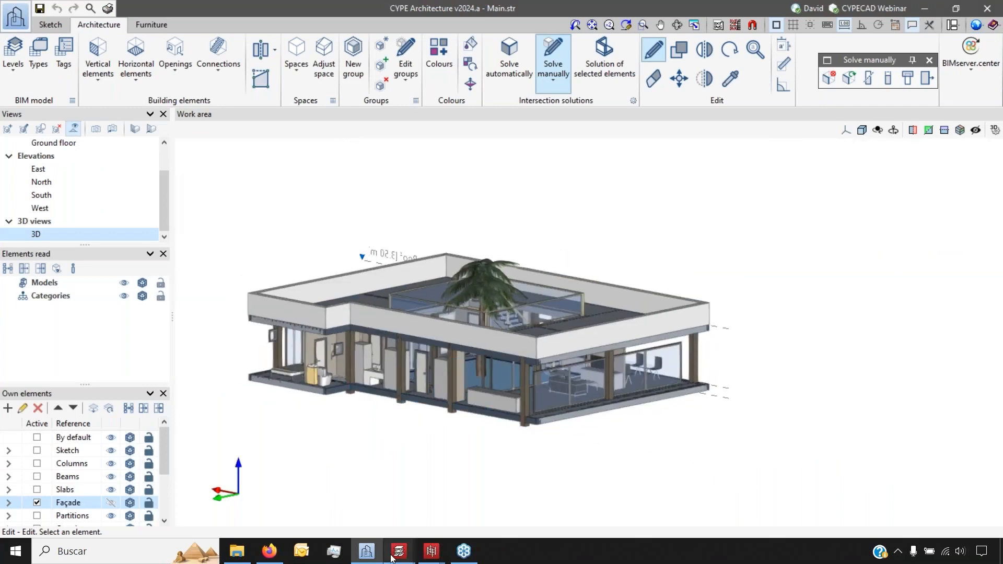
- Return to New job DWG in CYPECAD, look over the generated drawing layouts and close the drawing output
mouse_move(393, 557)
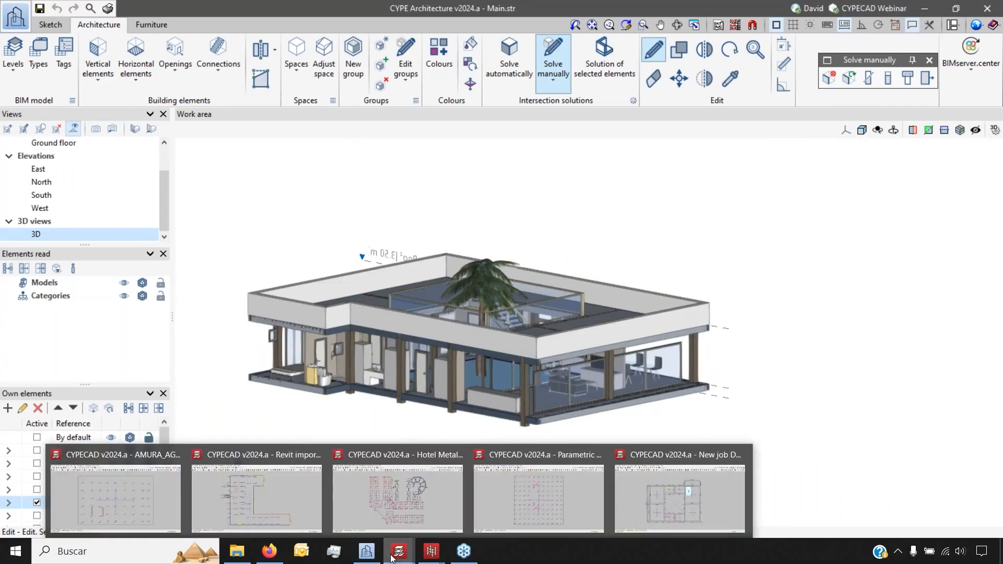
click(709, 500)
click(501, 321)
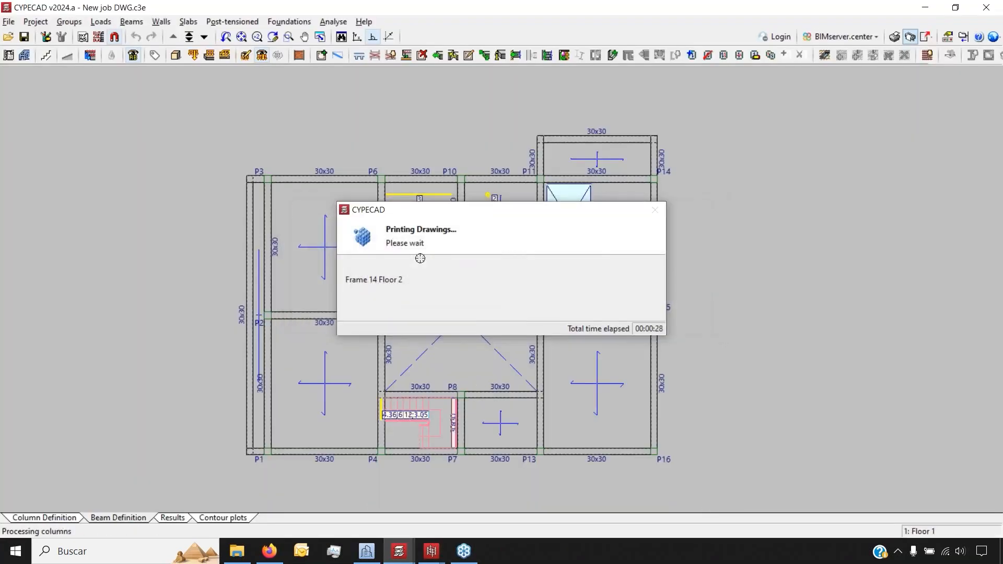
drag(452, 221, 285, 242)
click(519, 334)
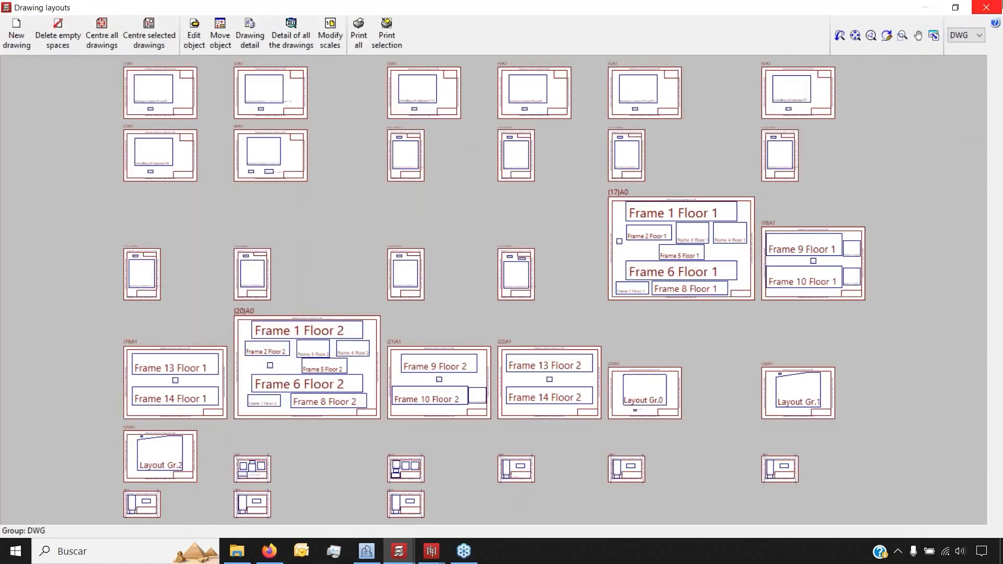
click(986, 7)
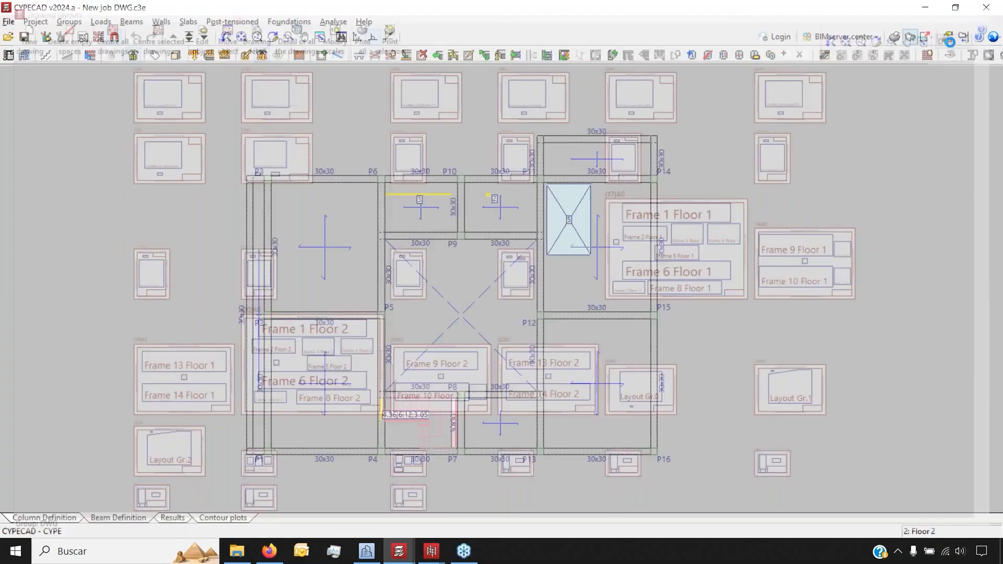
drag(289, 135, 209, 152)
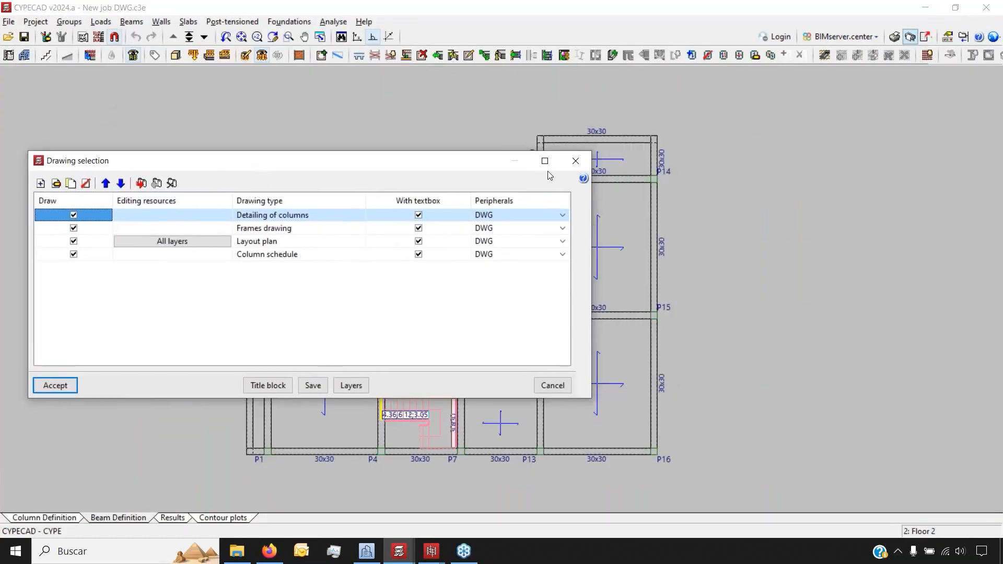
click(577, 160)
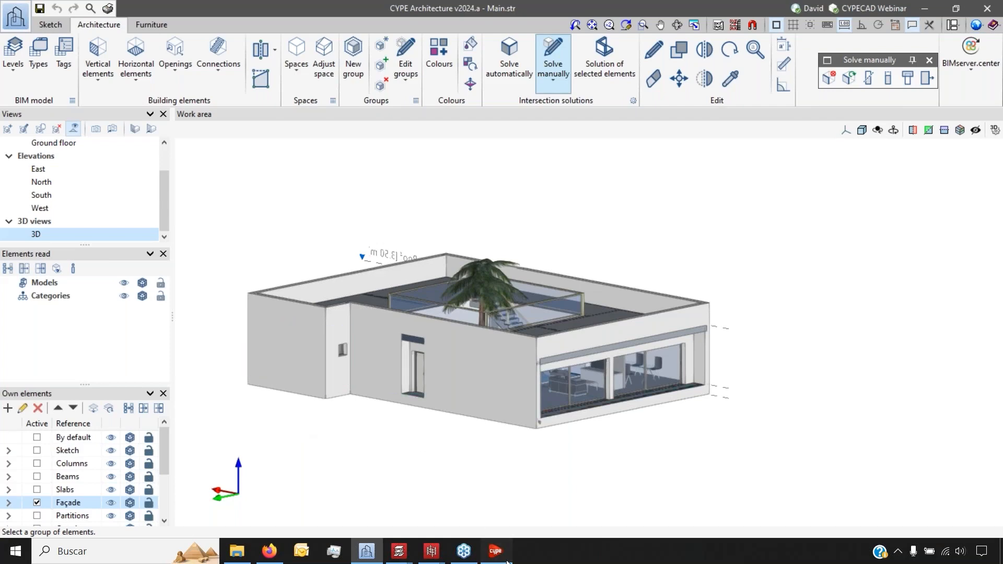
- Start another CYPECAD session and create a new job with the file name New Import_
click(495, 550)
click(495, 550)
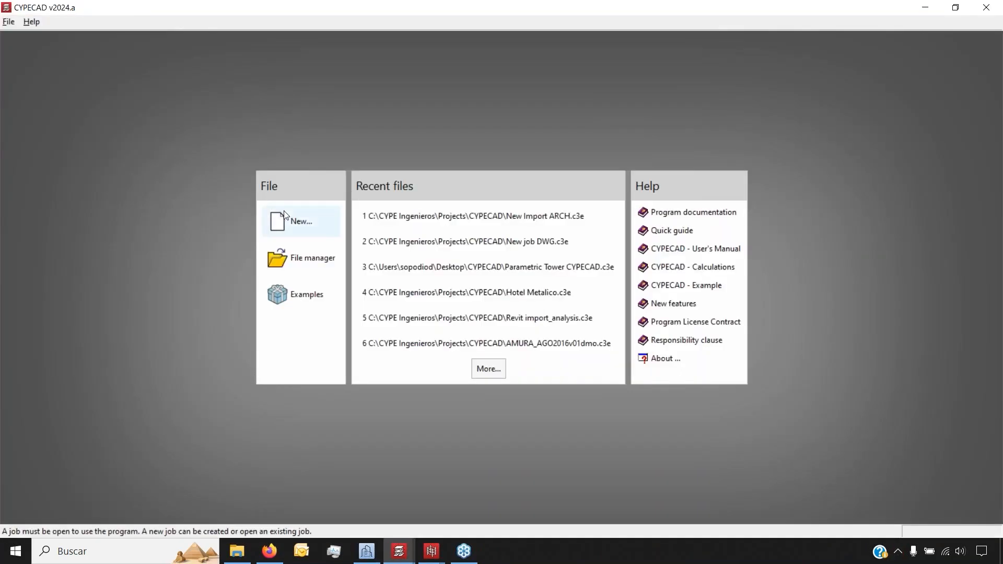
click(286, 220)
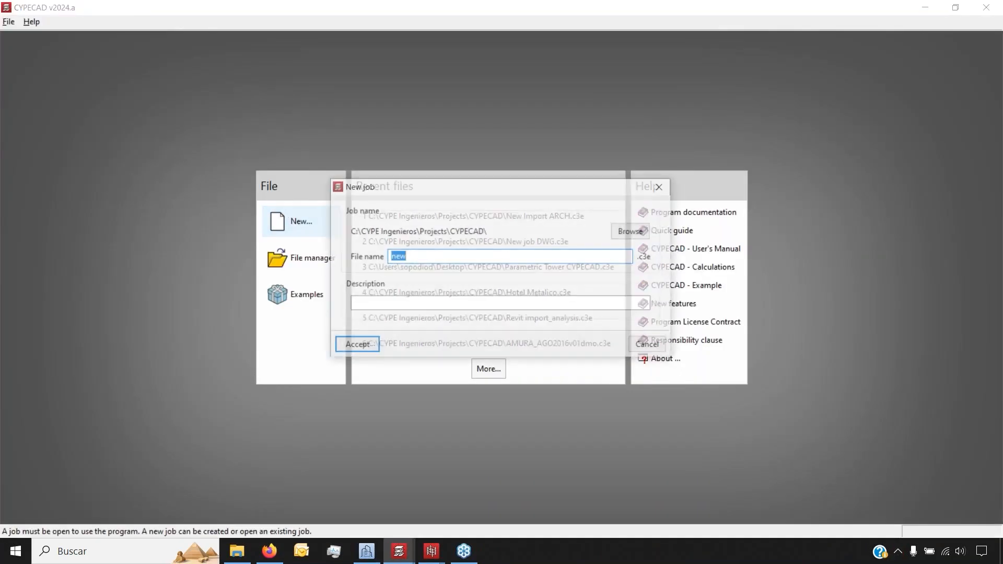
text(N)
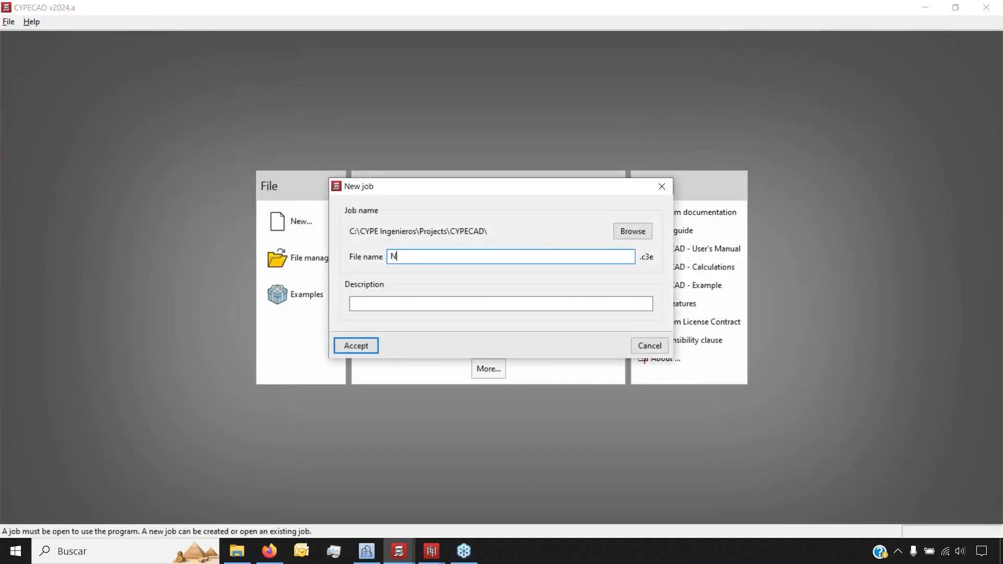
text(ew Import_)
click(349, 345)
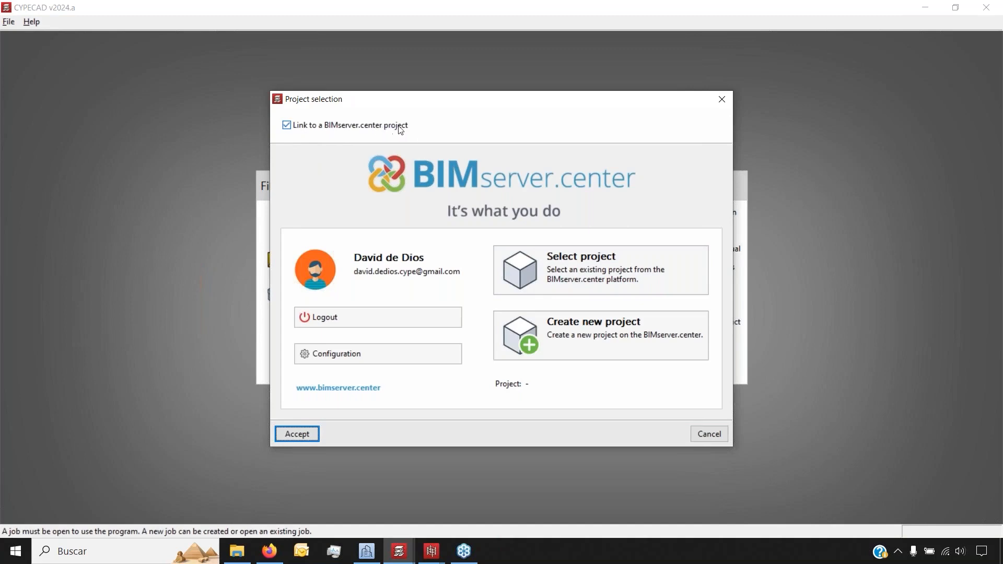
- Switch to CYPE Architecture and check the details of the BIMserver.center project linked to the Main model
click(366, 551)
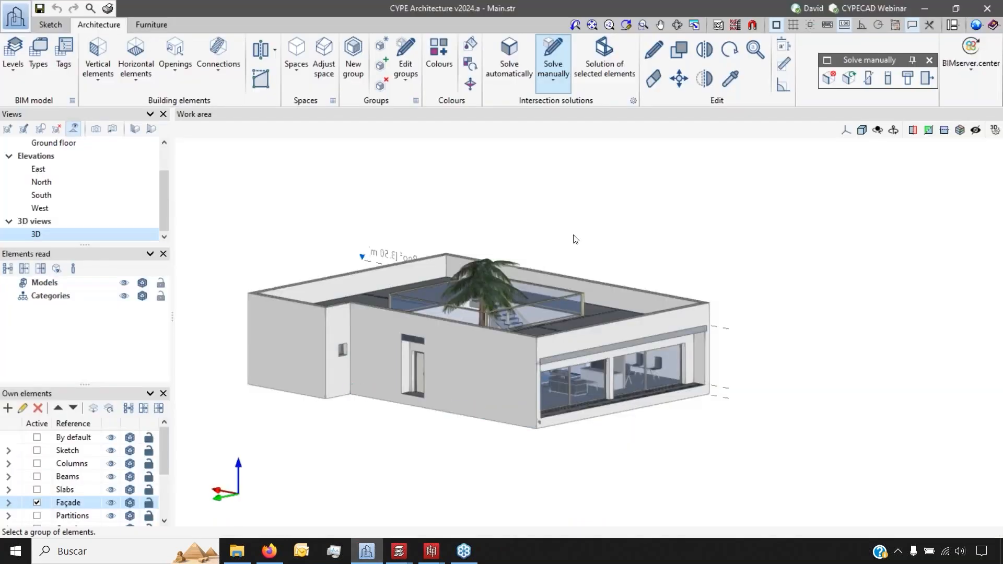
click(882, 9)
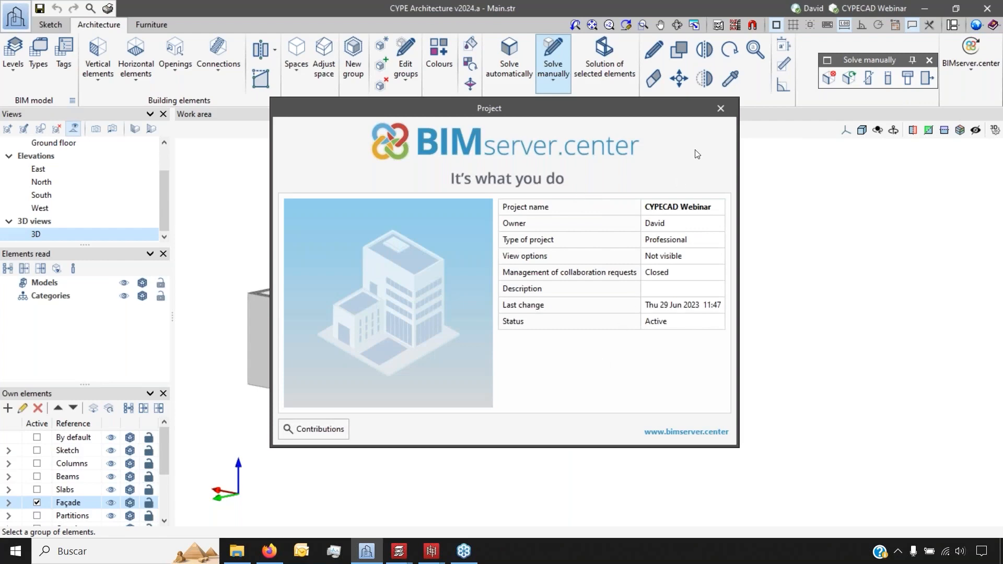
click(720, 109)
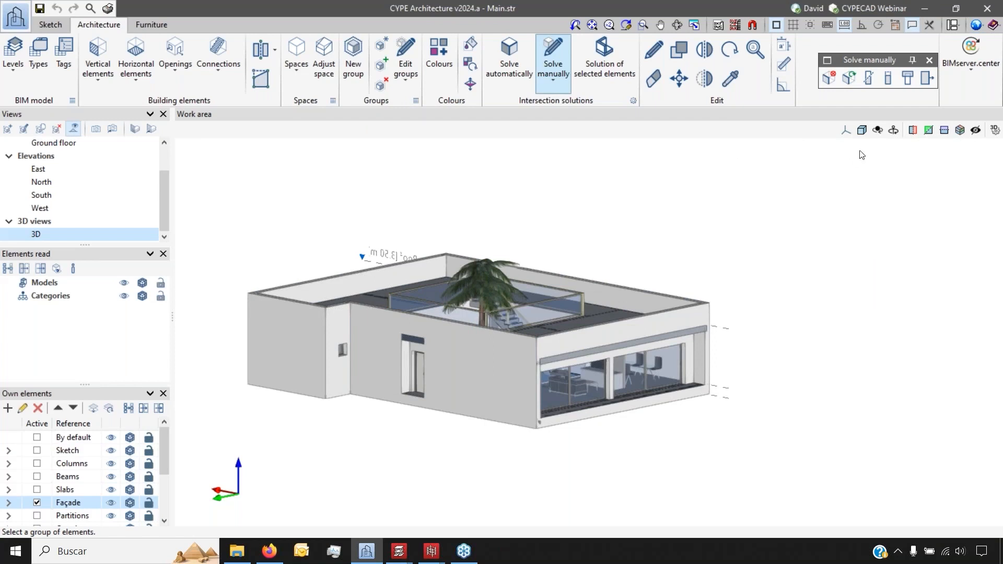
- Look over the BIMserver.center options for updating and sharing the architectural model
click(961, 76)
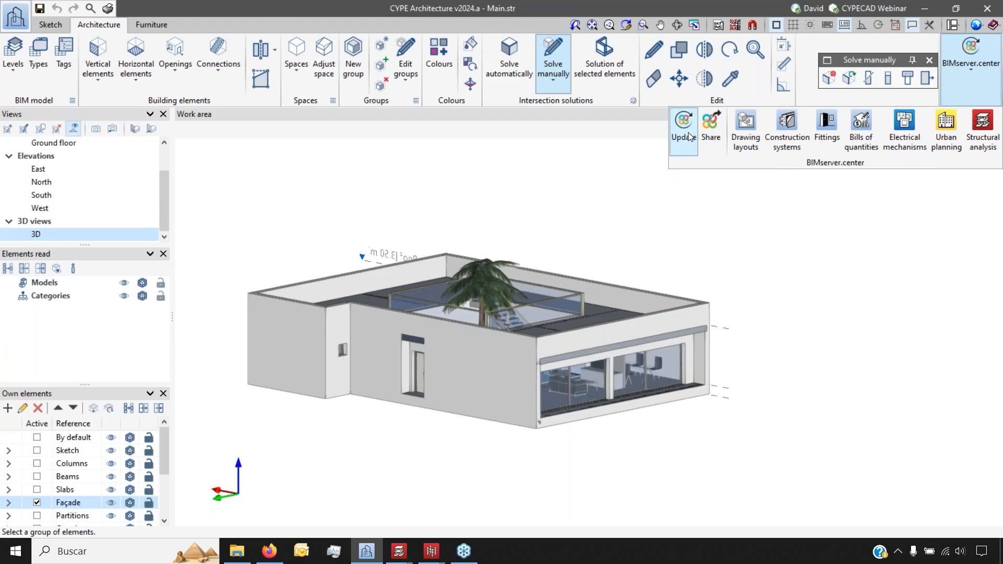
click(963, 86)
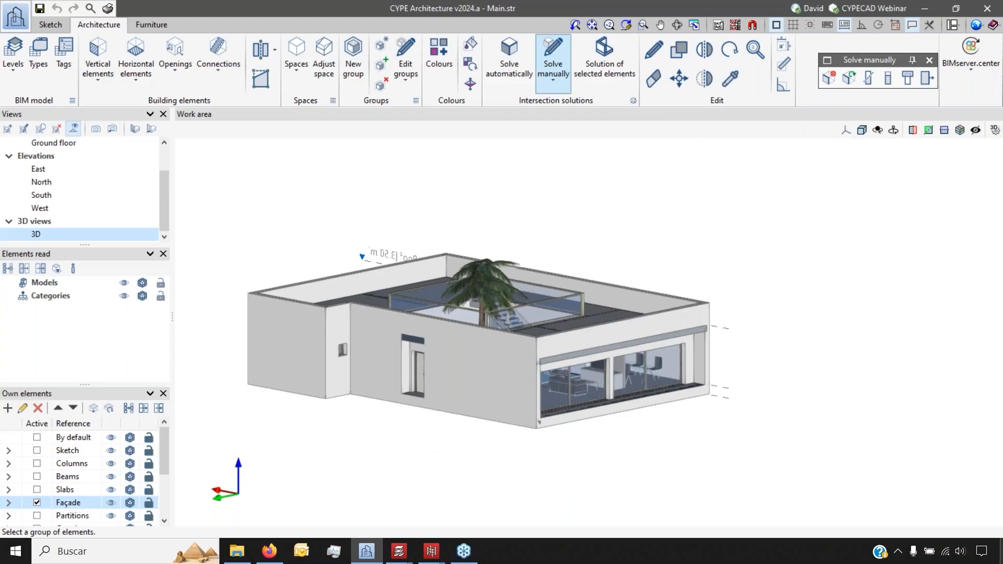
click(1001, 552)
click(899, 489)
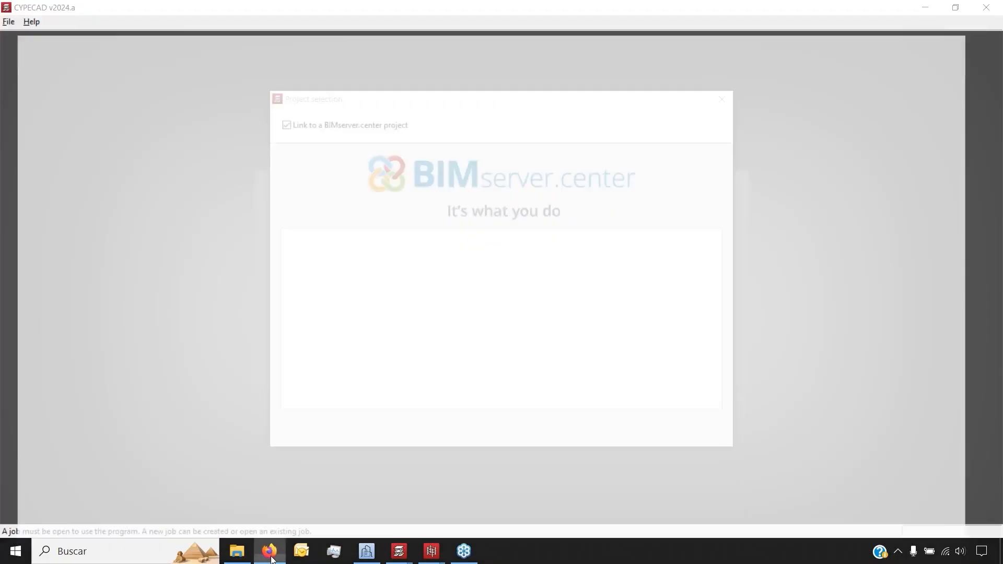
- Switch to the browser, find Plugin Open BIM - Revit in the BIMserver.center Store and open its application website
click(270, 551)
click(117, 14)
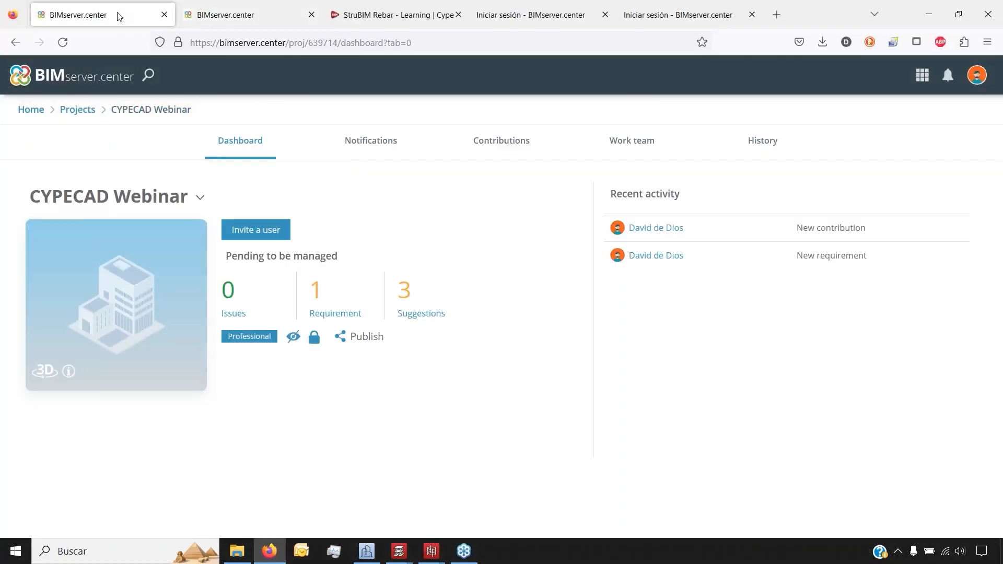
click(922, 74)
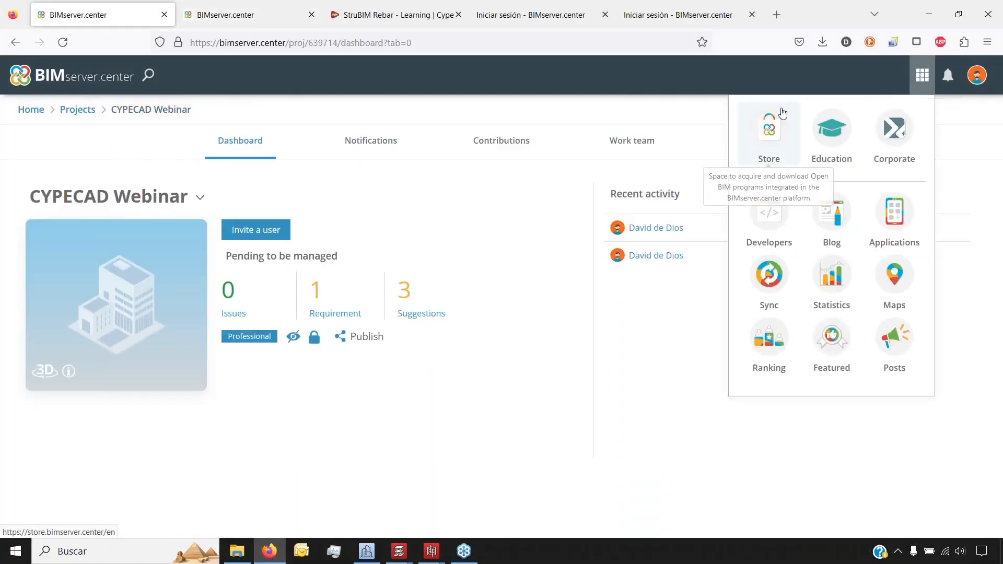
click(771, 134)
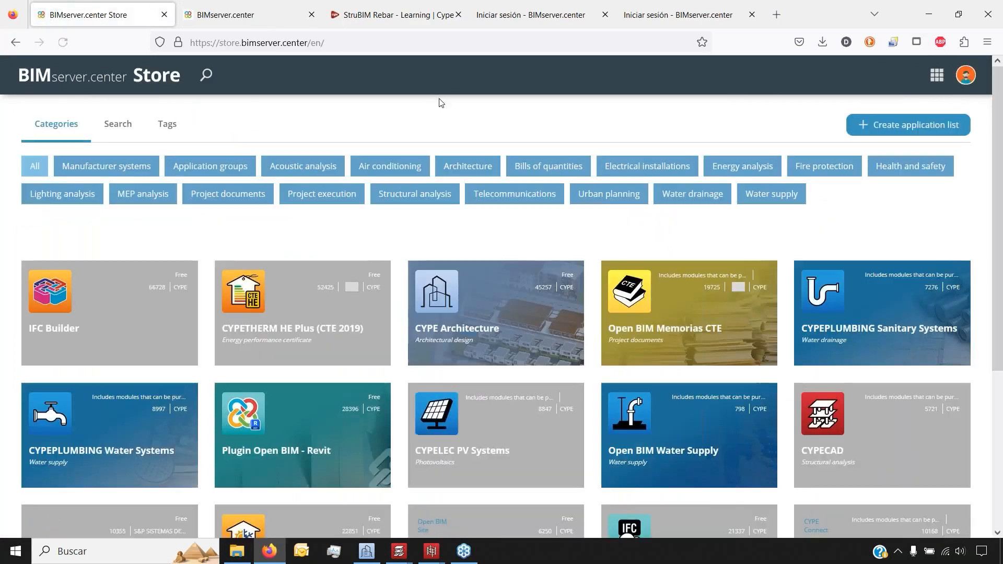
click(303, 430)
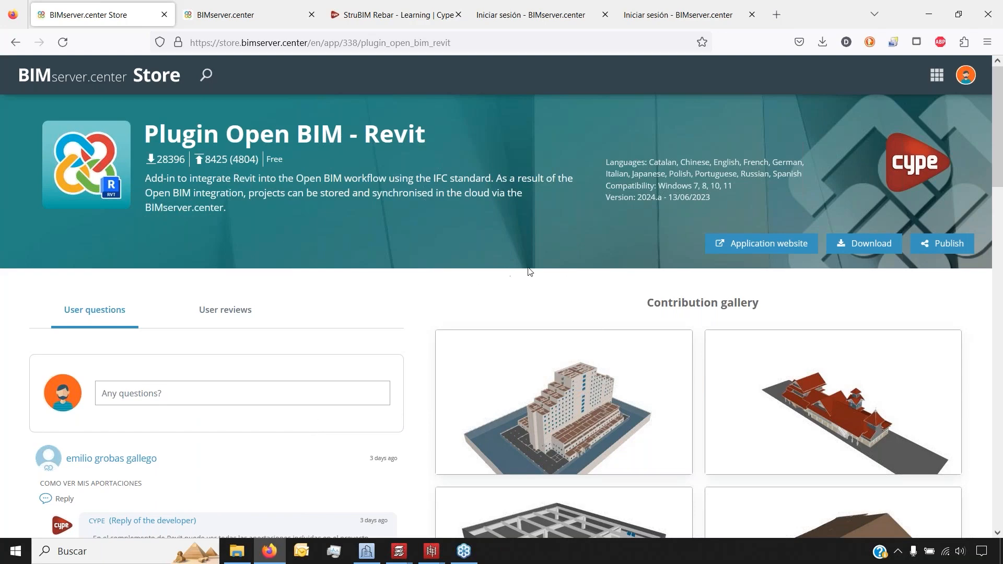
click(706, 245)
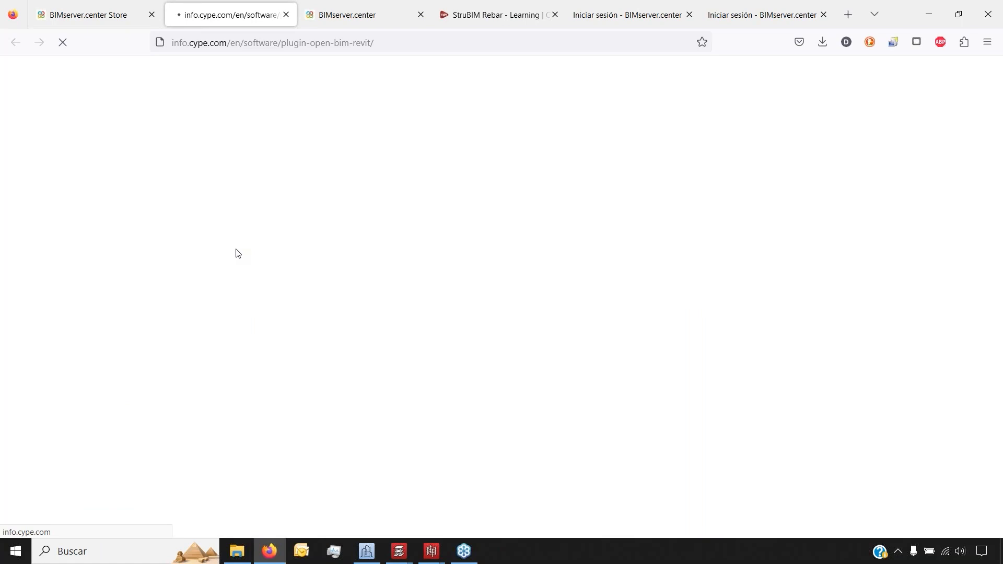
- Return to the BIMserver.center Store listing and view the IFC Uploader application page
click(134, 7)
click(19, 42)
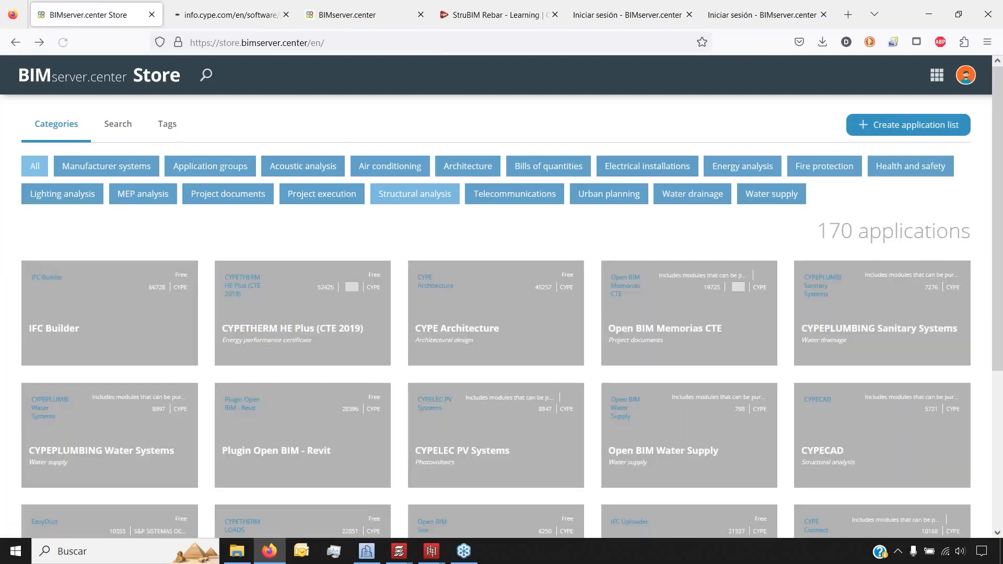
scroll(629, 223, down, 3)
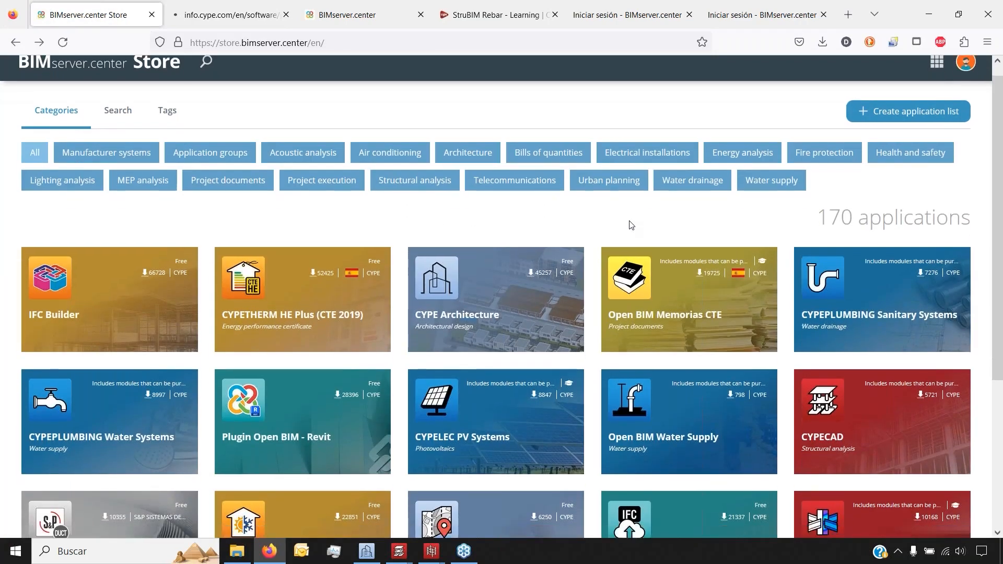
click(646, 447)
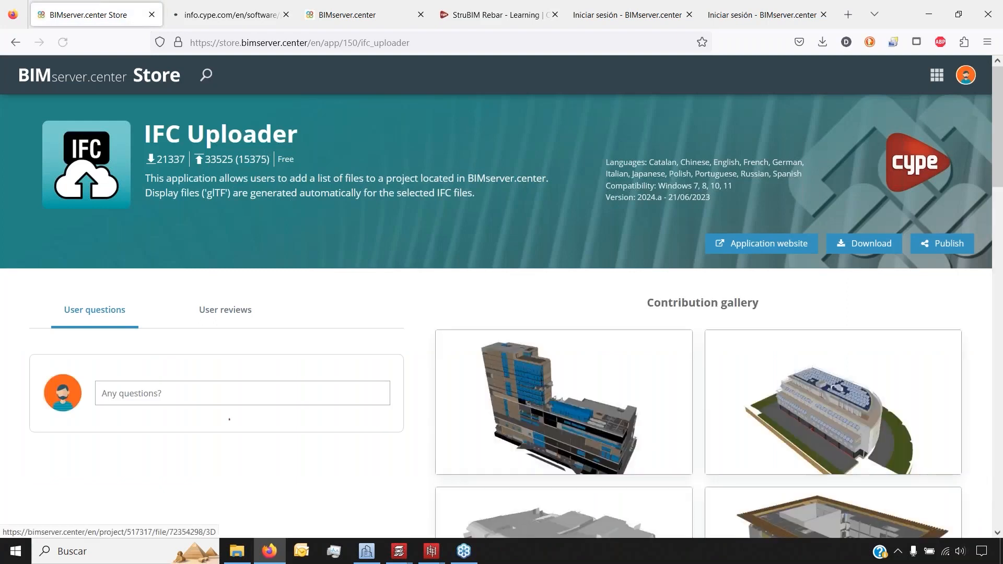
click(227, 15)
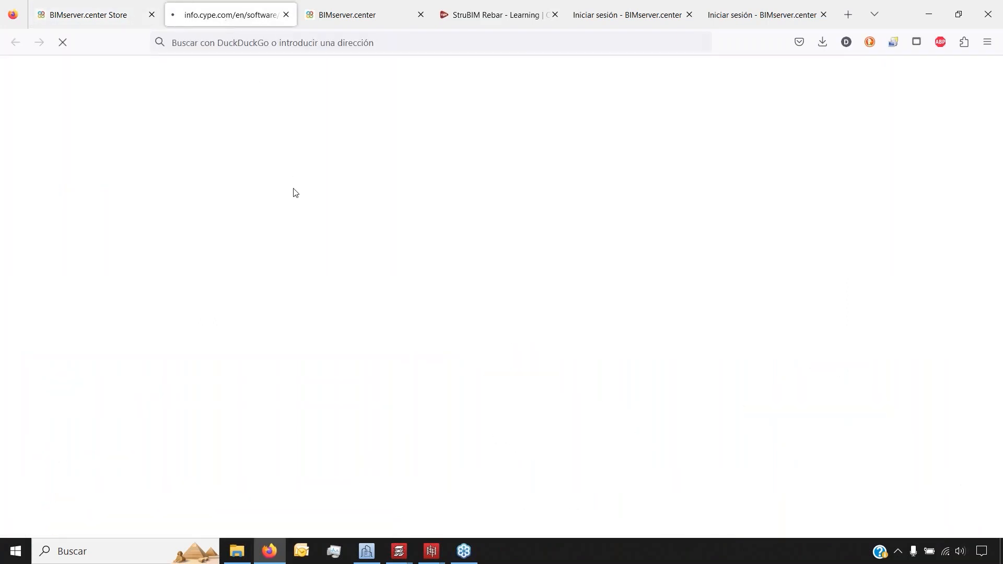
click(351, 16)
click(274, 14)
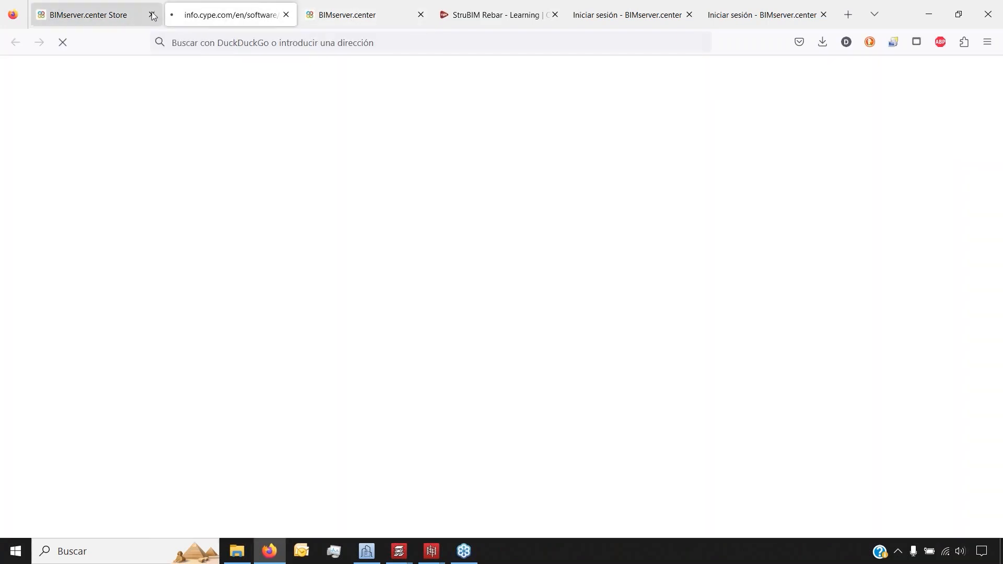
click(122, 5)
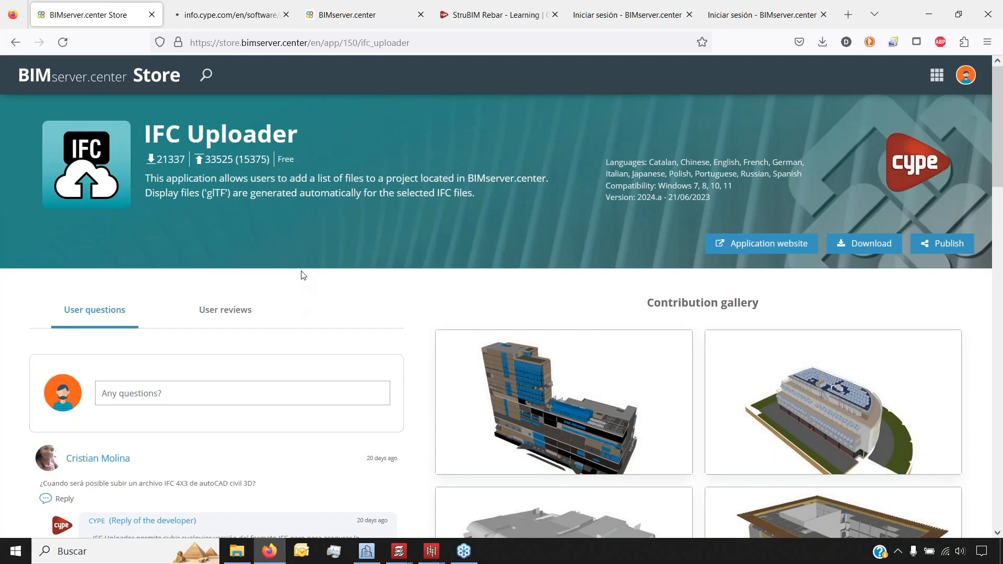
- Switch to the new CYPECAD job, link it to the CYPECAD Webinar project and proceed to the import's floor plans
mouse_move(400, 555)
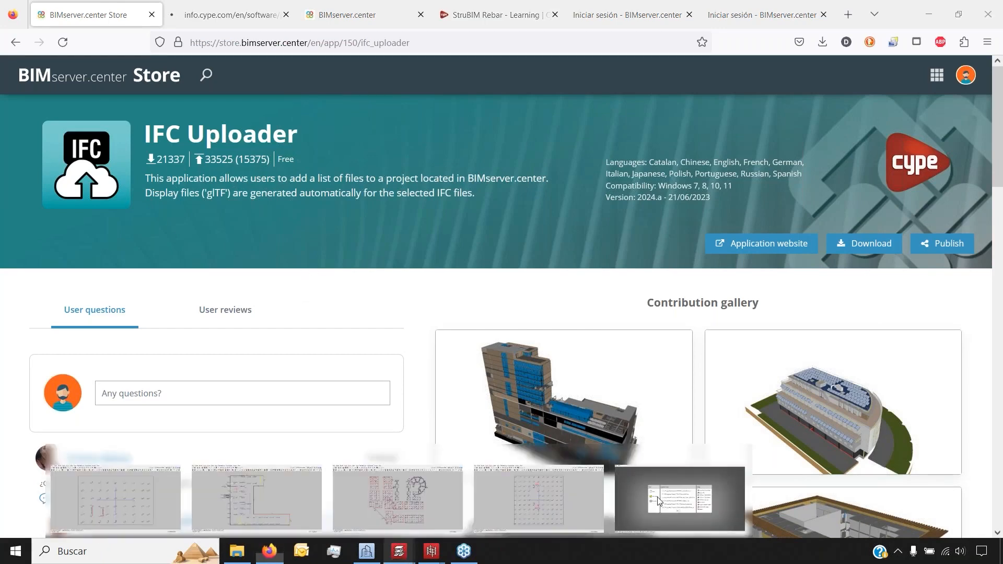
click(679, 499)
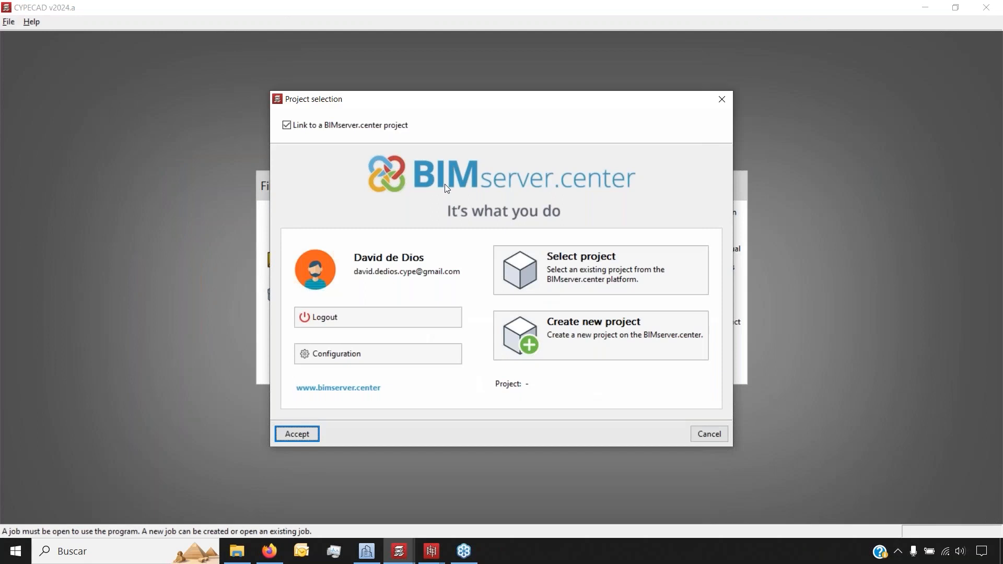
click(534, 270)
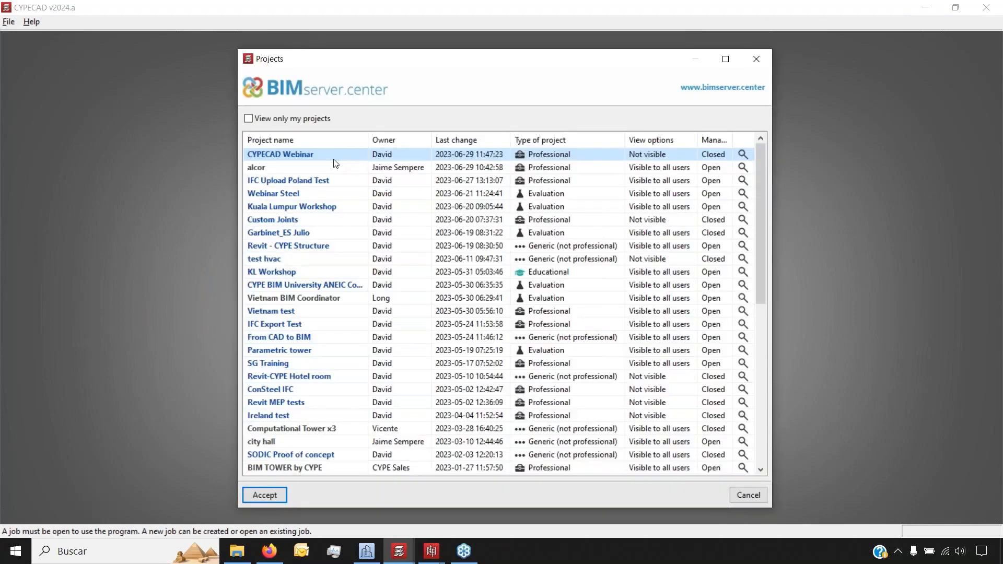
click(250, 496)
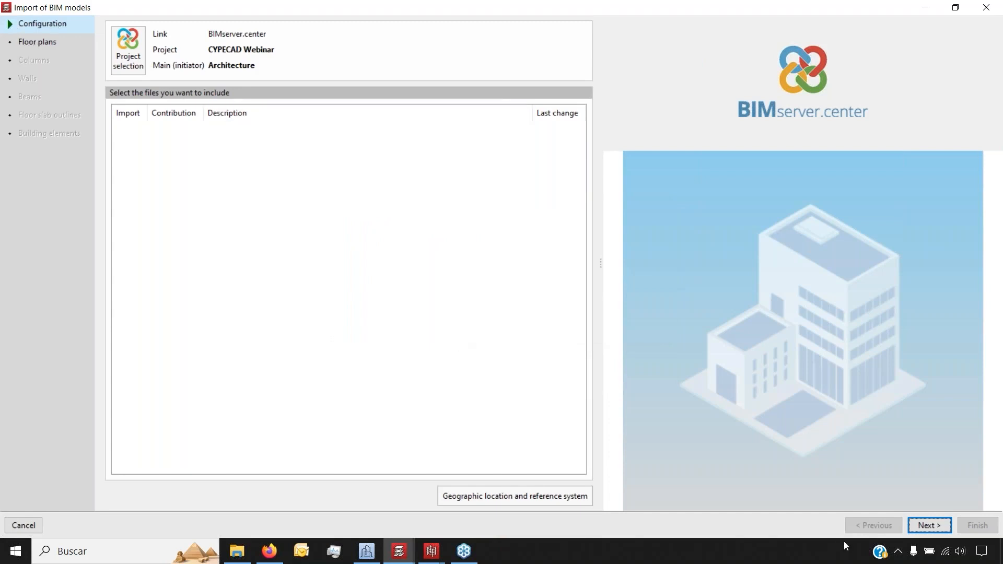
click(929, 525)
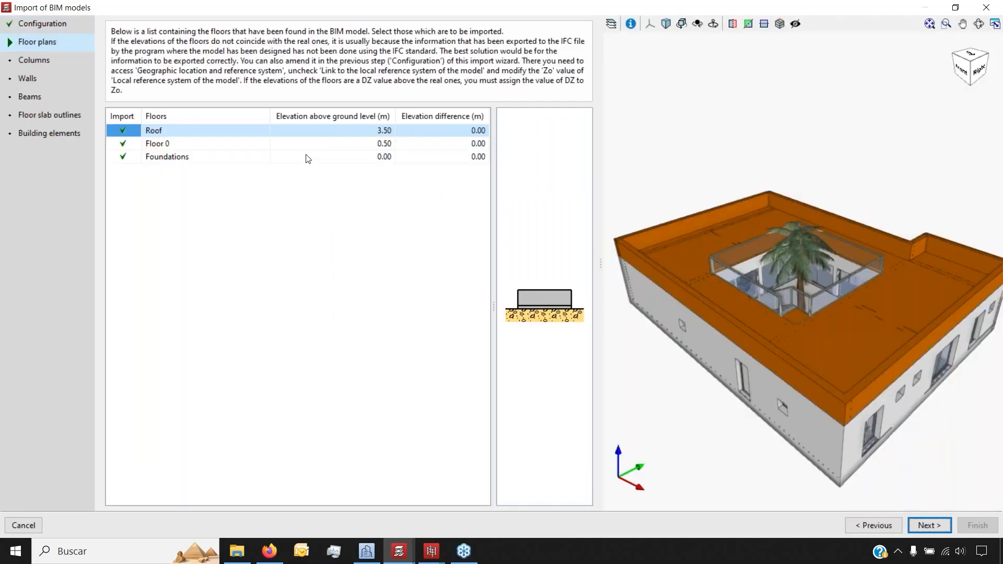
- Review the Roof, Floor 0 and Foundations floors in the model, keep all three for import and continue to the columns
click(250, 161)
click(226, 143)
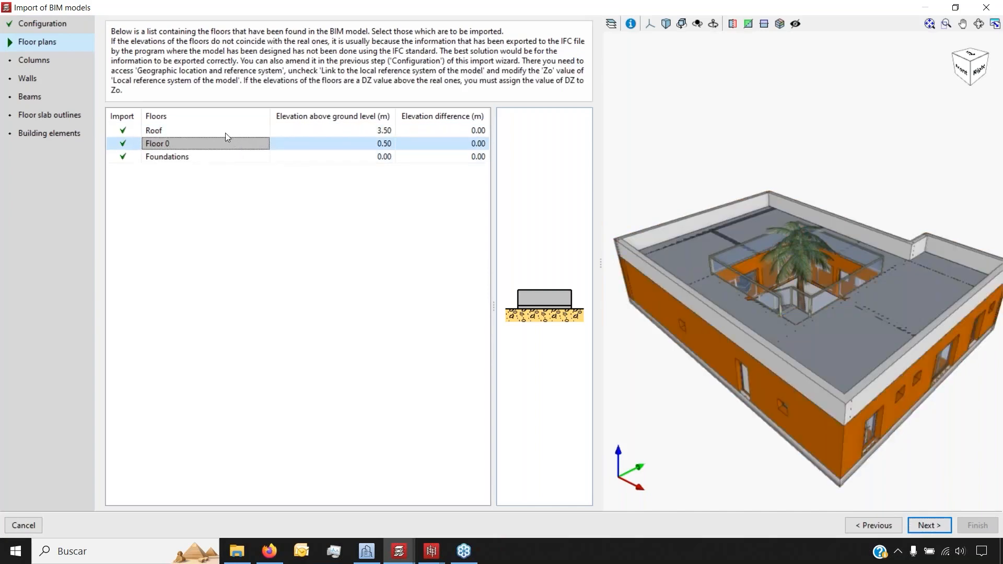
click(229, 134)
click(238, 142)
click(243, 159)
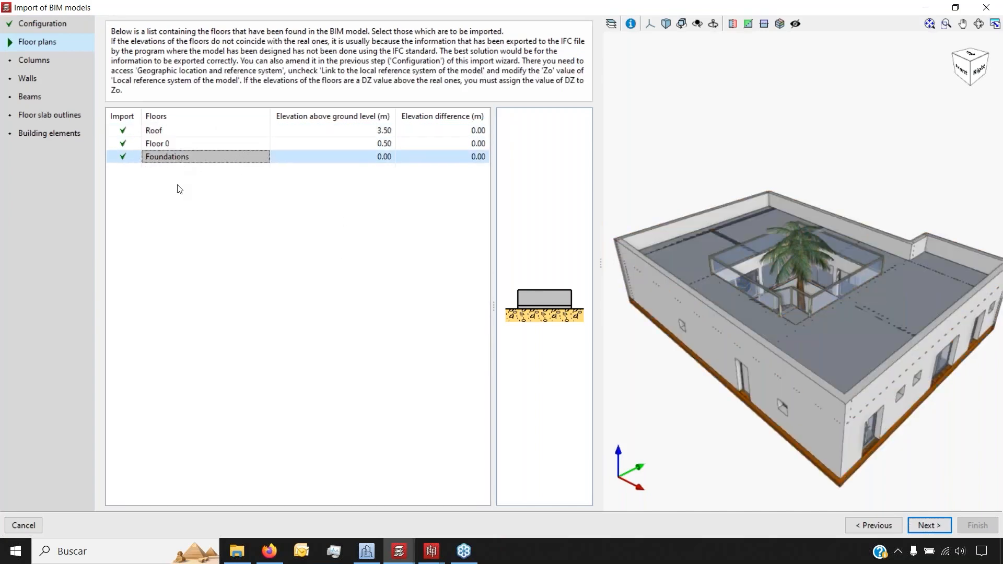
click(123, 157)
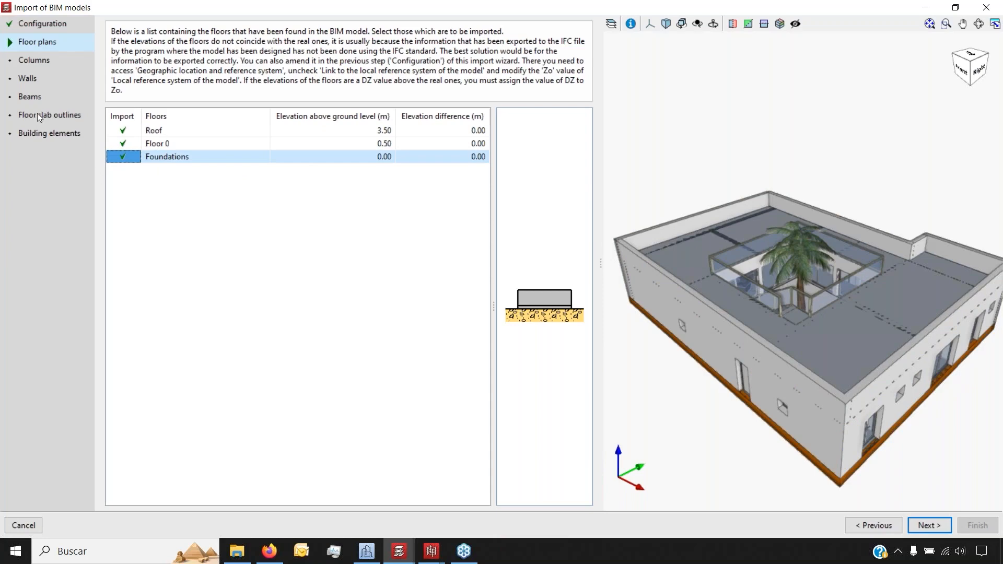
click(929, 525)
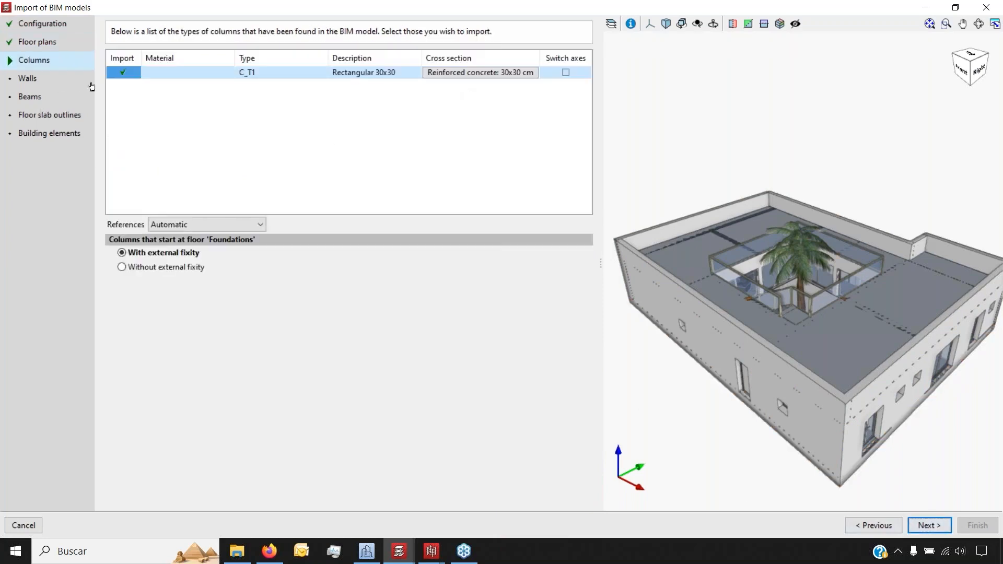
- Try steel IPE 80 as the C_T1 column cross section, and restore the rectangular 30x30 cm reinforced concrete section
click(450, 72)
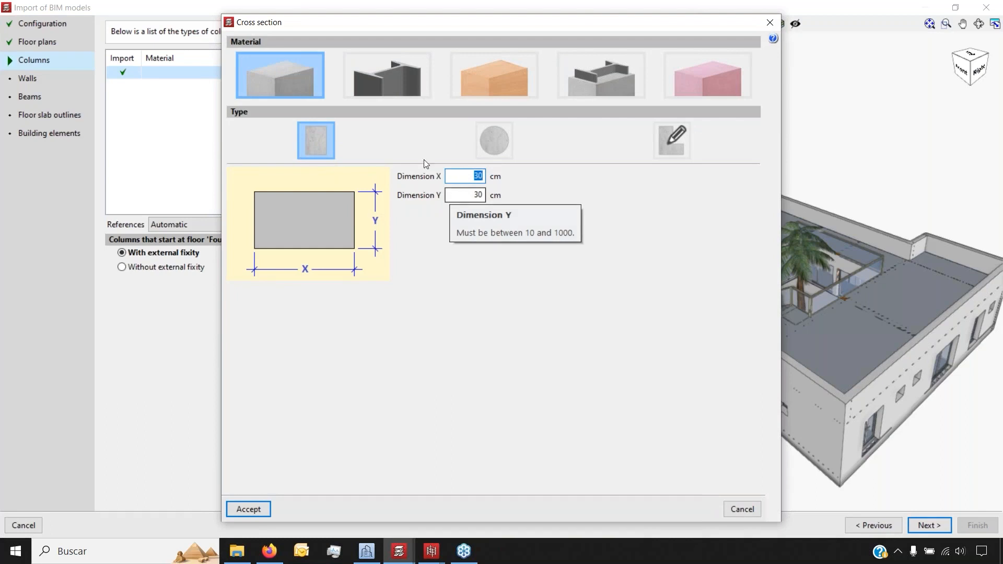
click(386, 79)
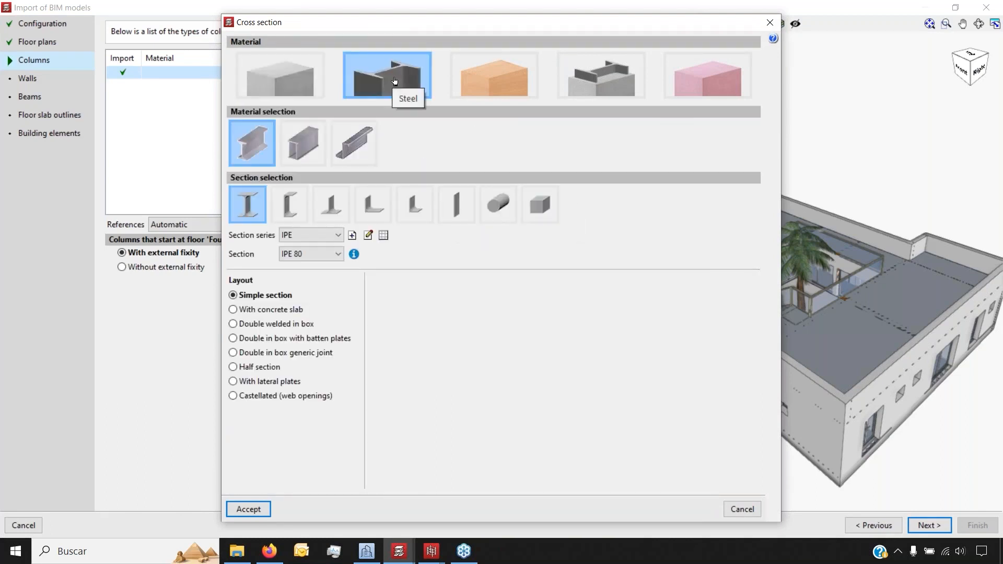
click(246, 508)
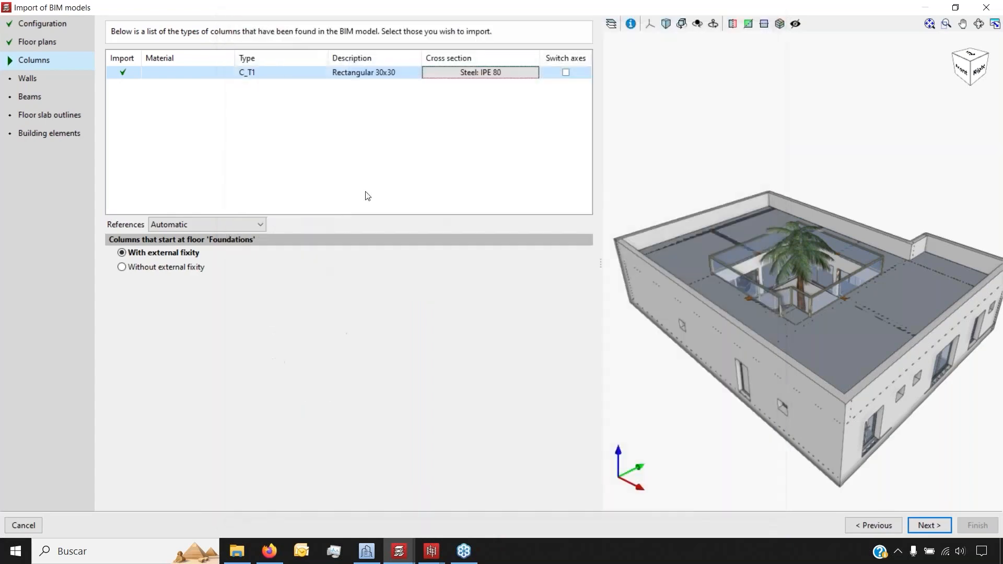
click(488, 78)
click(291, 80)
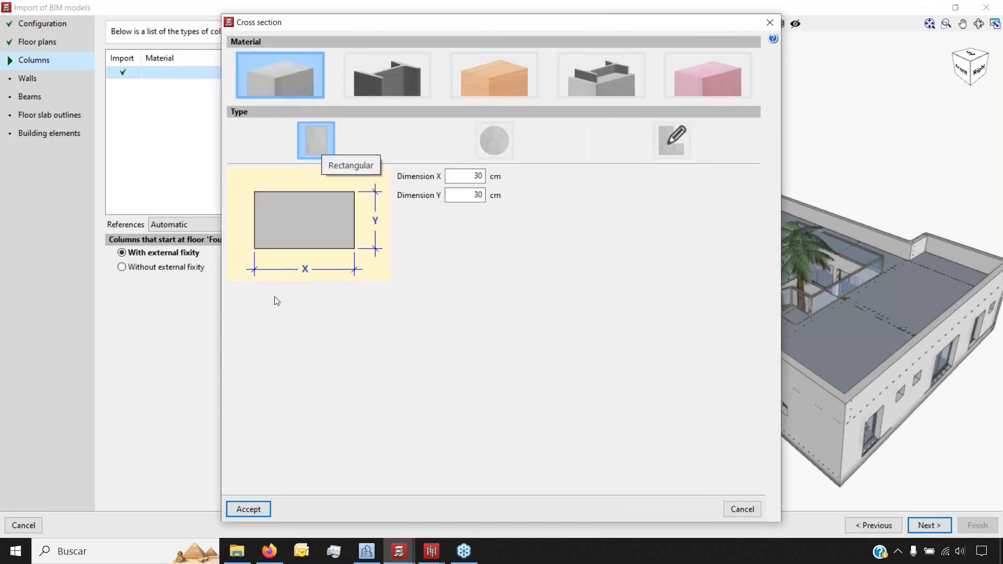
click(246, 508)
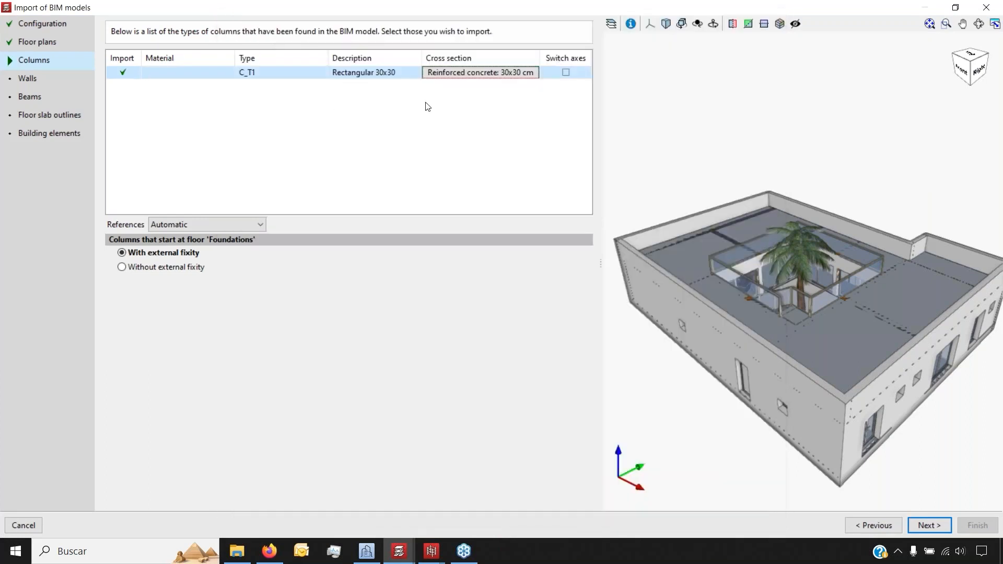
- Proceed to the walls, review the façade, lower façade and partition groups, leave all walls out of the import and continue to the beams
click(928, 525)
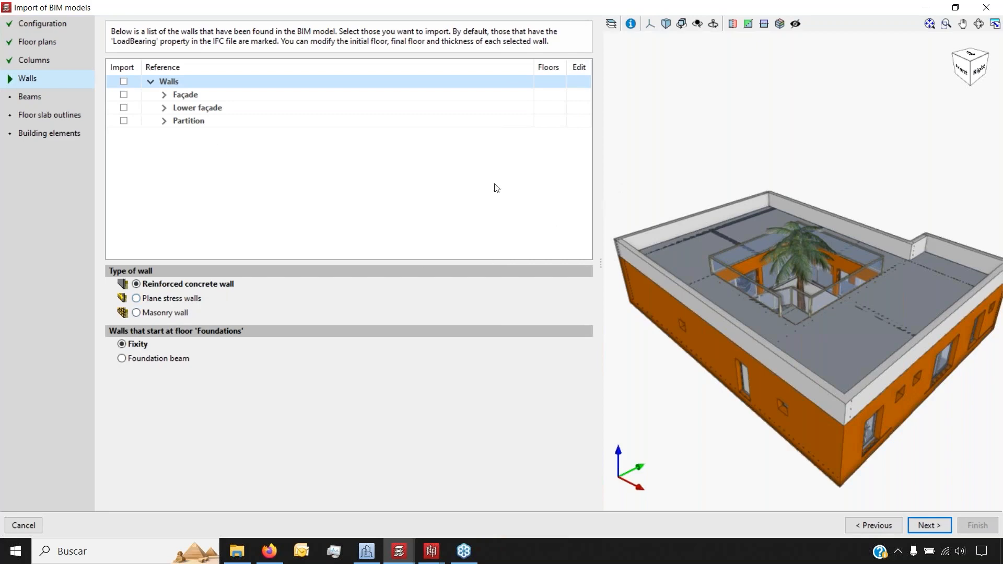
click(164, 94)
click(247, 122)
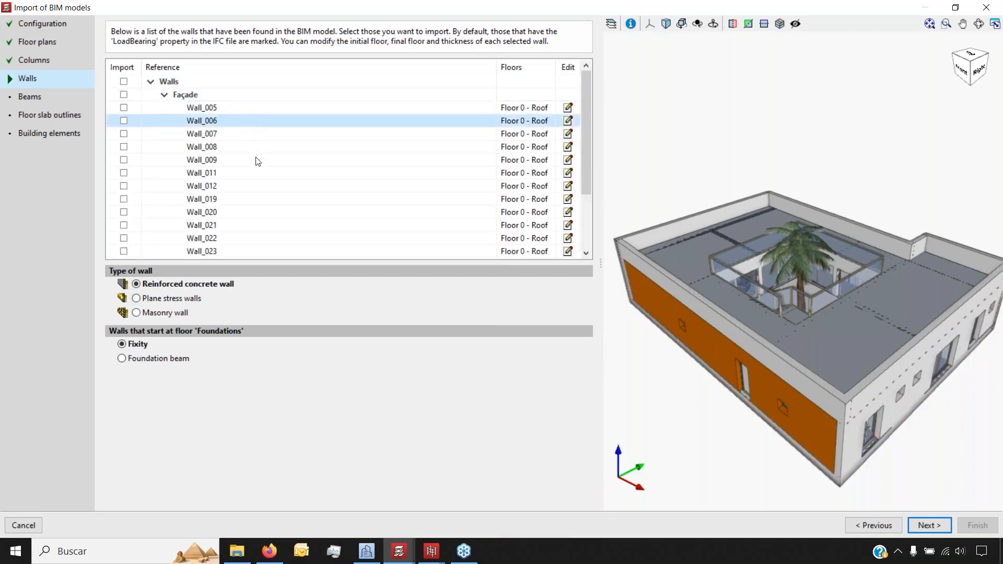
click(256, 159)
click(248, 200)
click(251, 214)
scroll(244, 203, down, 2)
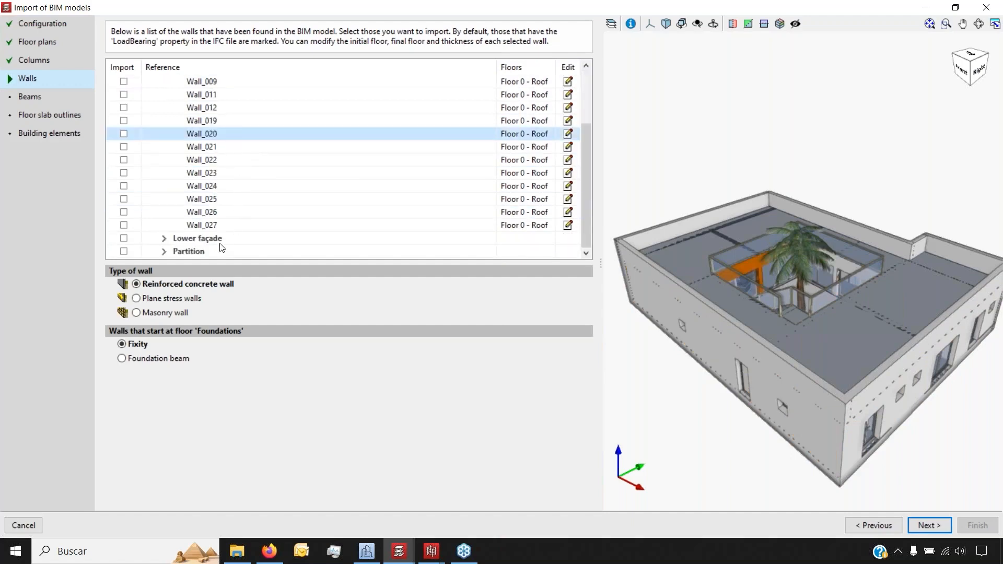
click(163, 239)
click(165, 253)
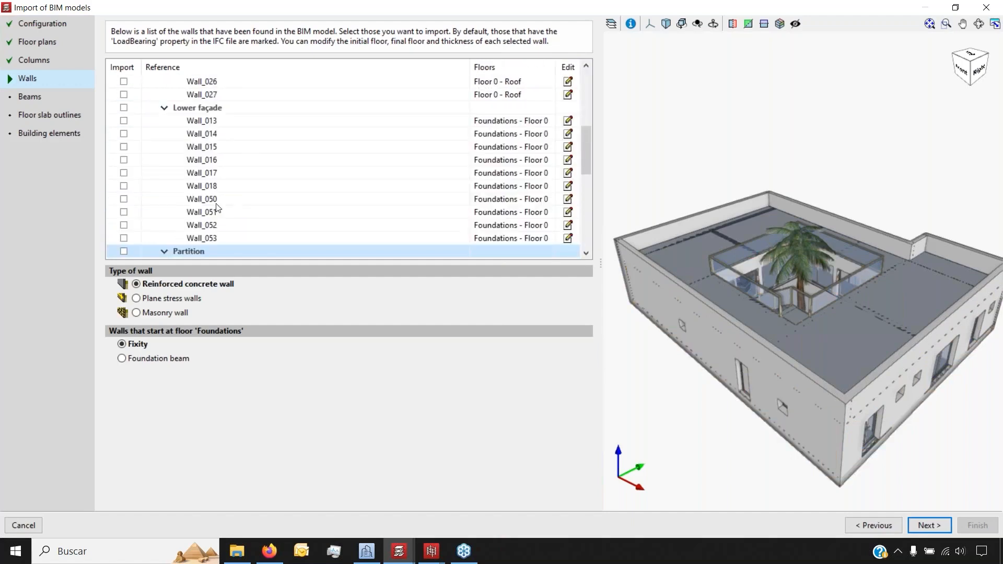
scroll(223, 197, up, 12)
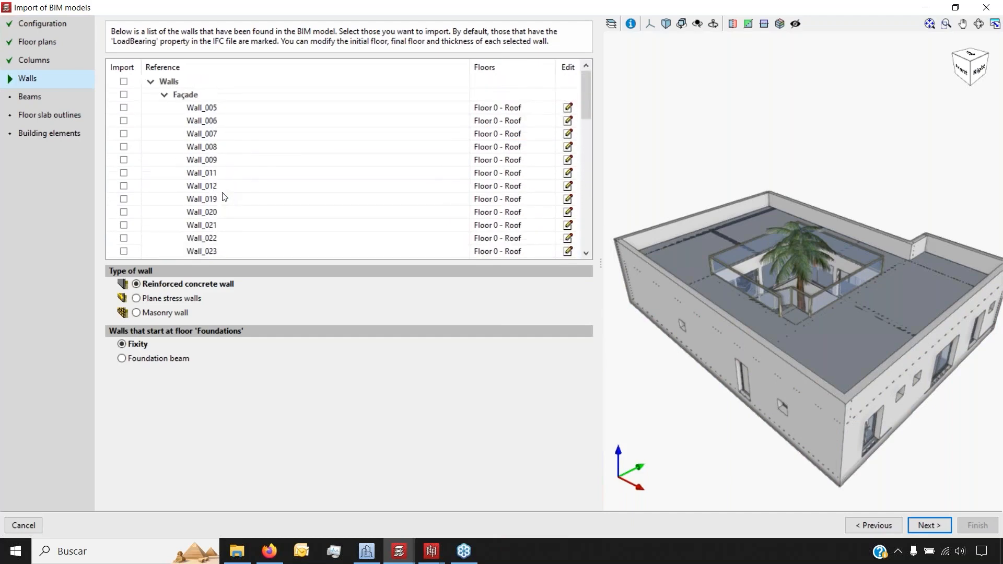
middle_drag(687, 187, 770, 156)
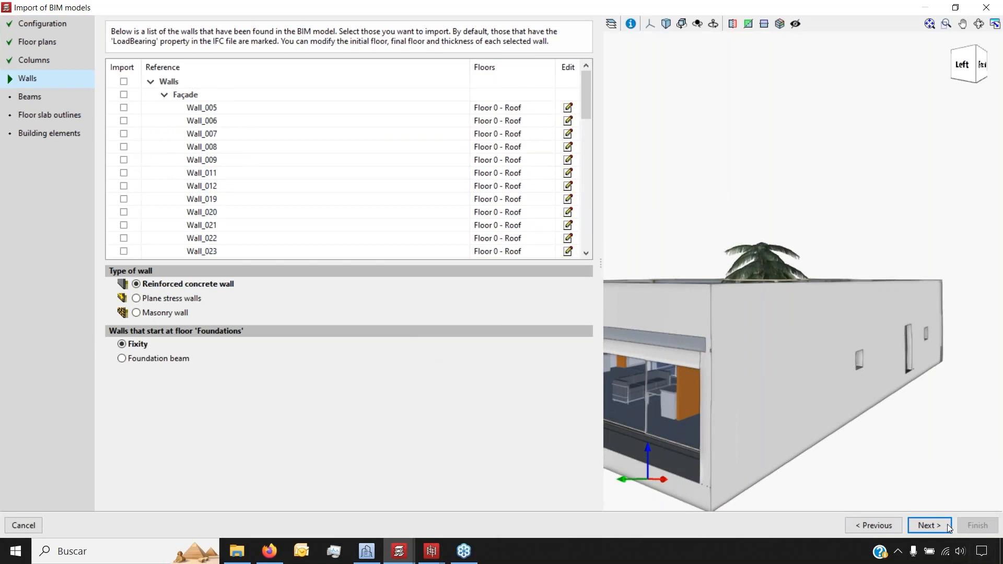
click(929, 524)
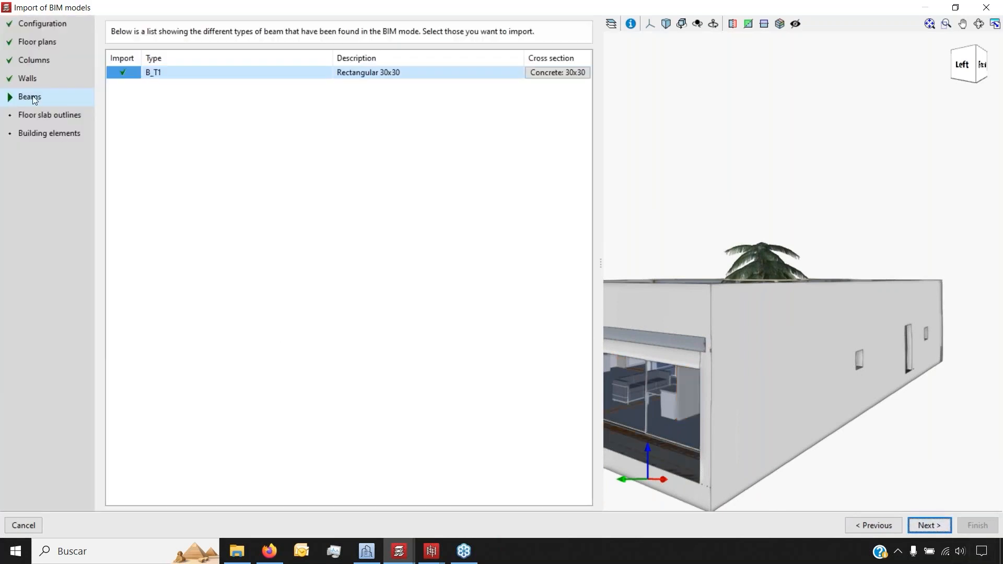
- Examine the B_T1 beams highlighted in the building model from the side and from above
scroll(664, 224, down, 3)
middle_drag(664, 224, 689, 273)
scroll(614, 280, up, 3)
scroll(614, 280, up, 1)
middle_drag(630, 255, 698, 286)
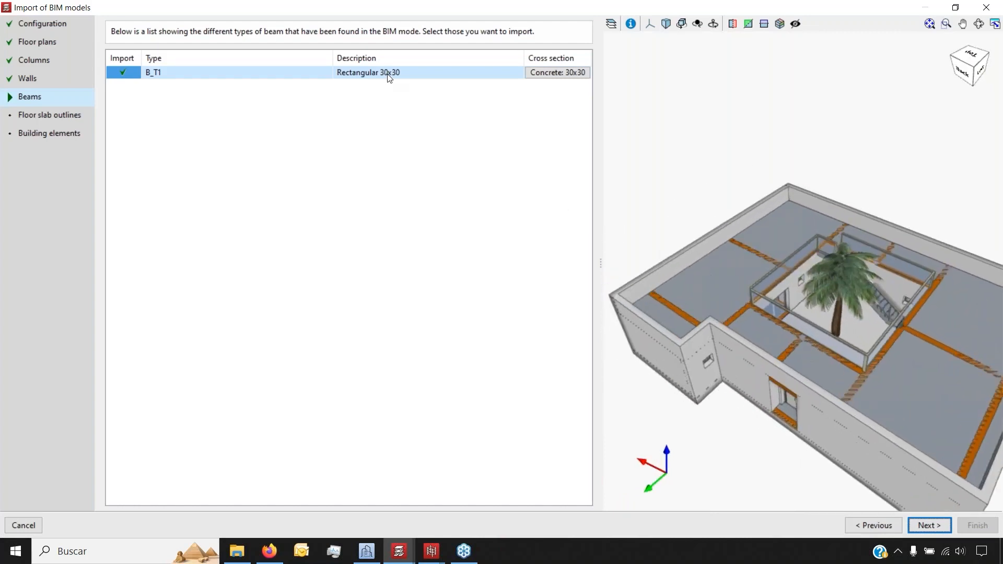
- Try other section families for beam B_T1, restore the dropped rectangular 30x30 cm concrete section and continue to the floor slab outlines
click(554, 73)
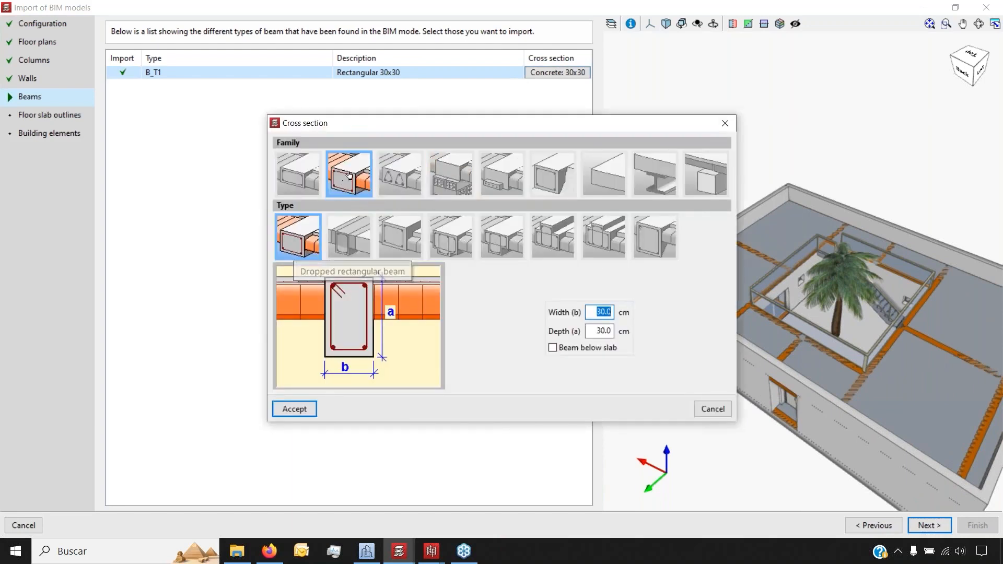
click(662, 181)
click(702, 182)
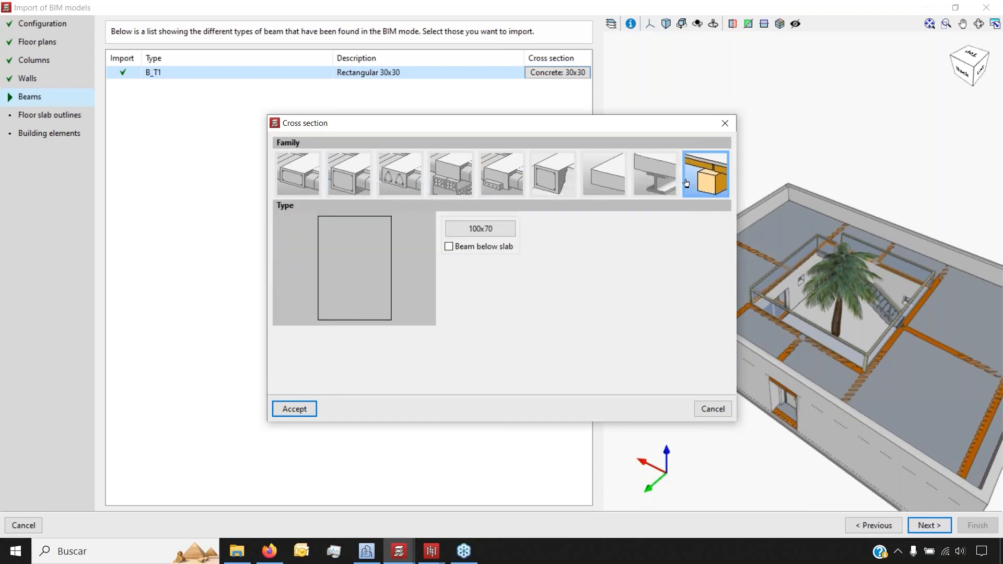
click(350, 166)
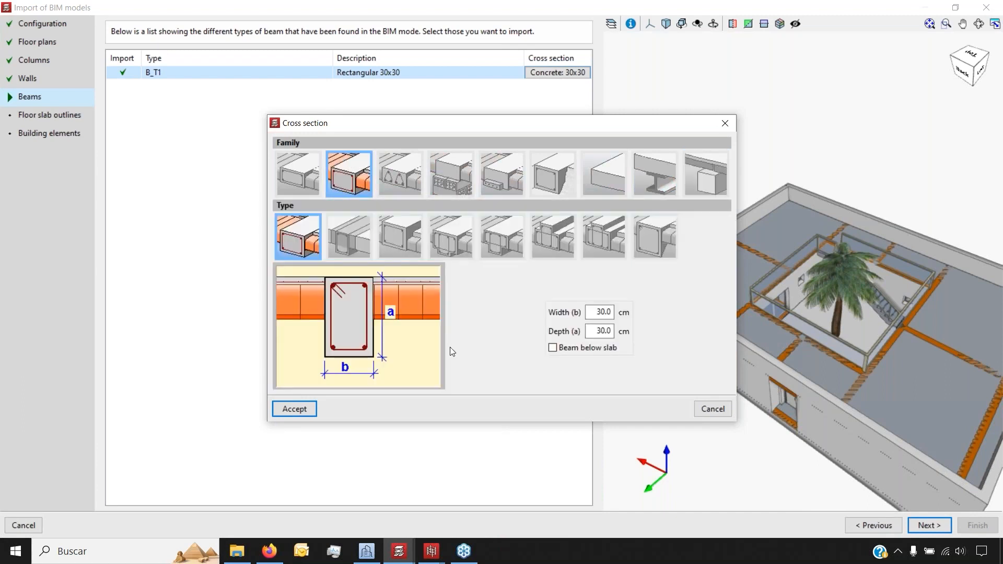
click(295, 410)
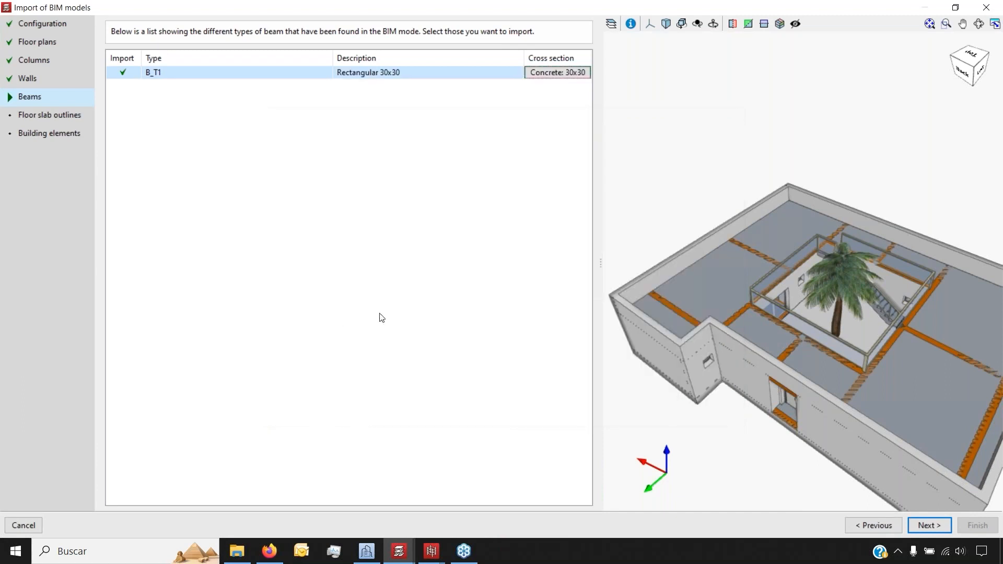
click(929, 527)
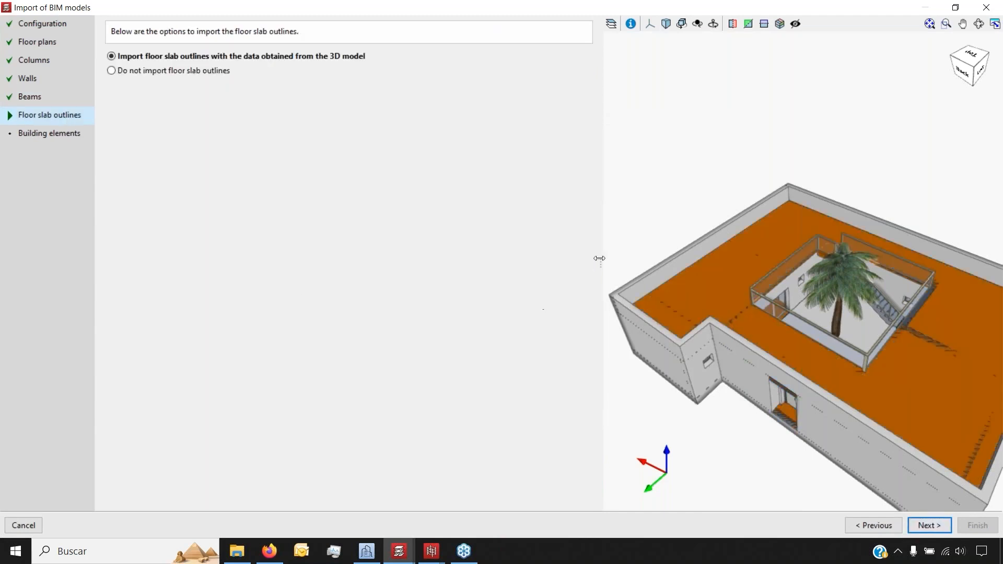
- Examine the highlighted floor slabs in the building model, including their edges along the glazed façade
scroll(665, 225, down, 5)
scroll(646, 233, down, 1)
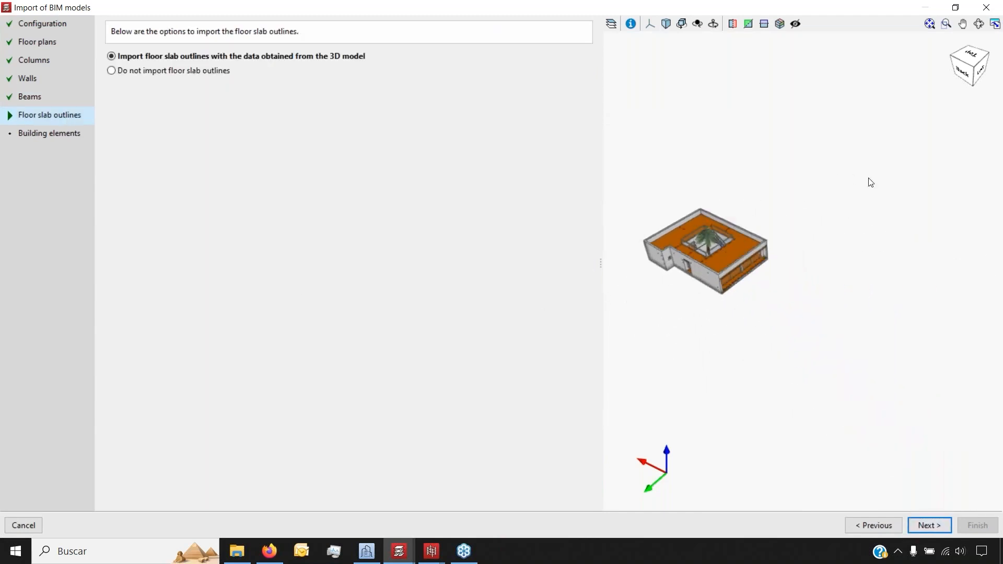
scroll(651, 247, up, 5)
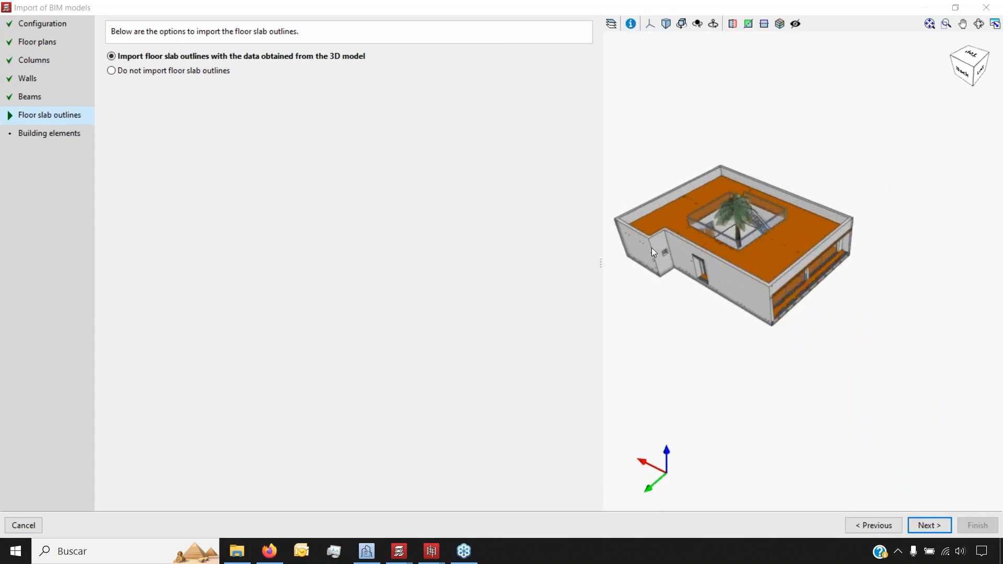
middle_drag(875, 322, 844, 302)
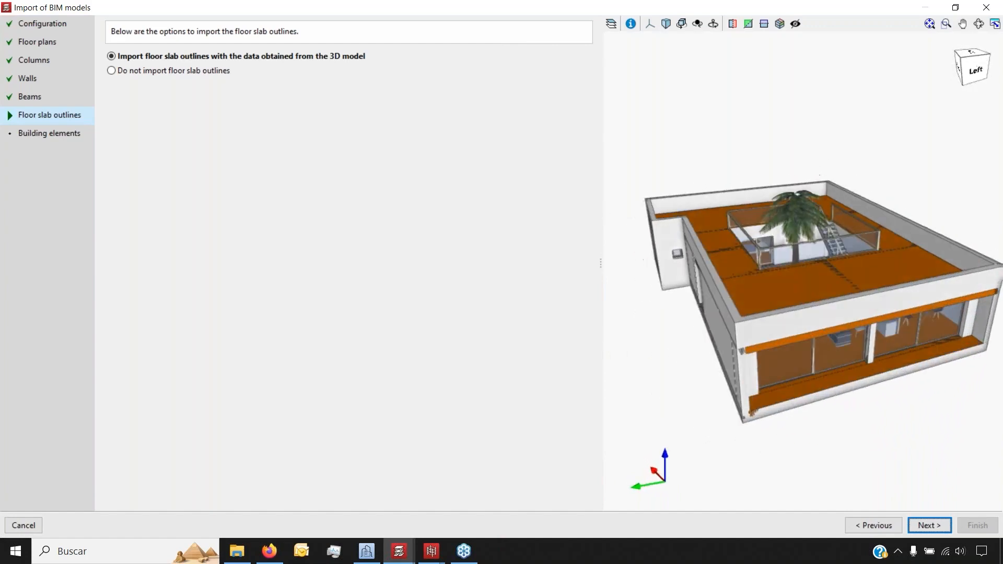
scroll(1001, 292, up, 2)
scroll(992, 295, up, 3)
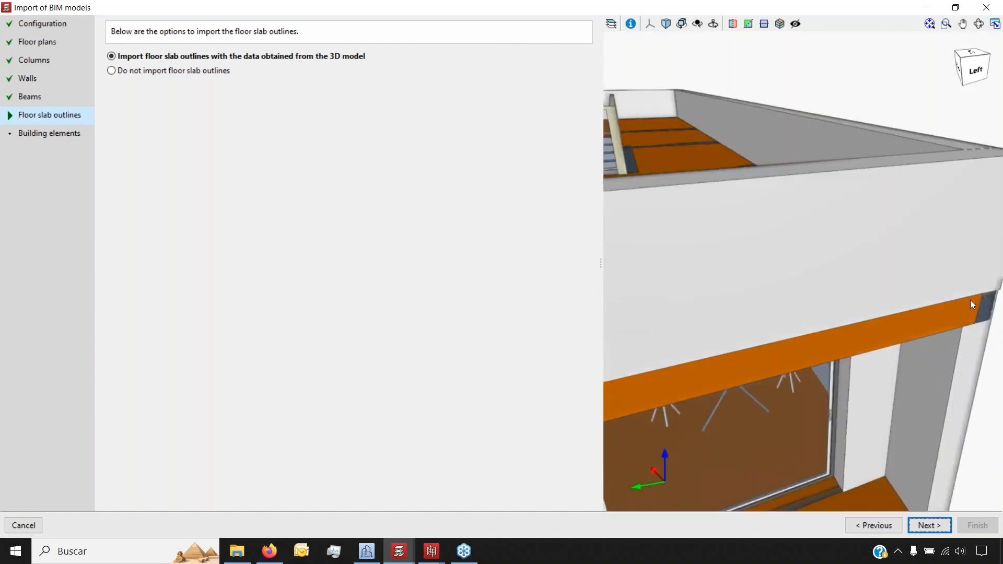
mouse_move(931, 313)
middle_down()
mouse_move(958, 286)
mouse_move(951, 278)
mouse_move(919, 321)
mouse_move(919, 303)
middle_up()
scroll(920, 305, down, 3)
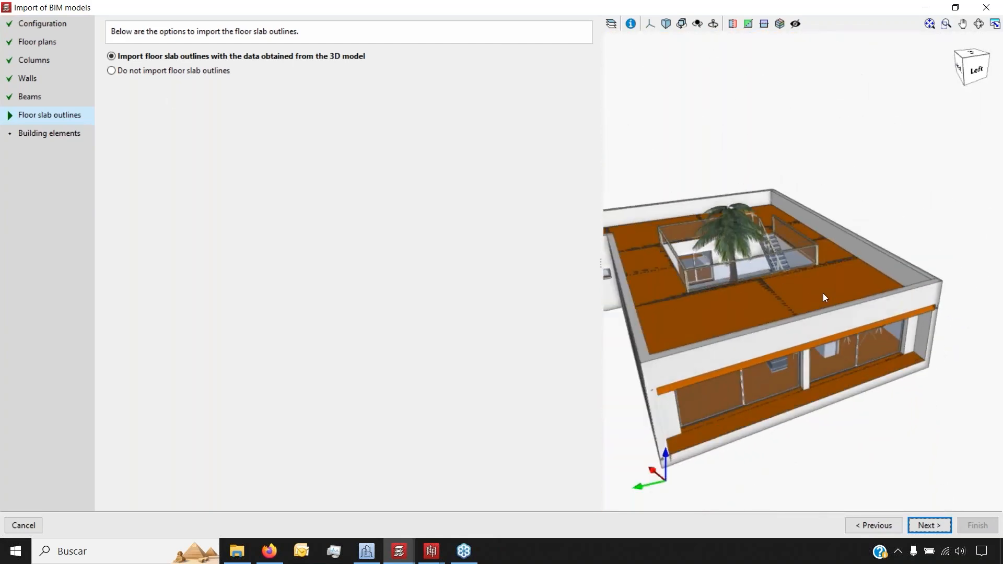
- Try excluding the floor slab outlines, restore their import with the data from the 3D model and continue to the building elements
click(142, 72)
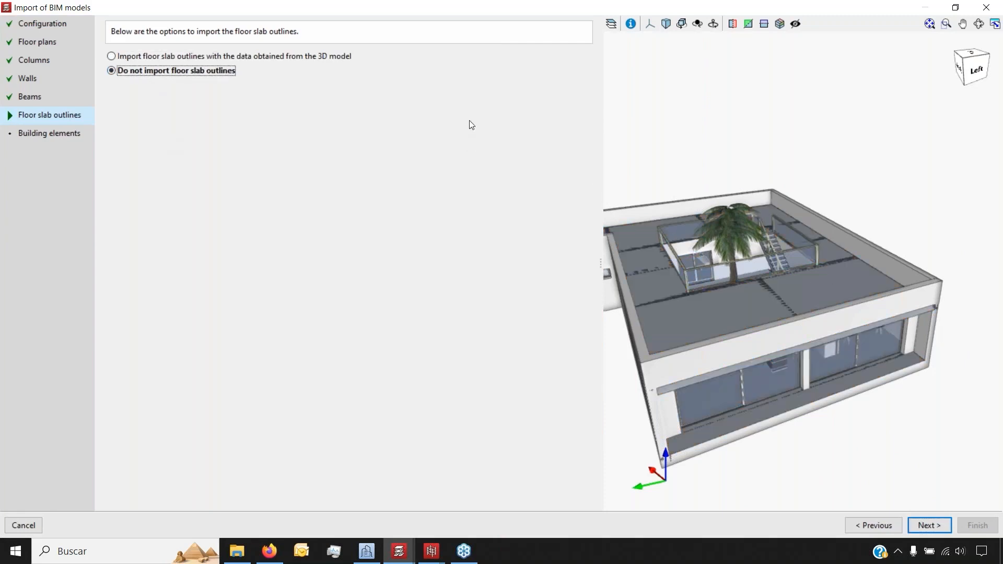
click(189, 58)
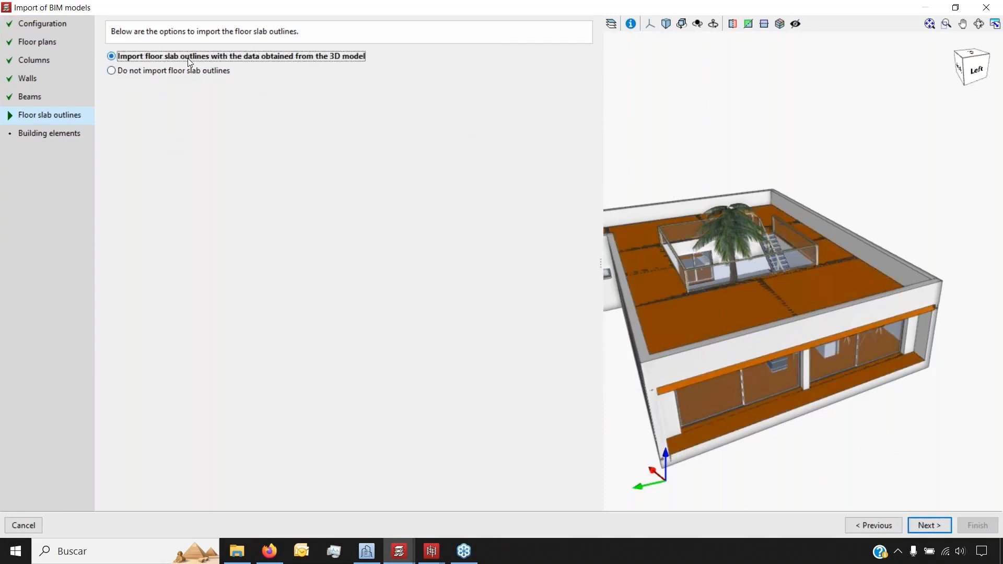
click(926, 524)
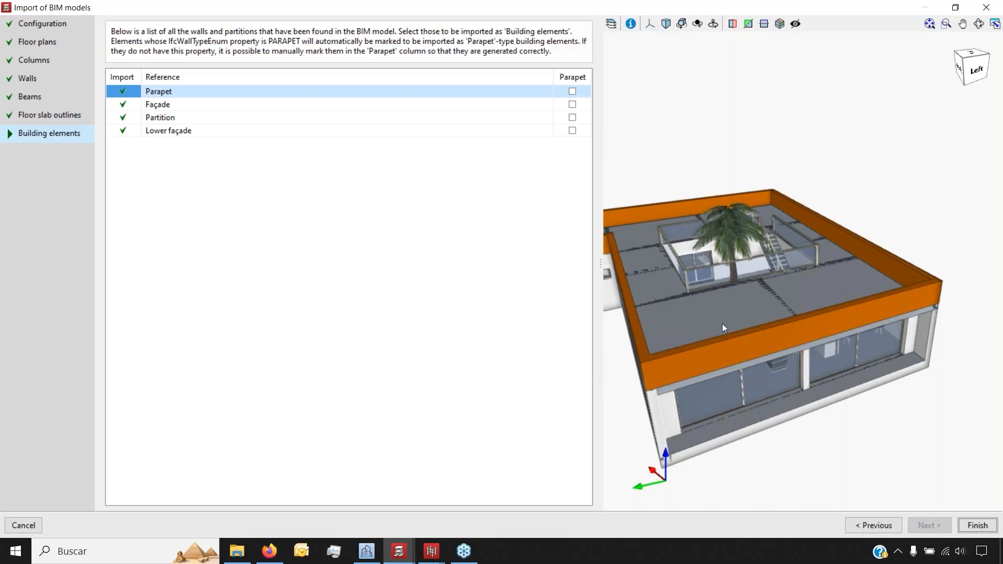
- Exclude the Lower façade and Partition groups from the building elements import and check the Façade group in the model
scroll(803, 296, down, 3)
scroll(732, 288, up, 6)
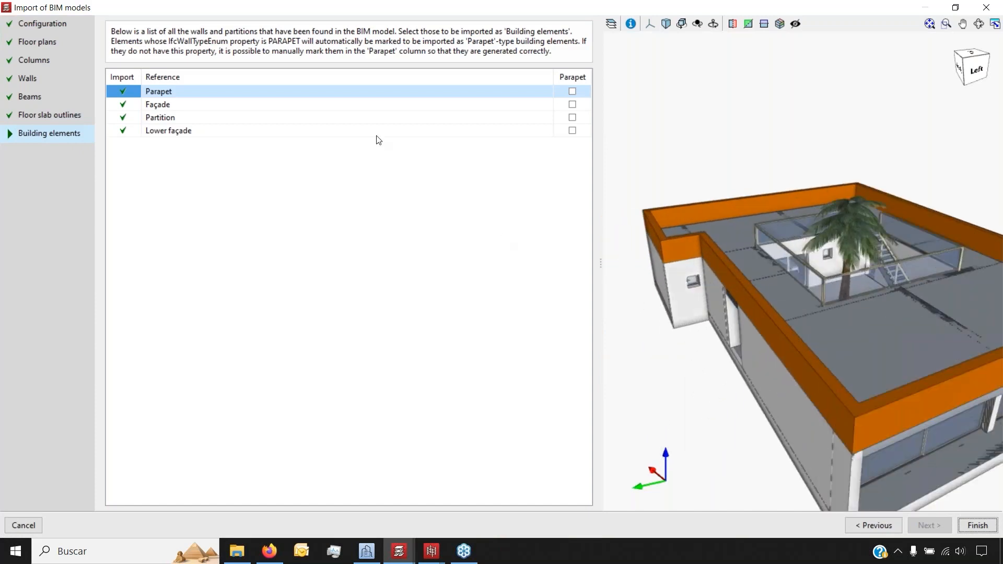
scroll(696, 227, down, 2)
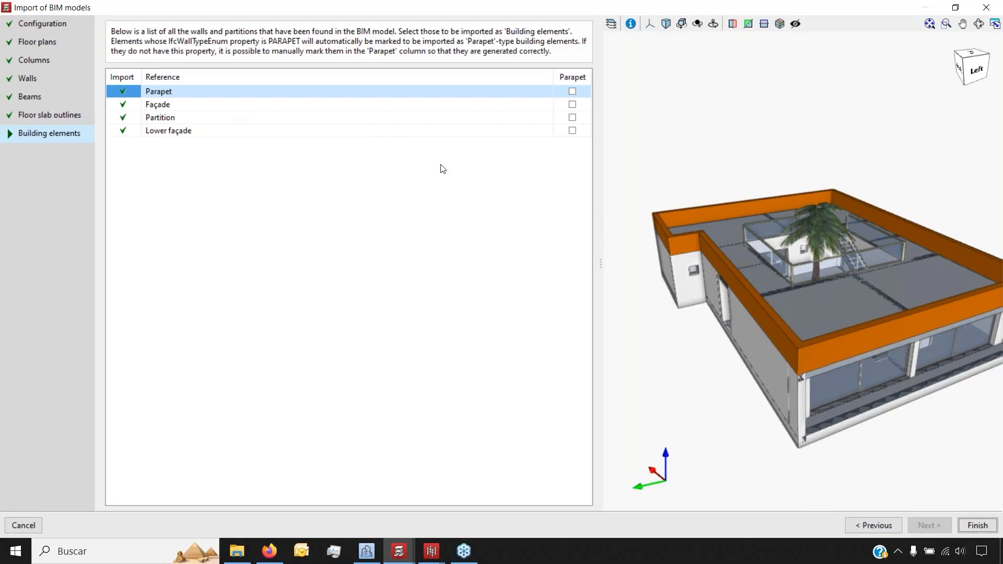
click(124, 130)
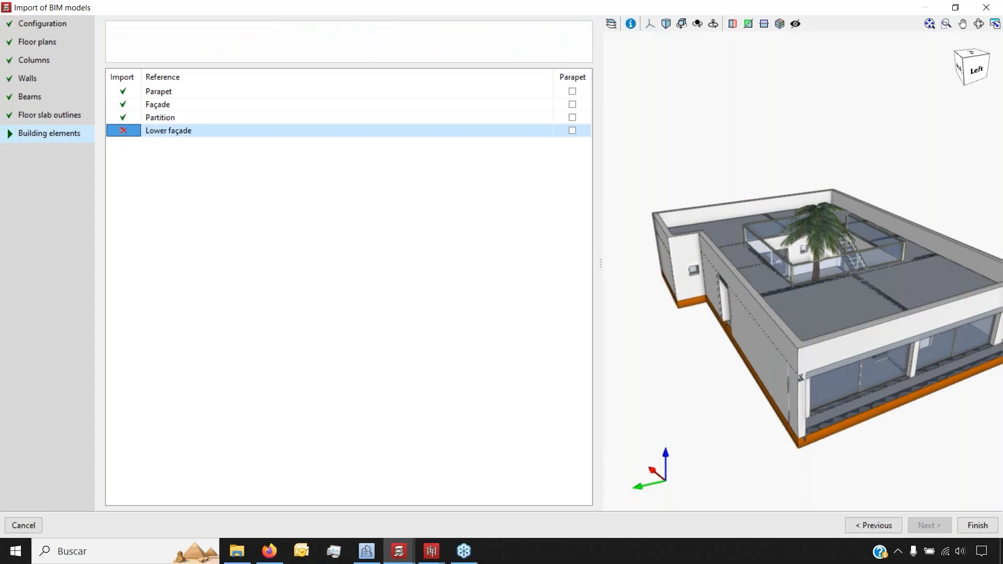
click(134, 118)
click(202, 105)
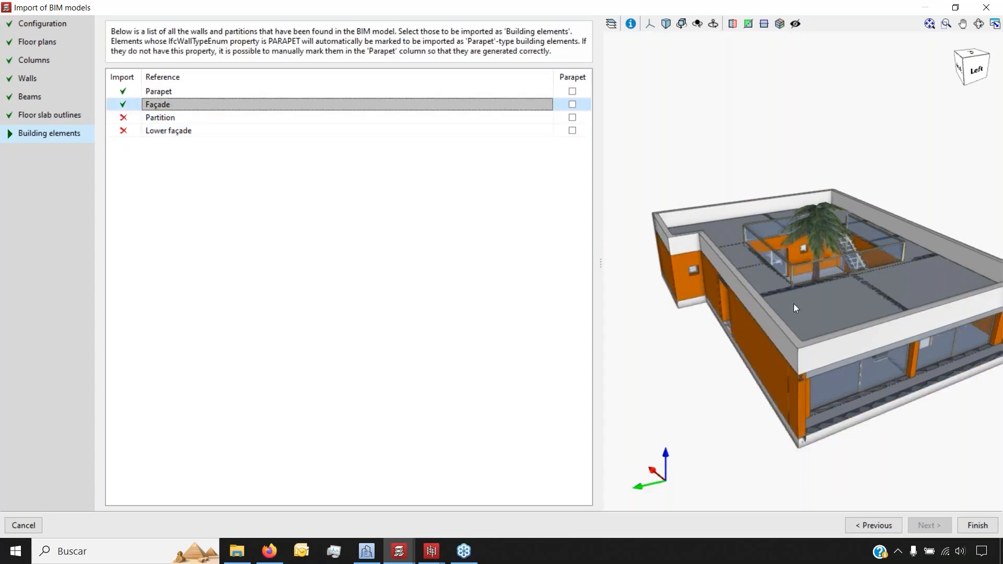
- Mark the Parapet group as a parapet-type building element, check it in the model and finish the BIM import
click(183, 92)
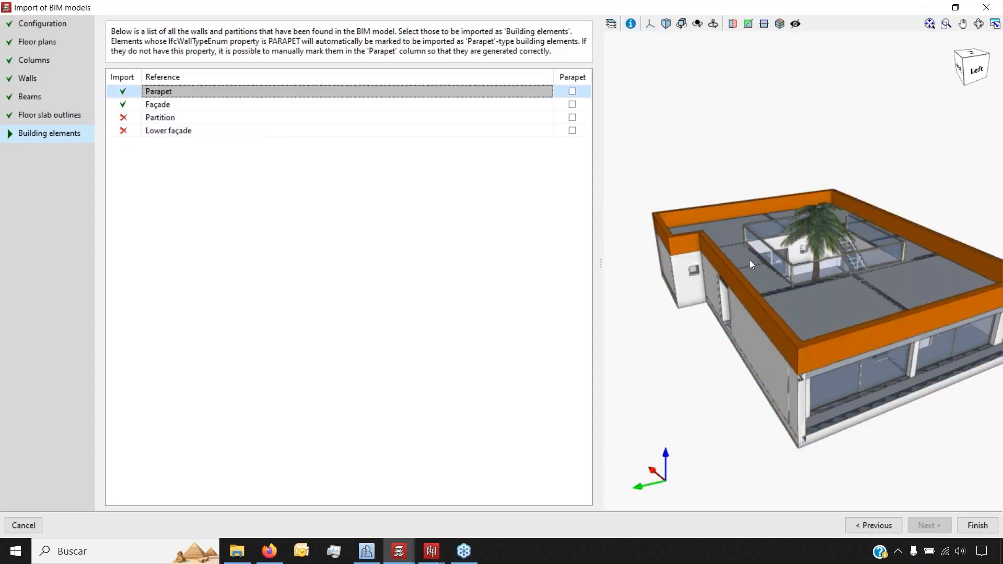
scroll(647, 213, up, 3)
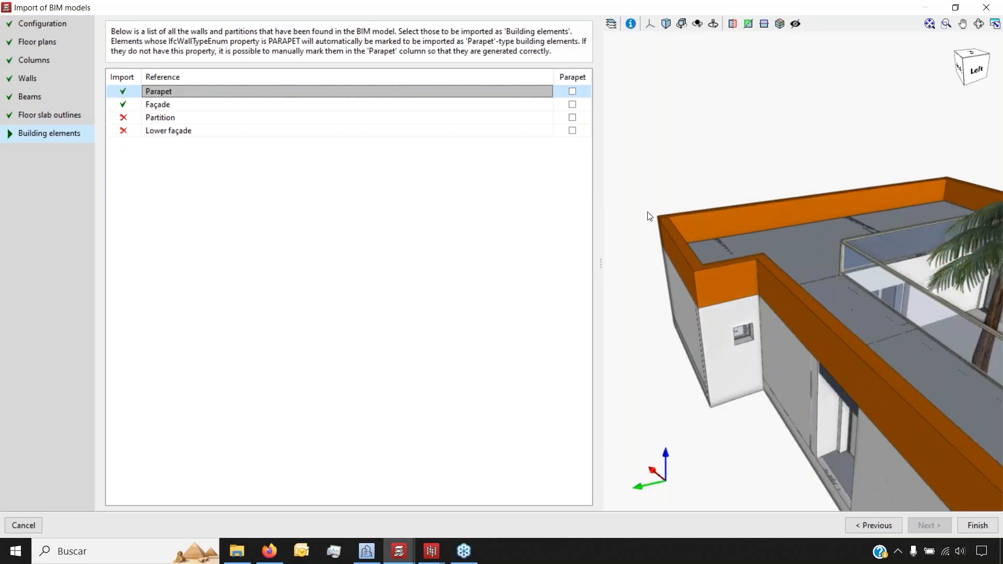
click(572, 92)
scroll(679, 242, down, 4)
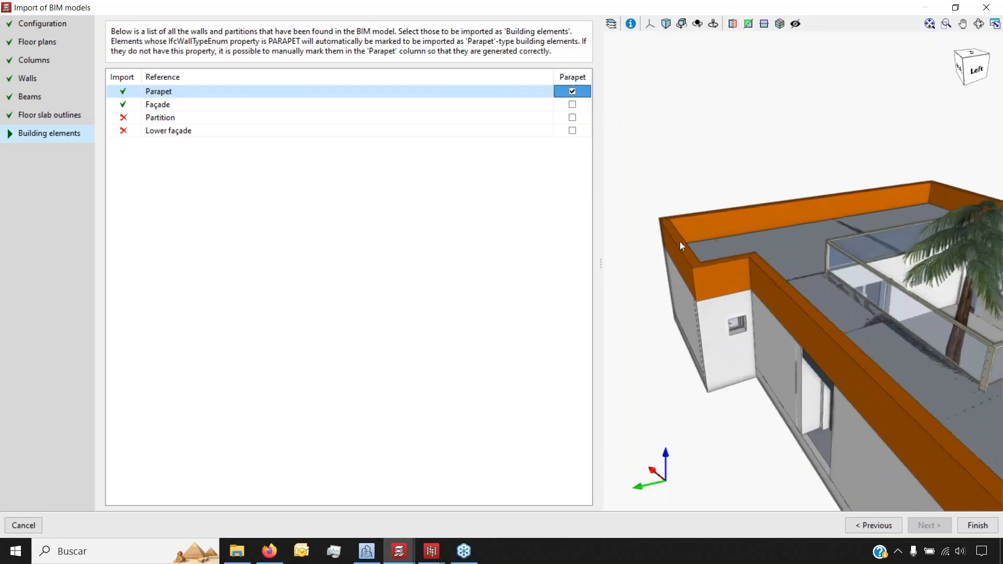
scroll(747, 319, up, 2)
middle_drag(750, 309, 778, 304)
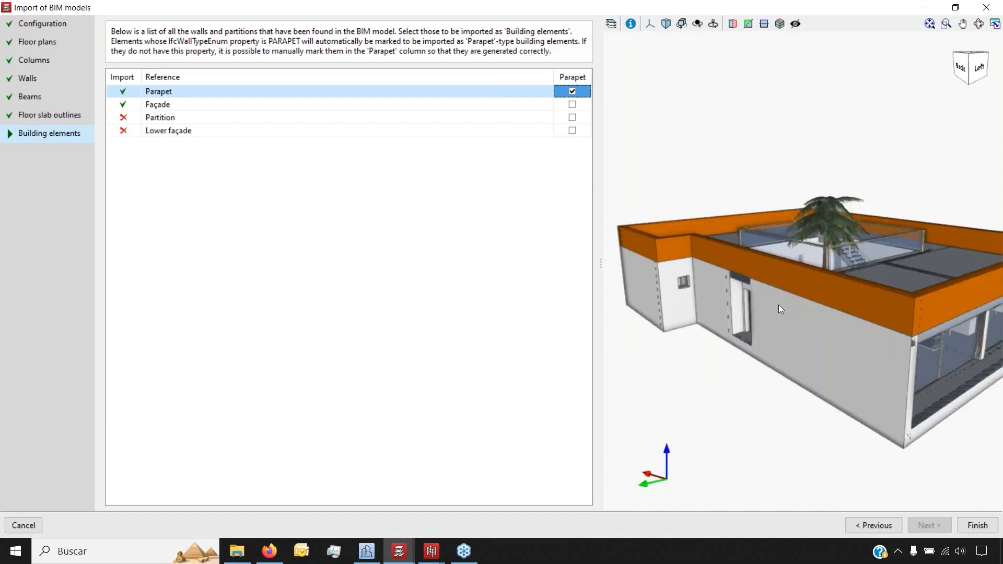
click(977, 525)
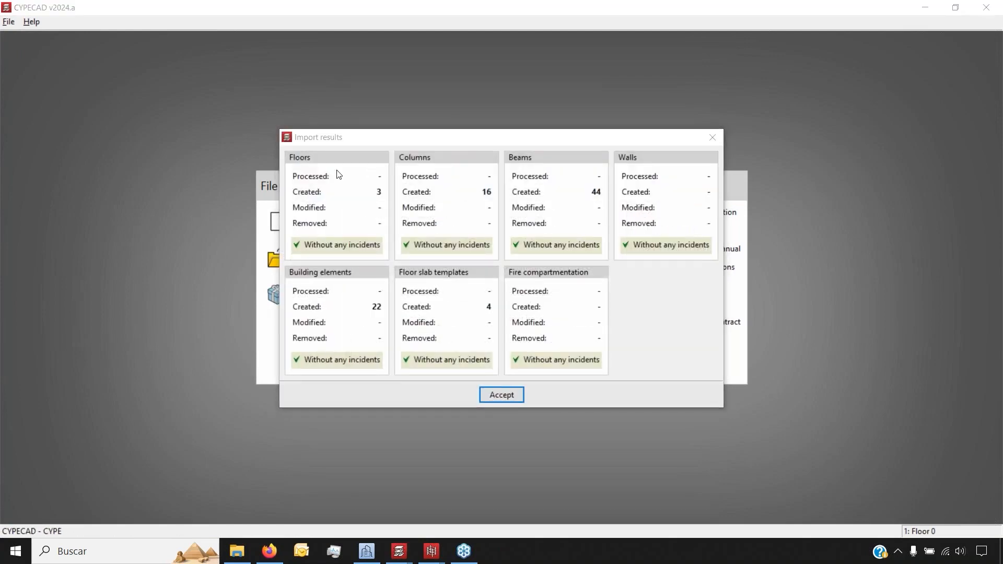
- Accept the import results and confirm the Eurocode selection in the job's general data
click(503, 395)
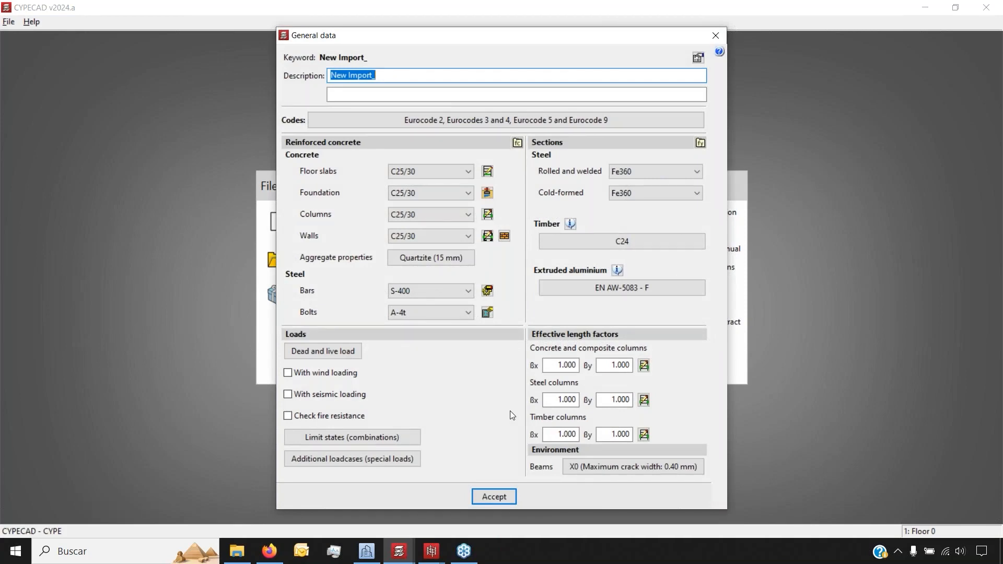
click(438, 114)
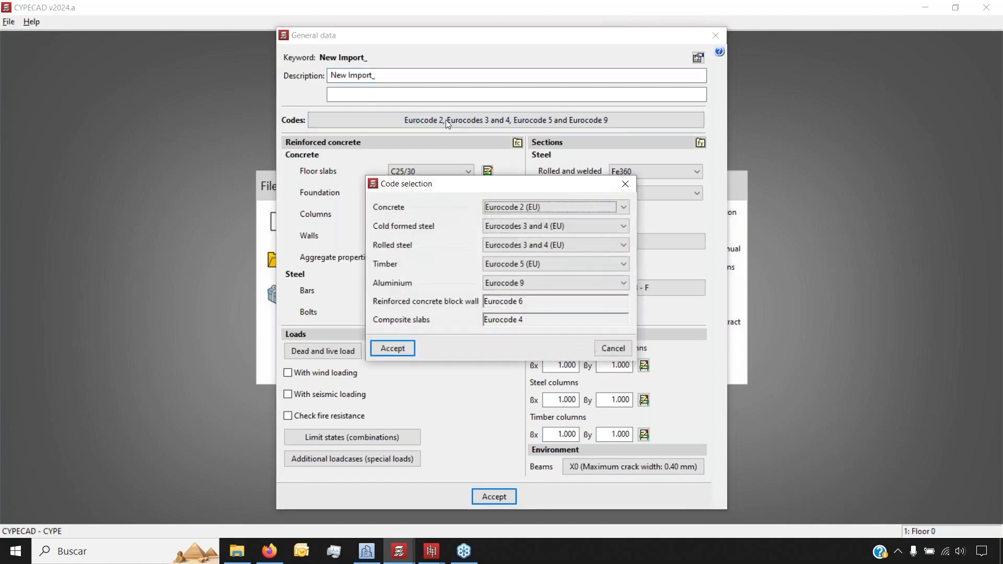
click(391, 348)
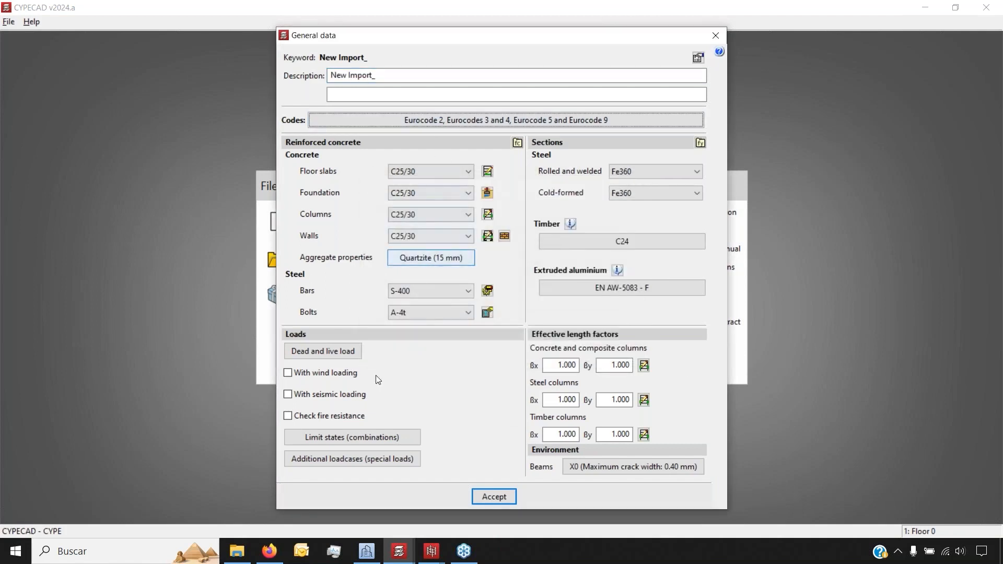
- Set the live load of the Roof and Floor 0 groups to 1.75 kN/m²
click(323, 353)
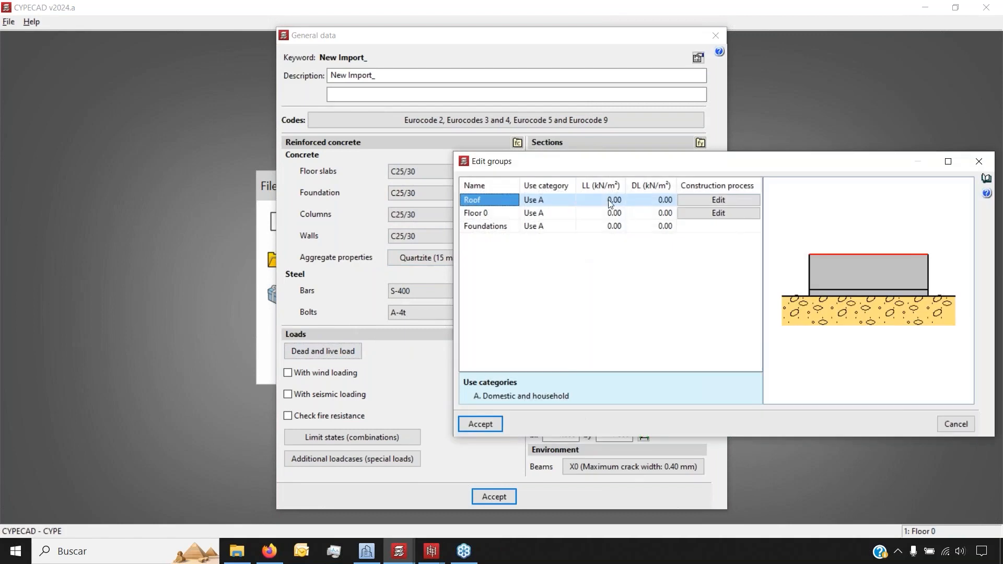
click(608, 200)
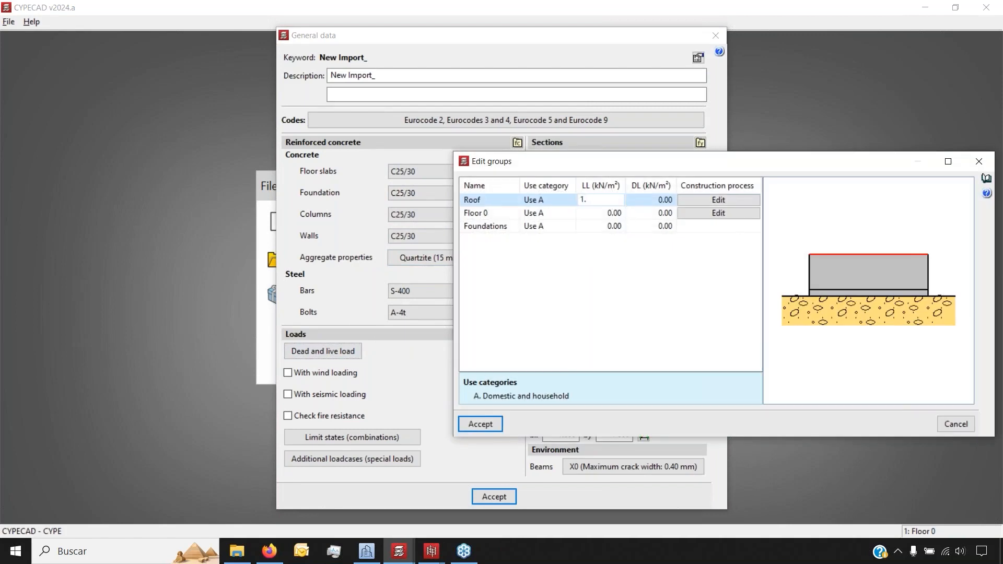
text(1.75)
click(614, 215)
click(616, 226)
click(615, 211)
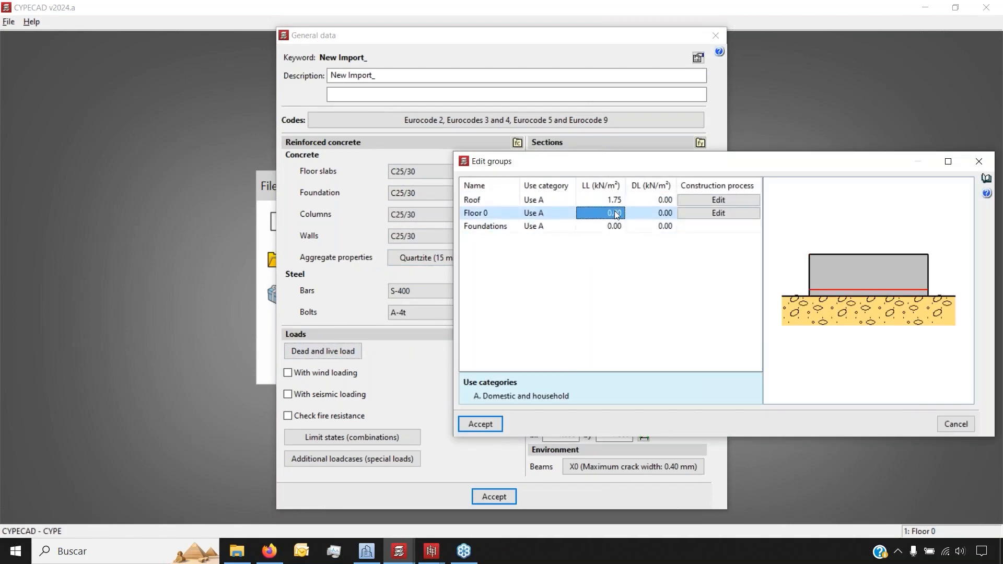
text(1.75)
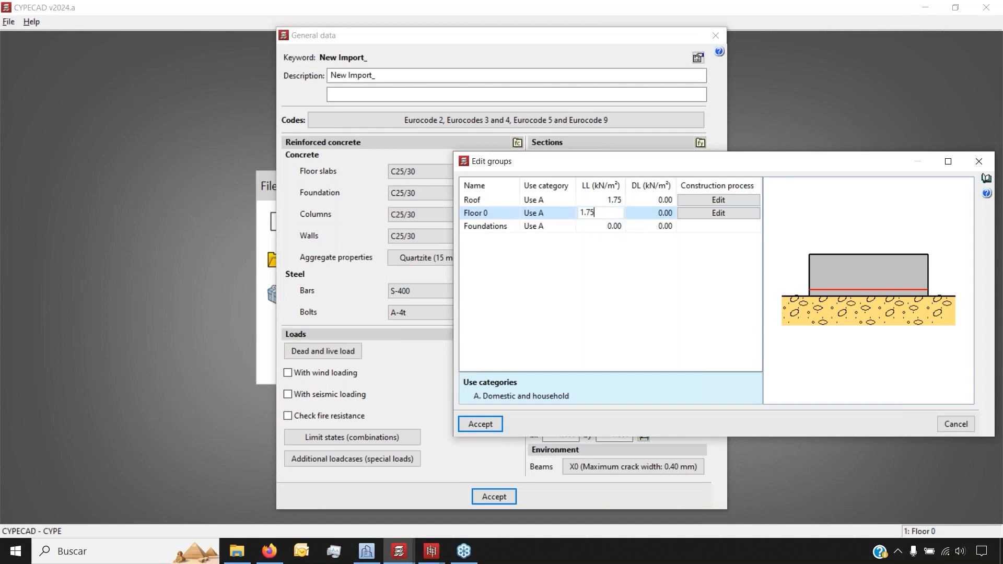
- Set the dead load of the Roof and Floor 0 groups to 1.25 kN/m² and accept the group loads
click(658, 202)
text(1)
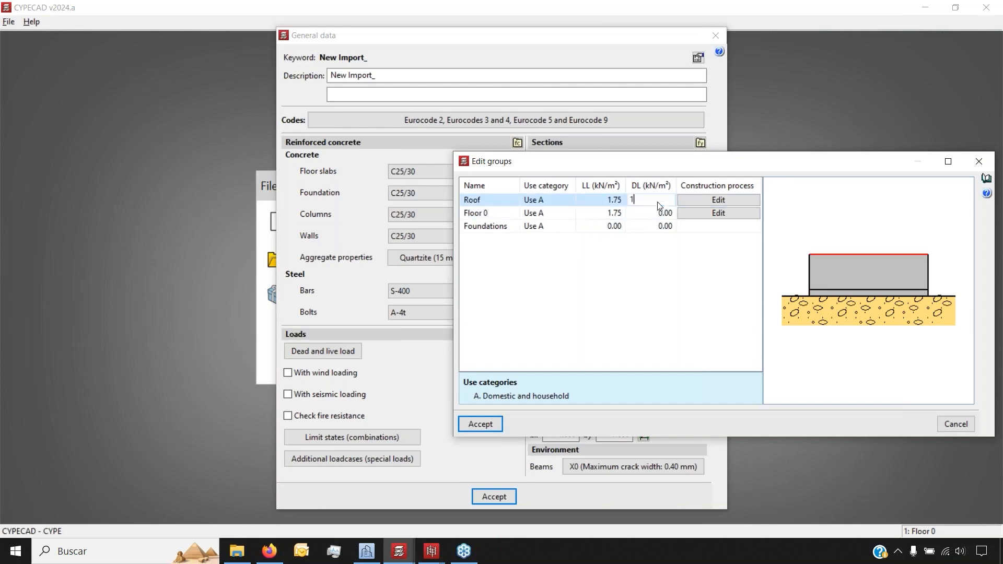
text(.25)
click(667, 216)
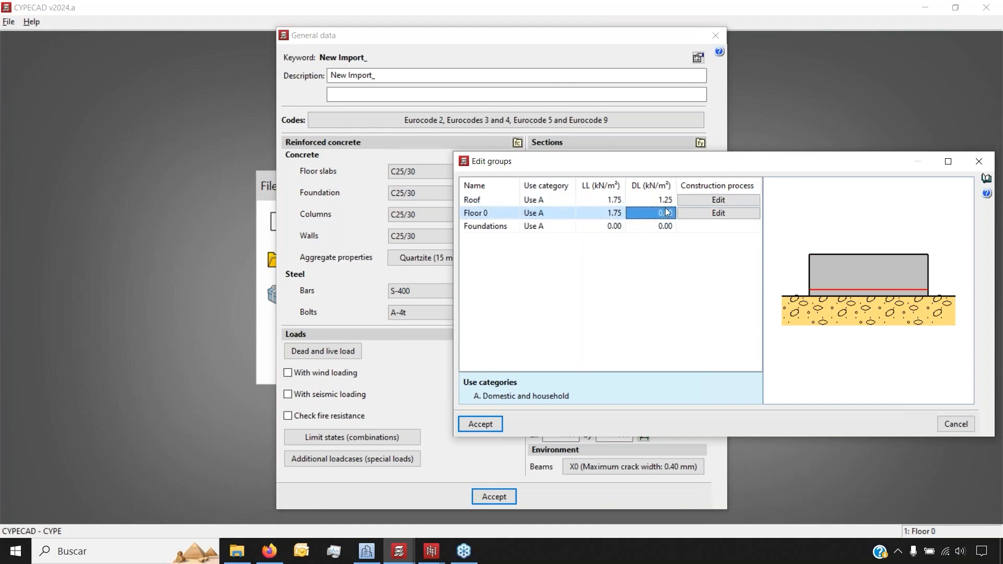
text(1.25)
click(480, 424)
- Enable wind loading to the EU Eurocode 1 code with tributary widths of 14 in Y and 18 in X
click(324, 374)
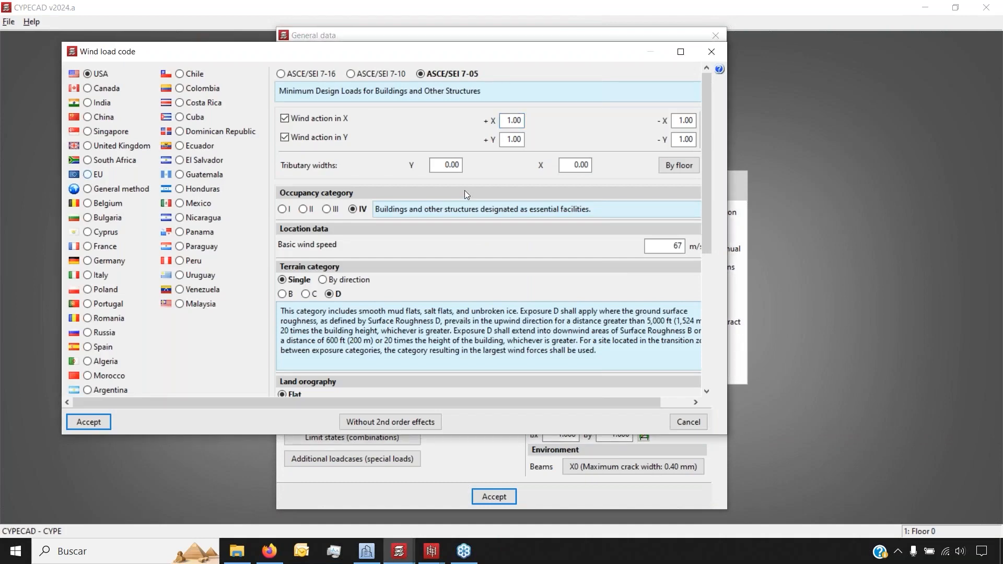
click(94, 174)
double_click(416, 183)
text(14)
double_click(521, 183)
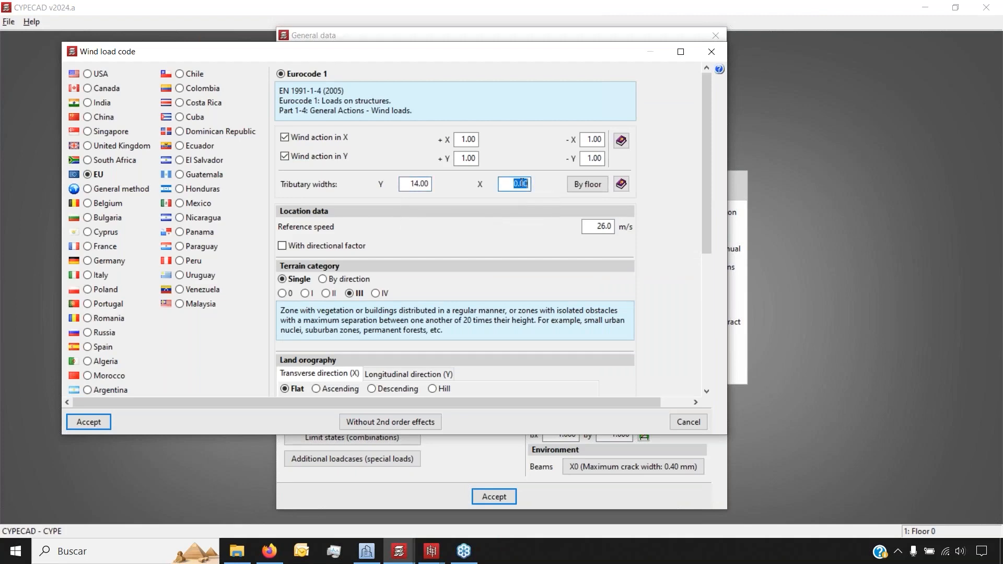
text(18)
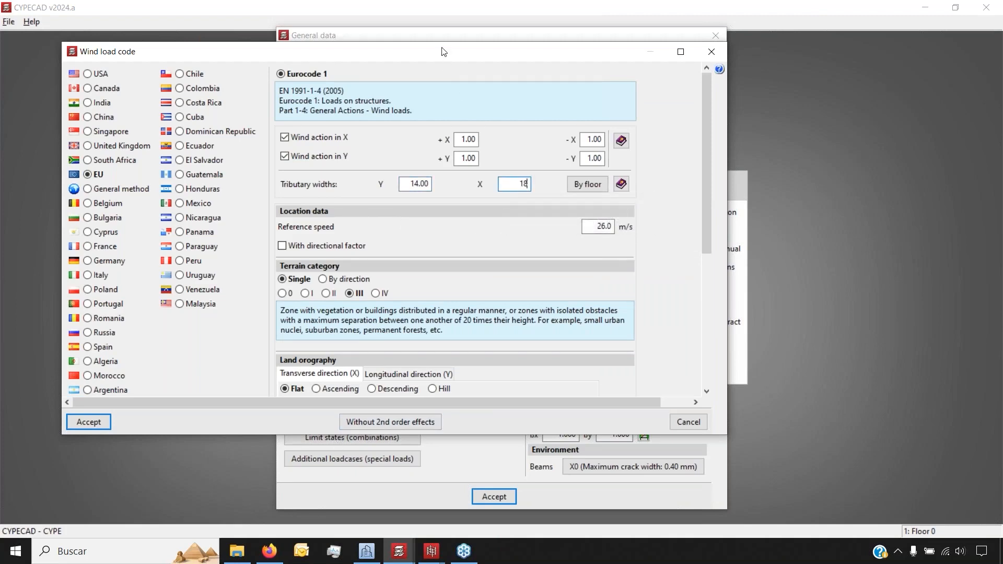
drag(441, 48, 637, 29)
click(293, 403)
- Accept the job's general data and complete the import through to accepting the floor group loads
click(500, 499)
click(508, 317)
click(495, 360)
drag(405, 137, 531, 107)
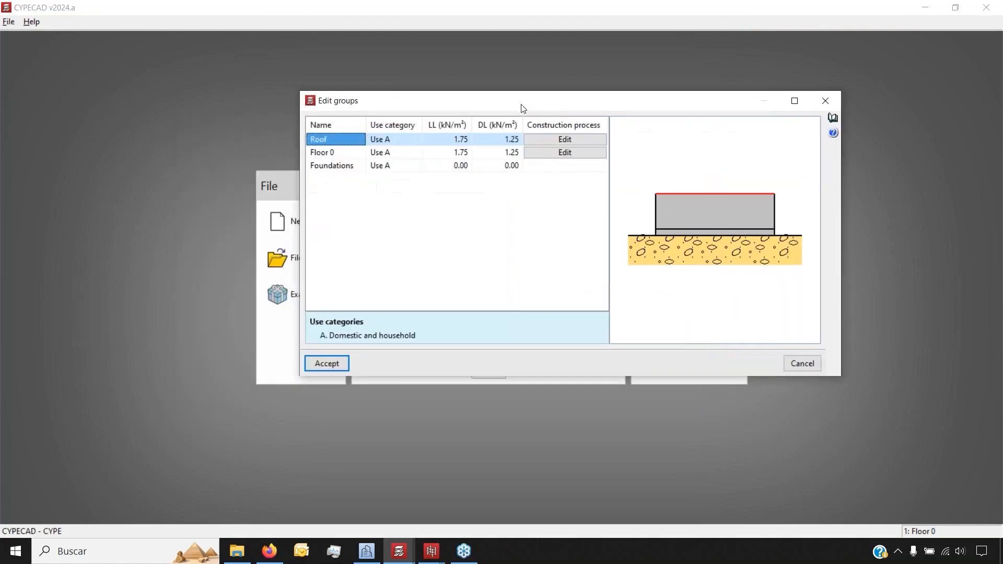
click(343, 365)
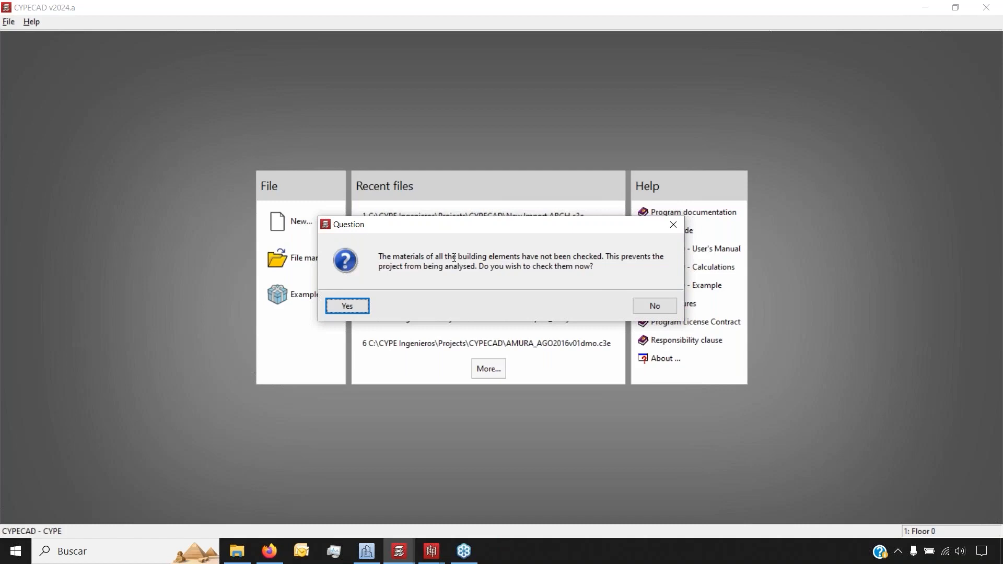
- Define the Parapet masonry as a double-leaf external wall to be covered, in hollow ceramic brick (12+12cm)
click(347, 306)
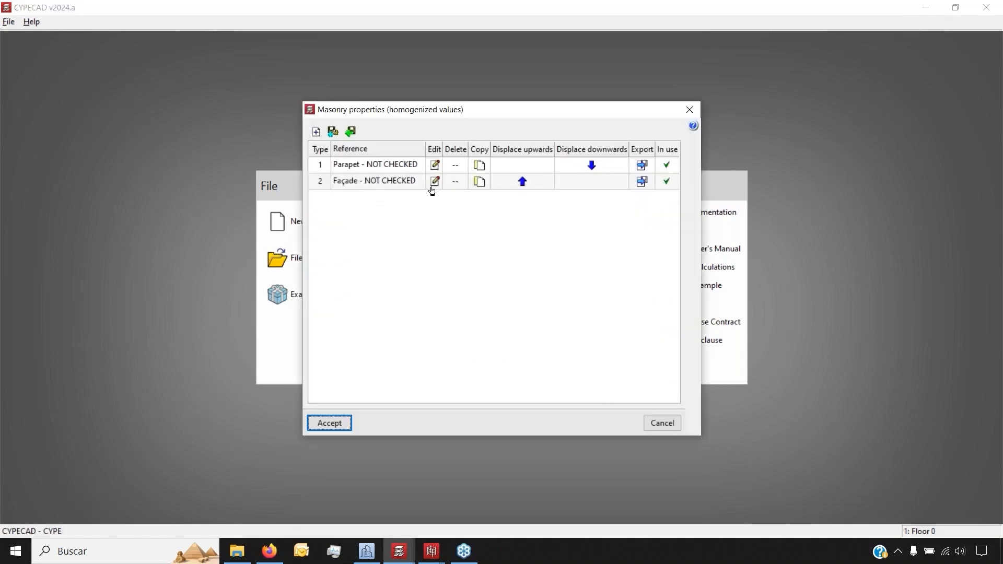
click(433, 166)
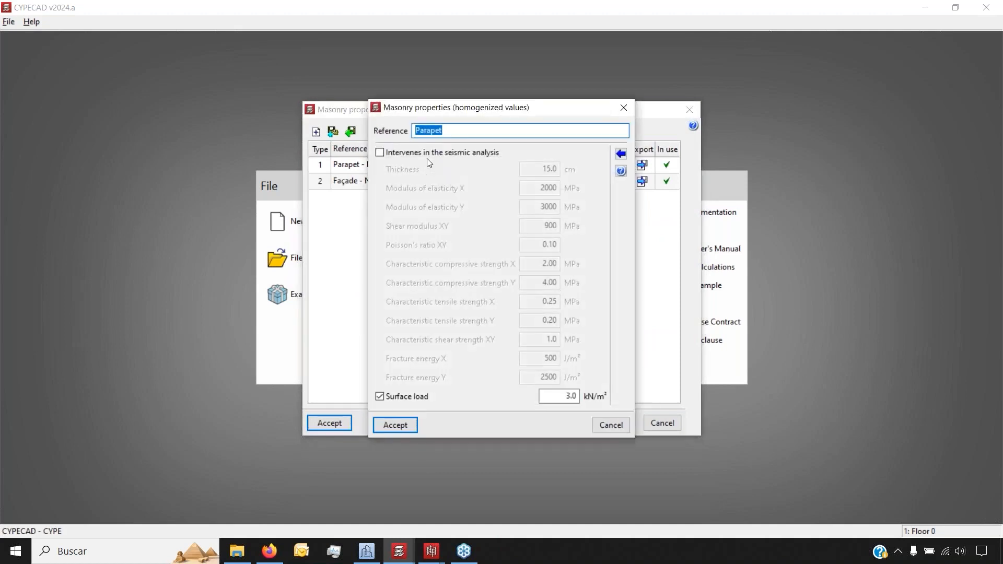
click(624, 153)
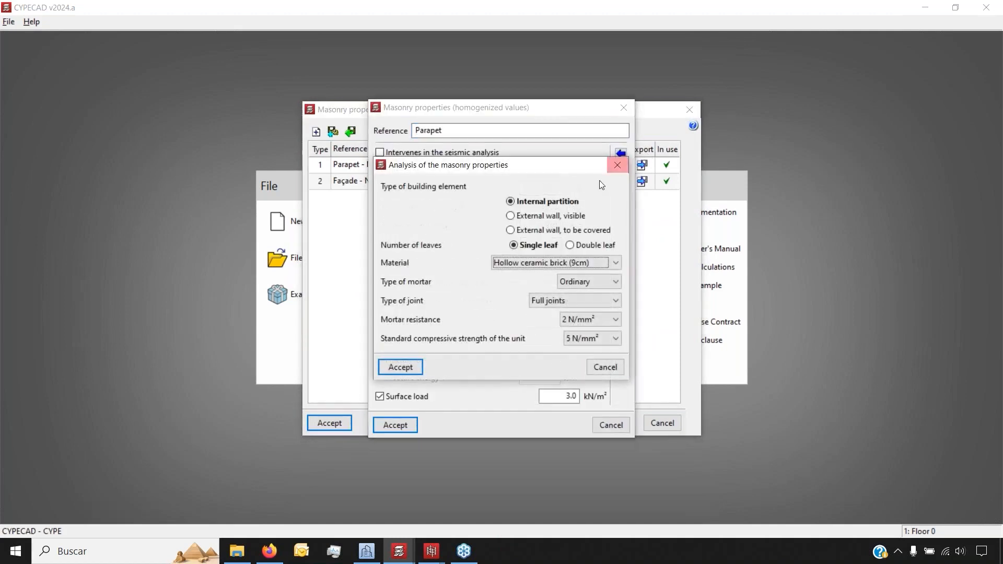
click(571, 235)
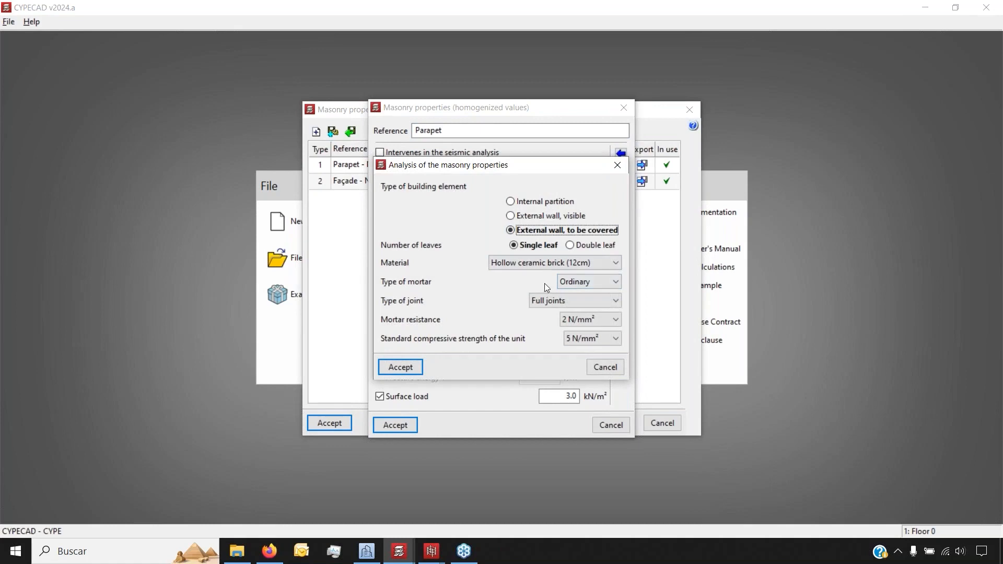
click(570, 246)
click(571, 261)
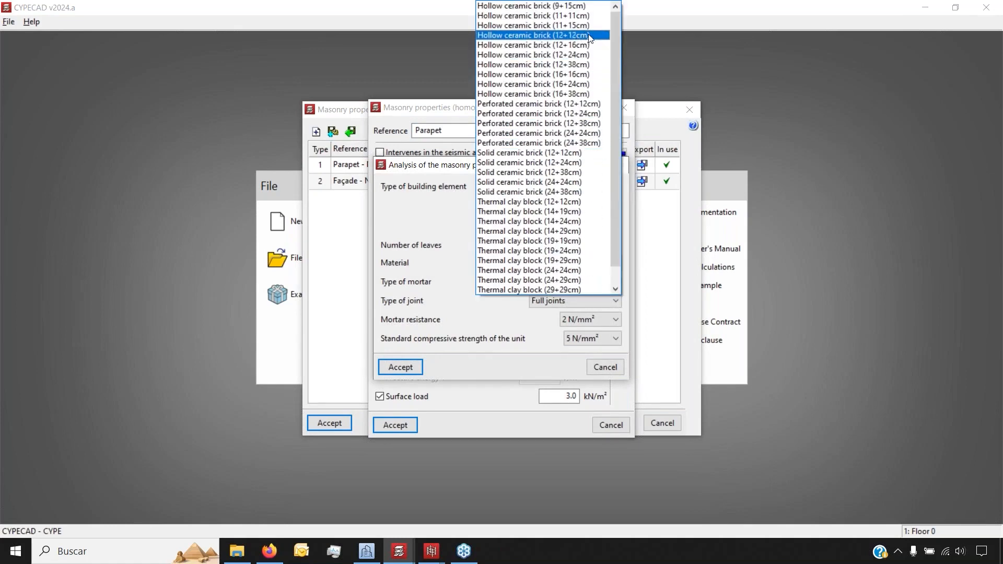
click(589, 36)
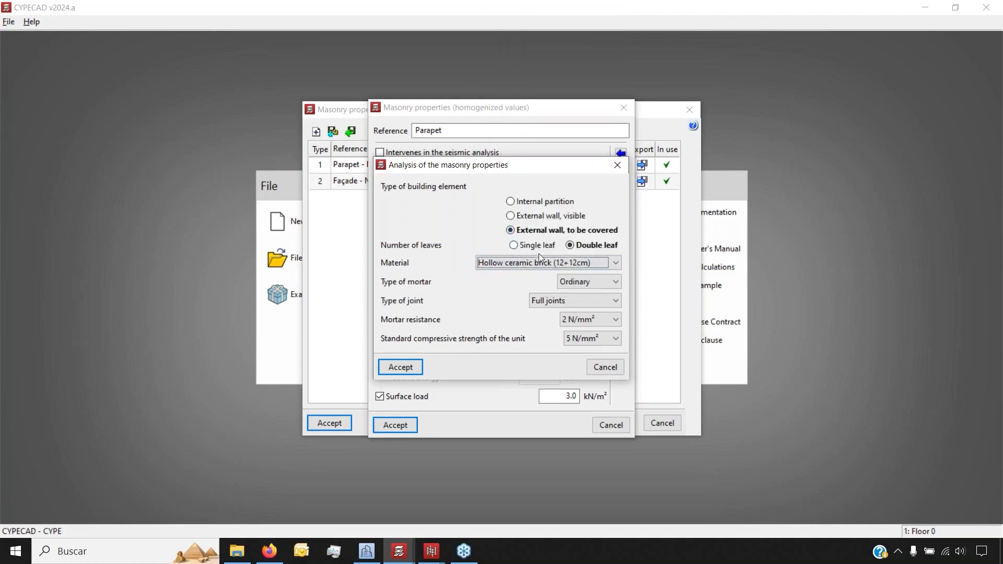
click(400, 366)
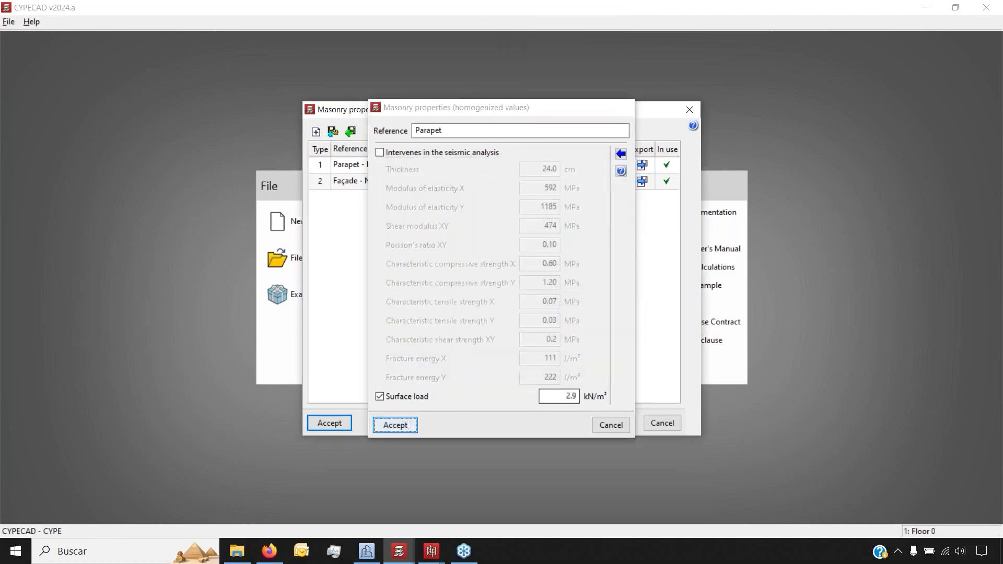
click(395, 424)
- Define the Façade masonry as double leaf in hollow ceramic brick (12+12cm) and accept the masonry properties
click(434, 181)
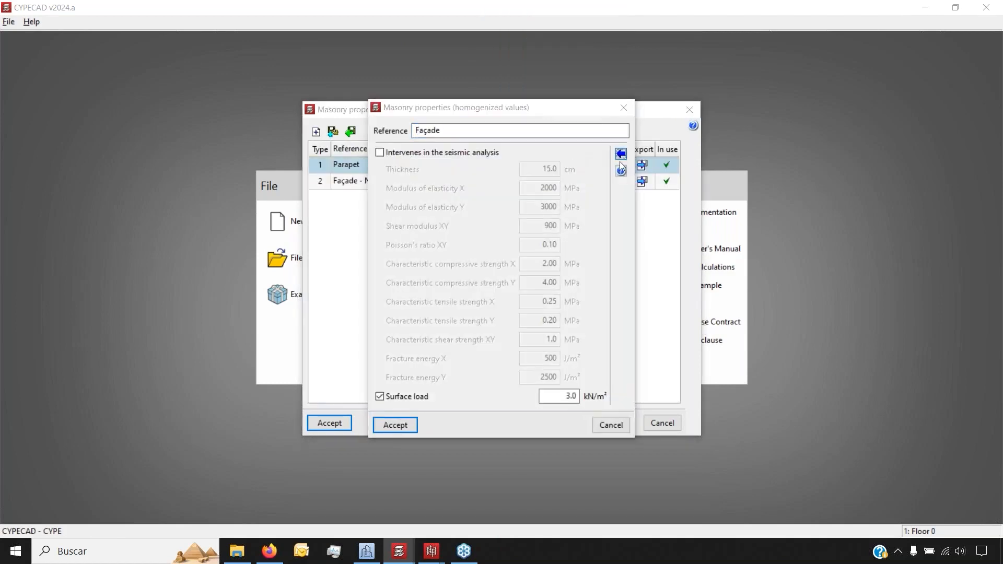
click(620, 168)
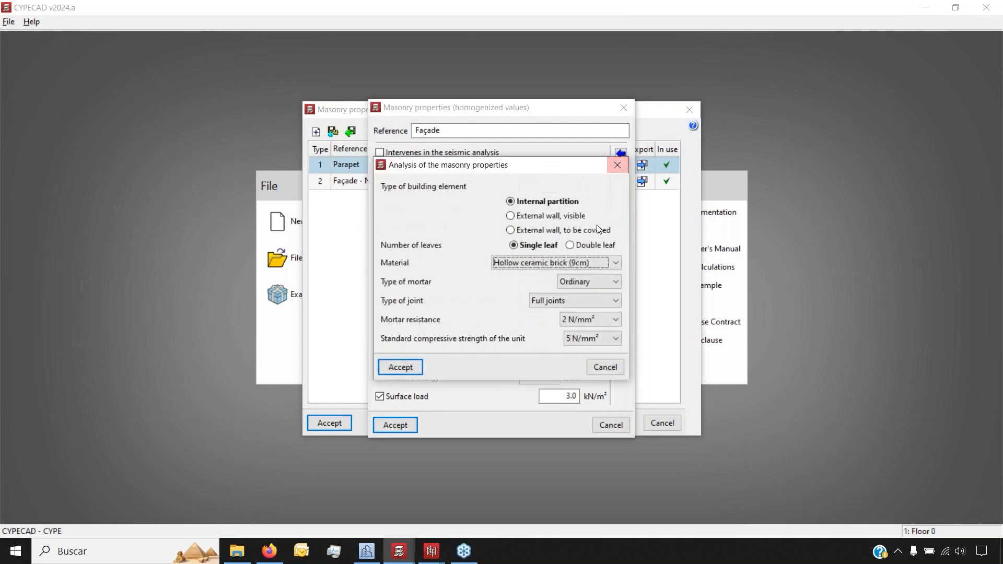
click(570, 245)
click(572, 262)
click(543, 294)
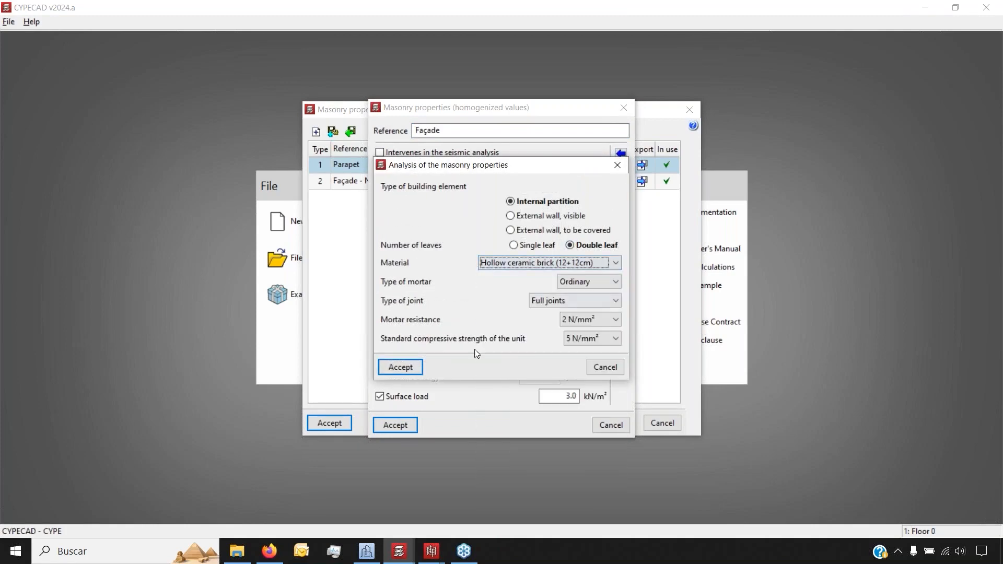
click(413, 368)
click(405, 425)
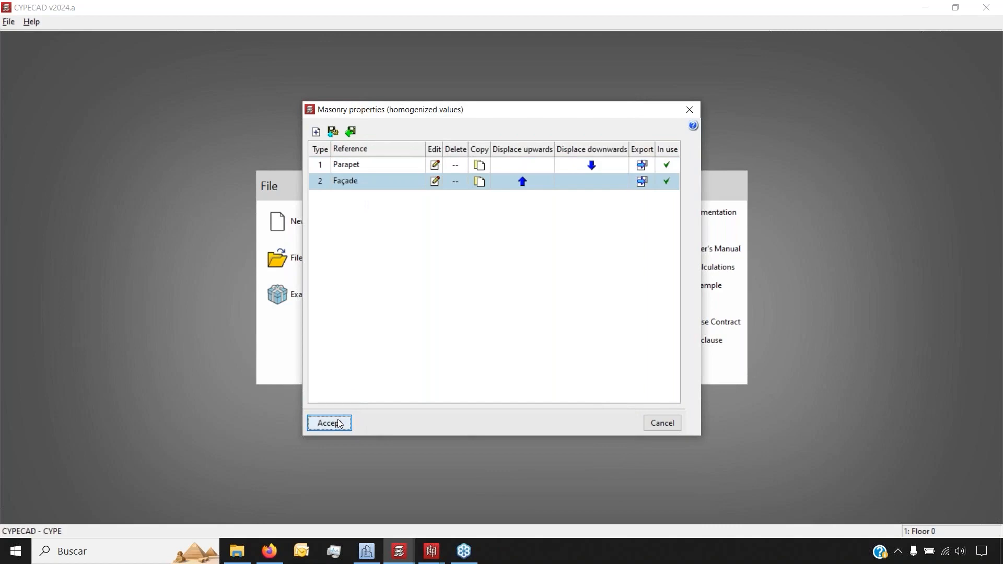
click(329, 423)
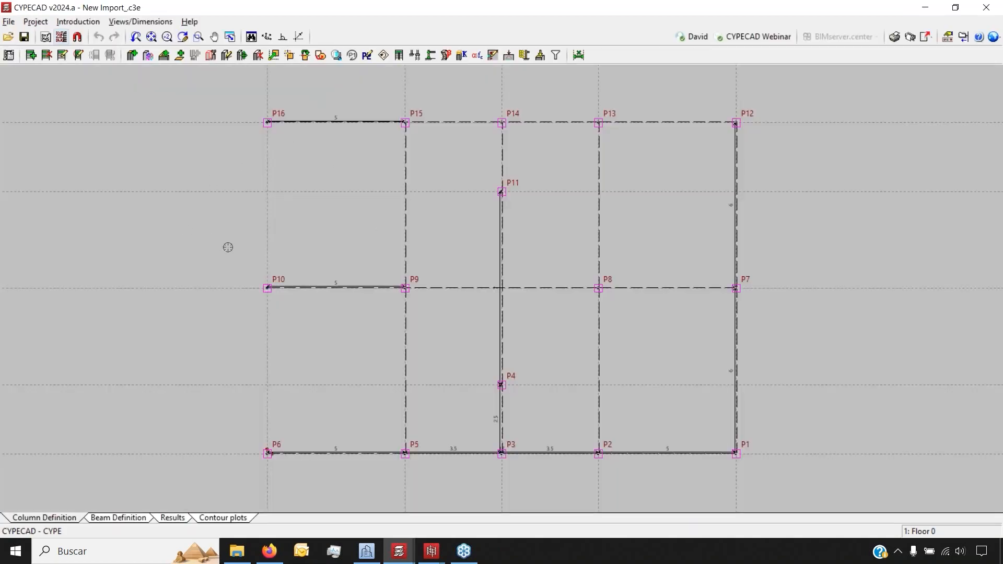
- Examine the imported column layout and the beams and line loads of Floor 0 in the beam definition
scroll(519, 314, down, 4)
scroll(371, 299, up, 5)
middle_drag(805, 236, 725, 248)
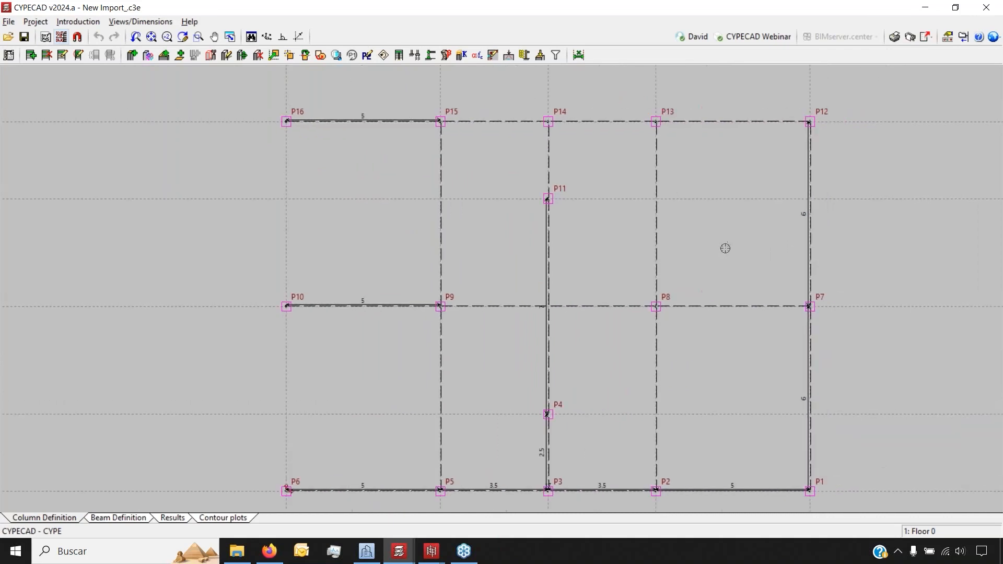
click(372, 556)
click(372, 556)
middle_drag(450, 205, 463, 218)
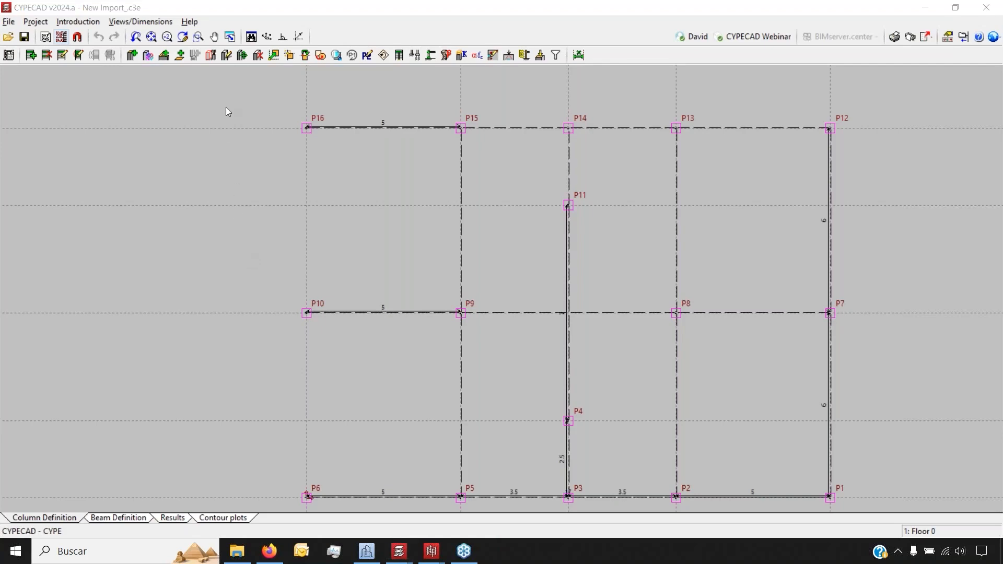
click(103, 518)
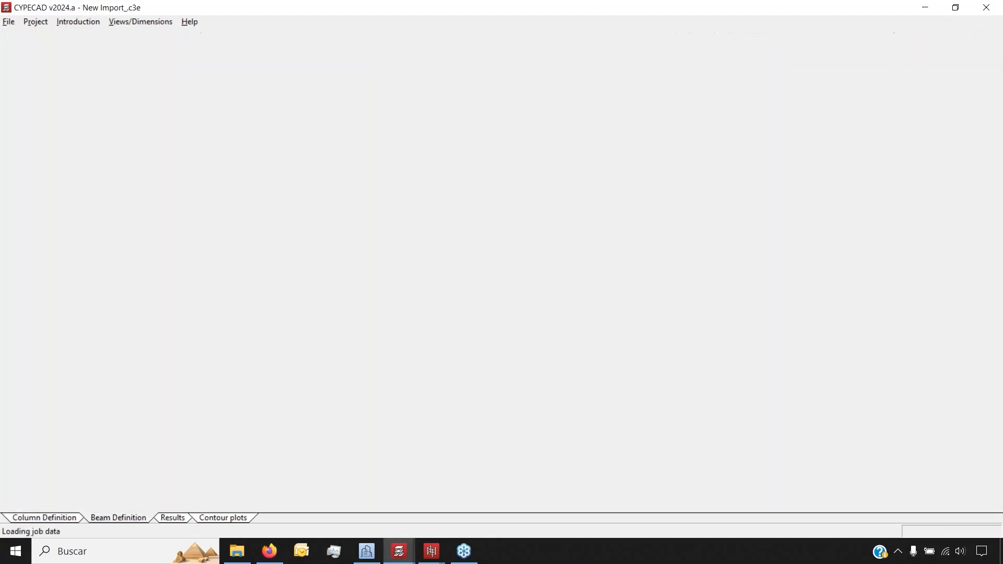
scroll(664, 206, down, 1)
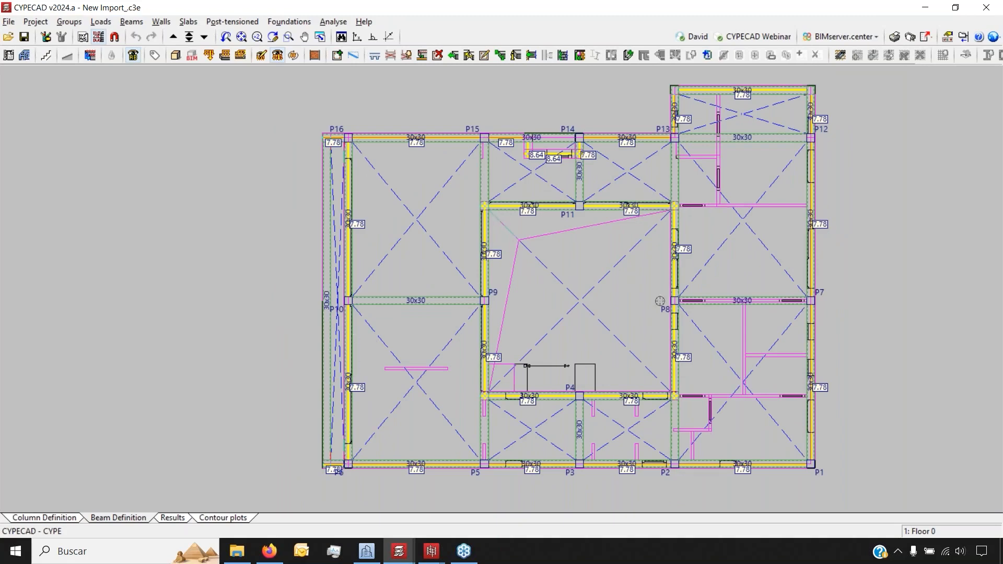
scroll(384, 303, up, 5)
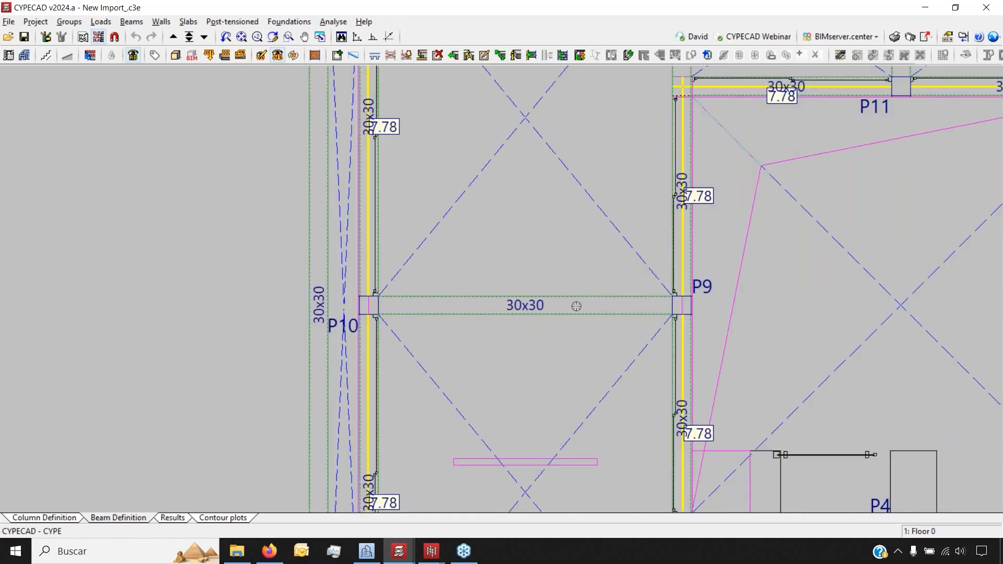
scroll(574, 305, down, 5)
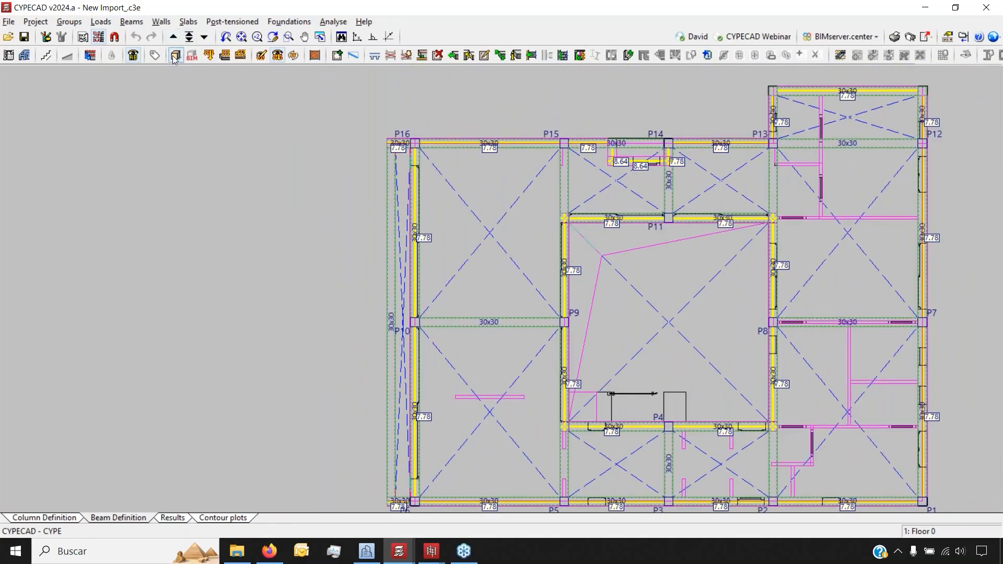
- Inspect the imported structure from several sides in the 3D view of the building and close it
click(174, 55)
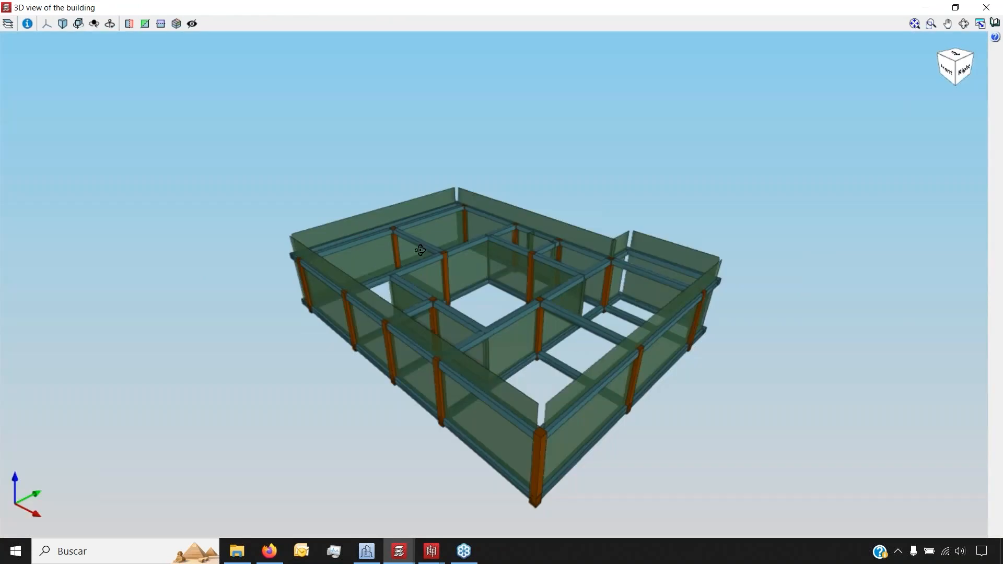
drag(421, 250, 580, 240)
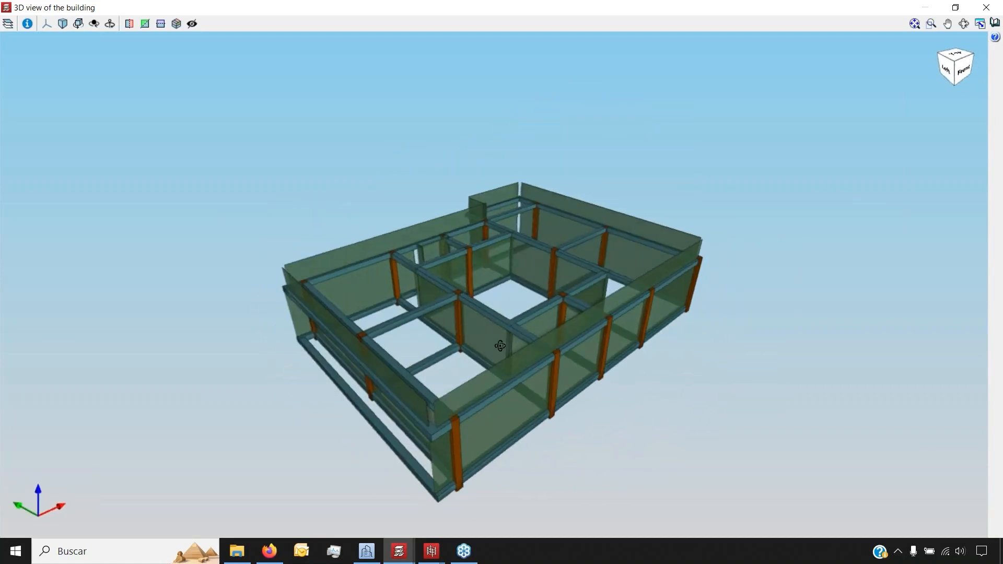
drag(494, 351, 535, 208)
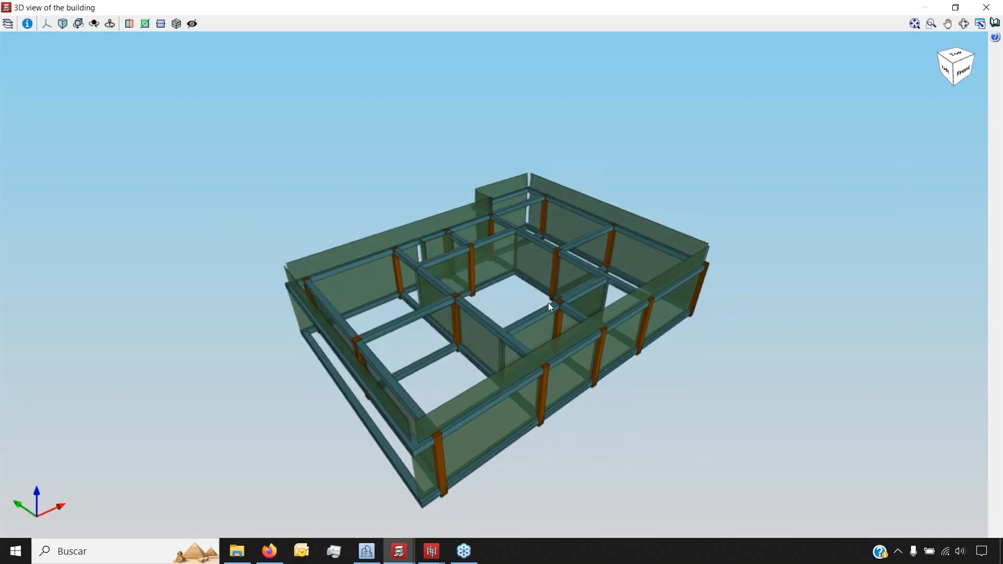
click(986, 8)
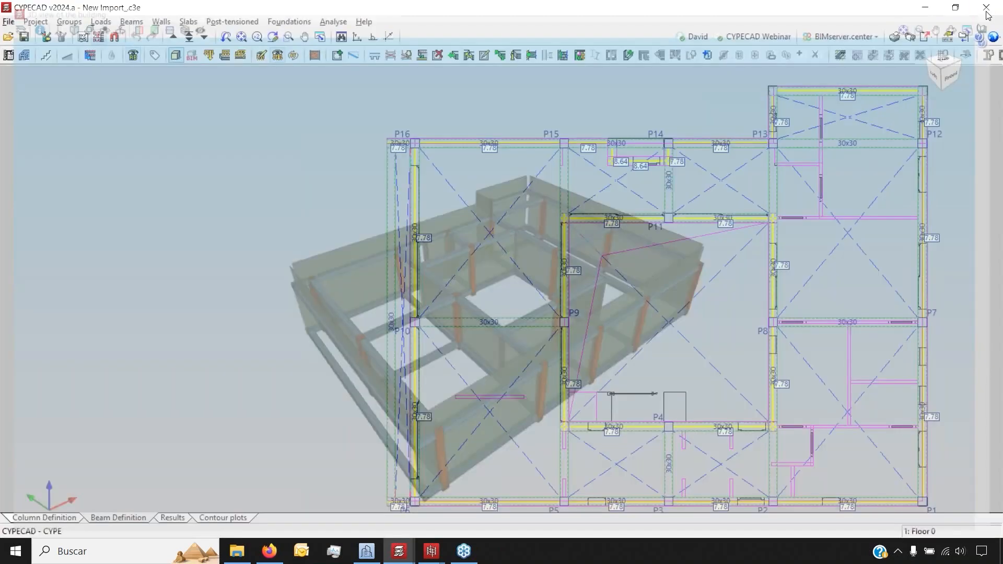
- Go to the Foundations group and generate the footings and beams automatically
click(189, 37)
key(Return)
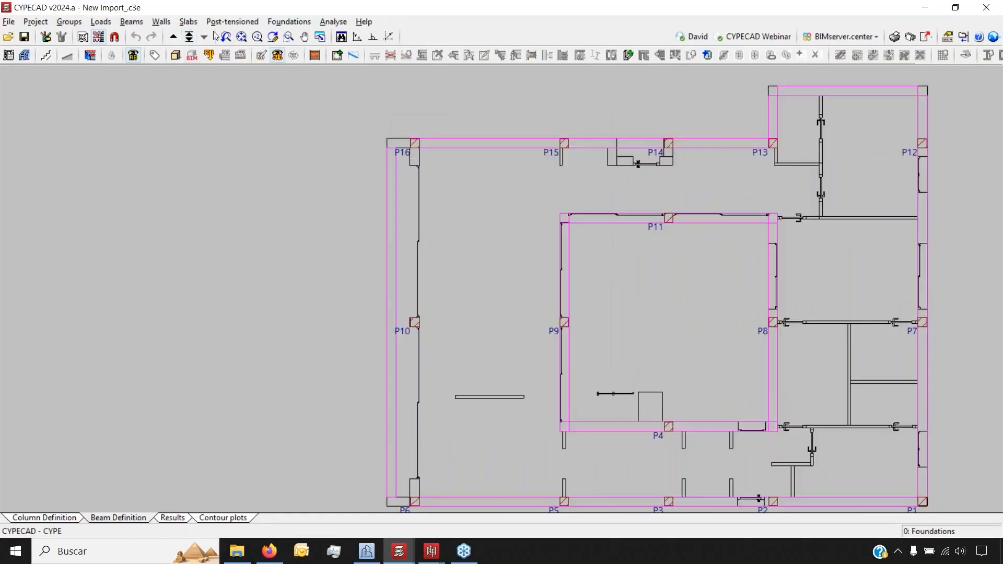
click(289, 21)
click(335, 121)
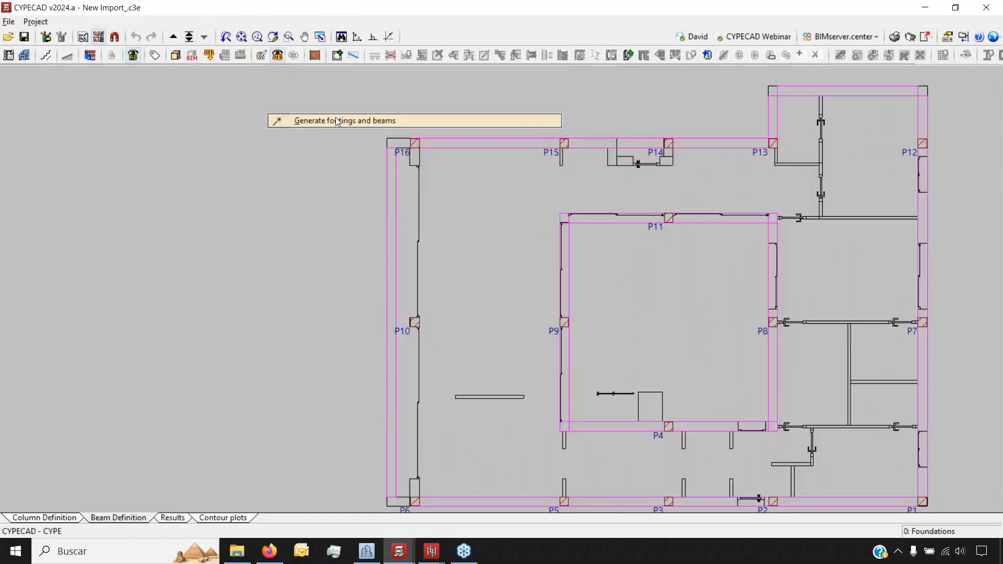
click(385, 324)
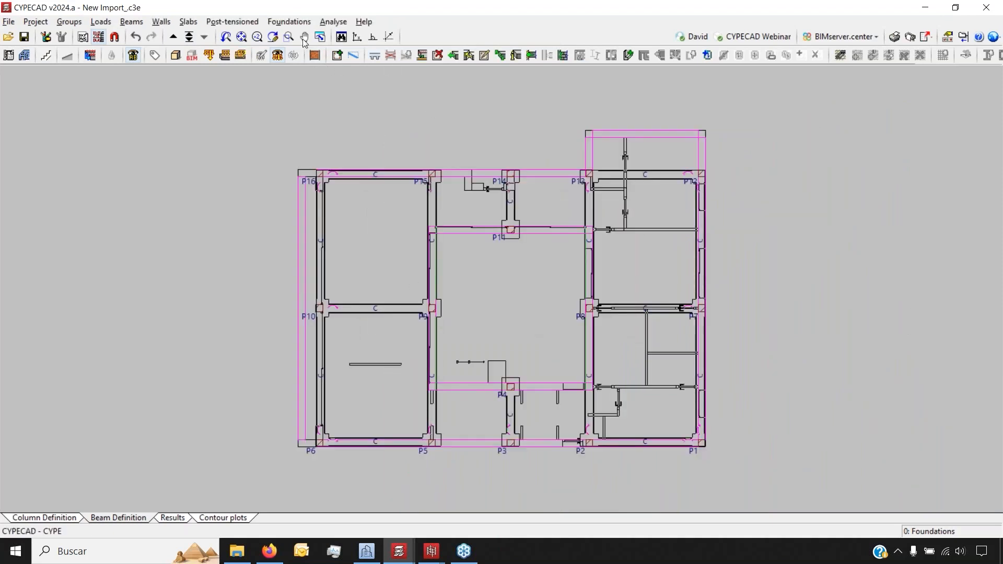
- Go up to Floor 0 and set up a 20 cm deep flat slab panel with longitudinal reinforcement parallel to a beam
click(173, 37)
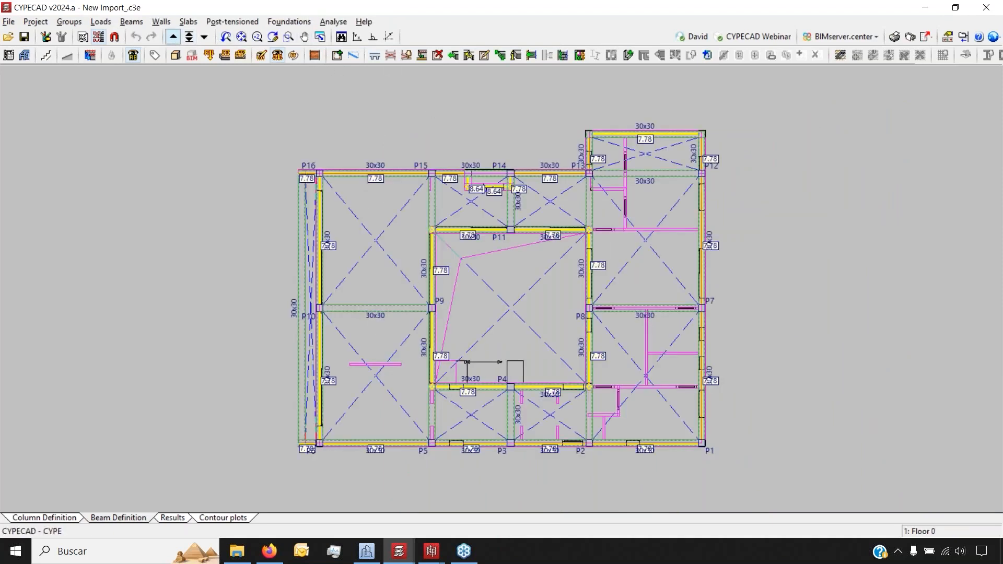
click(188, 21)
click(220, 36)
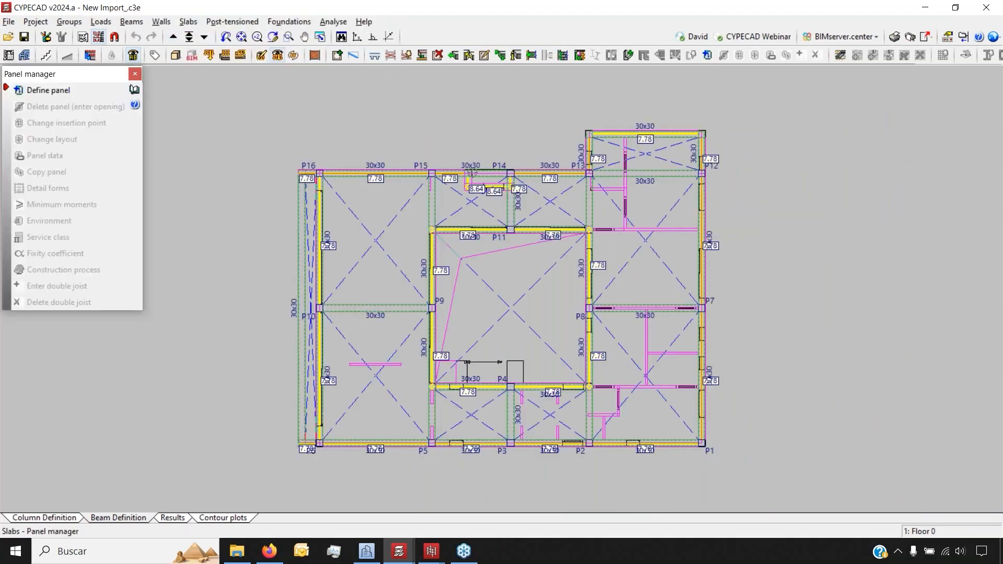
click(48, 90)
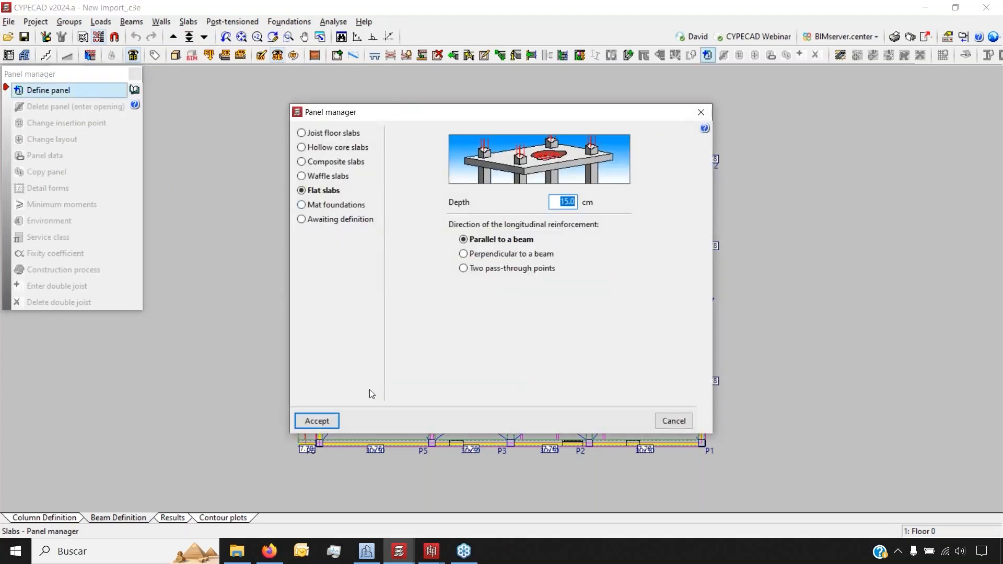
text(20)
click(316, 420)
- Assign the flat slab to every Floor 0 bay around the central courtyard, including the narrow strip beside P10, aligning each with a beam
click(376, 230)
click(376, 230)
click(471, 201)
click(471, 201)
click(549, 201)
click(550, 201)
click(638, 202)
click(638, 202)
click(640, 150)
click(640, 149)
click(638, 321)
click(638, 320)
click(566, 402)
click(566, 402)
click(451, 407)
click(461, 400)
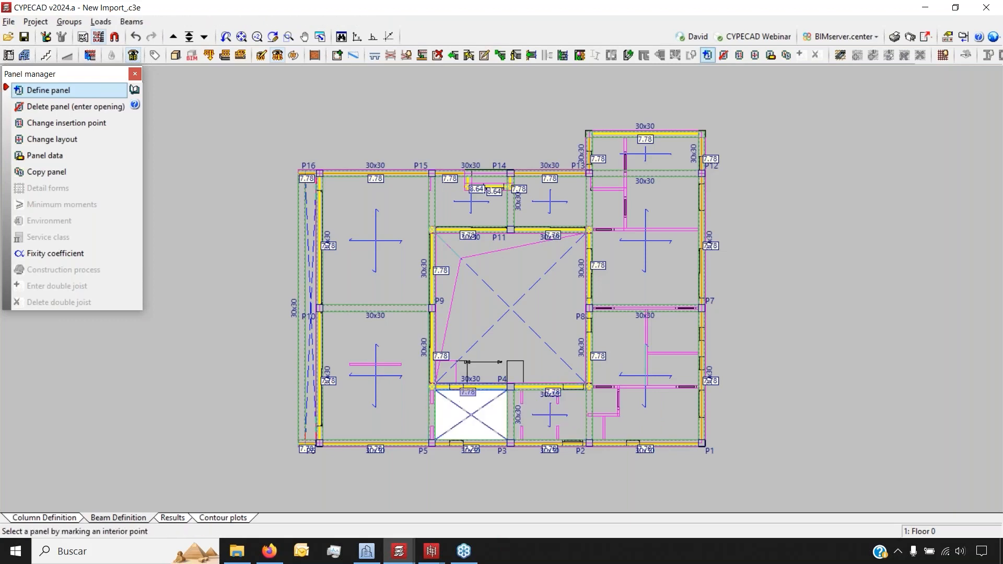
click(315, 251)
click(306, 175)
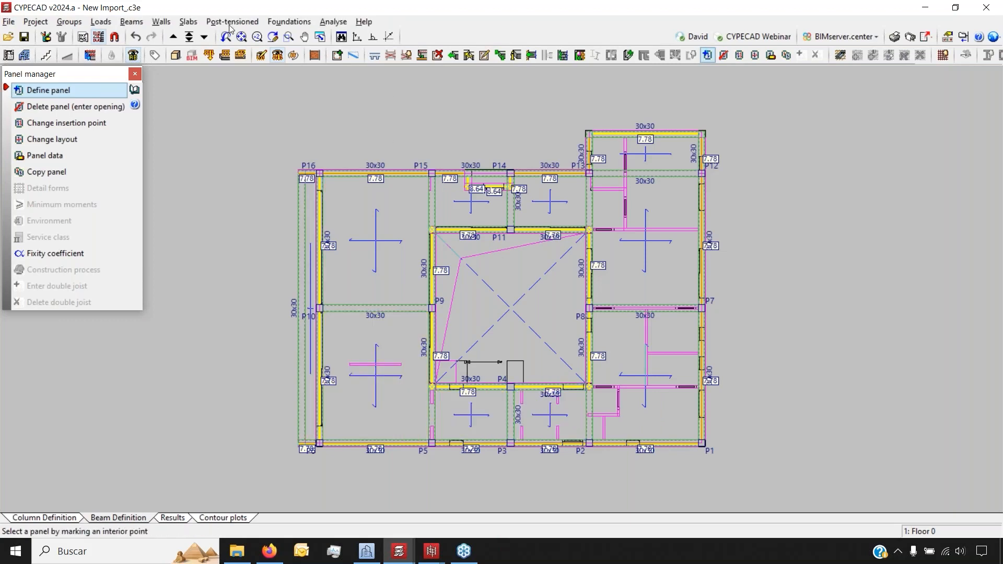
- Go up to the Roof group and set up a 20 cm deep flat slab panel with longitudinal reinforcement parallel to a beam
click(173, 36)
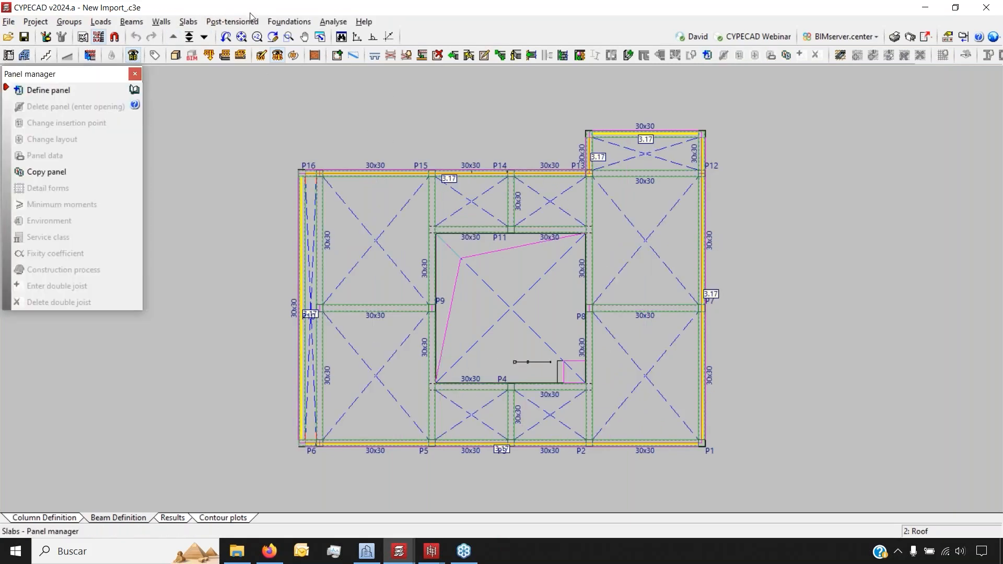
click(188, 21)
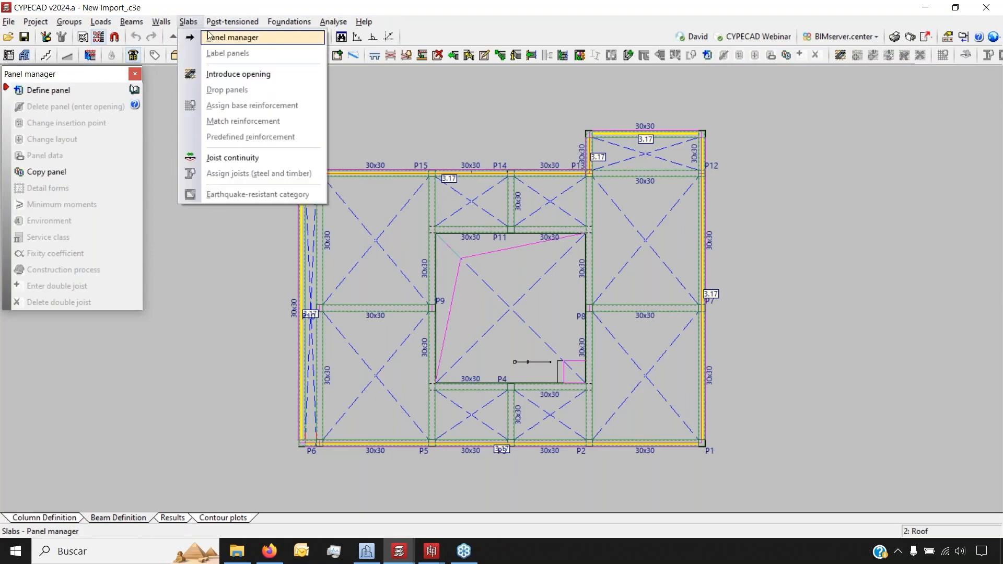
click(211, 36)
click(183, 22)
click(225, 36)
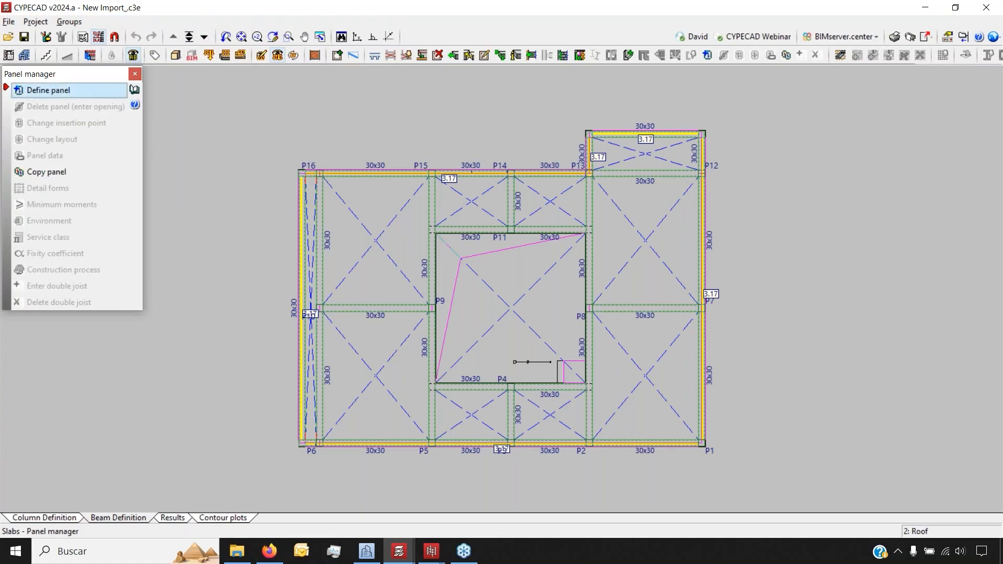
click(313, 422)
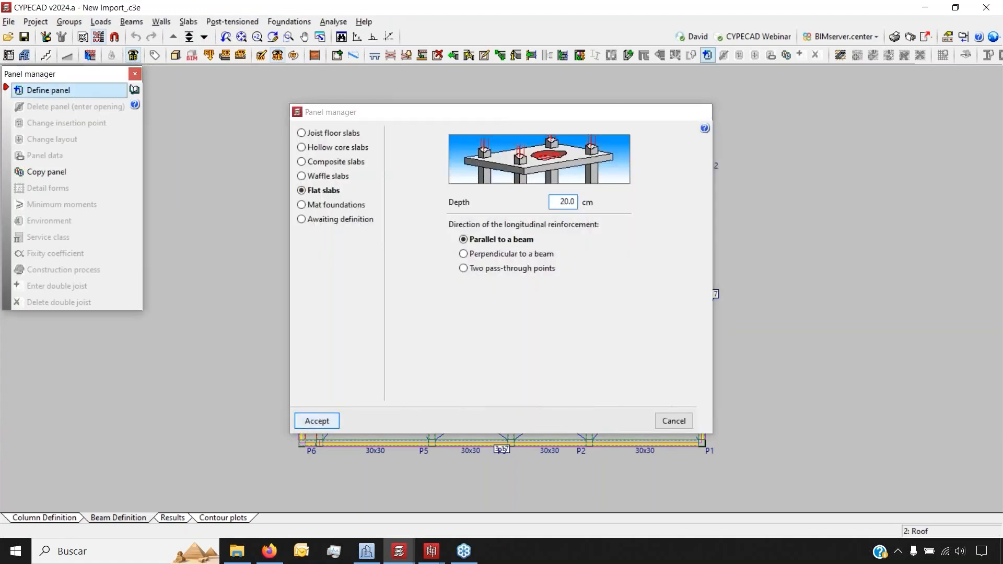
- Assign the flat slab to every Roof bay around the central courtyard, including the narrow strip beside P10, aligning each with a beam
click(375, 240)
click(471, 201)
click(550, 201)
click(647, 177)
click(647, 162)
click(647, 163)
click(649, 314)
click(649, 314)
click(565, 396)
click(564, 397)
click(490, 416)
click(485, 398)
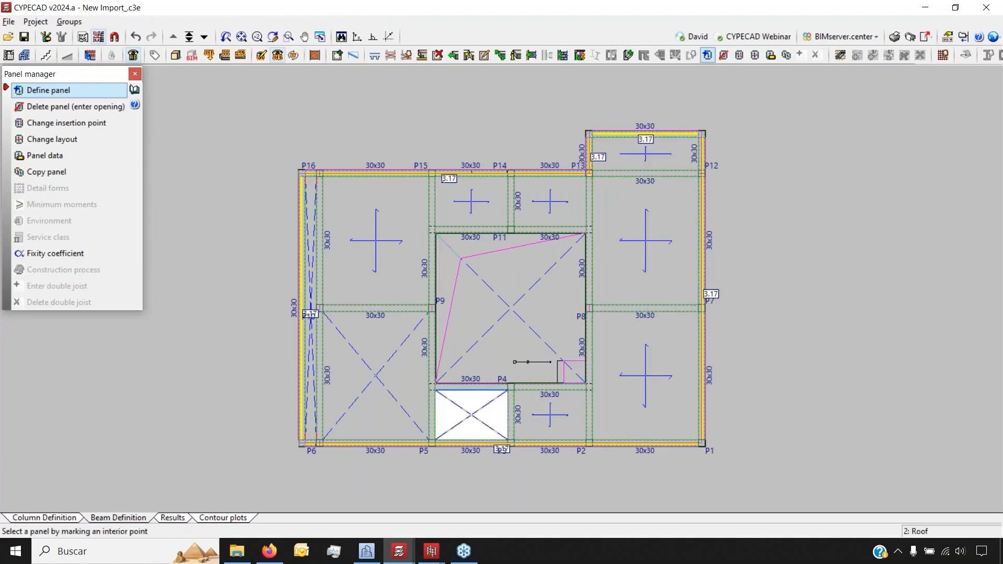
click(376, 333)
click(374, 322)
click(311, 233)
click(320, 233)
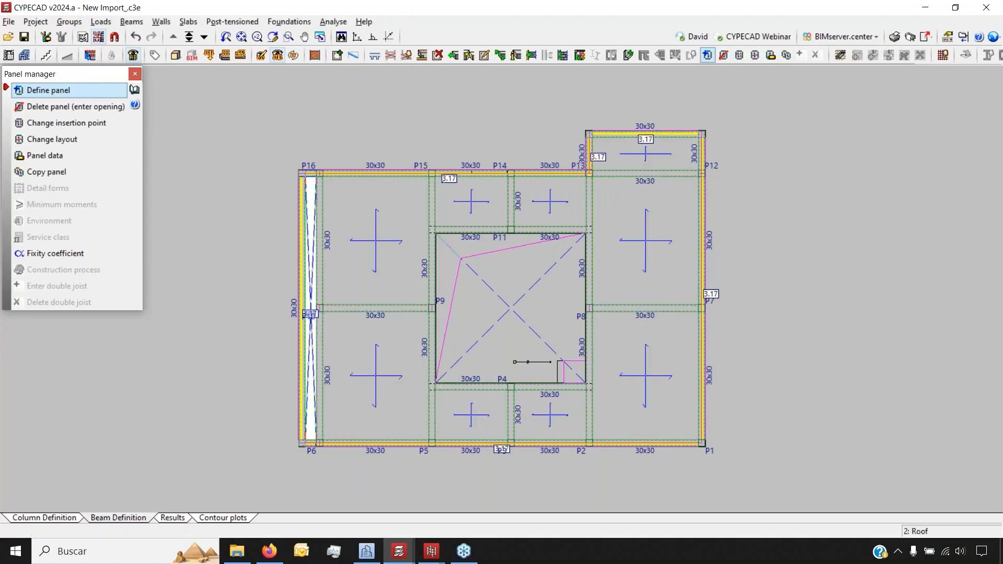
click(309, 252)
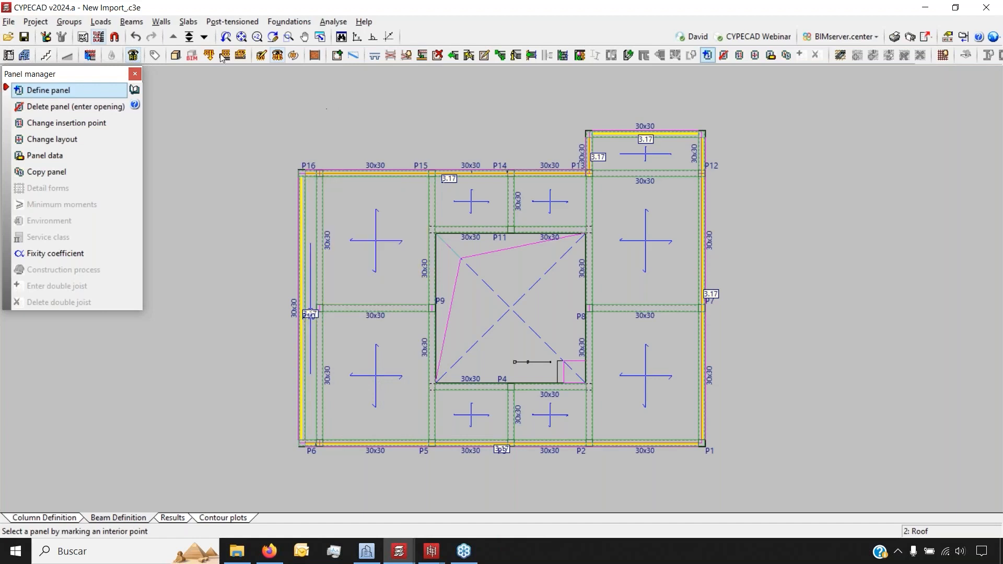
- Inspect the slabs and walls from another side in the 3D view of the building and close it
click(176, 55)
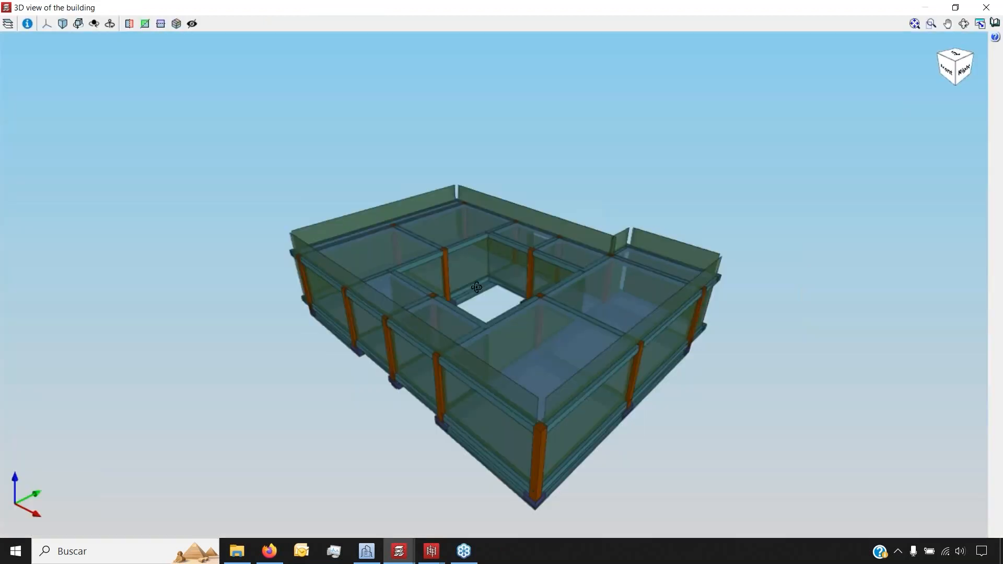
drag(476, 287, 825, 284)
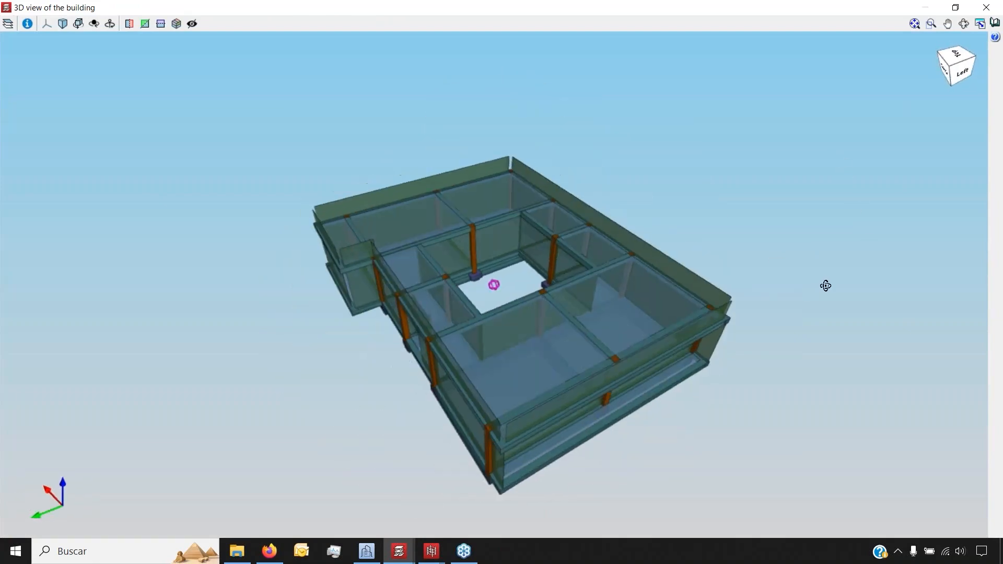
click(986, 7)
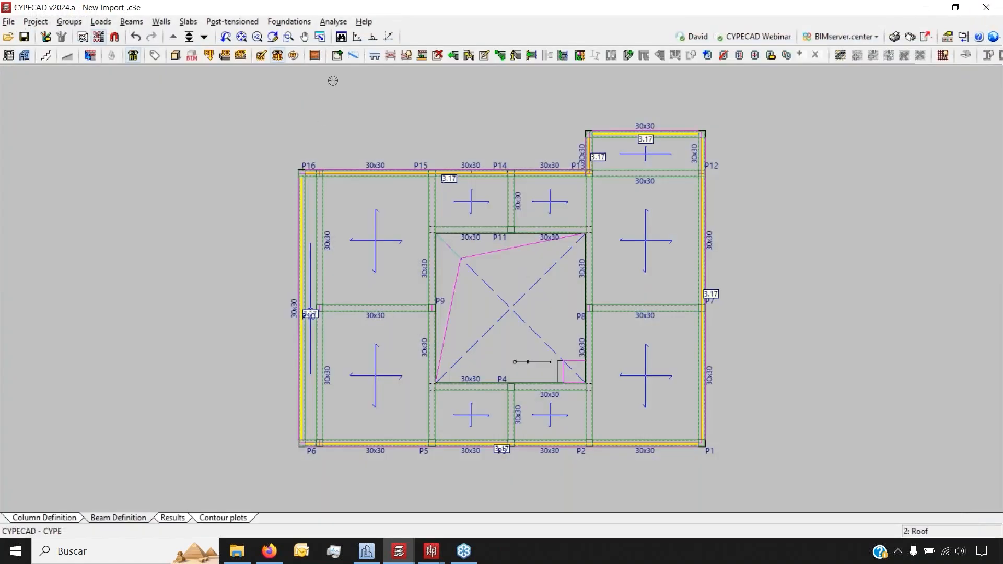
- Run the project analysis including the foundation and close the resulting analysis report
click(333, 22)
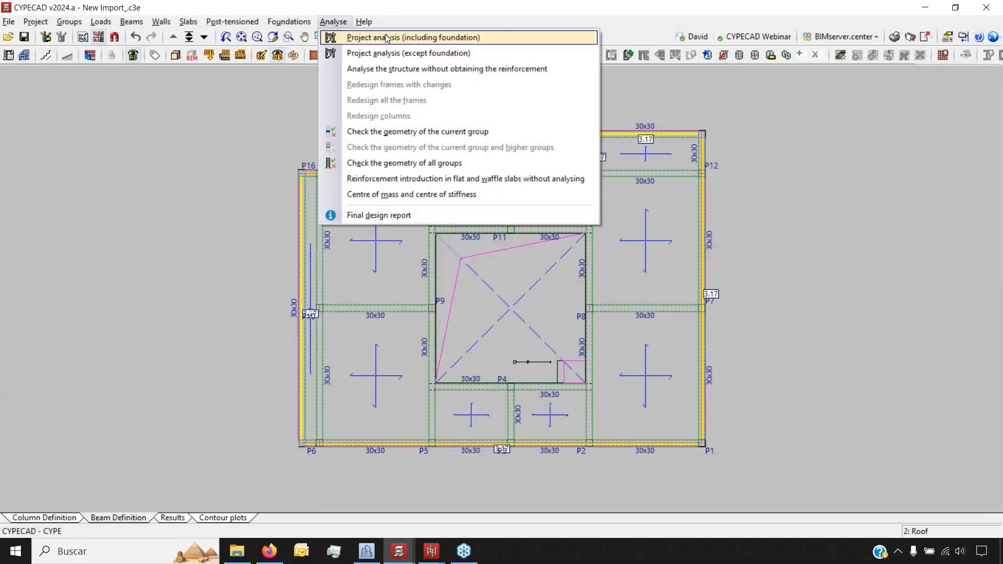
click(387, 37)
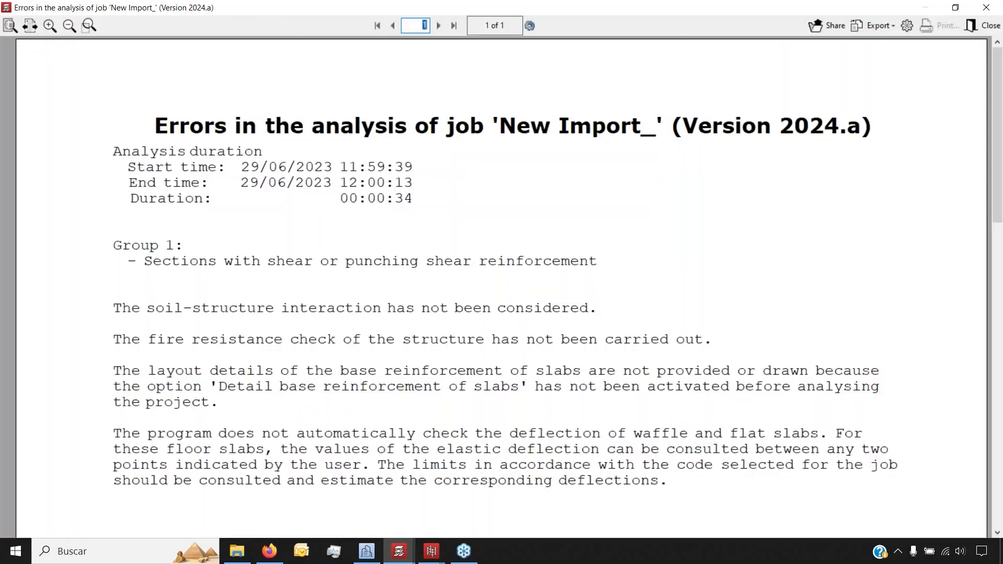
click(983, 27)
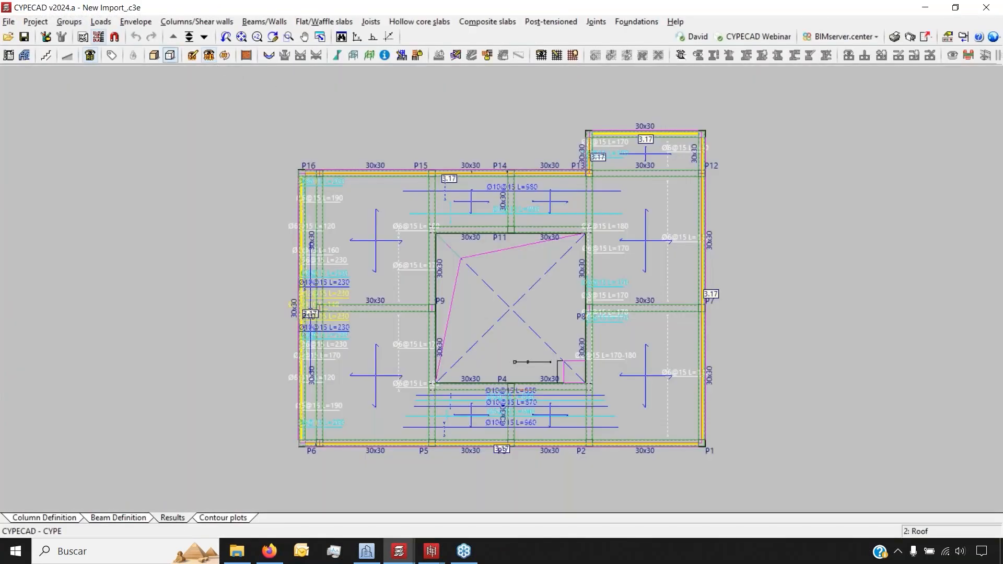
- Examine the reinforcement up close in the detailed 3D view from Foundations to Roof, and close it
click(170, 56)
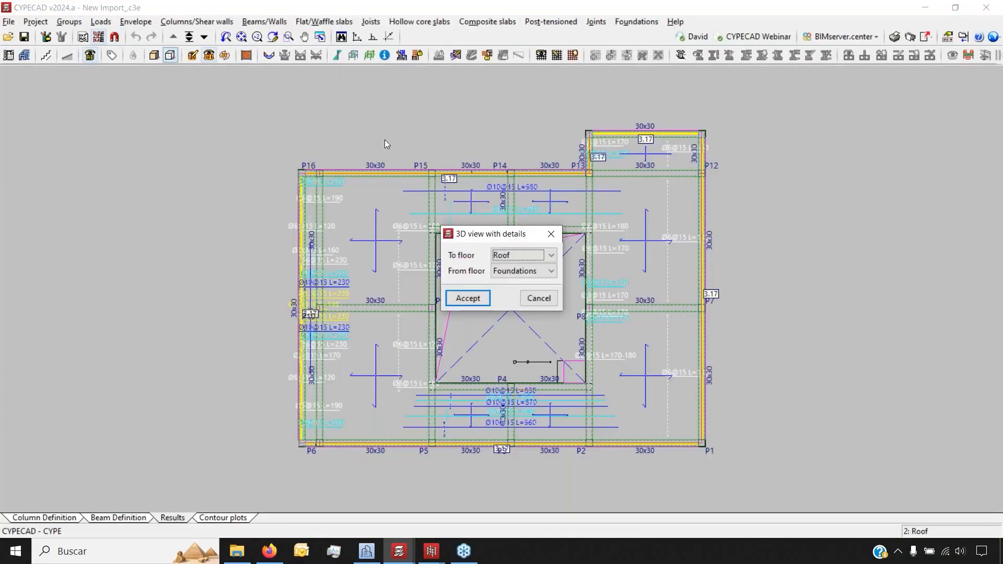
click(468, 298)
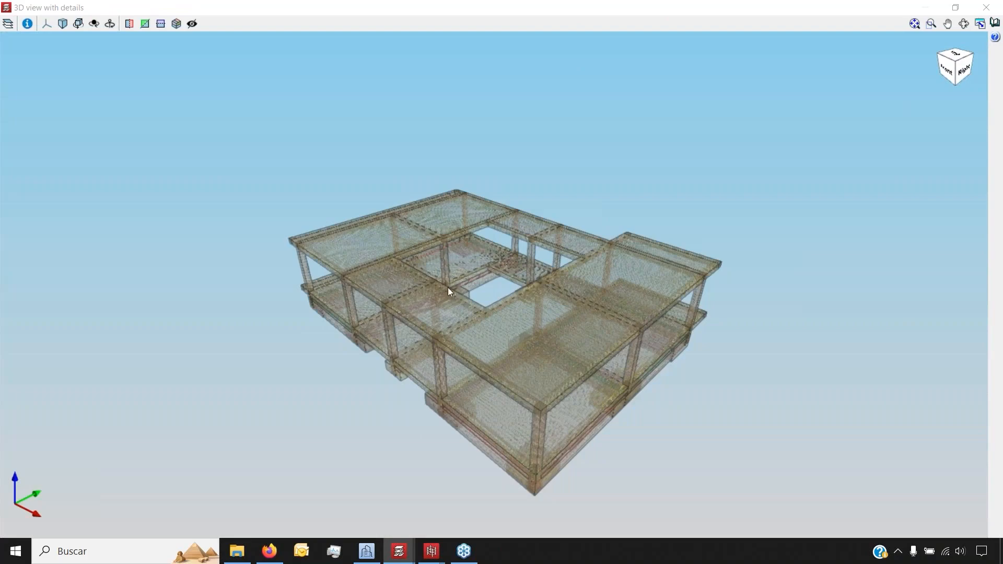
scroll(447, 290, up, 2)
middle_drag(442, 336, 731, 351)
scroll(851, 283, up, 3)
scroll(596, 330, up, 4)
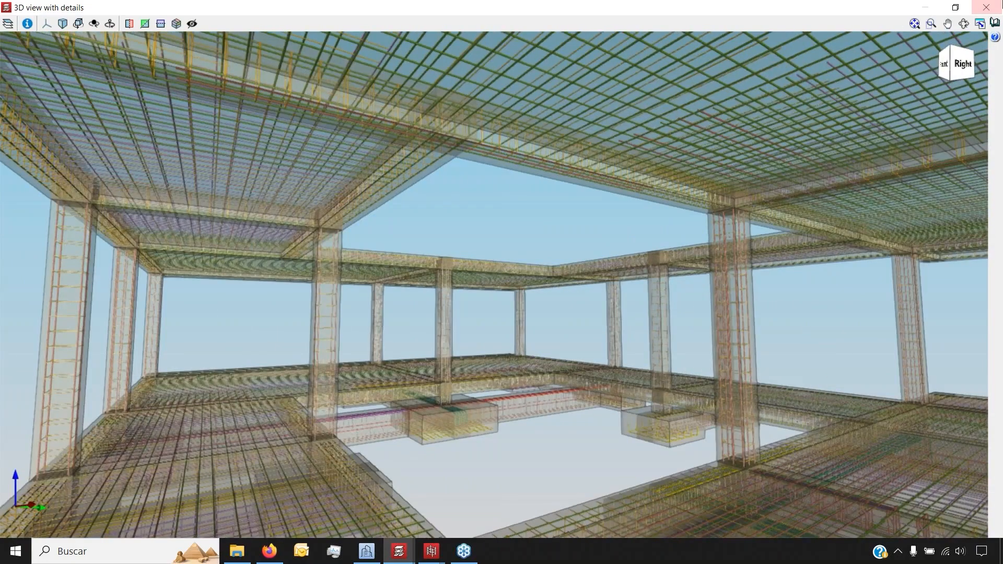
click(986, 8)
- Review the reinforcement of the Roof beam frame between P16 and P12 in the beam editor and close it
click(263, 22)
click(289, 58)
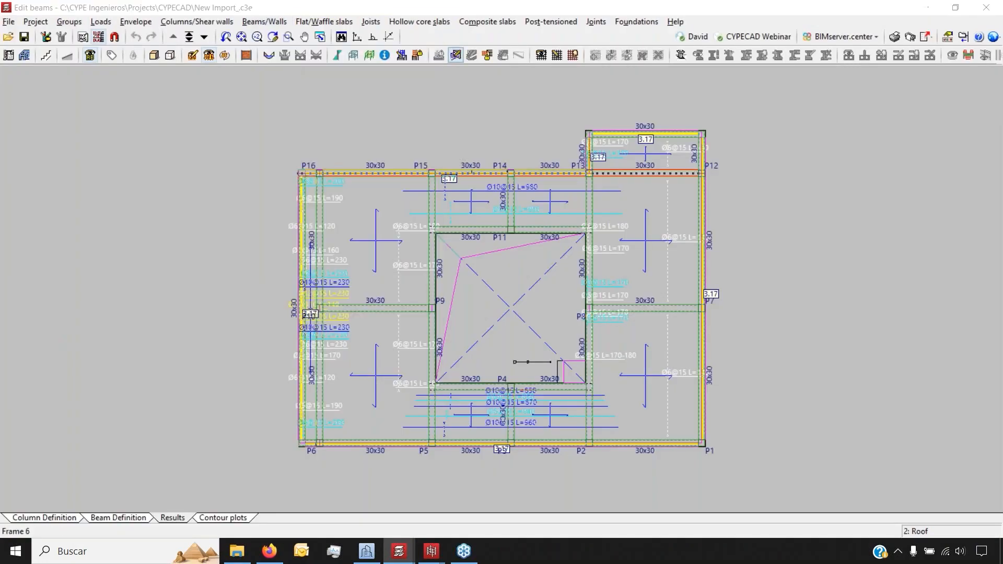
click(462, 159)
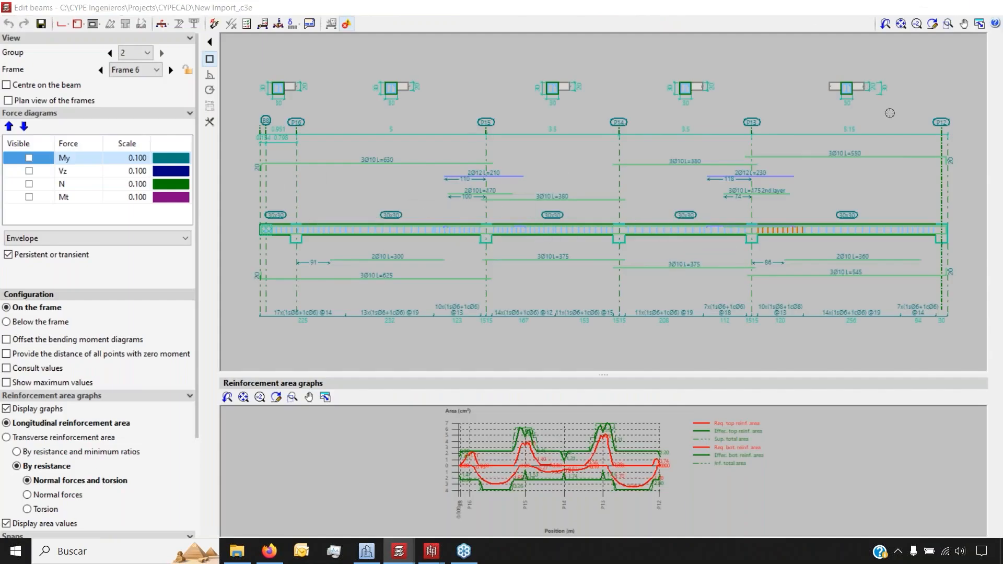
click(988, 7)
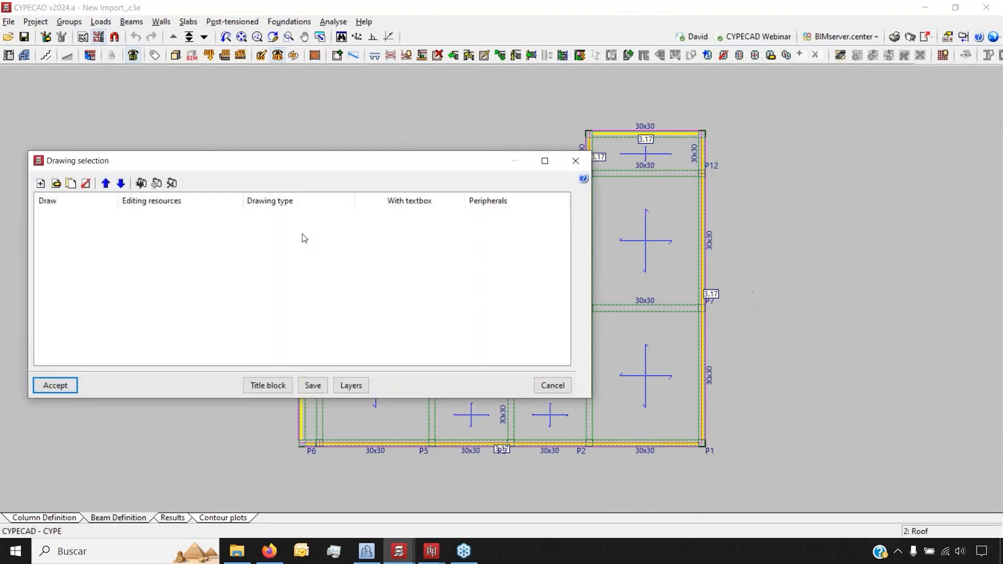
- Add a Detailing of columns drawing and a Floor plans drawing of Layout type to the drawing selection
drag(311, 164, 706, 106)
click(435, 126)
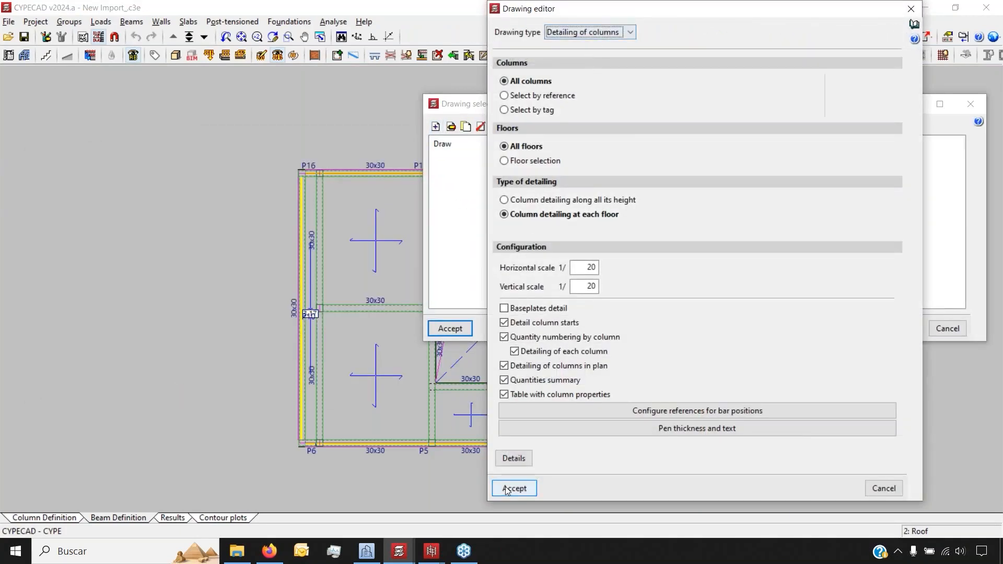
click(505, 488)
click(436, 126)
click(613, 32)
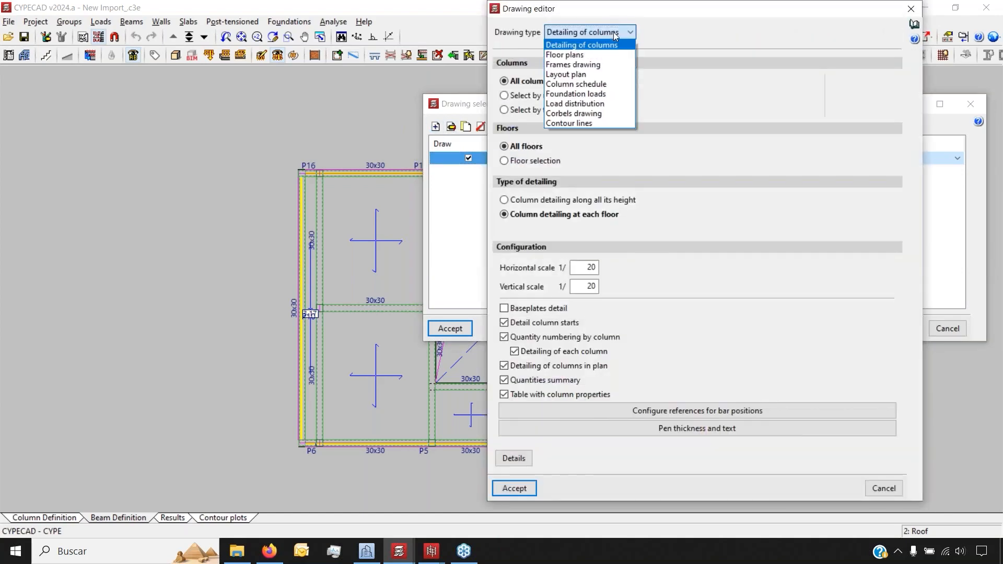
click(612, 55)
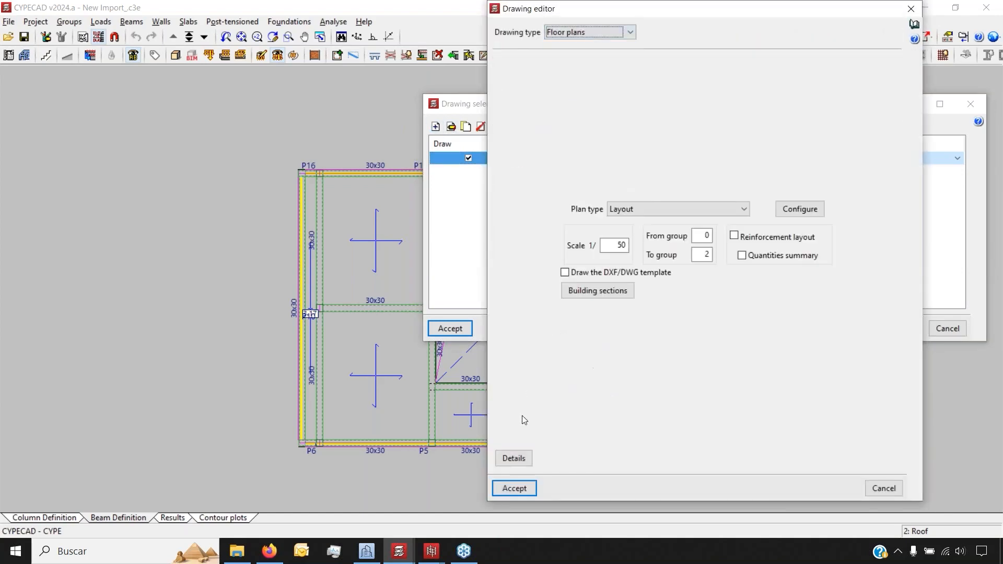
click(513, 488)
- Add a Column schedule drawing to the selection and generate the DWG drawing layouts
click(436, 126)
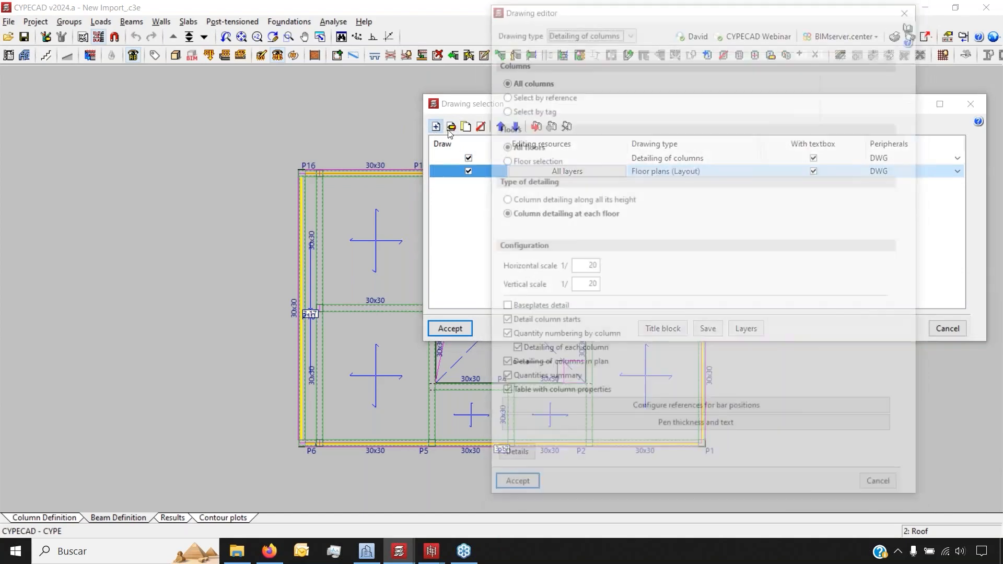
click(613, 32)
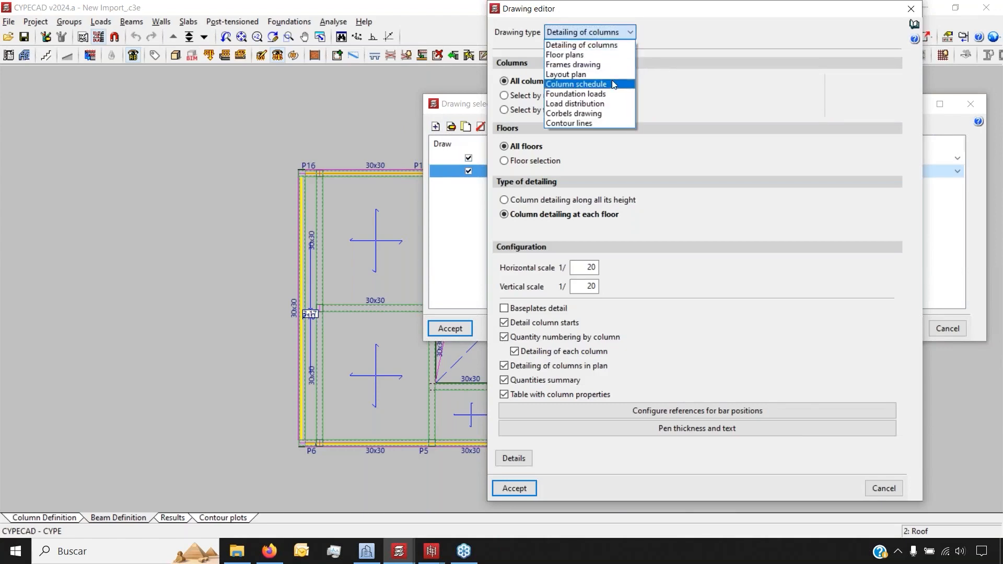
click(614, 84)
click(513, 487)
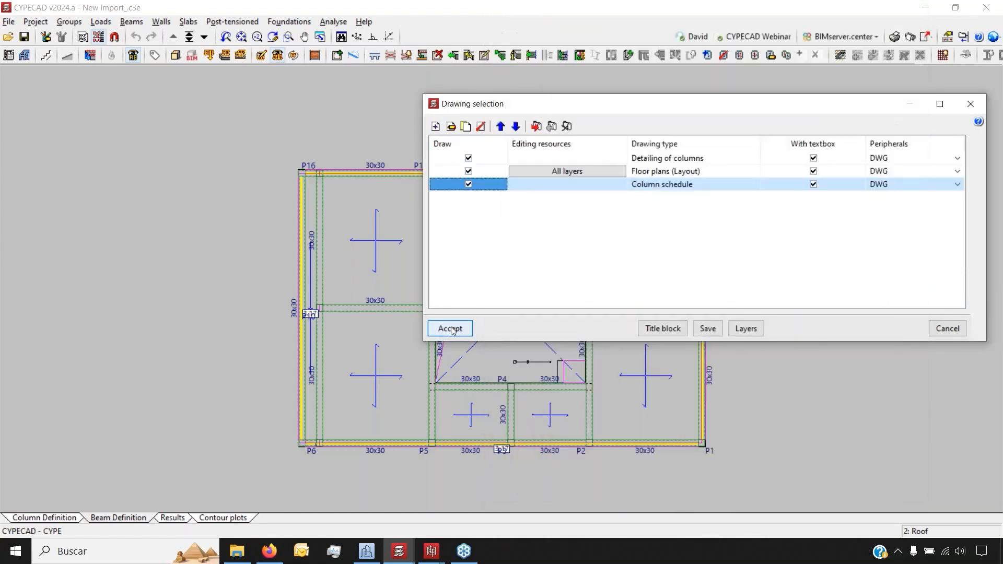
click(451, 329)
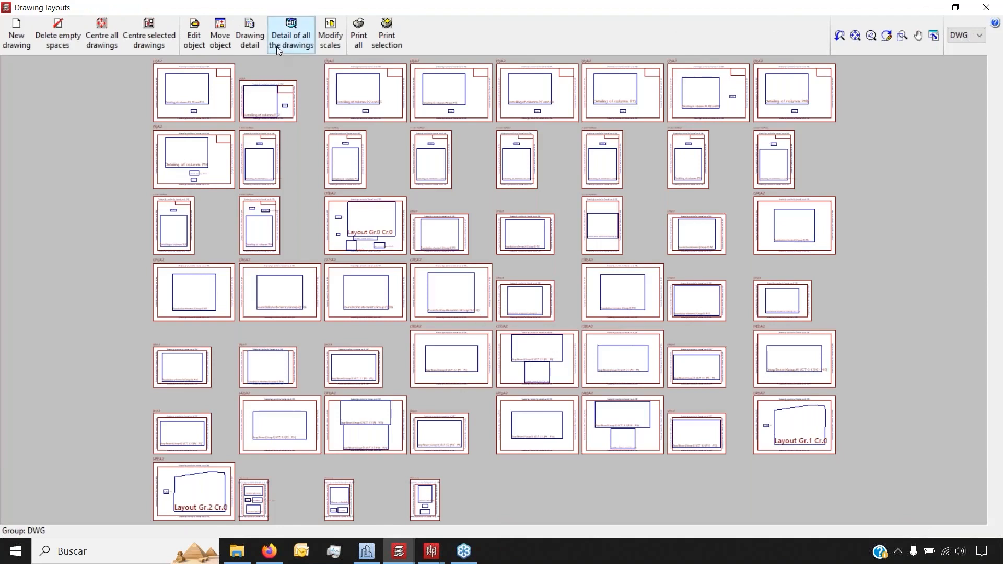
- Show and hide the details of all the drawings, and examine the Group 0 layout drawing in detail
click(276, 46)
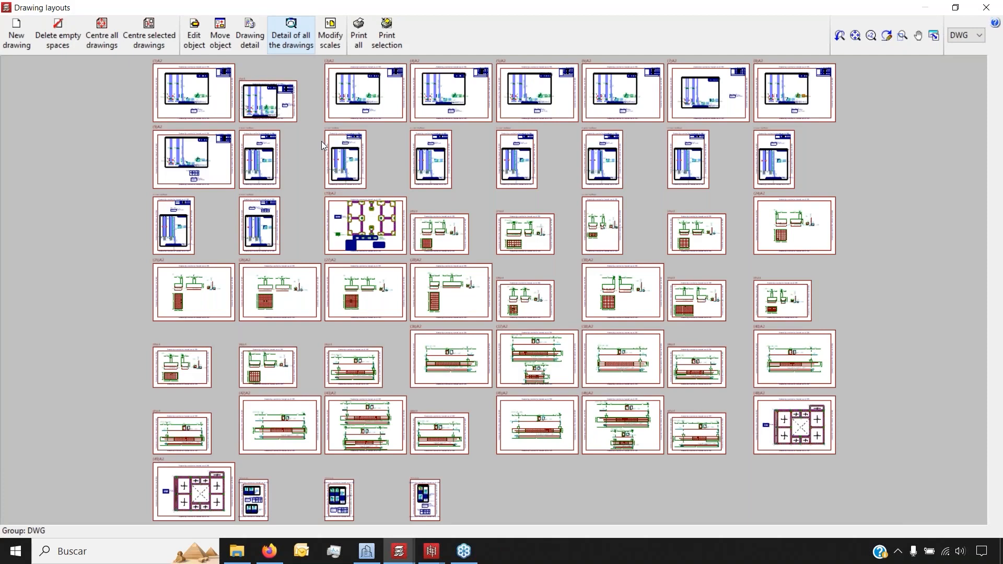
click(288, 48)
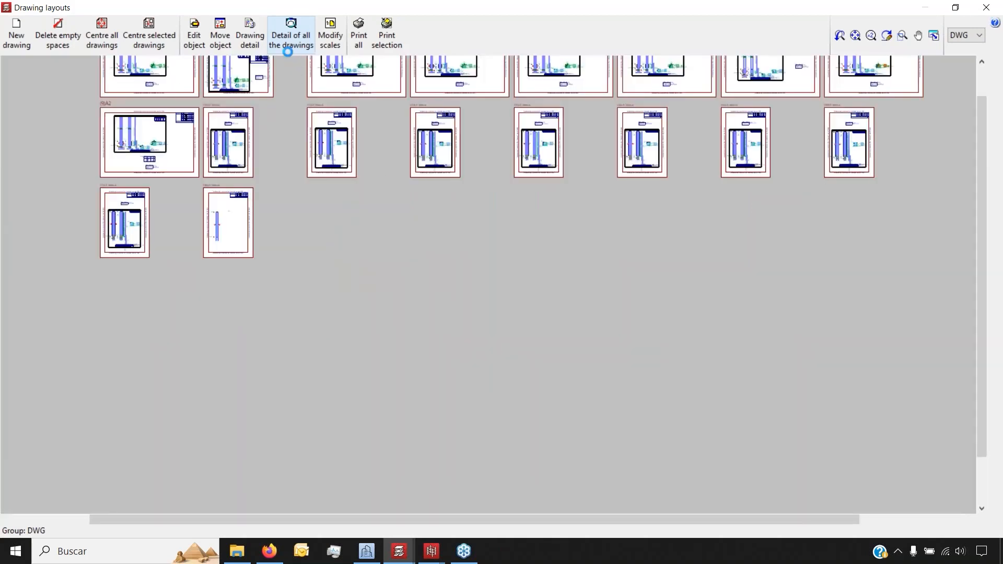
click(252, 37)
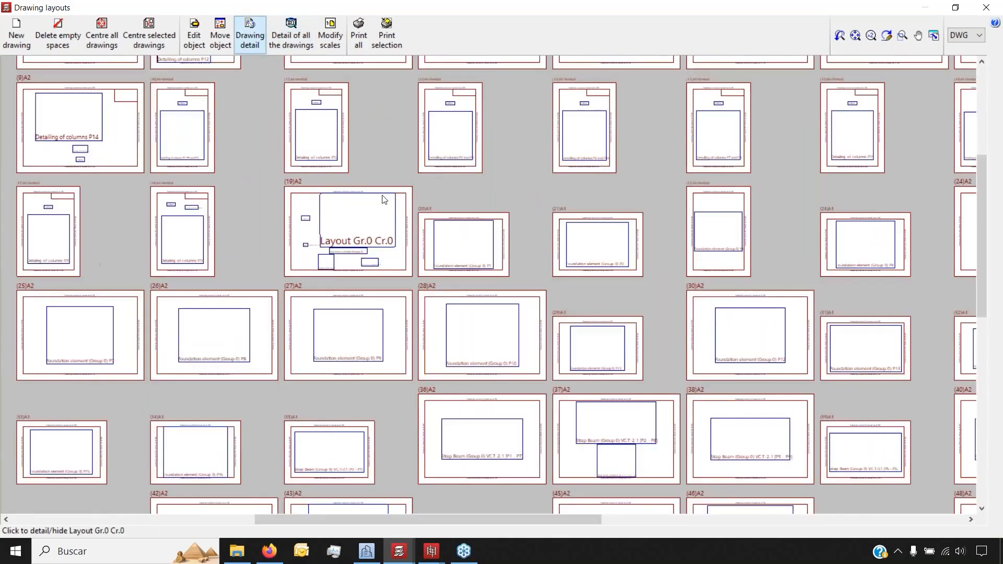
click(382, 197)
scroll(376, 200, up, 5)
middle_drag(330, 233, 427, 244)
- Display the details of the Group 0 foundation element P1 and examine its reinforcement drawing
click(695, 321)
scroll(729, 309, up, 5)
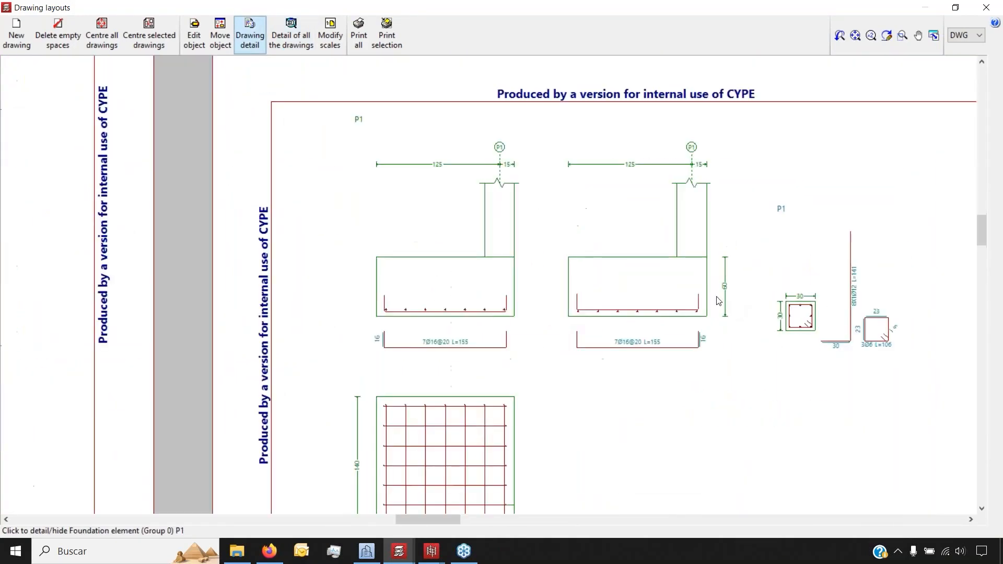
scroll(729, 309, down, 5)
middle_drag(752, 405, 541, 78)
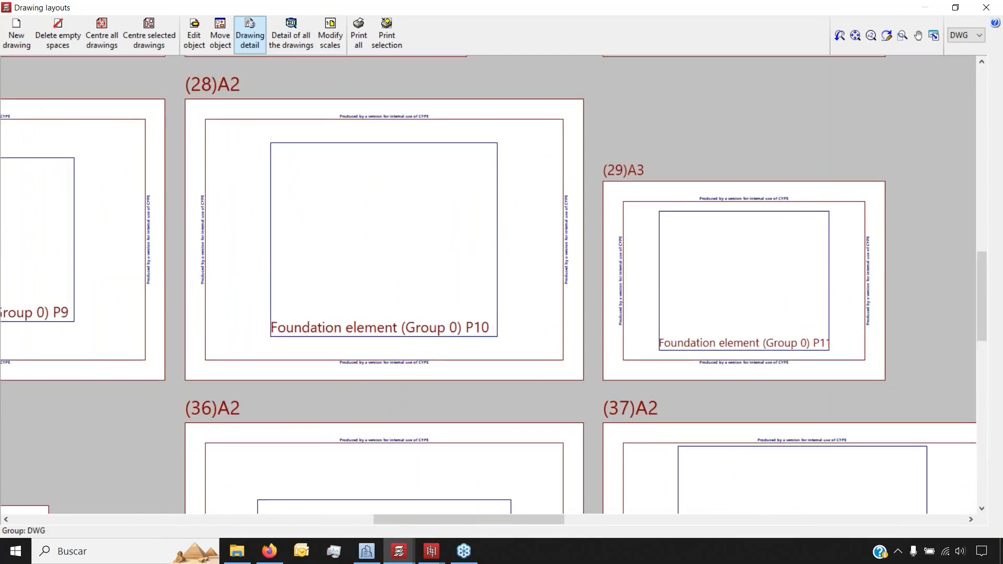
- Display the details of strap beam VC.T-2.1 between P2 and P8 and examine its reinforcement drawing
middle_drag(800, 508, 654, 225)
click(656, 229)
scroll(656, 227, up, 5)
scroll(726, 250, down, 2)
middle_drag(726, 250, 557, 132)
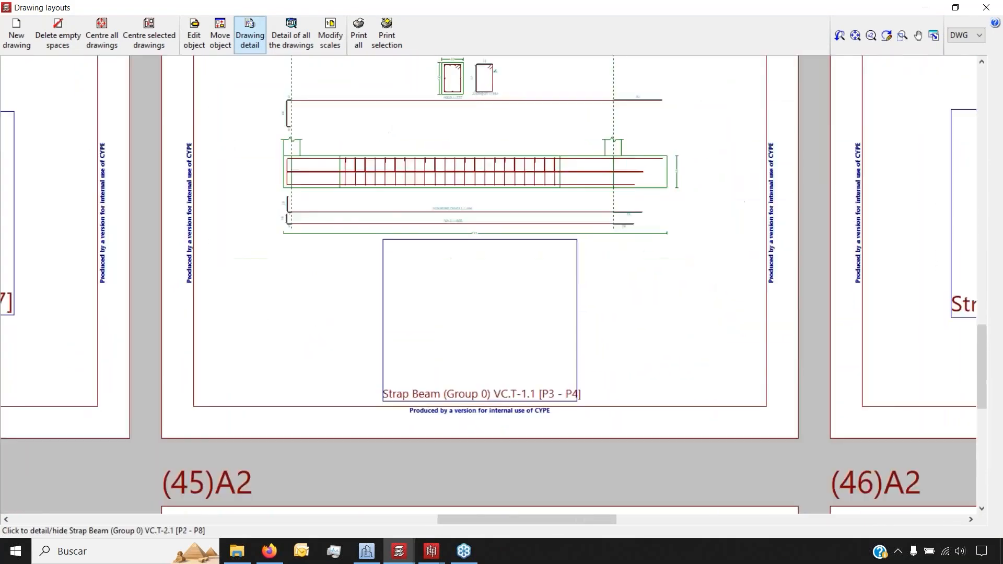